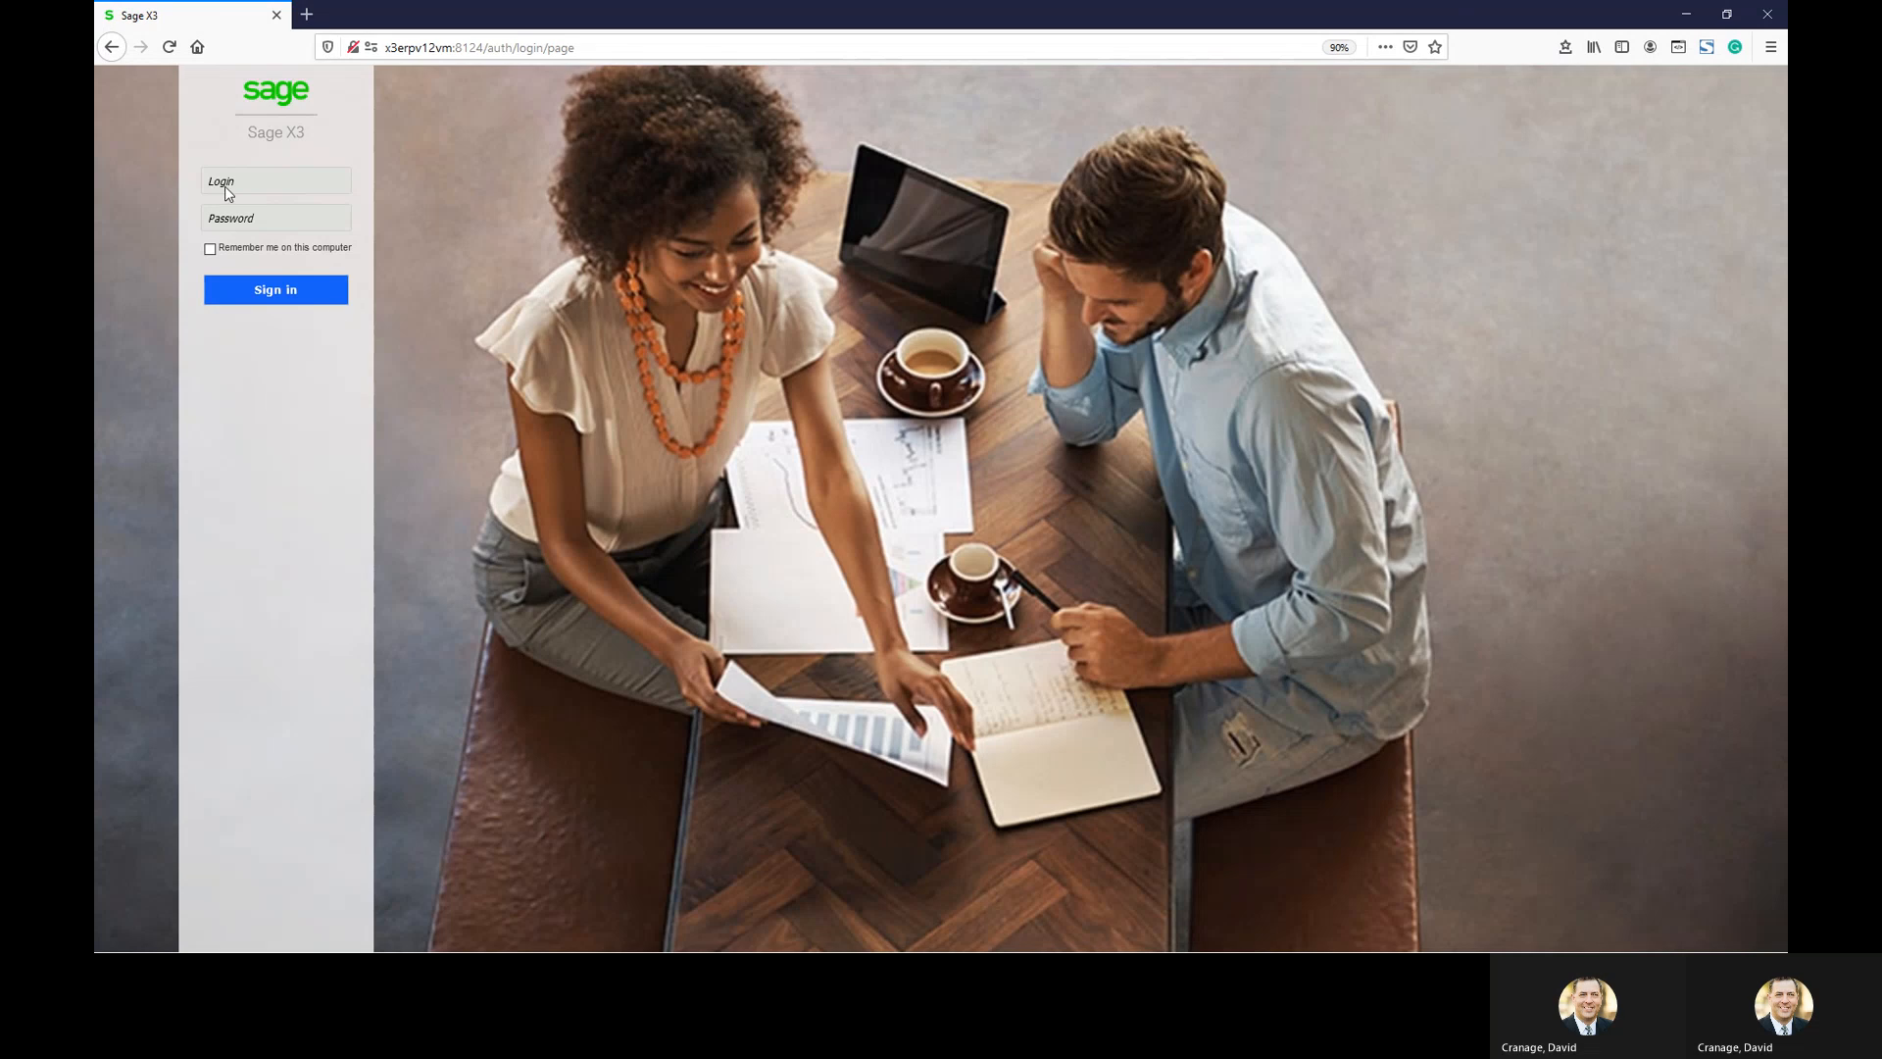
# Sign in to Sage X3 with a saved browser login
pyautogui.click(274, 182)
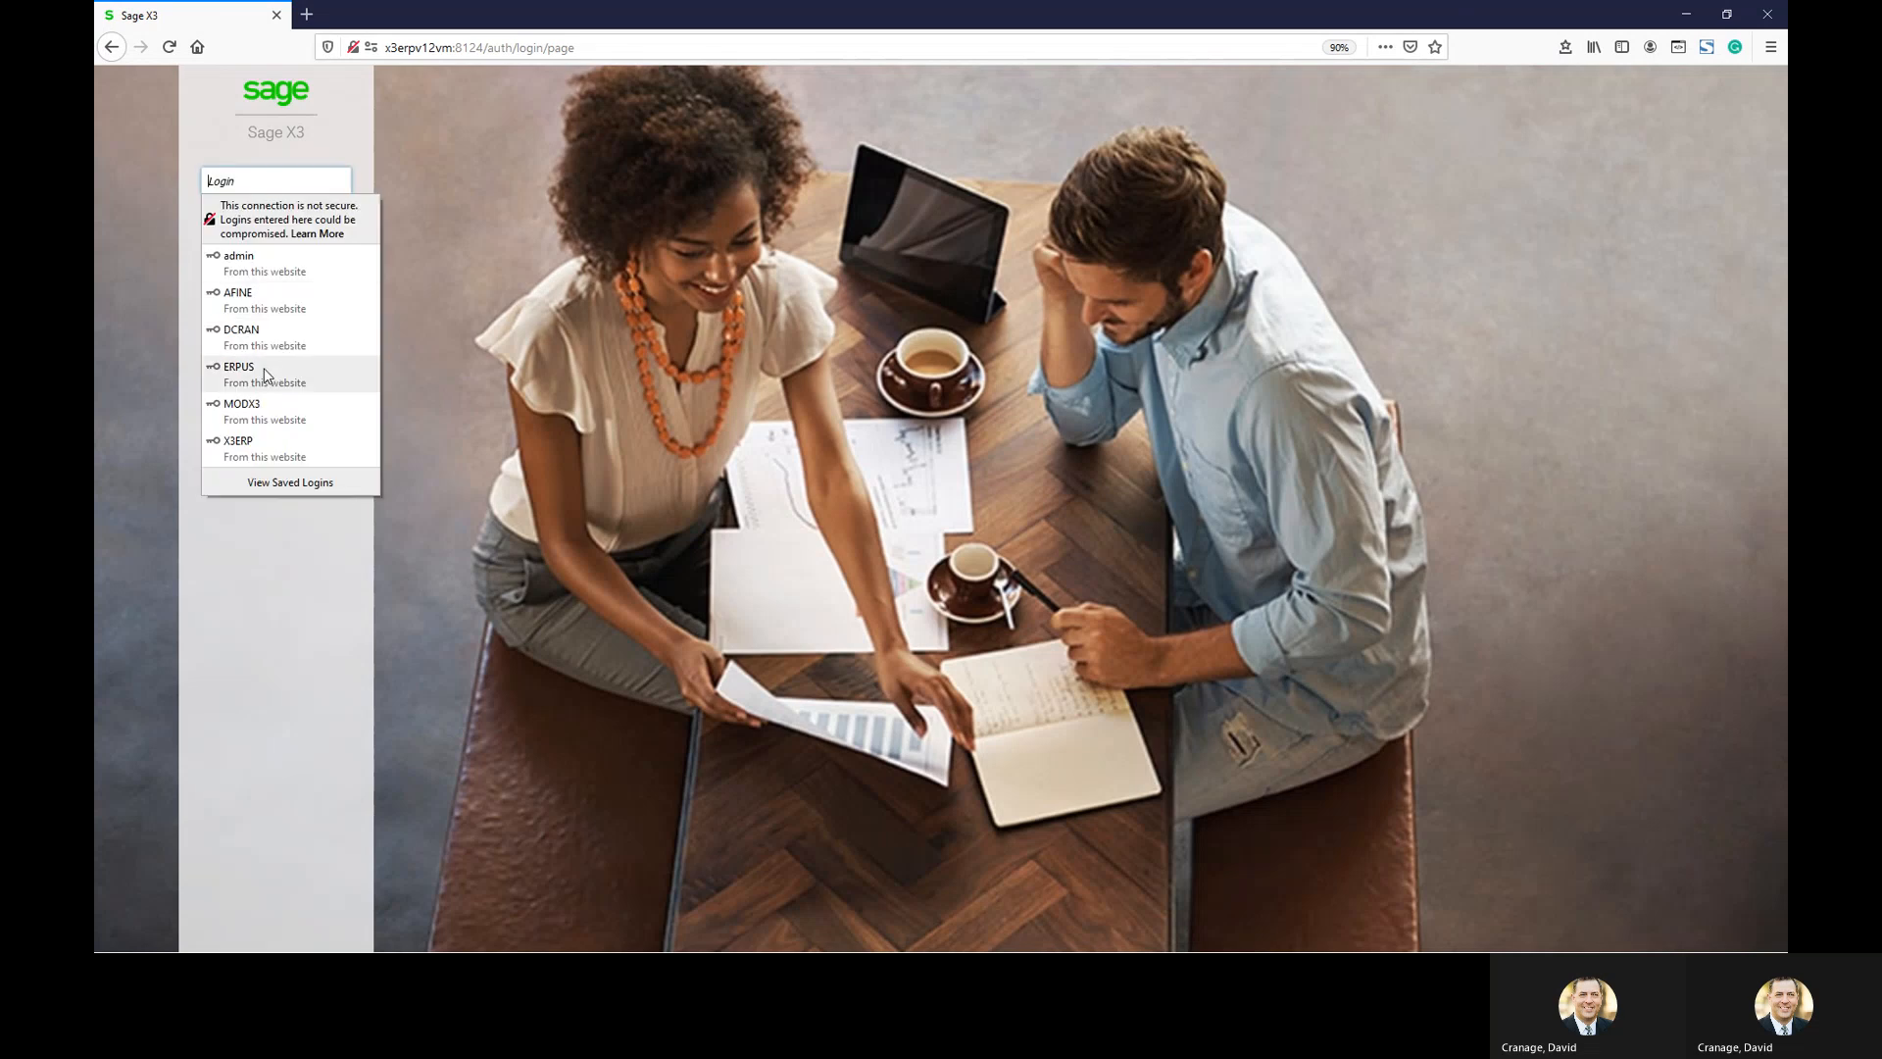
pyautogui.click(271, 374)
pyautogui.click(270, 290)
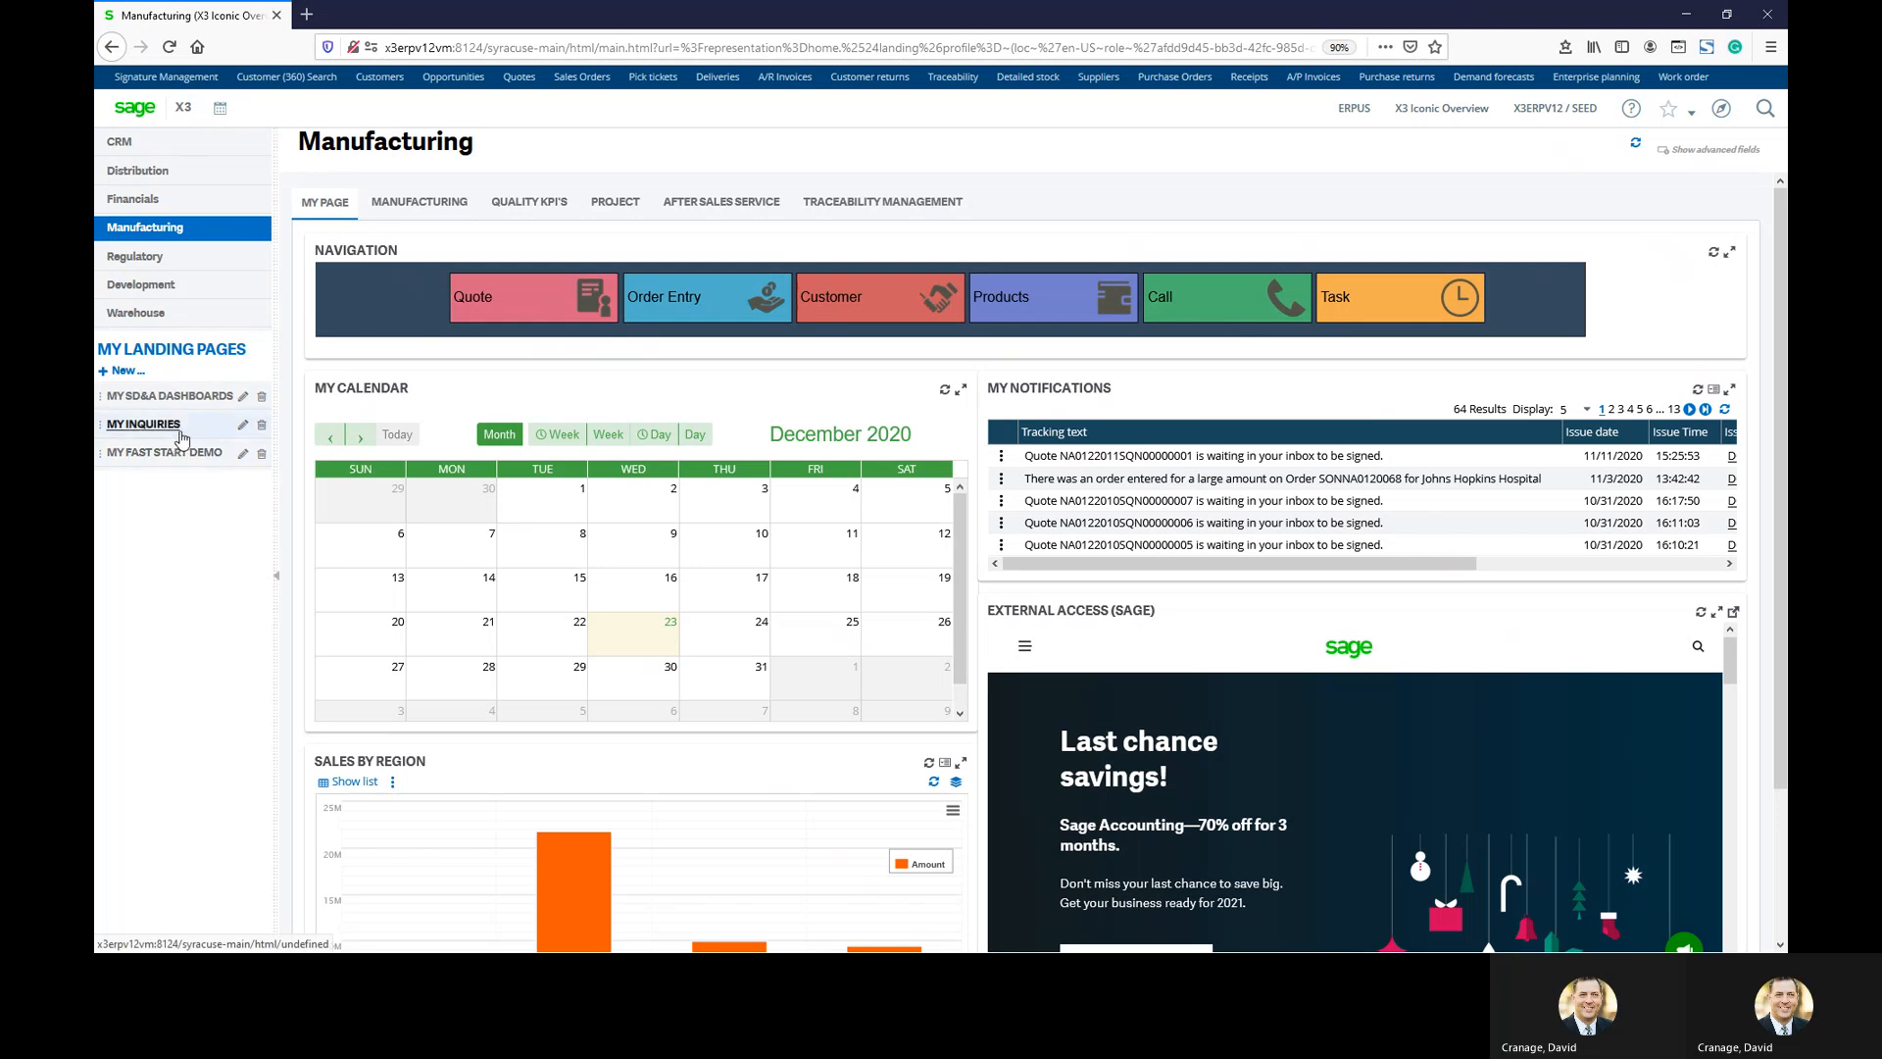
# Switch to MY SD&A DASHBOARDS to show the SDA Manufacturing Manager Dashboard
pyautogui.click(186, 396)
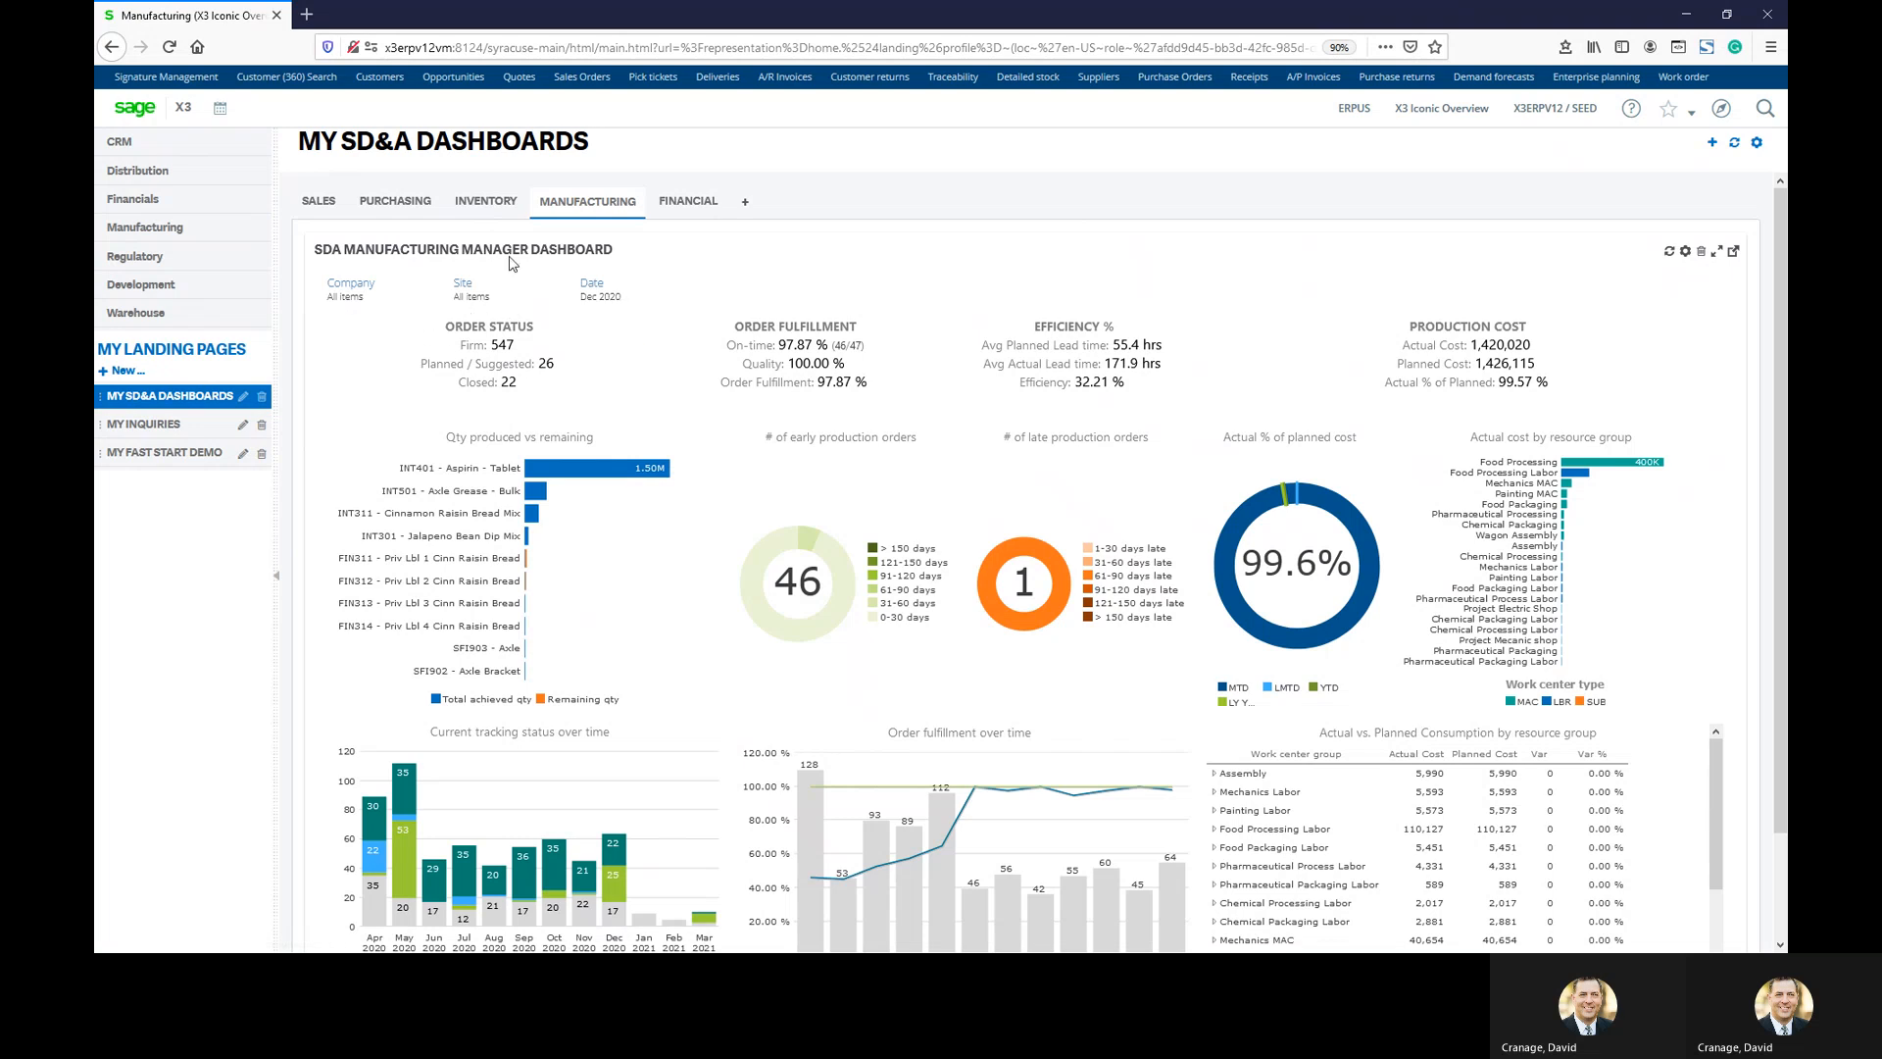
# Filter the dashboard's Company list to NA Discrete (NA10) and NA Process (NA20)
pyautogui.click(342, 292)
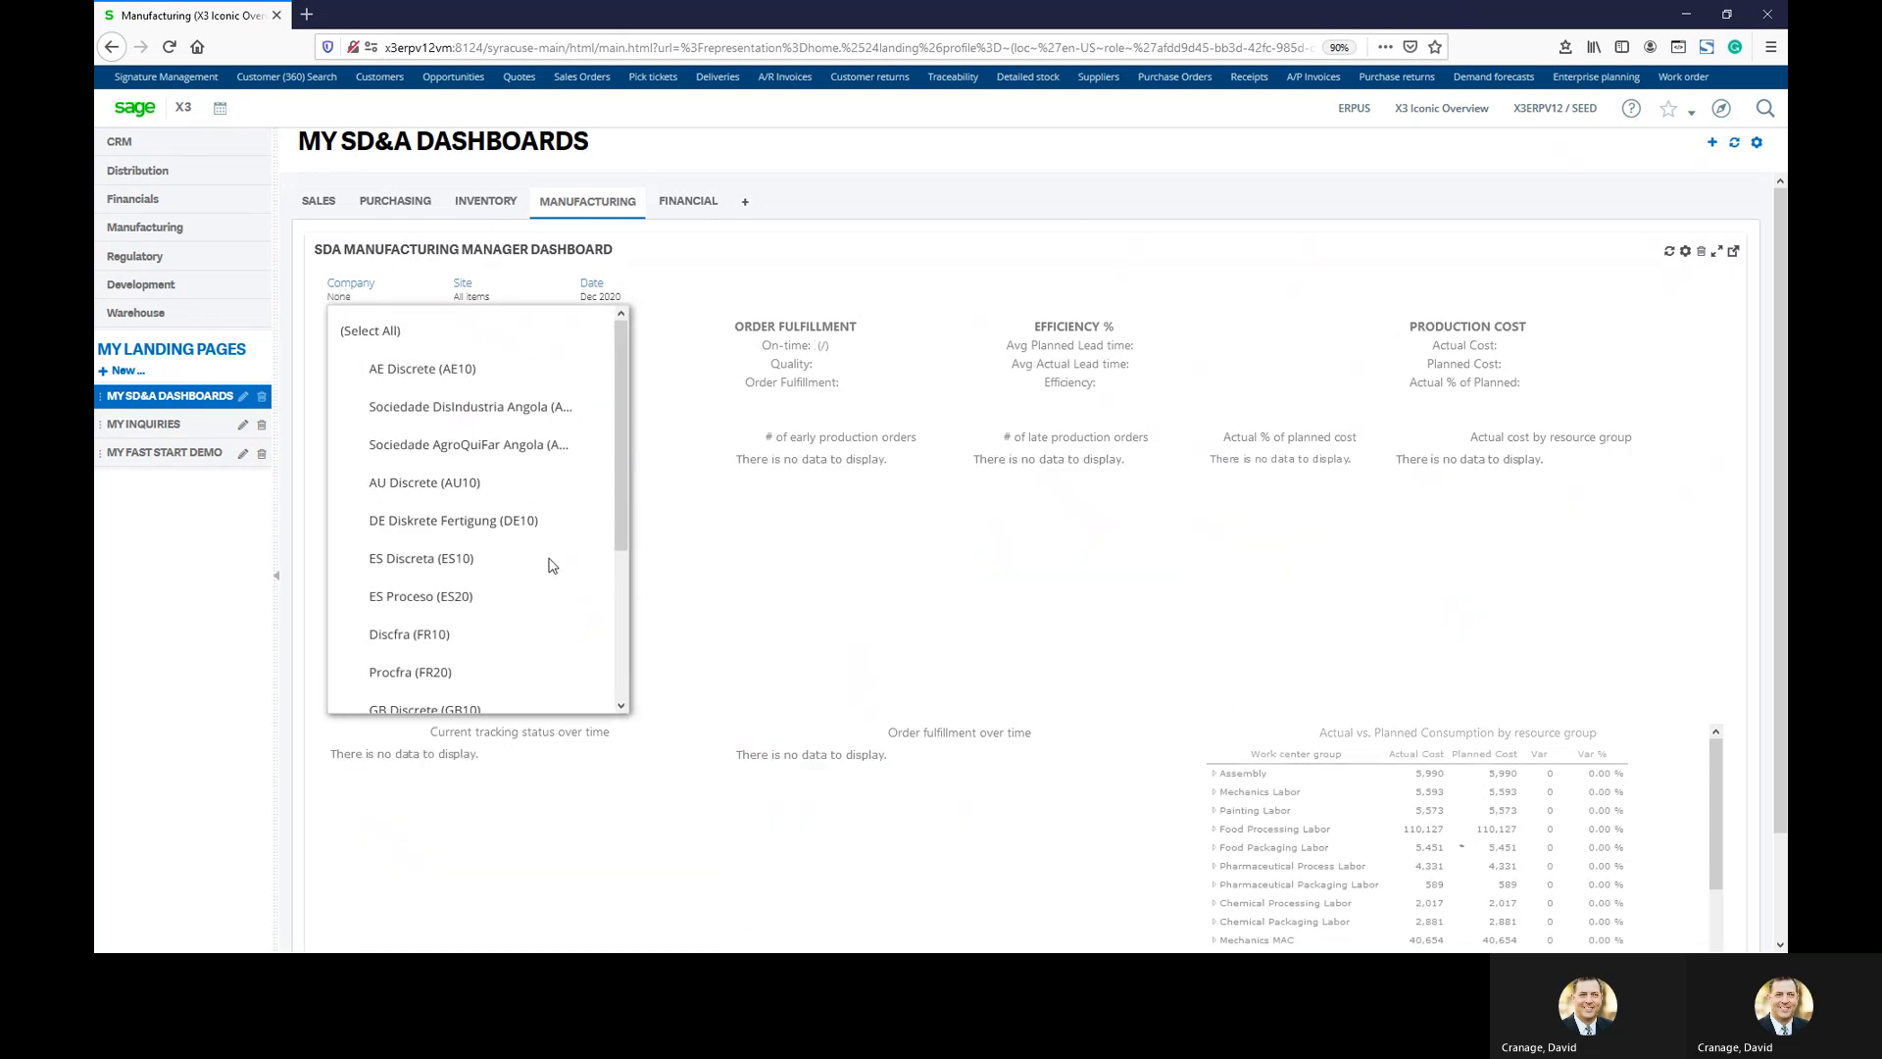
pyautogui.scroll(-4, 570, 543)
pyautogui.click(580, 612)
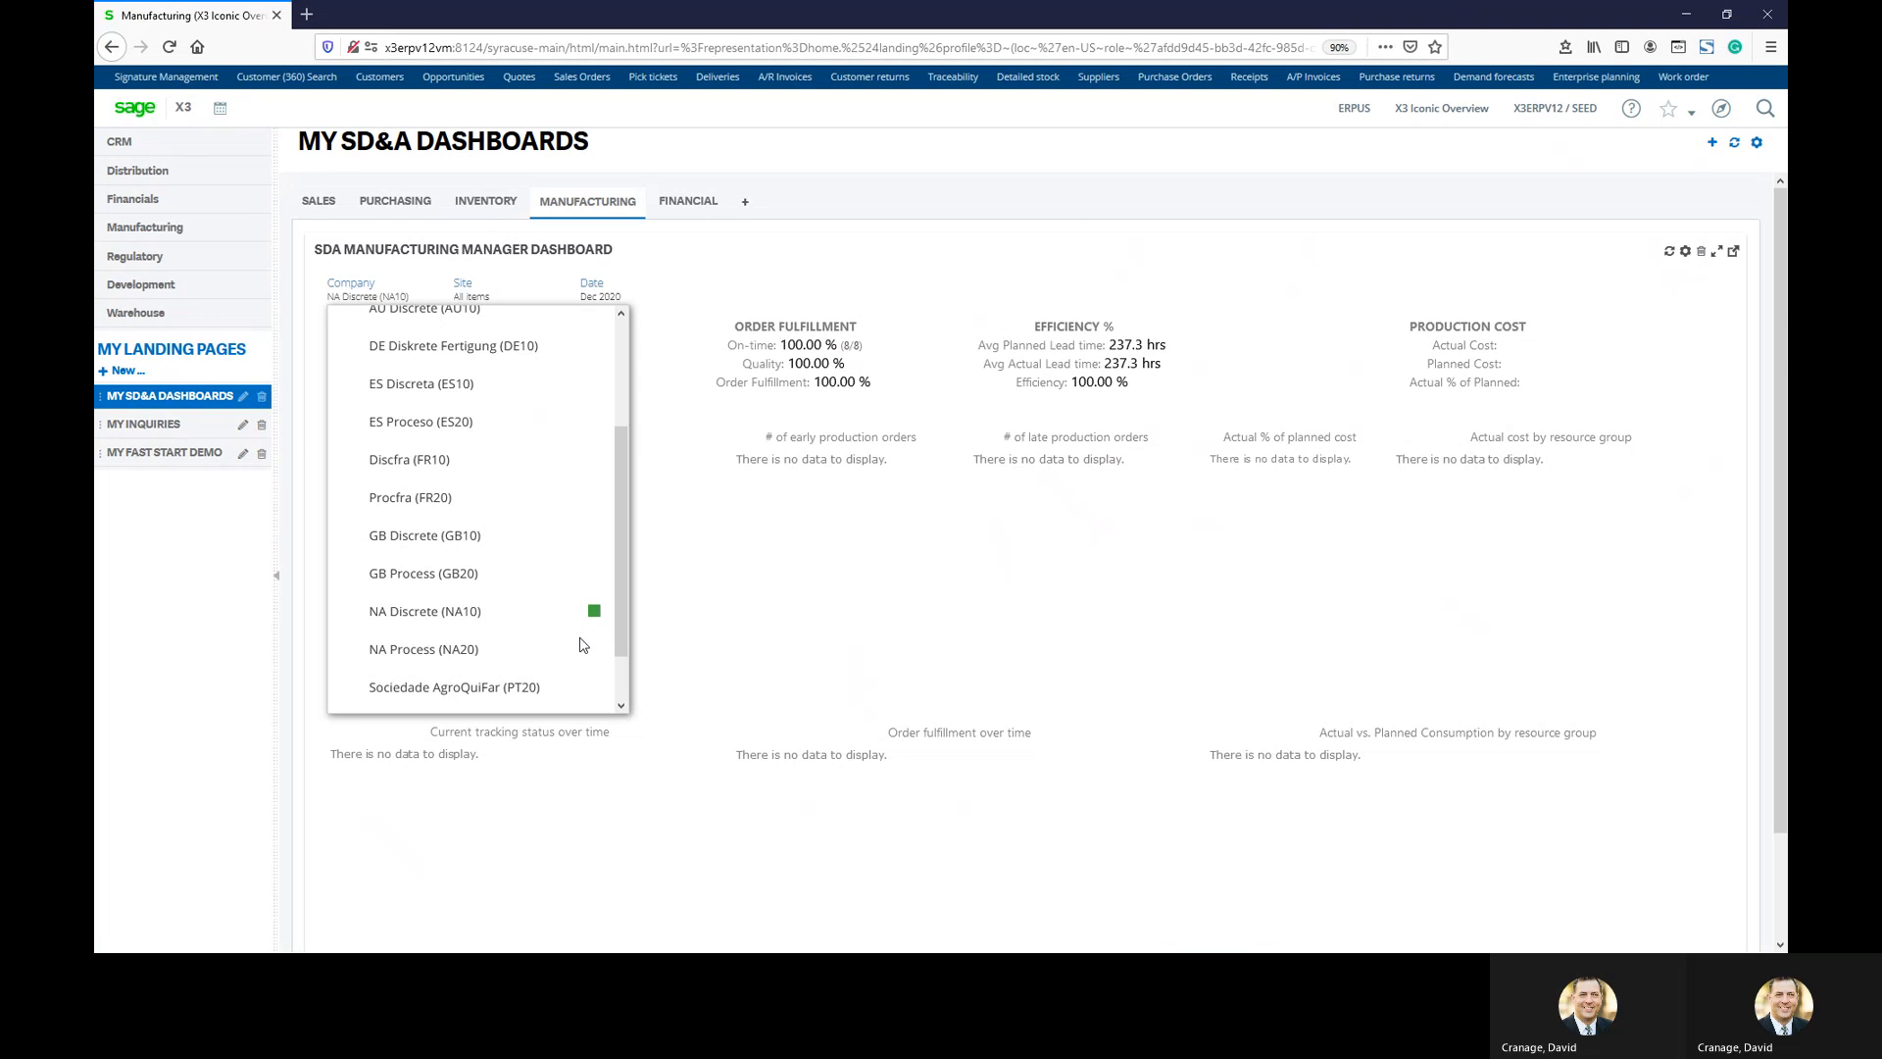
pyautogui.click(591, 651)
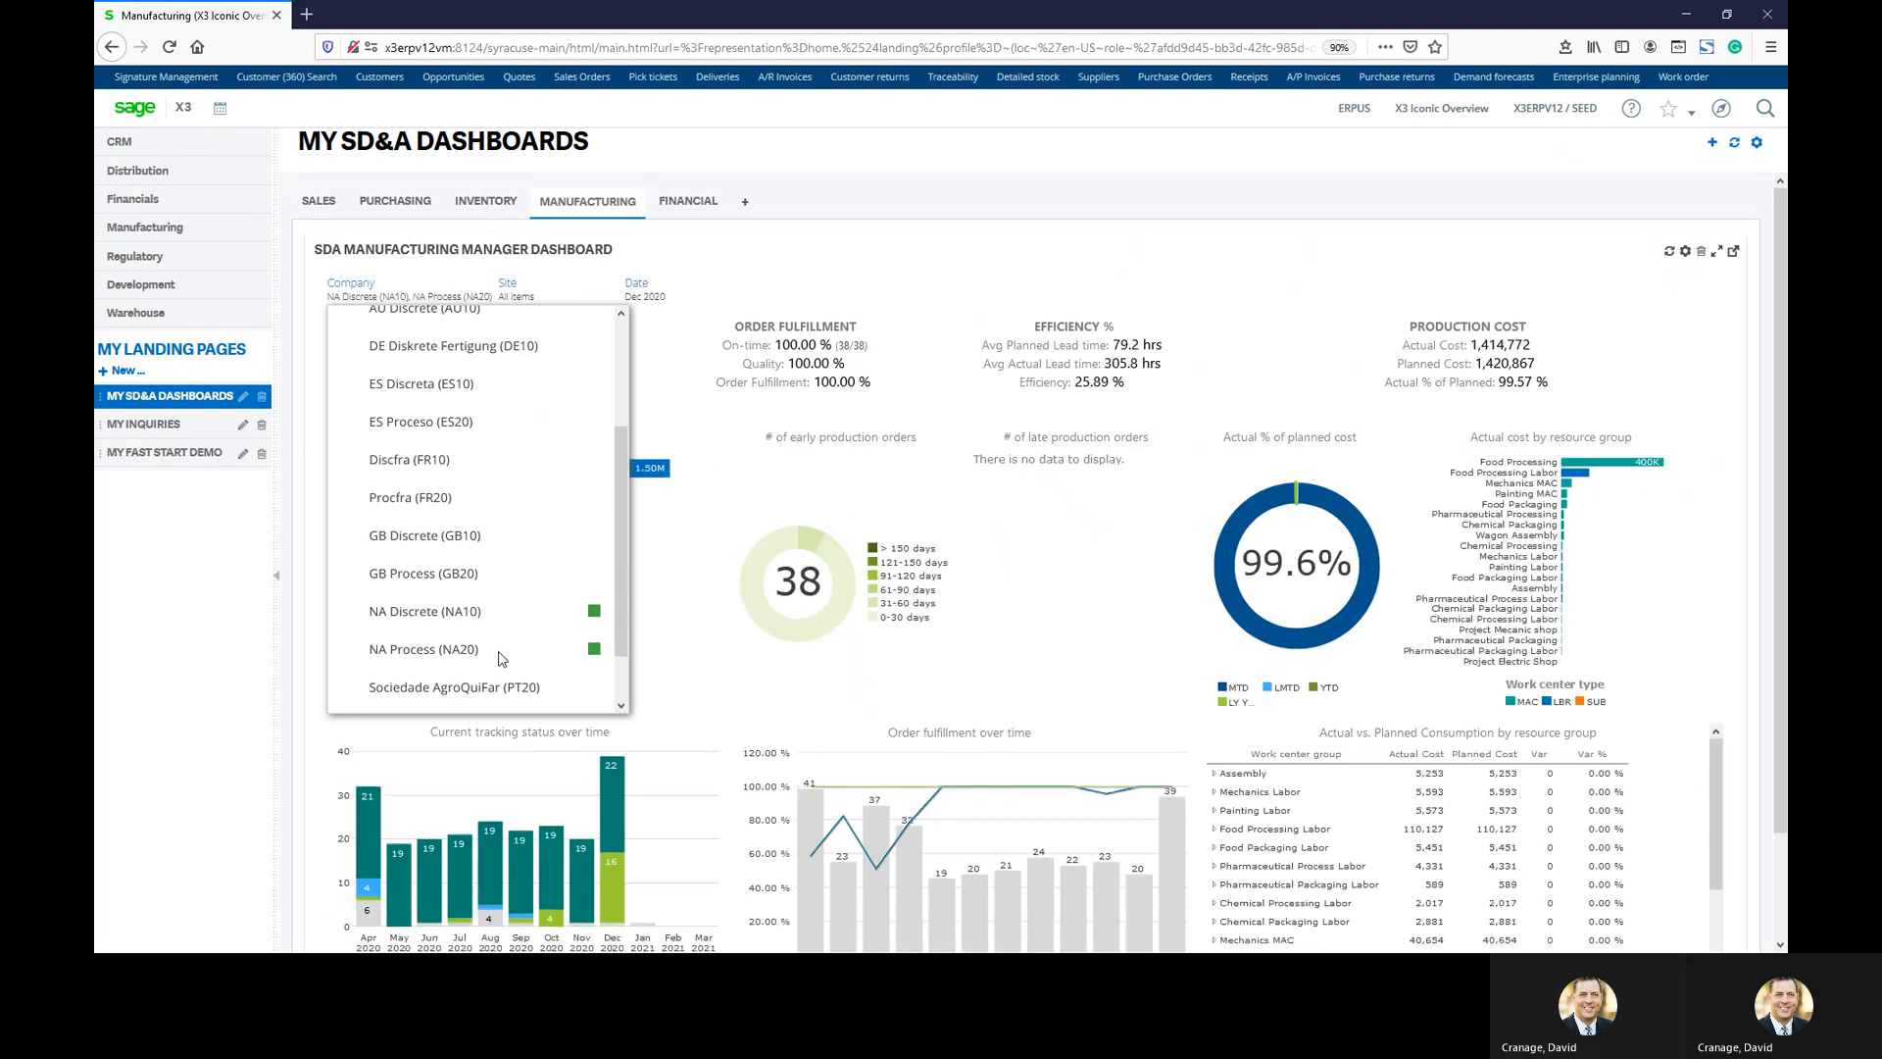
pyautogui.click(761, 277)
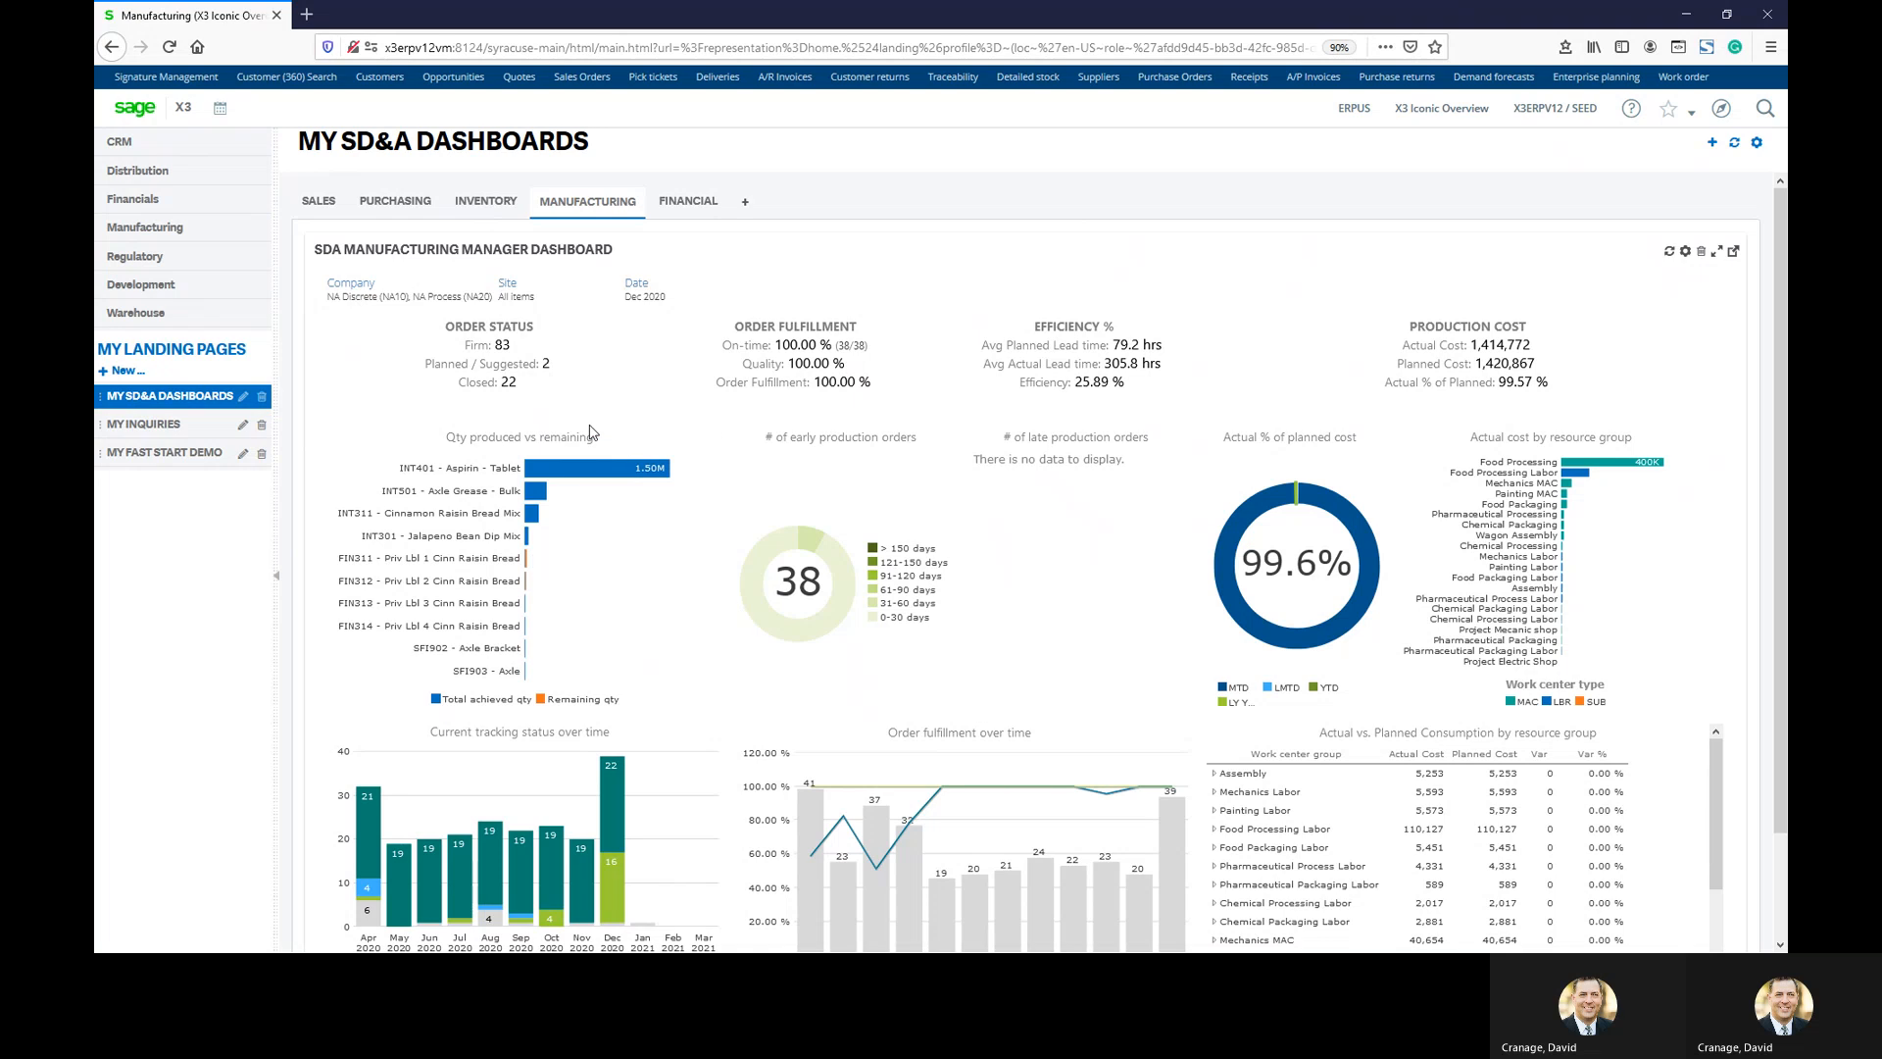
pyautogui.click(519, 298)
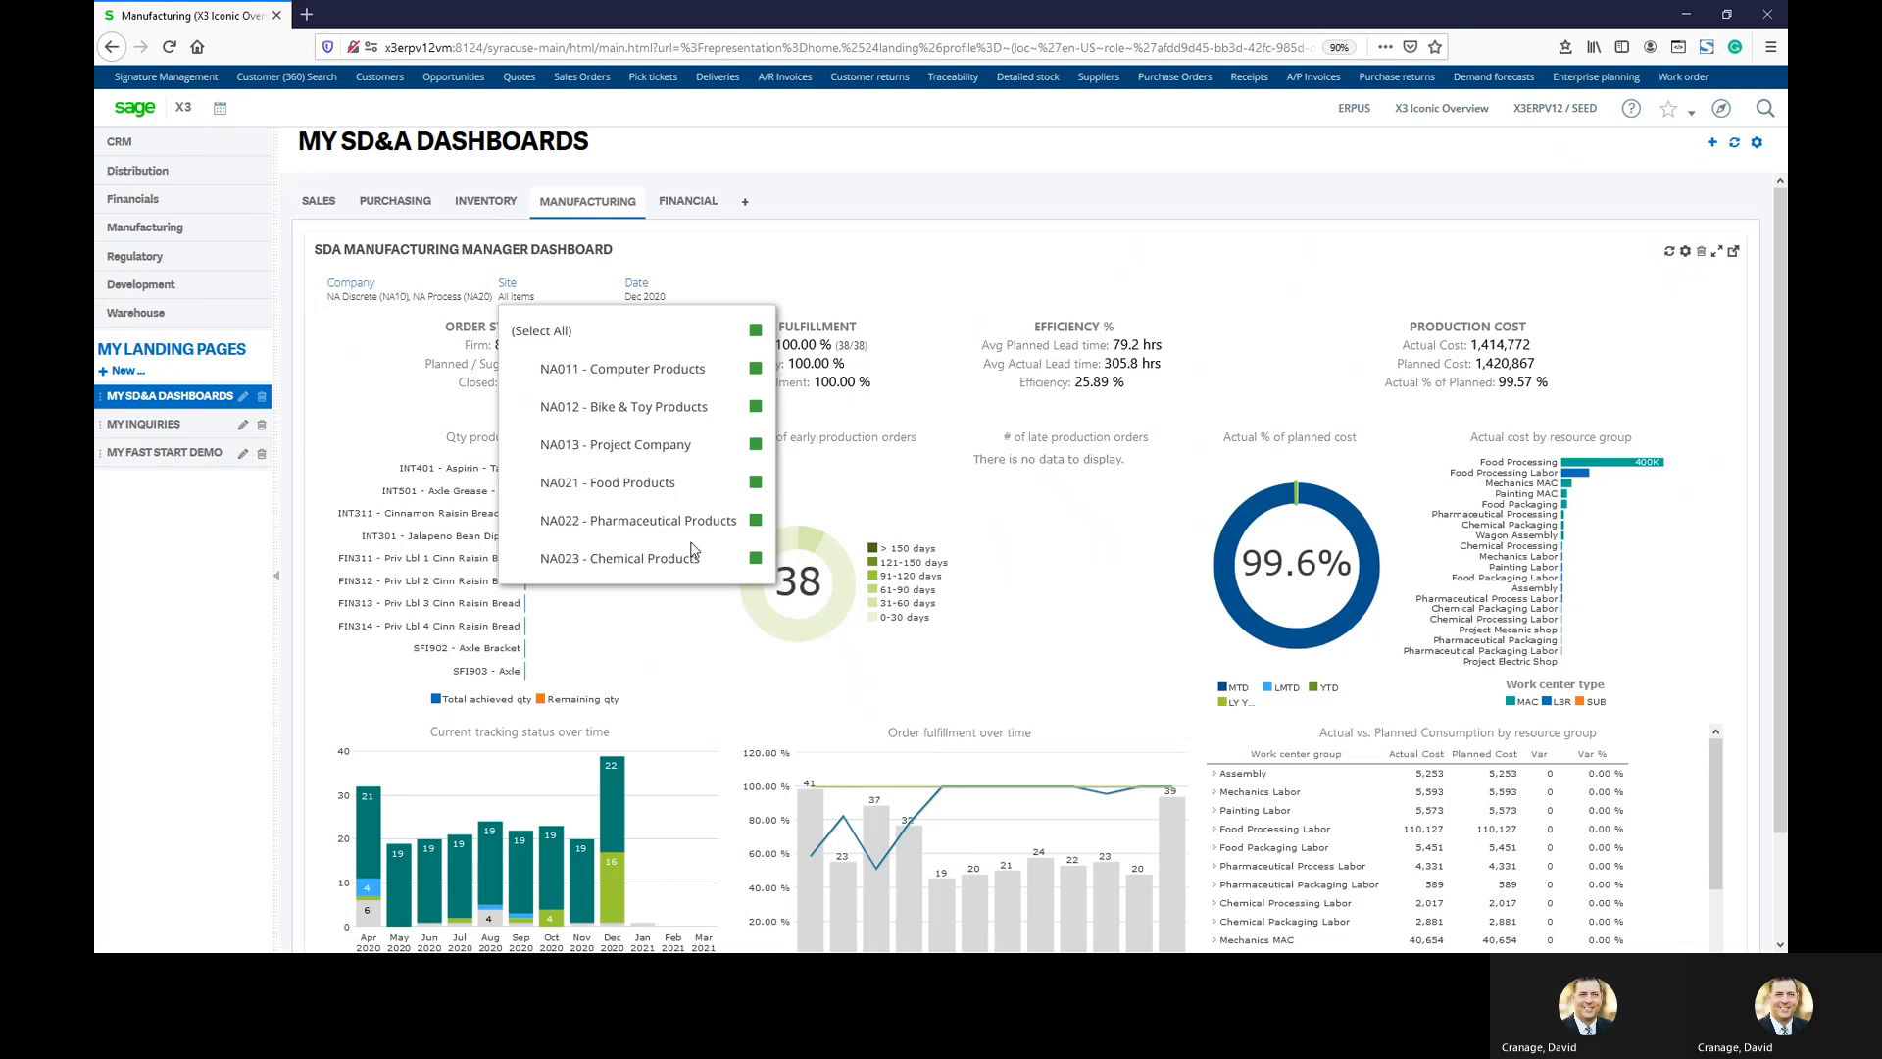
# Clear all sites and keep only NA021 - Food Products in the Site filter
pyautogui.click(757, 333)
pyautogui.click(755, 482)
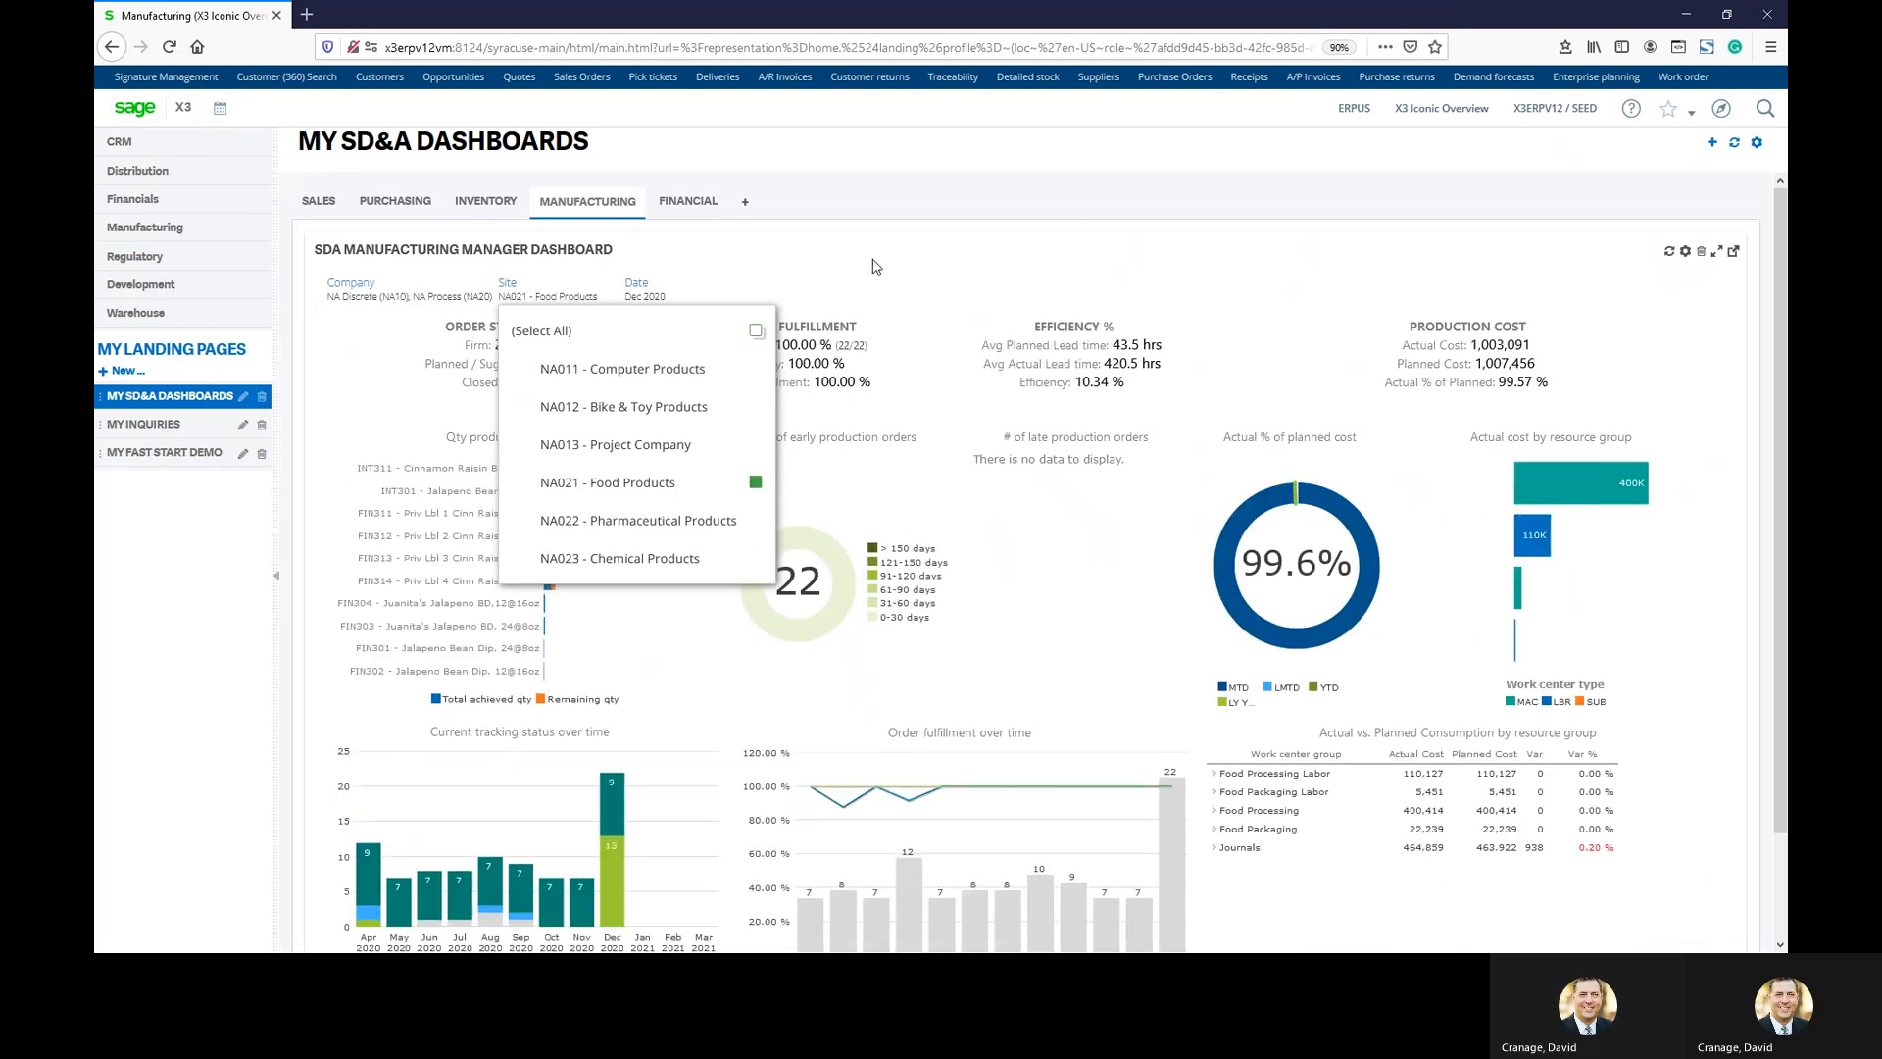
pyautogui.click(771, 292)
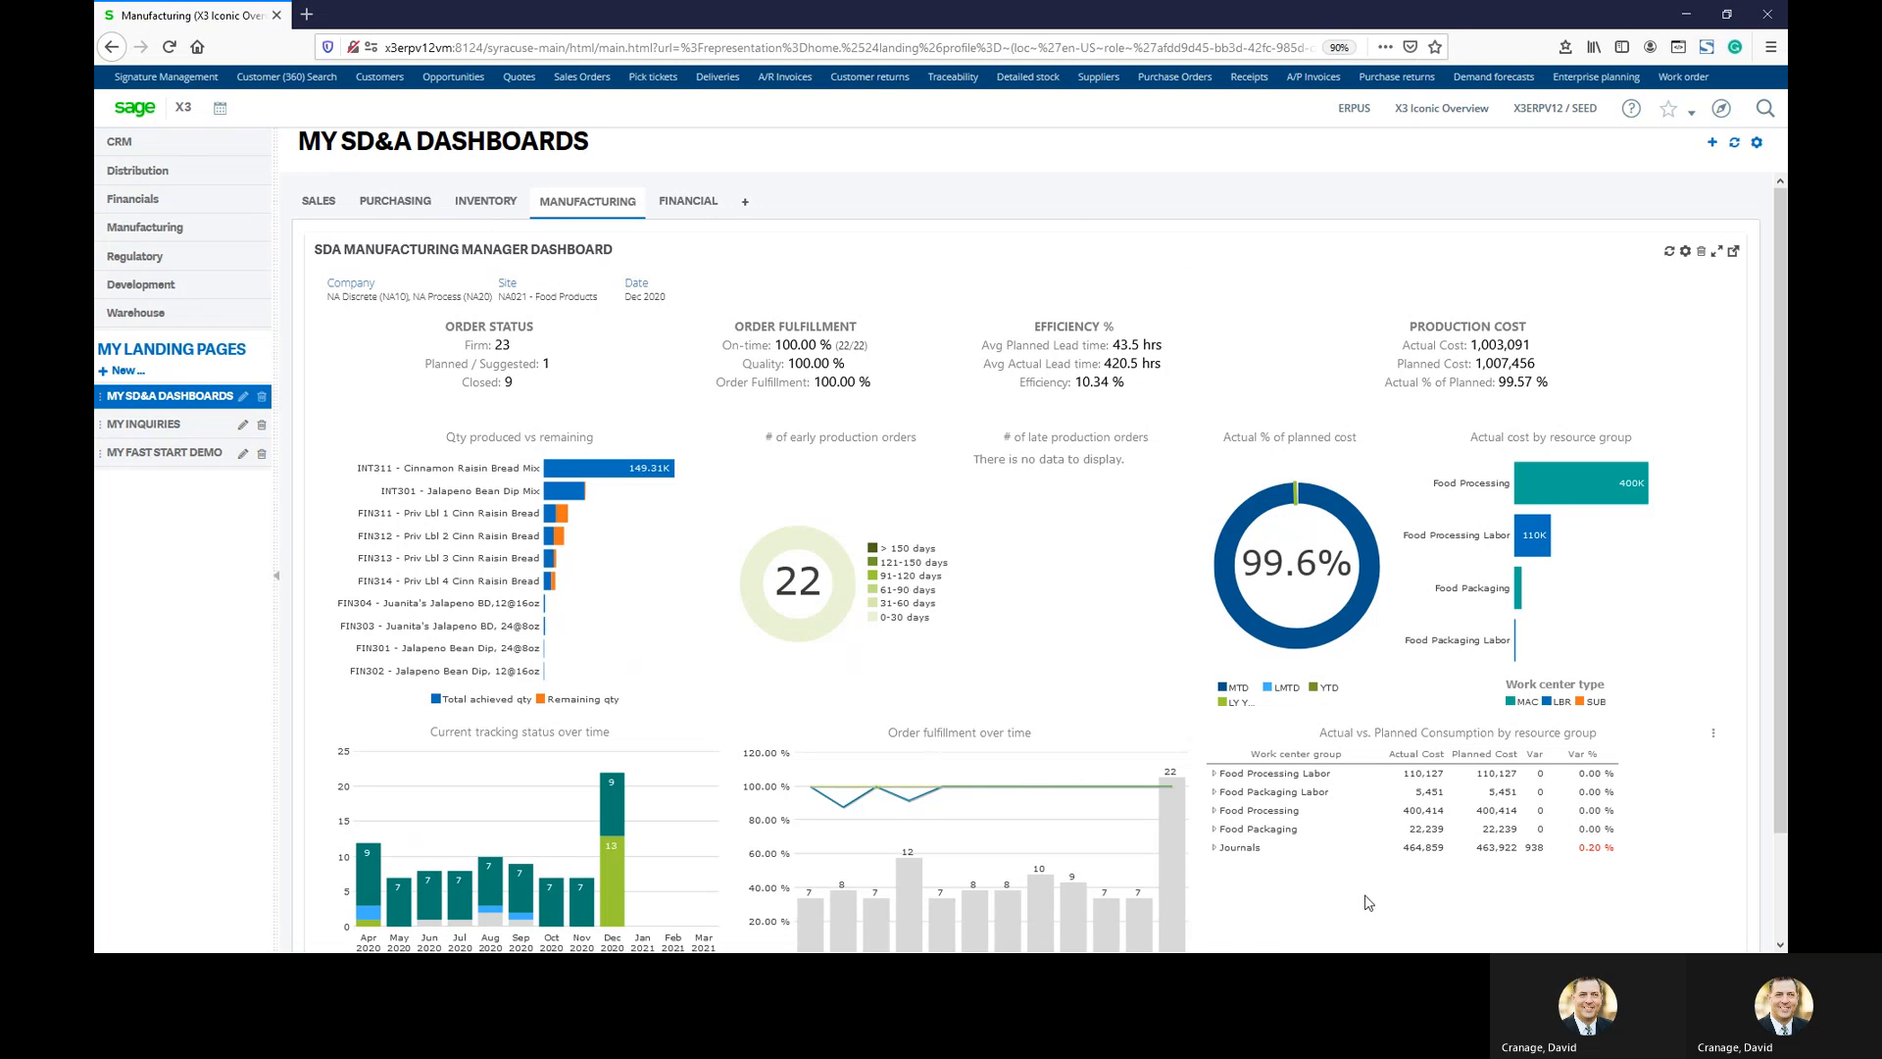
# Switch to MY INQUIRIES to see the 41 work orders in shortage
pyautogui.scroll(-2, 1367, 897)
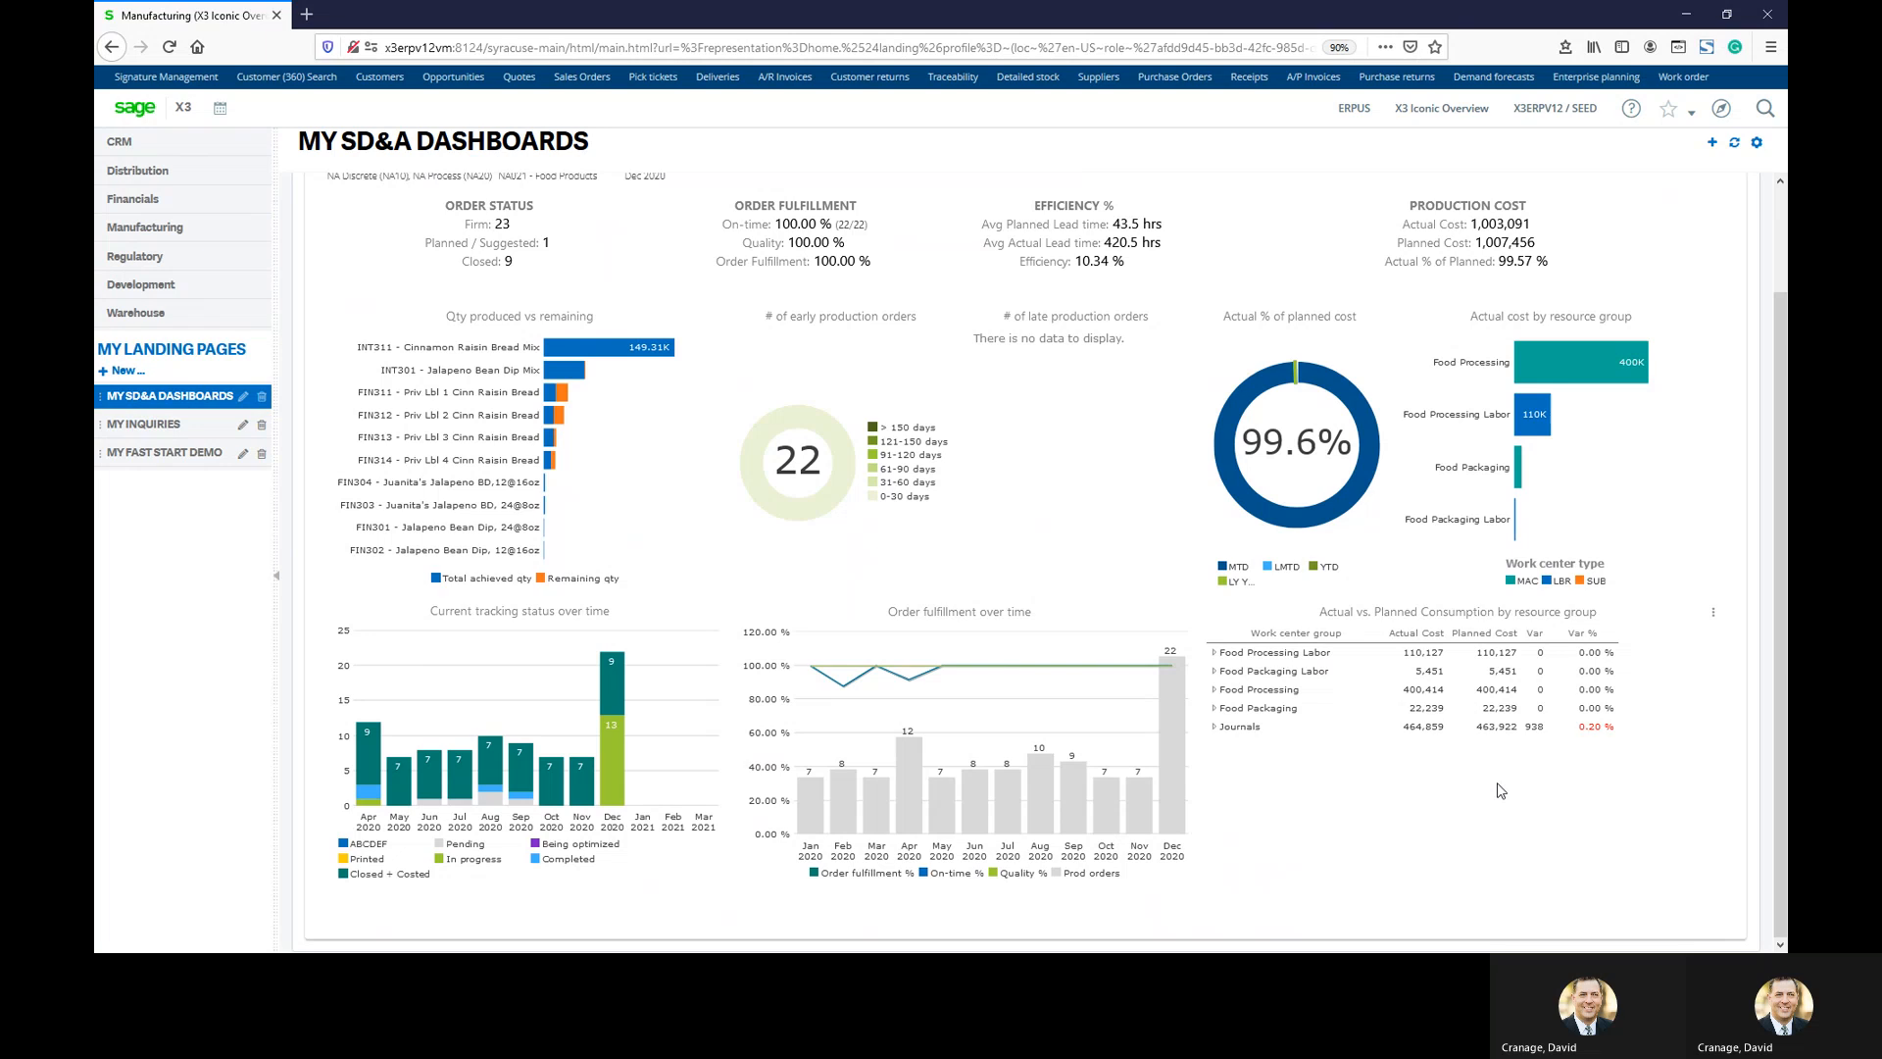
pyautogui.click(162, 427)
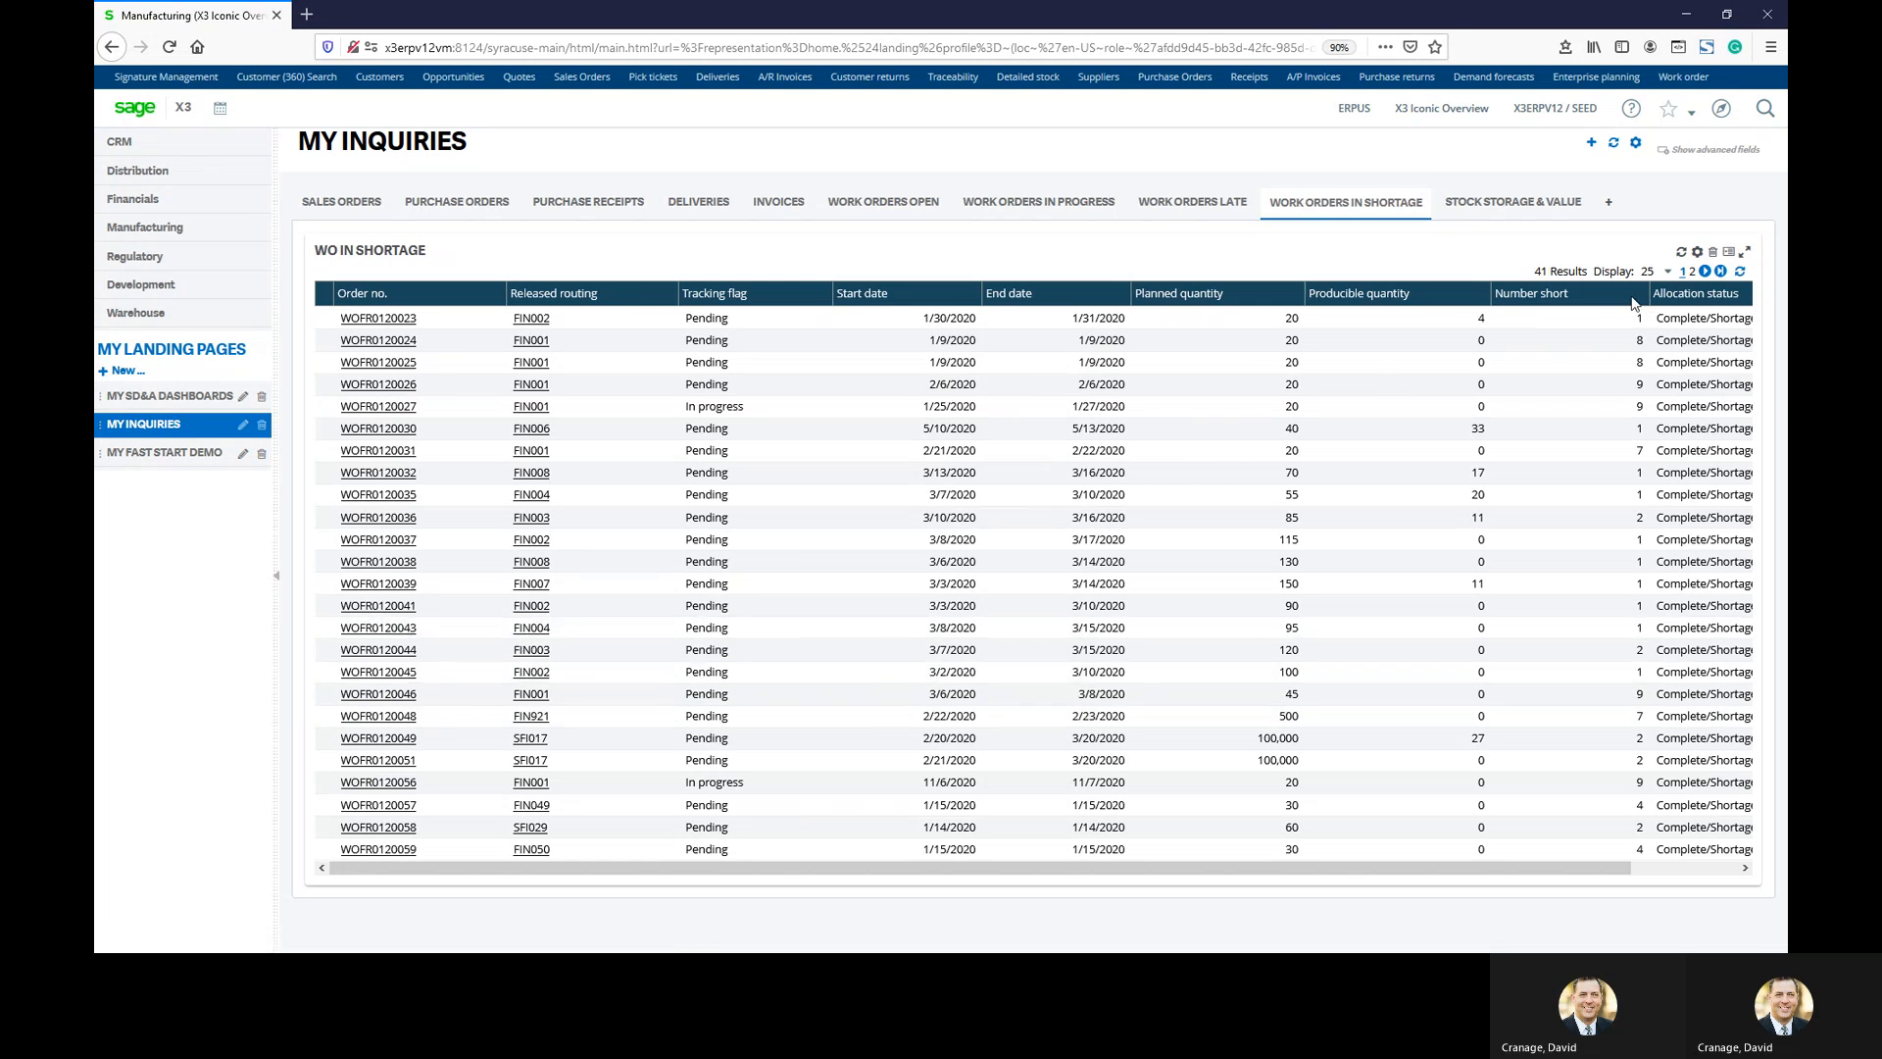
# Reveal the Excel export option for the WO IN SHORTAGE list
pyautogui.click(1730, 255)
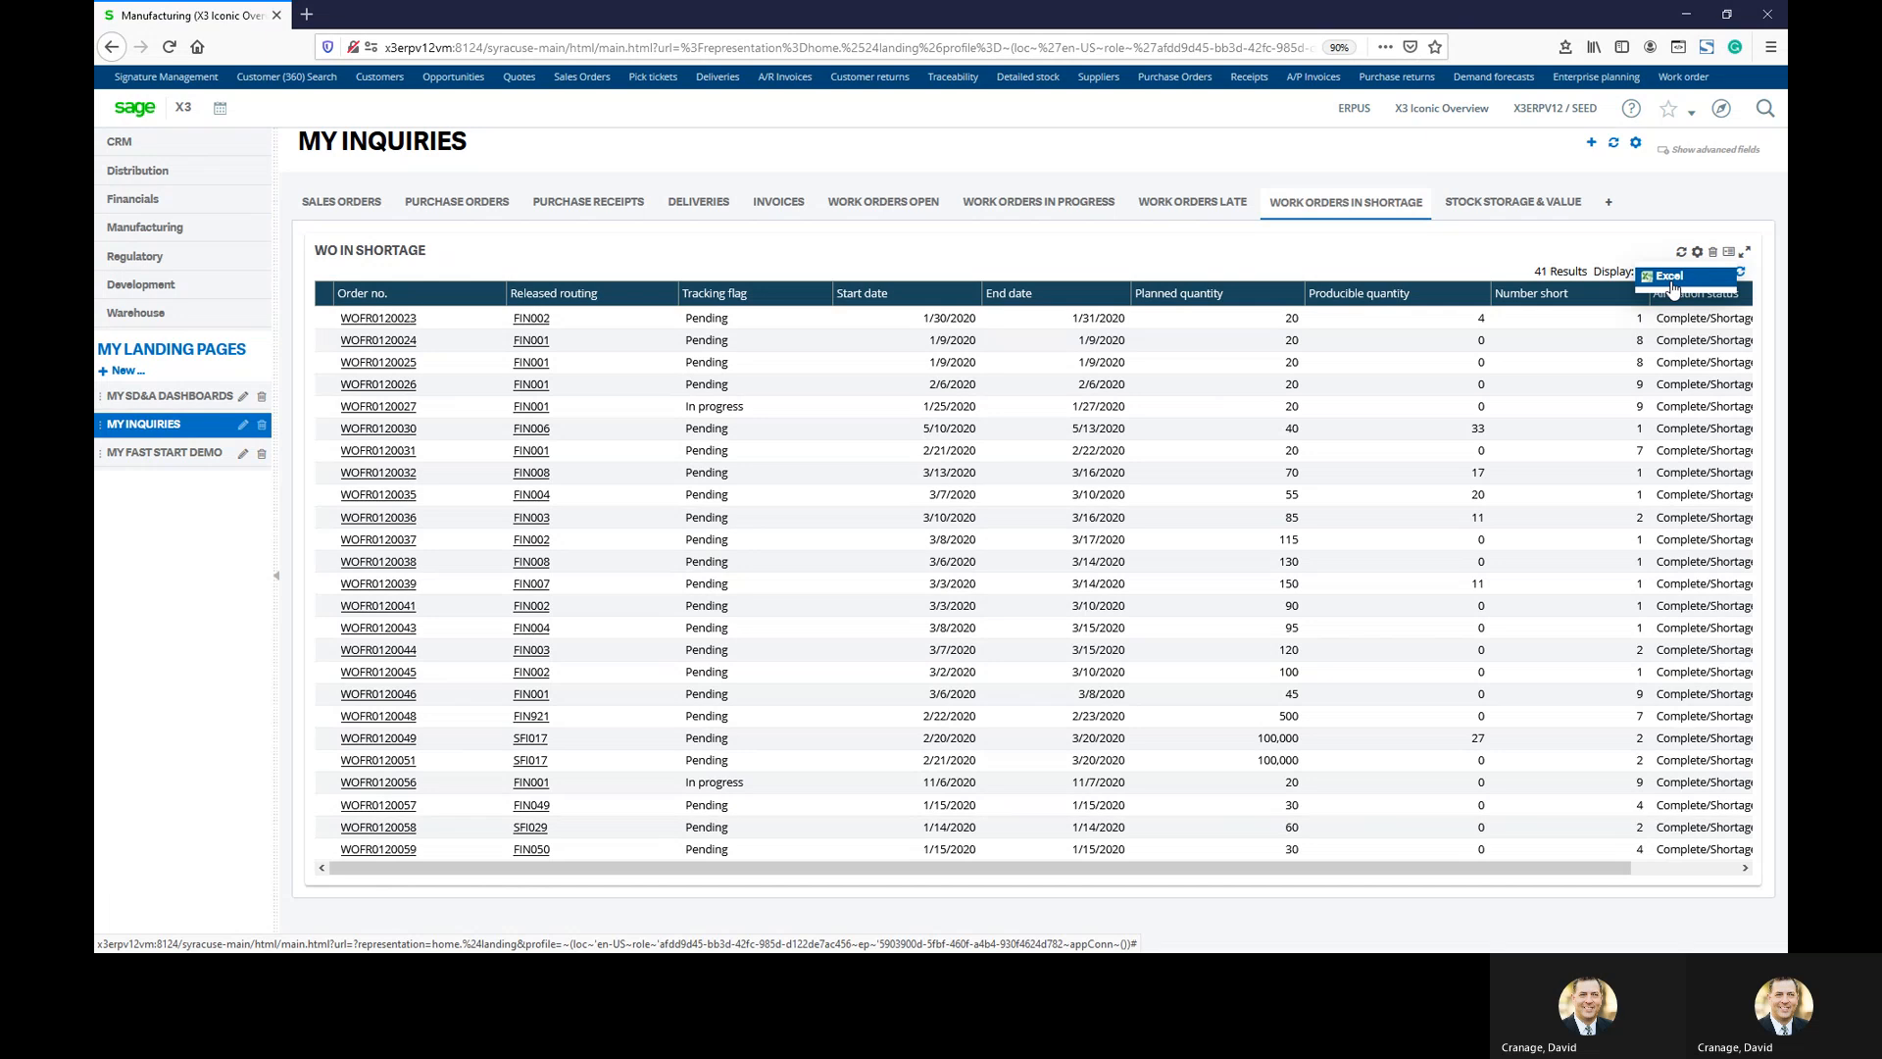
# Switch to MY FAST START DEMO to show the Plan to Produce process flow
pyautogui.click(143, 454)
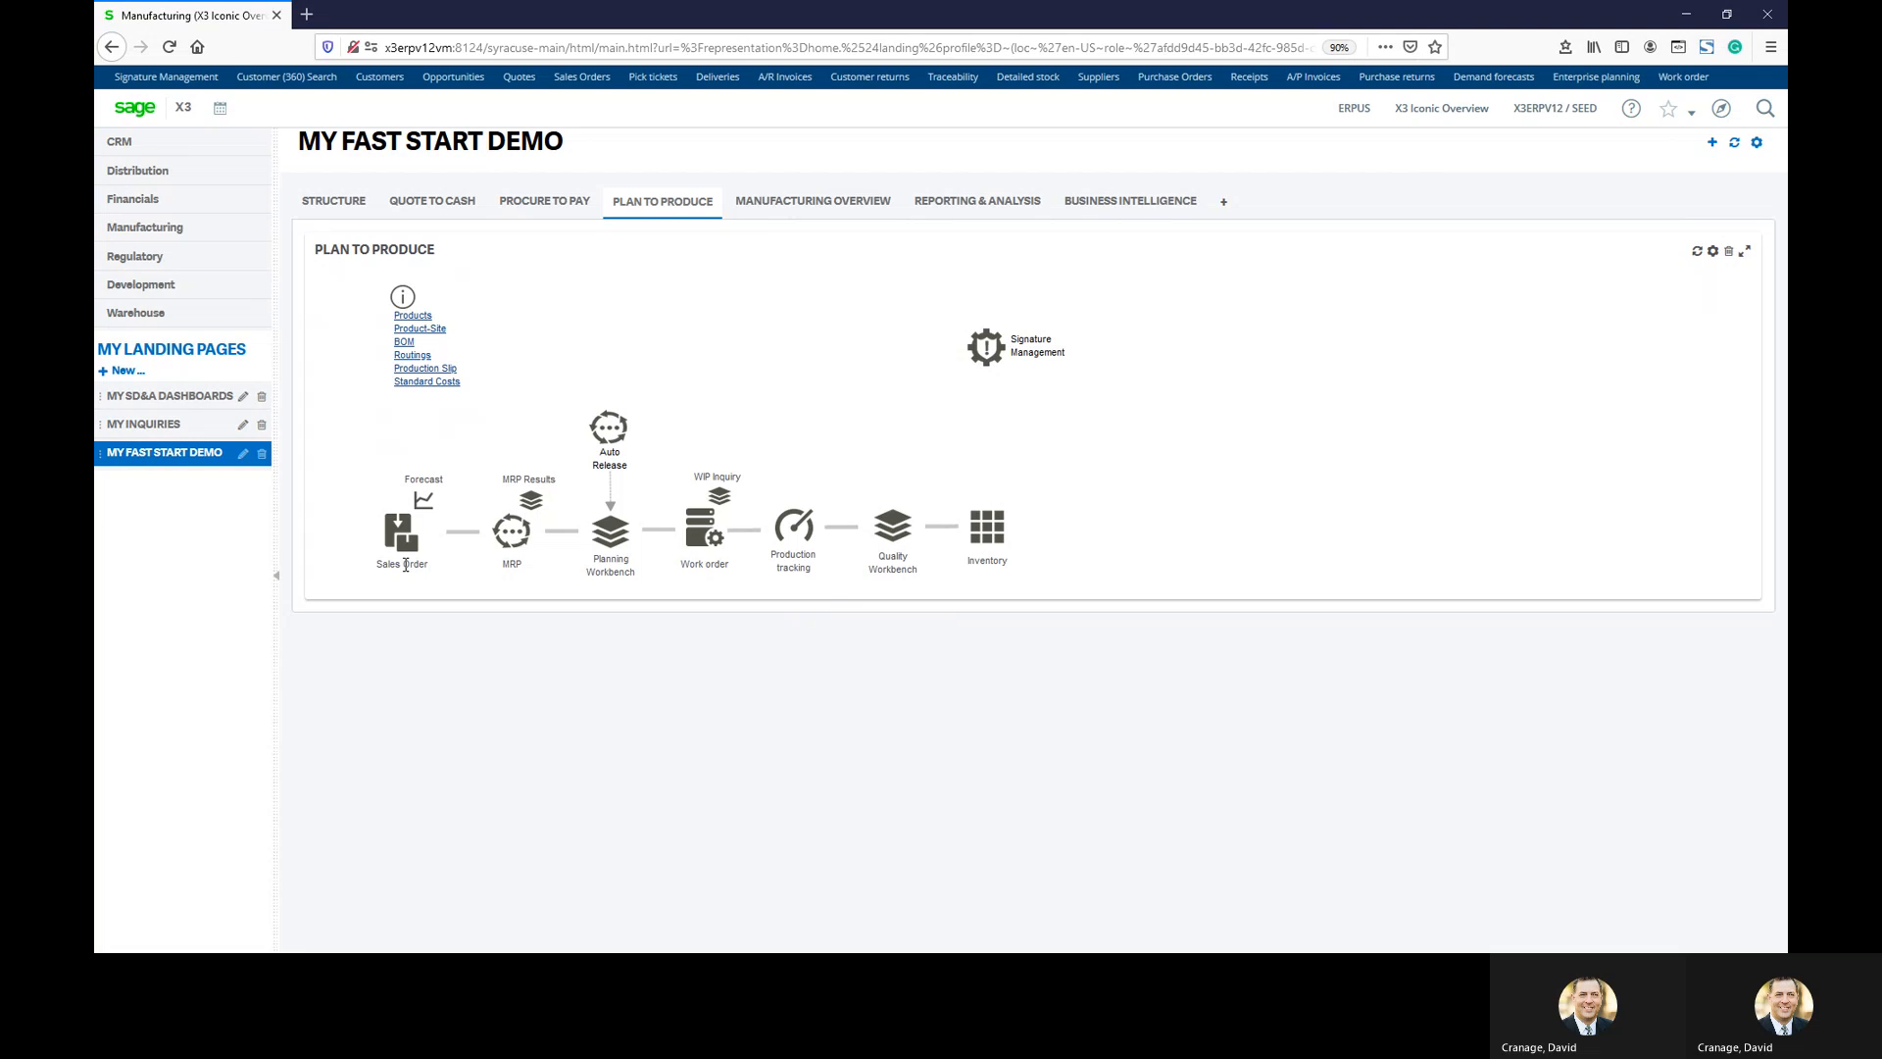
# Open Demand forecasts from the Forecast icon in the Plan to Produce flow
pyautogui.click(418, 502)
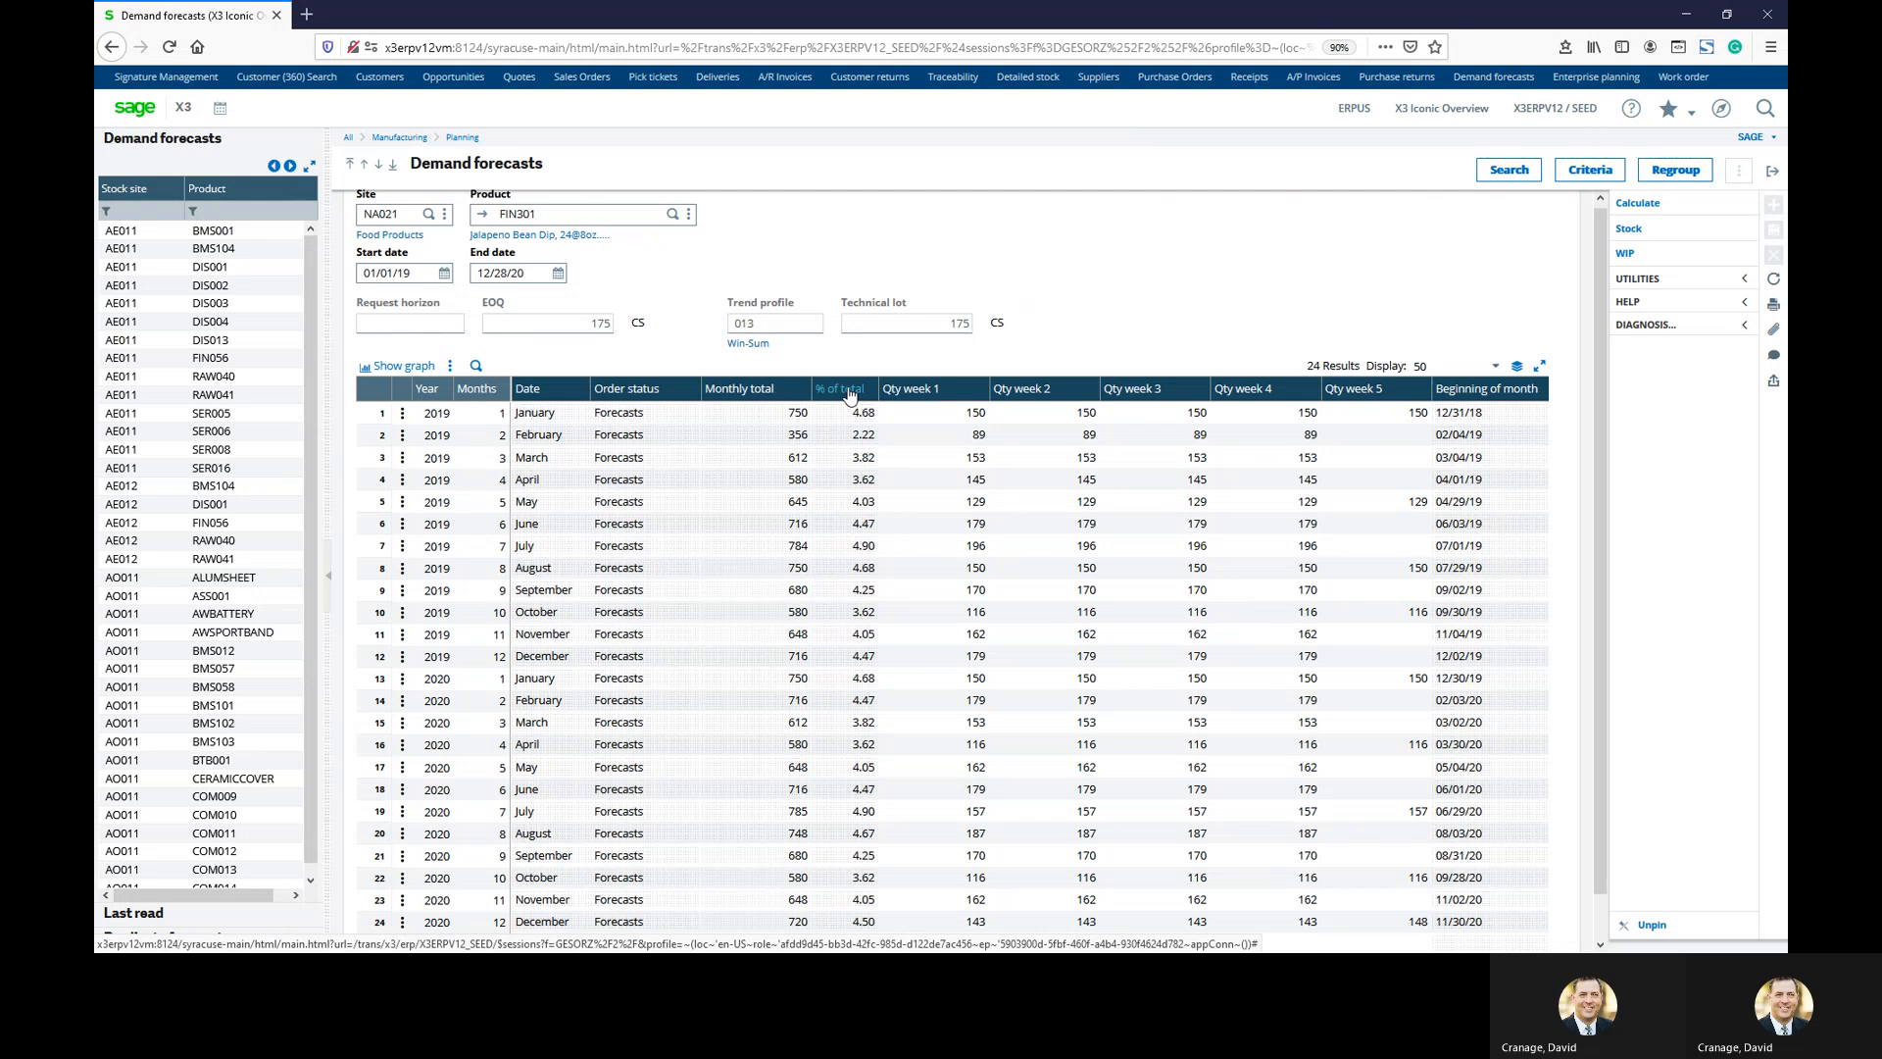
# Filter the forecast list to stock site NA021 and product FIN301
pyautogui.click(135, 206)
pyautogui.write('na021')
pyautogui.press('Return')
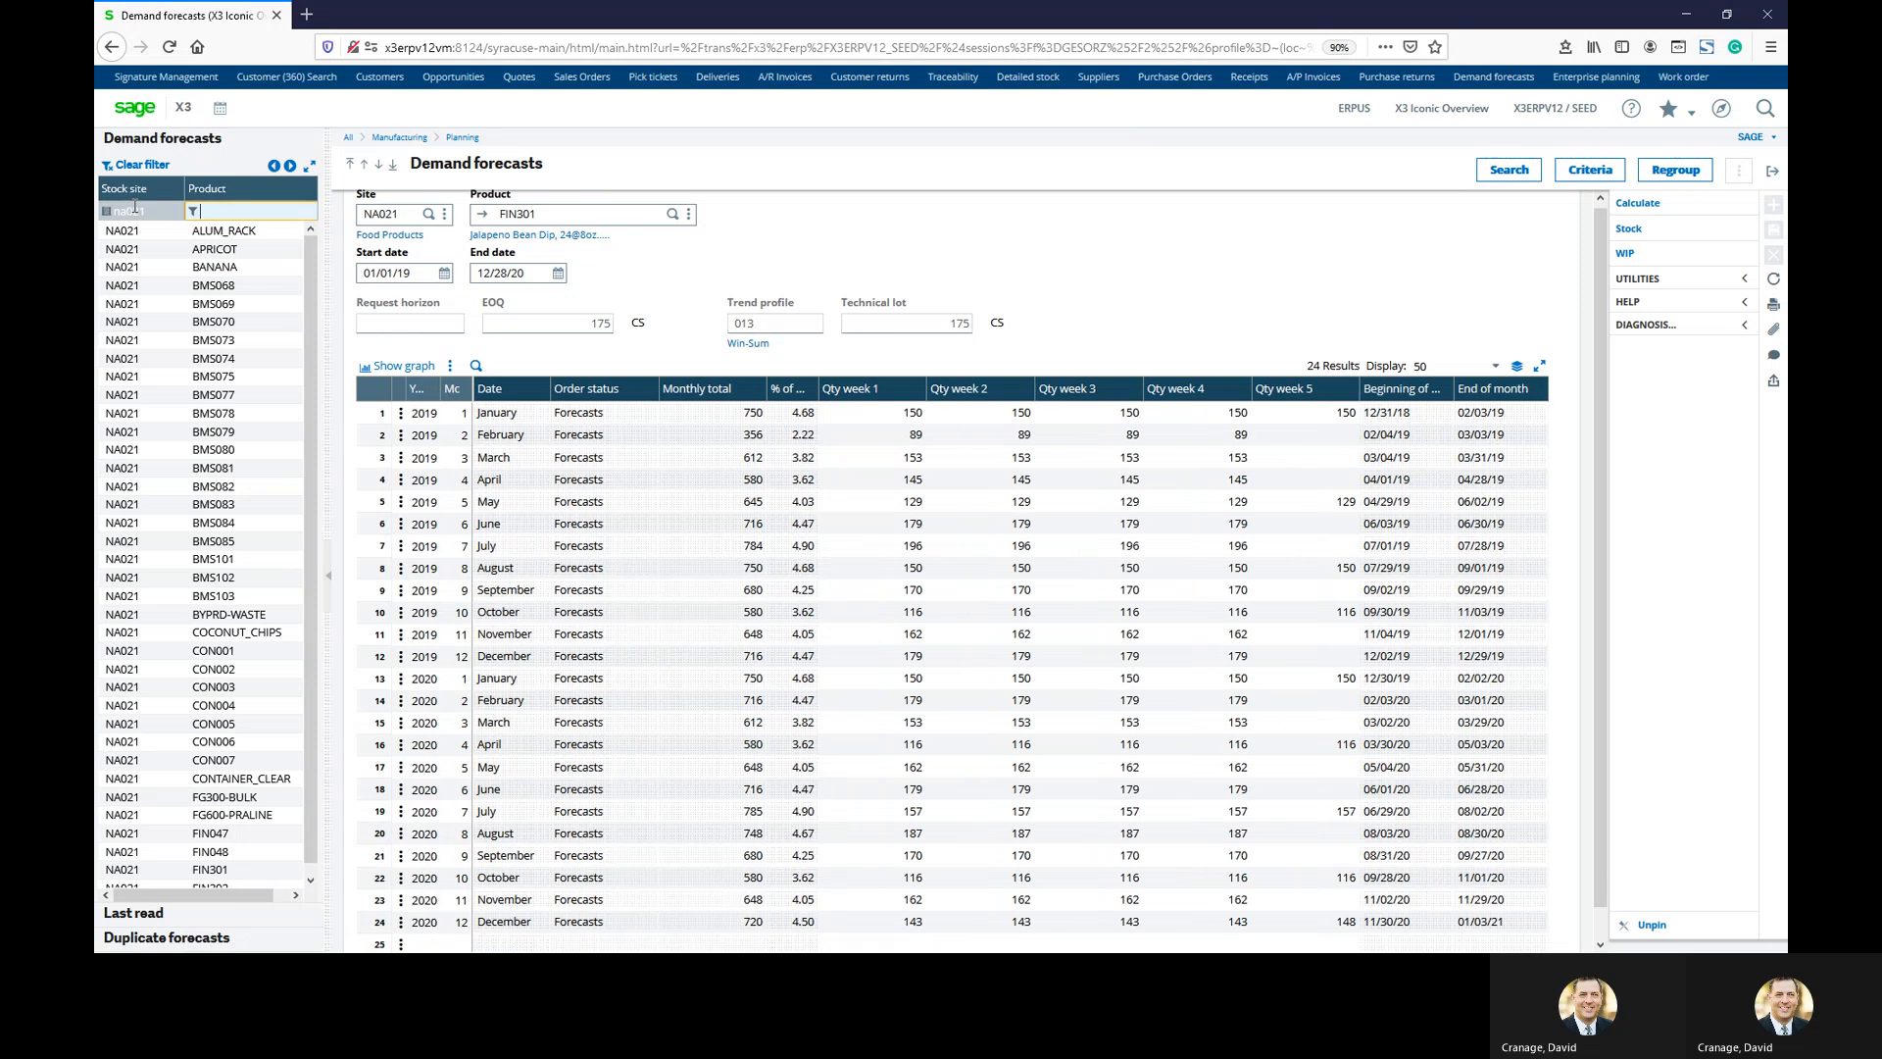
pyautogui.write('fin301')
pyautogui.press('Return')
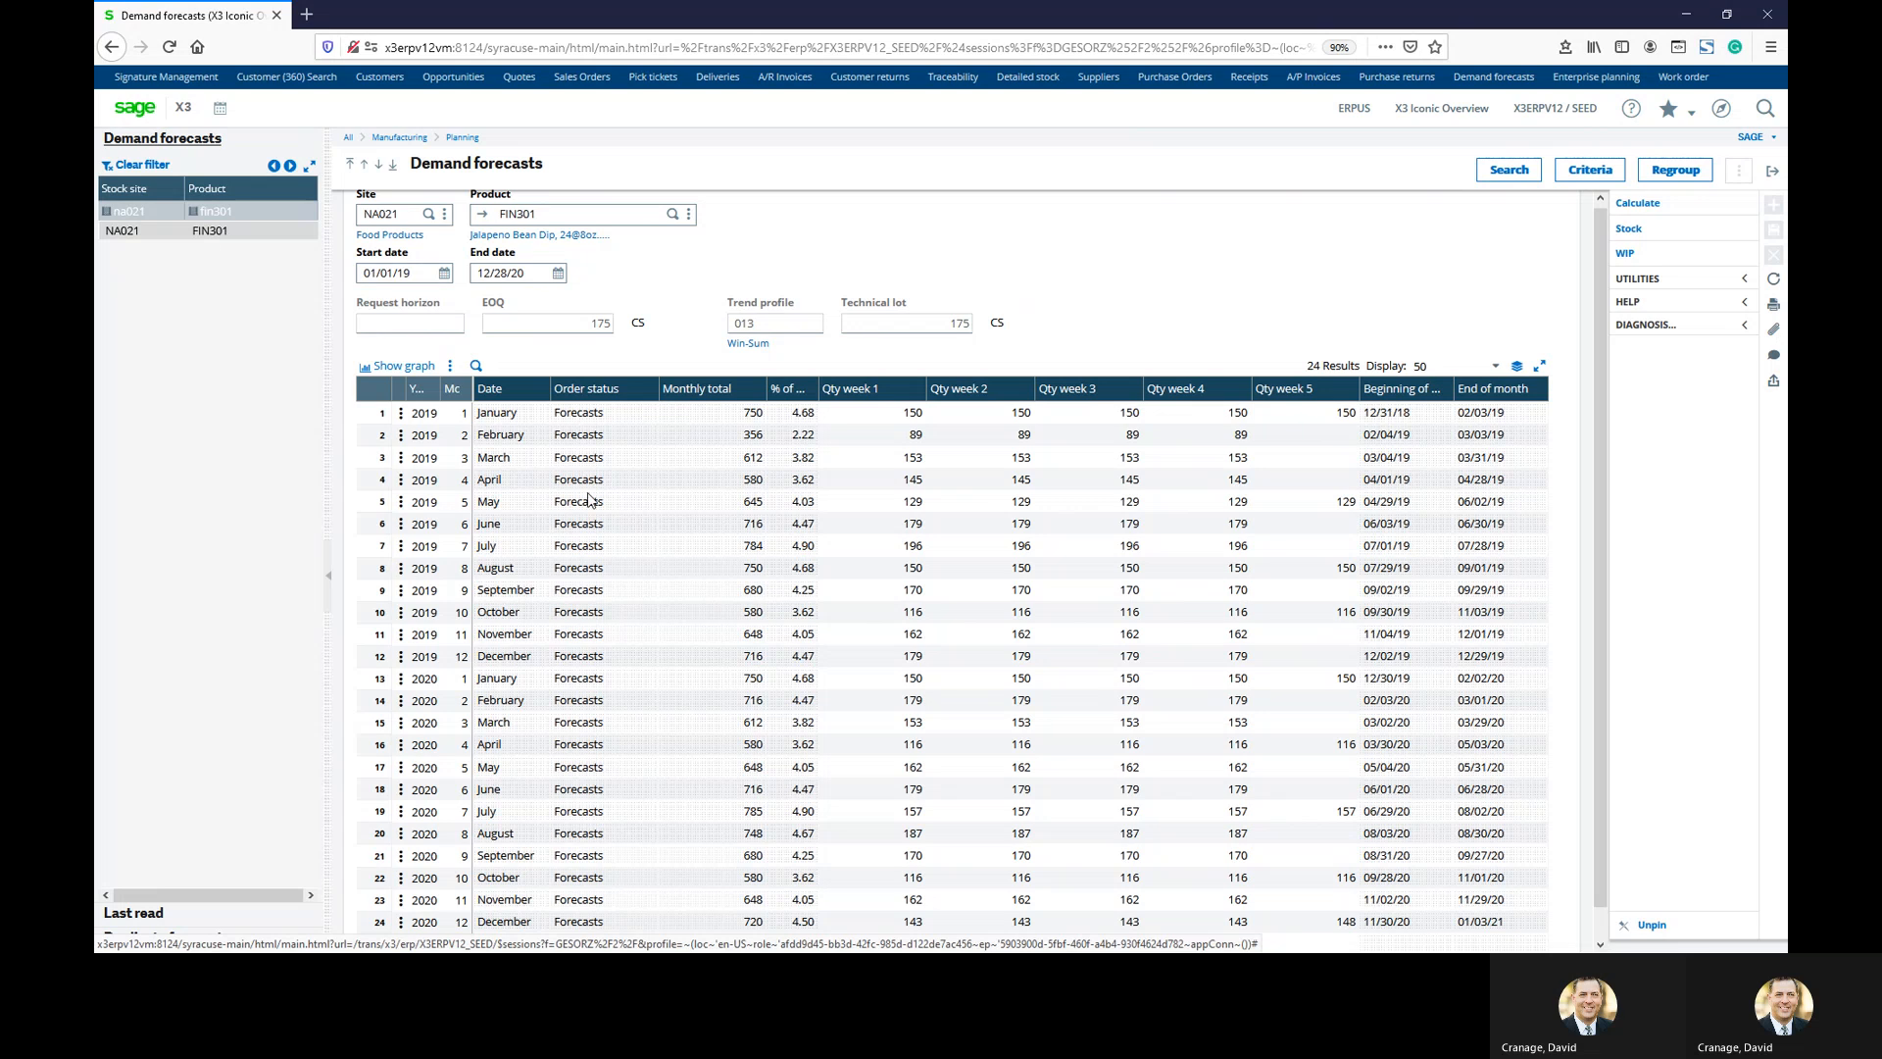
pyautogui.scroll(-1, 613, 497)
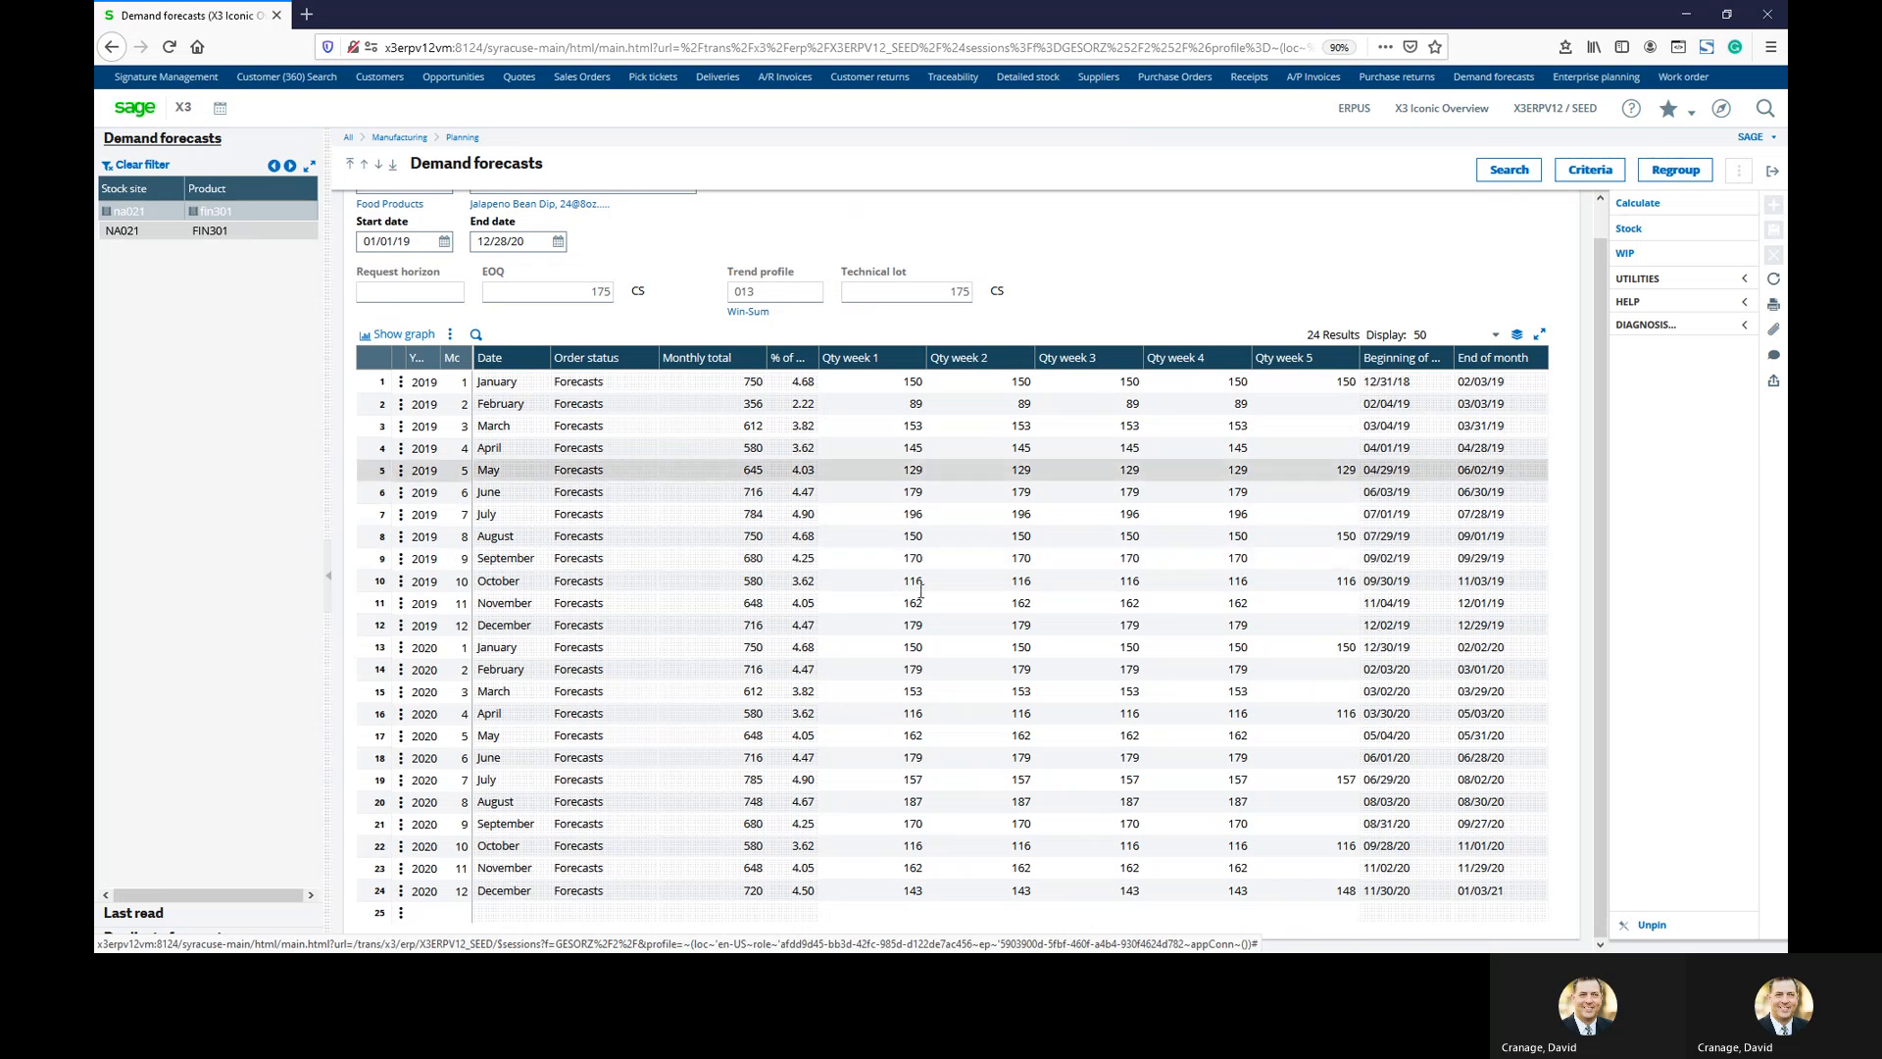
pyautogui.click(1637, 203)
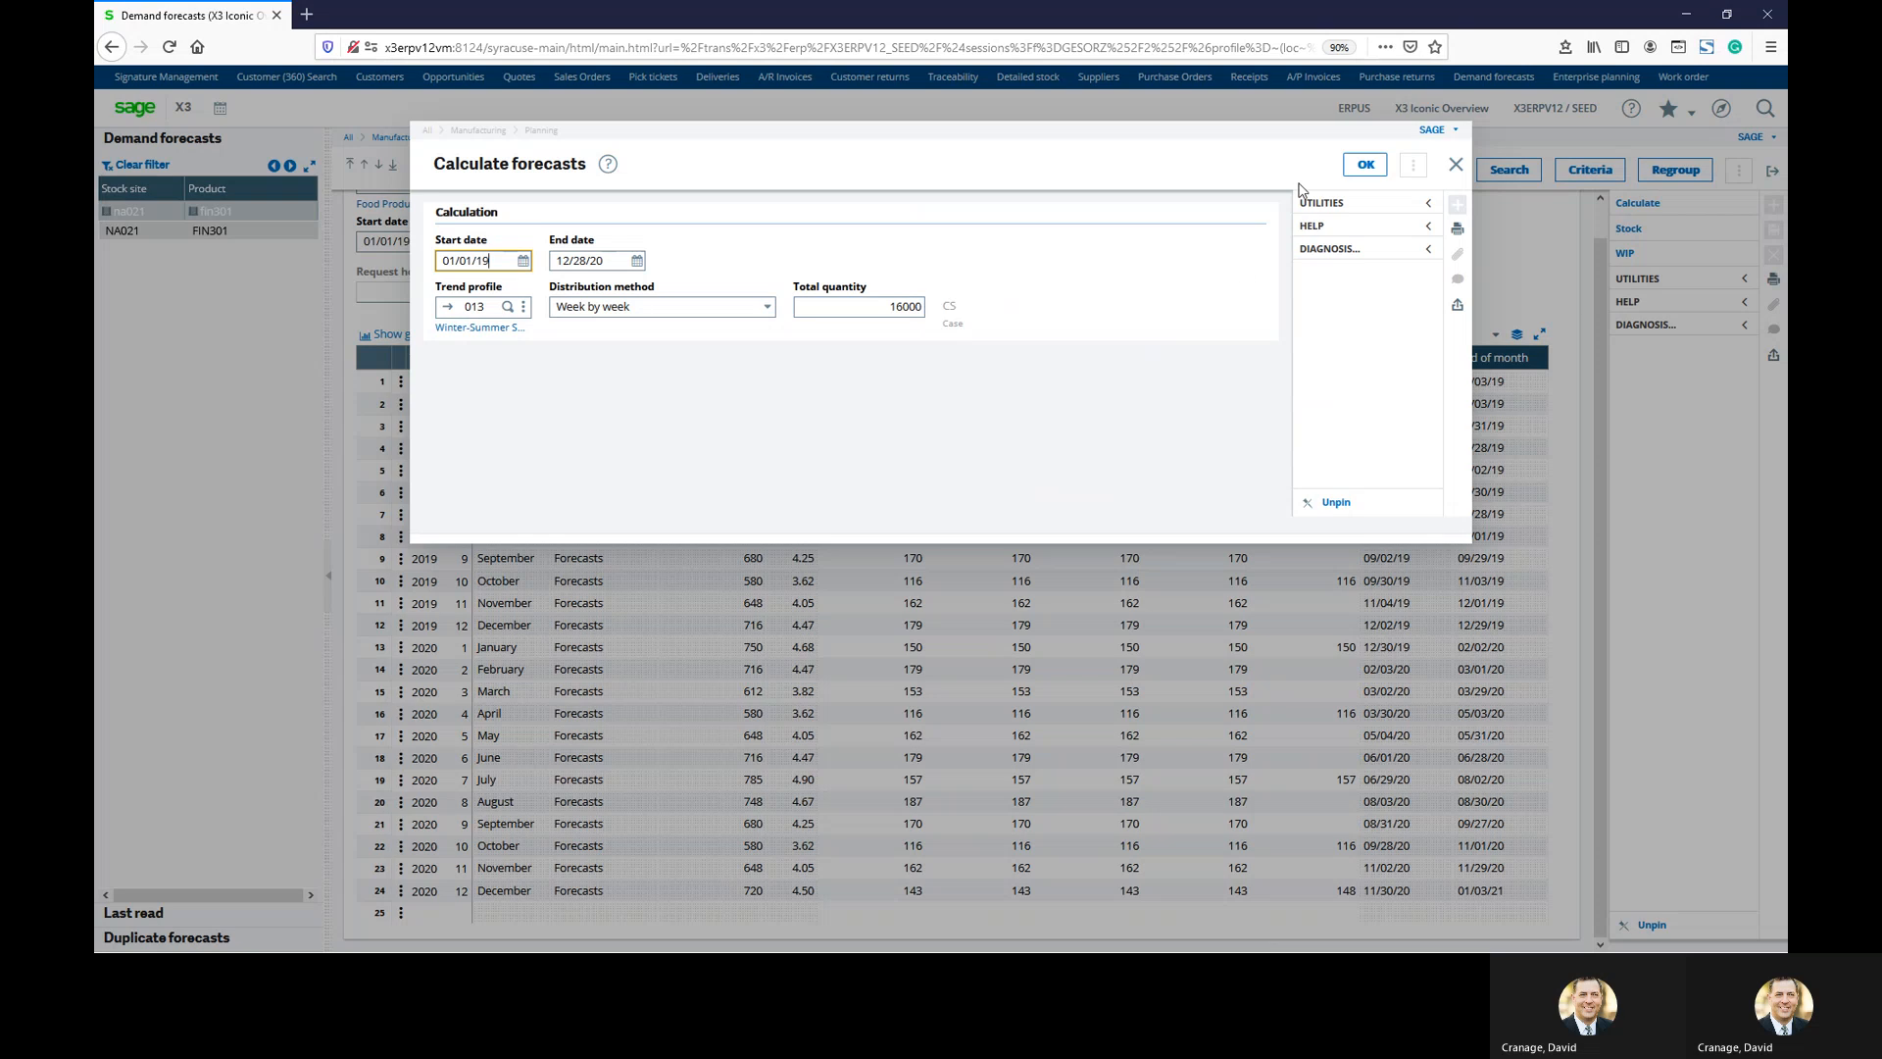
pyautogui.click(1351, 166)
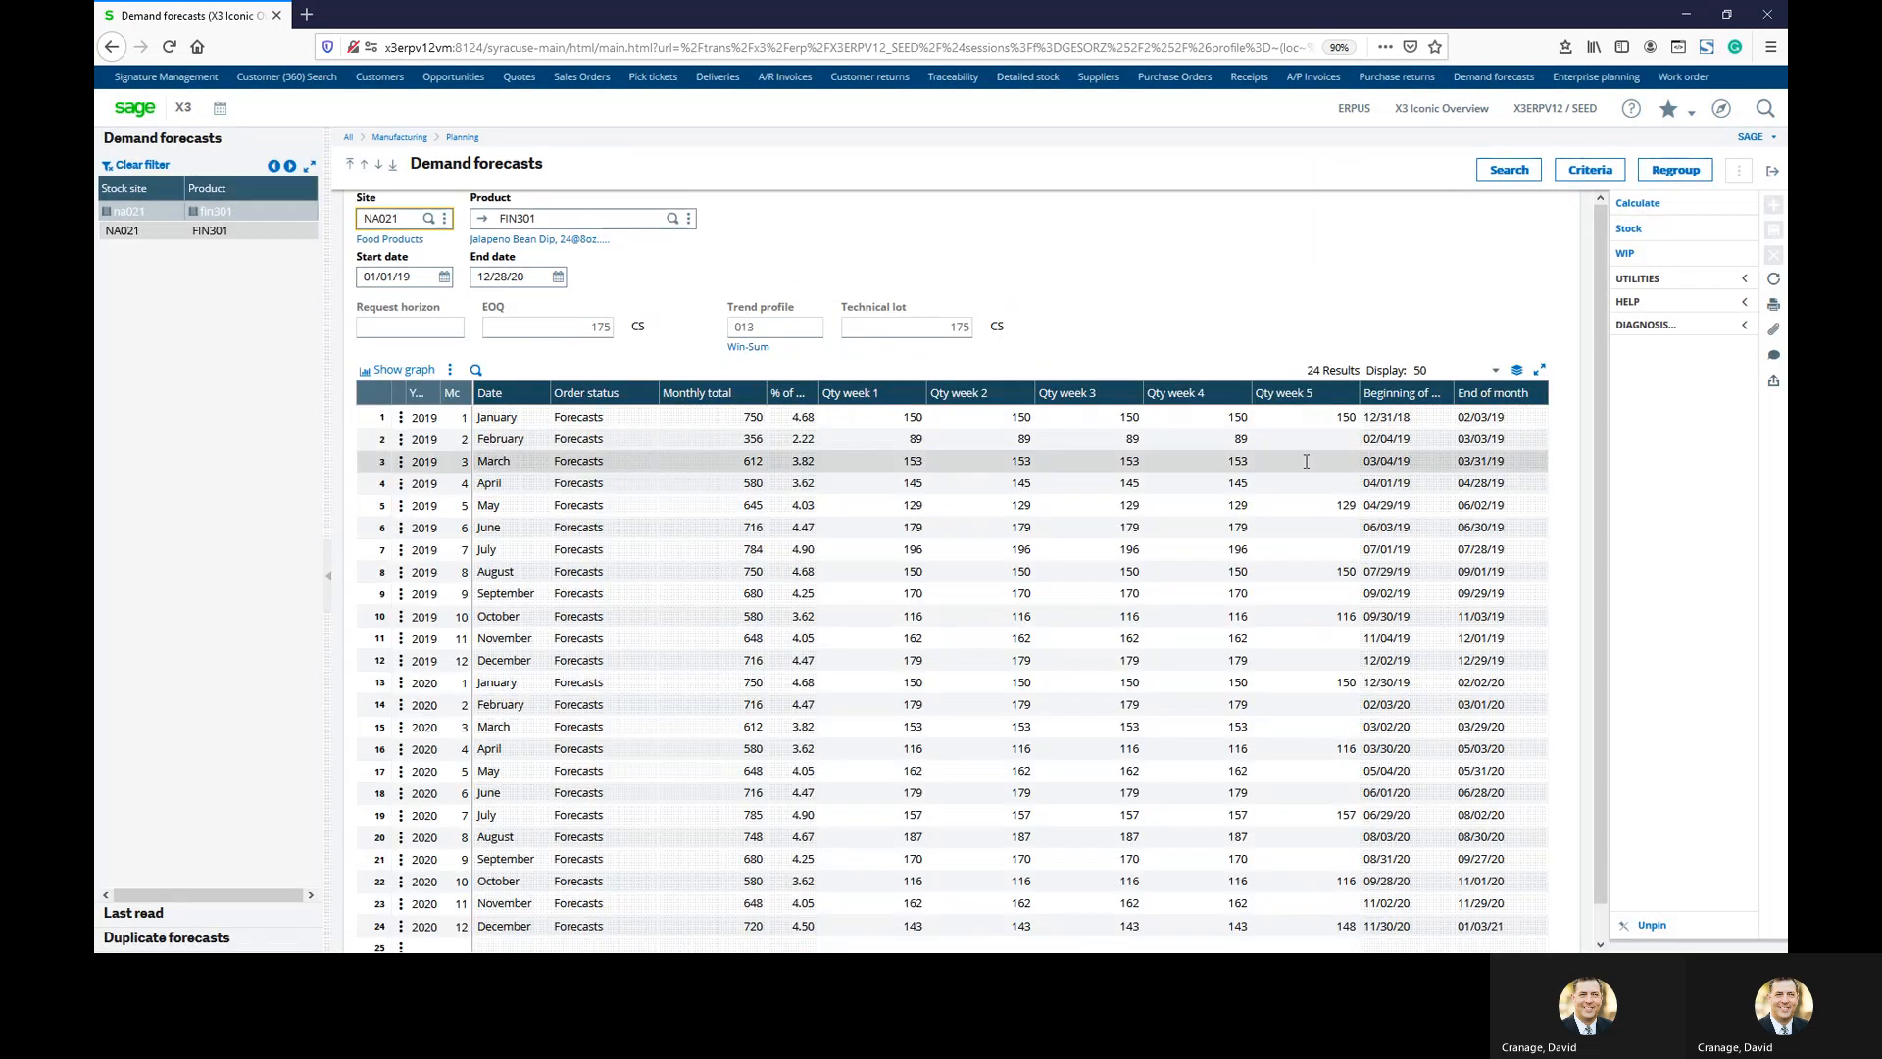
pyautogui.scroll(-1, 1184, 710)
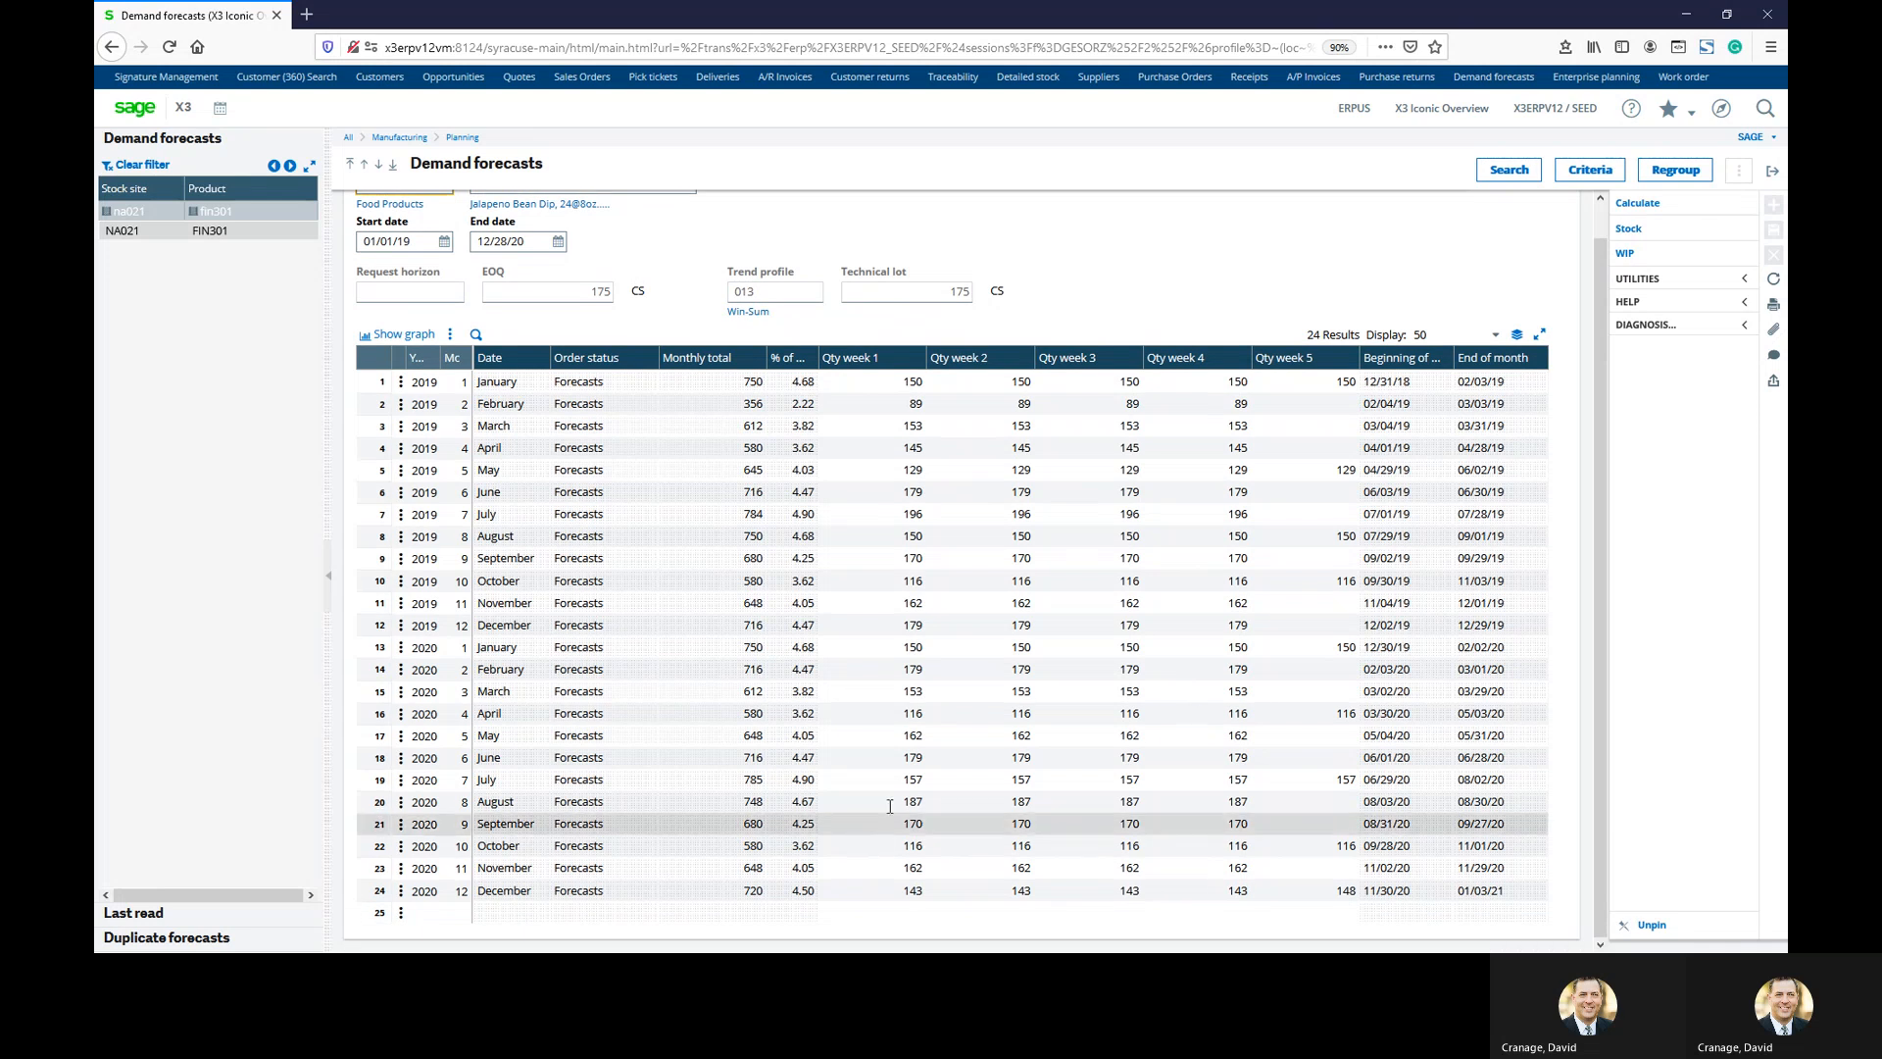
pyautogui.scroll(1, 845, 843)
pyautogui.scroll(-1, 849, 842)
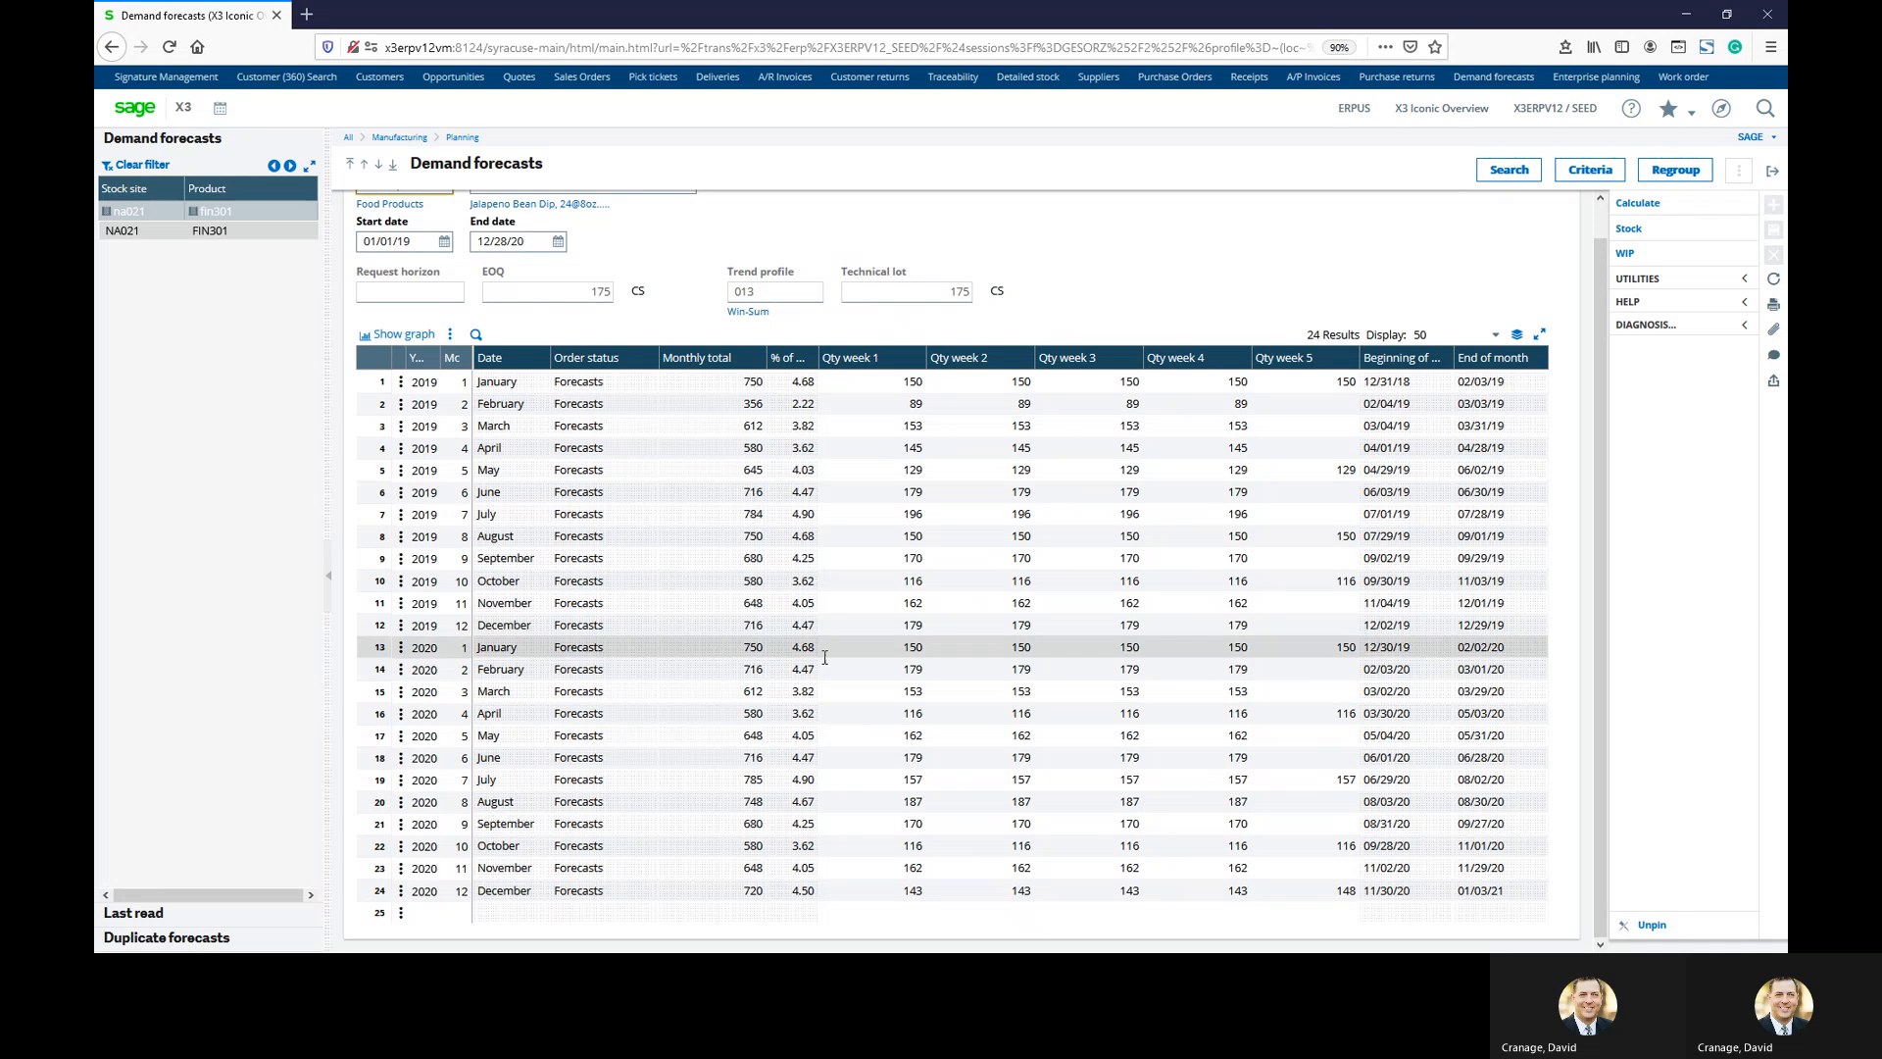
# Create a new NA021 sales order for the Sysco Supply sold-to customer, dismissing its note
pyautogui.click(1765, 174)
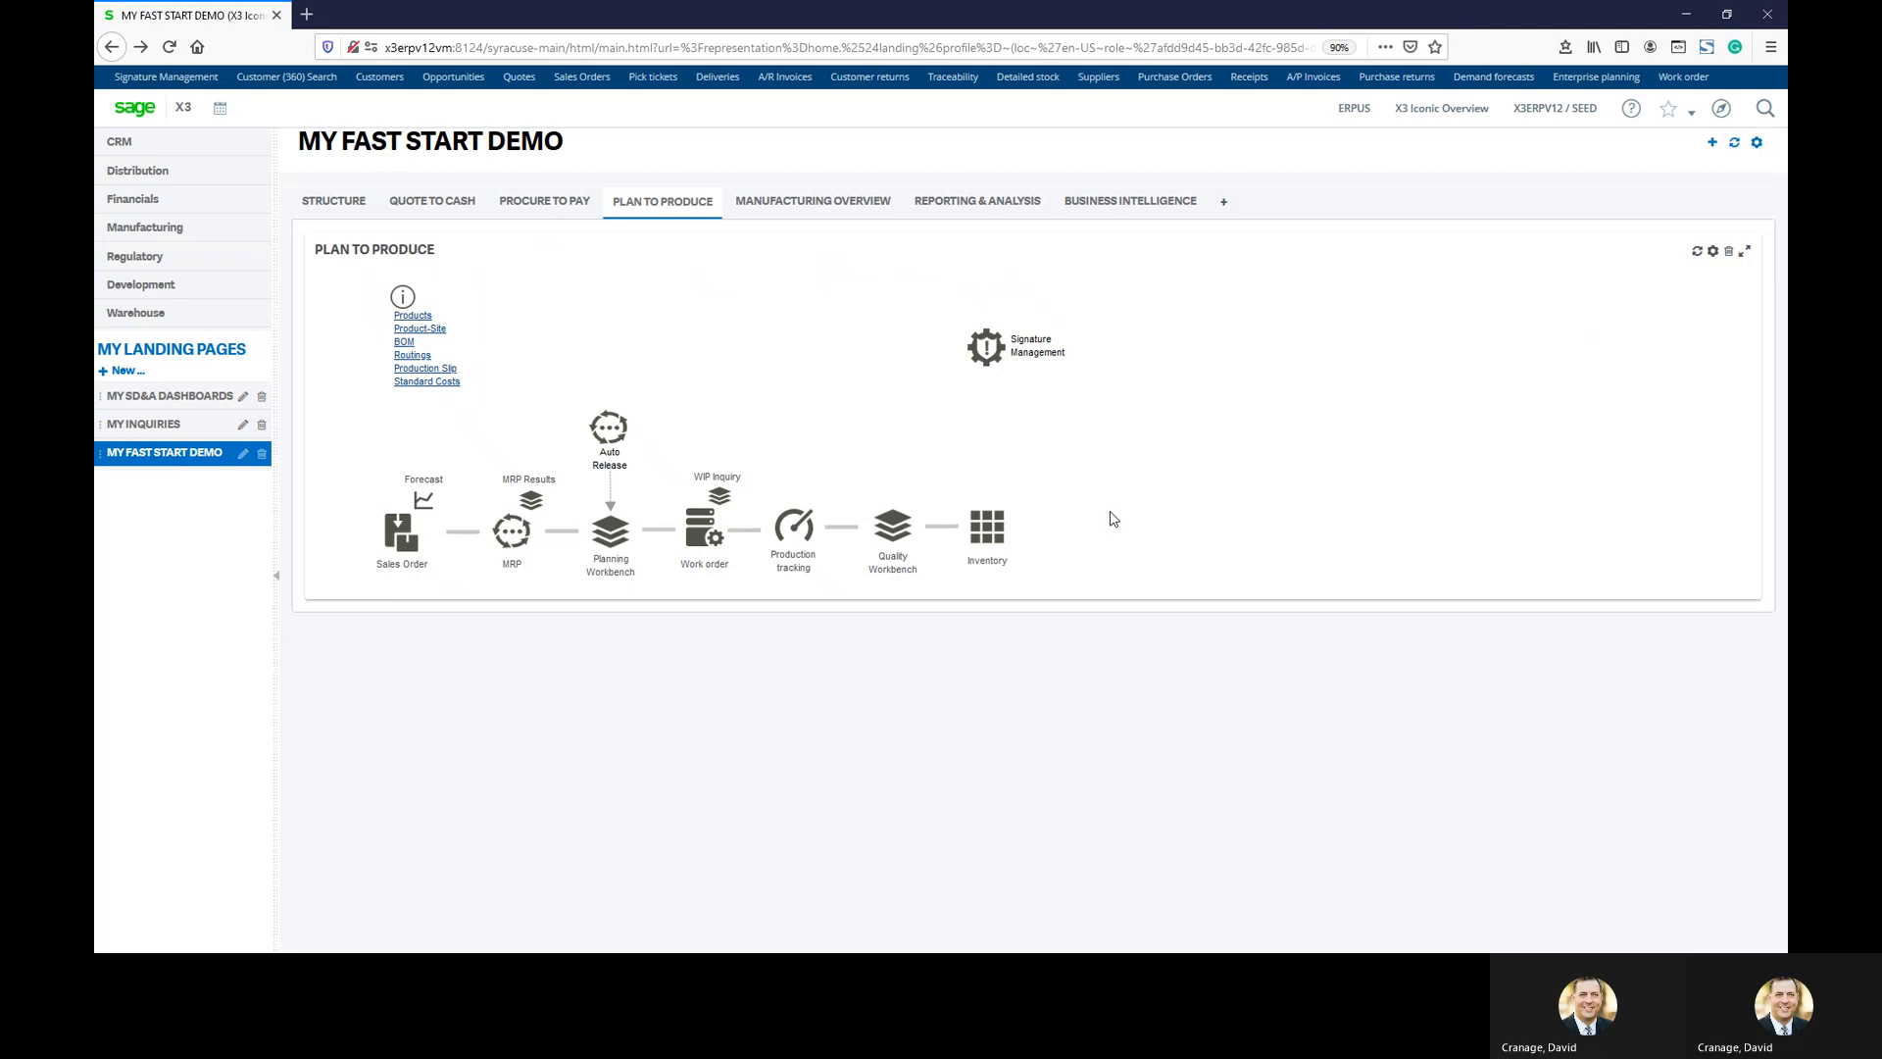
pyautogui.click(400, 537)
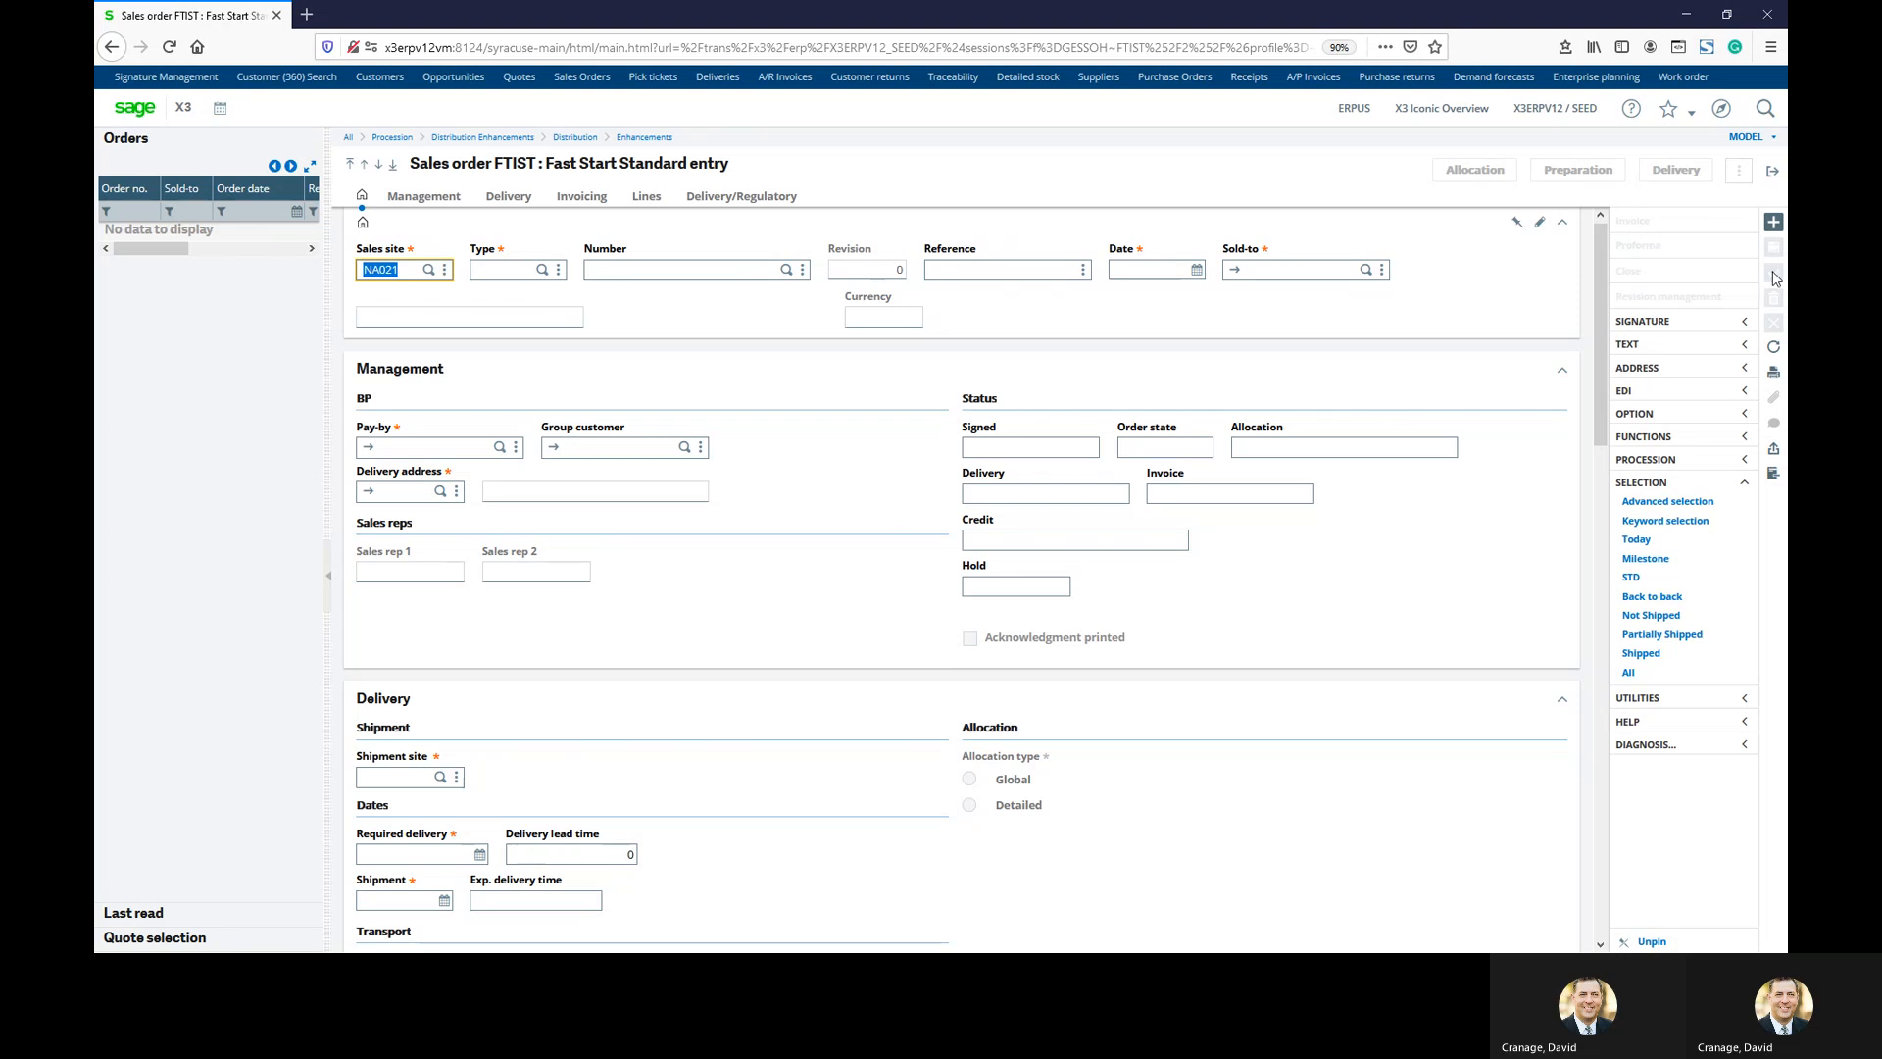
pyautogui.click(1775, 224)
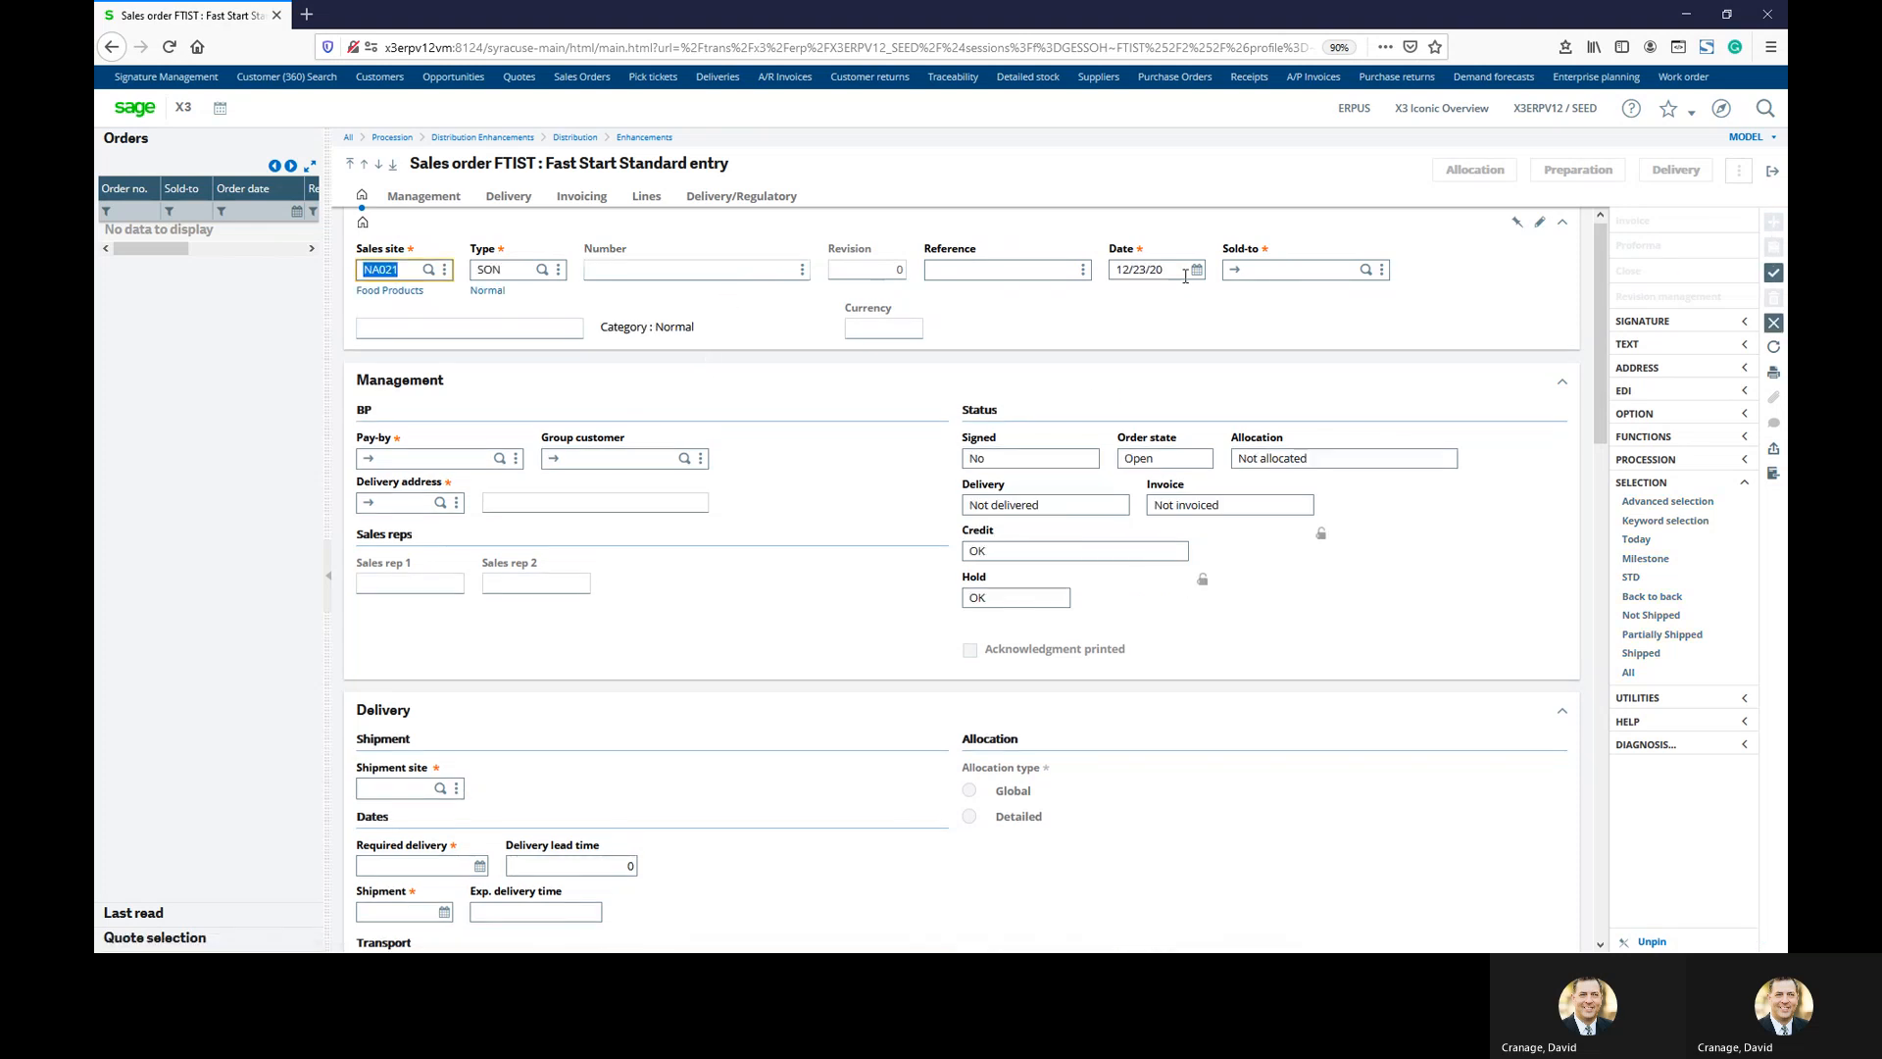
pyautogui.click(1264, 277)
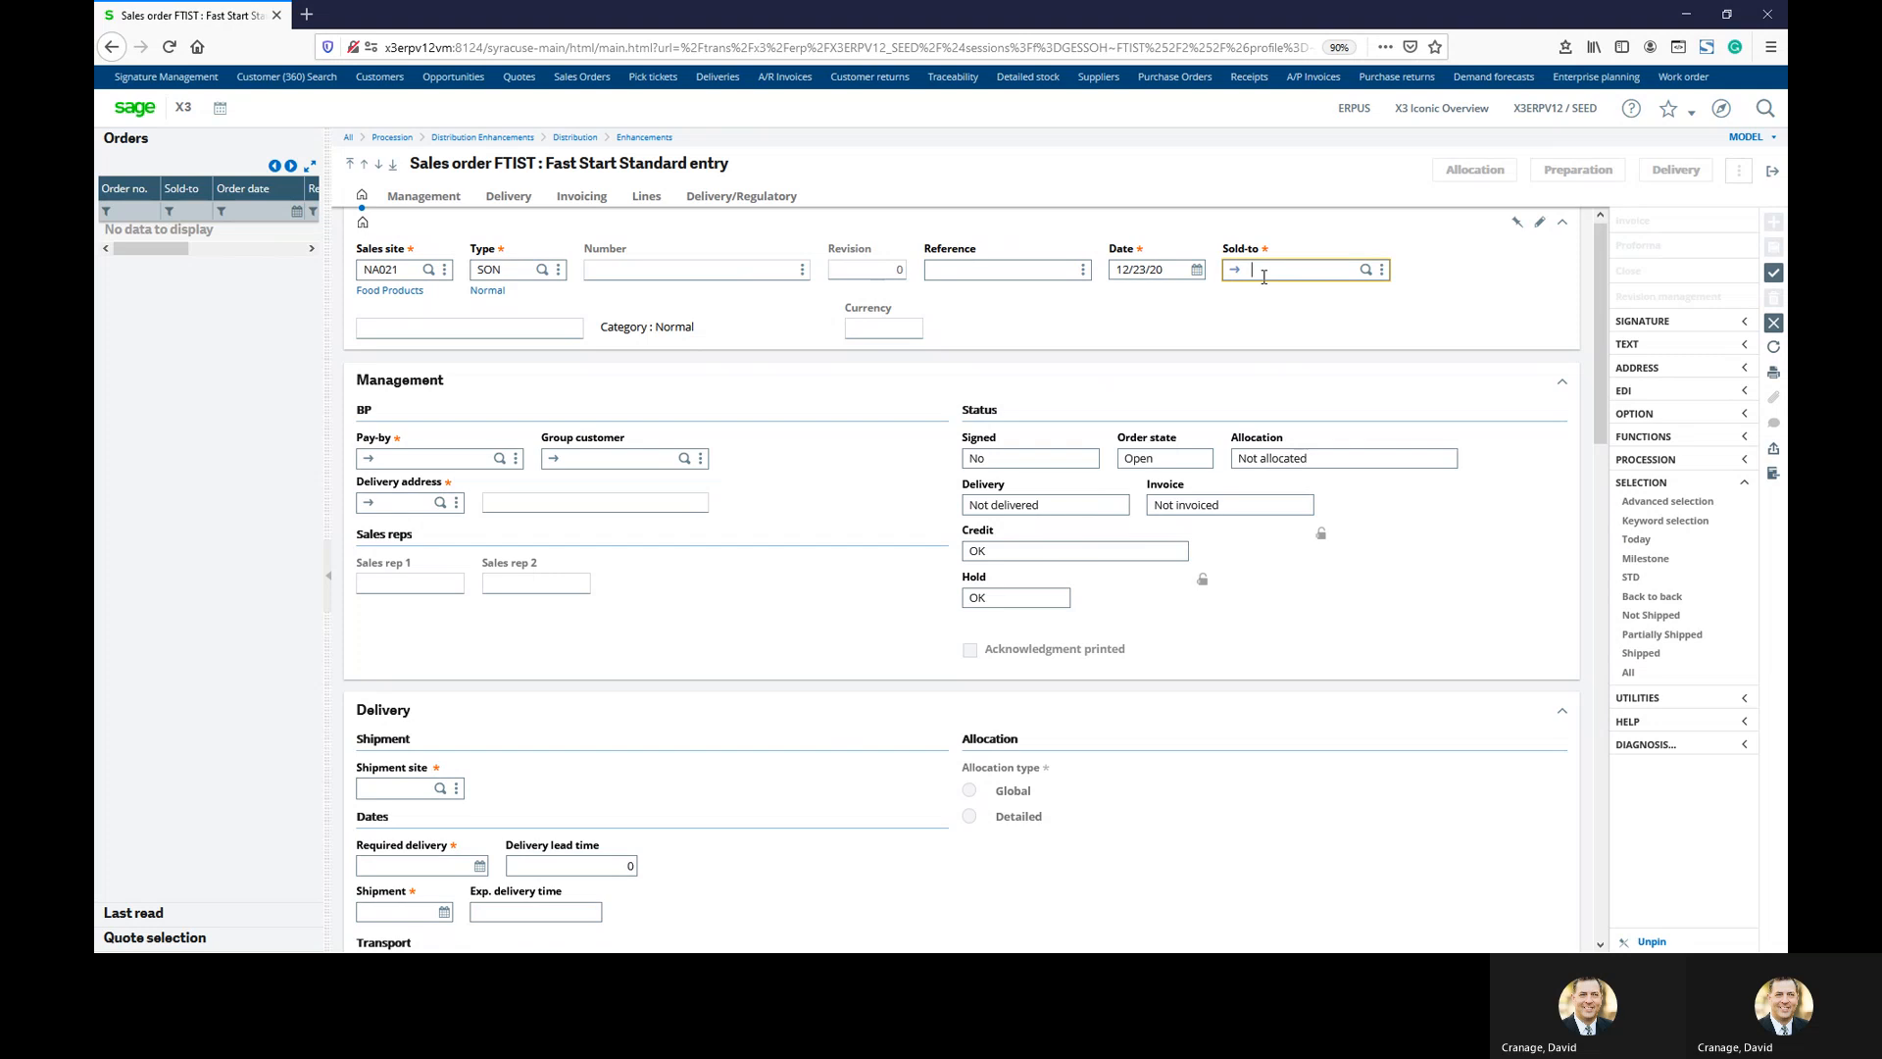
pyautogui.write('na006')
pyautogui.press('Tab')
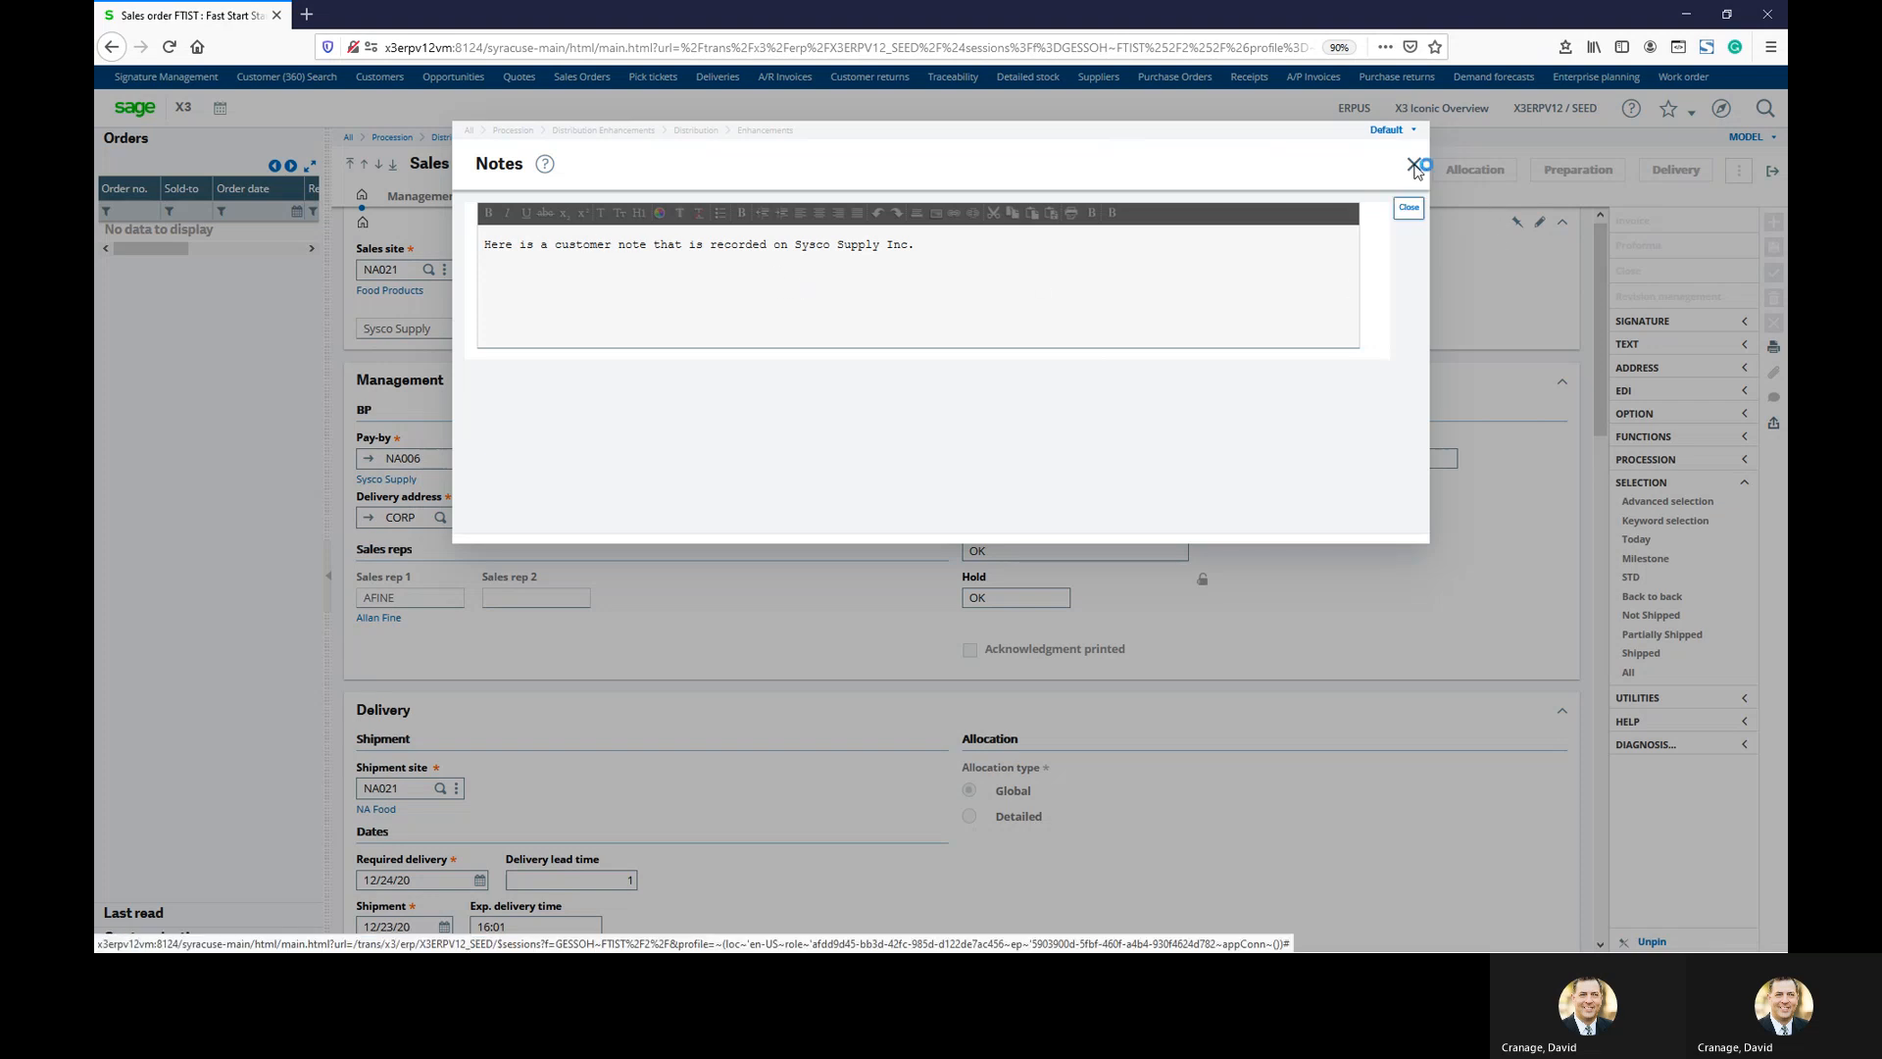
pyautogui.click(1414, 163)
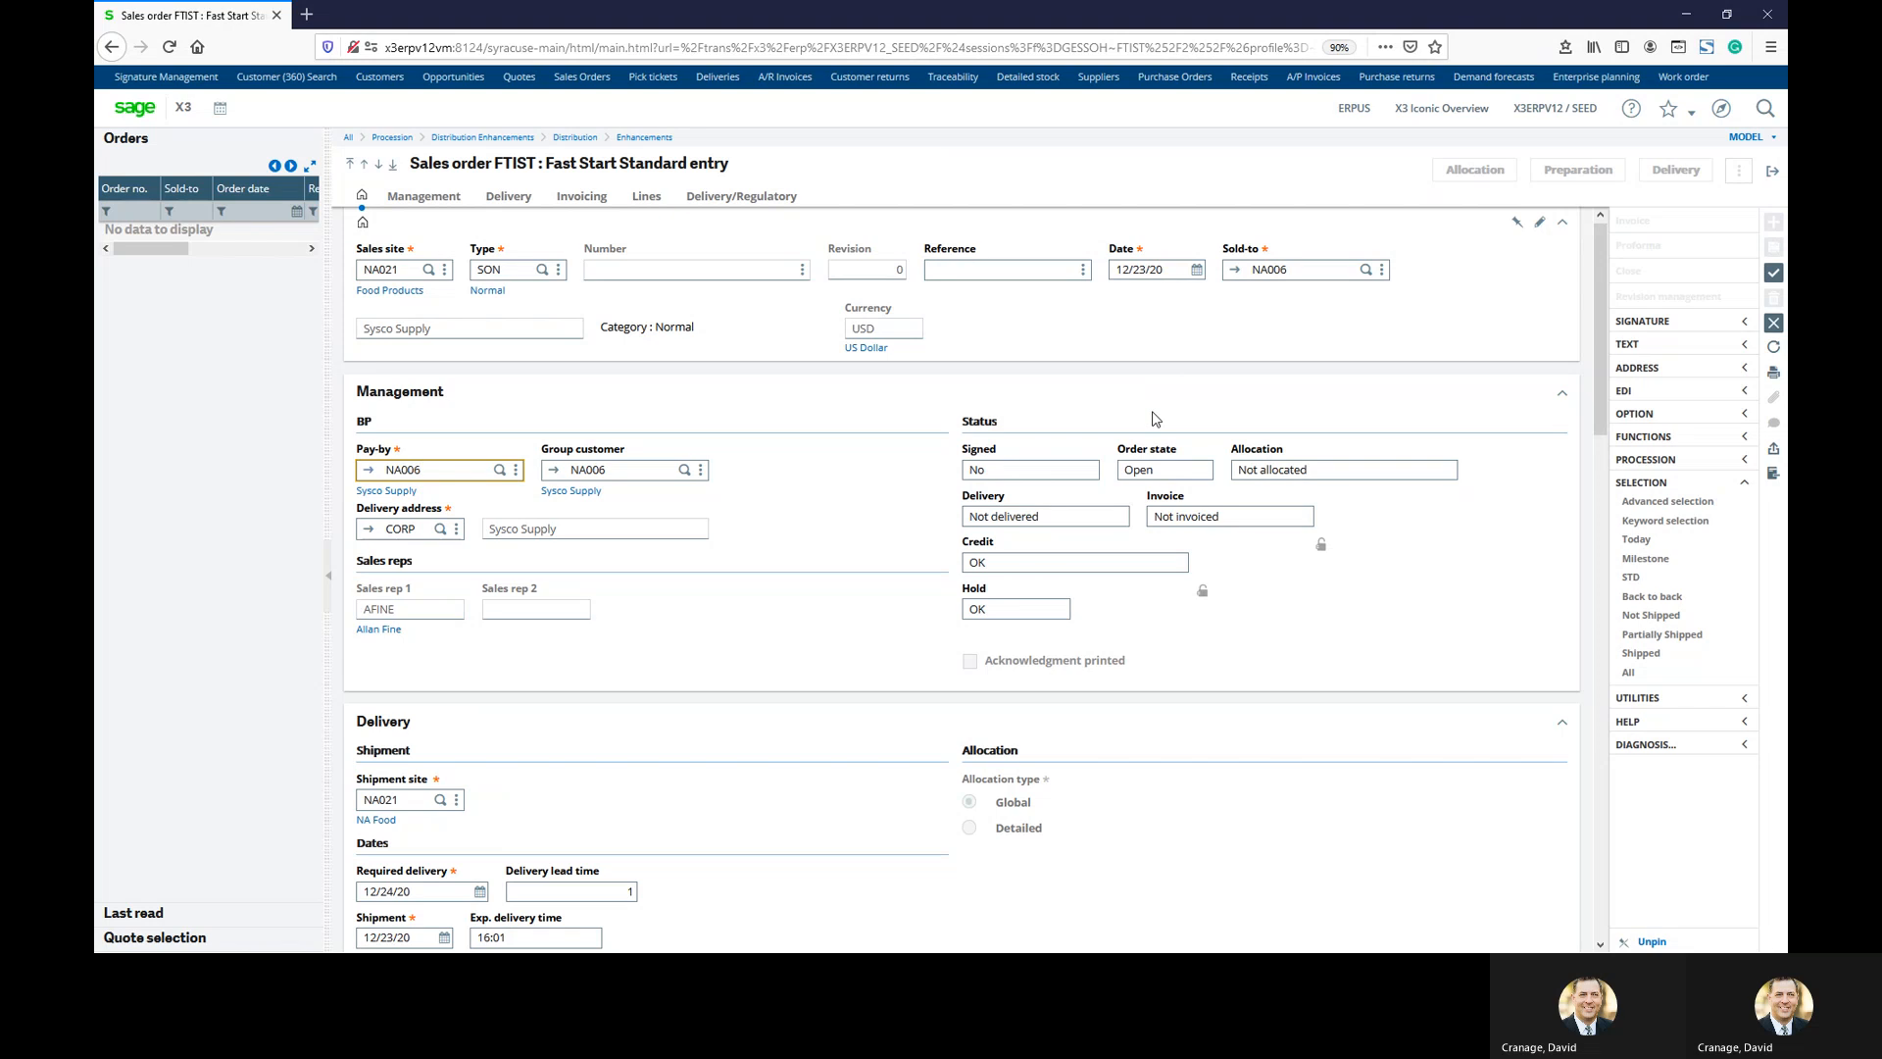
# Enter a FIN301 order line with ordered quantity 250 and create the sales order
pyautogui.click(655, 198)
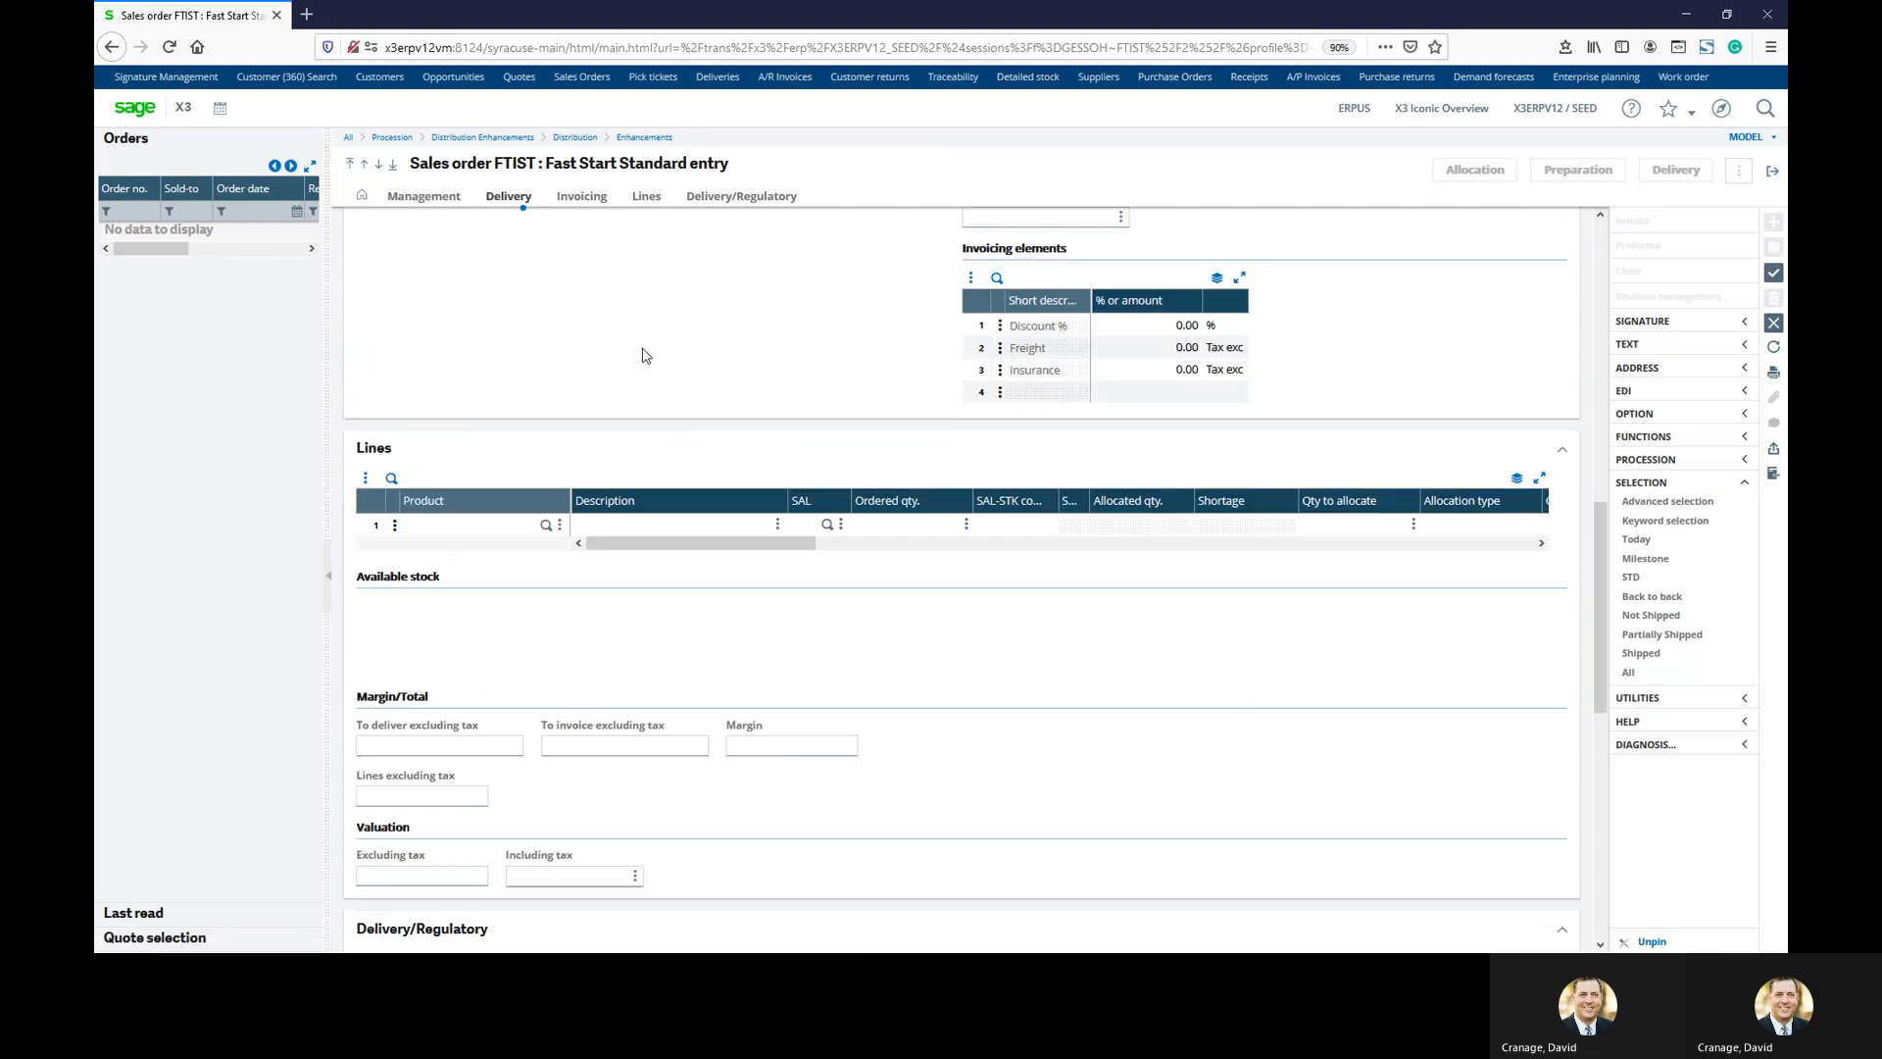
pyautogui.click(514, 300)
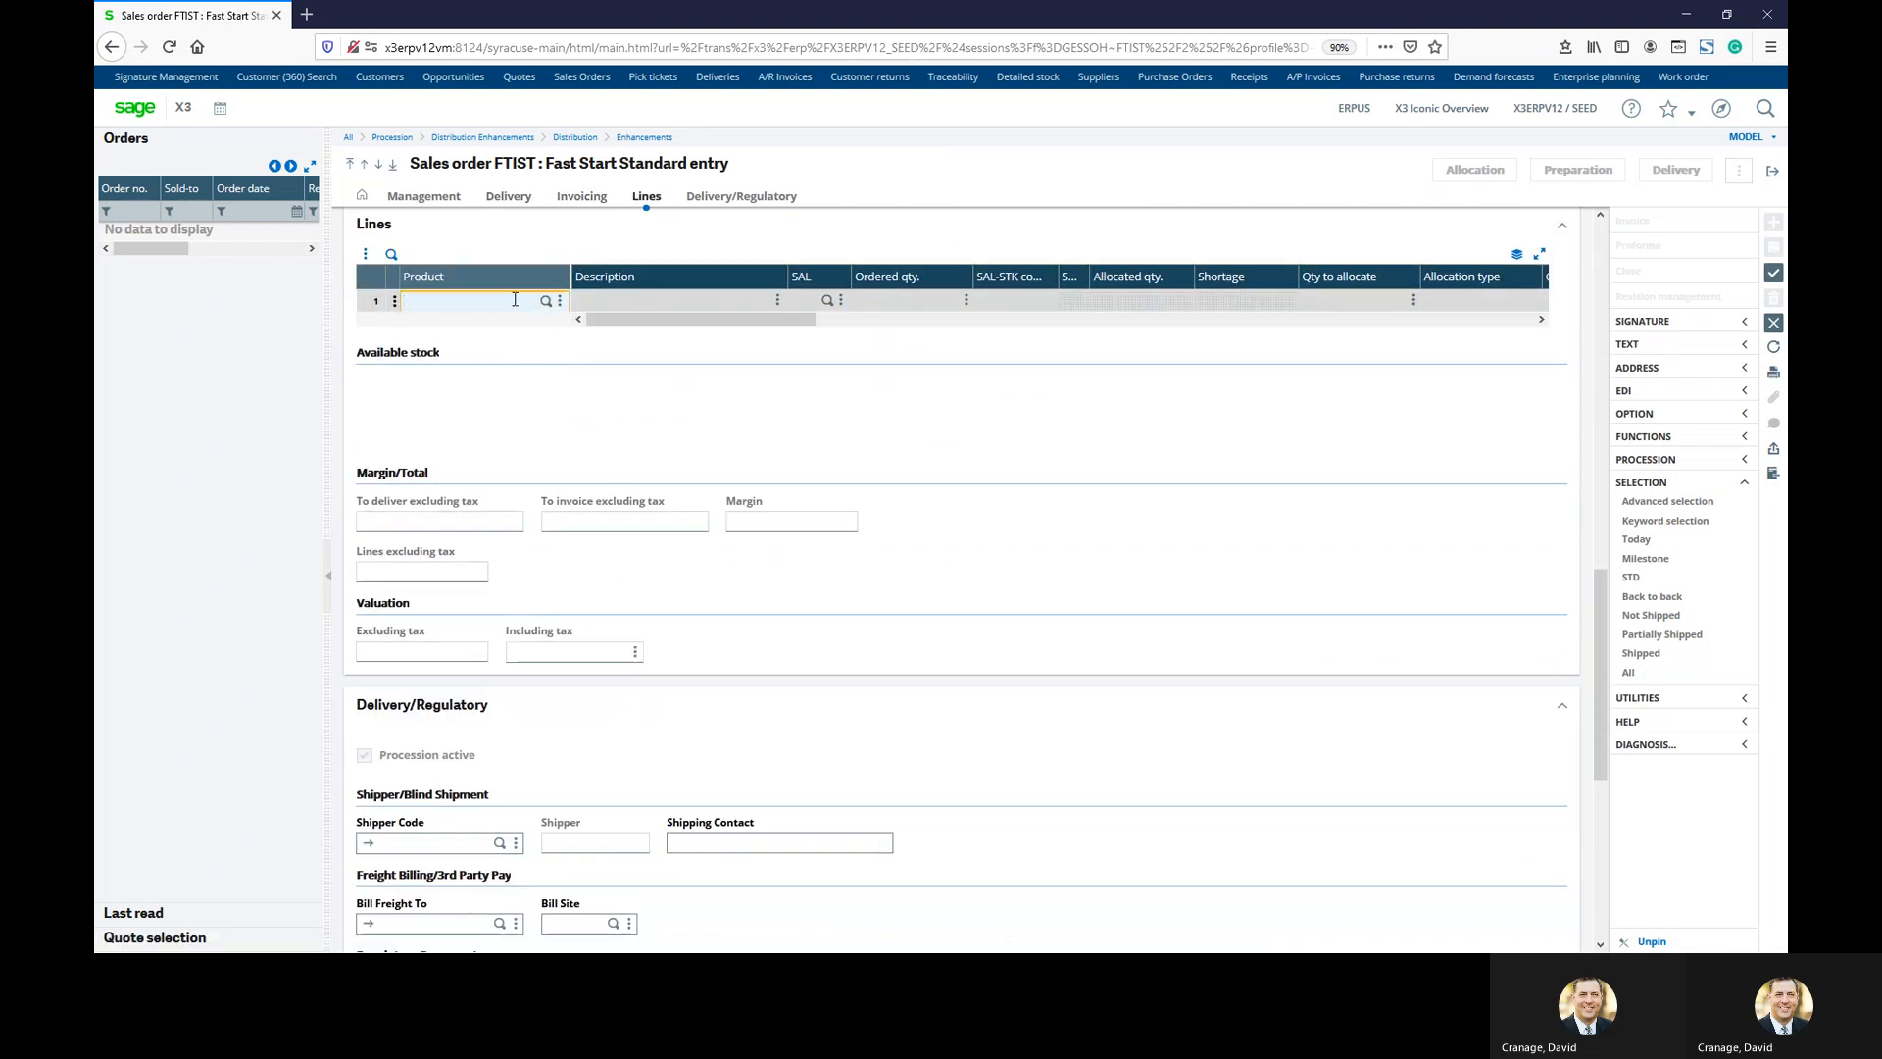
pyautogui.write('FIN301')
pyautogui.press('Tab')
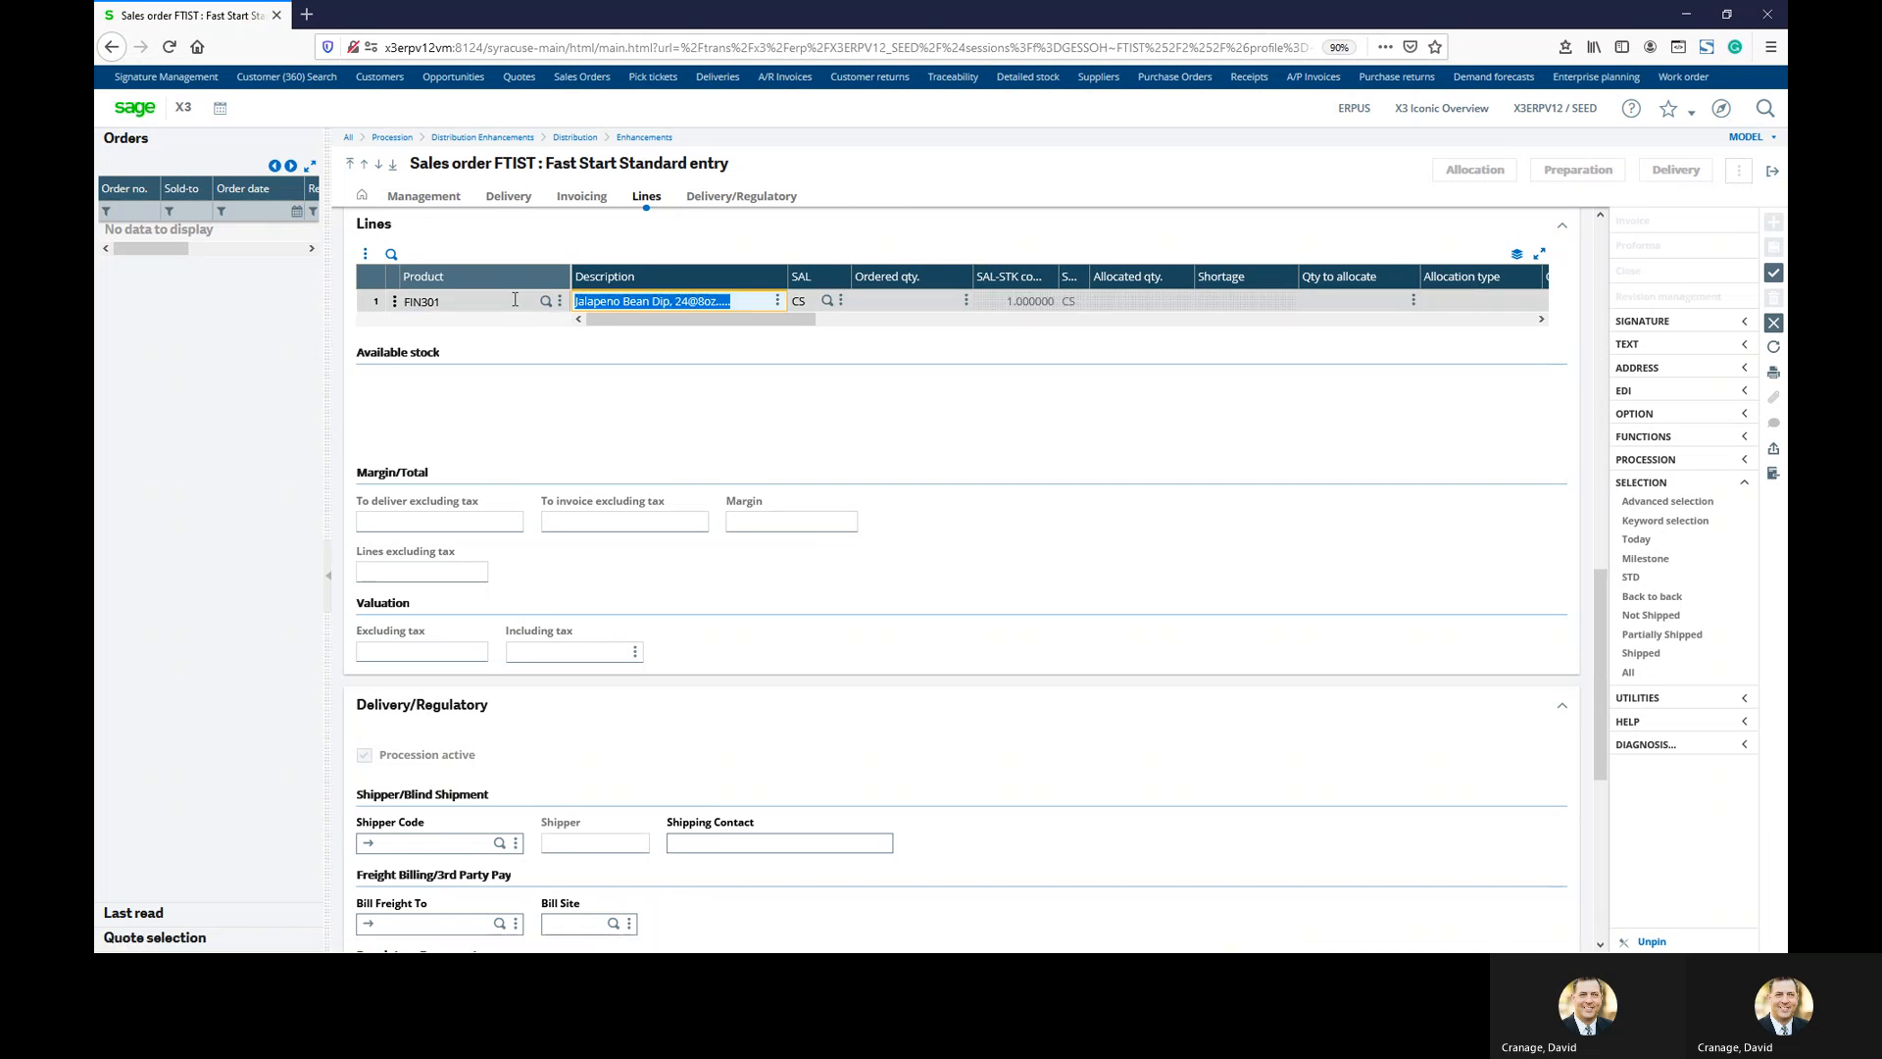
pyautogui.press('Tab')
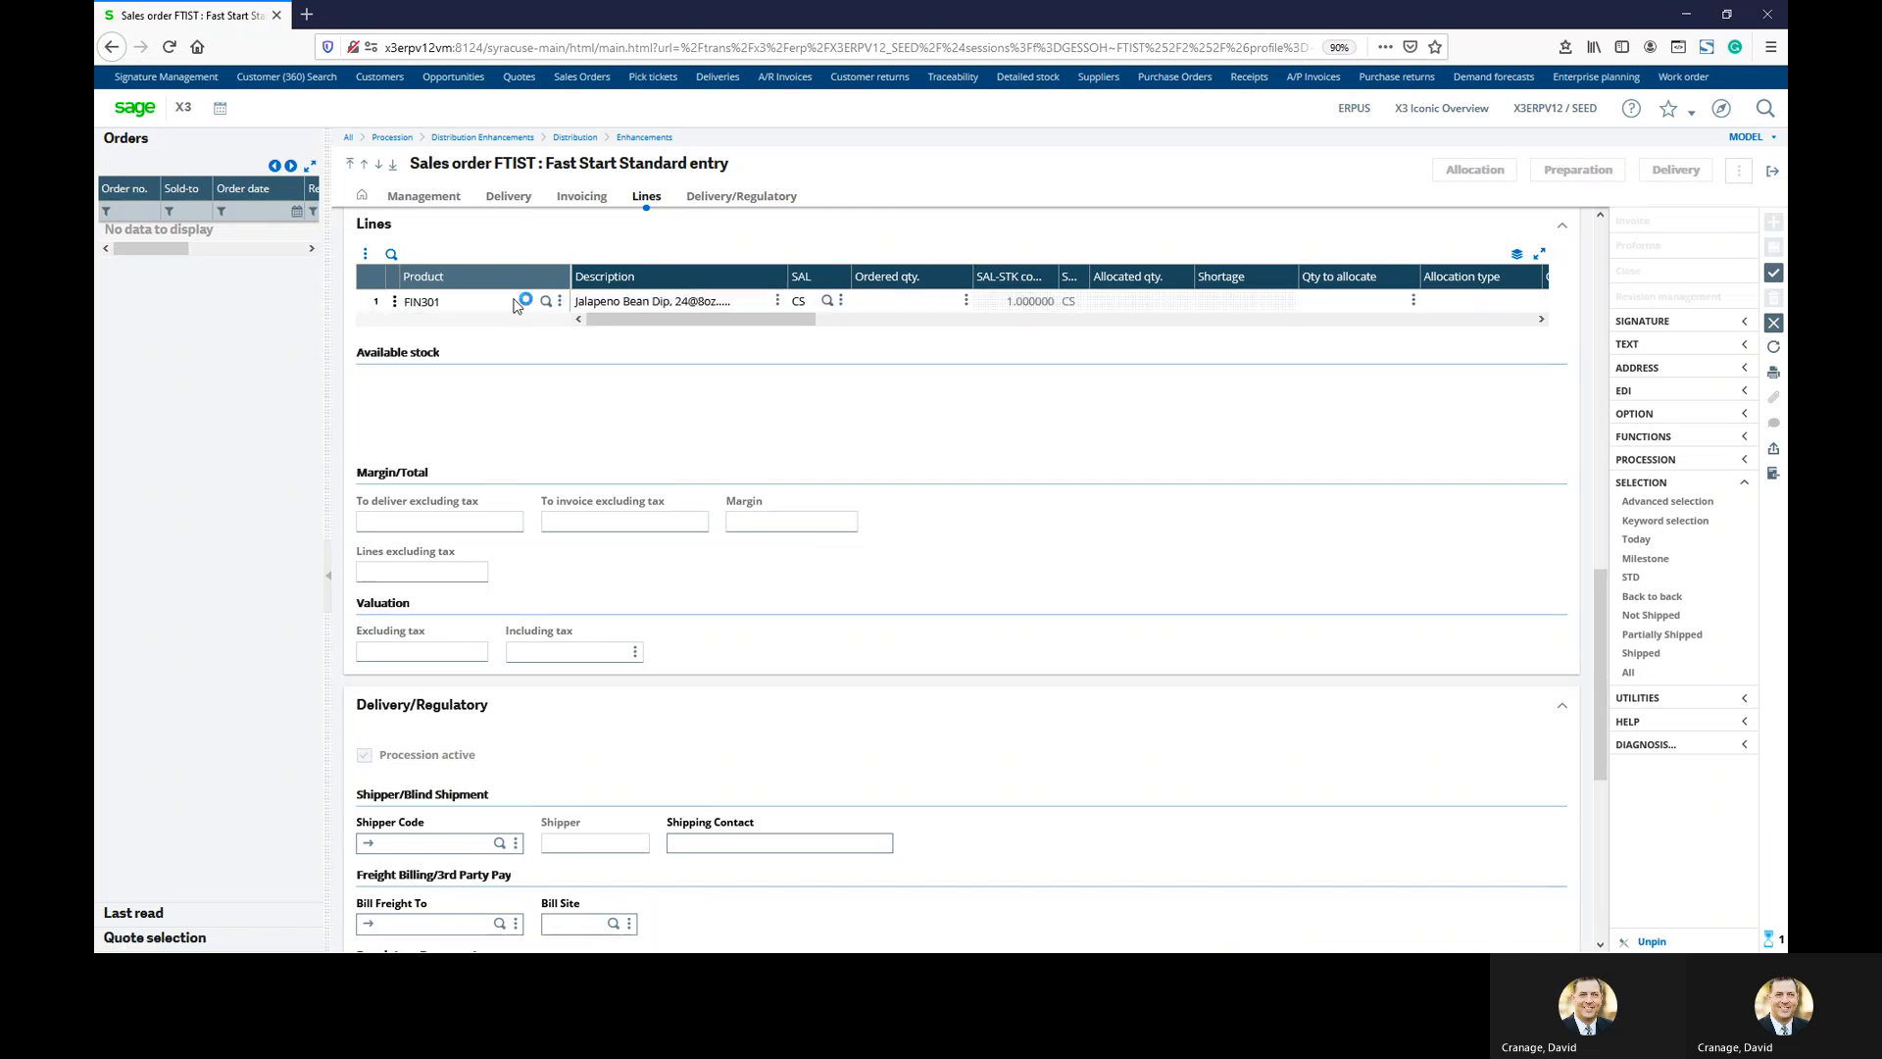
pyautogui.write('250')
pyautogui.press('Tab')
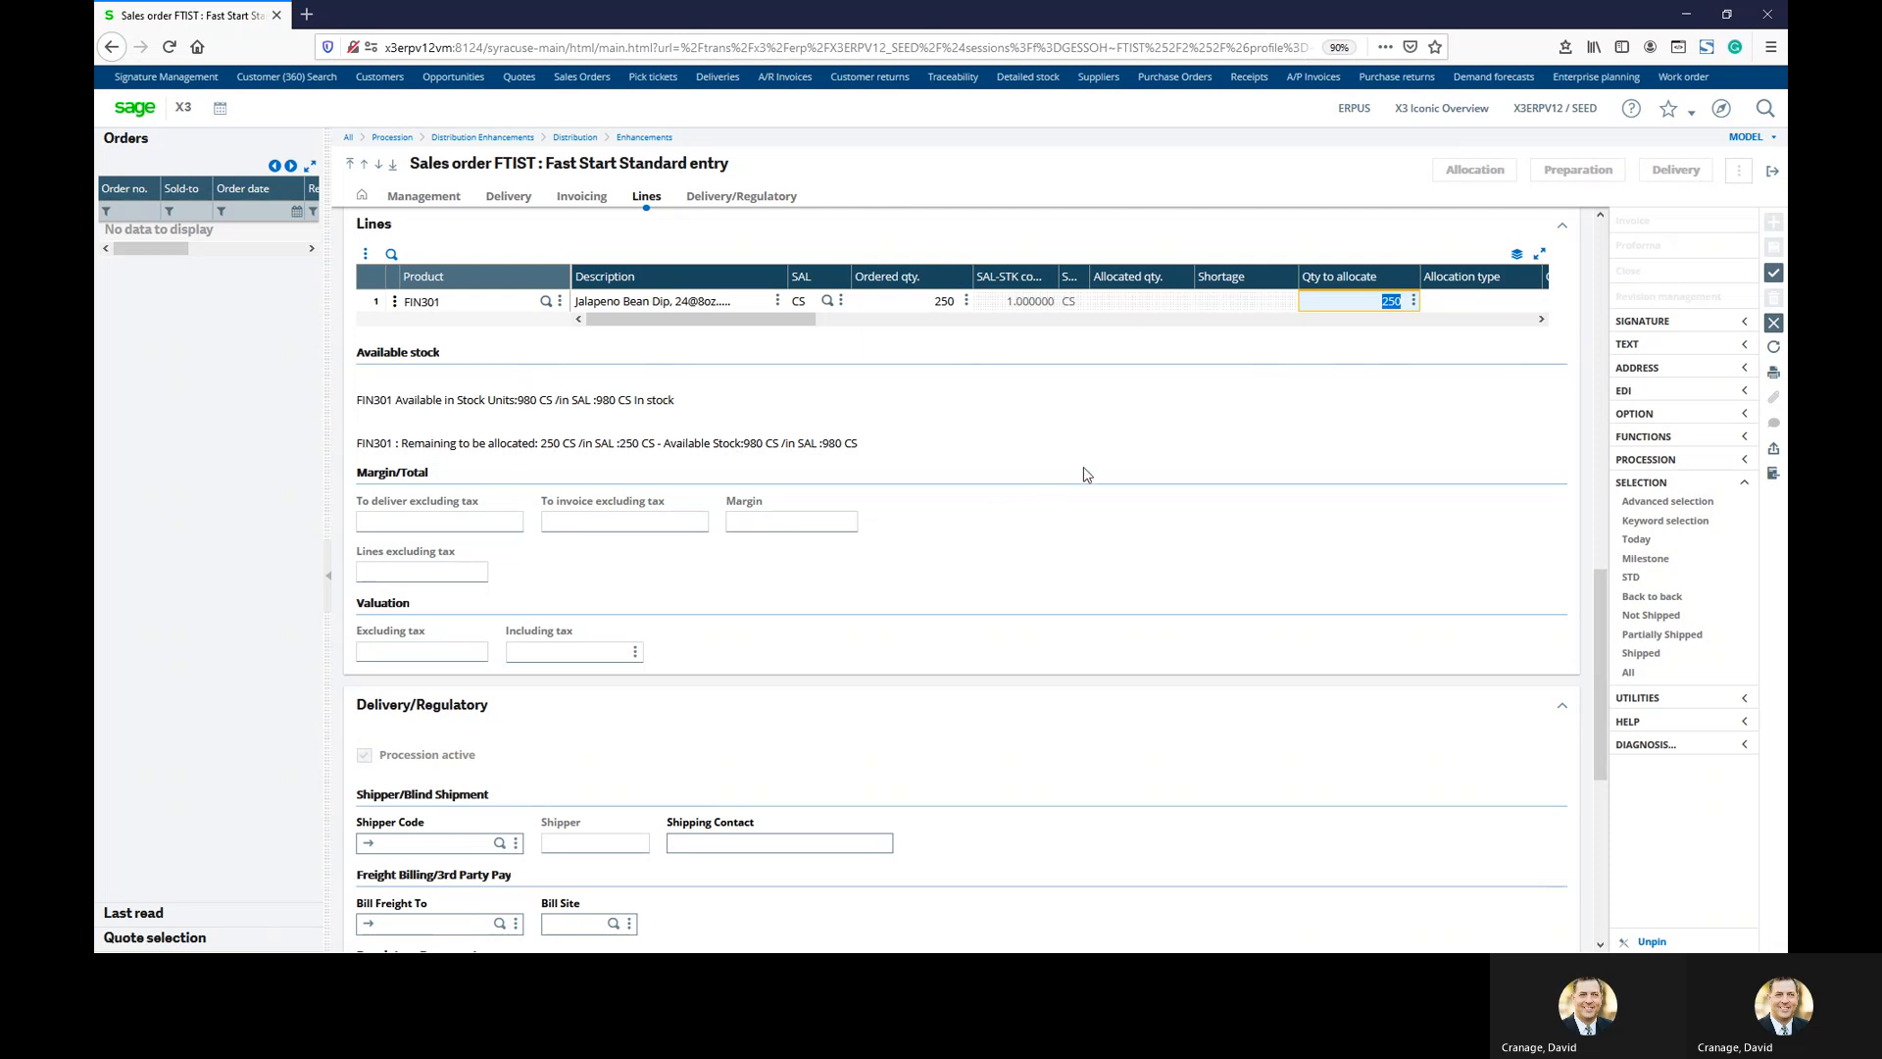
pyautogui.click(1774, 272)
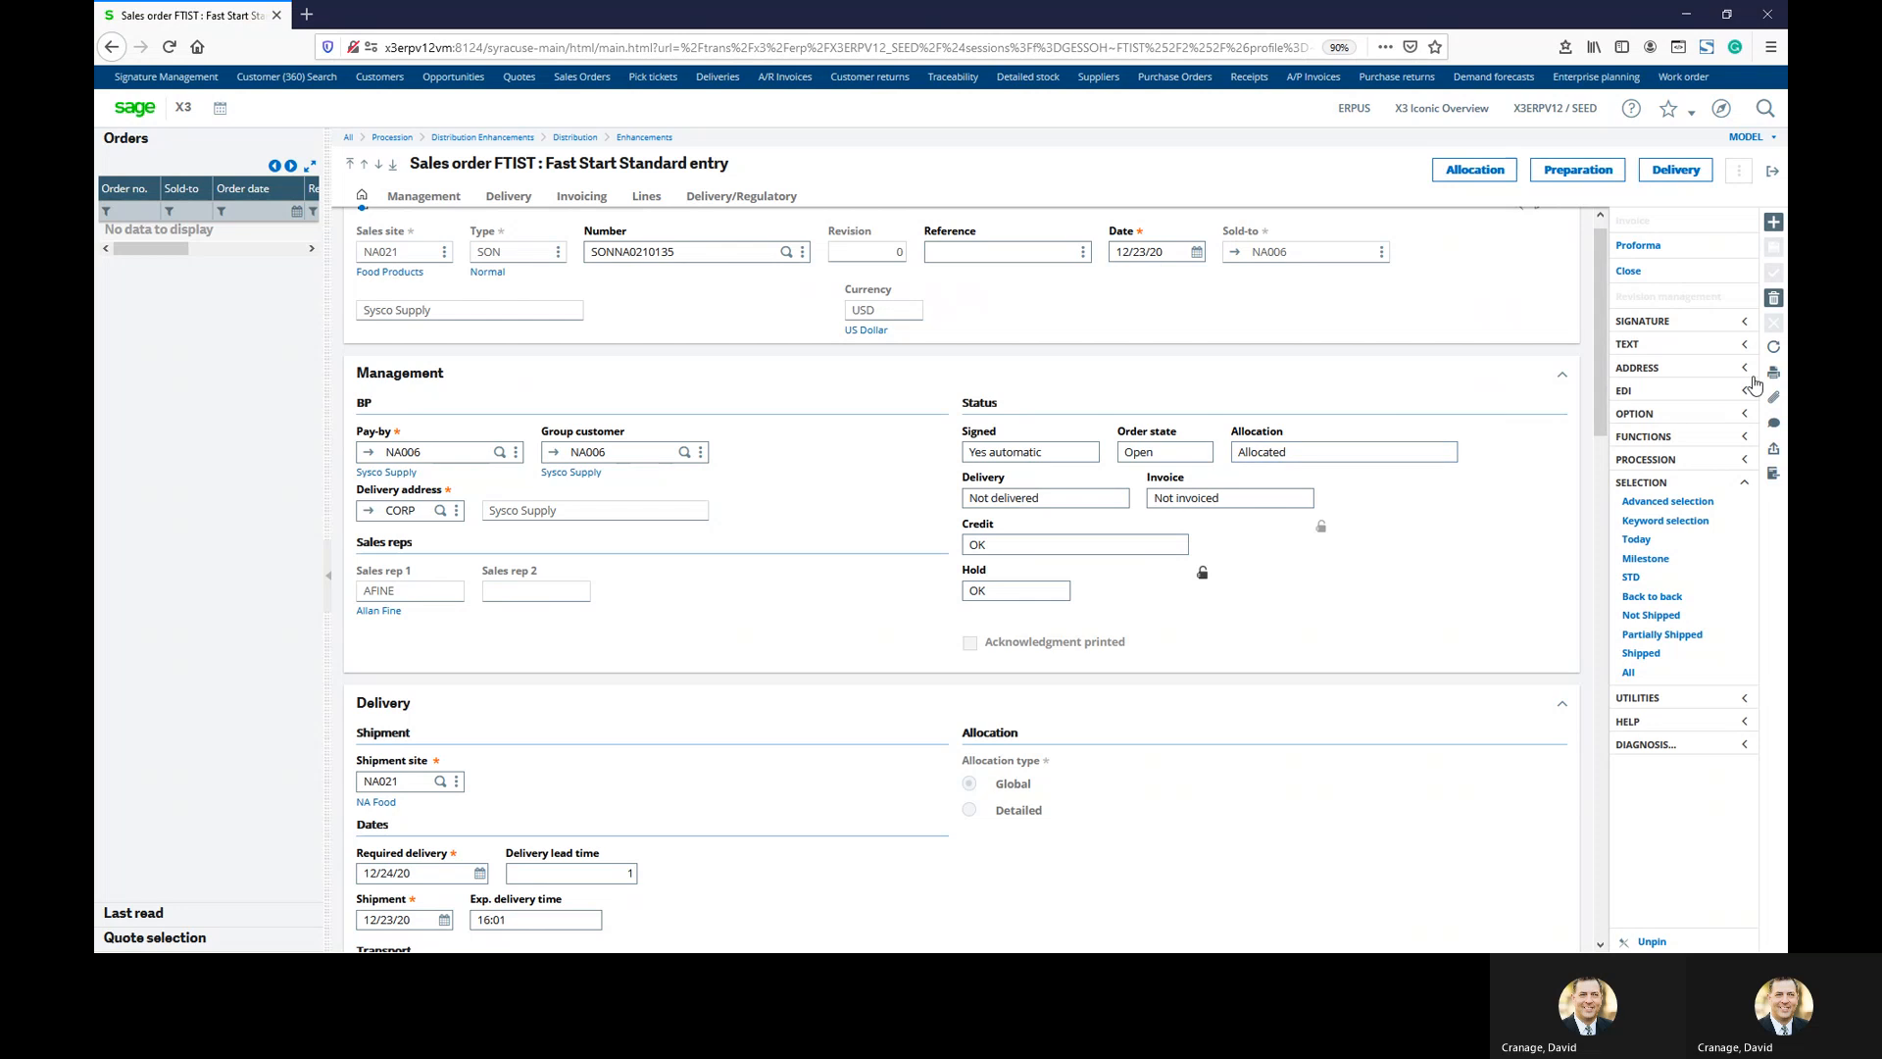
# Print this order with the ARCCLIENT2 acknowledgement report and review the PDF in Acrobat
pyautogui.click(1774, 373)
pyautogui.click(1692, 376)
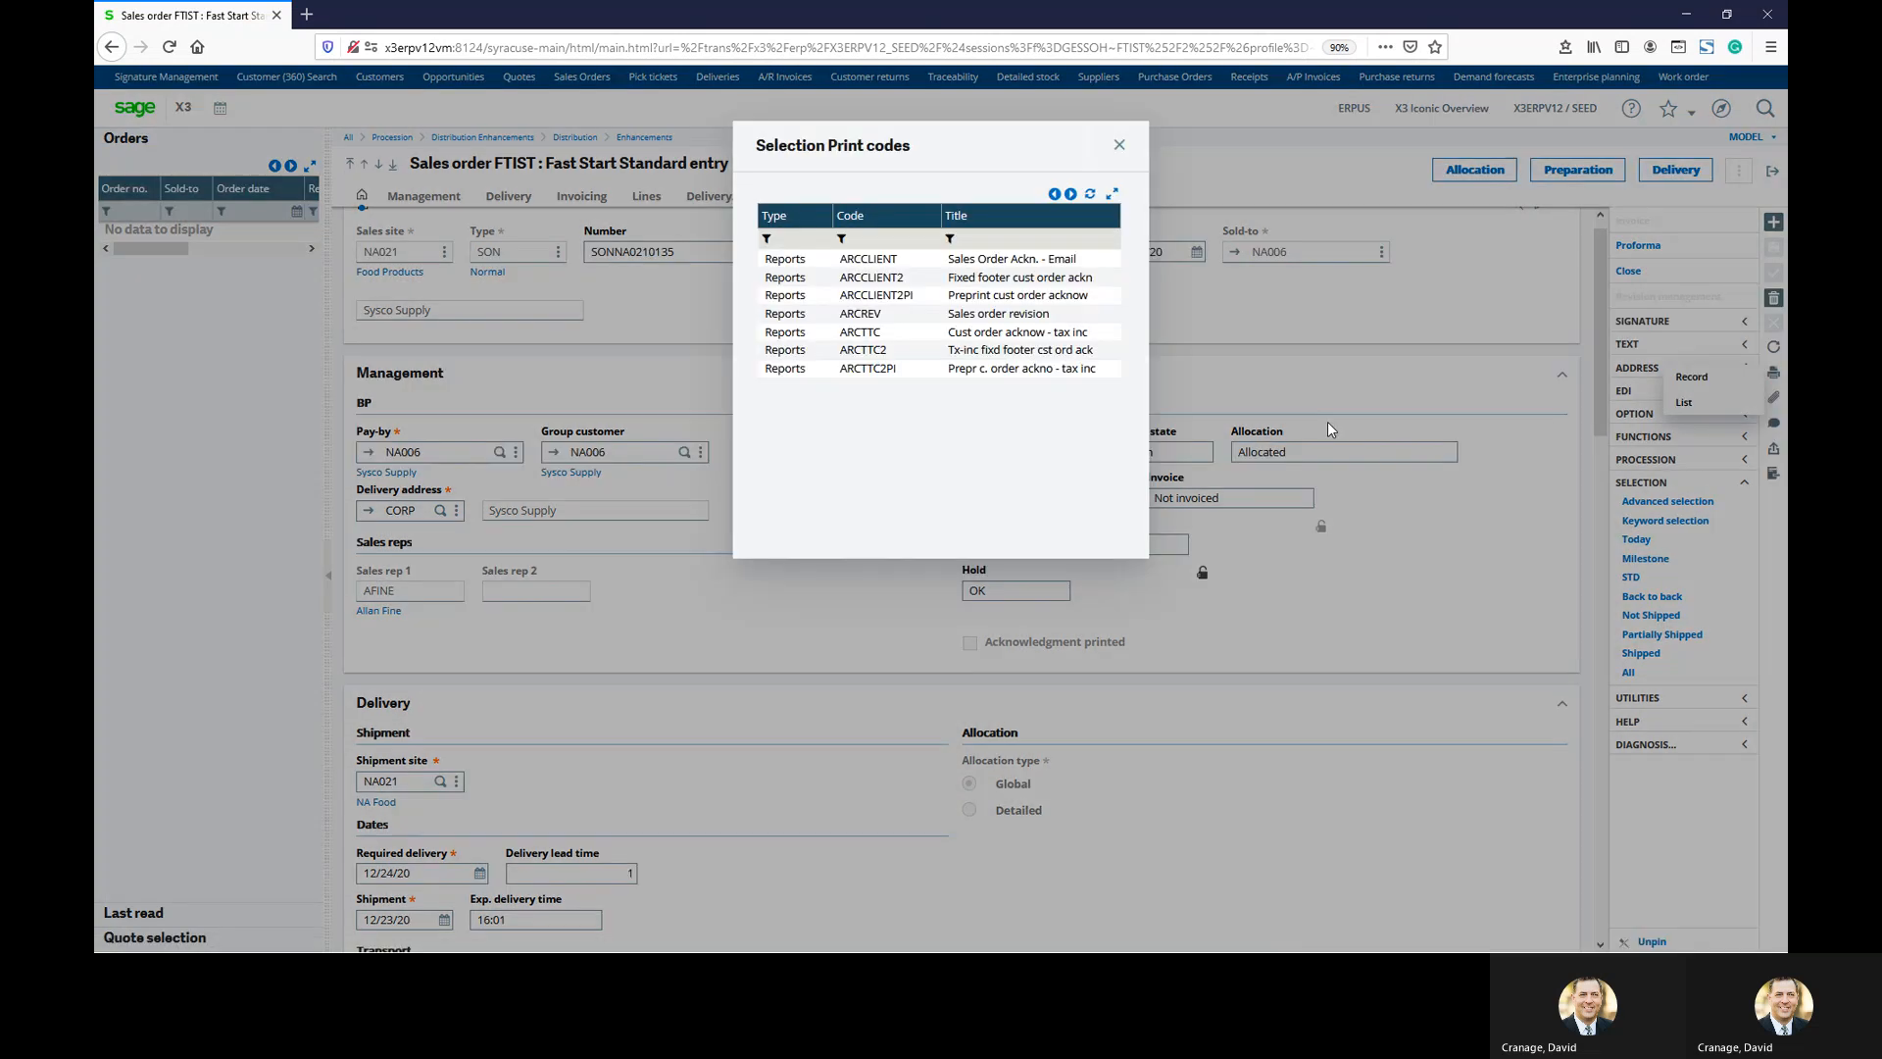
pyautogui.click(954, 265)
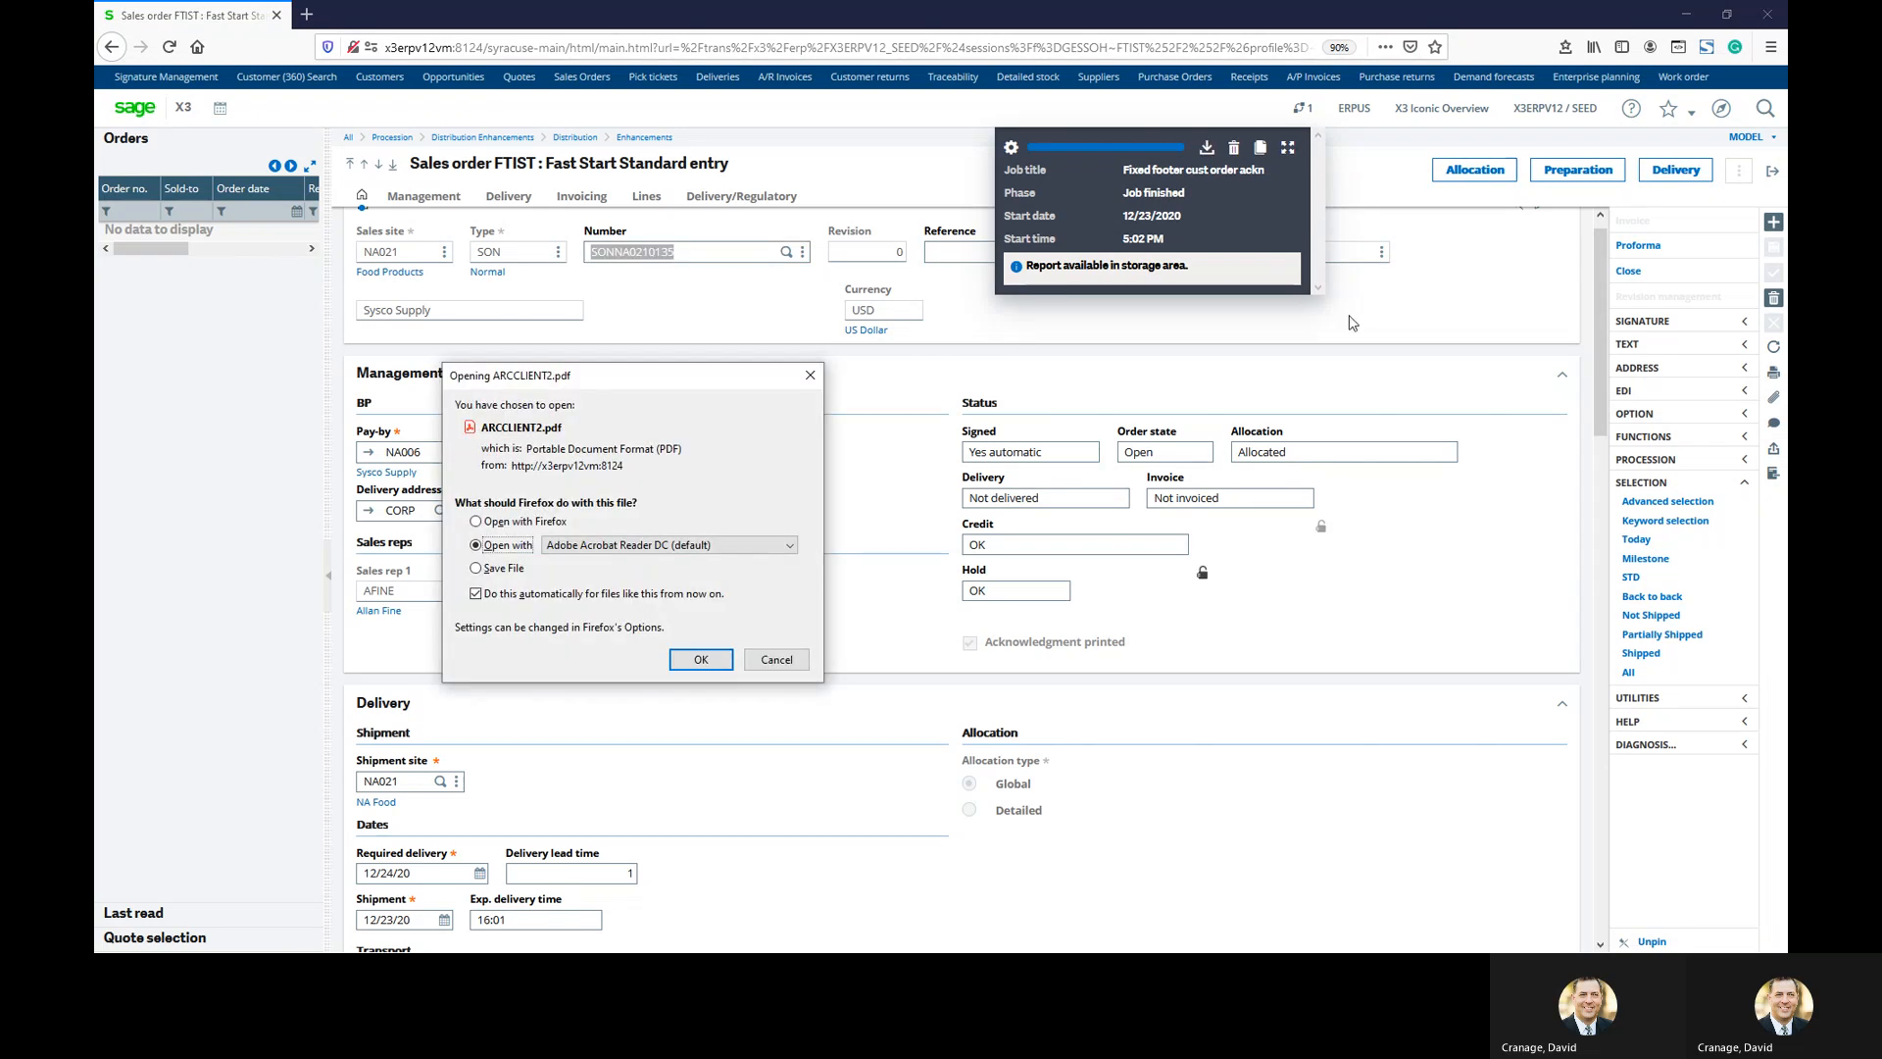
pyautogui.click(701, 659)
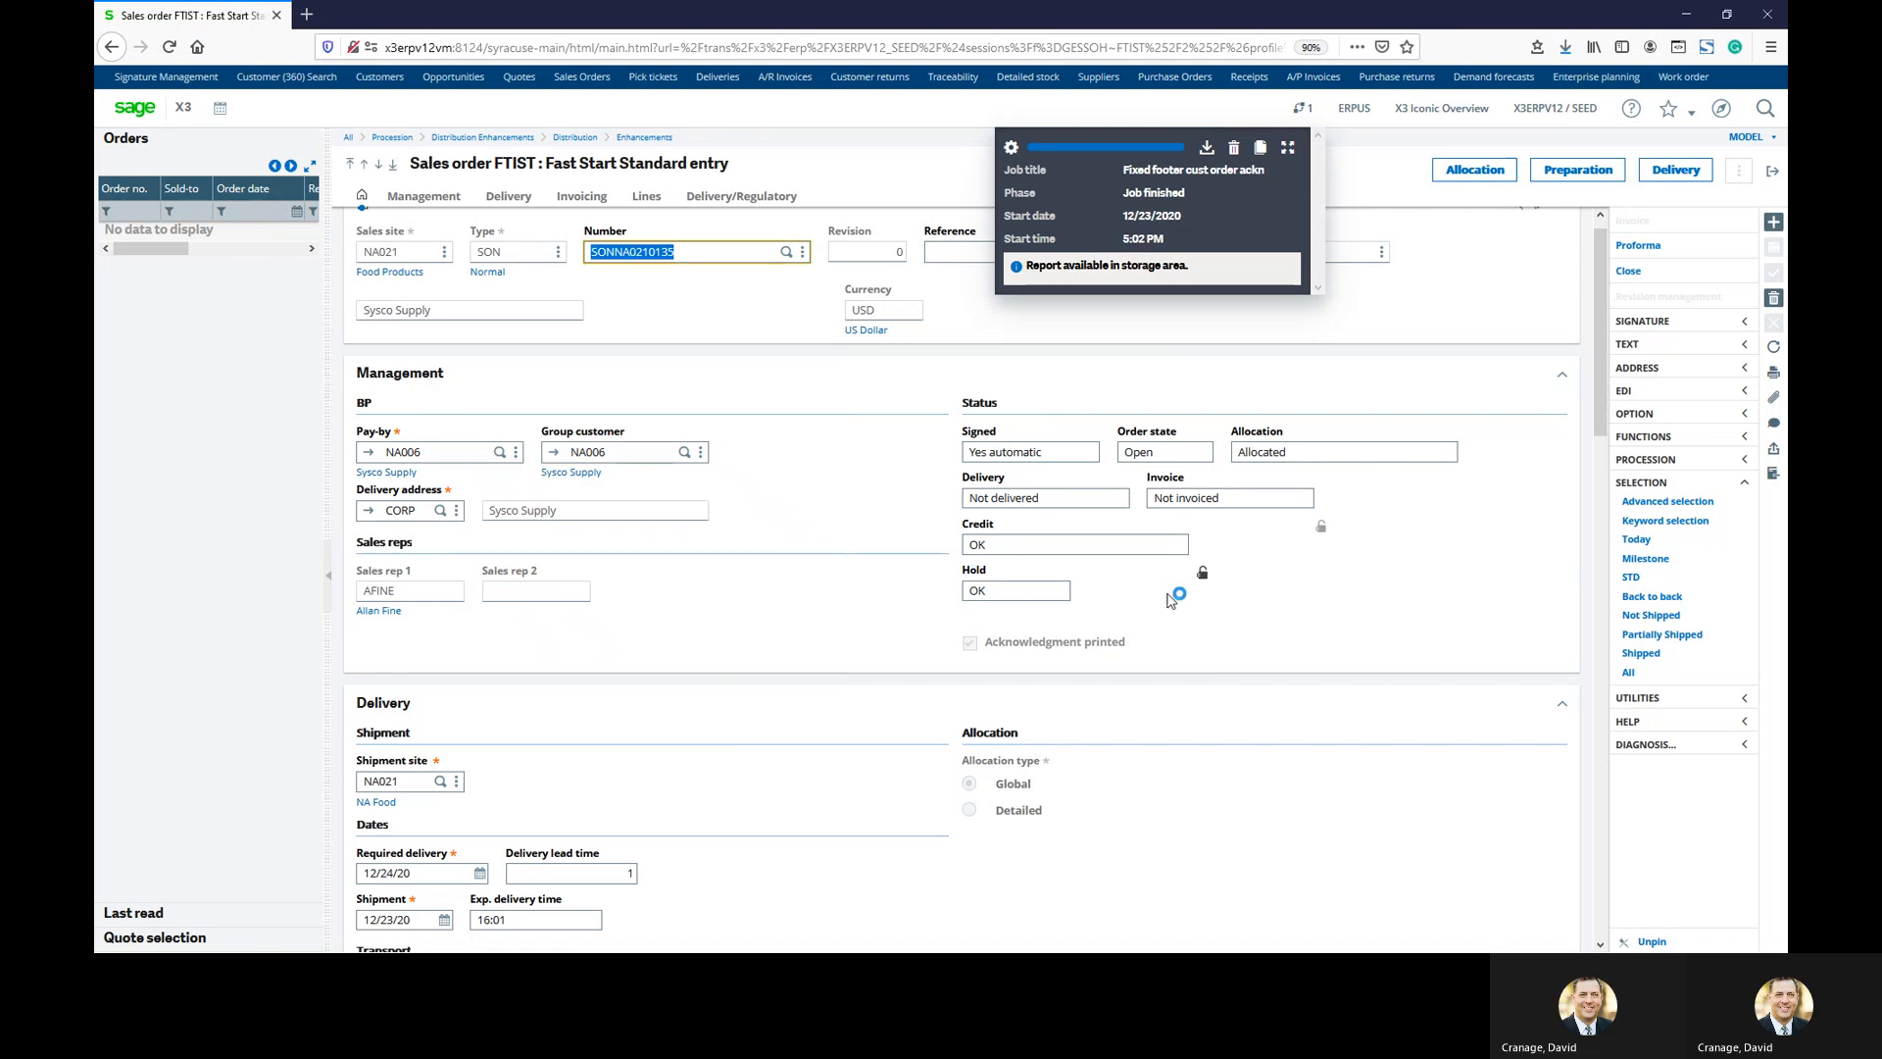
pyautogui.scroll(-3, 1024, 666)
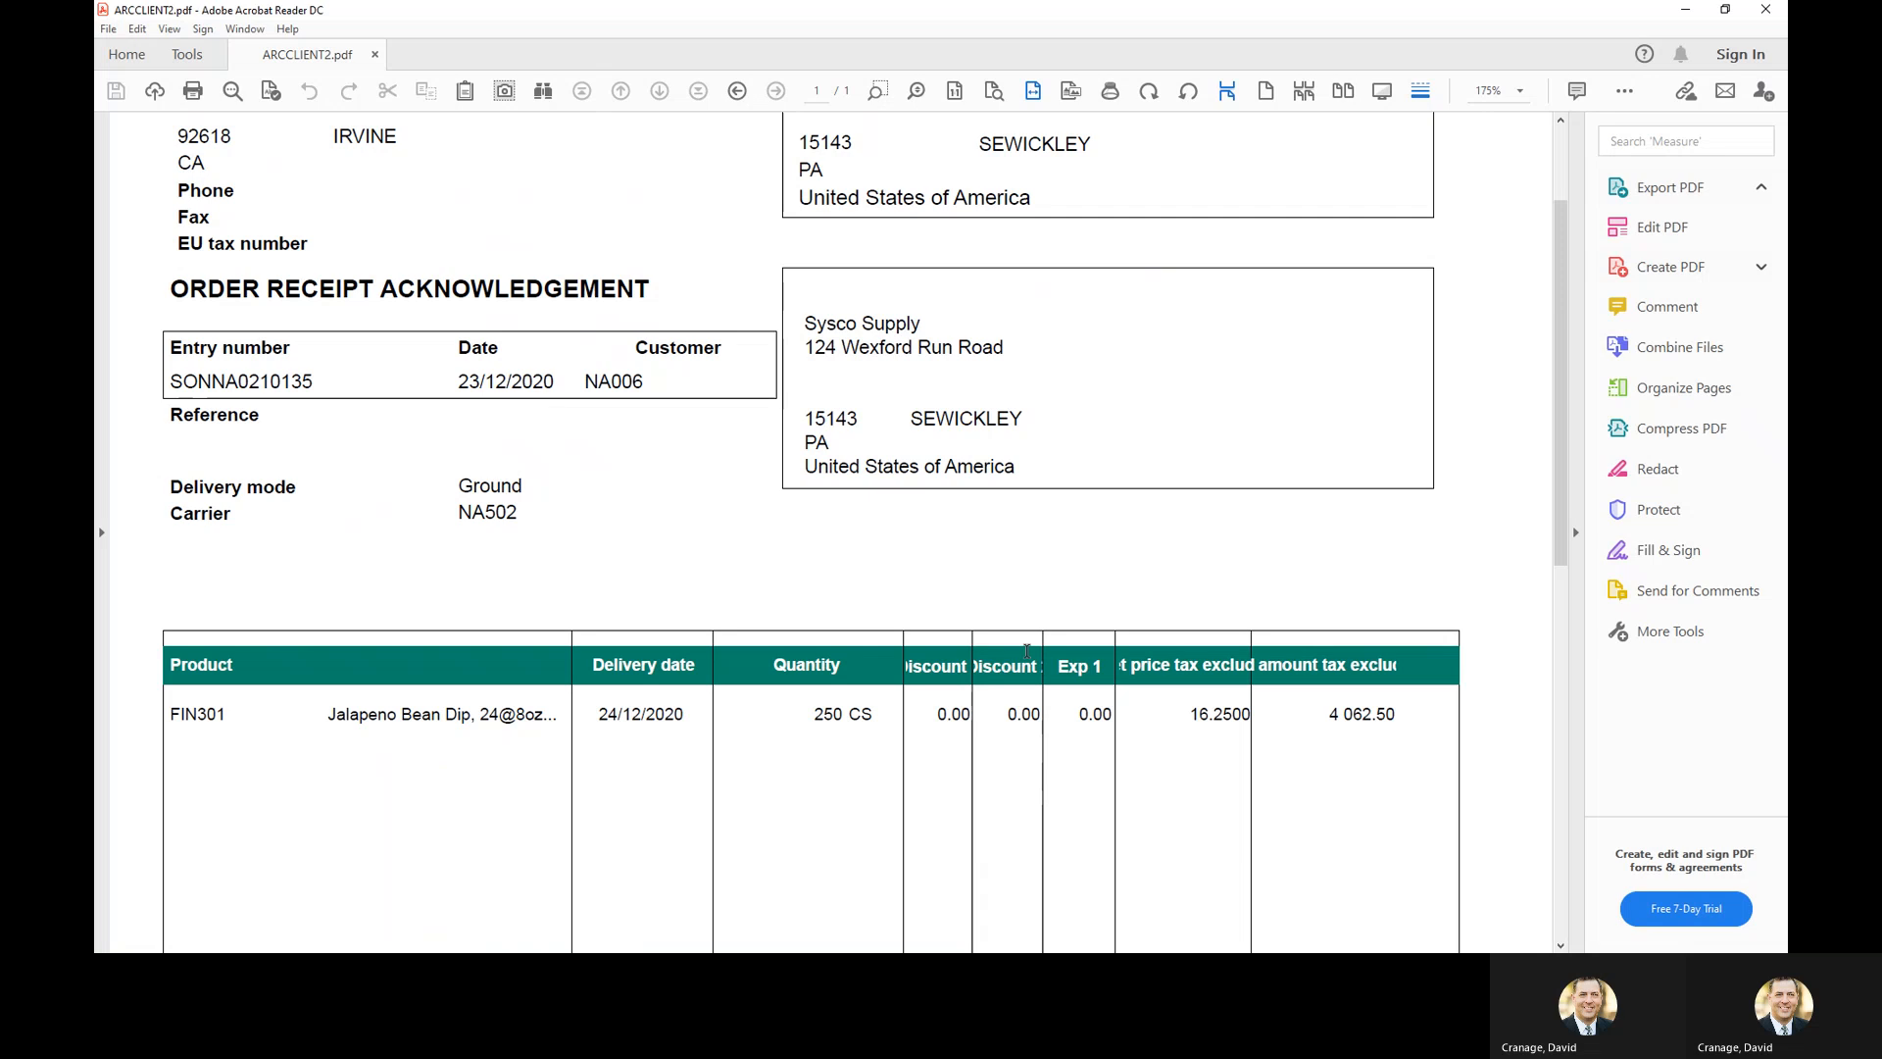
pyautogui.scroll(-3, 1026, 650)
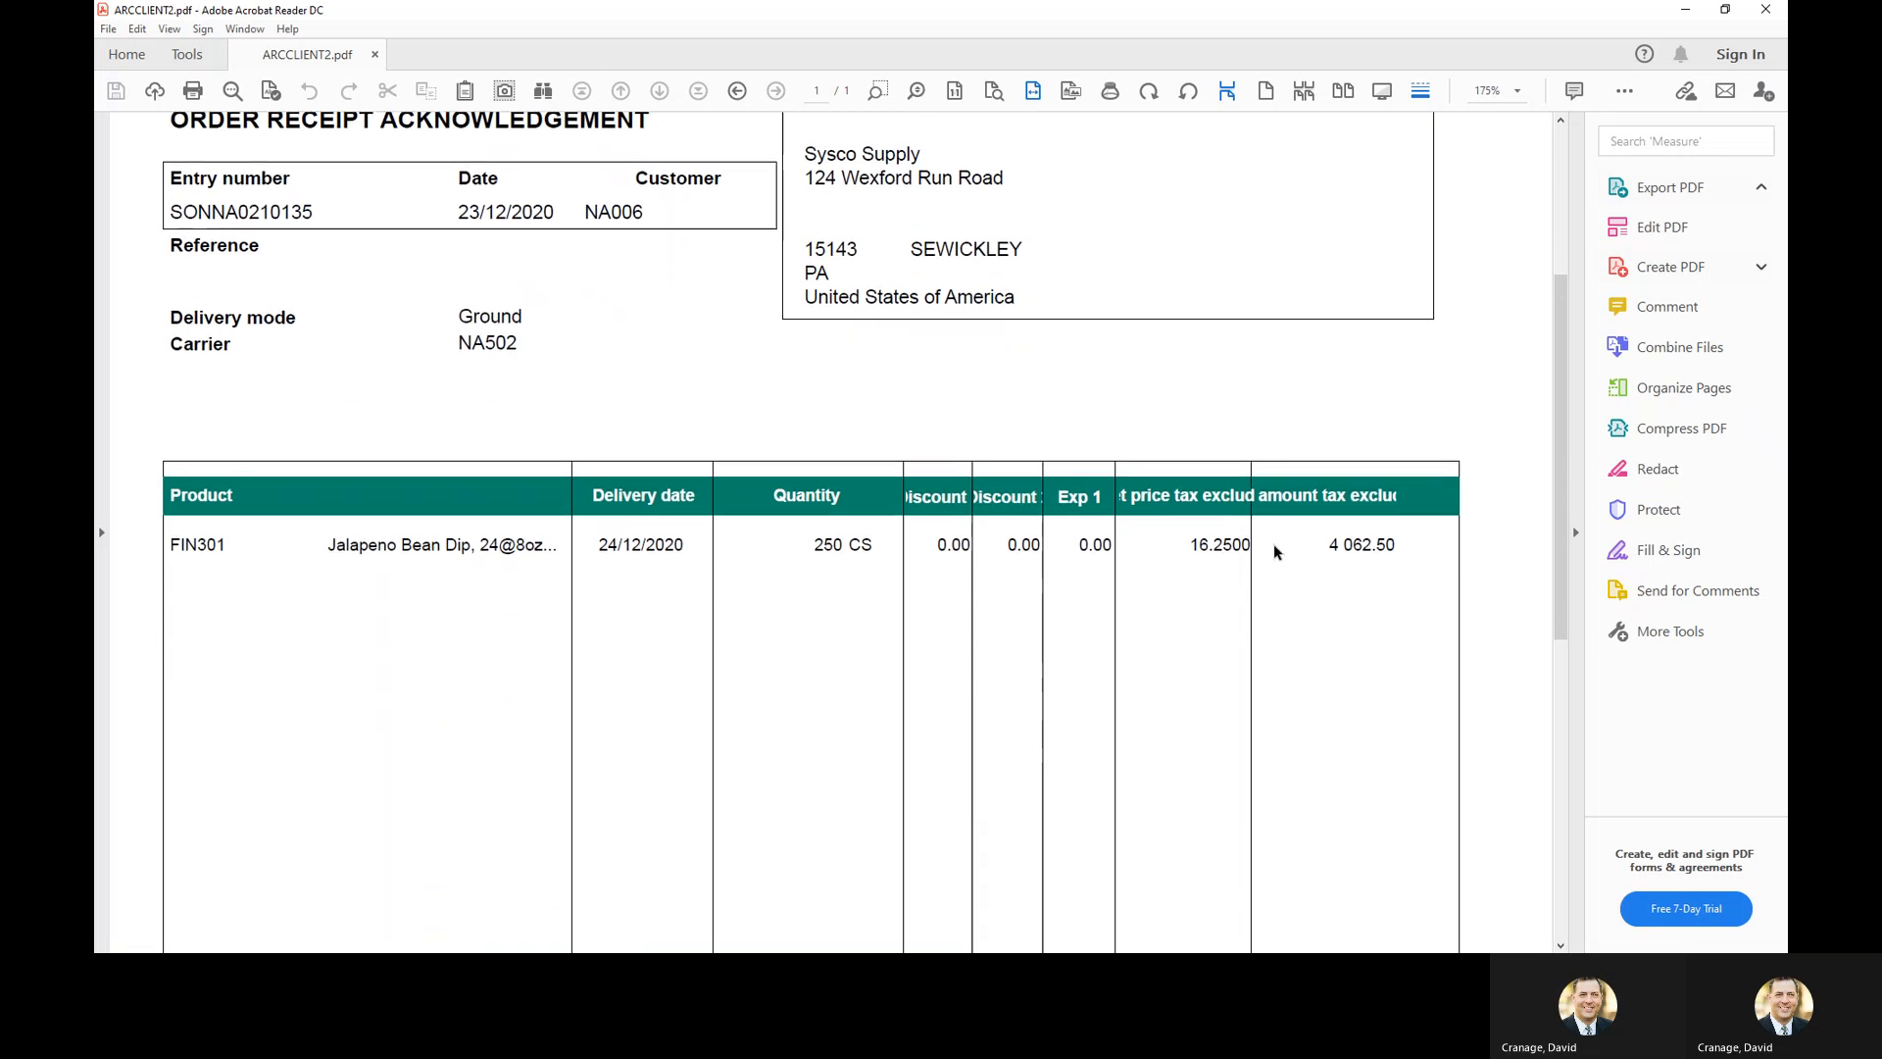
pyautogui.click(1768, 11)
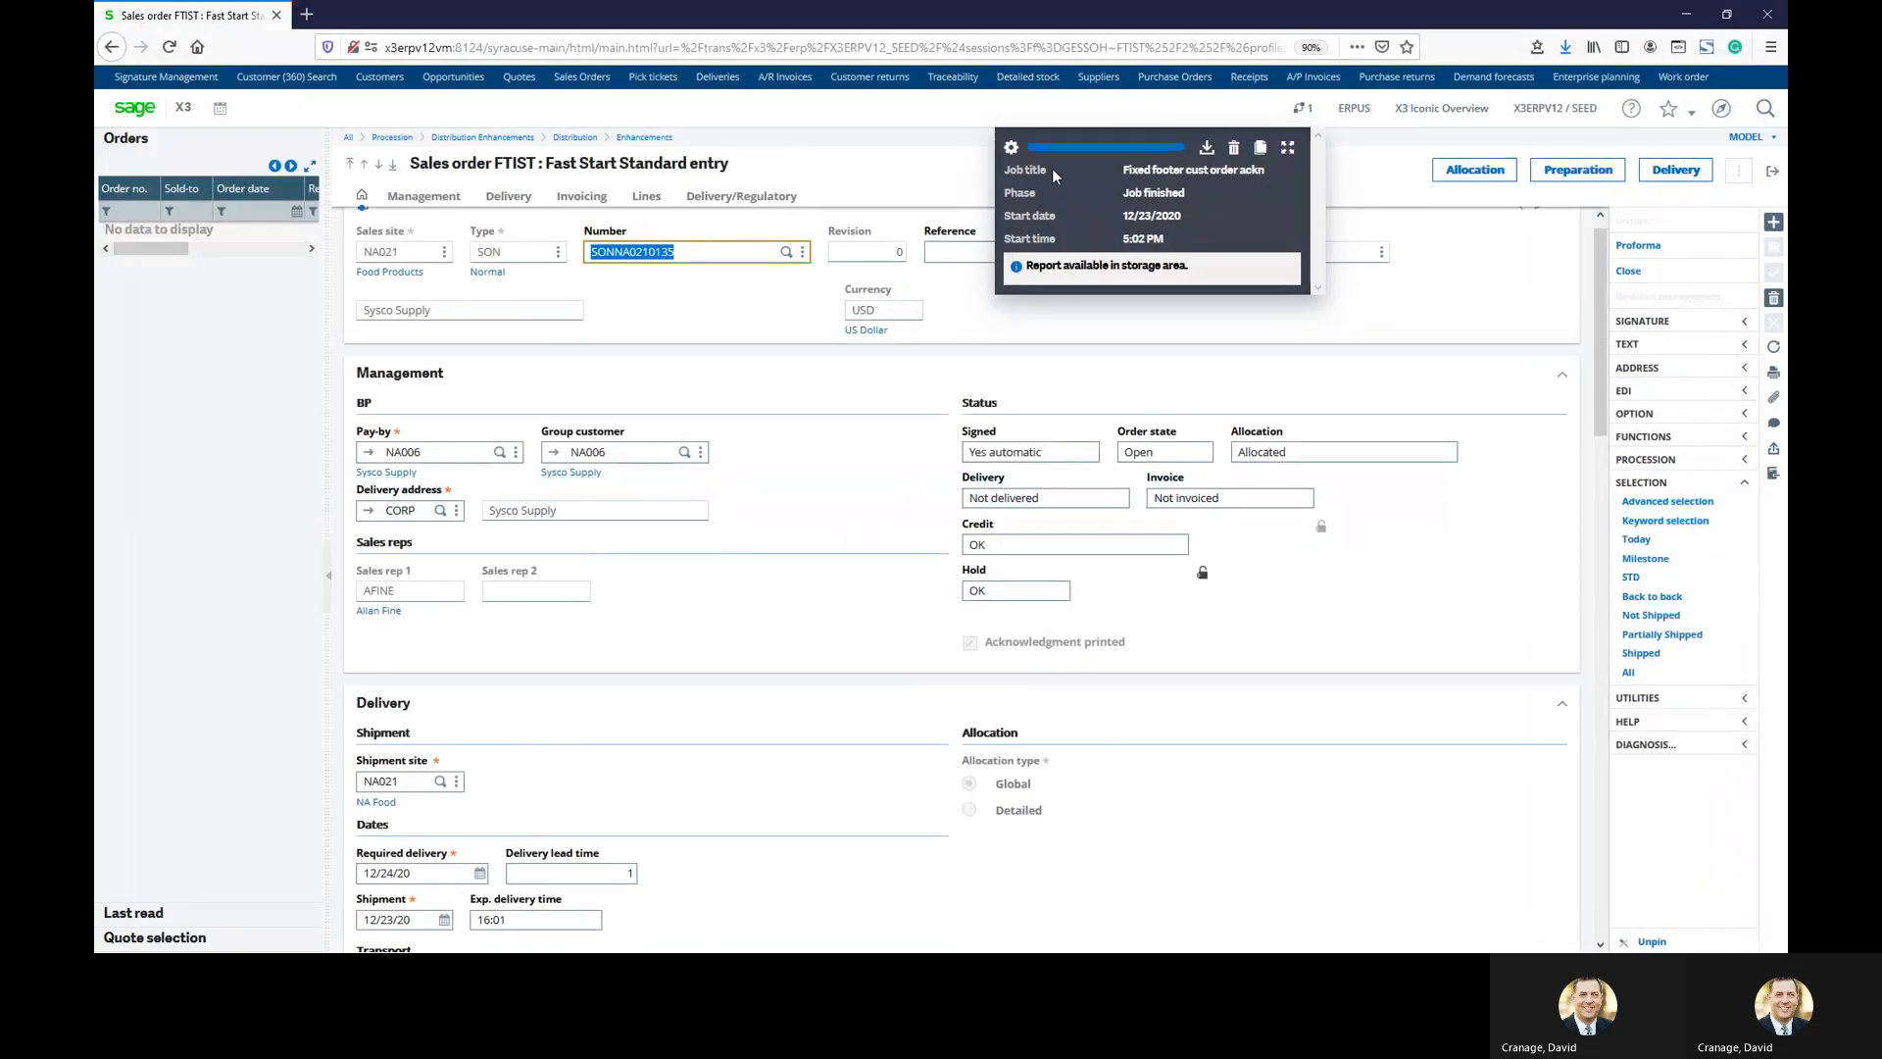
# Delete the finished print job and exit the Sales order screen
pyautogui.click(1234, 147)
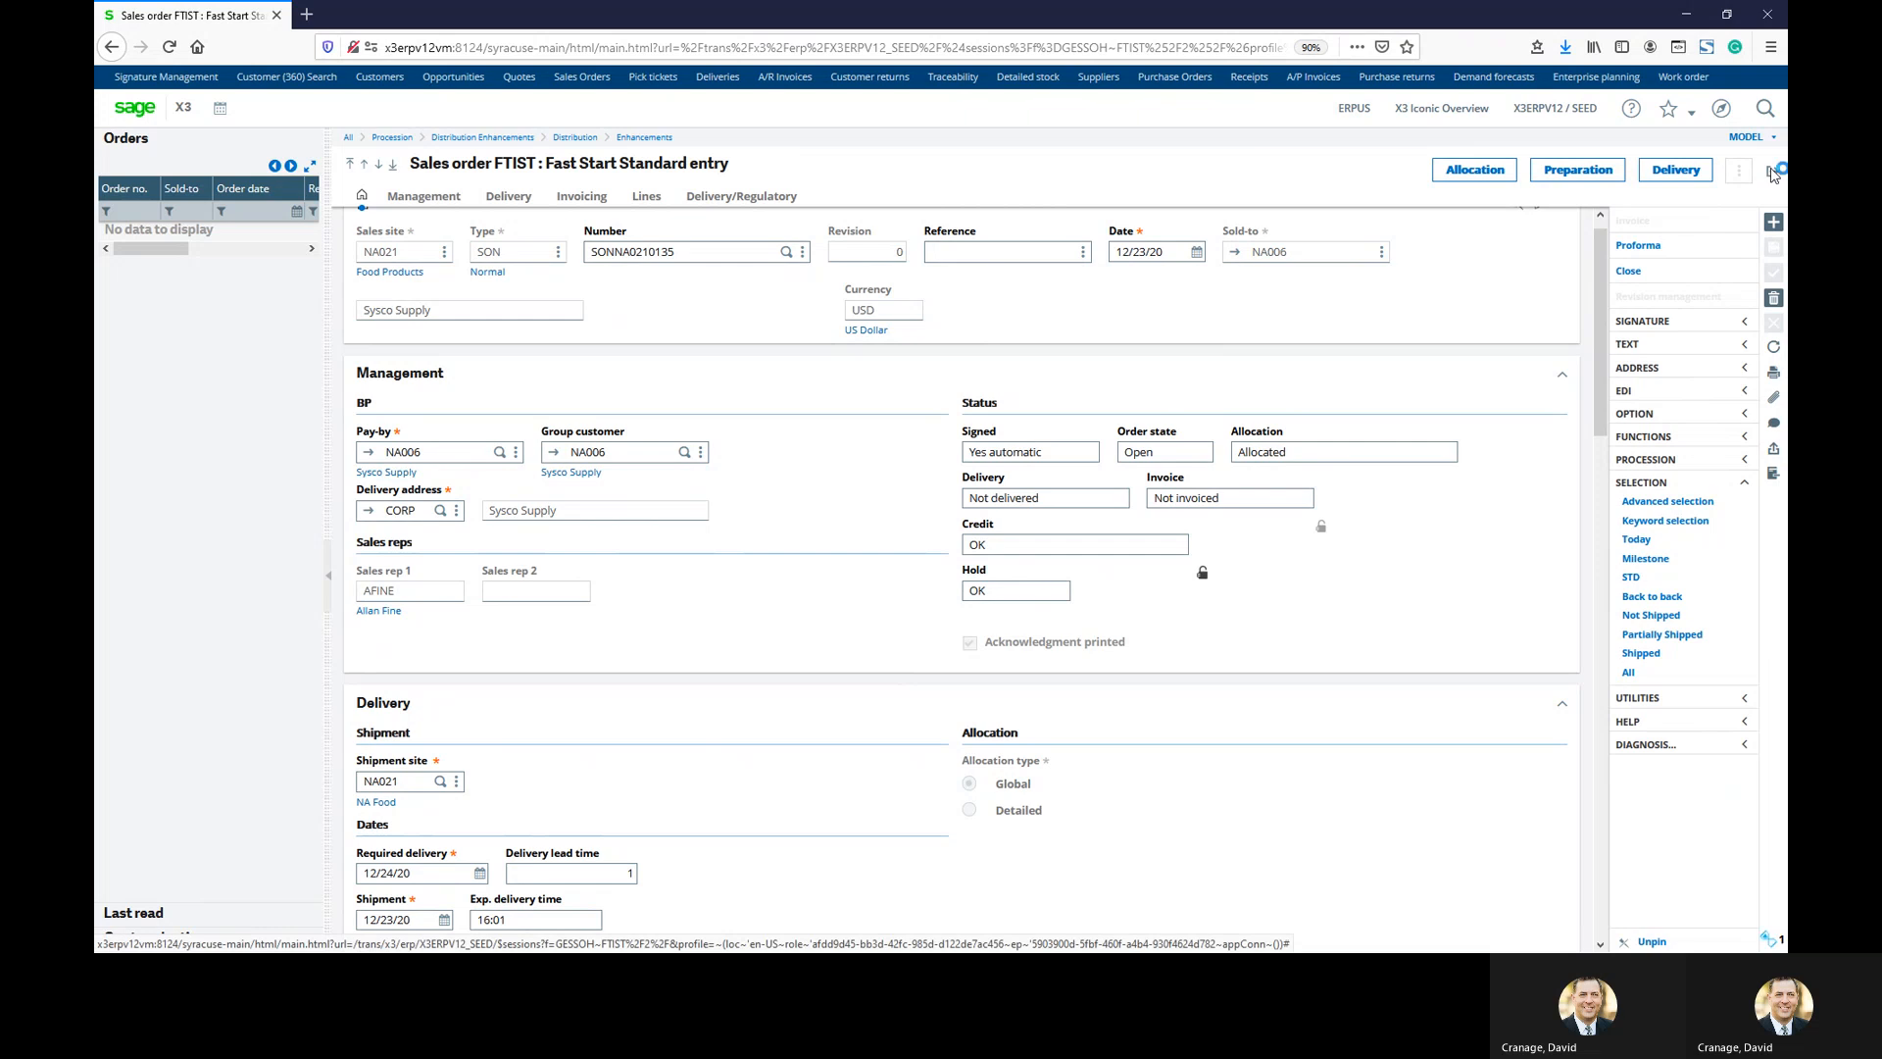
pyautogui.click(1772, 173)
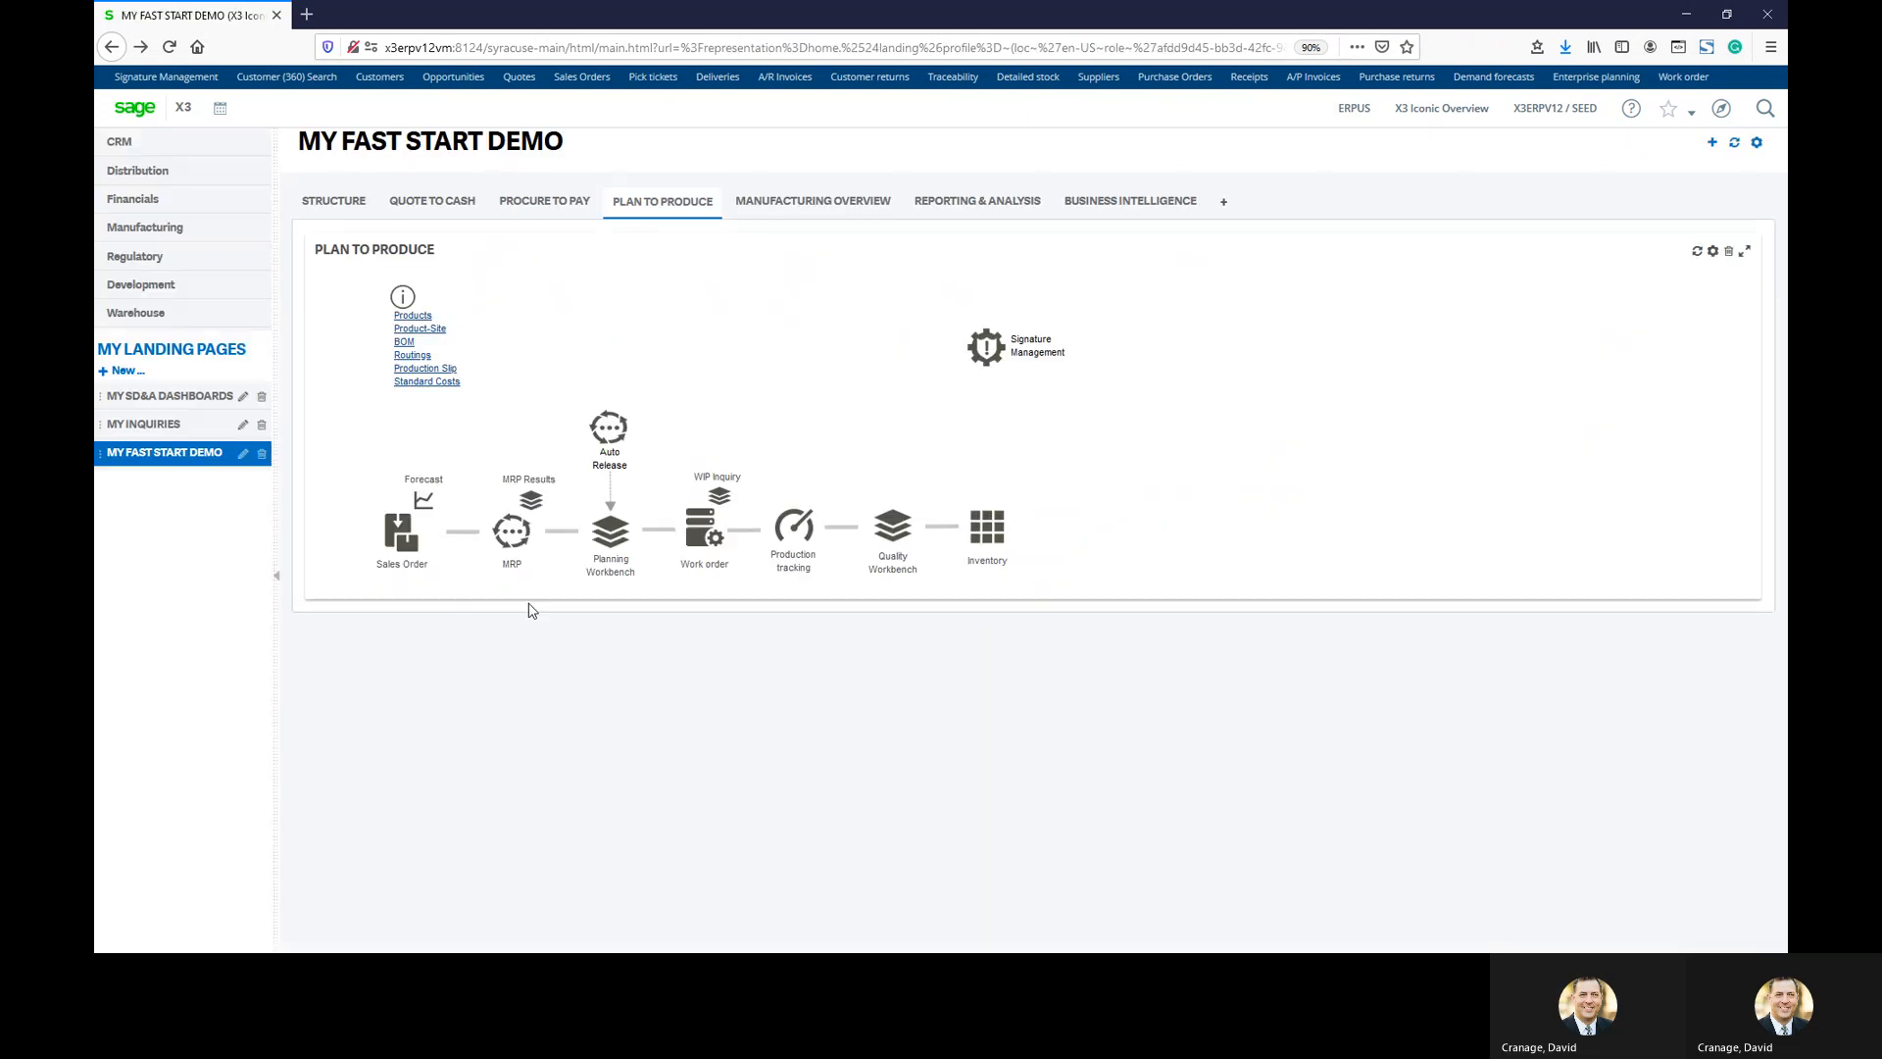
# Run MRP from the Plan to Produce flow for site NA021 dated 12/23/20
pyautogui.click(511, 534)
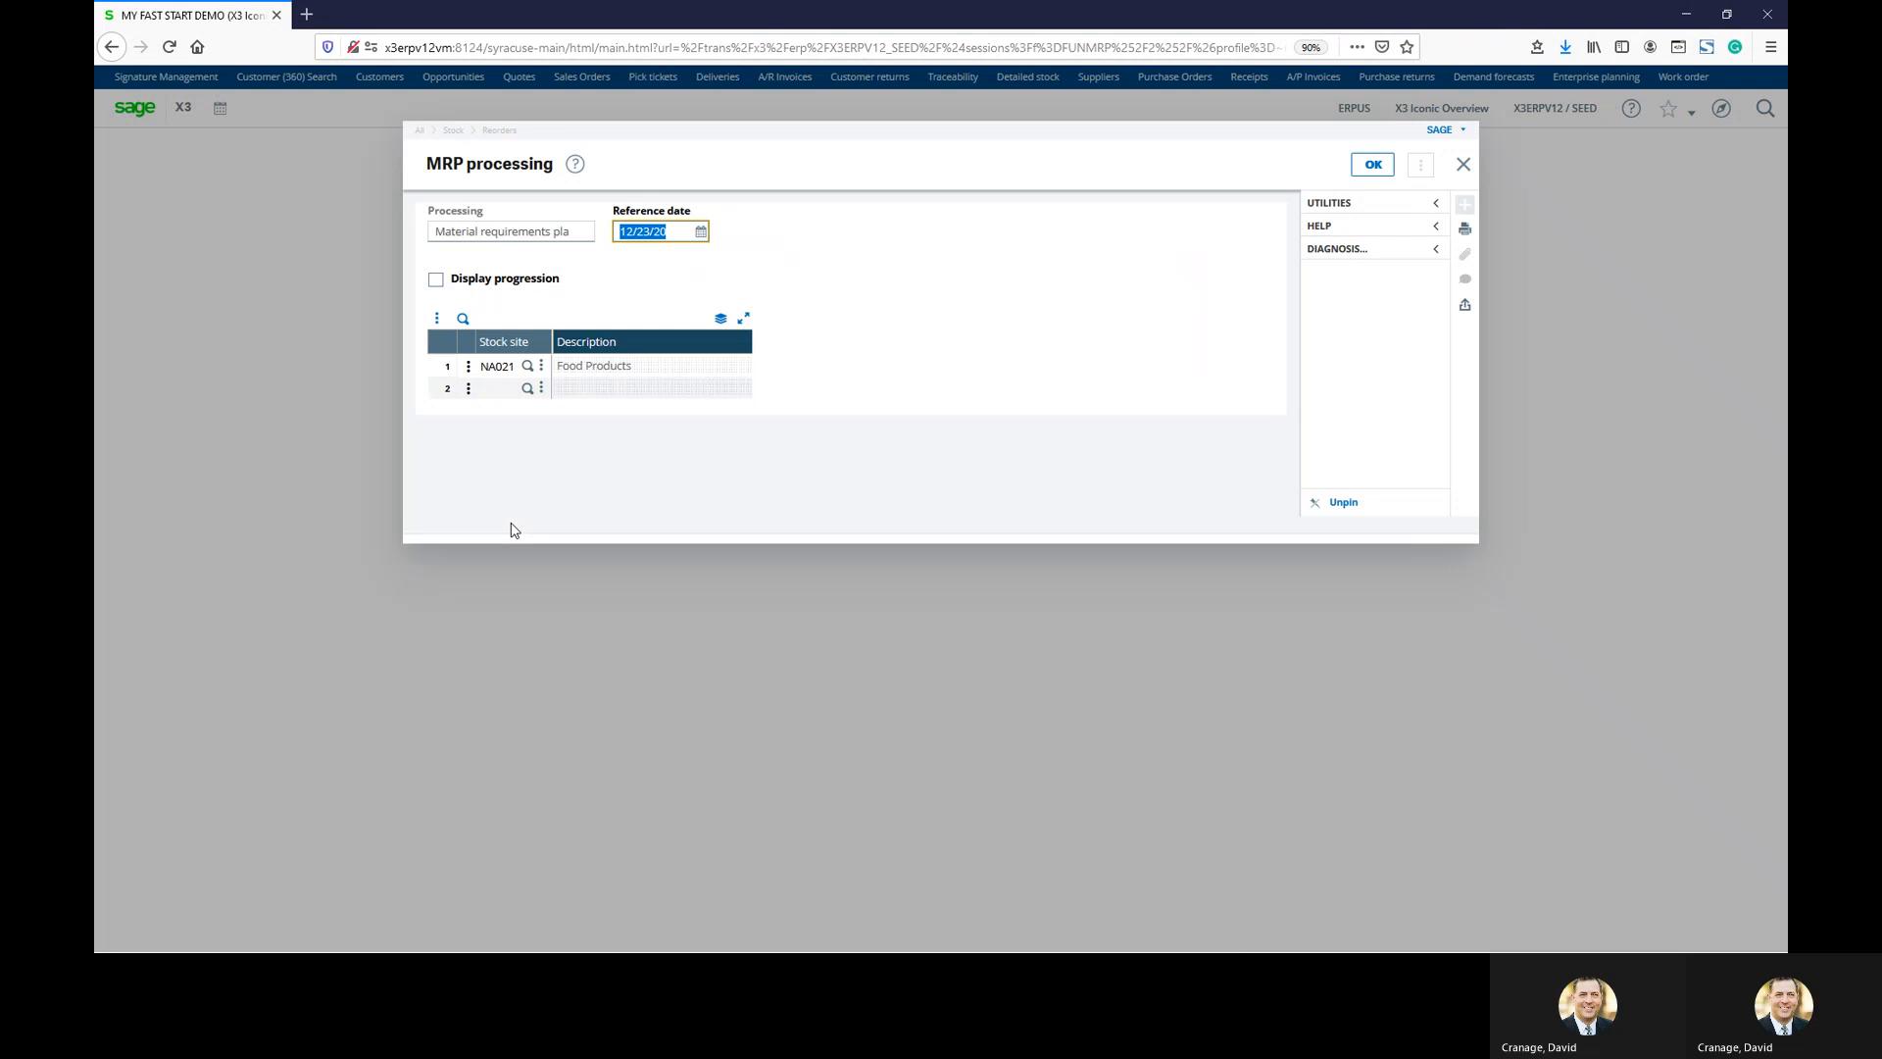
pyautogui.click(1375, 165)
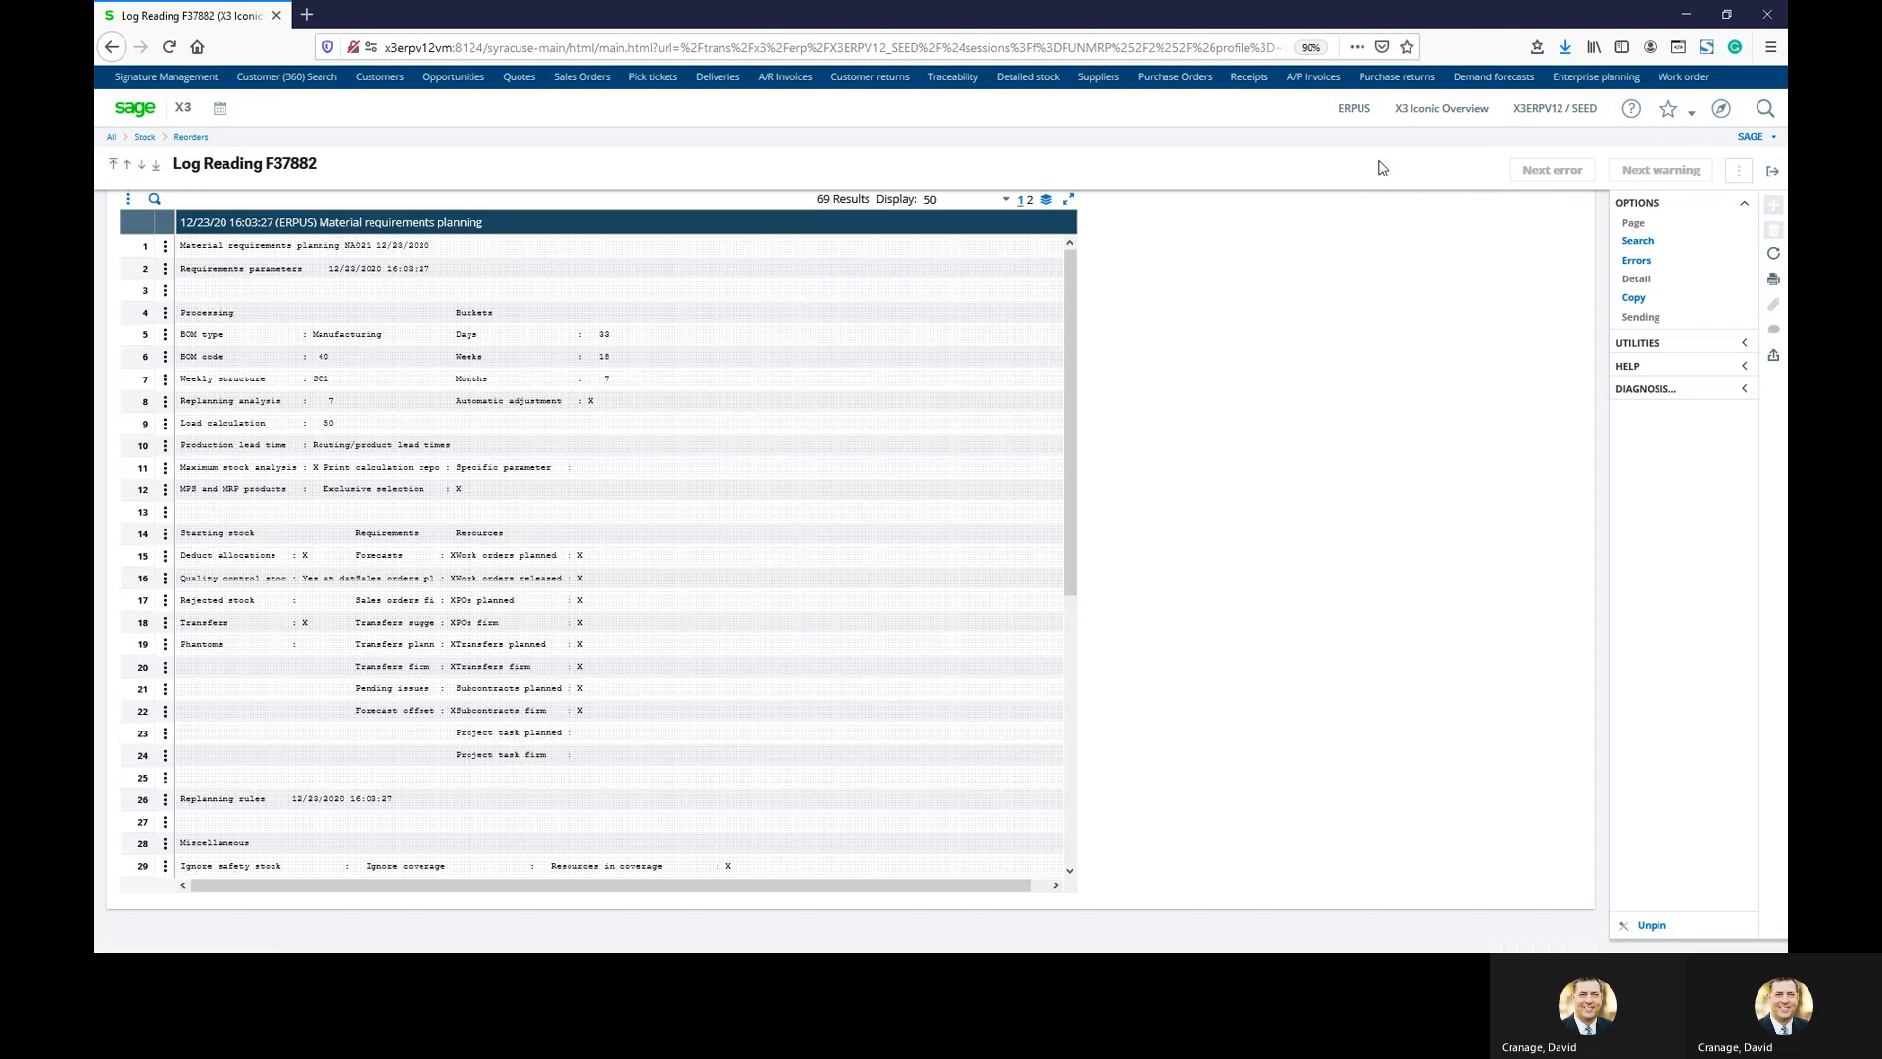
# Scroll through the F37882 MRP log, then close it
pyautogui.scroll(-7, 875, 547)
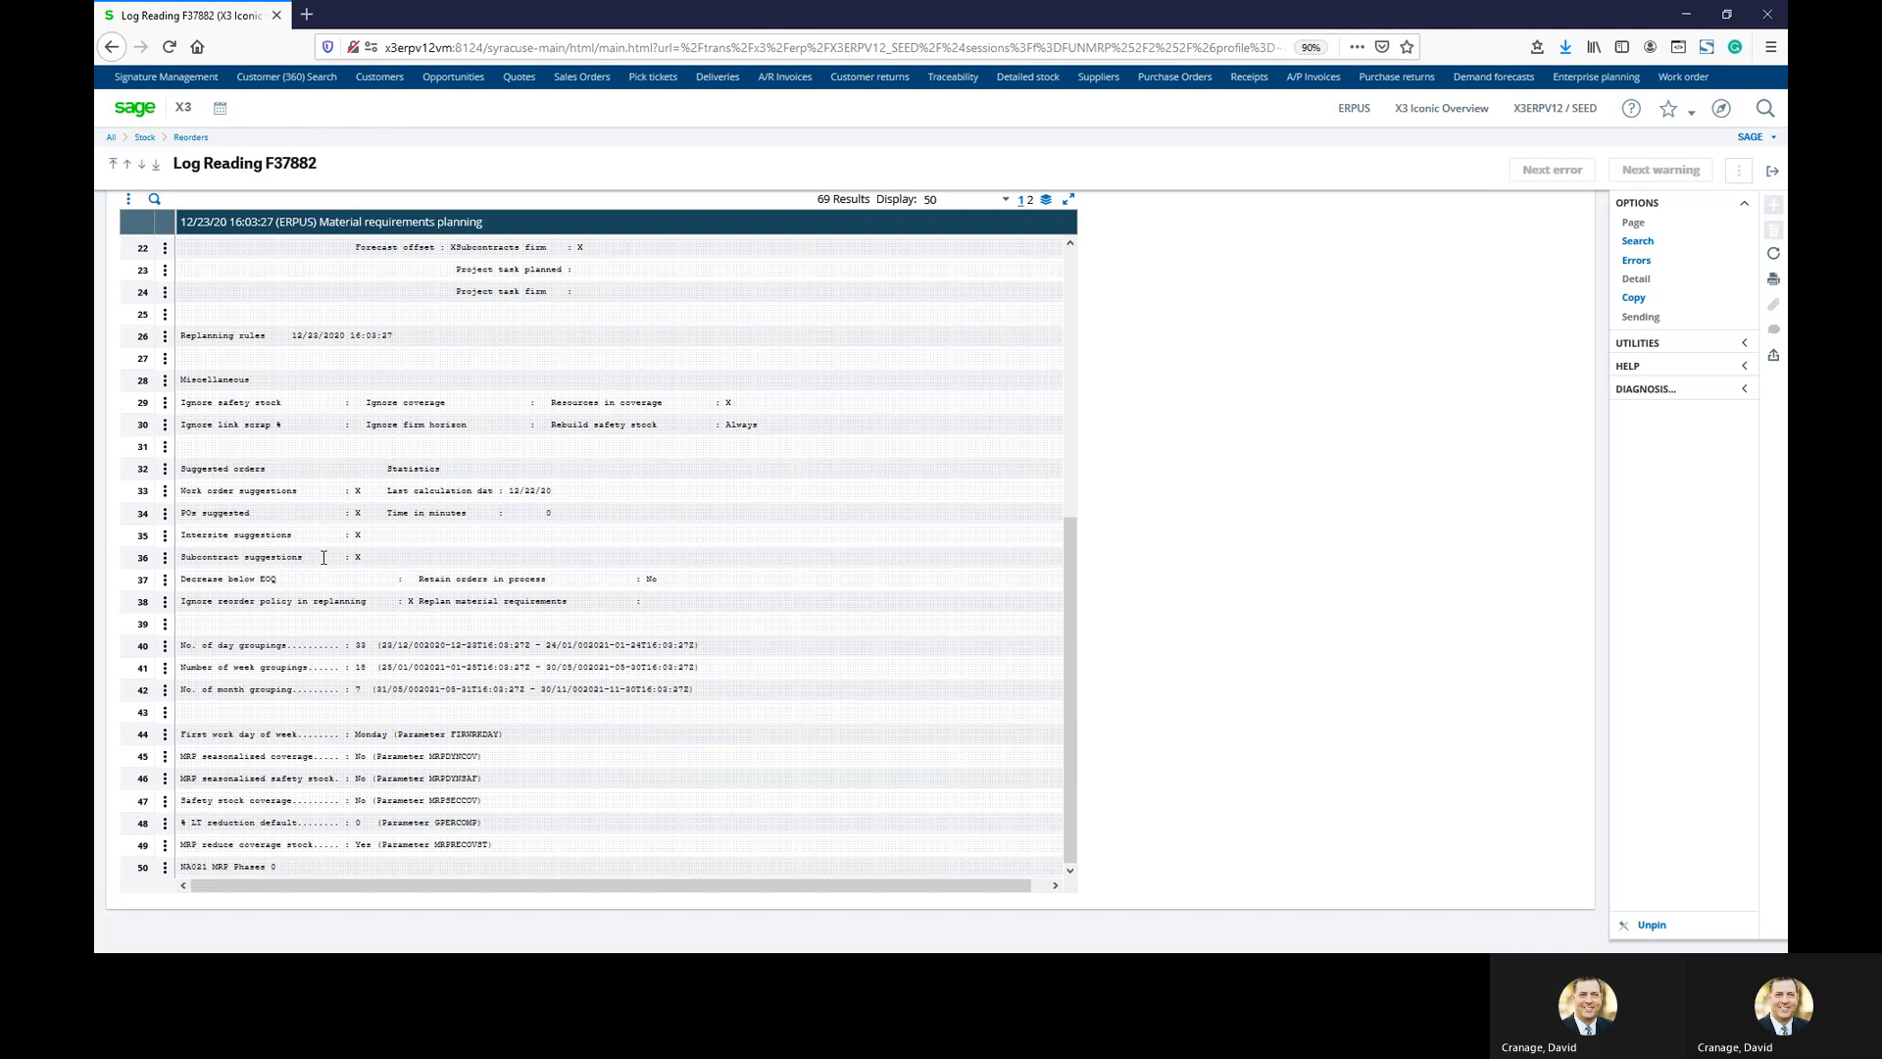
pyautogui.click(1774, 175)
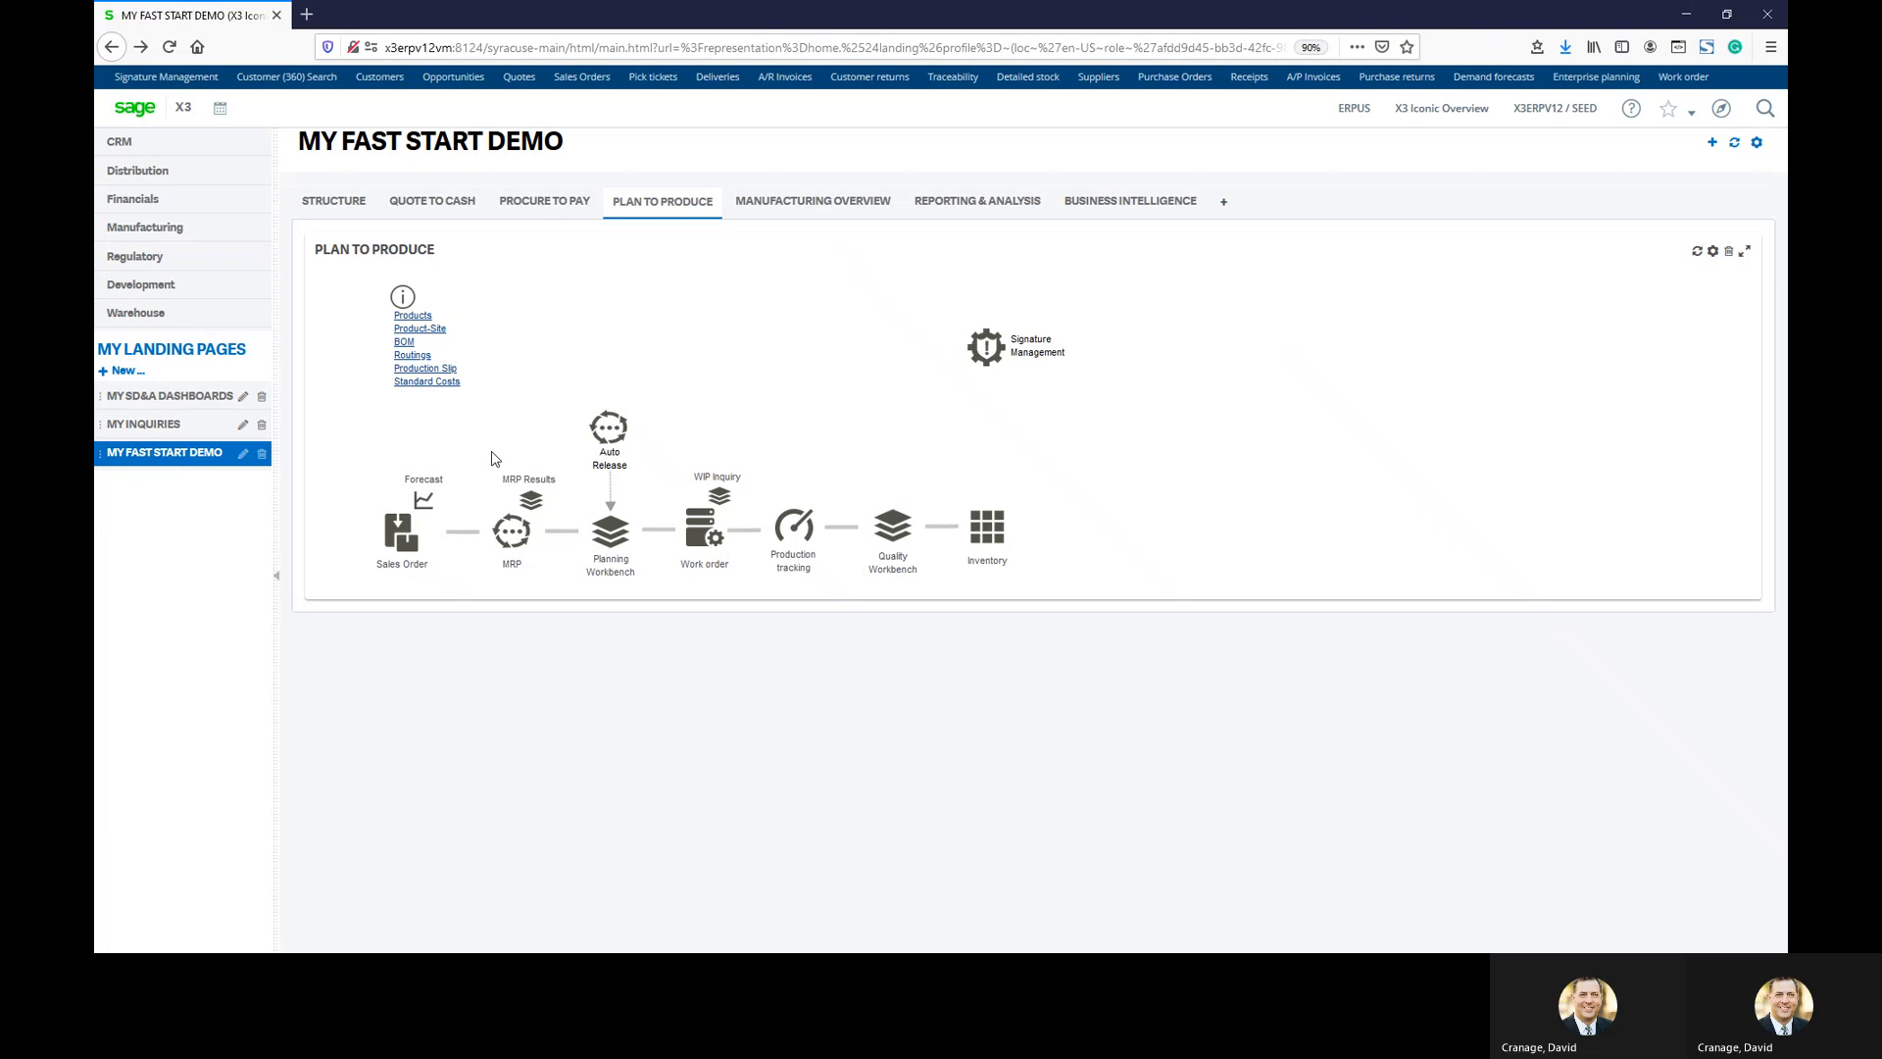
# Open the Planning Workbench from the Plan to Produce flow
pyautogui.click(618, 537)
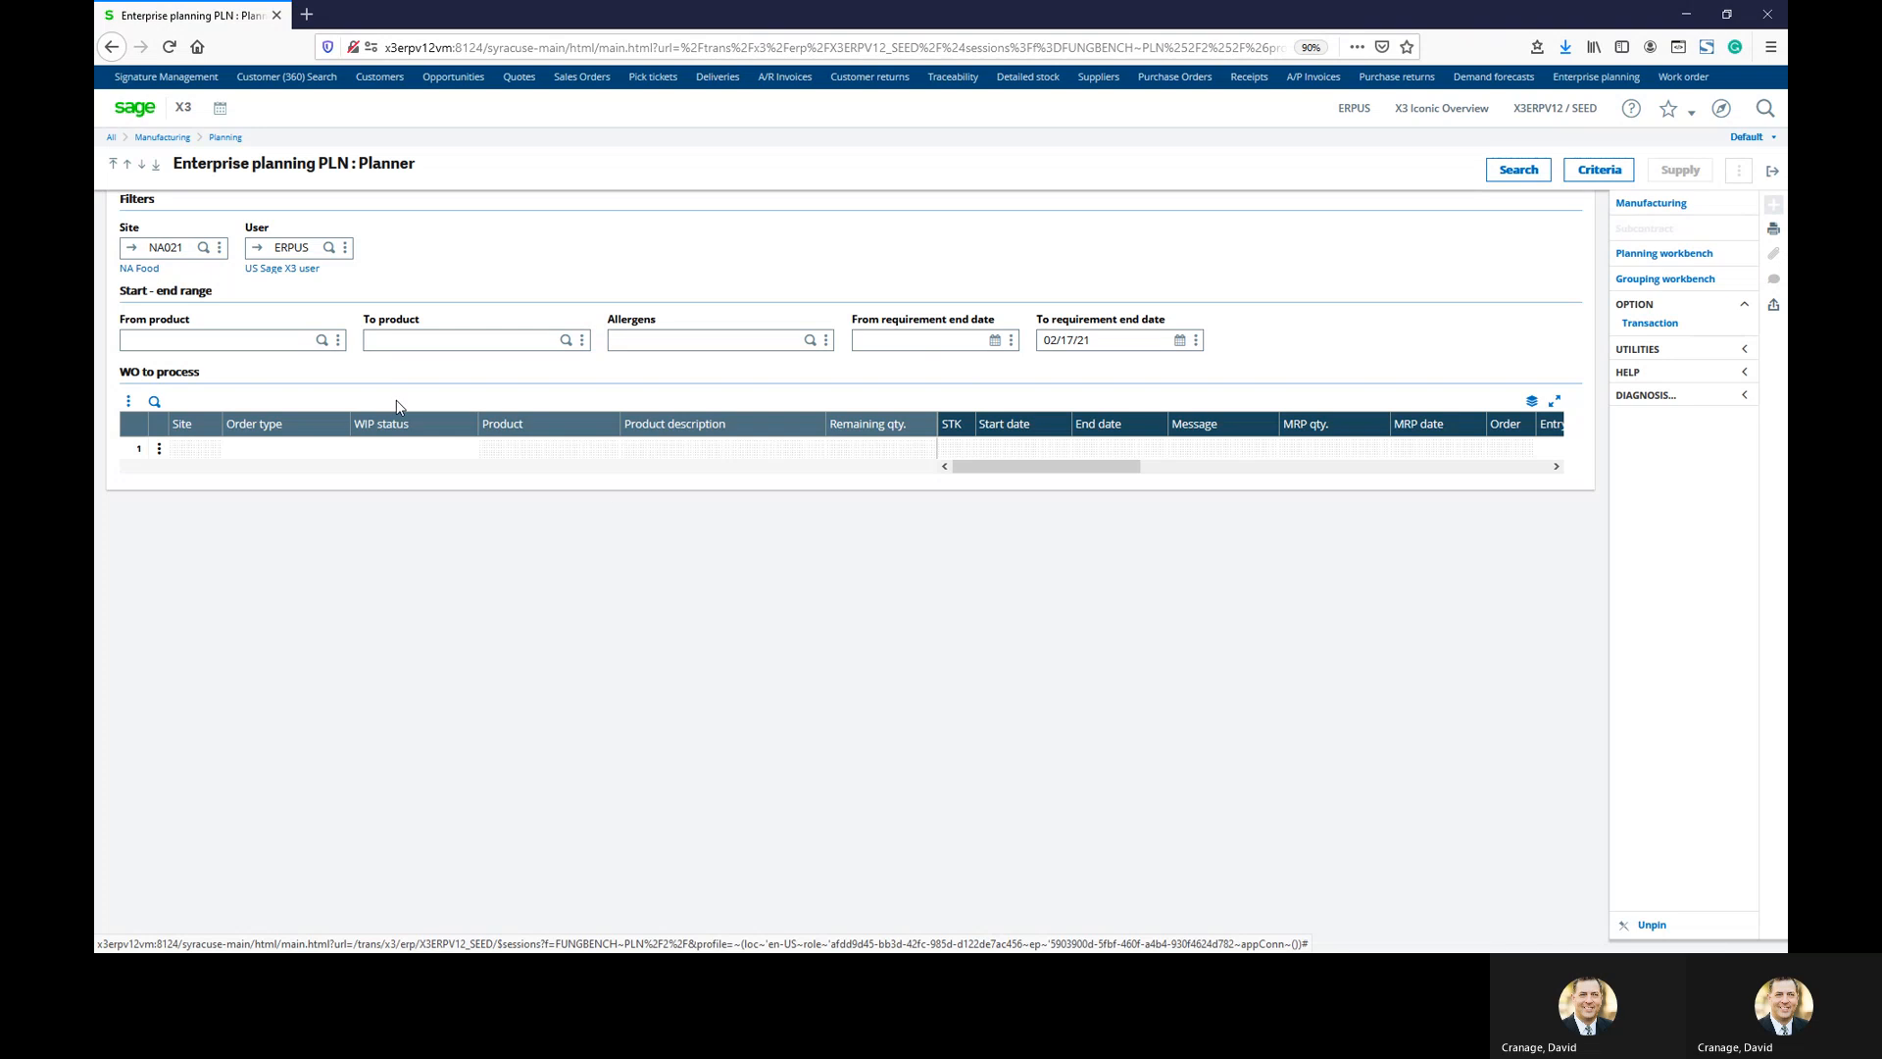
# Search the Planner for work orders with product range FIN301 to FIN301
pyautogui.click(243, 342)
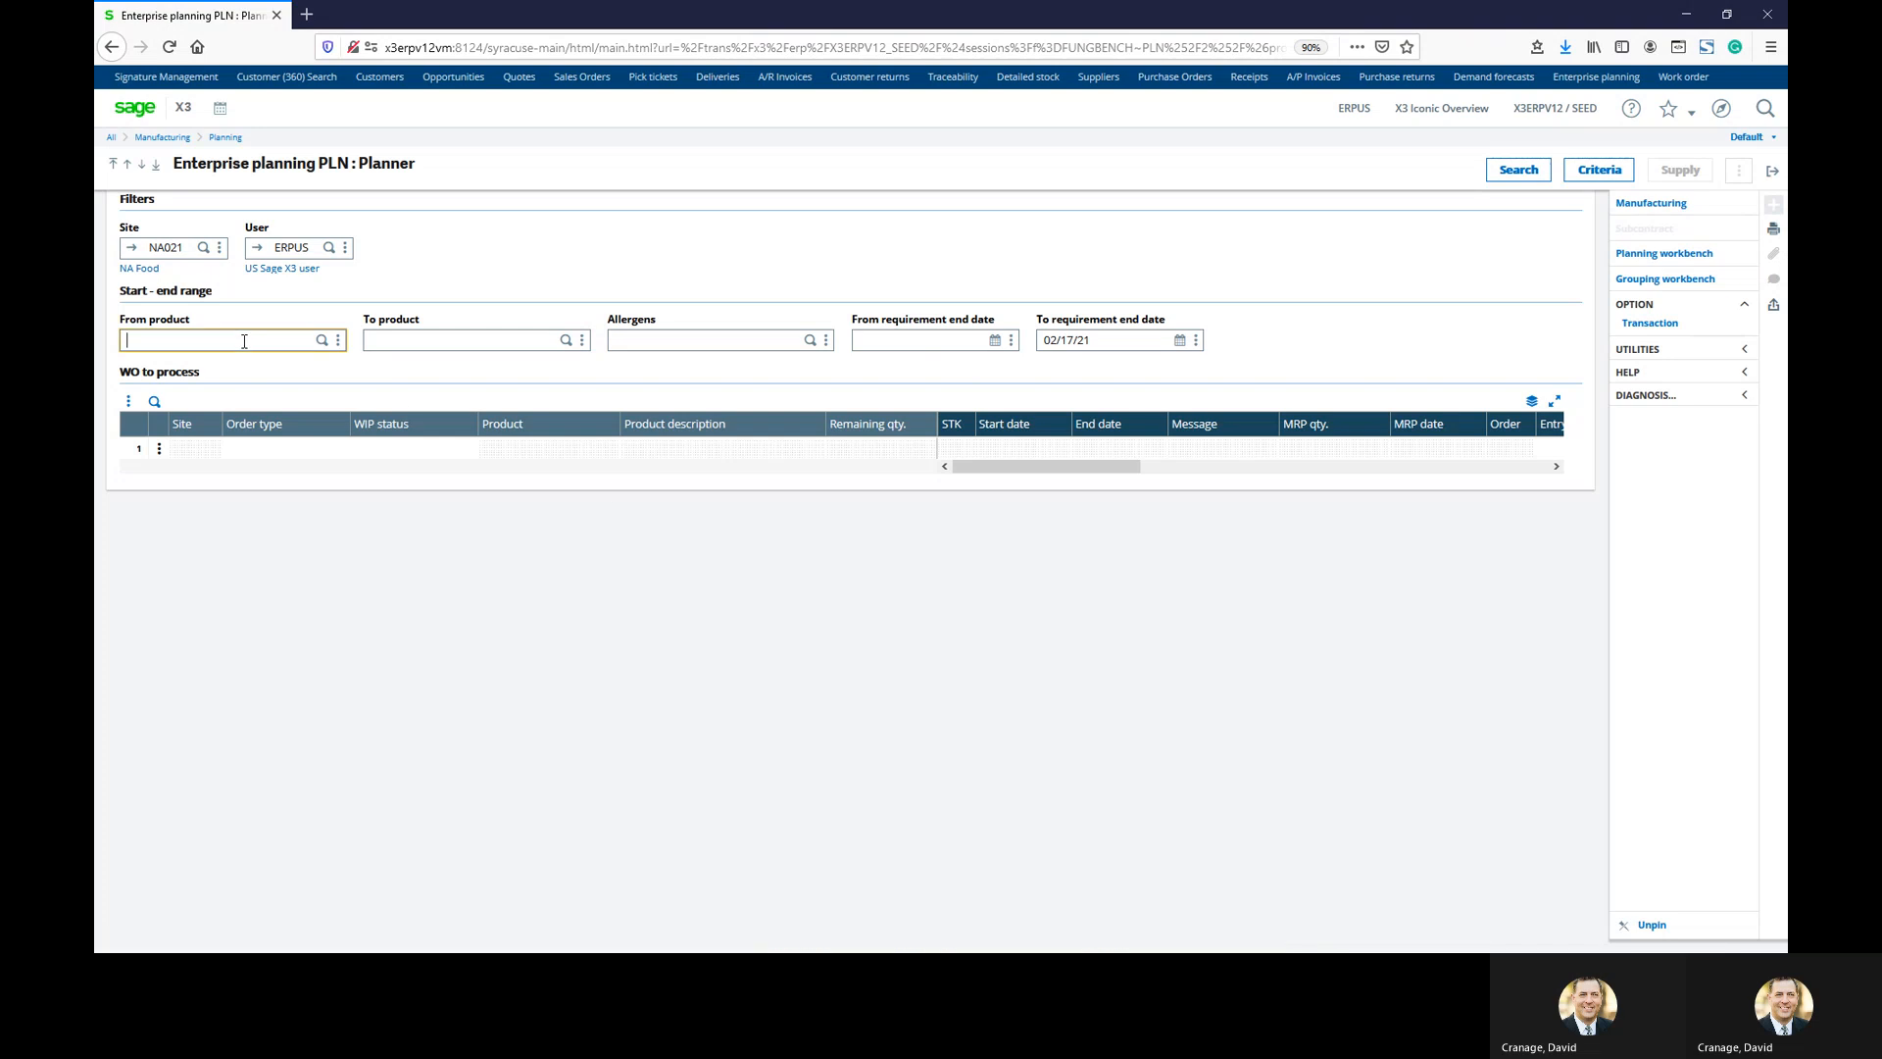
pyautogui.write('FIN301')
pyautogui.press('Tab')
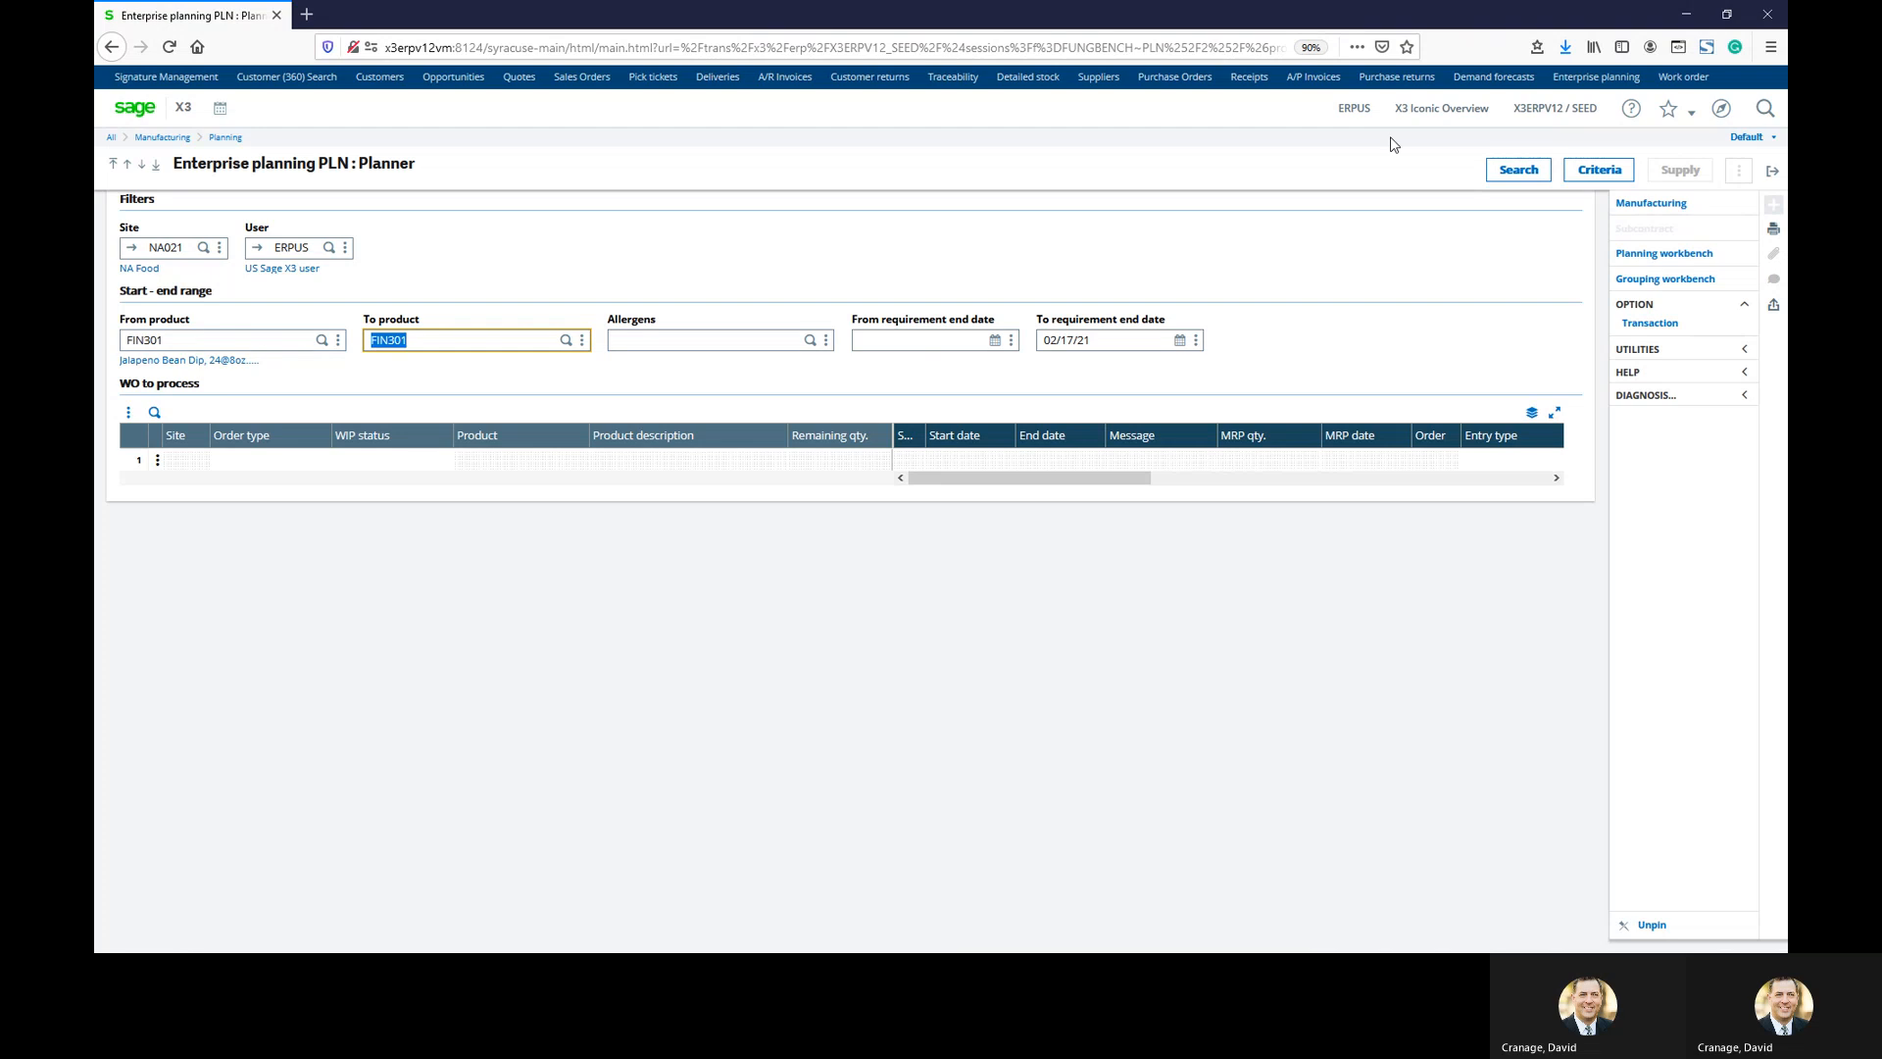
pyautogui.click(1518, 170)
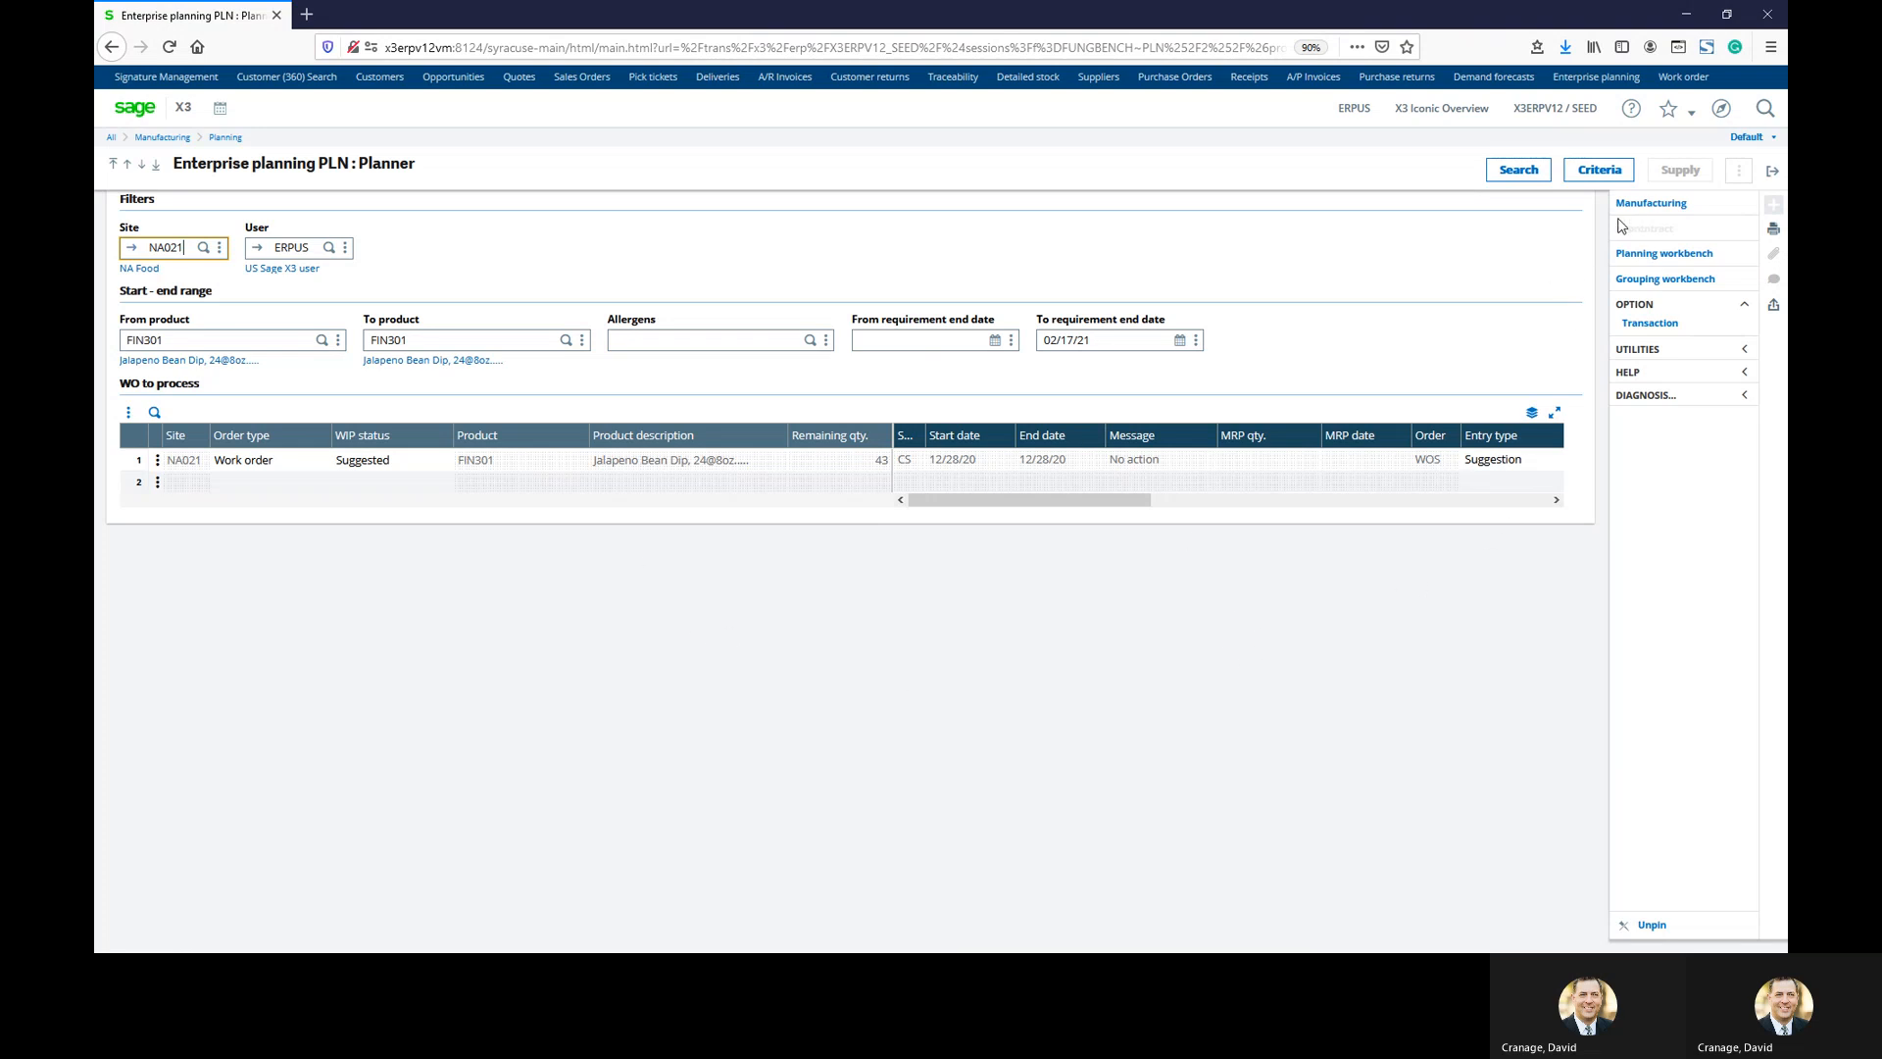
pyautogui.click(1631, 206)
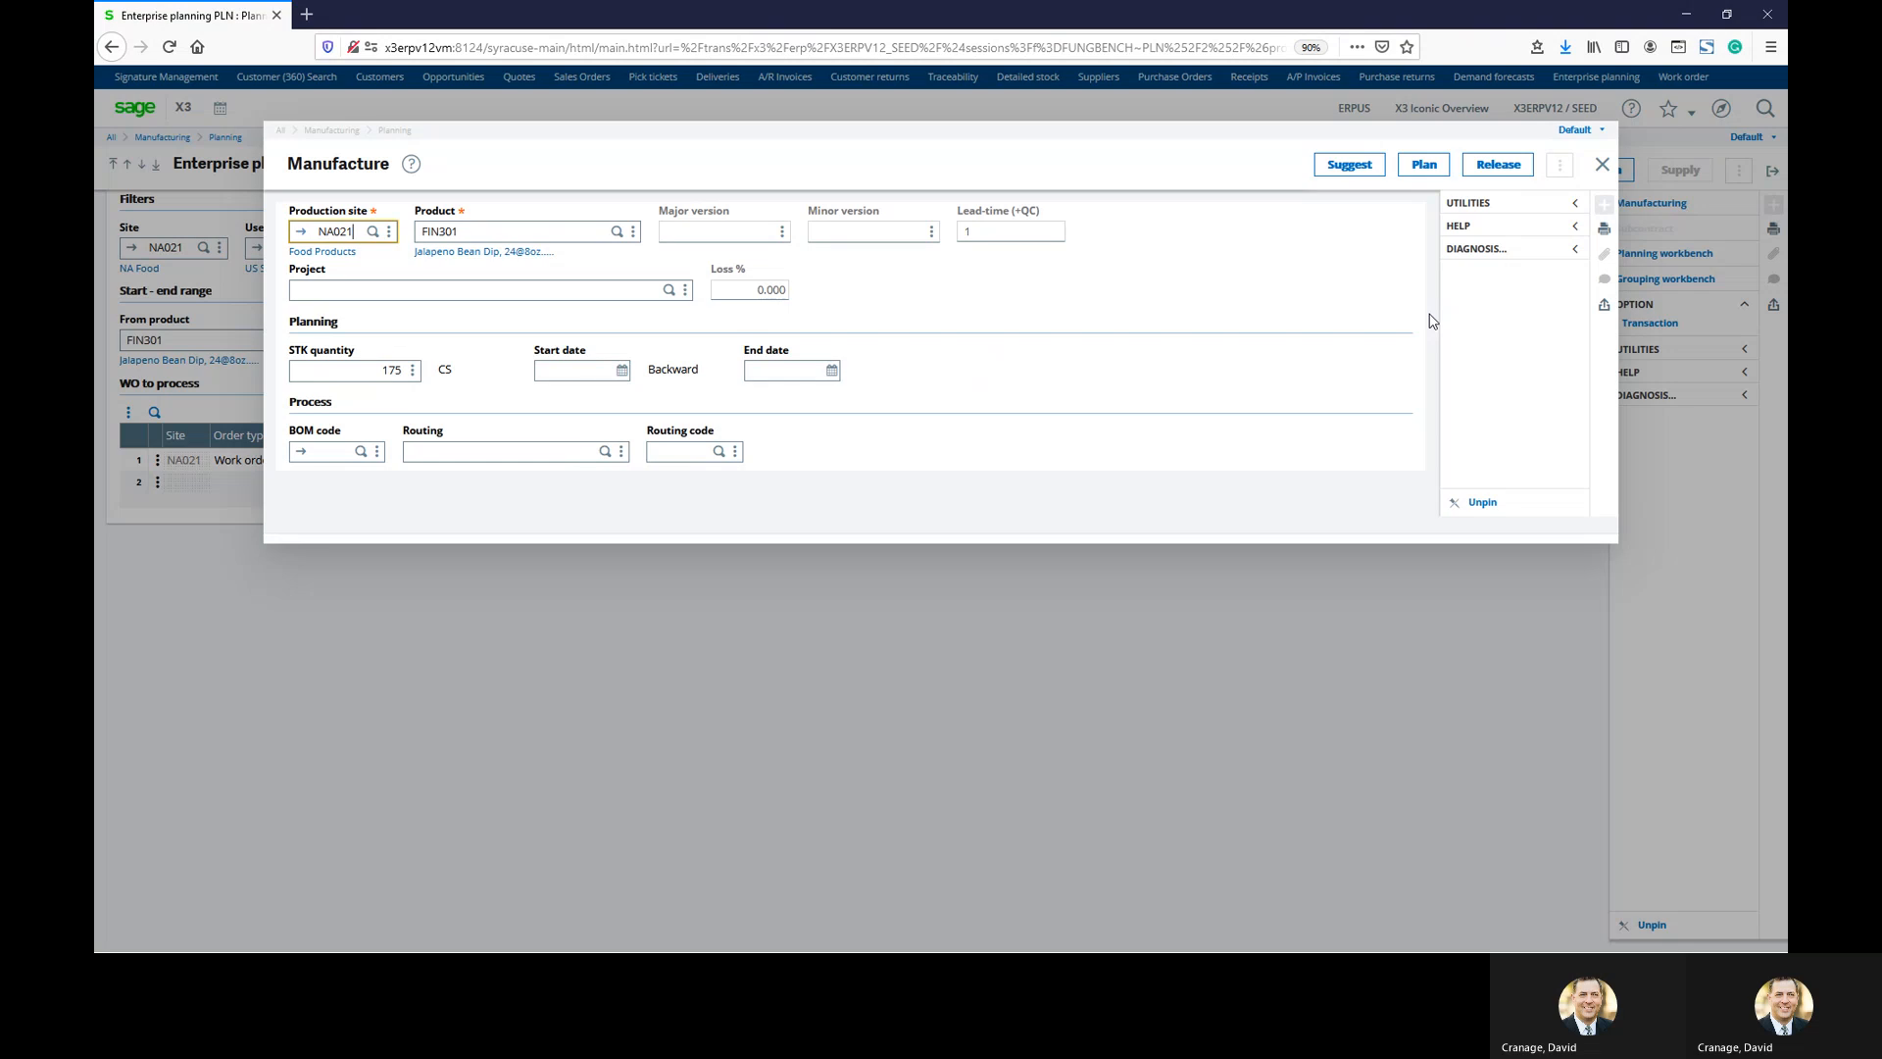
pyautogui.click(1602, 164)
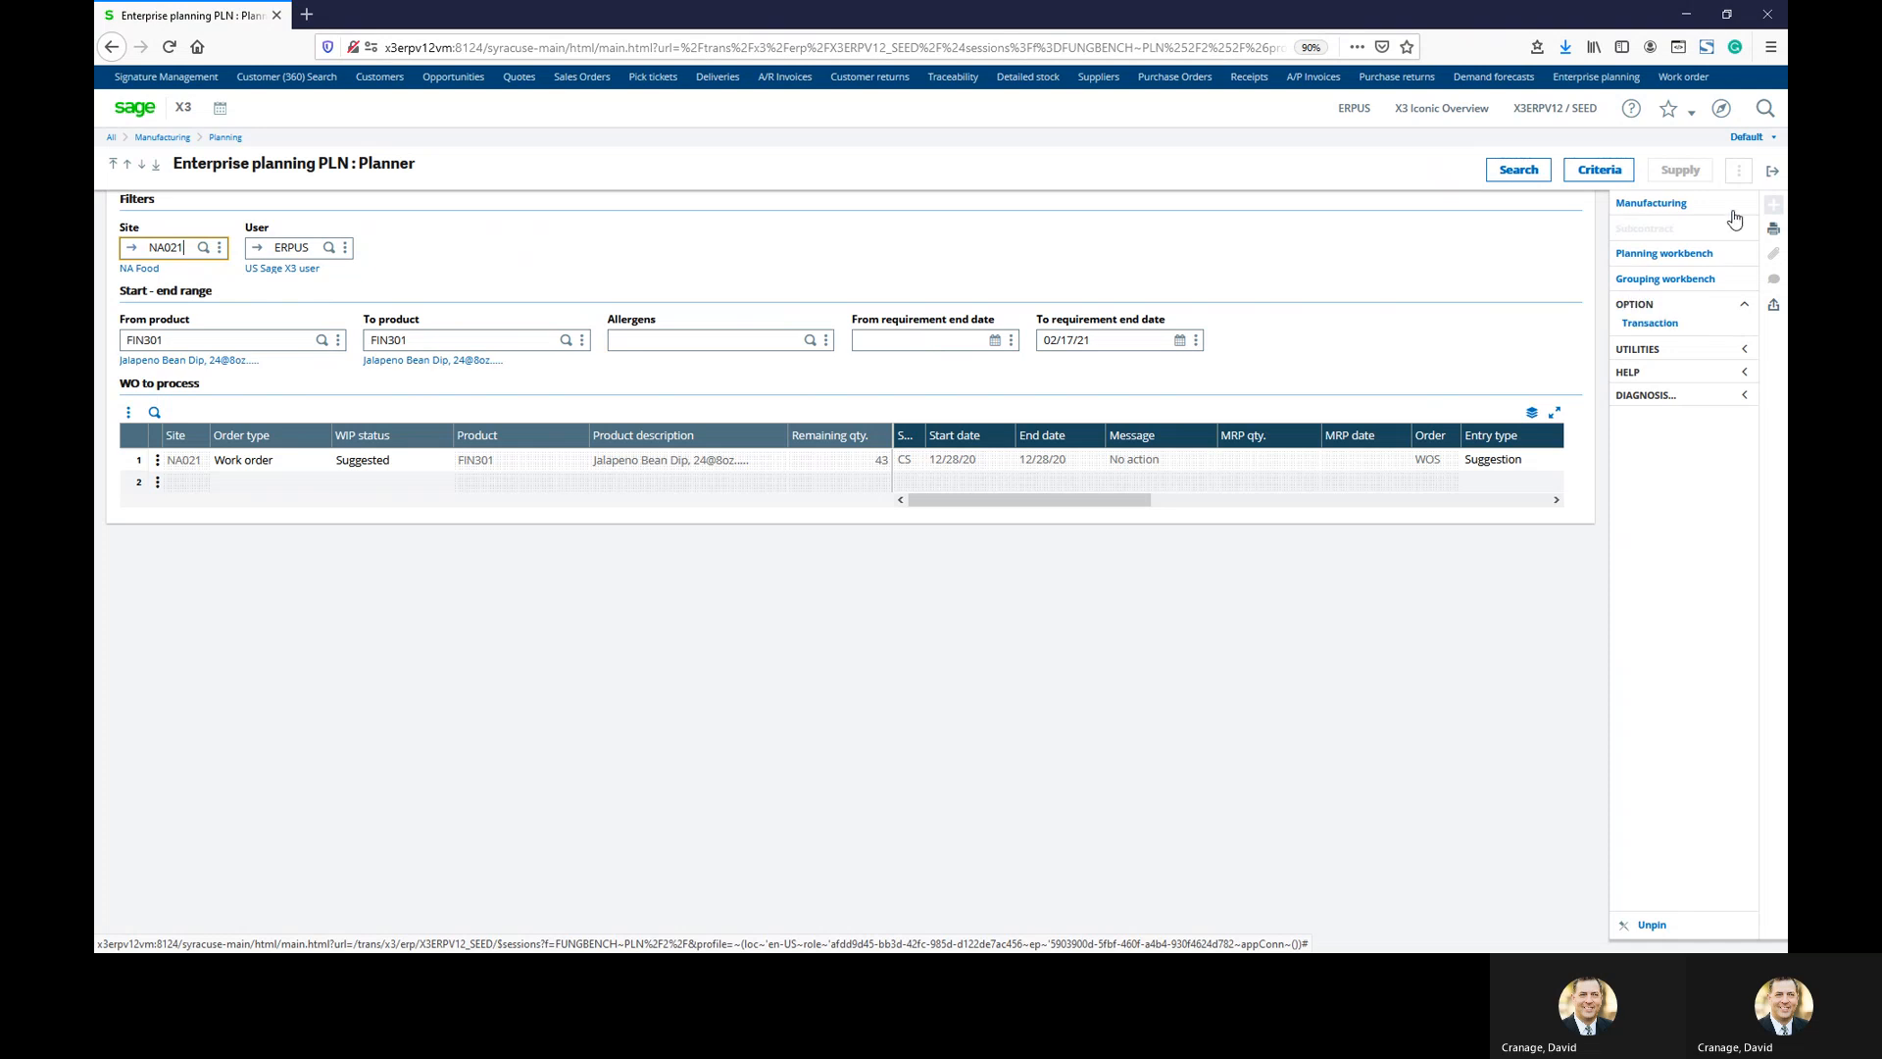
pyautogui.click(158, 461)
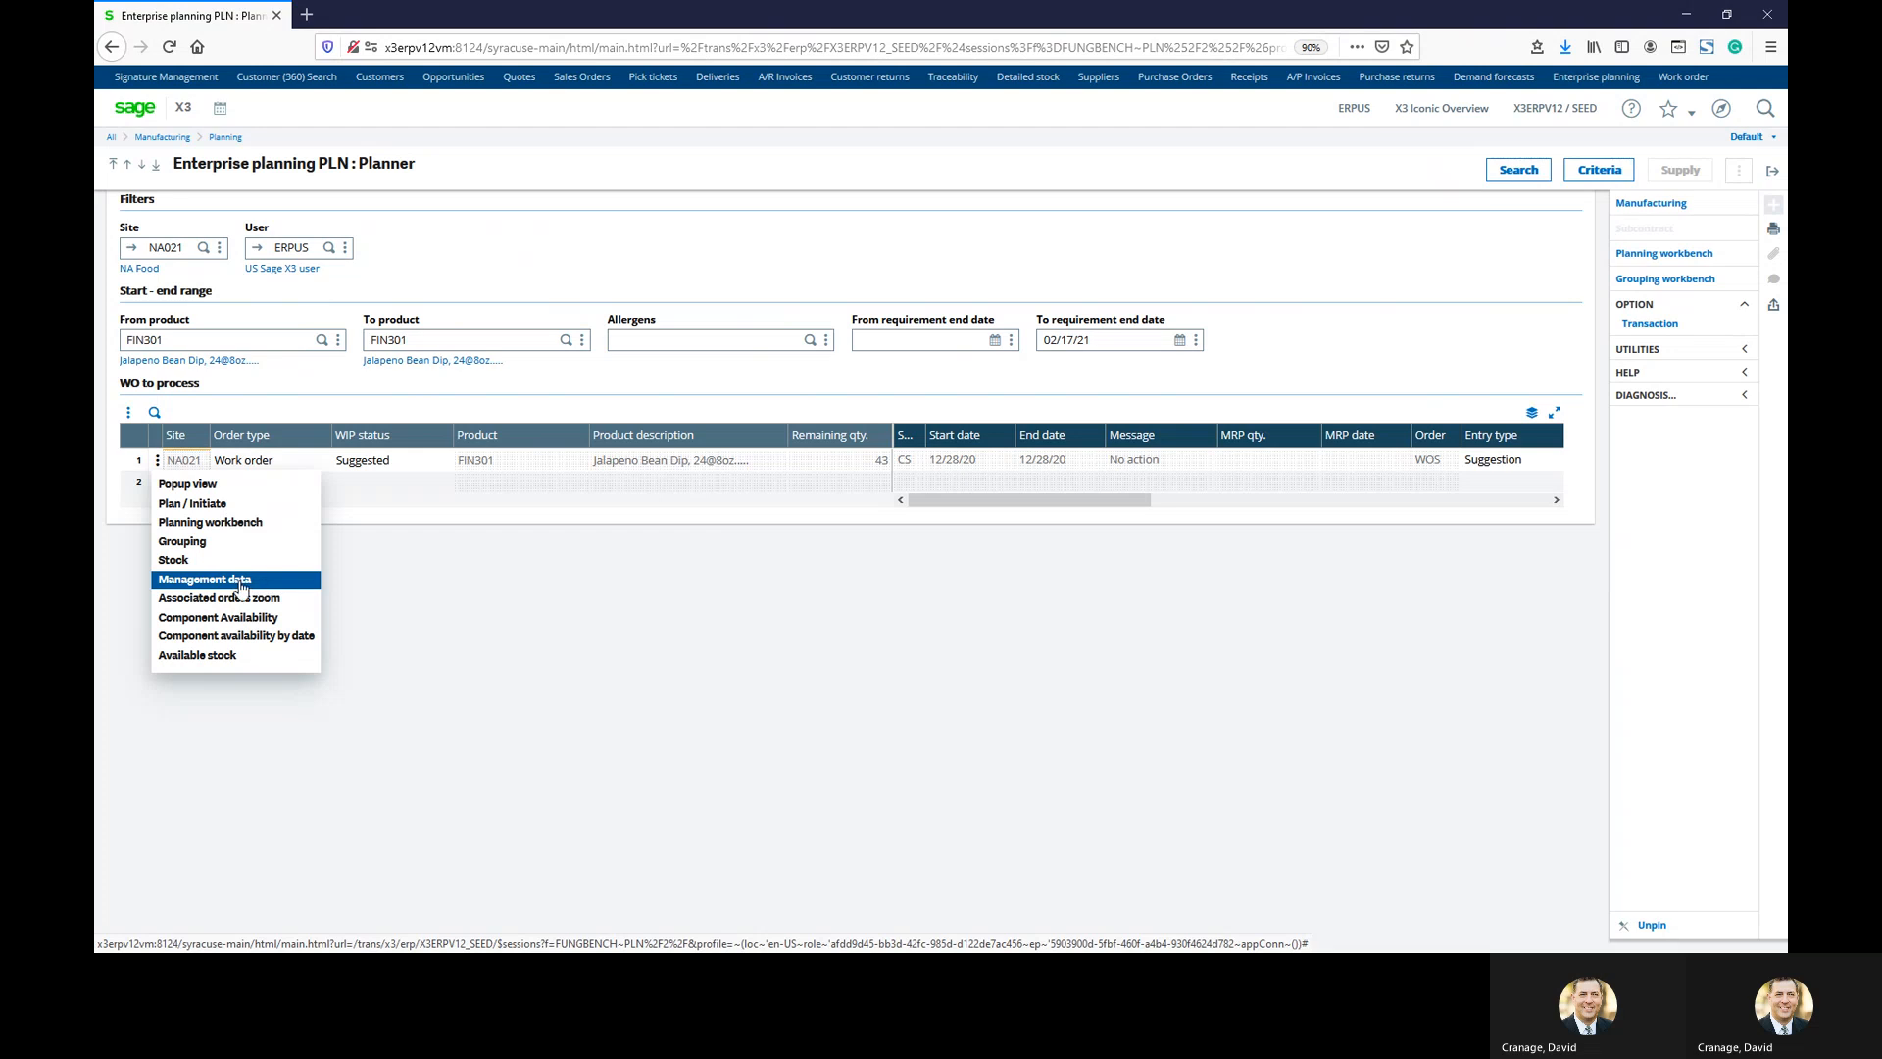
pyautogui.scroll(-1, 647, 680)
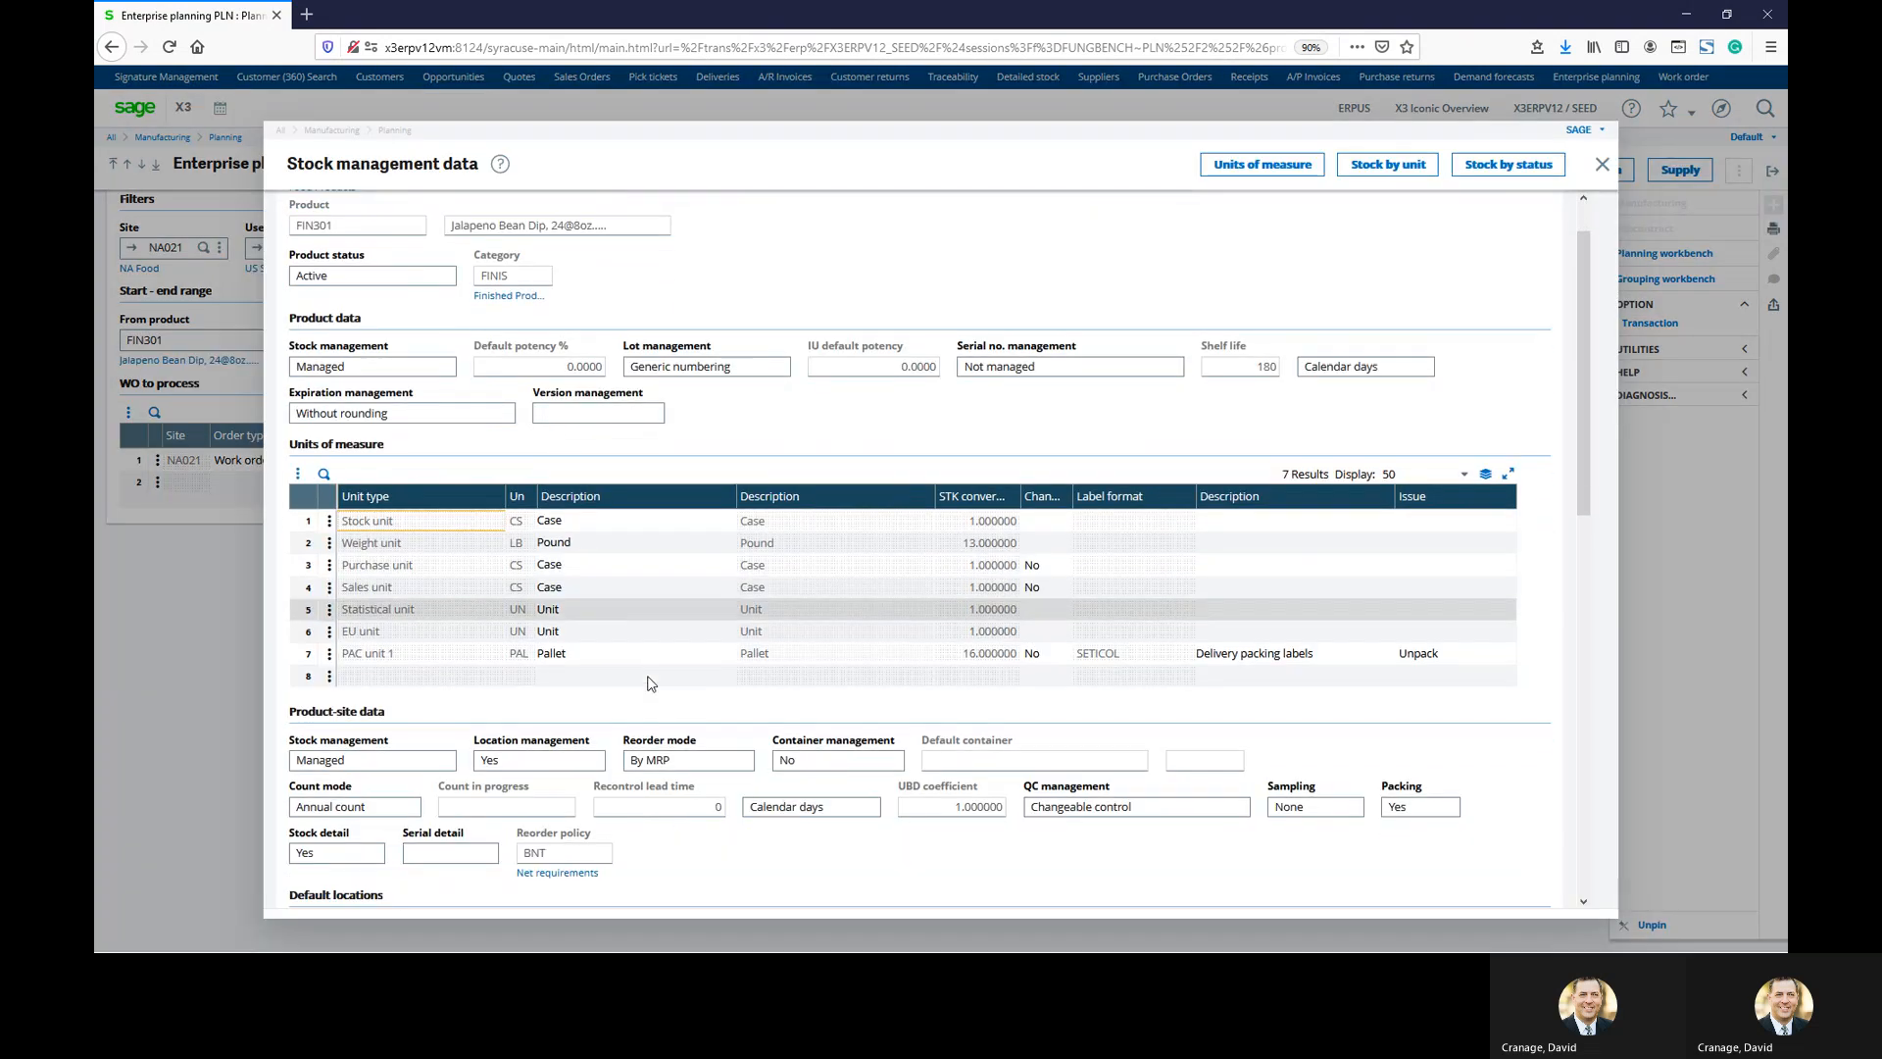
pyautogui.scroll(1, 647, 683)
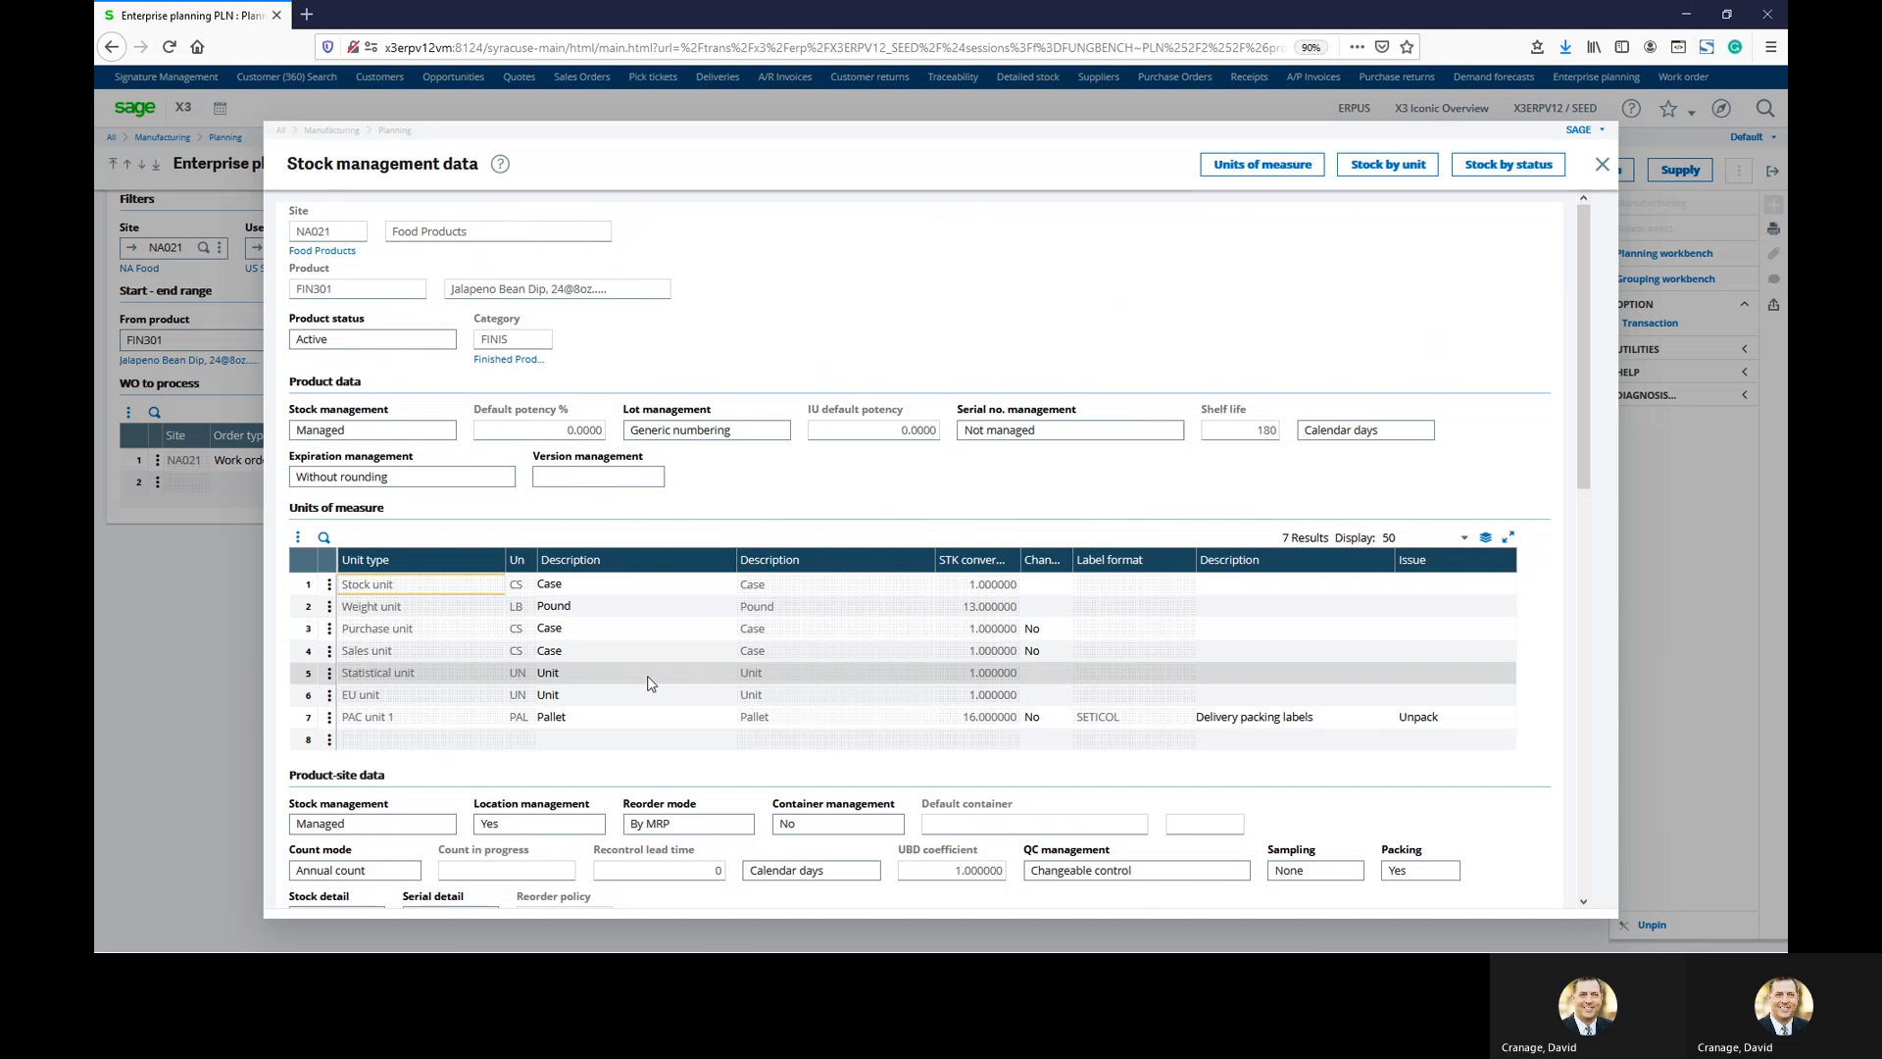
pyautogui.scroll(-5, 647, 684)
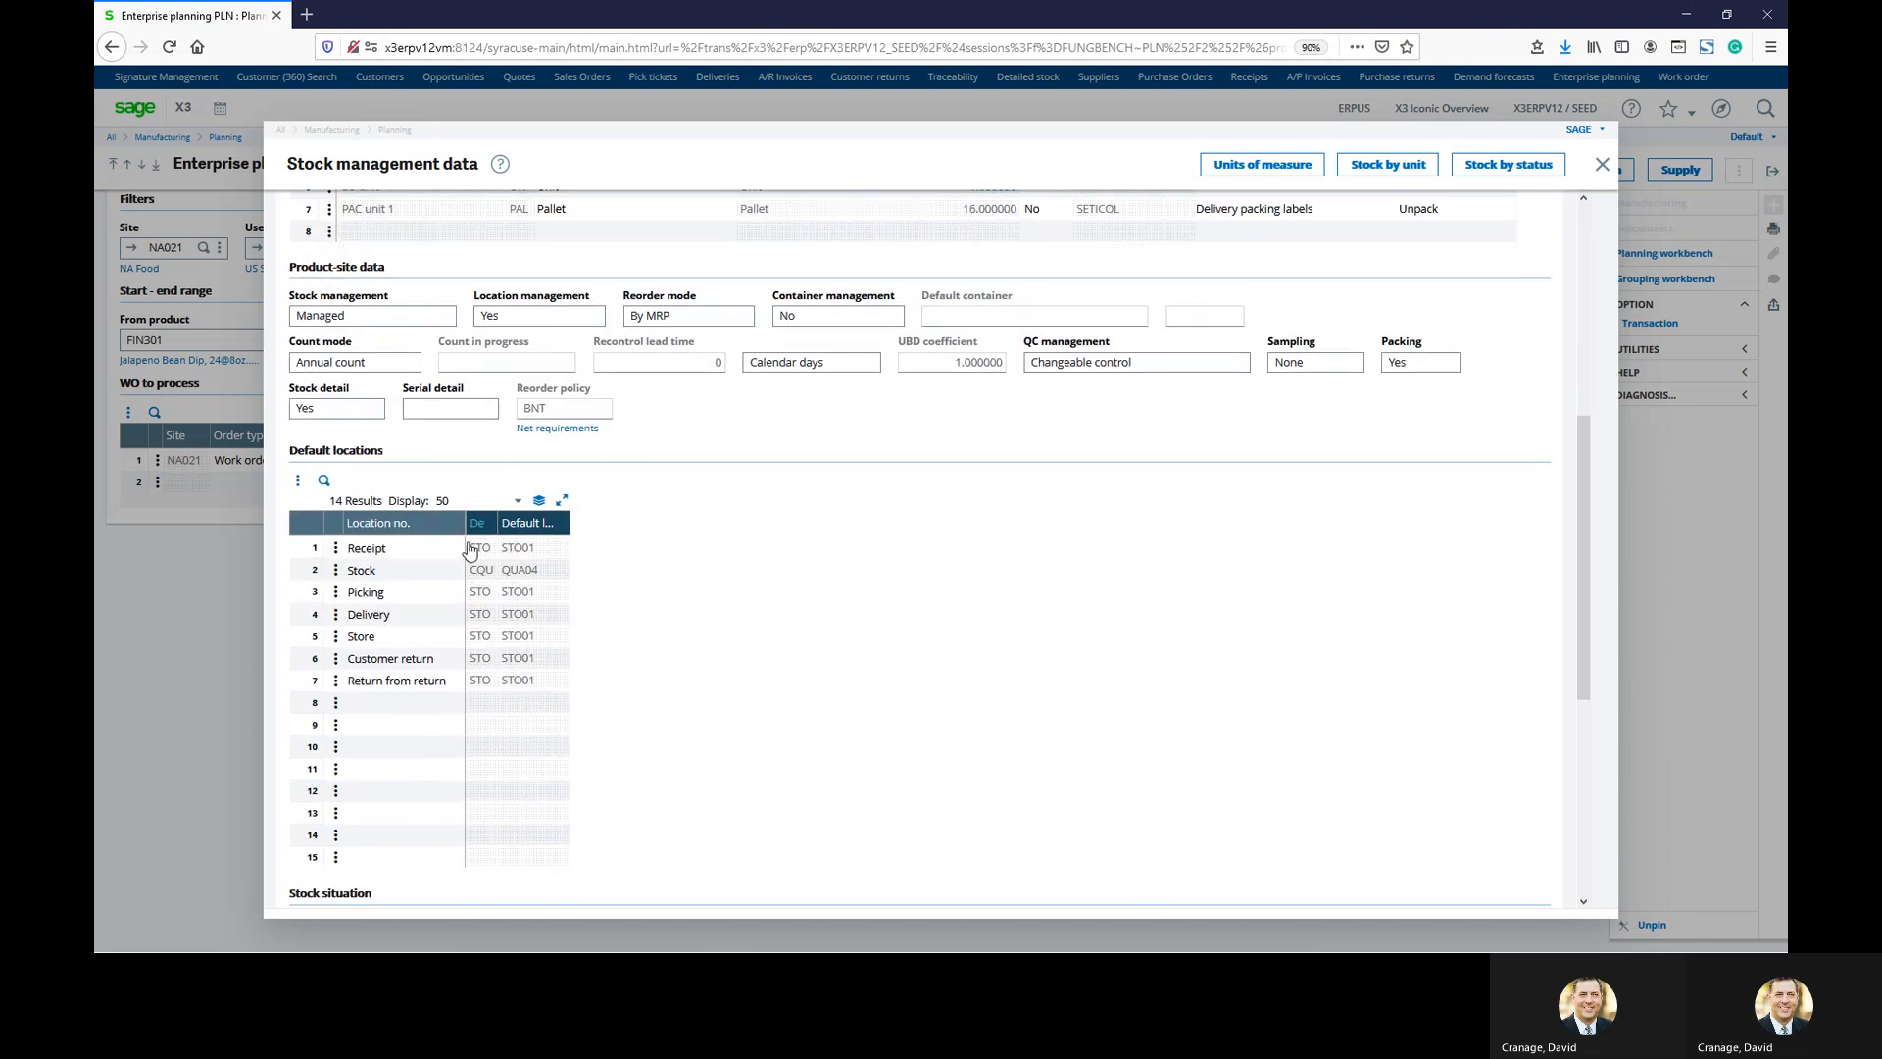
pyautogui.scroll(-5, 476, 539)
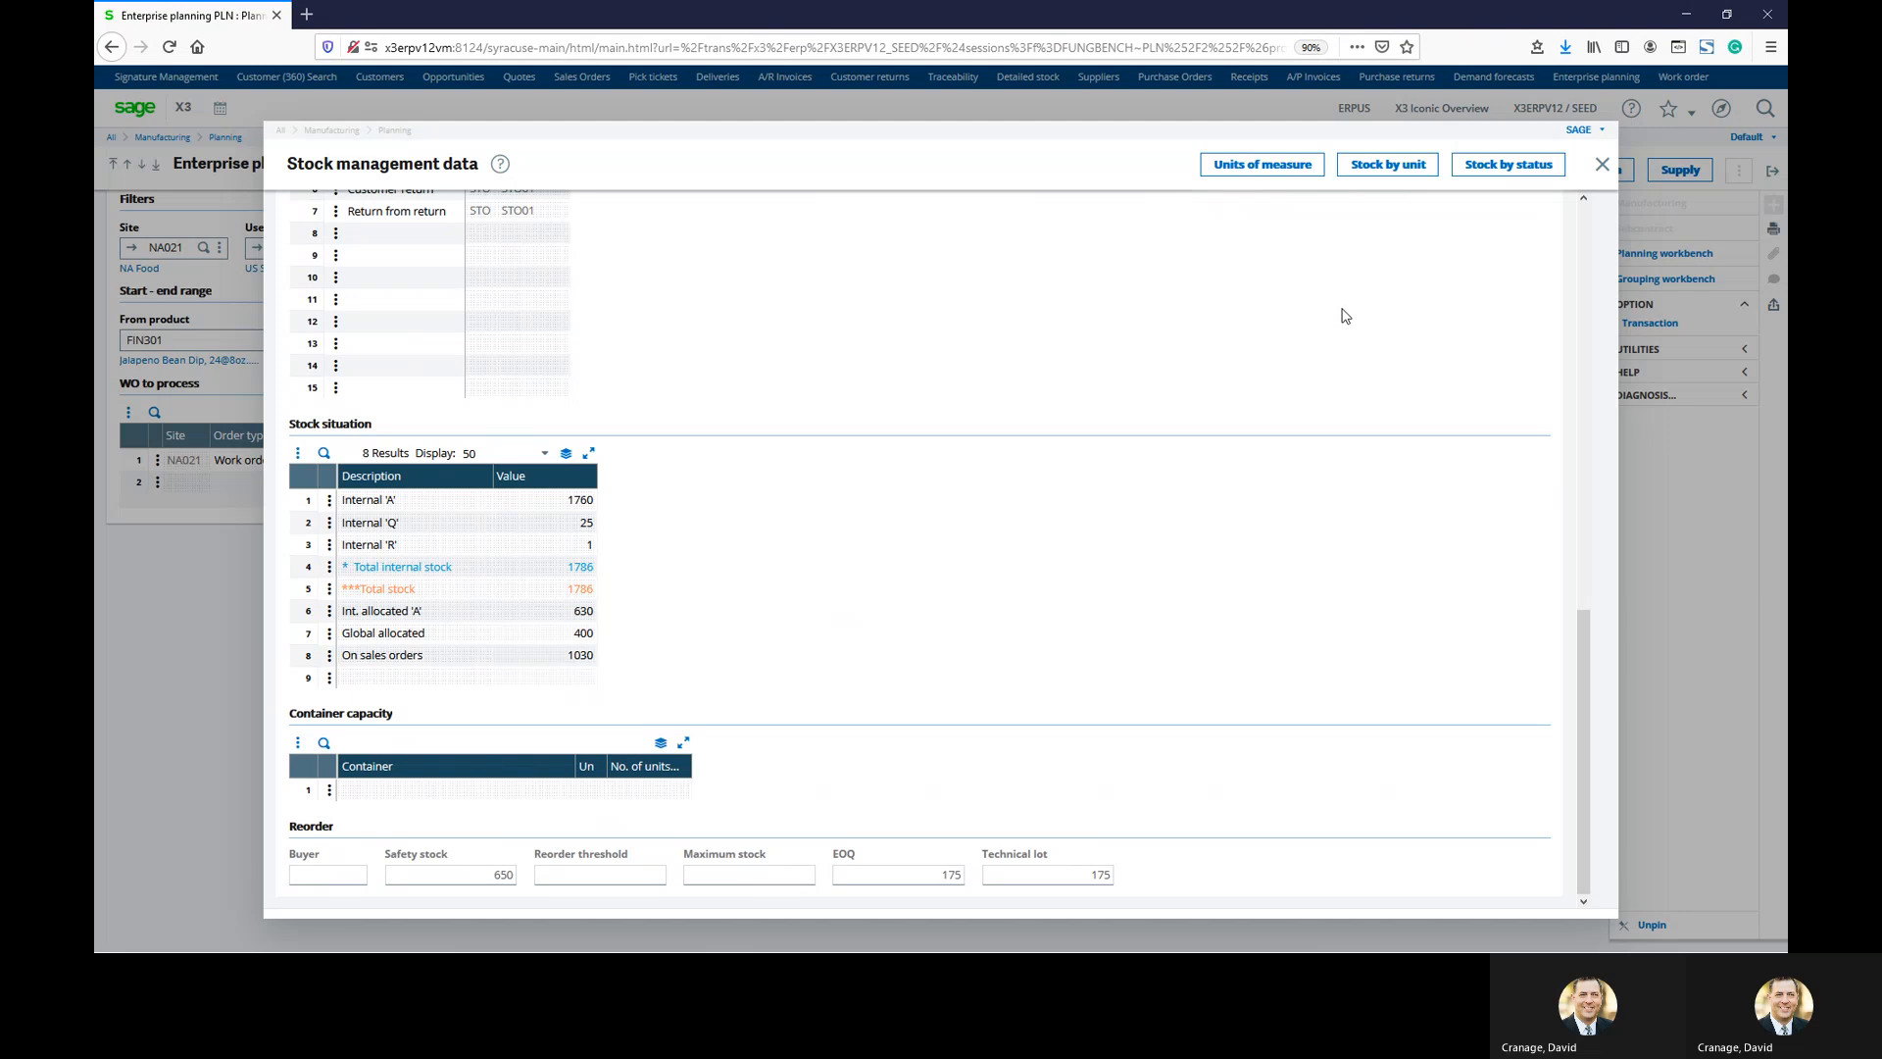
pyautogui.scroll(4, 1046, 509)
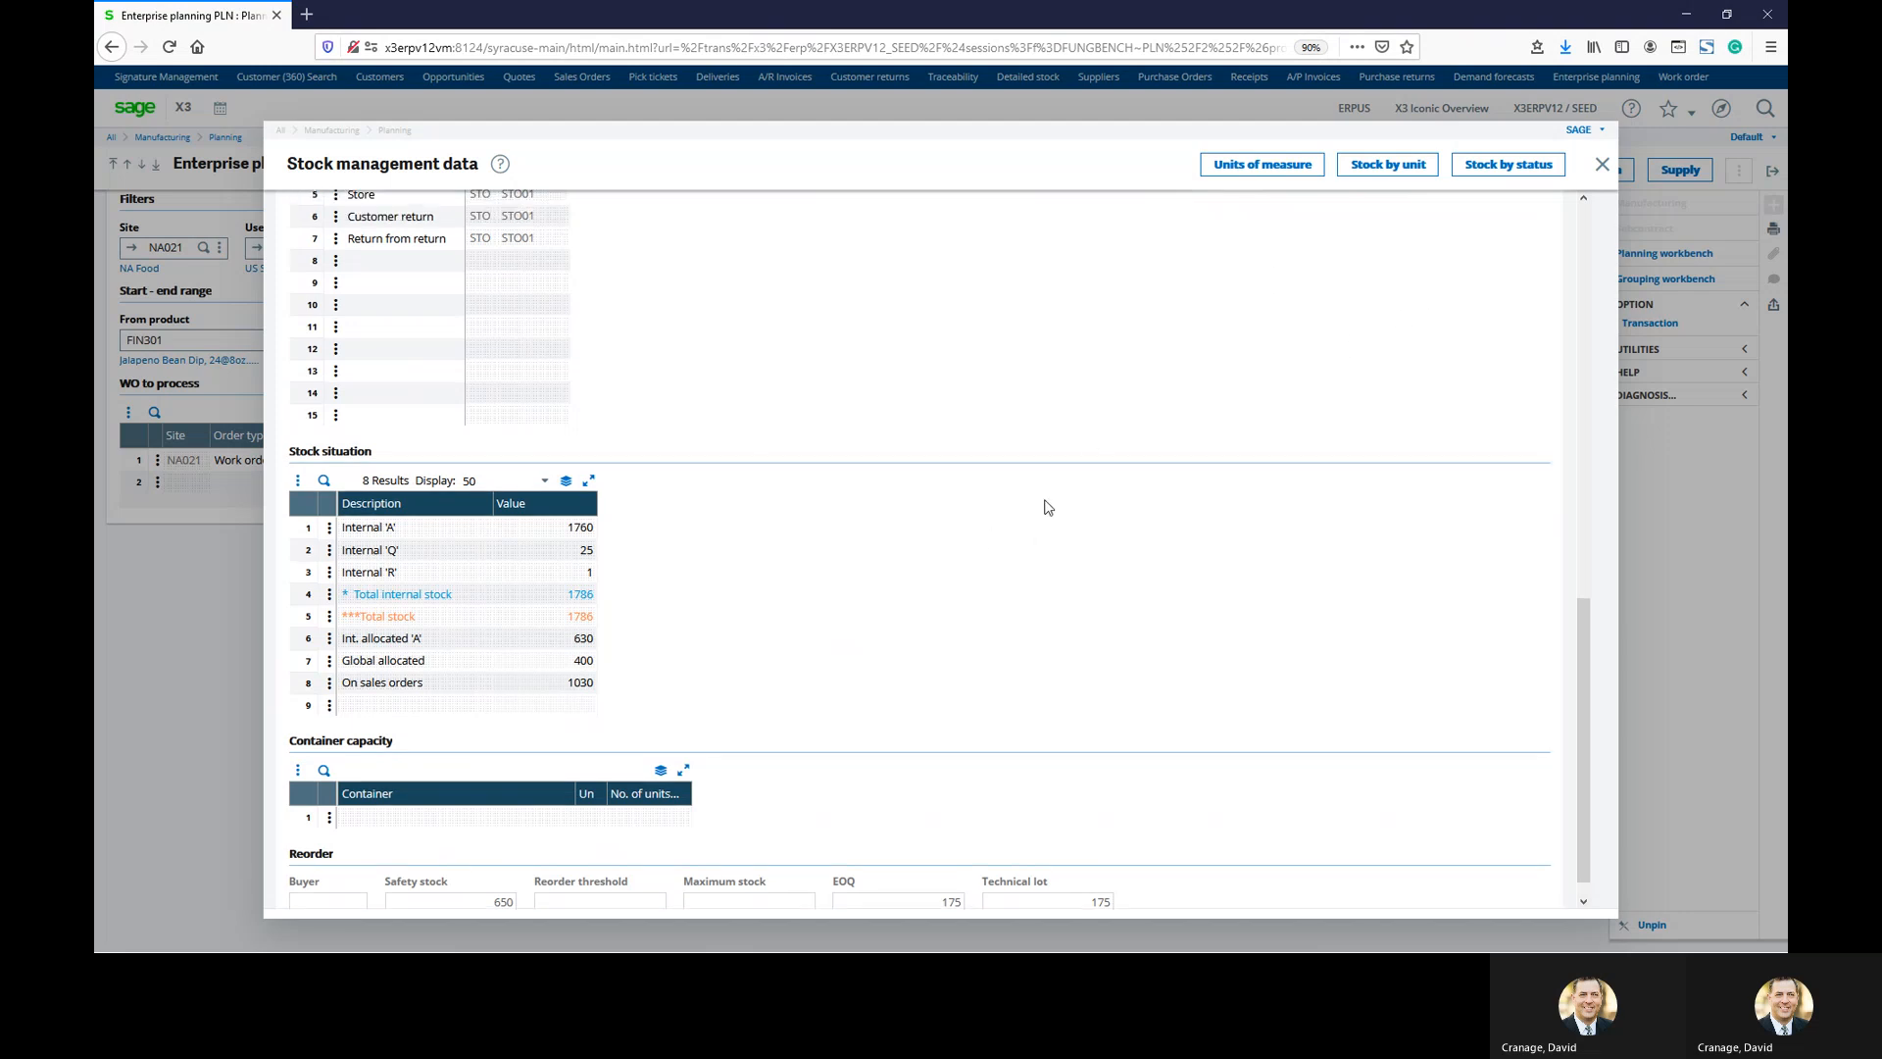
pyautogui.click(1602, 165)
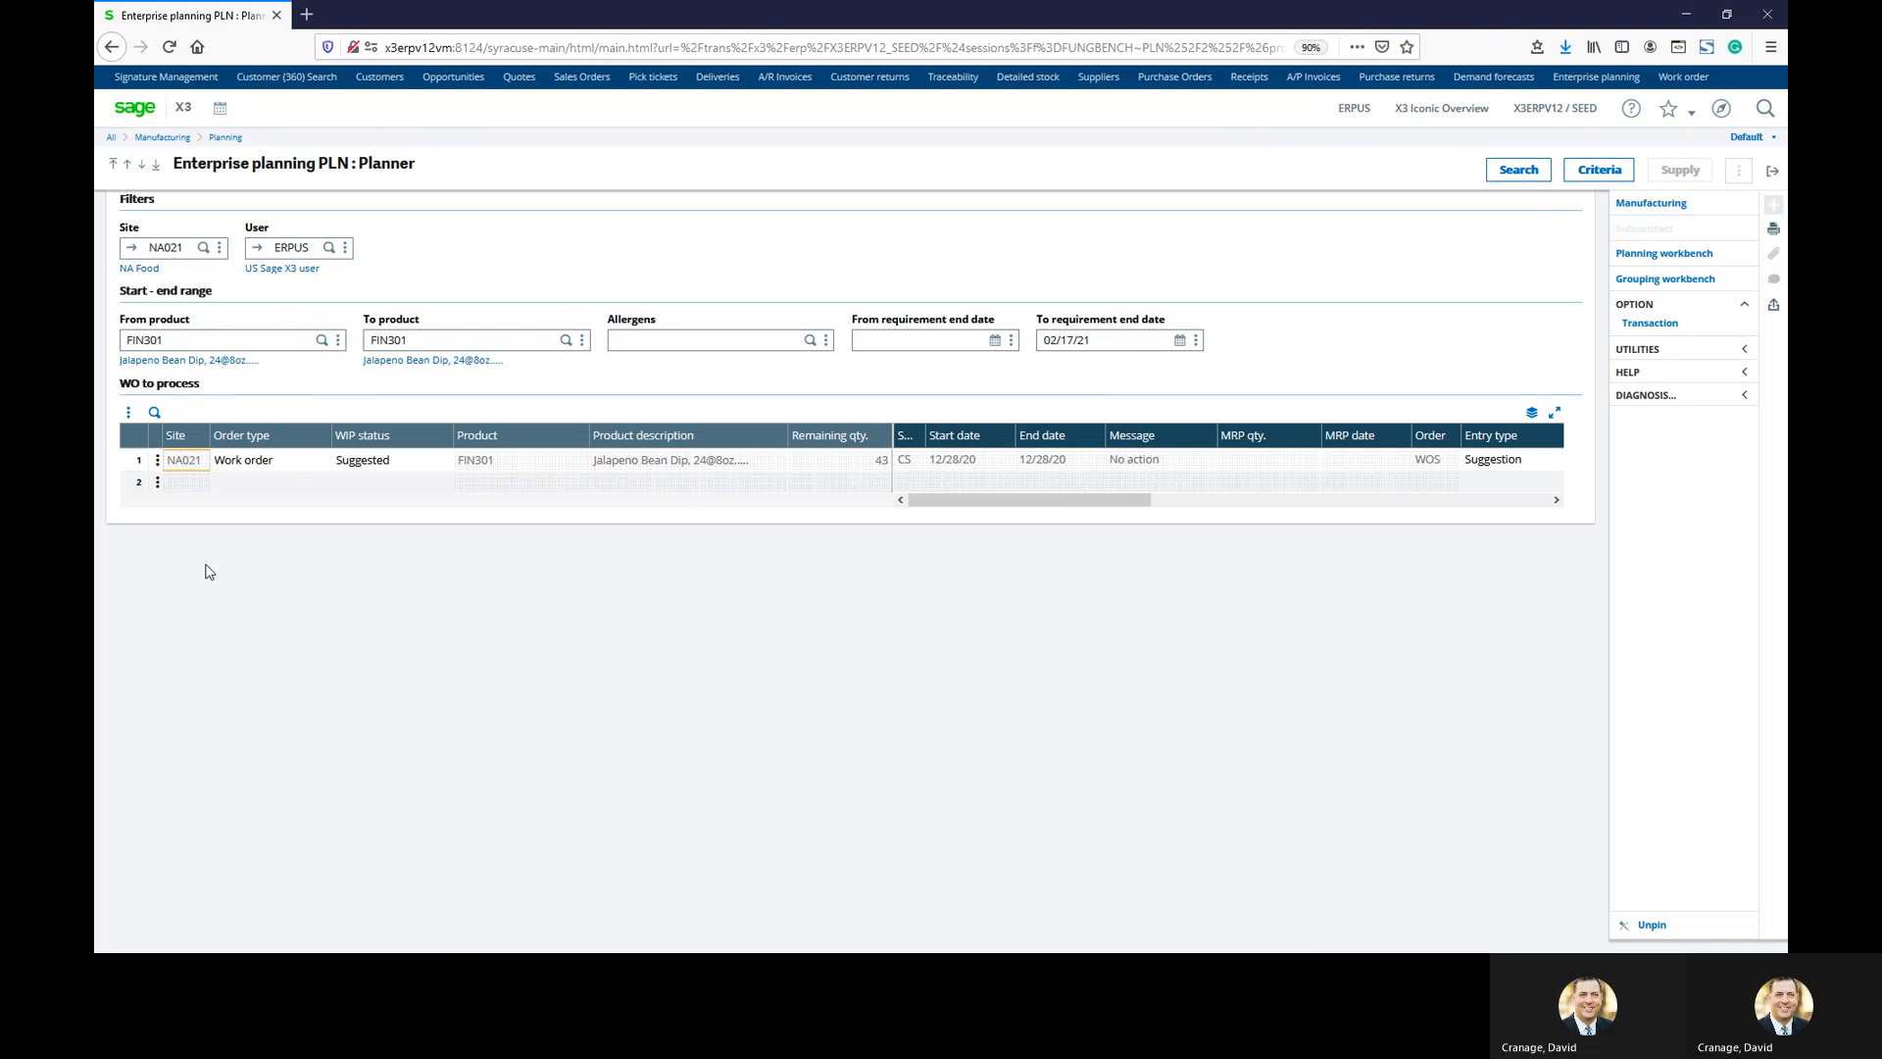
pyautogui.click(157, 460)
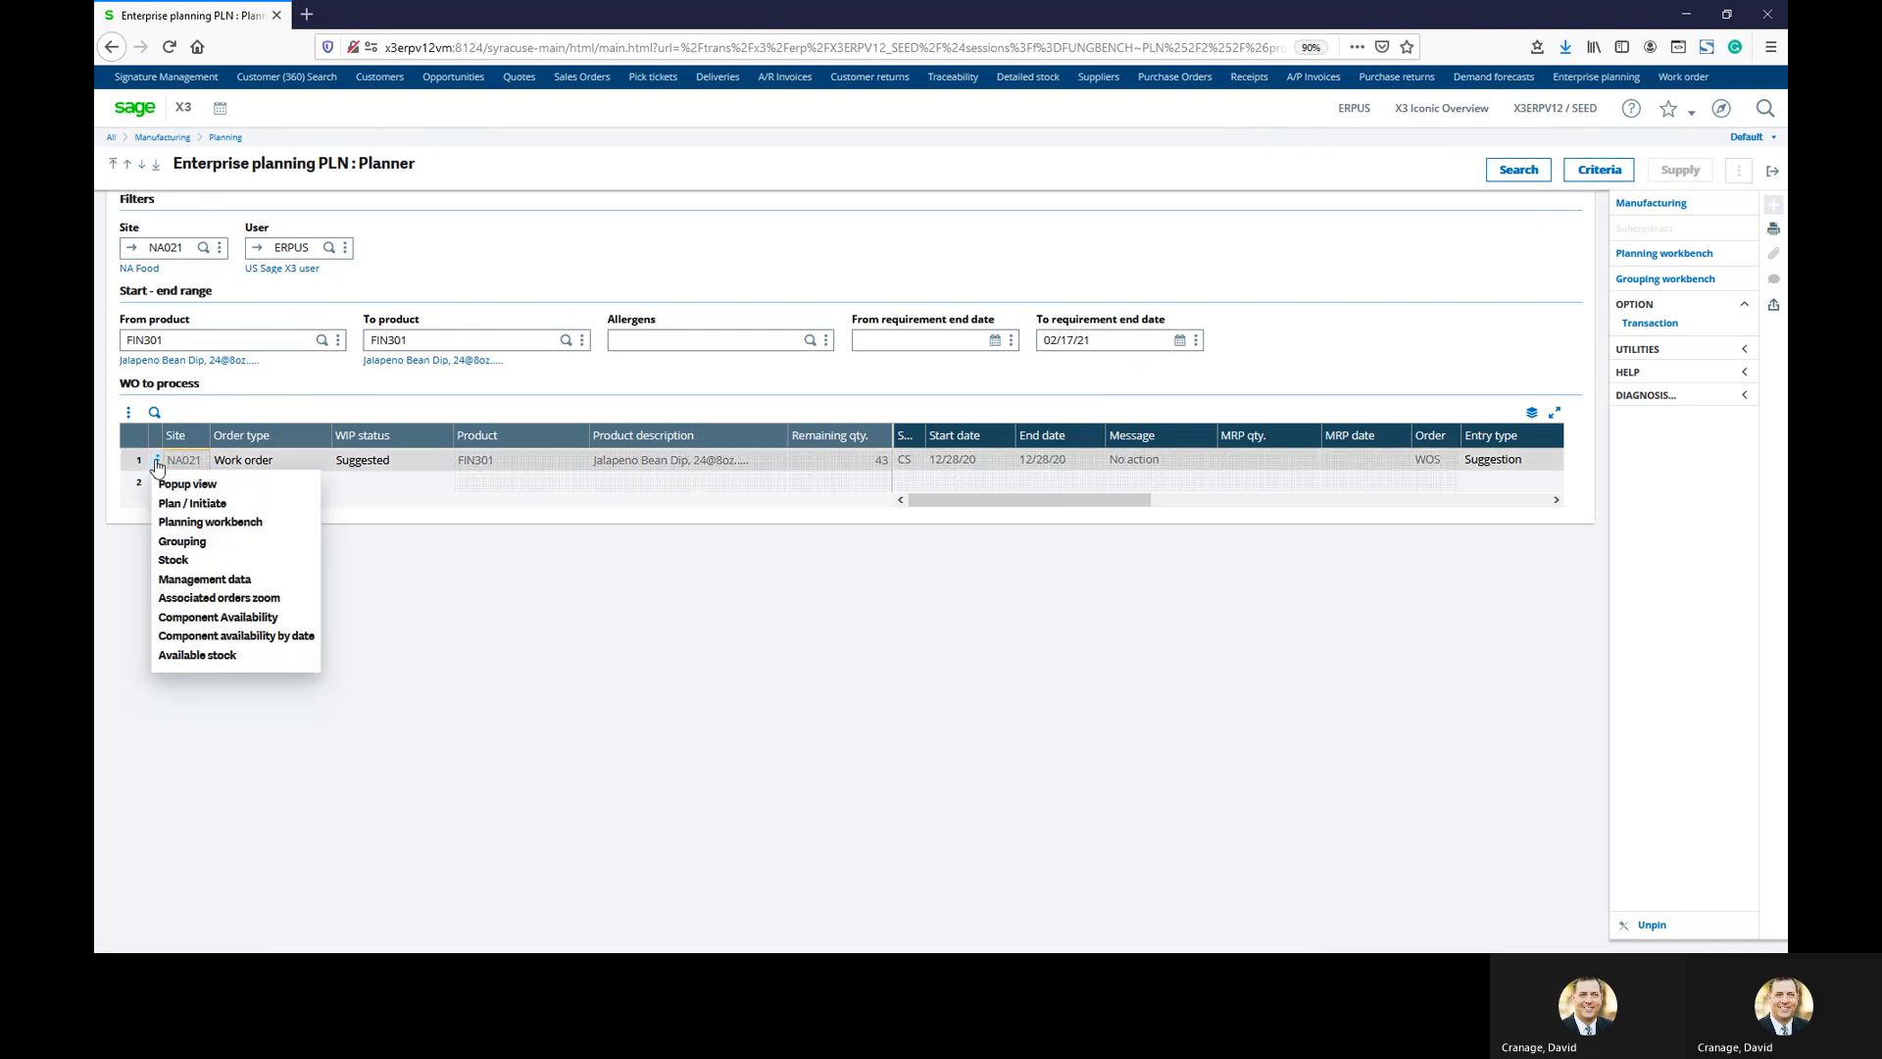
pyautogui.click(207, 507)
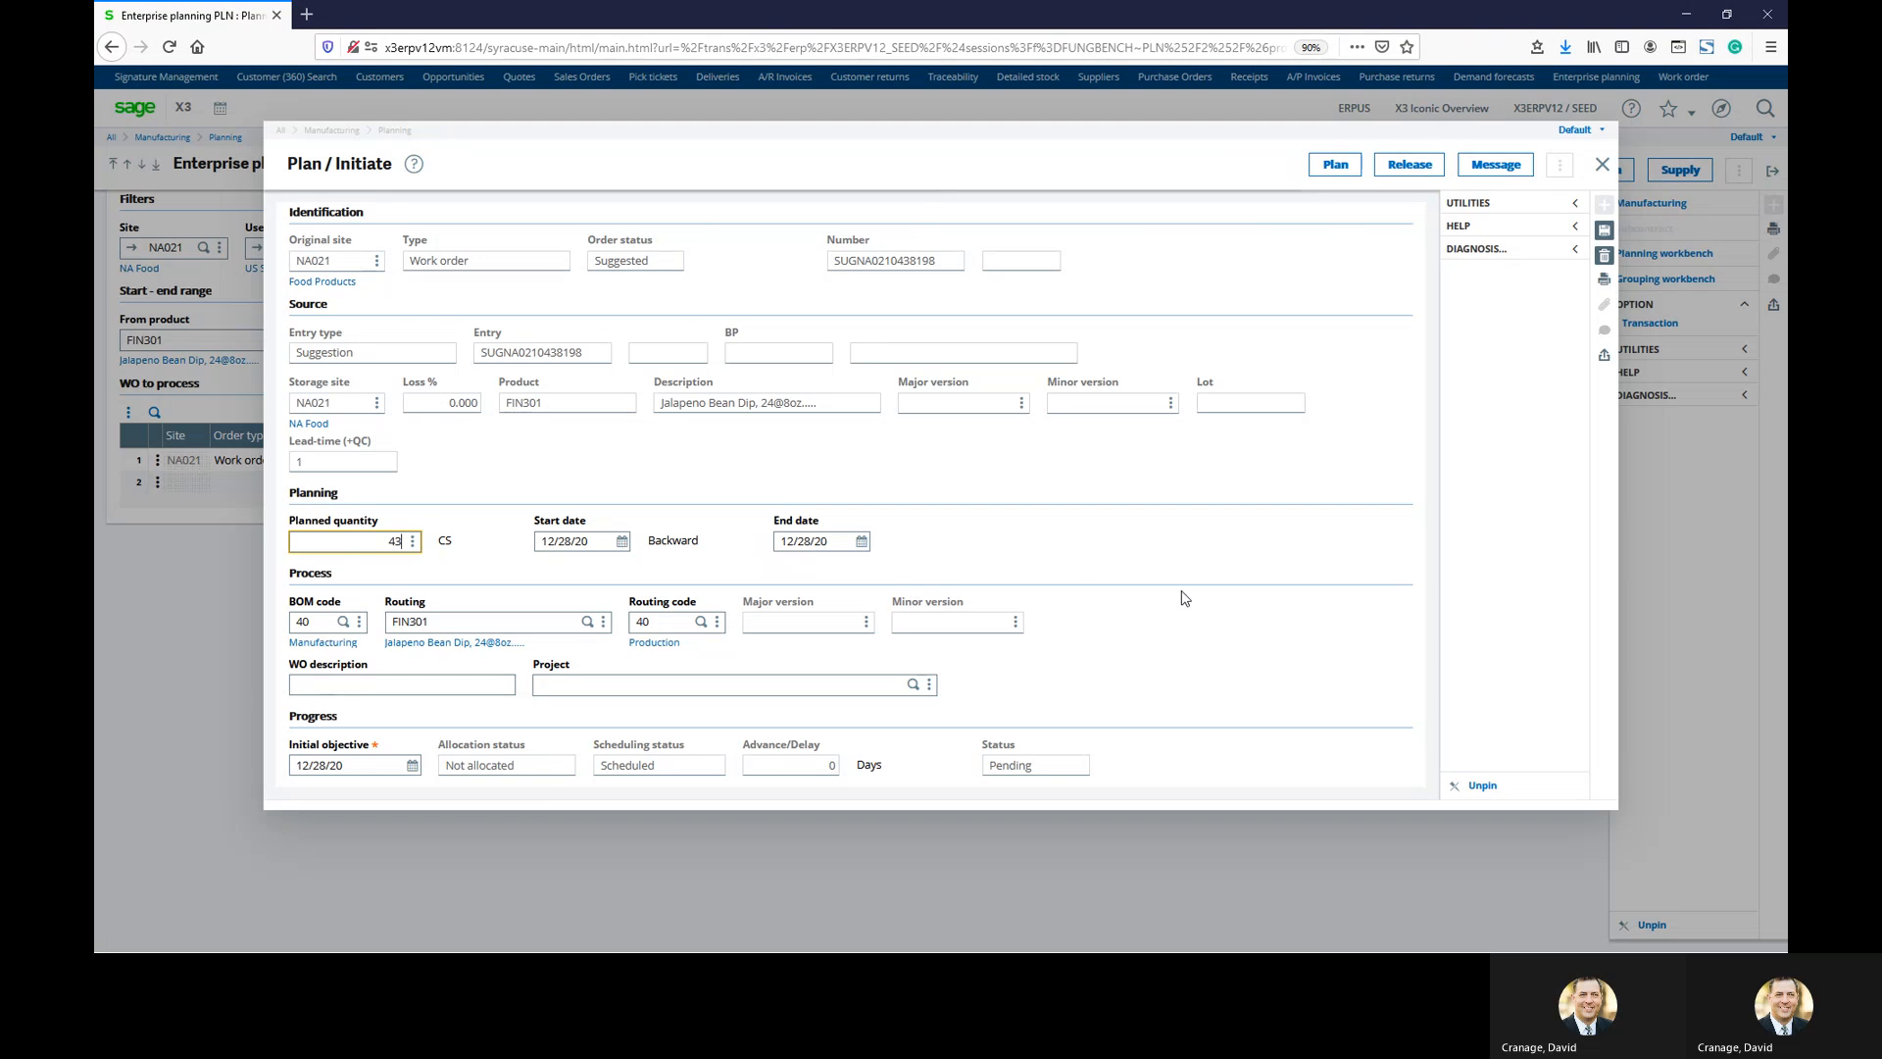
pyautogui.click(419, 688)
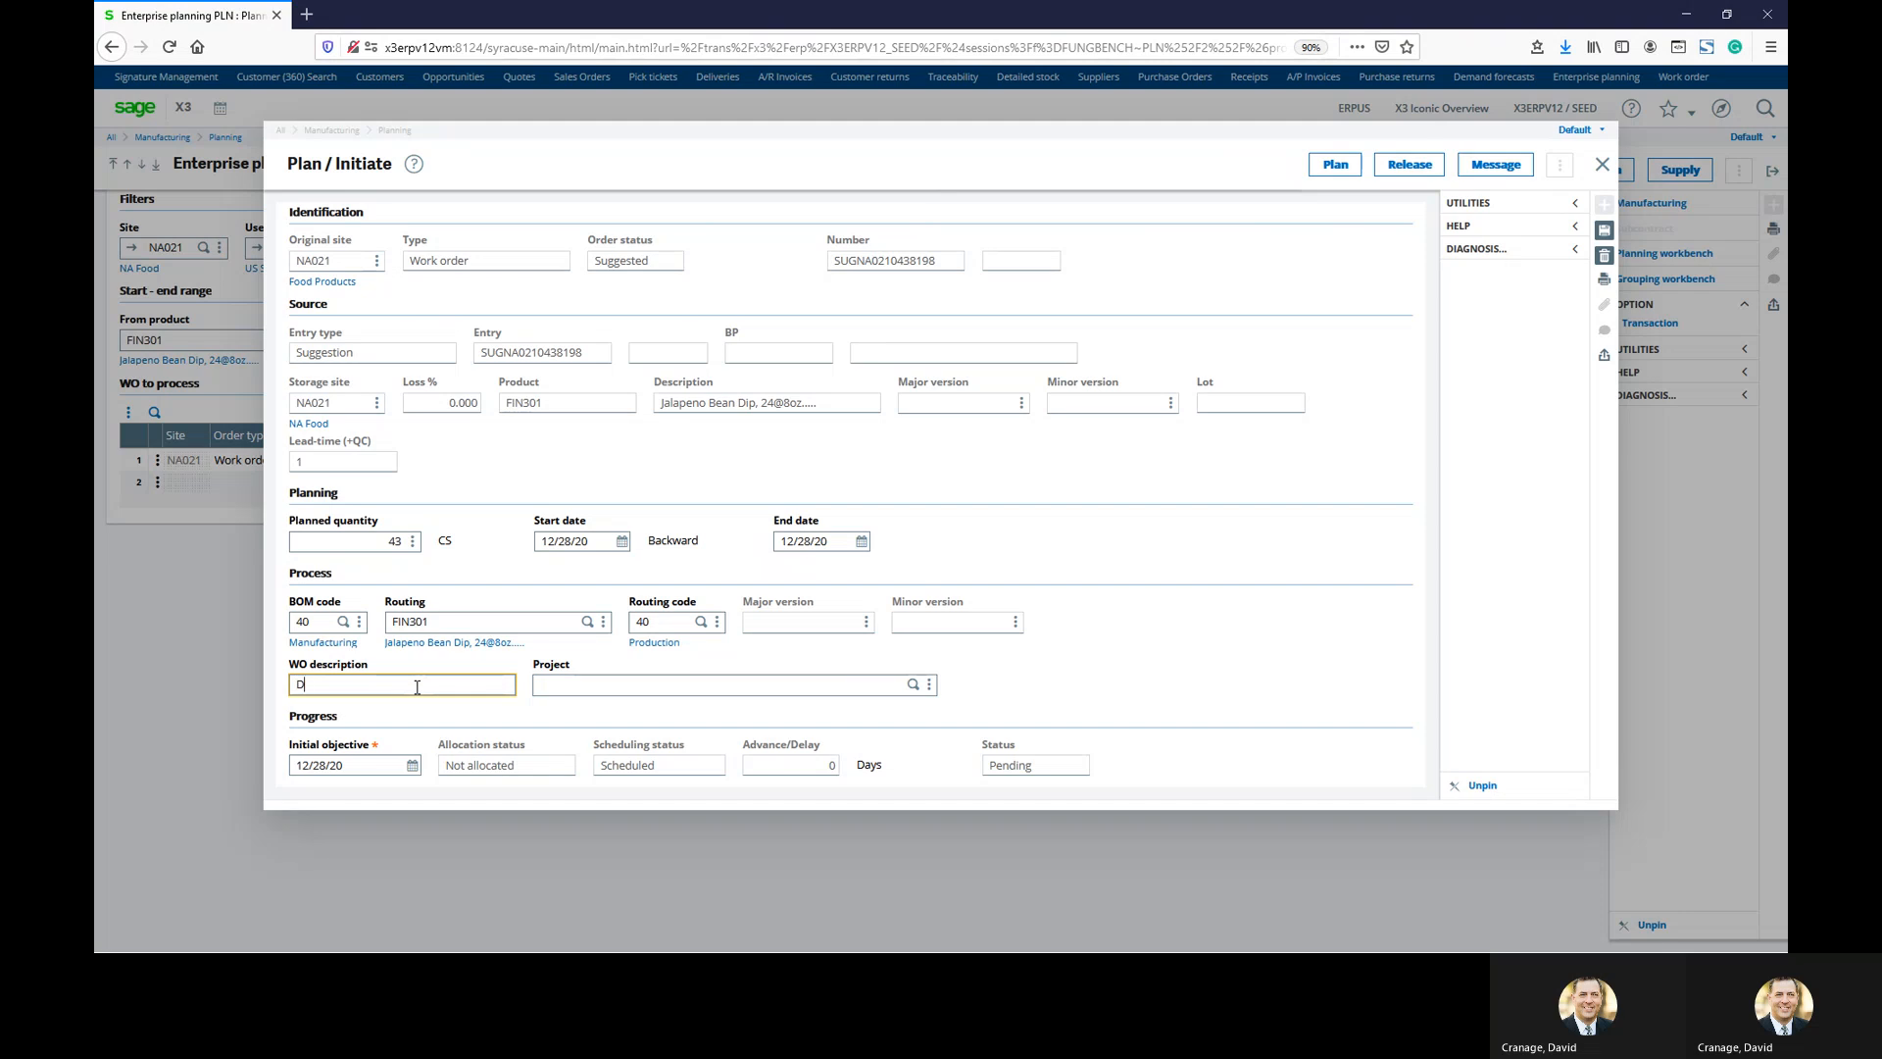
pyautogui.write("DC's 122320 Work Order")
pyautogui.press('Tab')
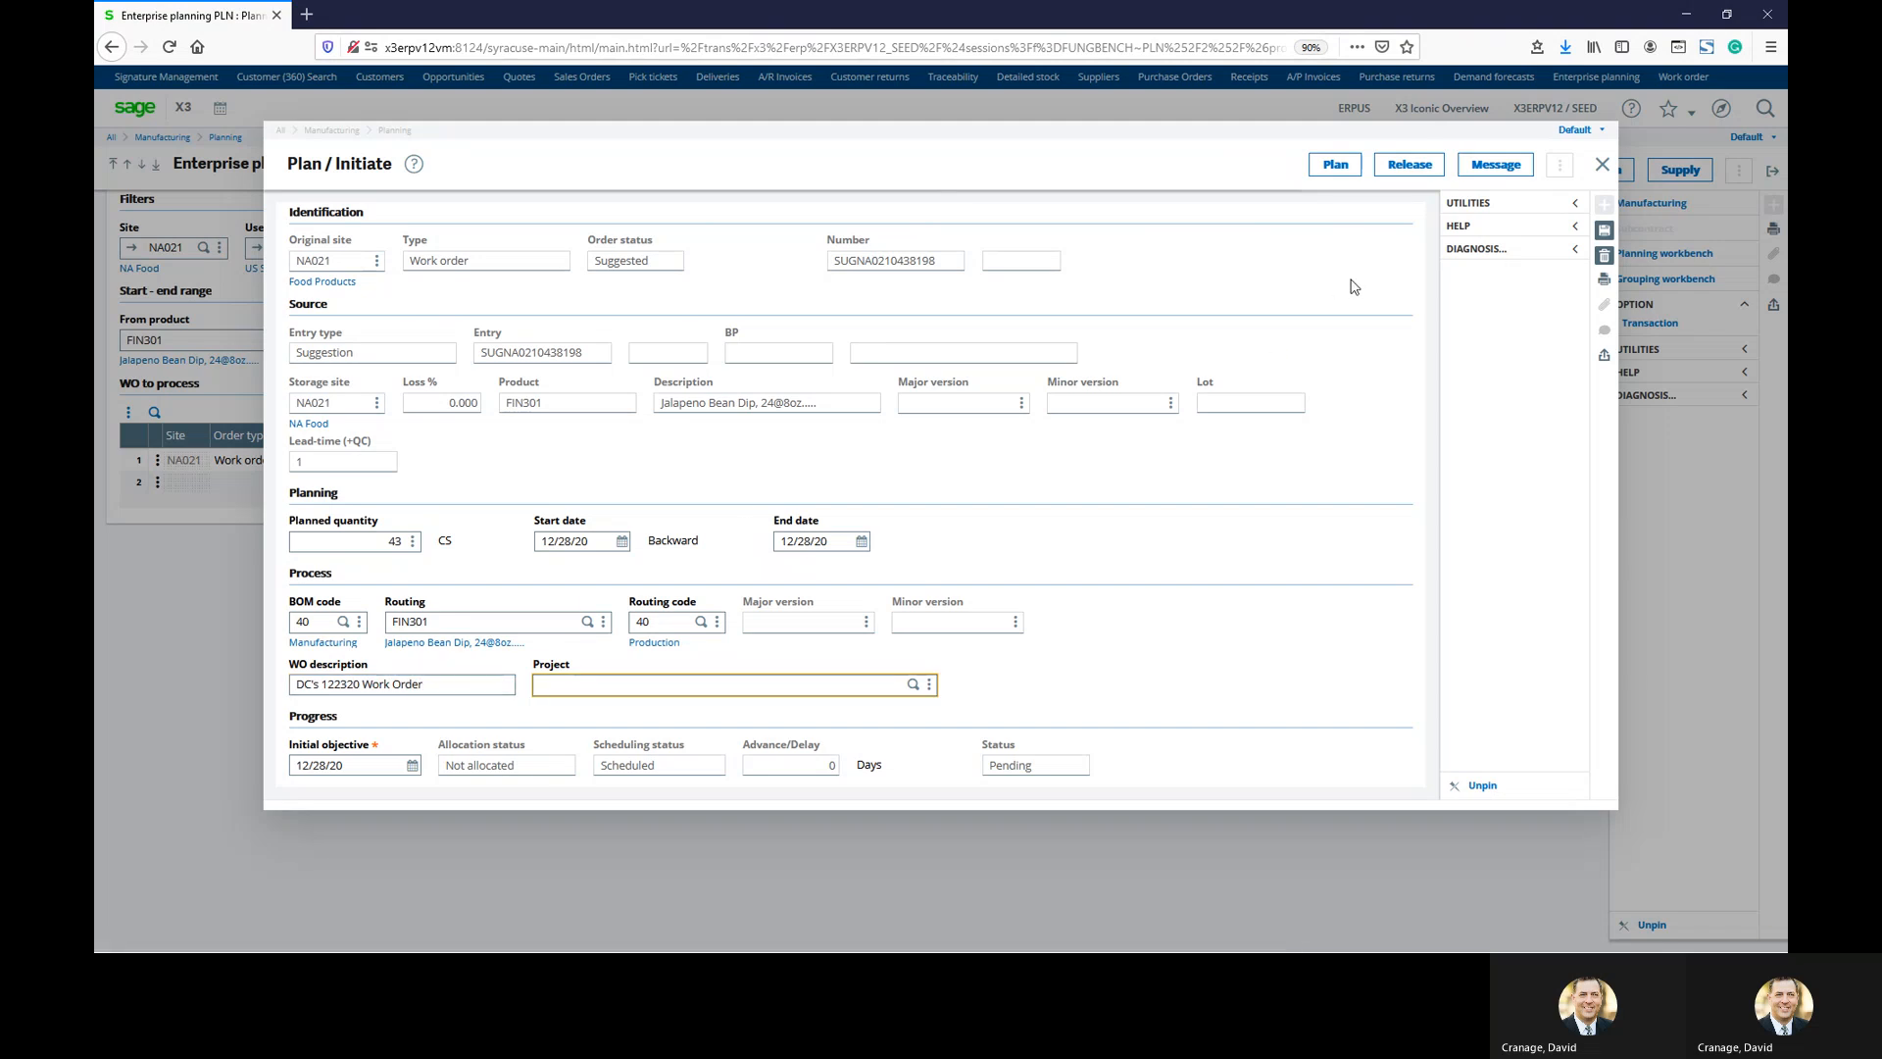
pyautogui.click(1409, 166)
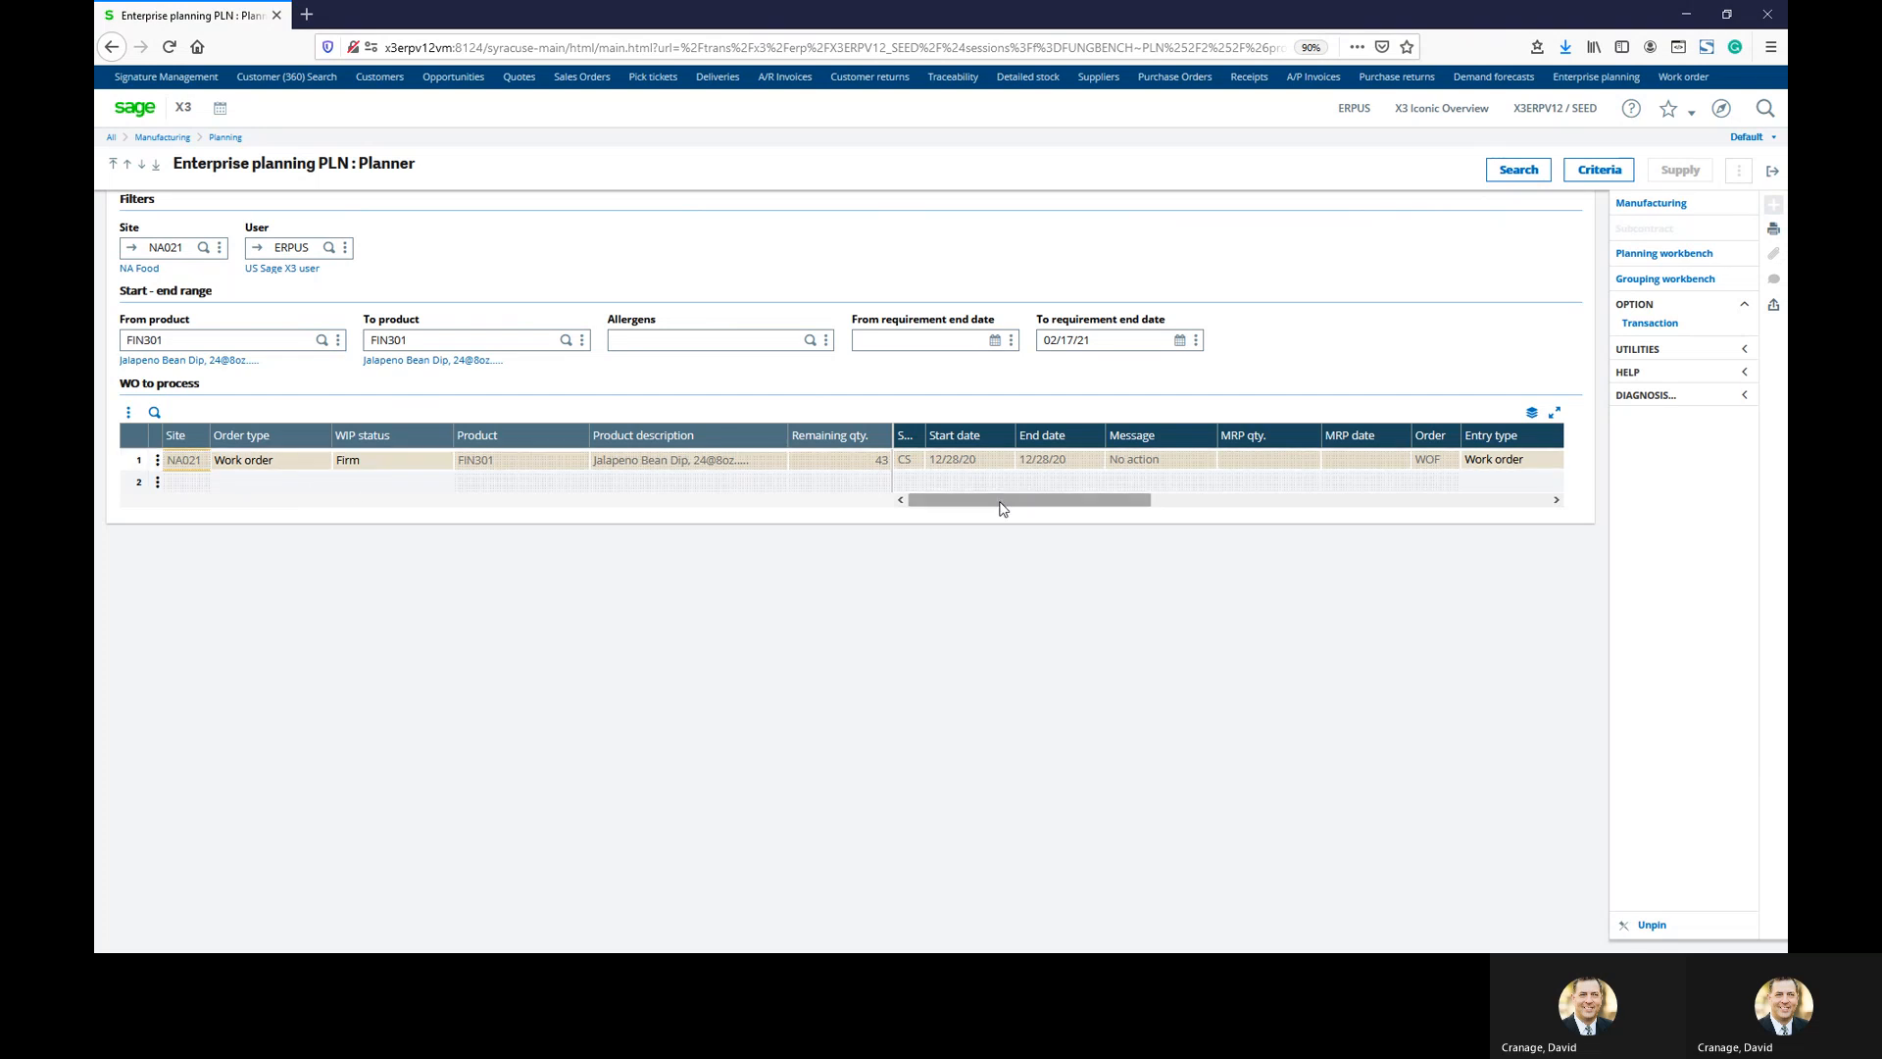
pyautogui.moveTo(1006, 501); pyautogui.dragTo(1145, 511)
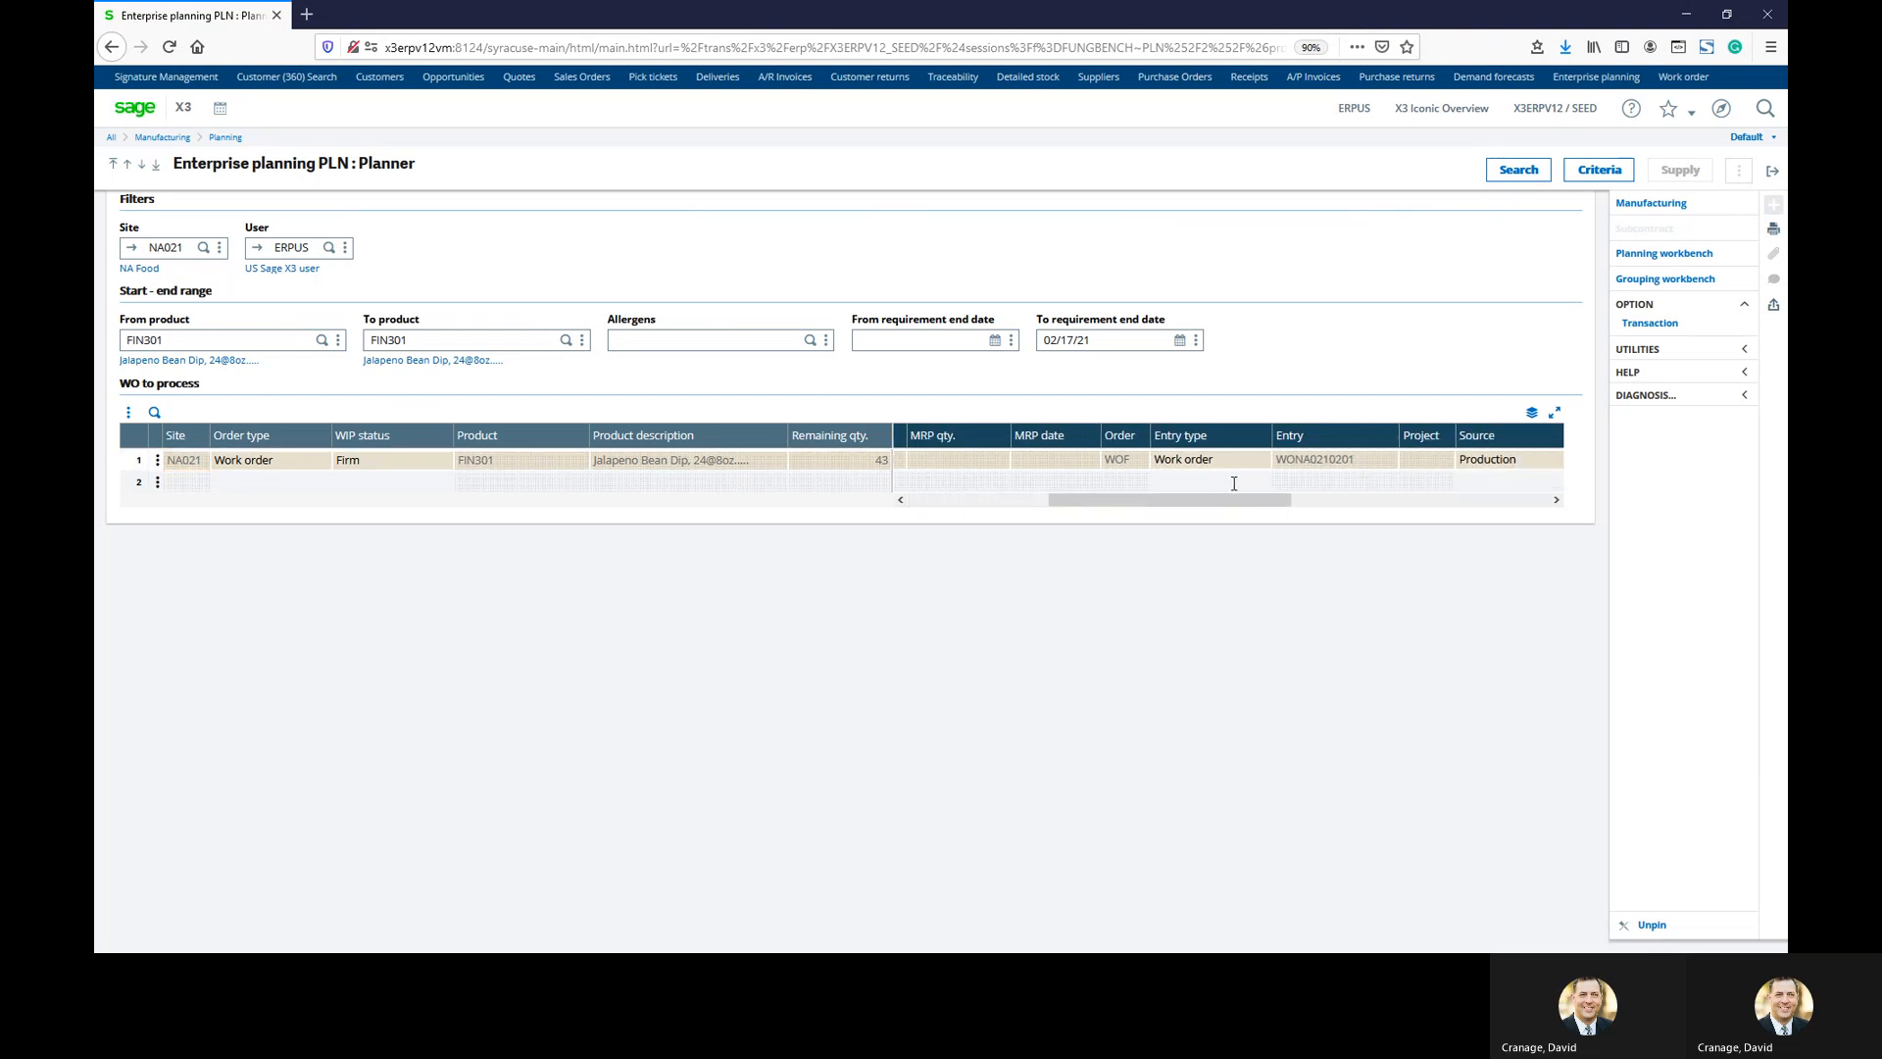
pyautogui.moveTo(1279, 501); pyautogui.dragTo(1517, 504)
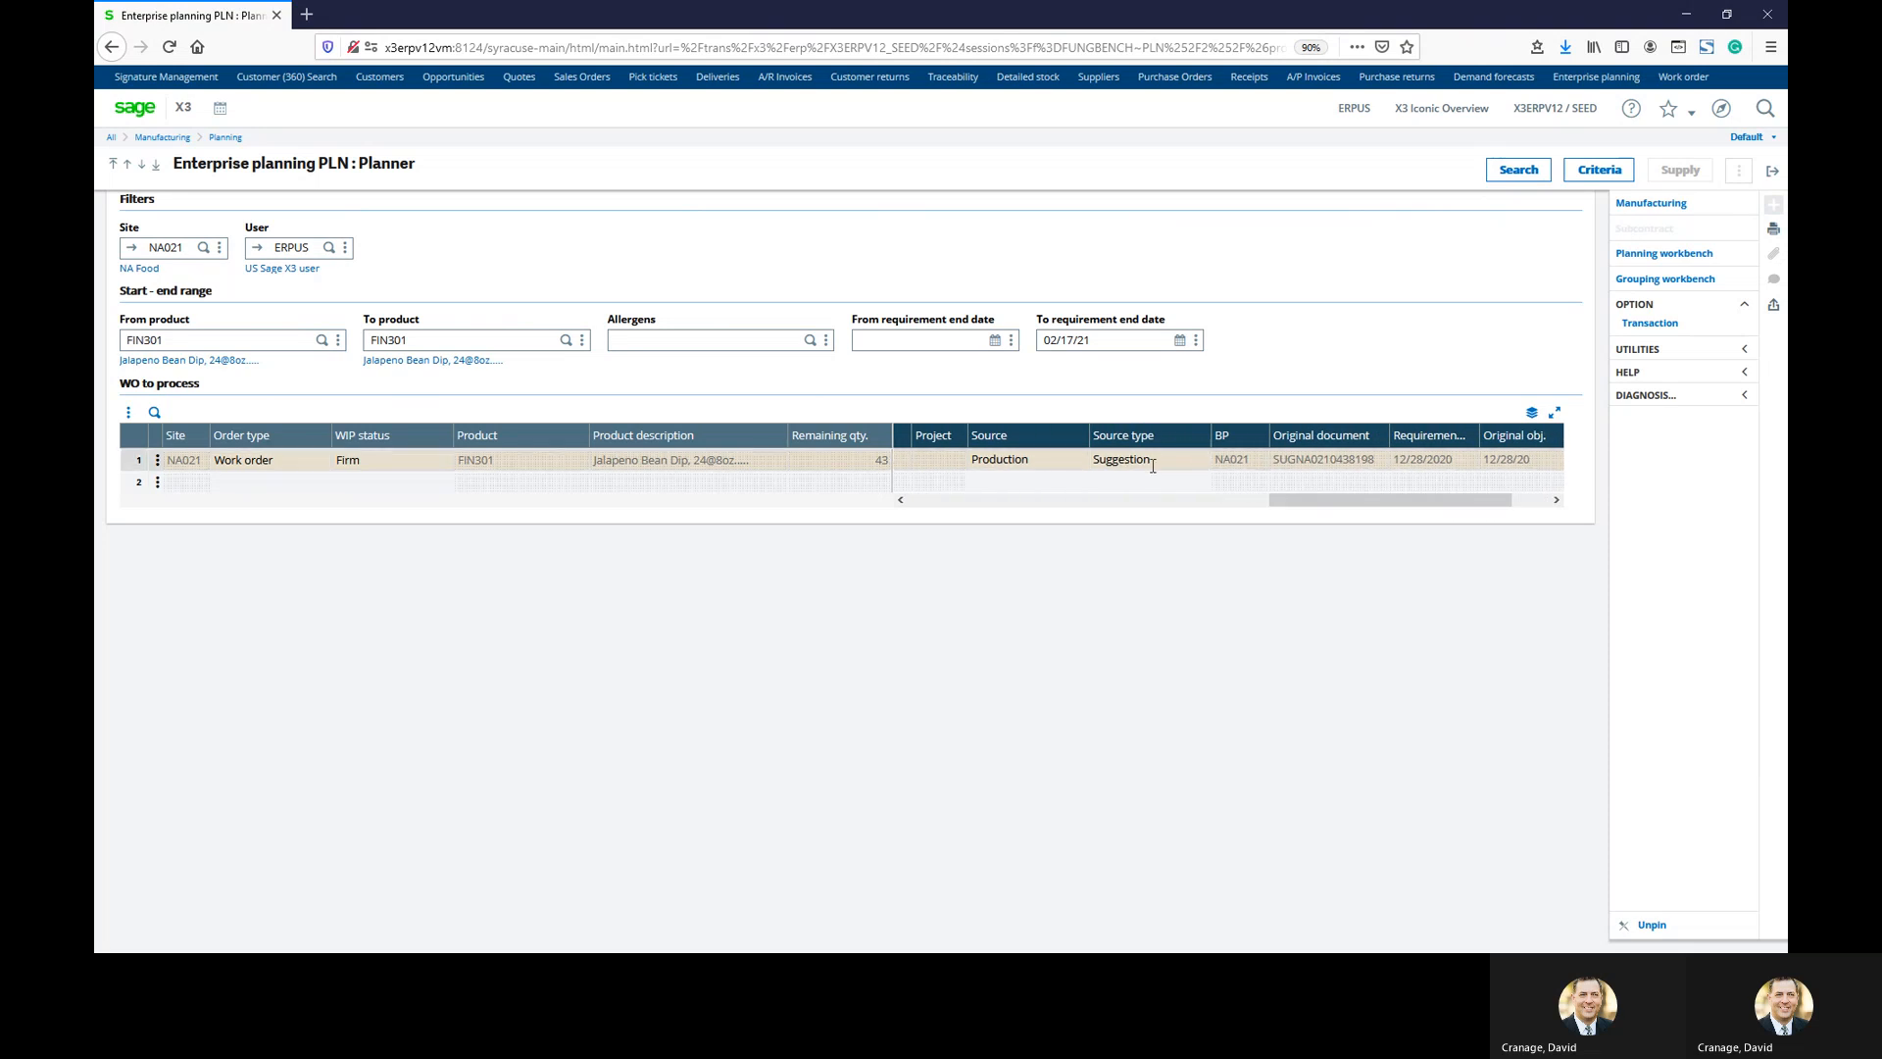
pyautogui.click(1275, 460)
pyautogui.moveTo(1377, 459); pyautogui.dragTo(1278, 460)
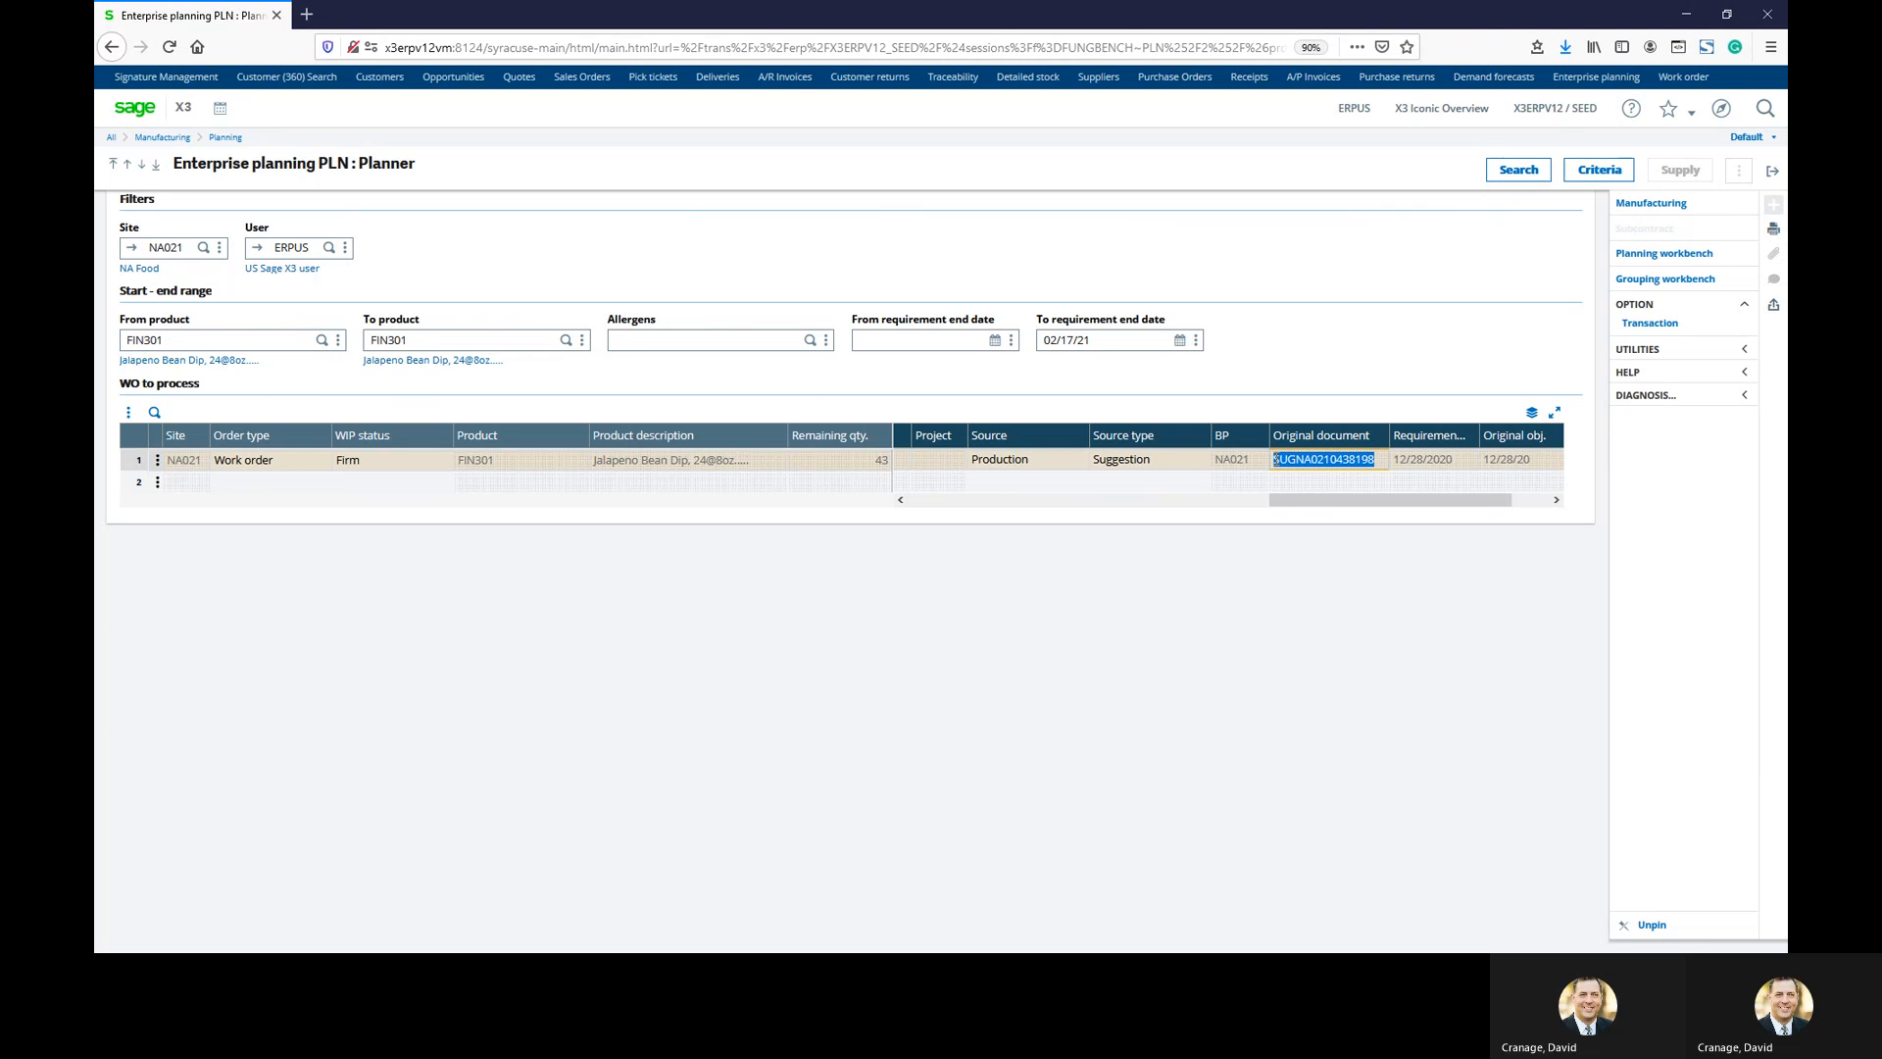
pyautogui.click(1296, 504)
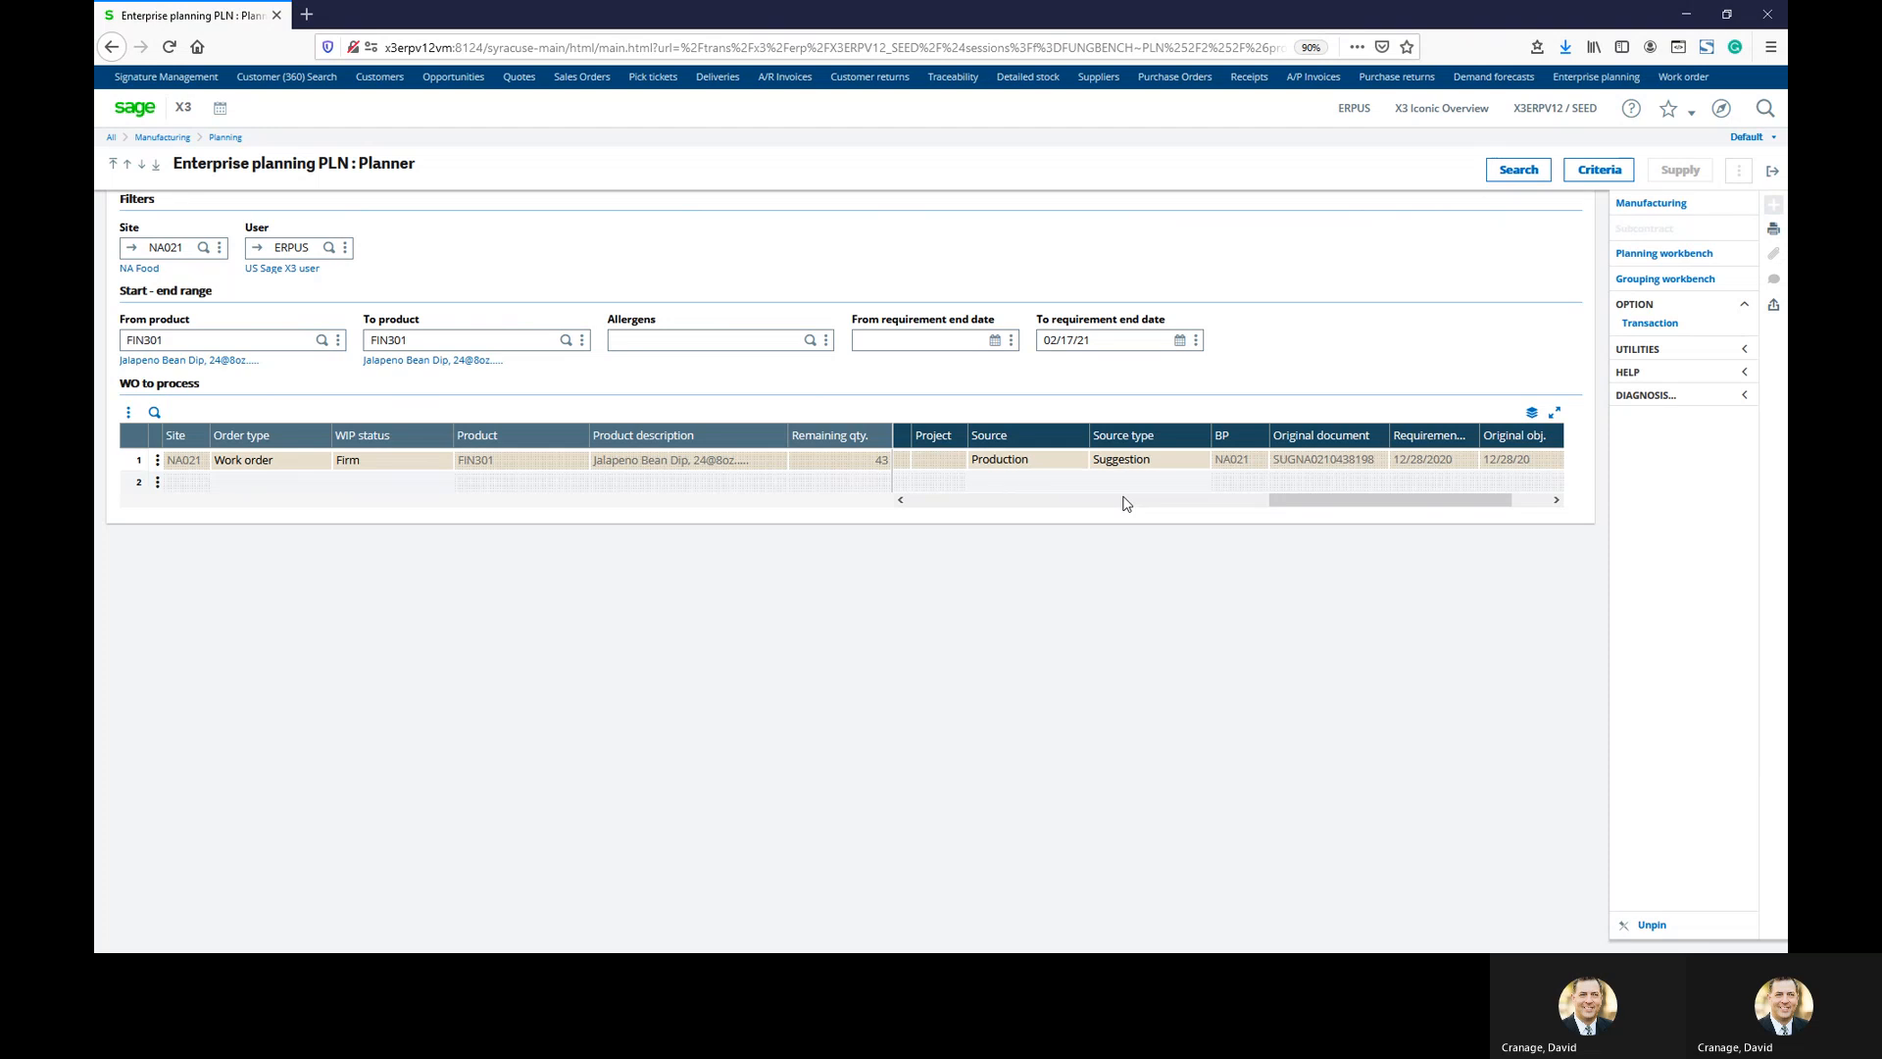
# Exit the Planner back to the My Fast Start Demo landing page
pyautogui.click(1772, 171)
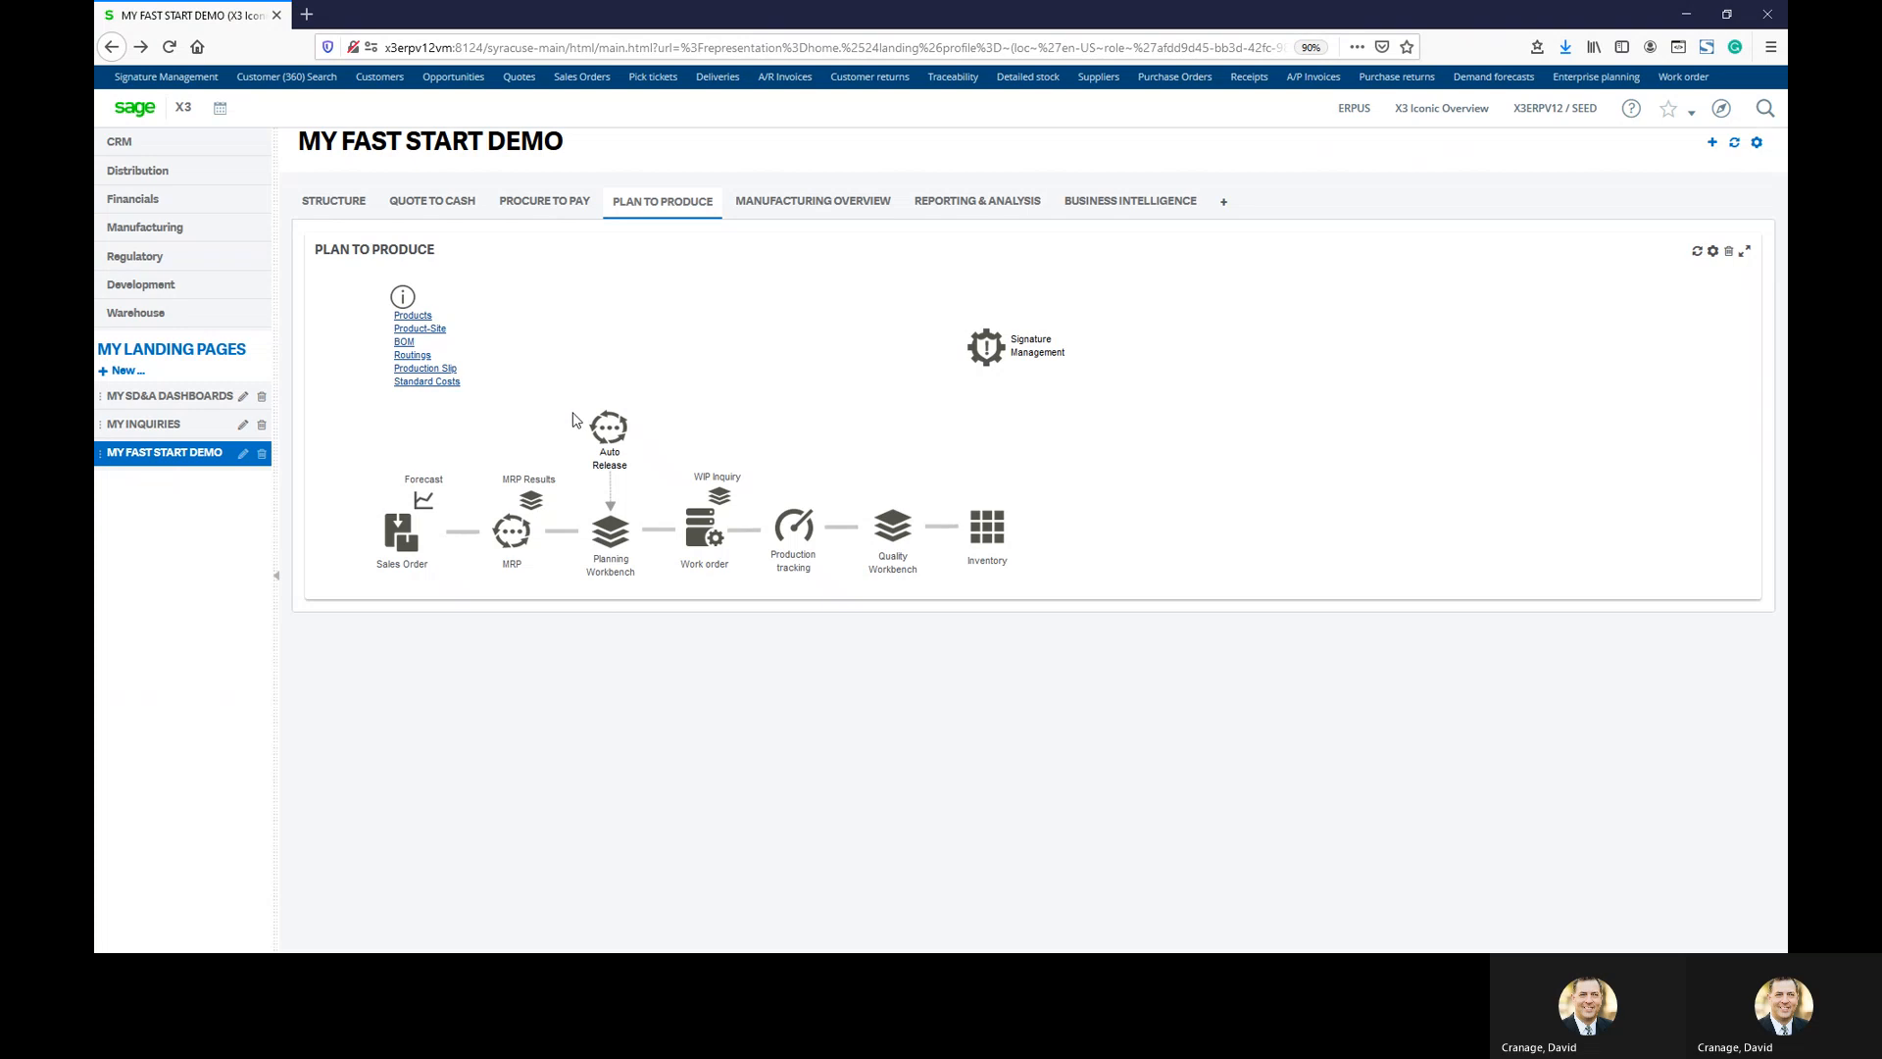
# Open Work orders, filter to today's, and select NA021 order WONA0210201
pyautogui.click(702, 531)
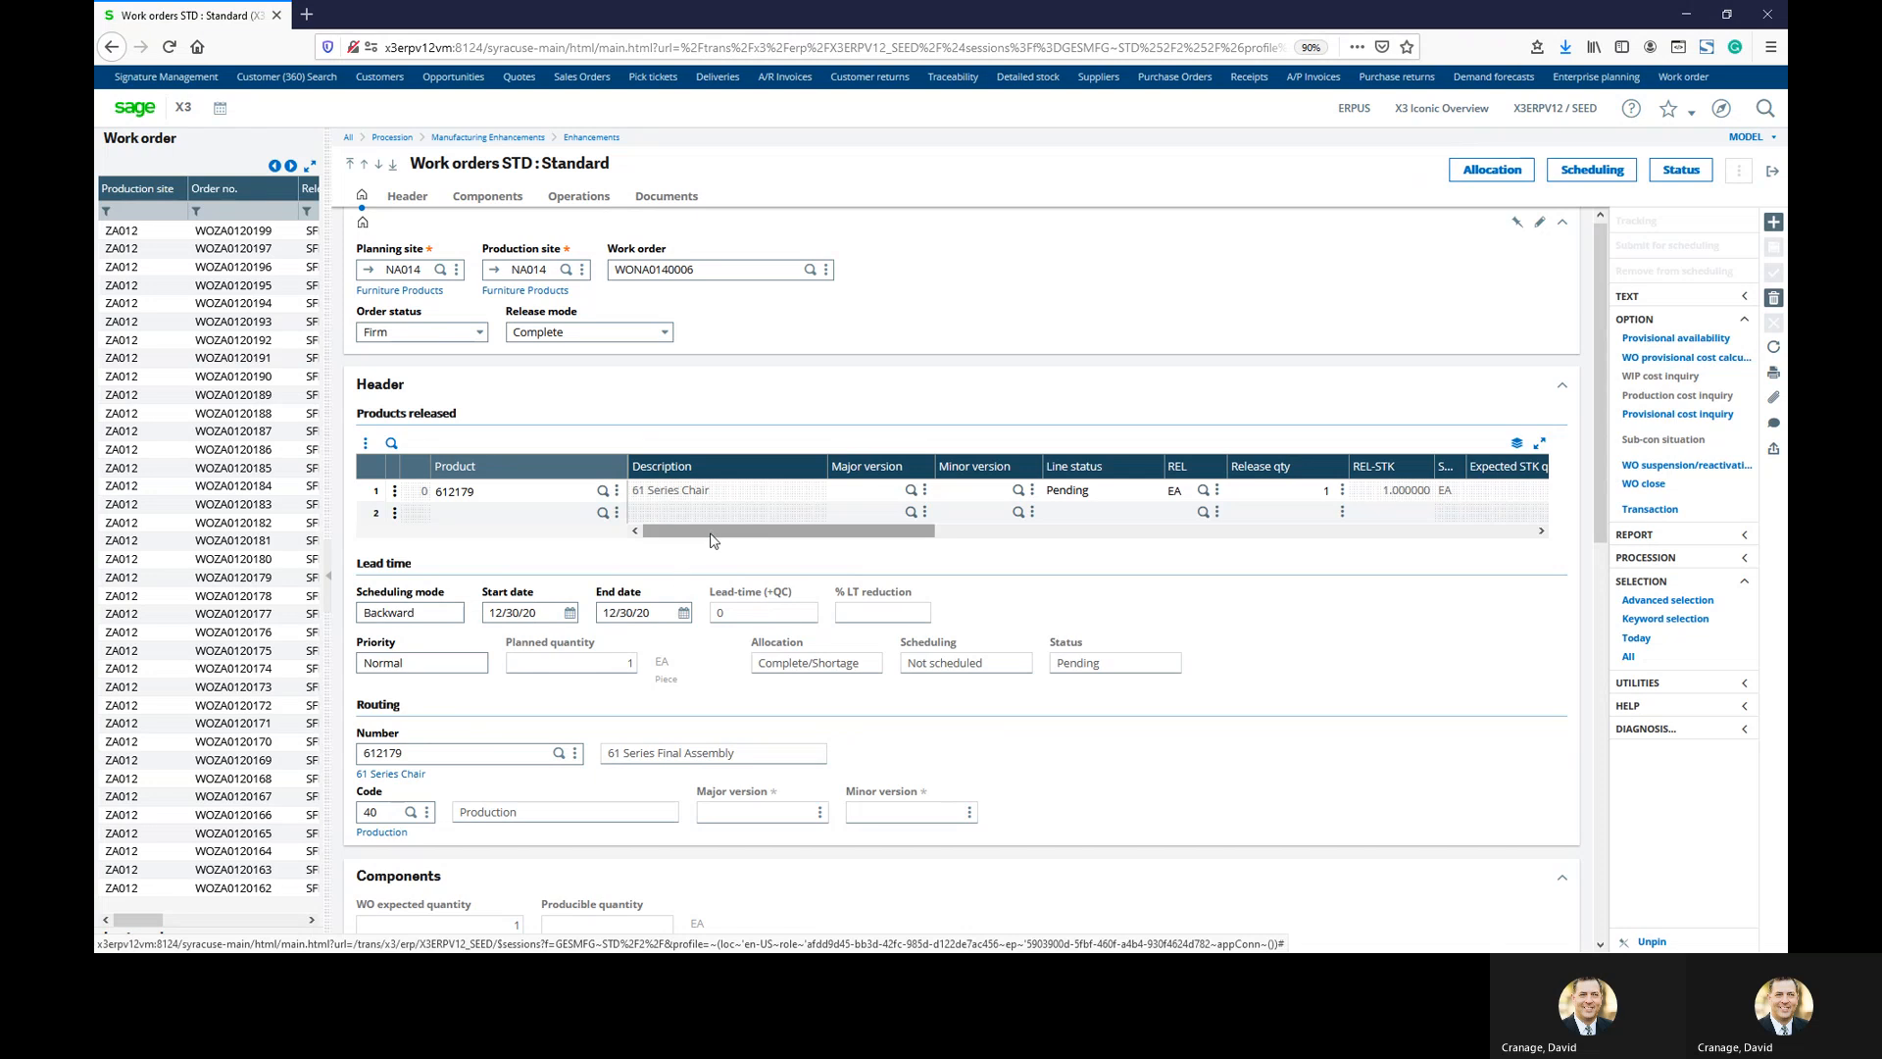
pyautogui.click(1642, 640)
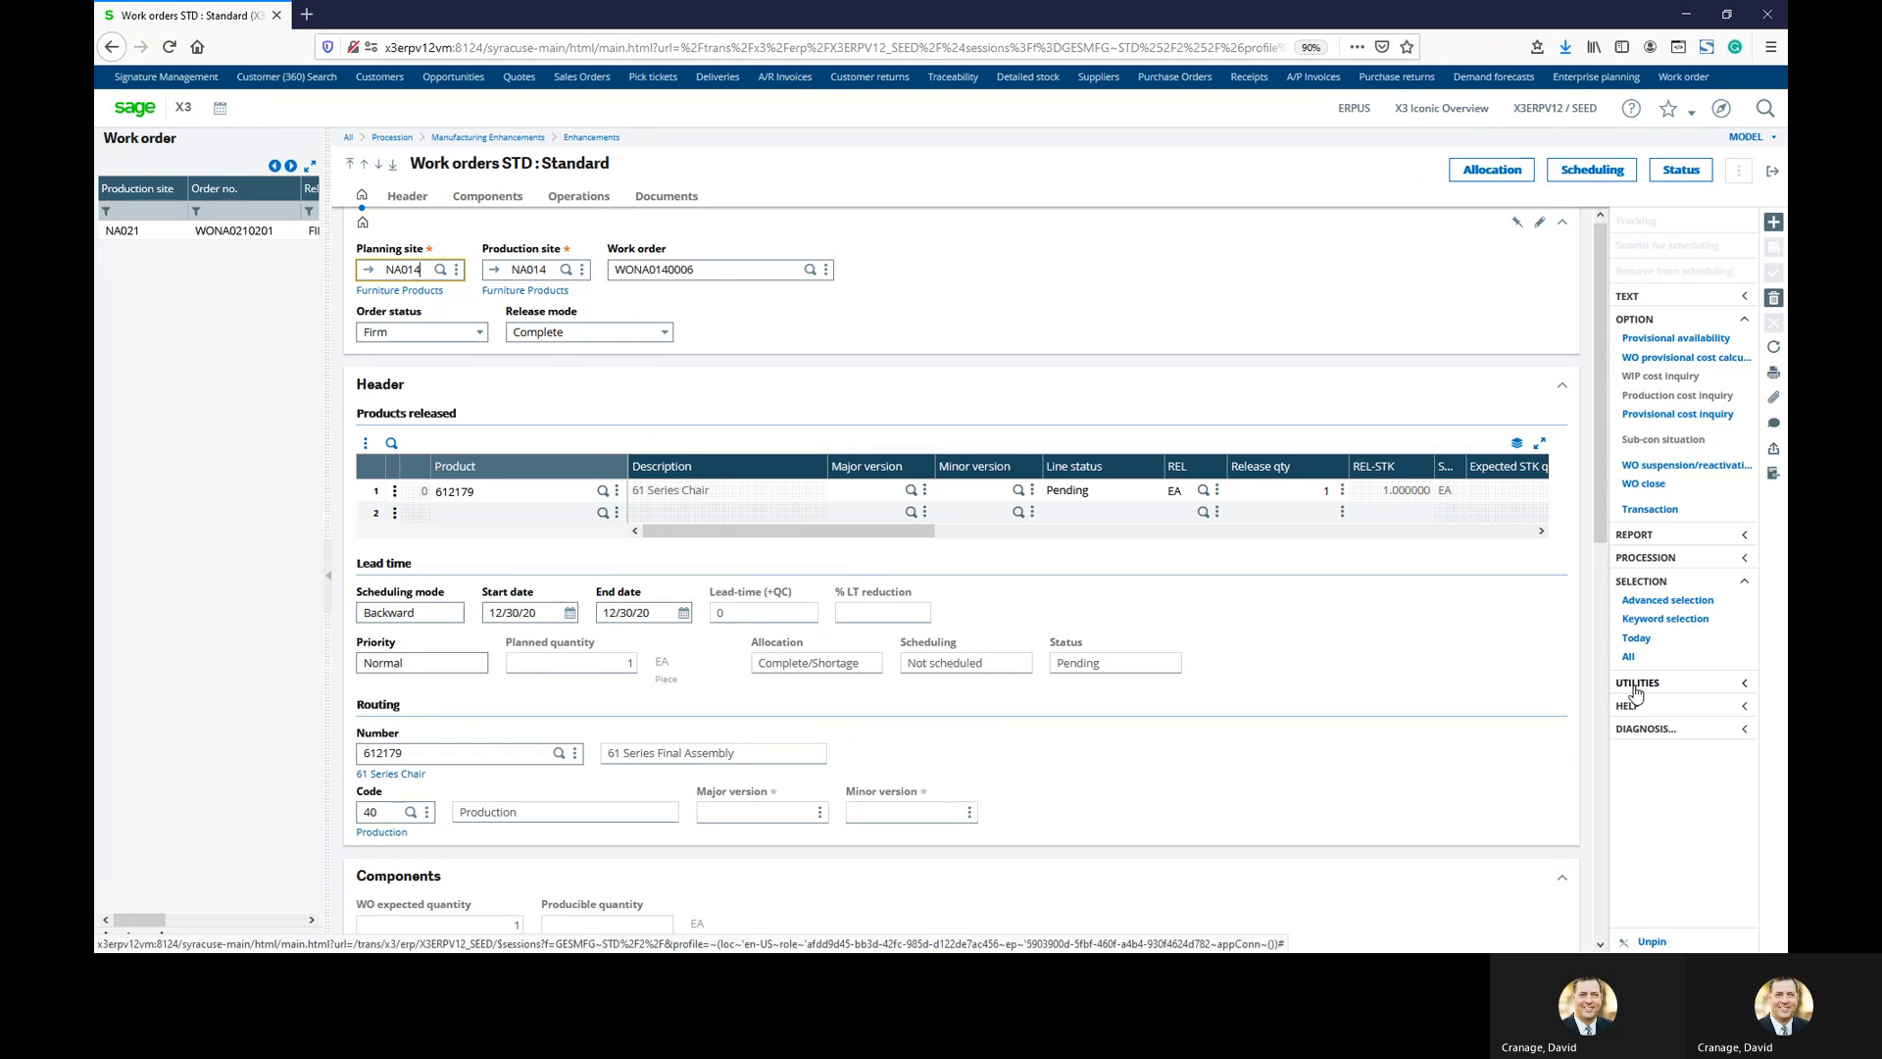
pyautogui.click(145, 232)
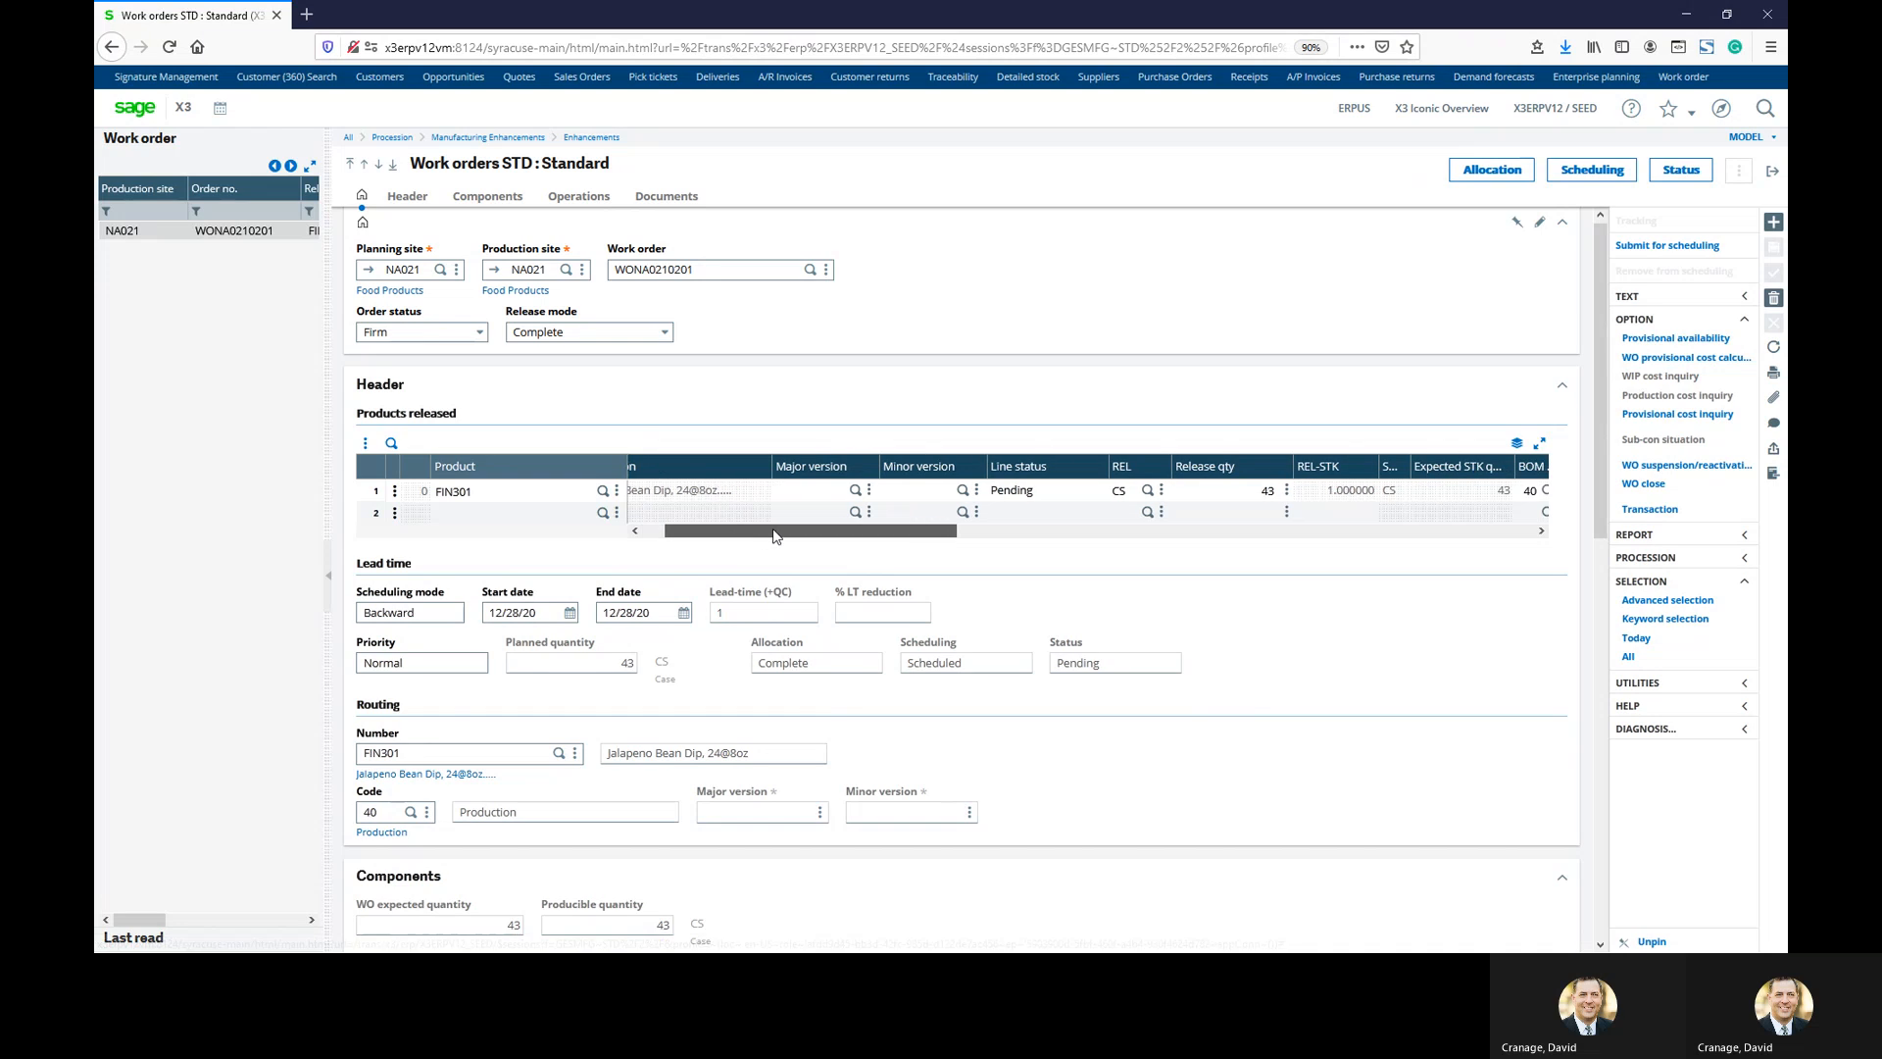
pyautogui.moveTo(754, 531); pyautogui.dragTo(812, 538)
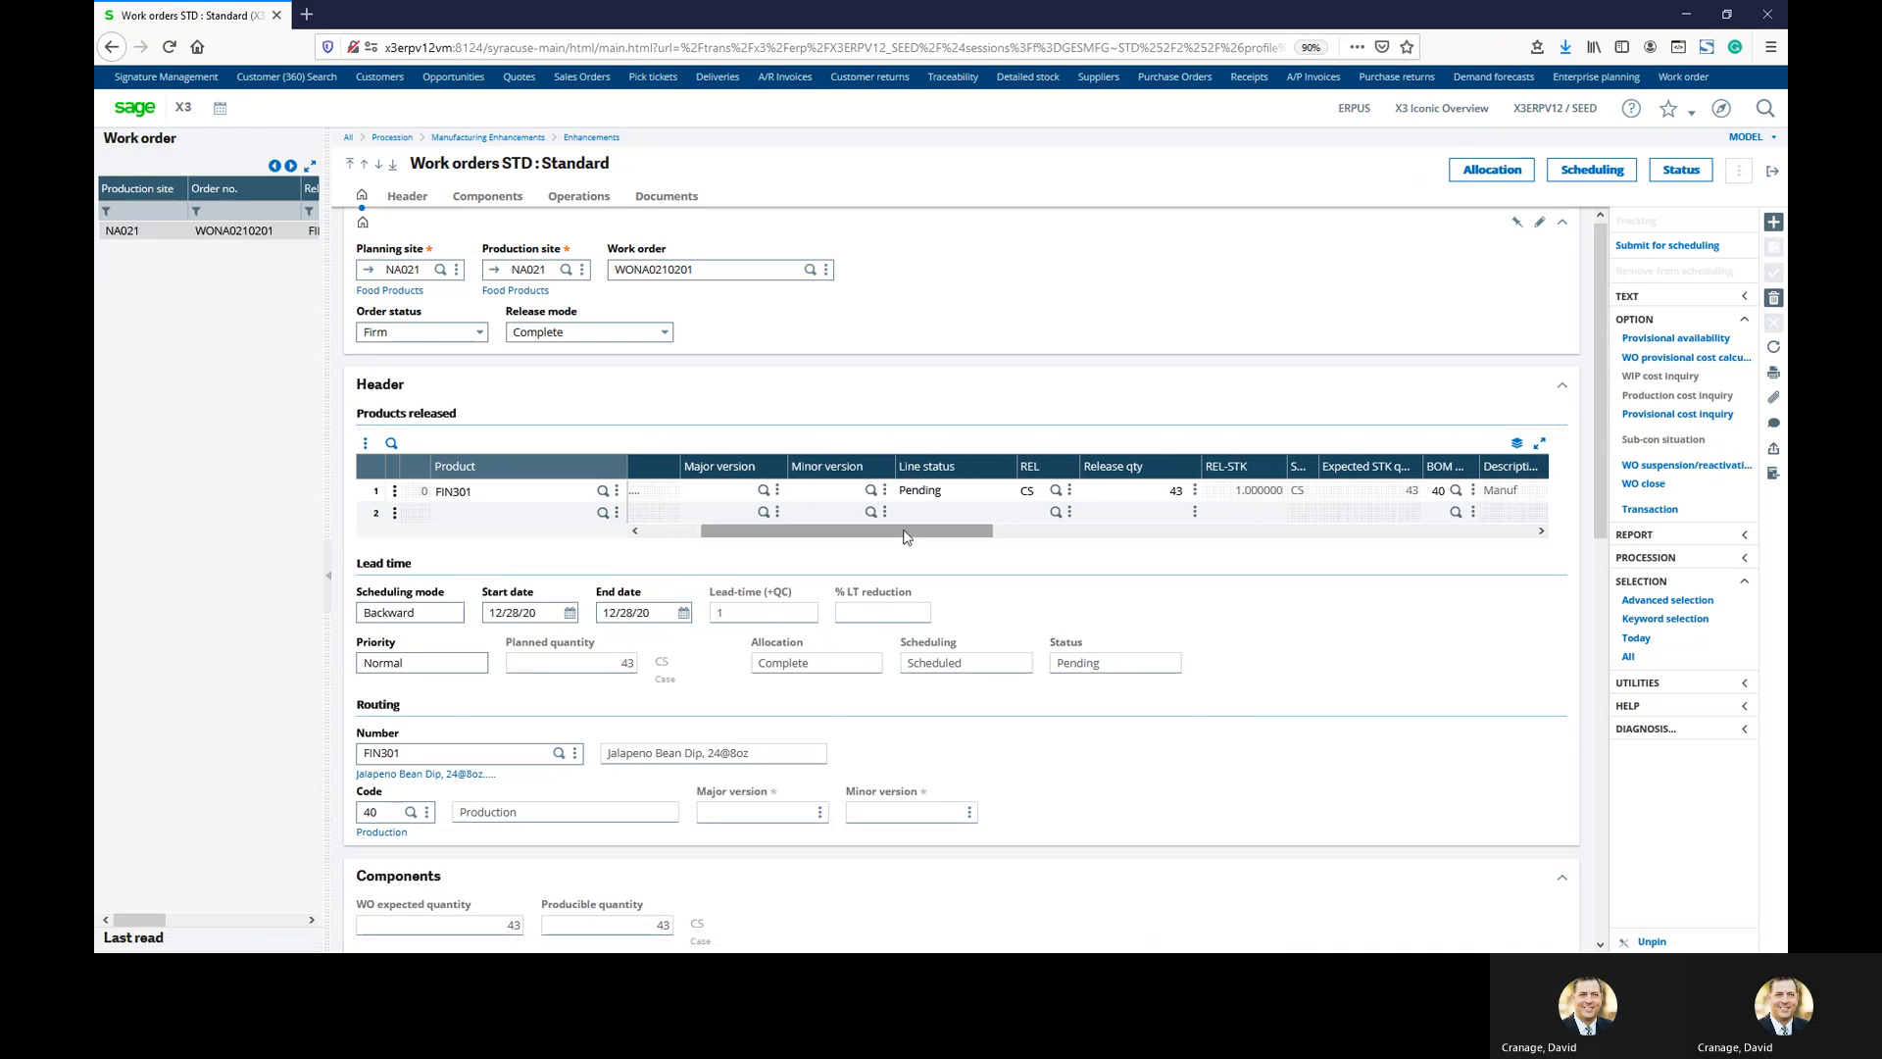
pyautogui.moveTo(907, 534); pyautogui.dragTo(975, 537)
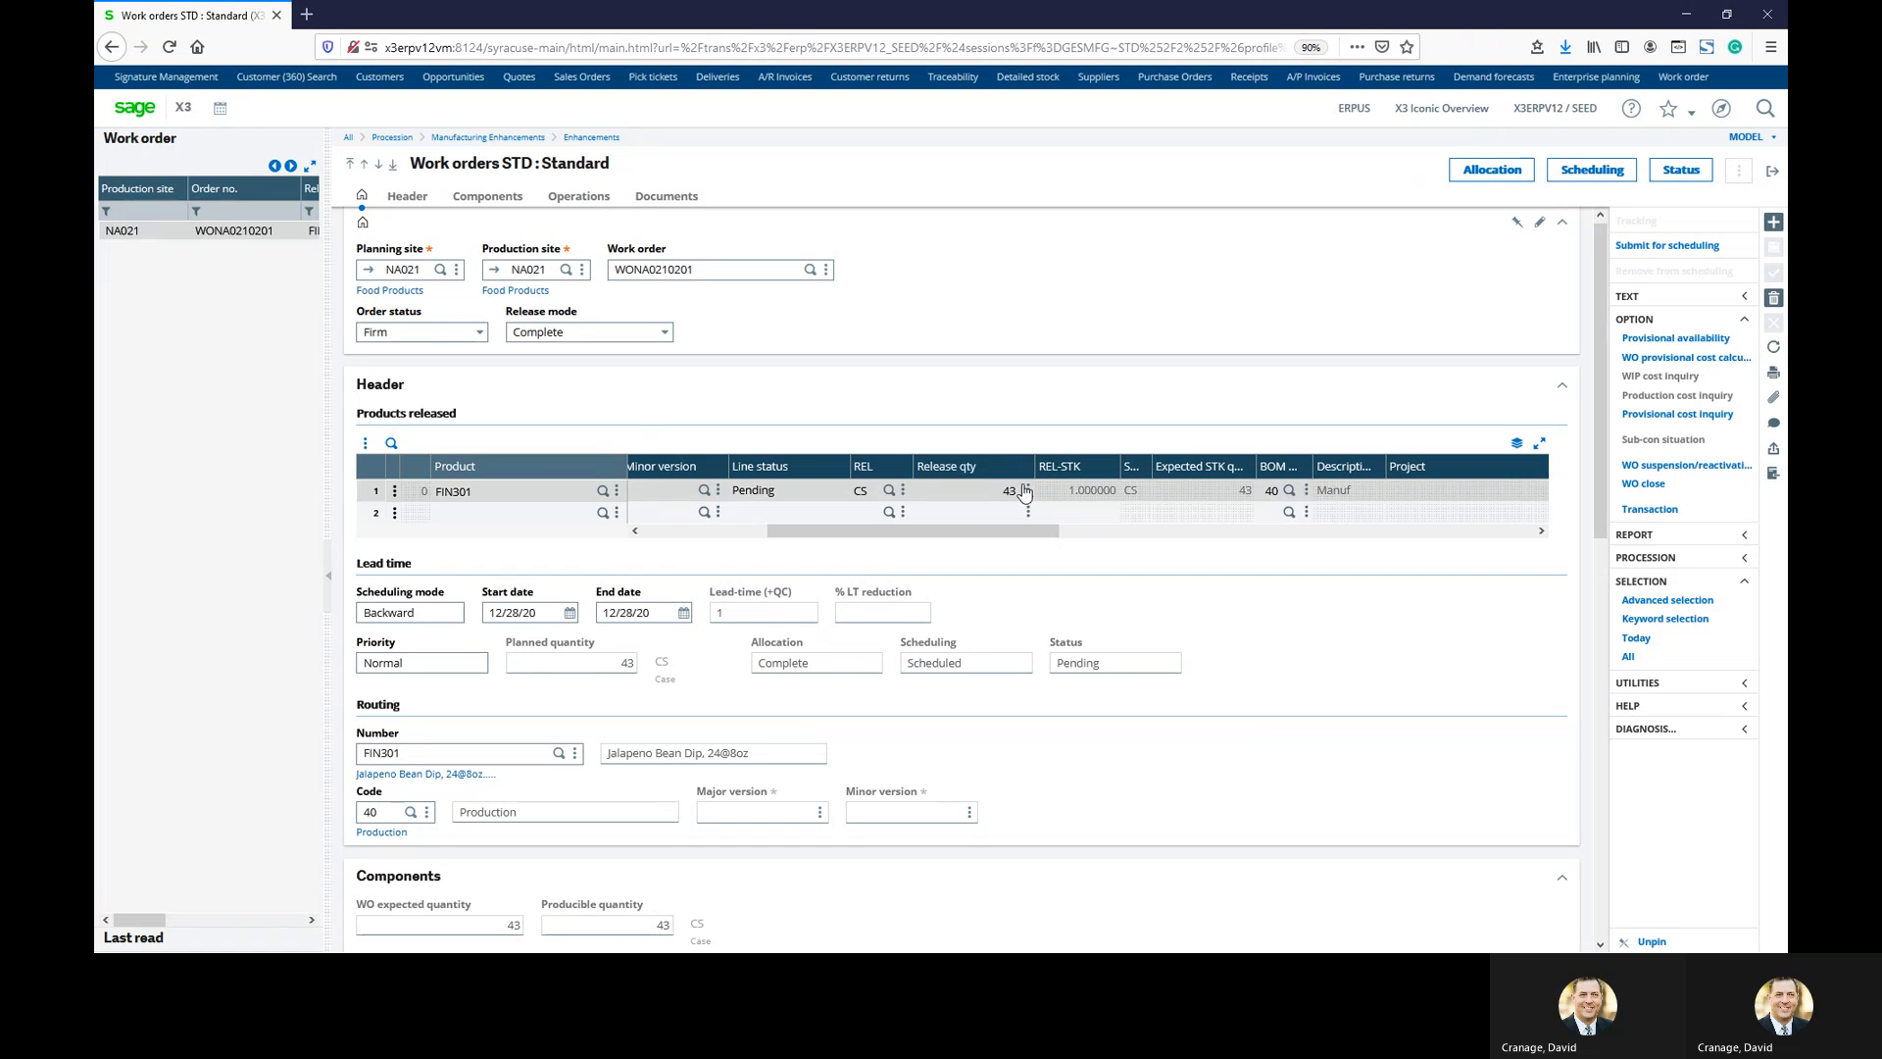
pyautogui.moveTo(1005, 536); pyautogui.dragTo(840, 534)
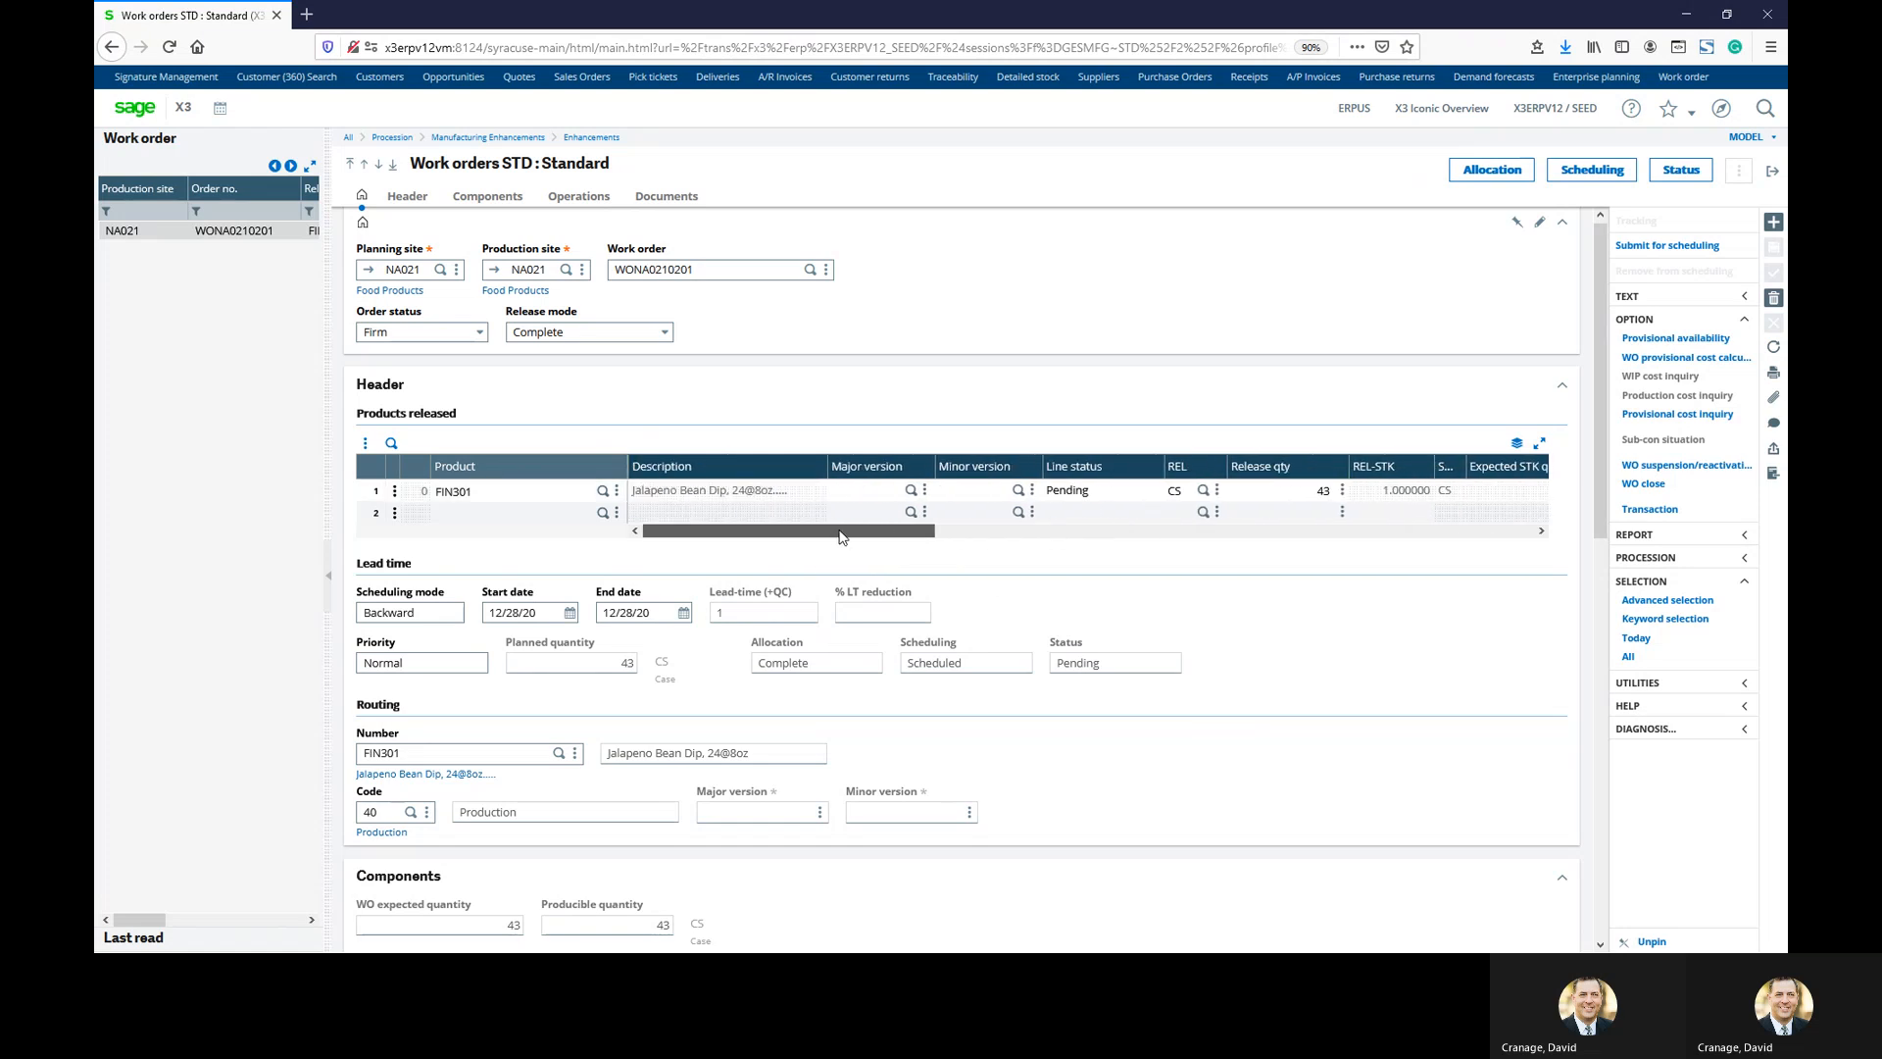
pyautogui.scroll(-1, 752, 691)
pyautogui.scroll(-2, 752, 691)
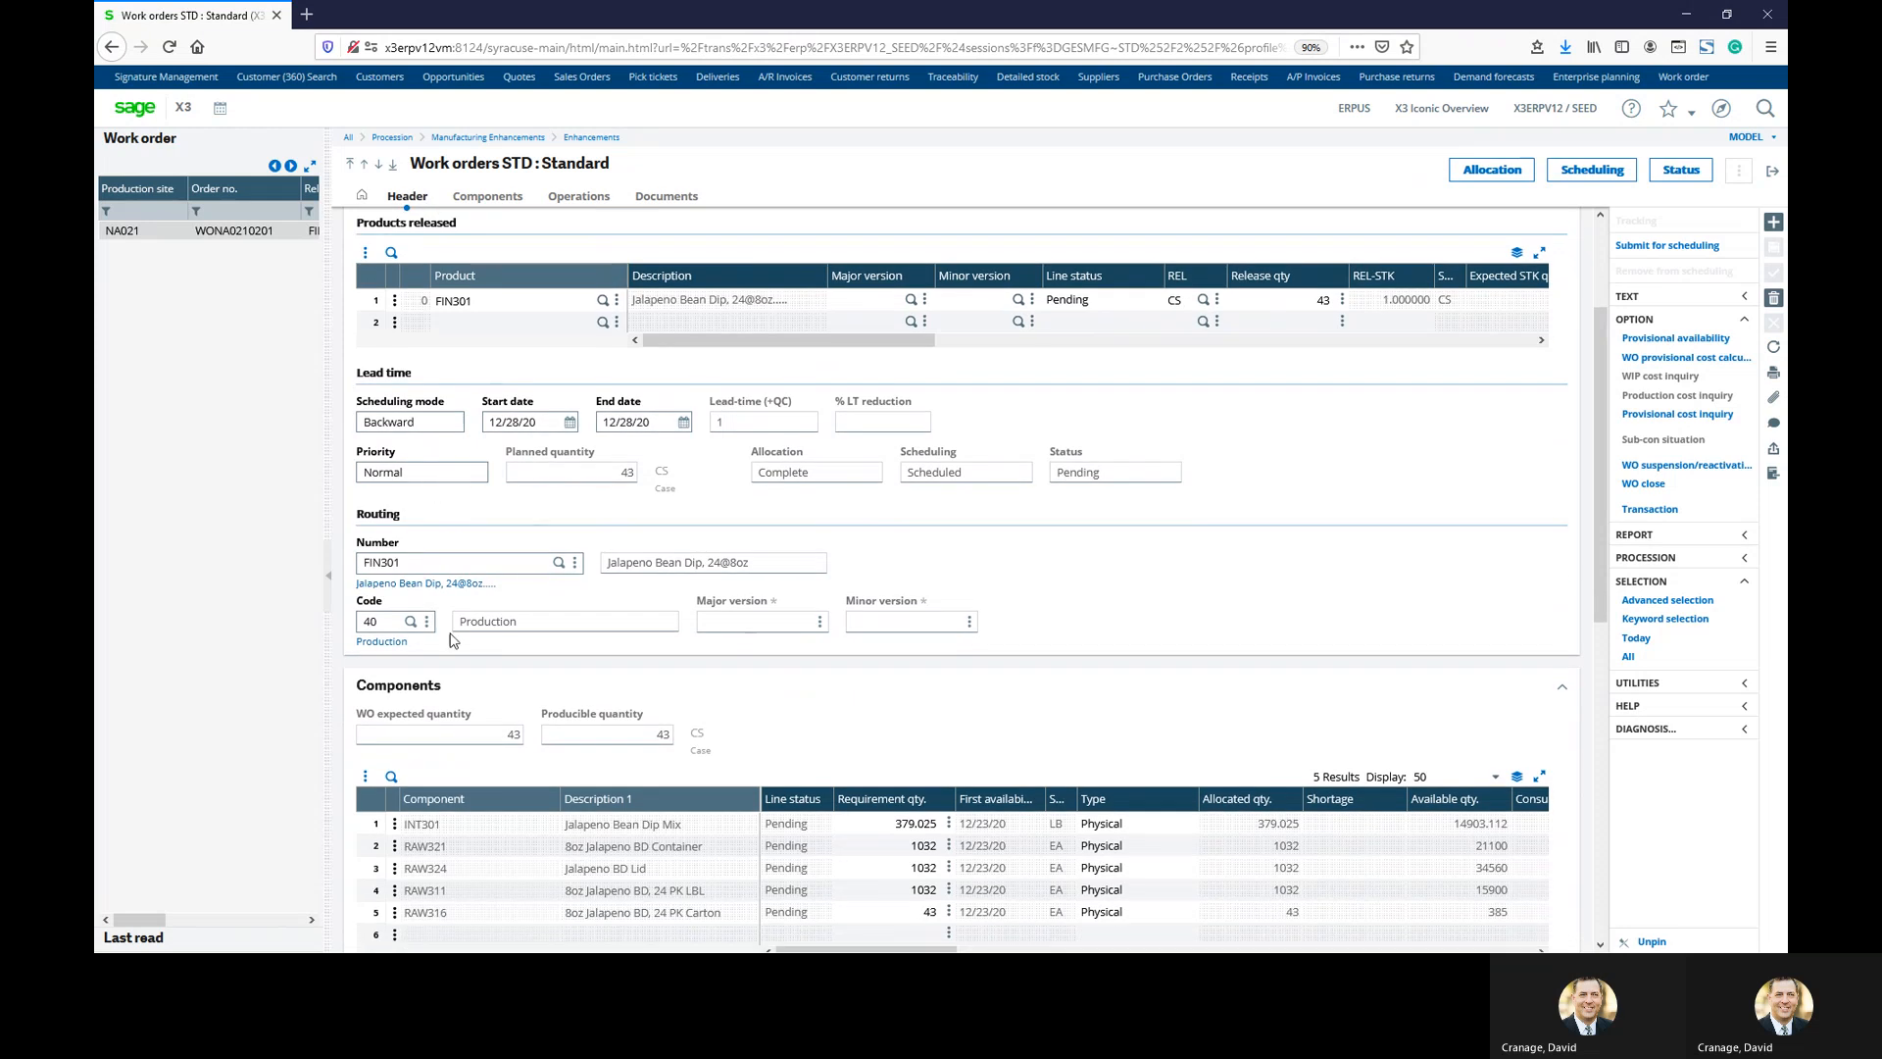
pyautogui.scroll(-3, 522, 666)
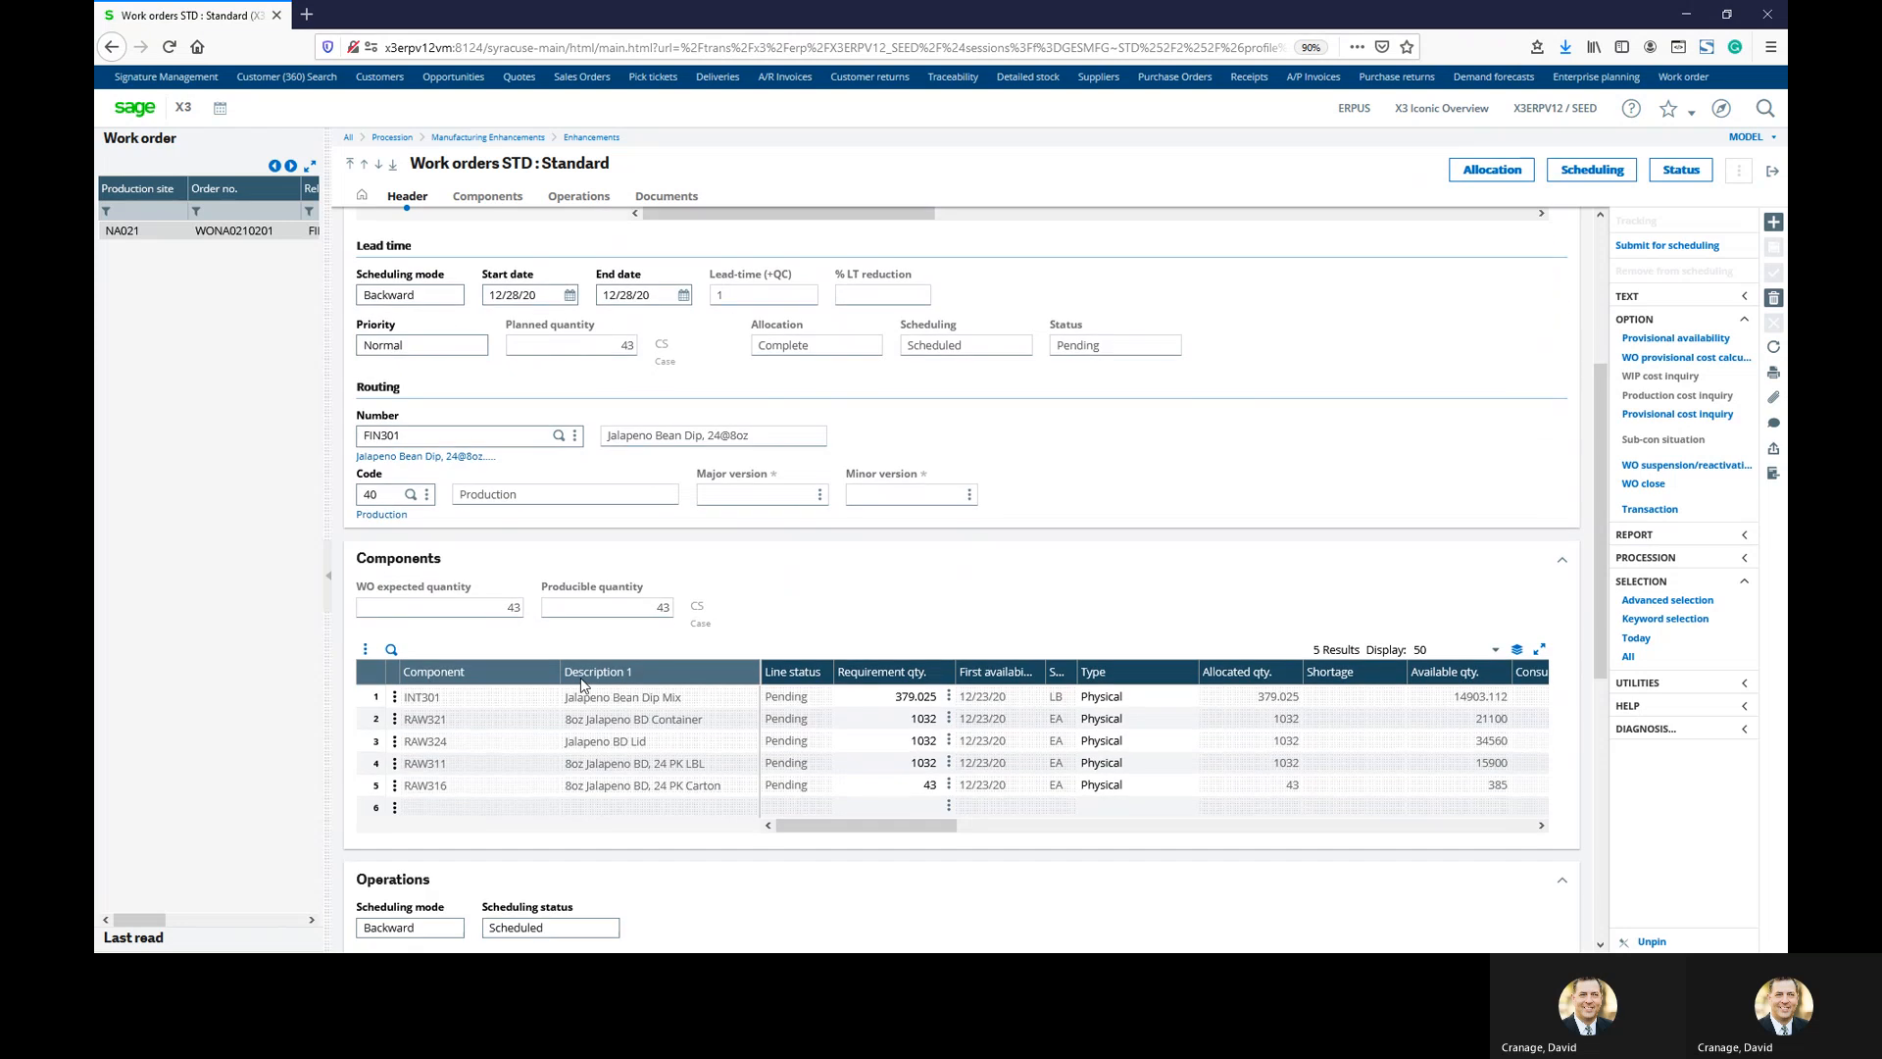
pyautogui.scroll(-1, 522, 666)
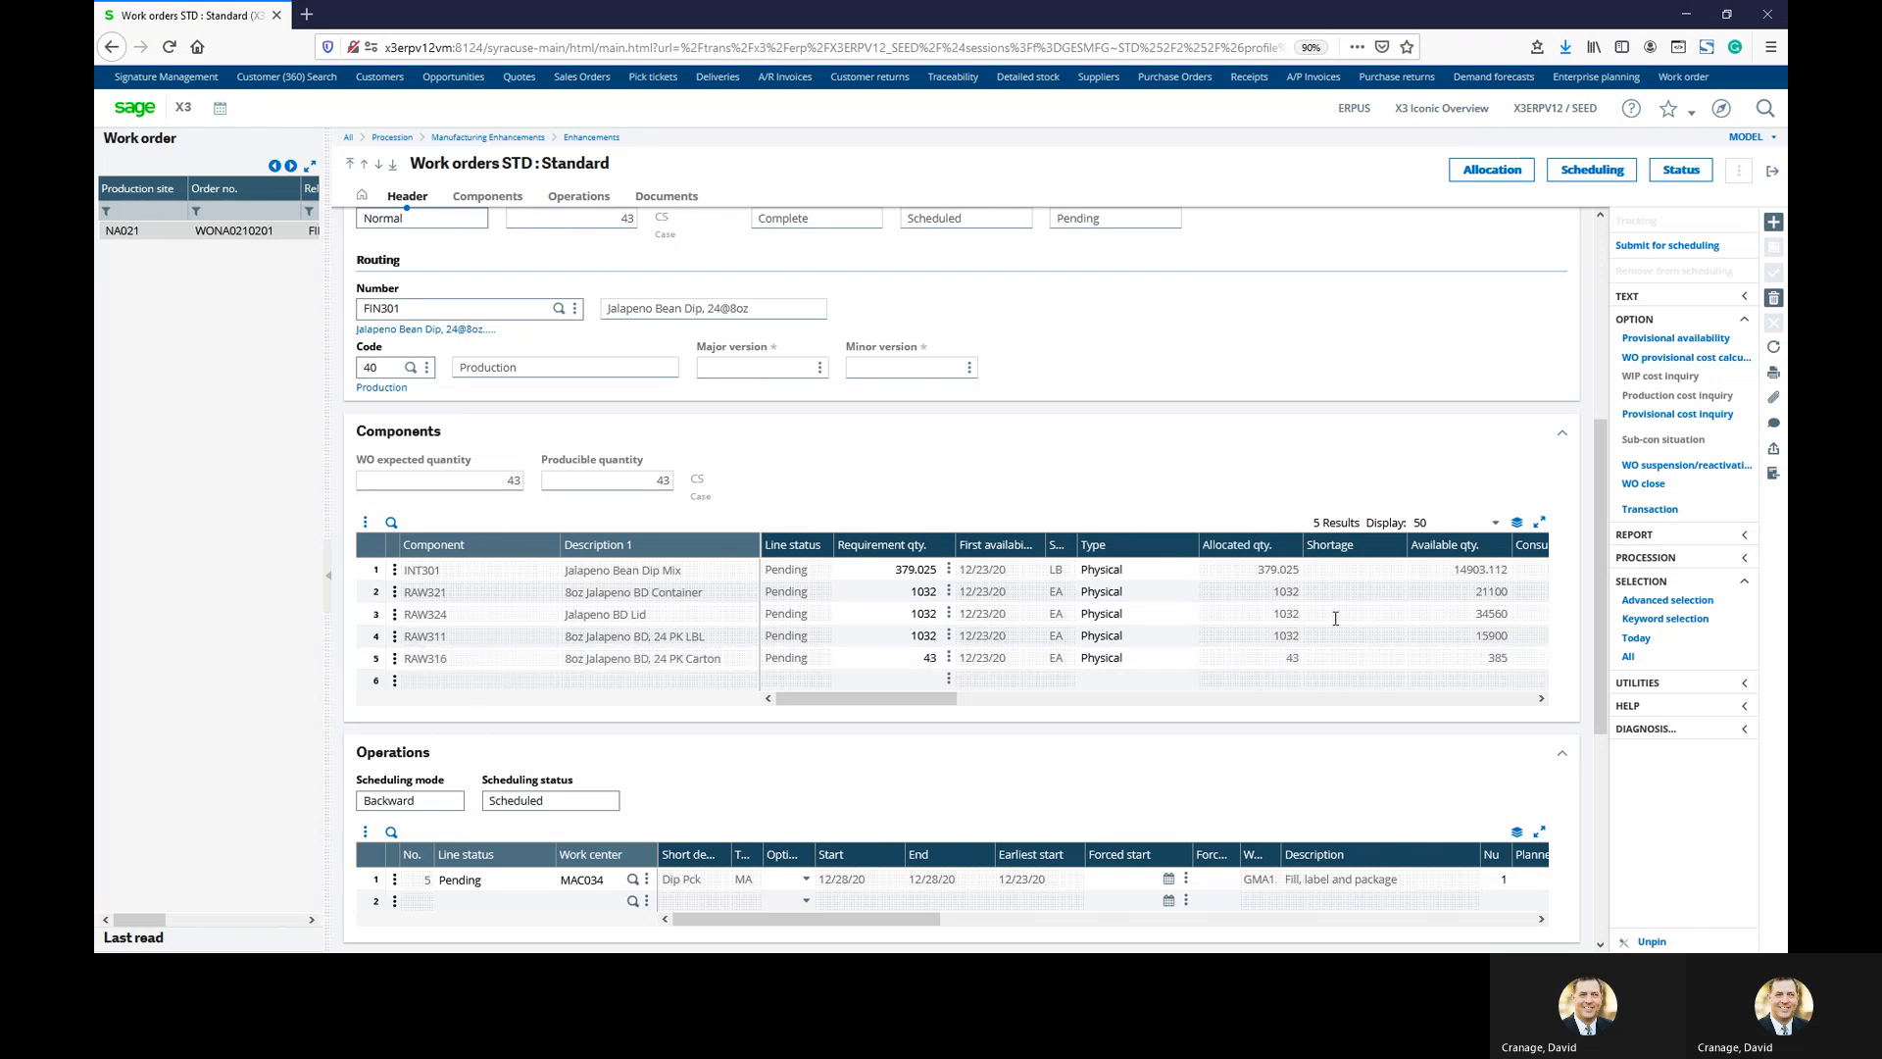
pyautogui.moveTo(916, 698); pyautogui.dragTo(992, 688)
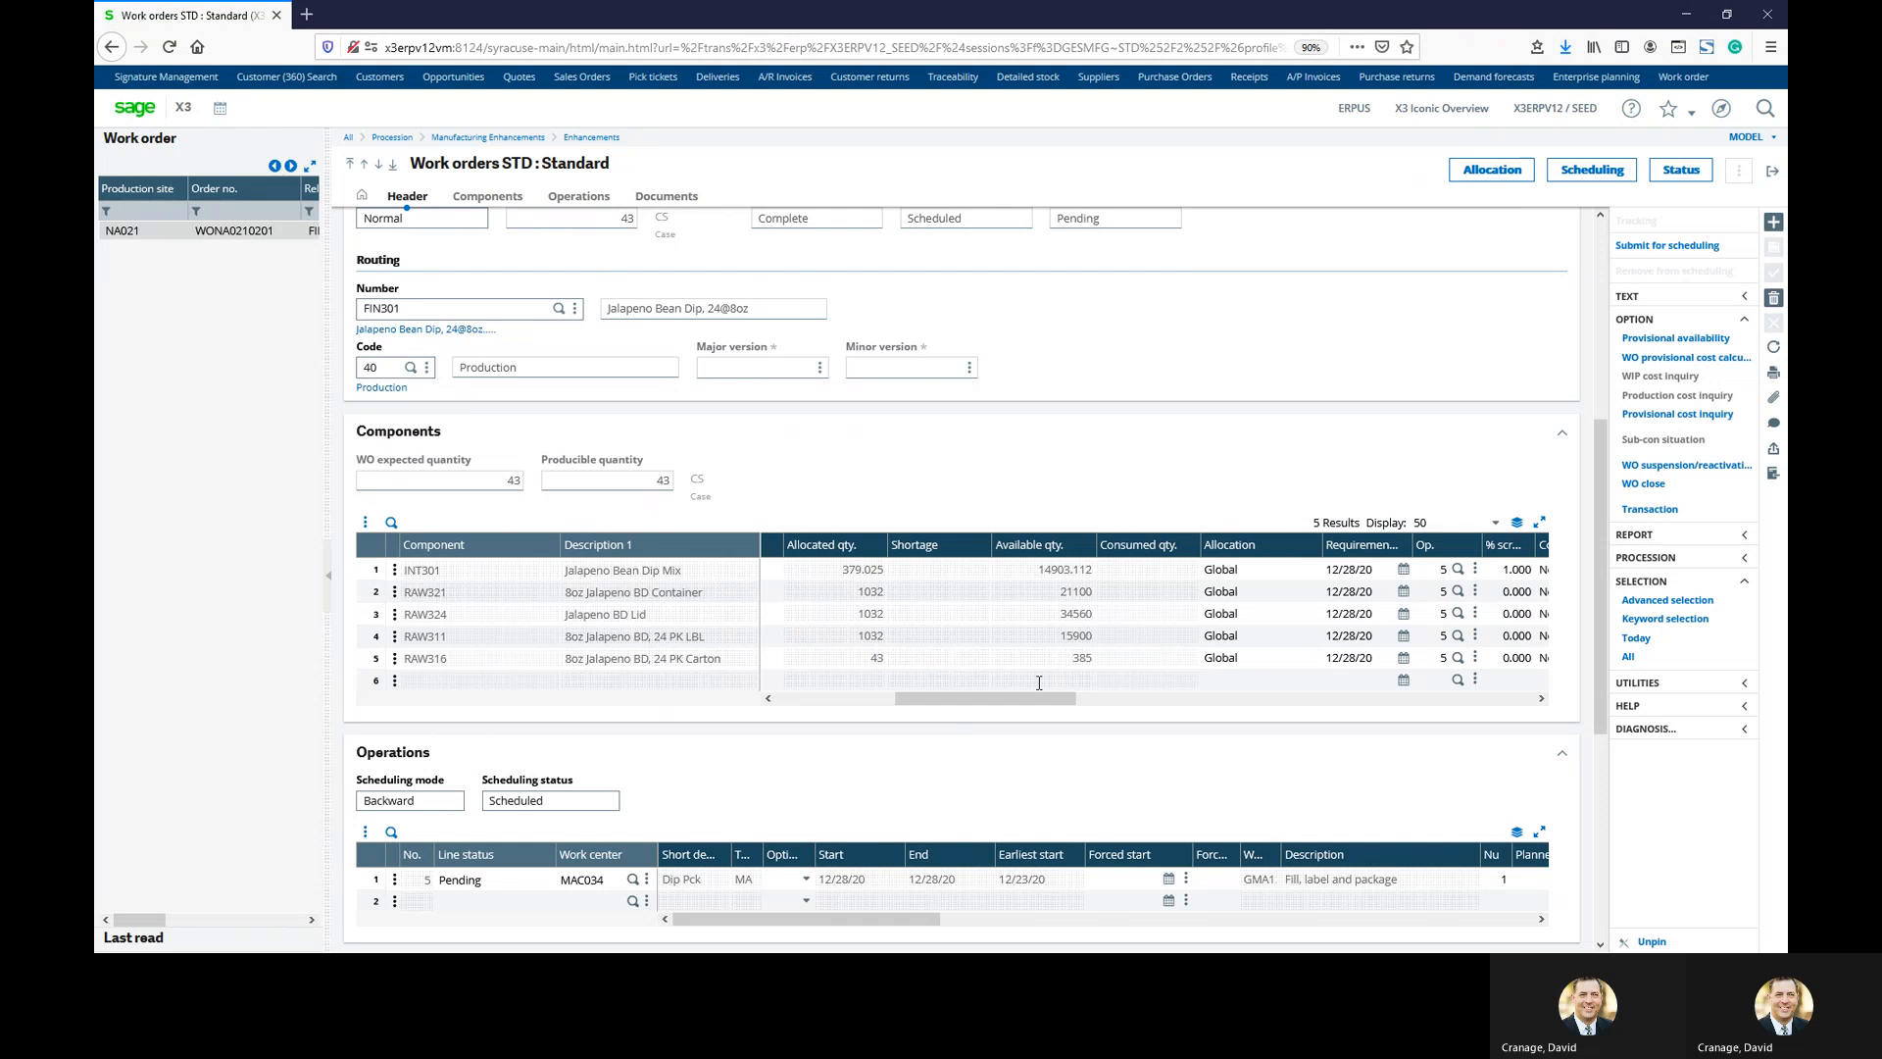
pyautogui.moveTo(1037, 701); pyautogui.dragTo(1021, 701)
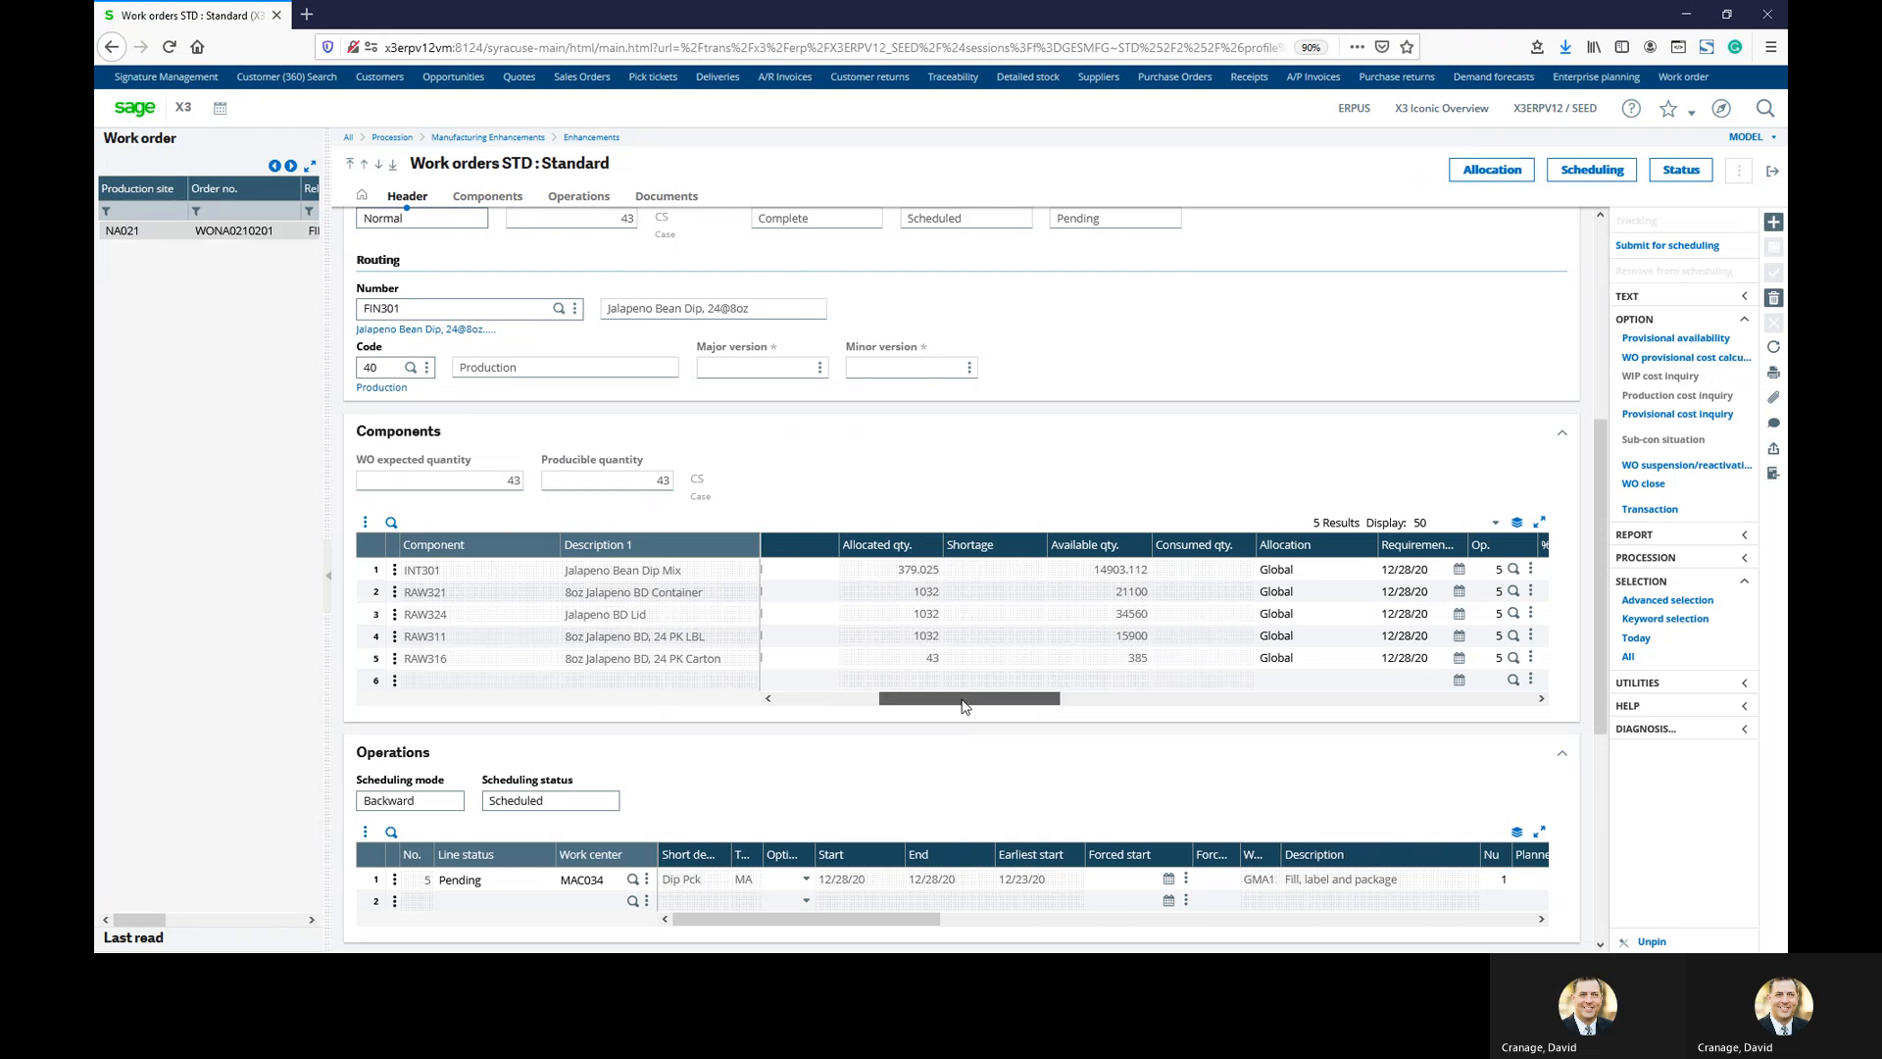
pyautogui.moveTo(974, 701); pyautogui.dragTo(849, 722)
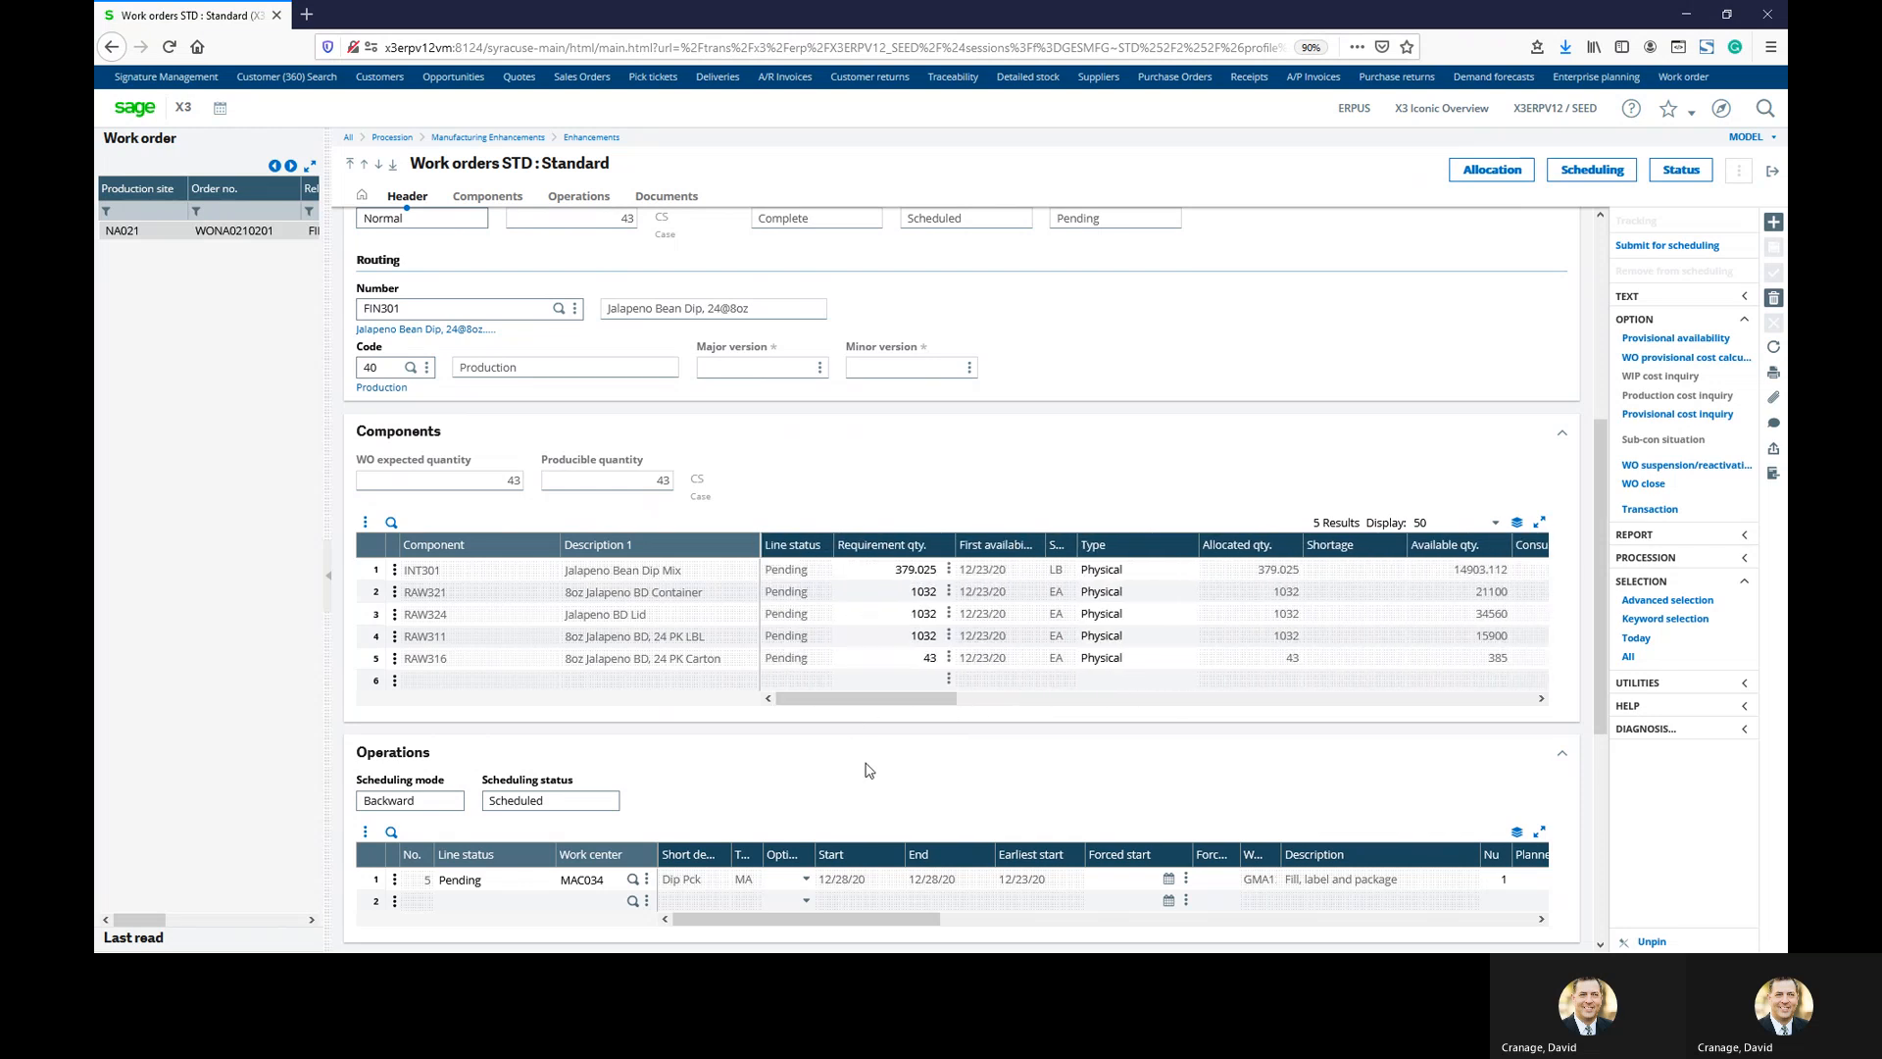
pyautogui.scroll(-2, 869, 766)
pyautogui.scroll(-1, 971, 823)
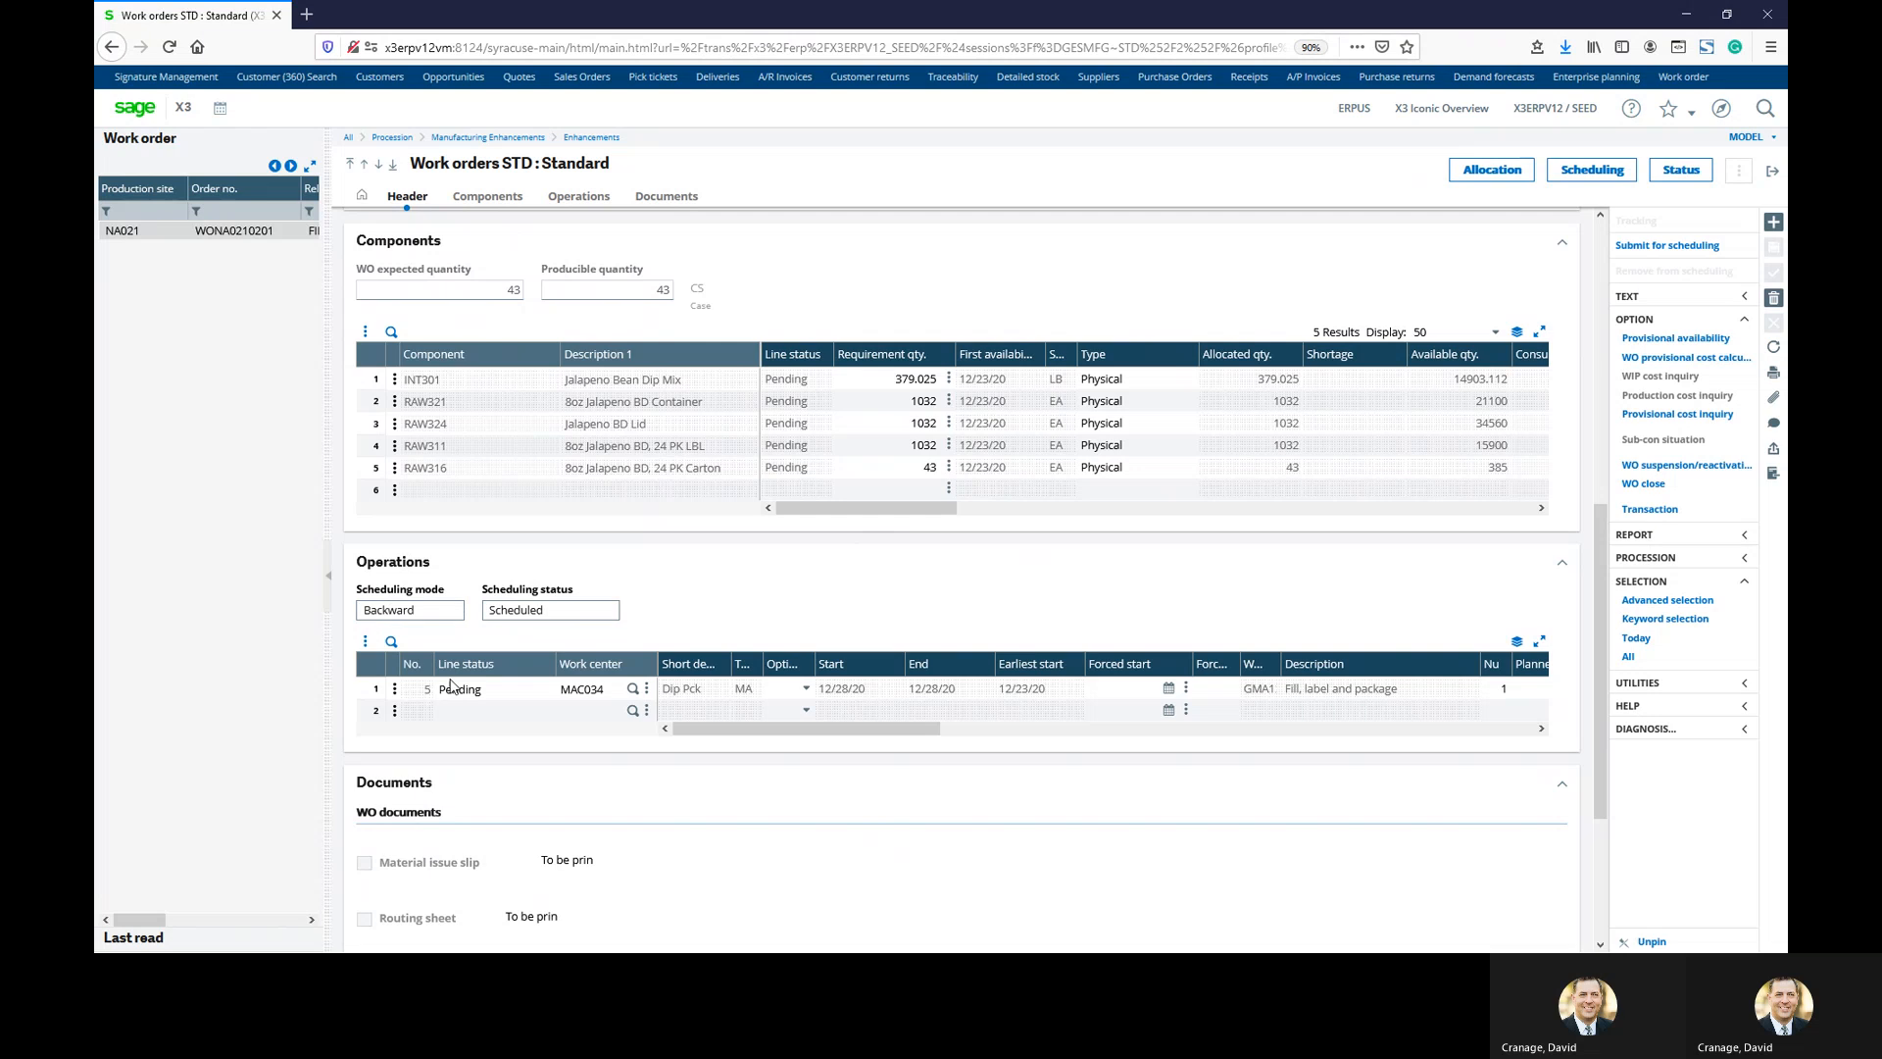
# Open the WO scheduling window for work order WONA0210201
pyautogui.scroll(-1, 711, 769)
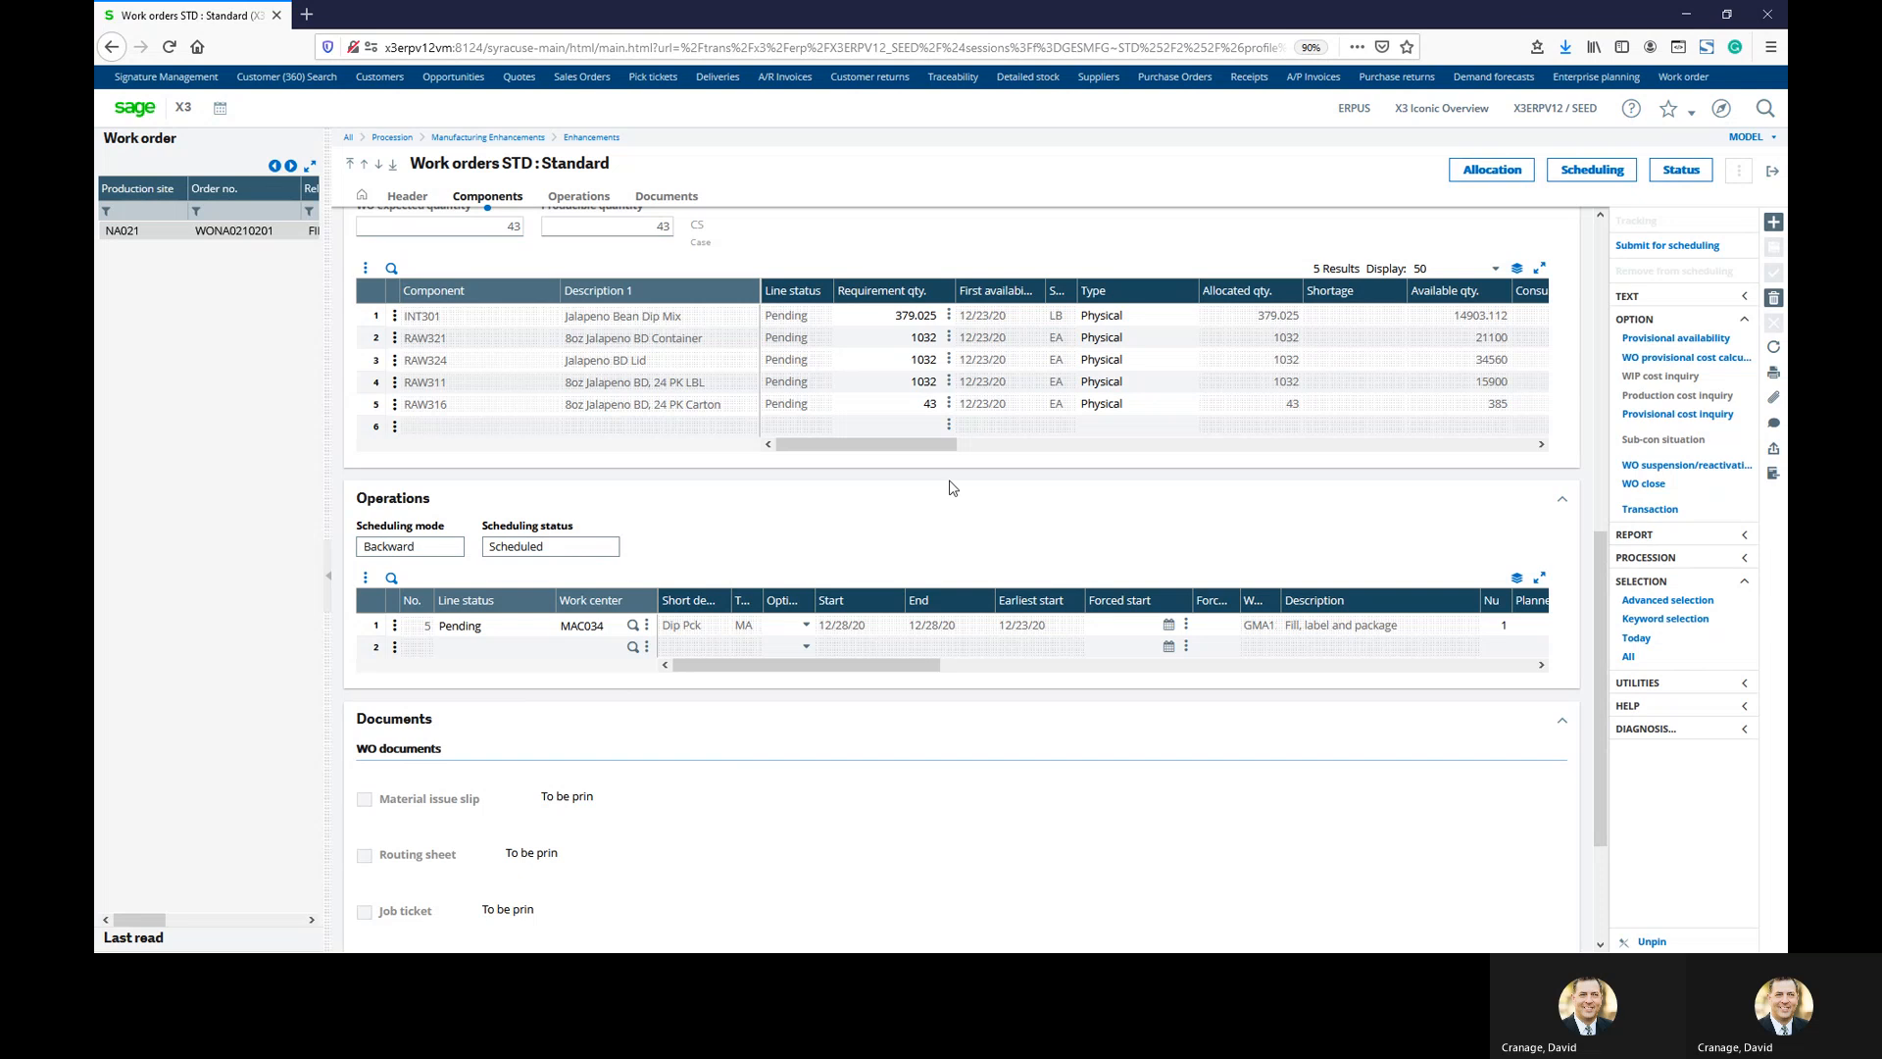
pyautogui.click(1592, 170)
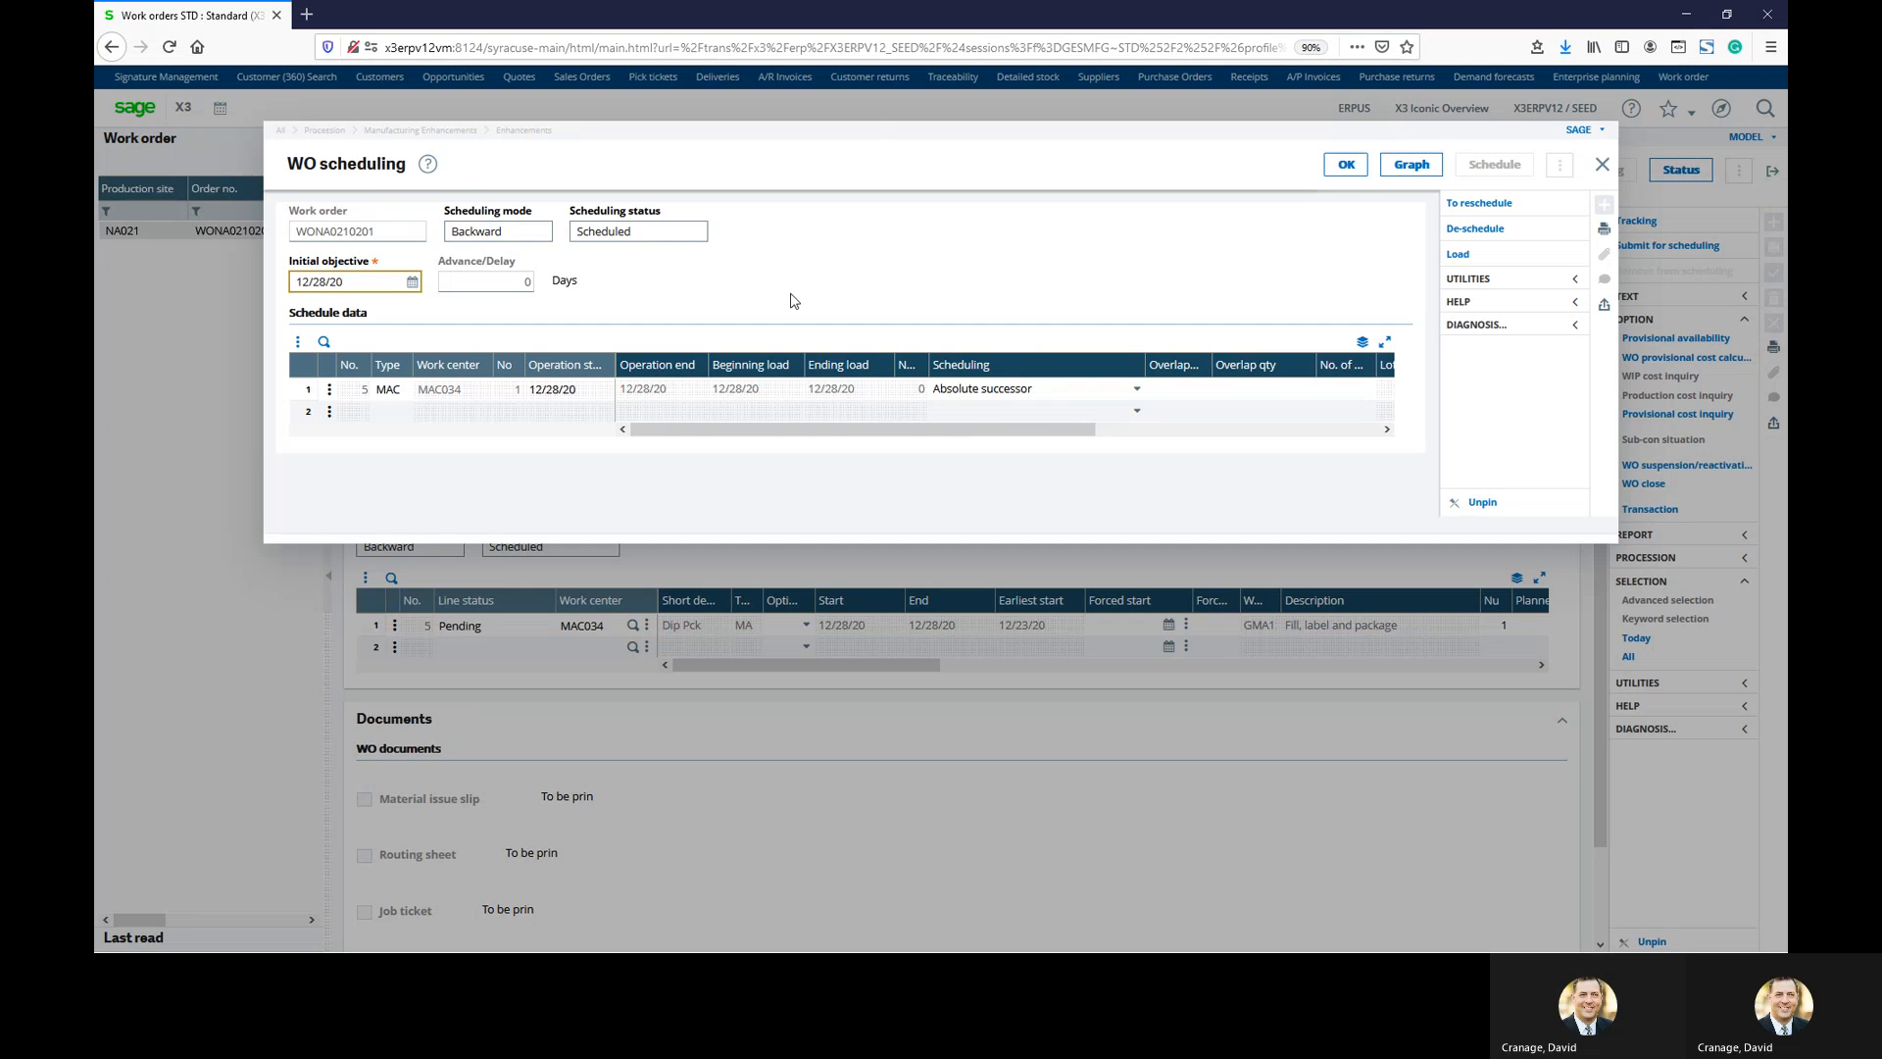
# Show the operation's graphical load for 7 periods from 12/21/20, firm work orders only
pyautogui.click(327, 395)
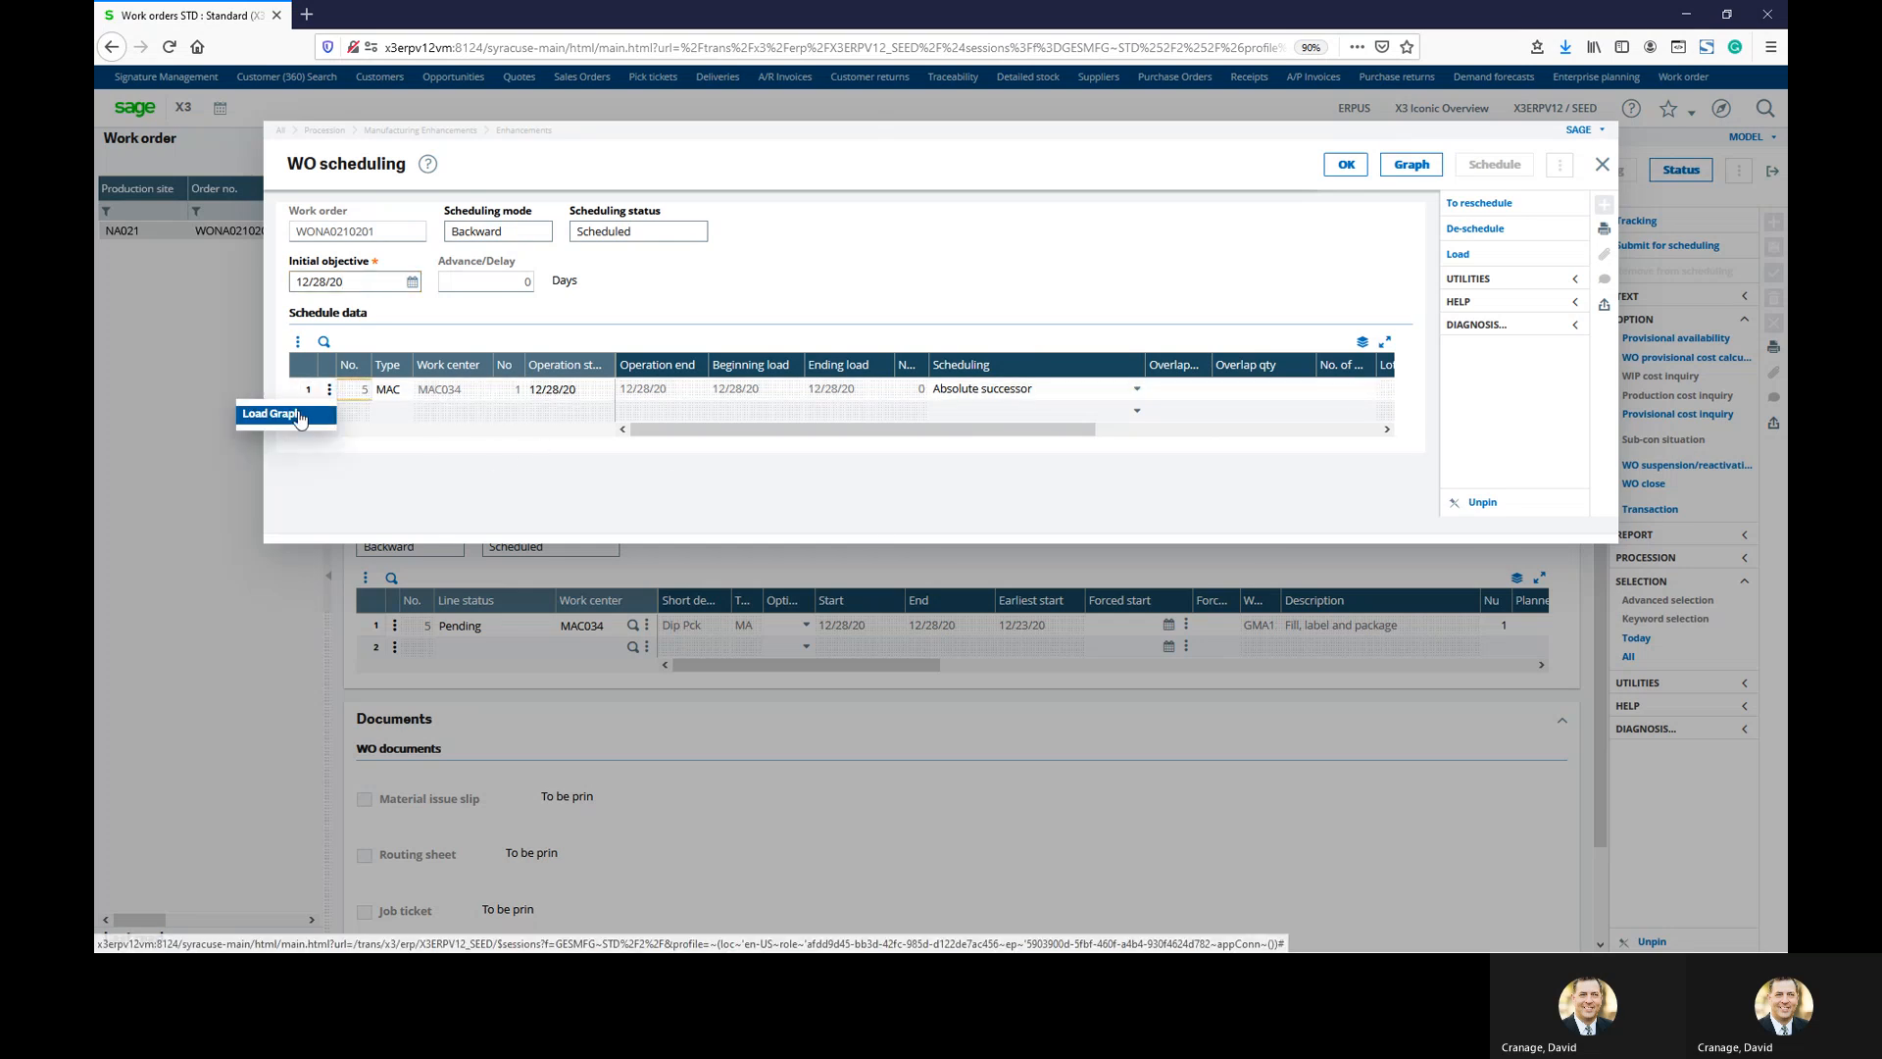
pyautogui.click(294, 413)
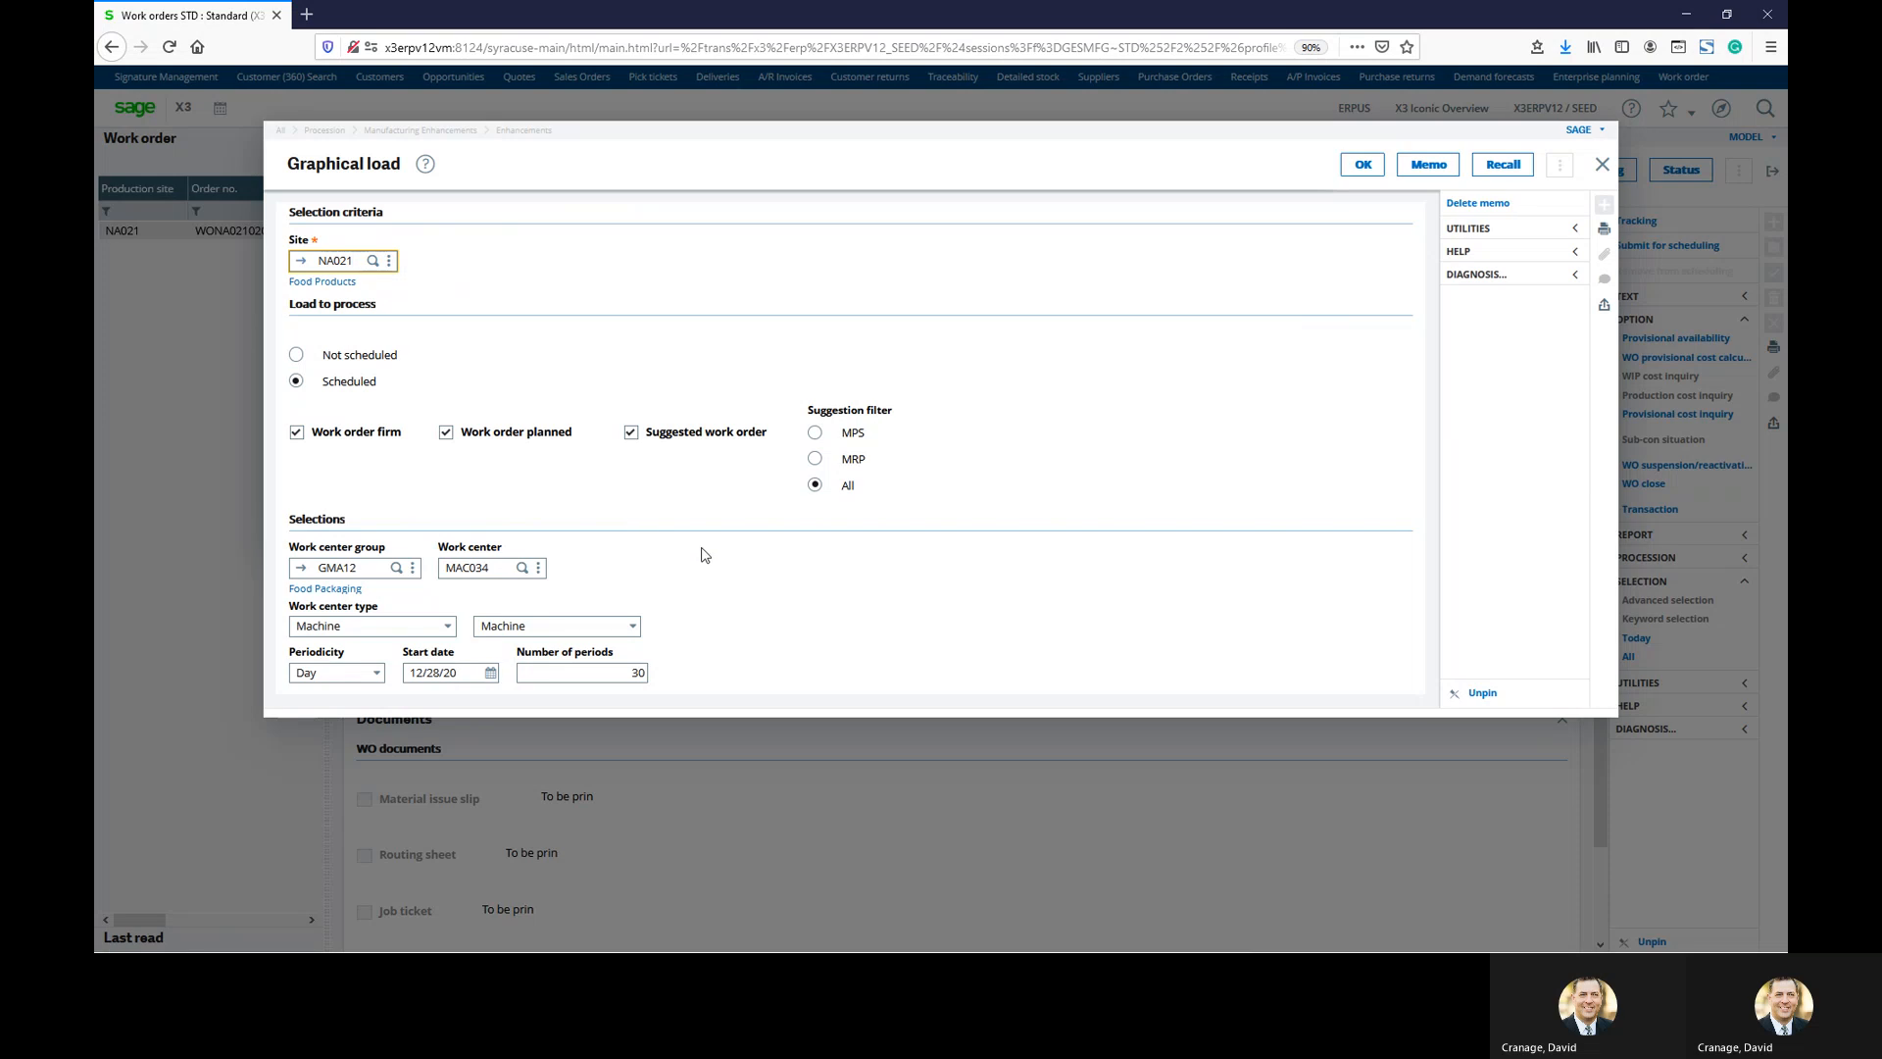
pyautogui.click(447, 673)
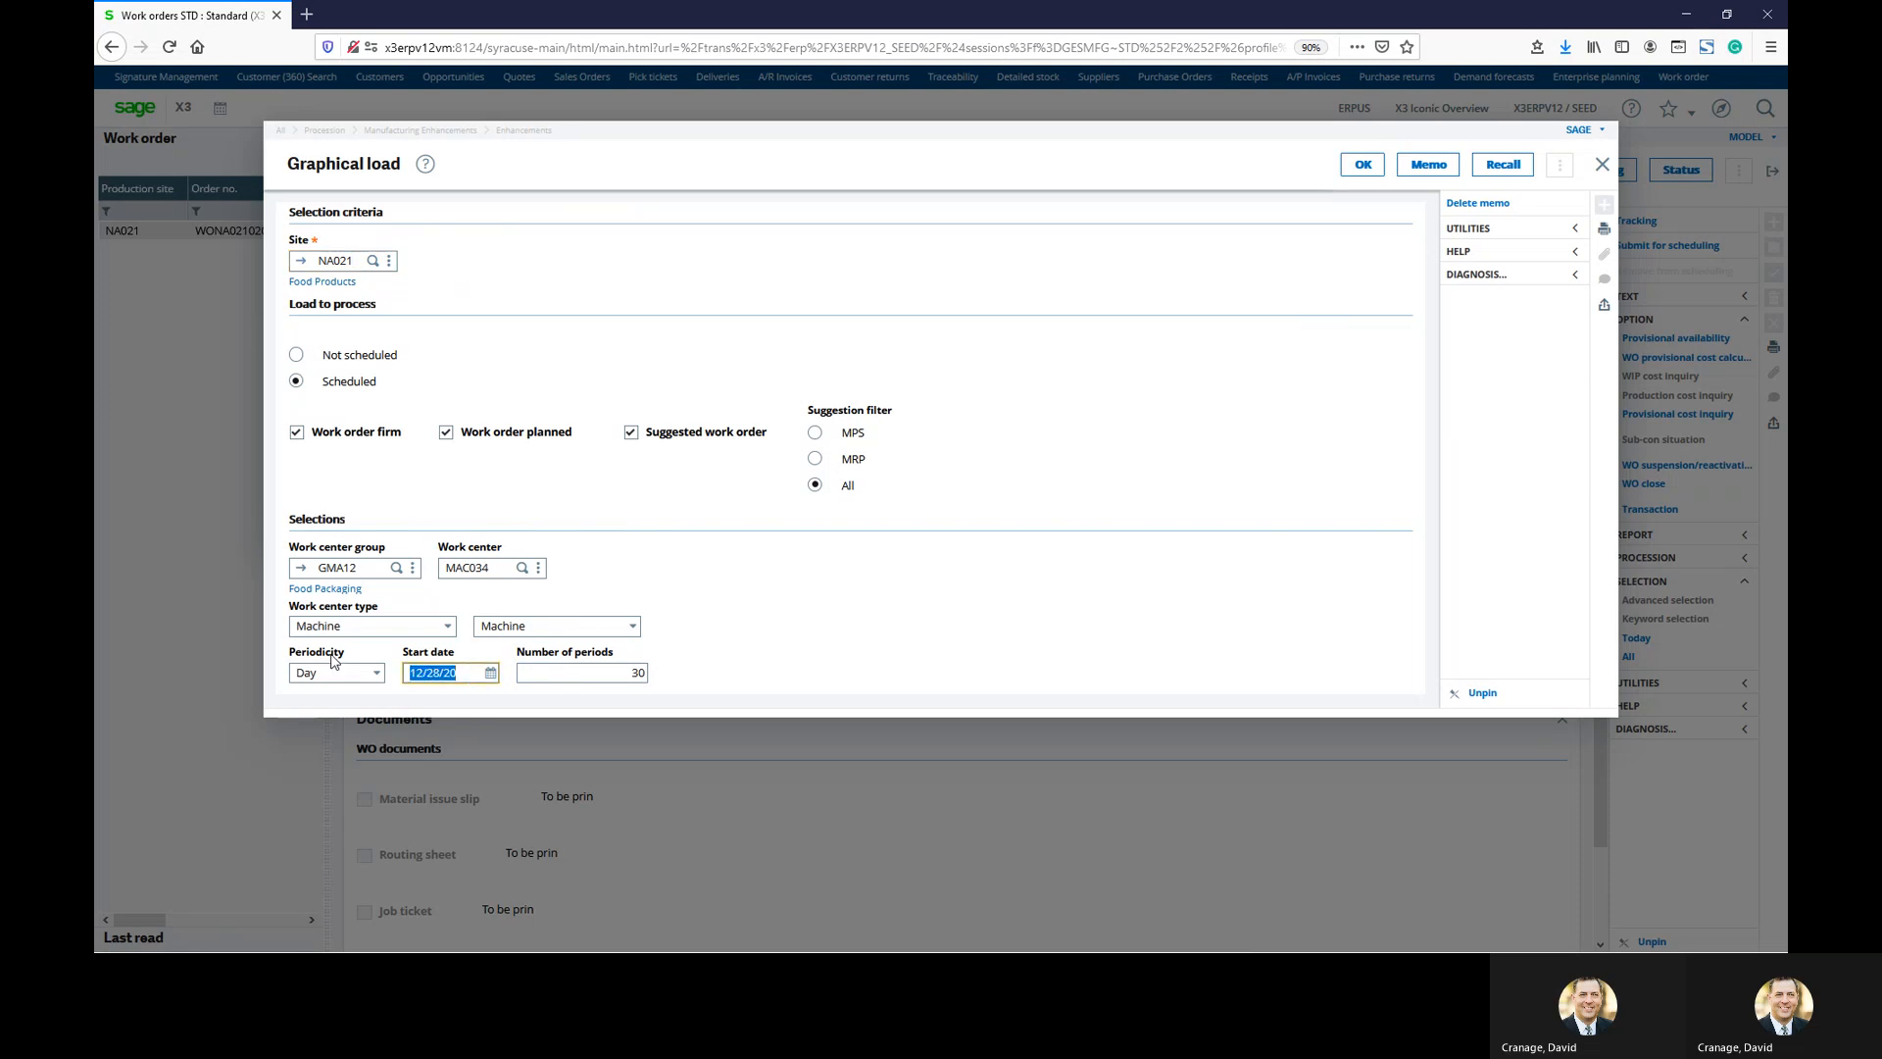
pyautogui.write('12/21/20')
pyautogui.press('Tab')
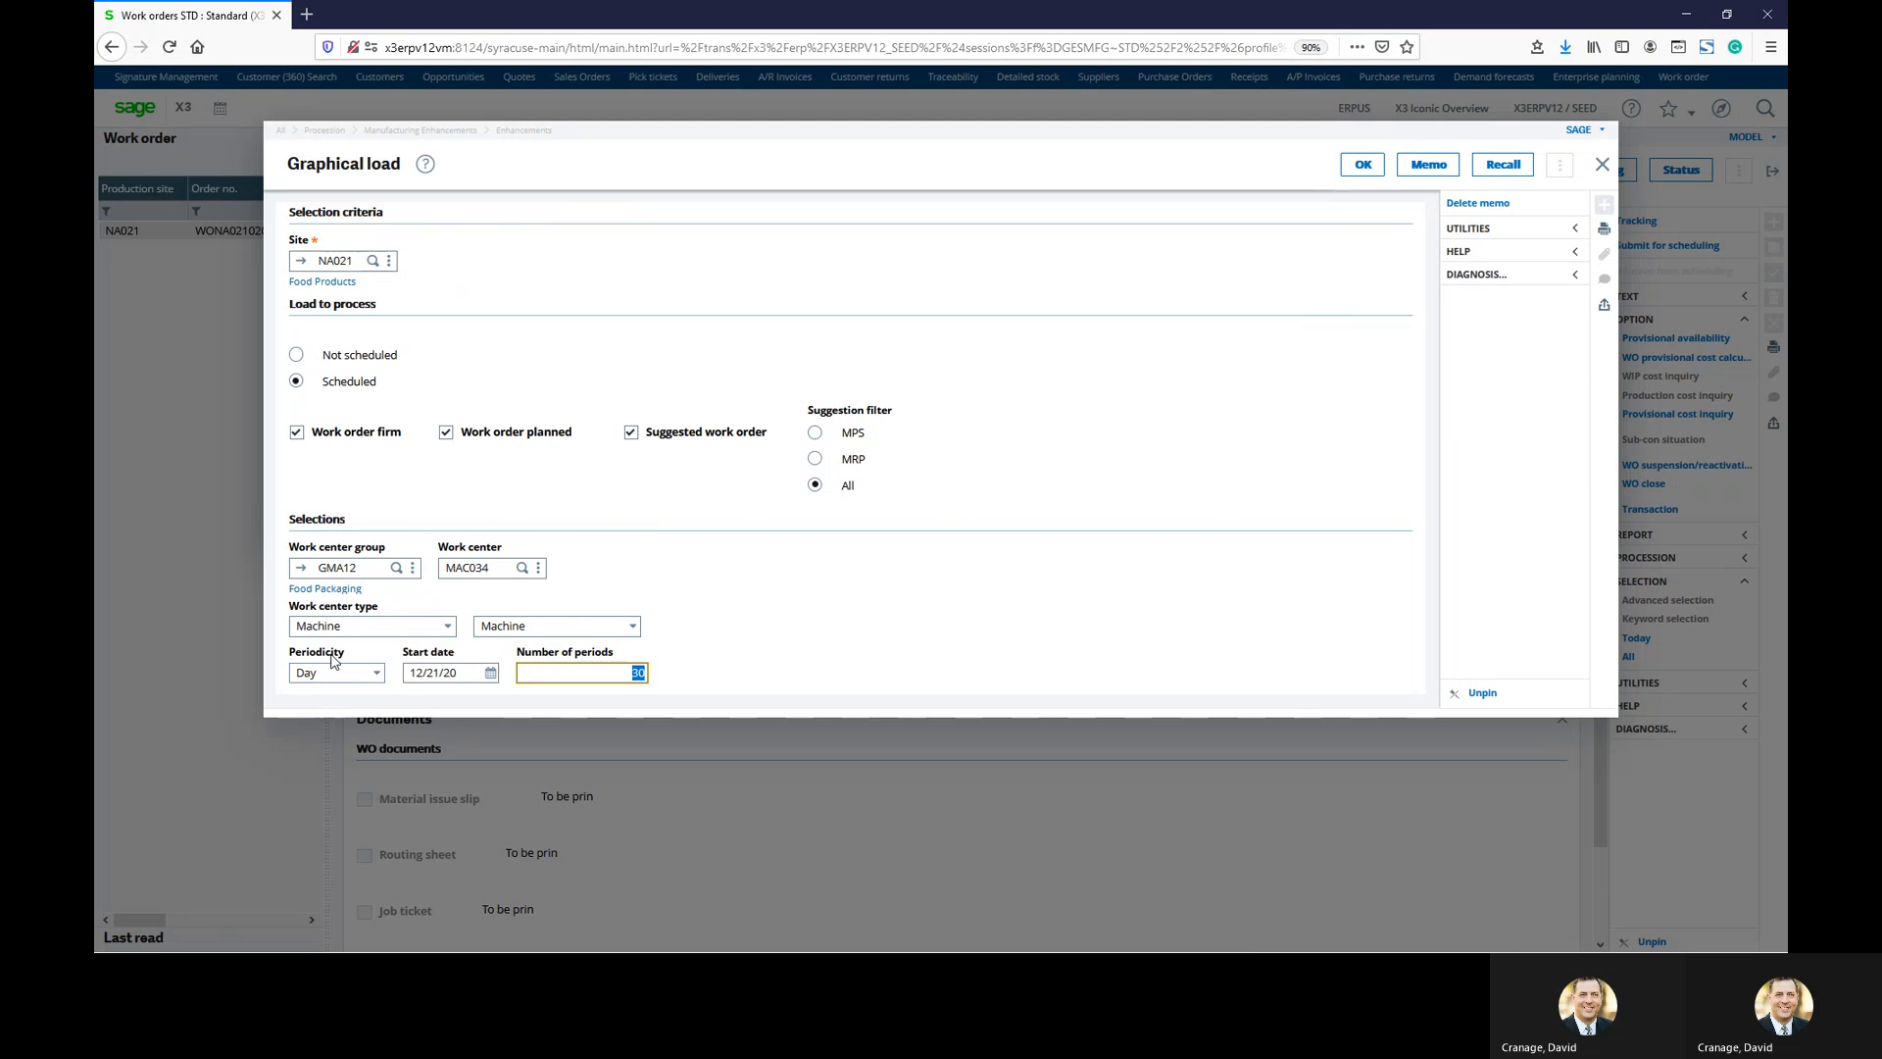
pyautogui.write('7')
pyautogui.press('Tab')
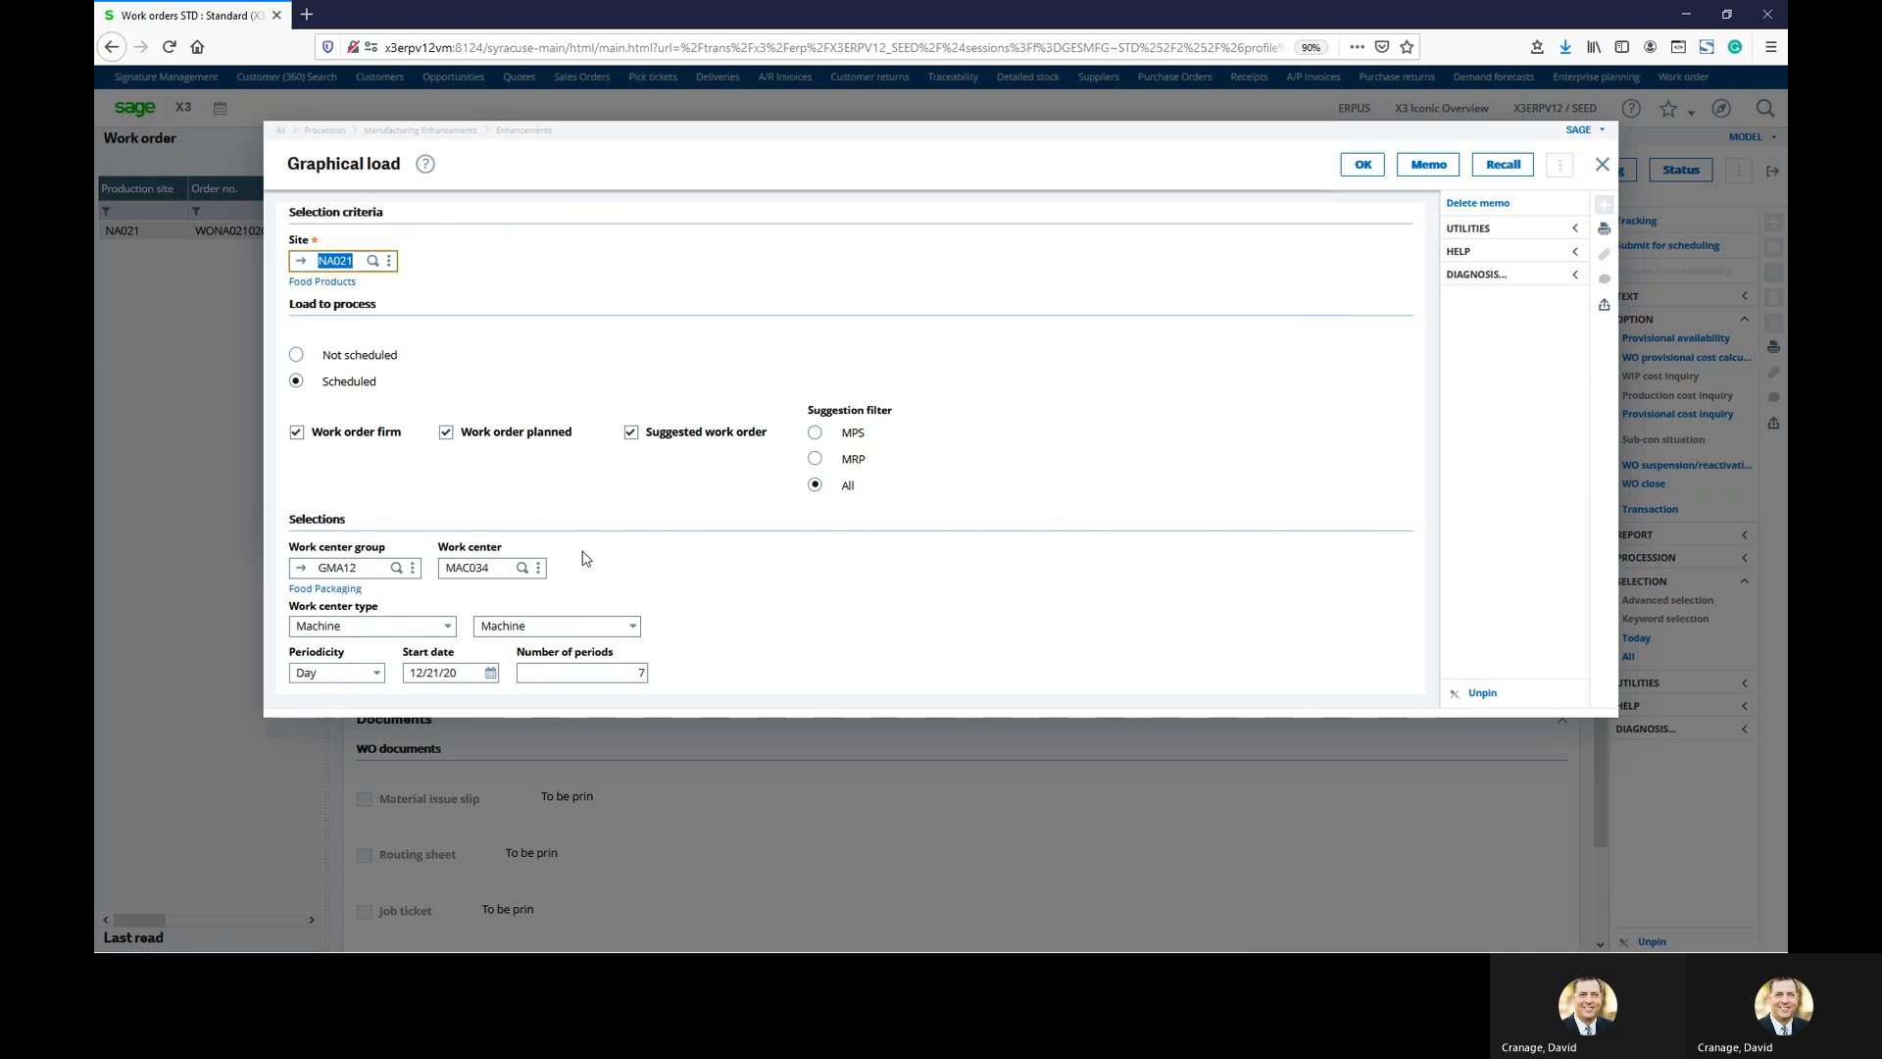
pyautogui.click(443, 436)
pyautogui.click(631, 432)
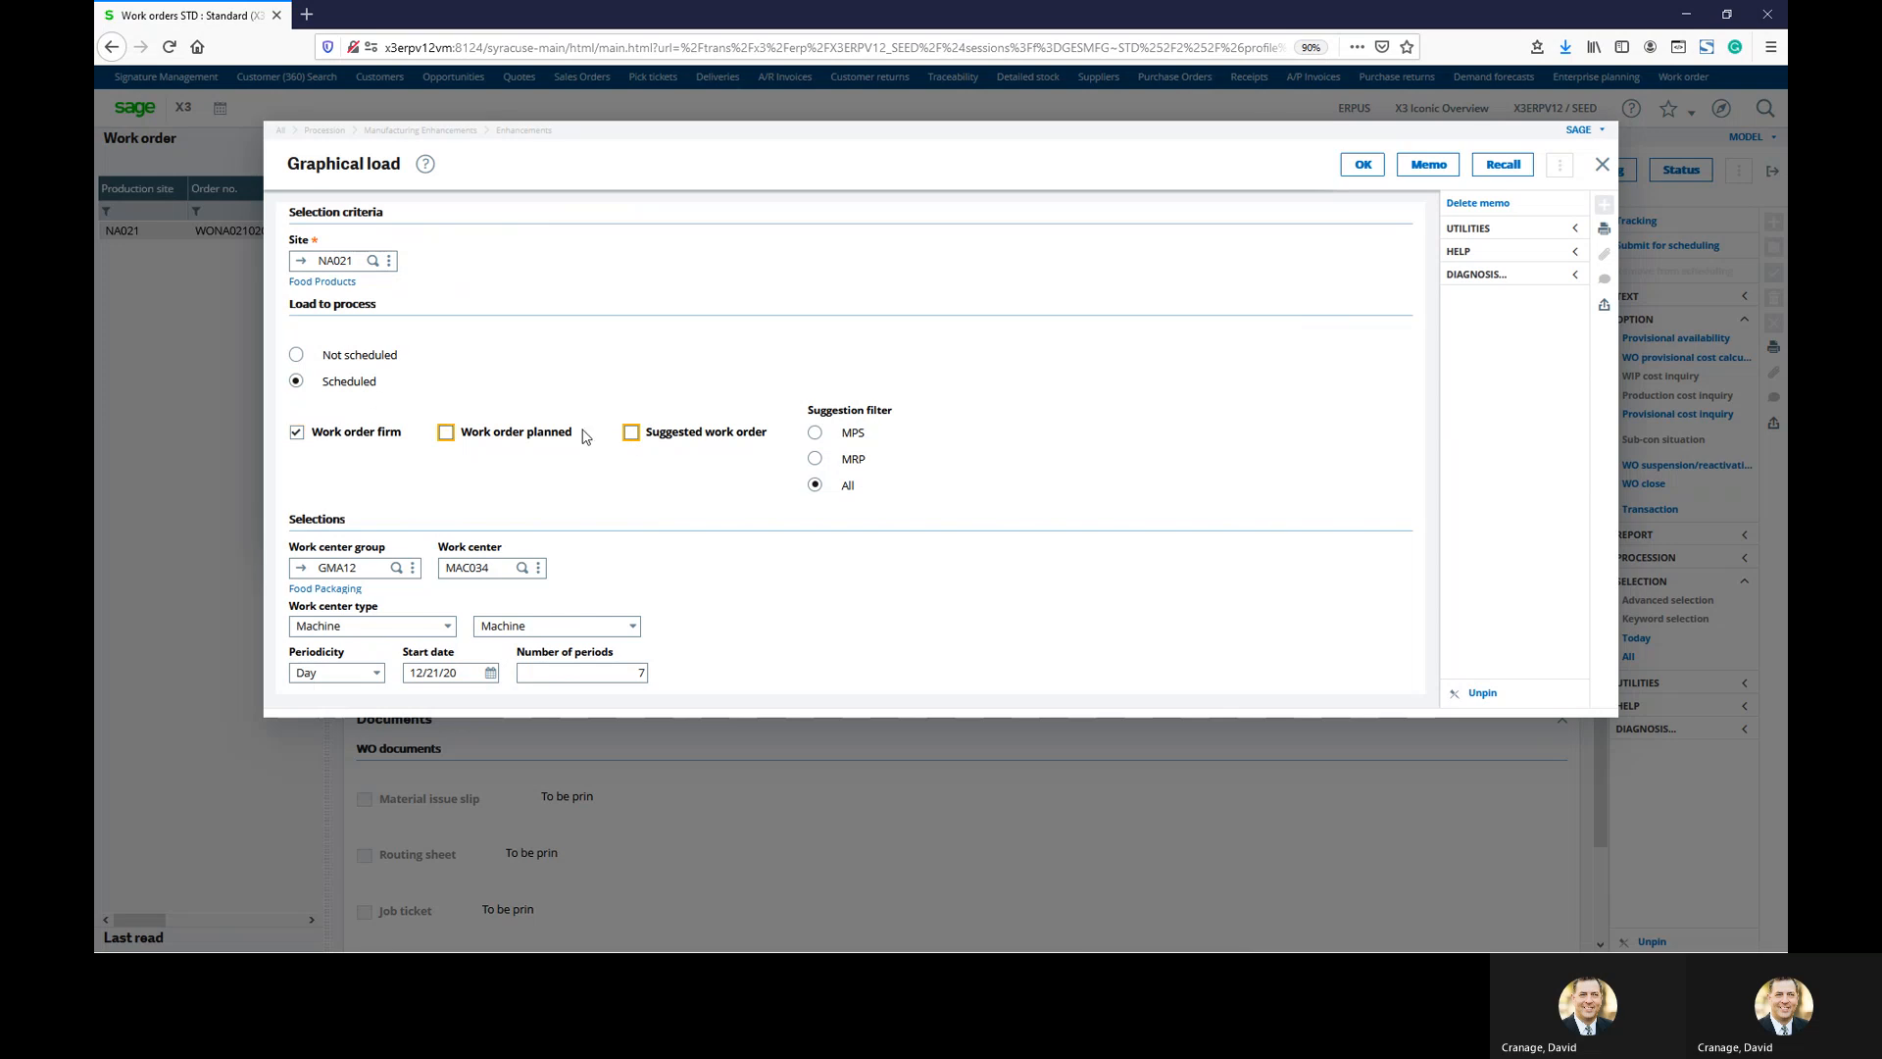
pyautogui.click(1363, 164)
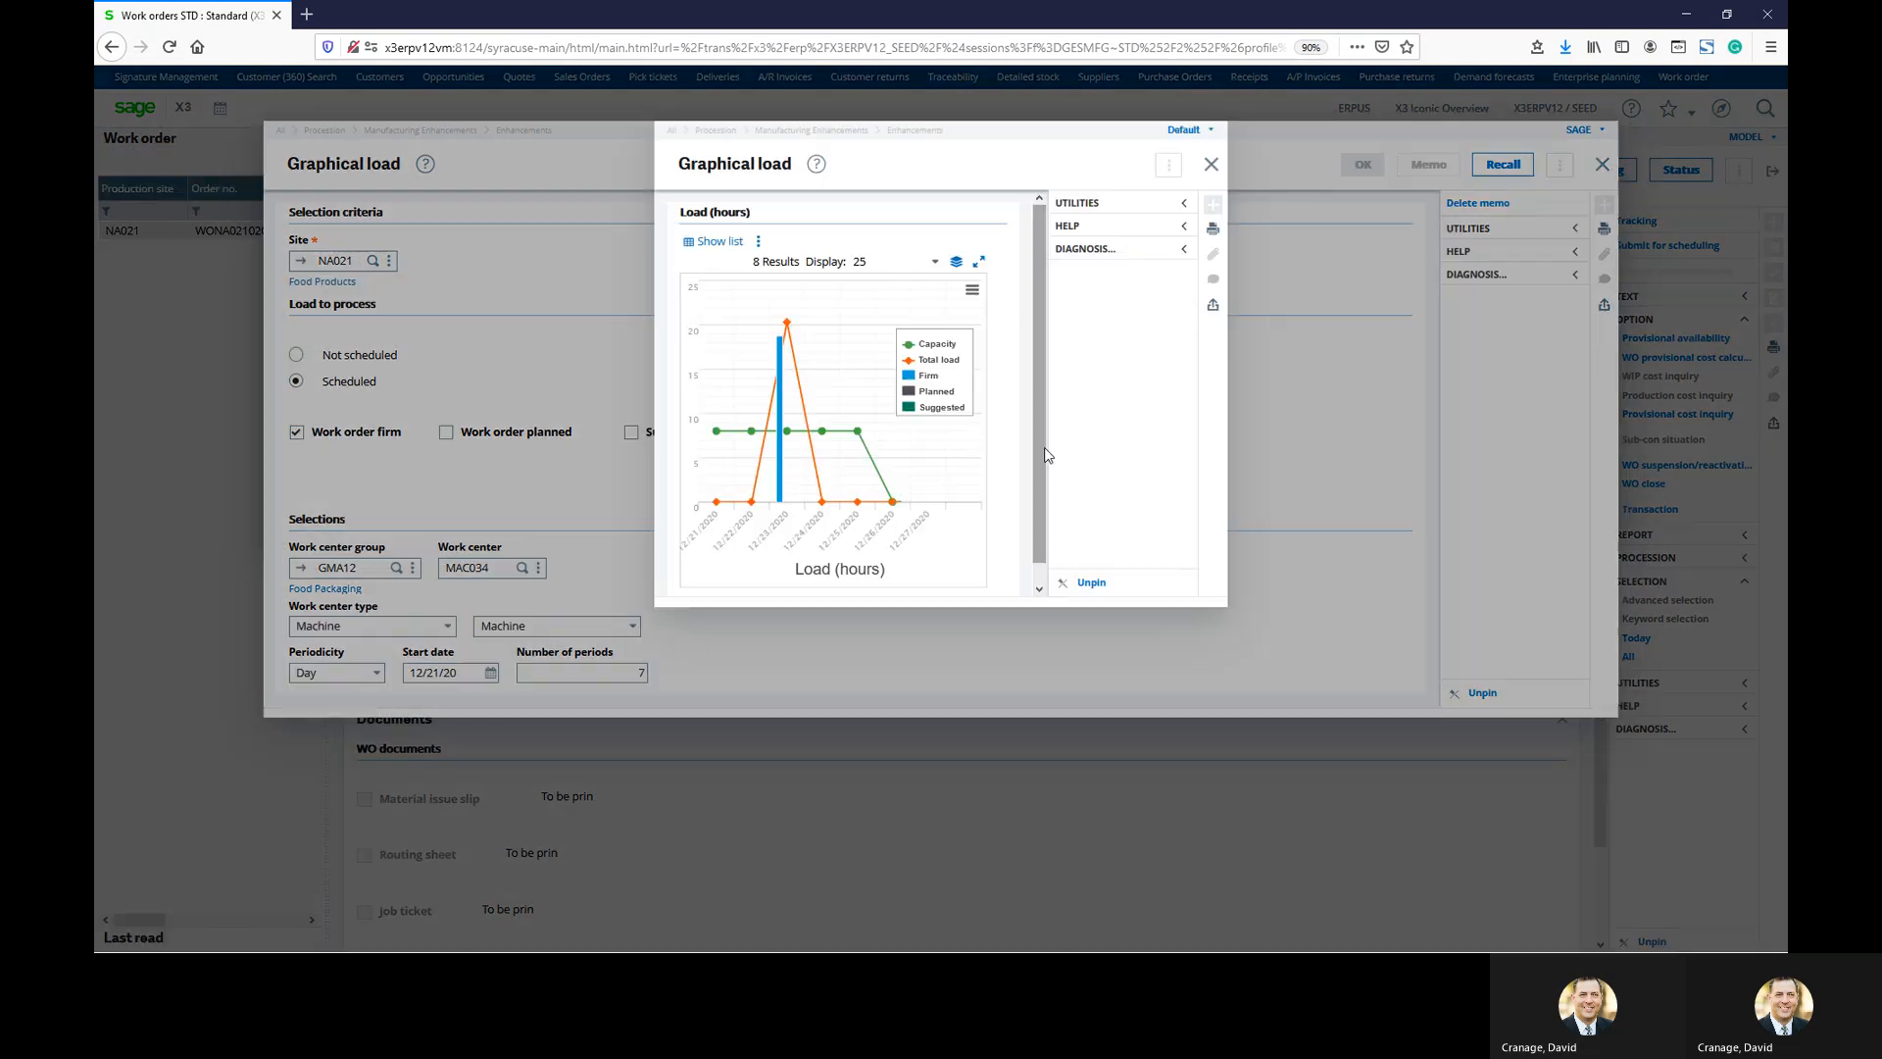
# Widen the load chart and read the 20.31 firm hours on 12/23/2020 against capacity 8
pyautogui.moveTo(655, 431); pyautogui.dragTo(242, 393)
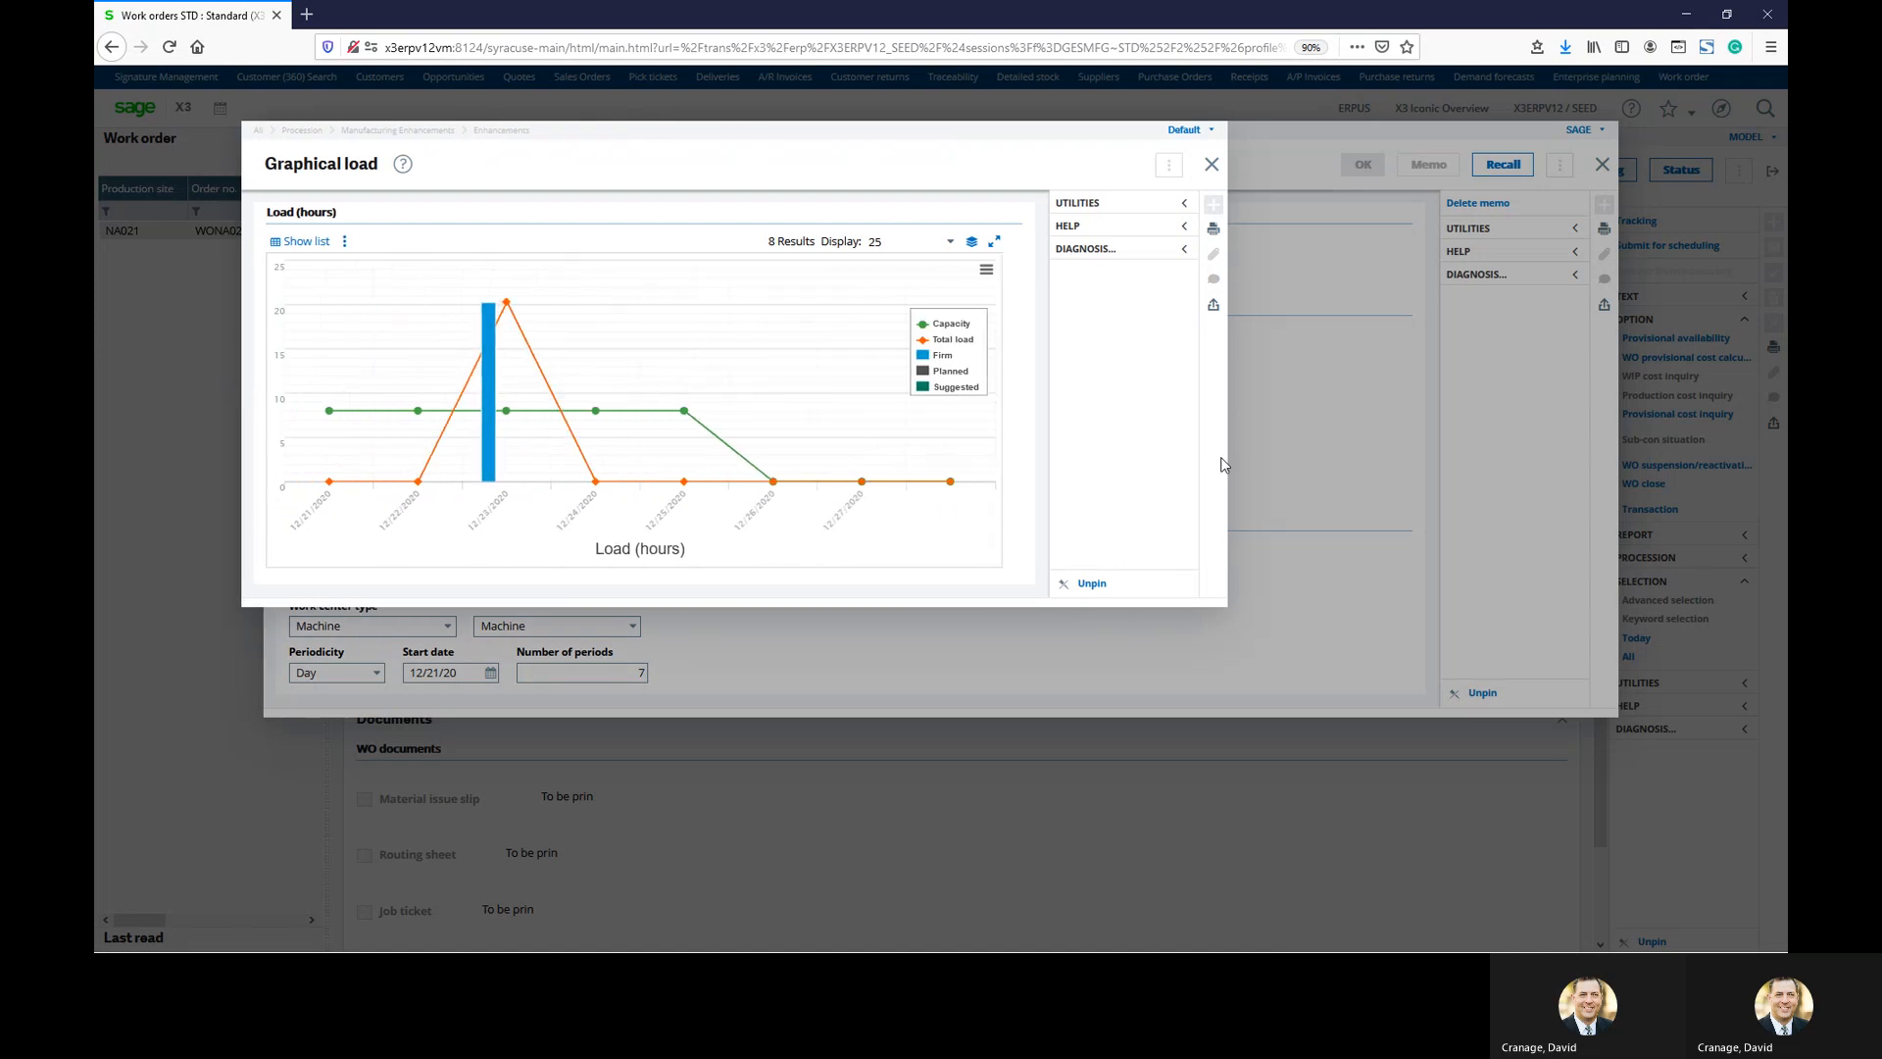
pyautogui.moveTo(1223, 458); pyautogui.dragTo(1633, 463)
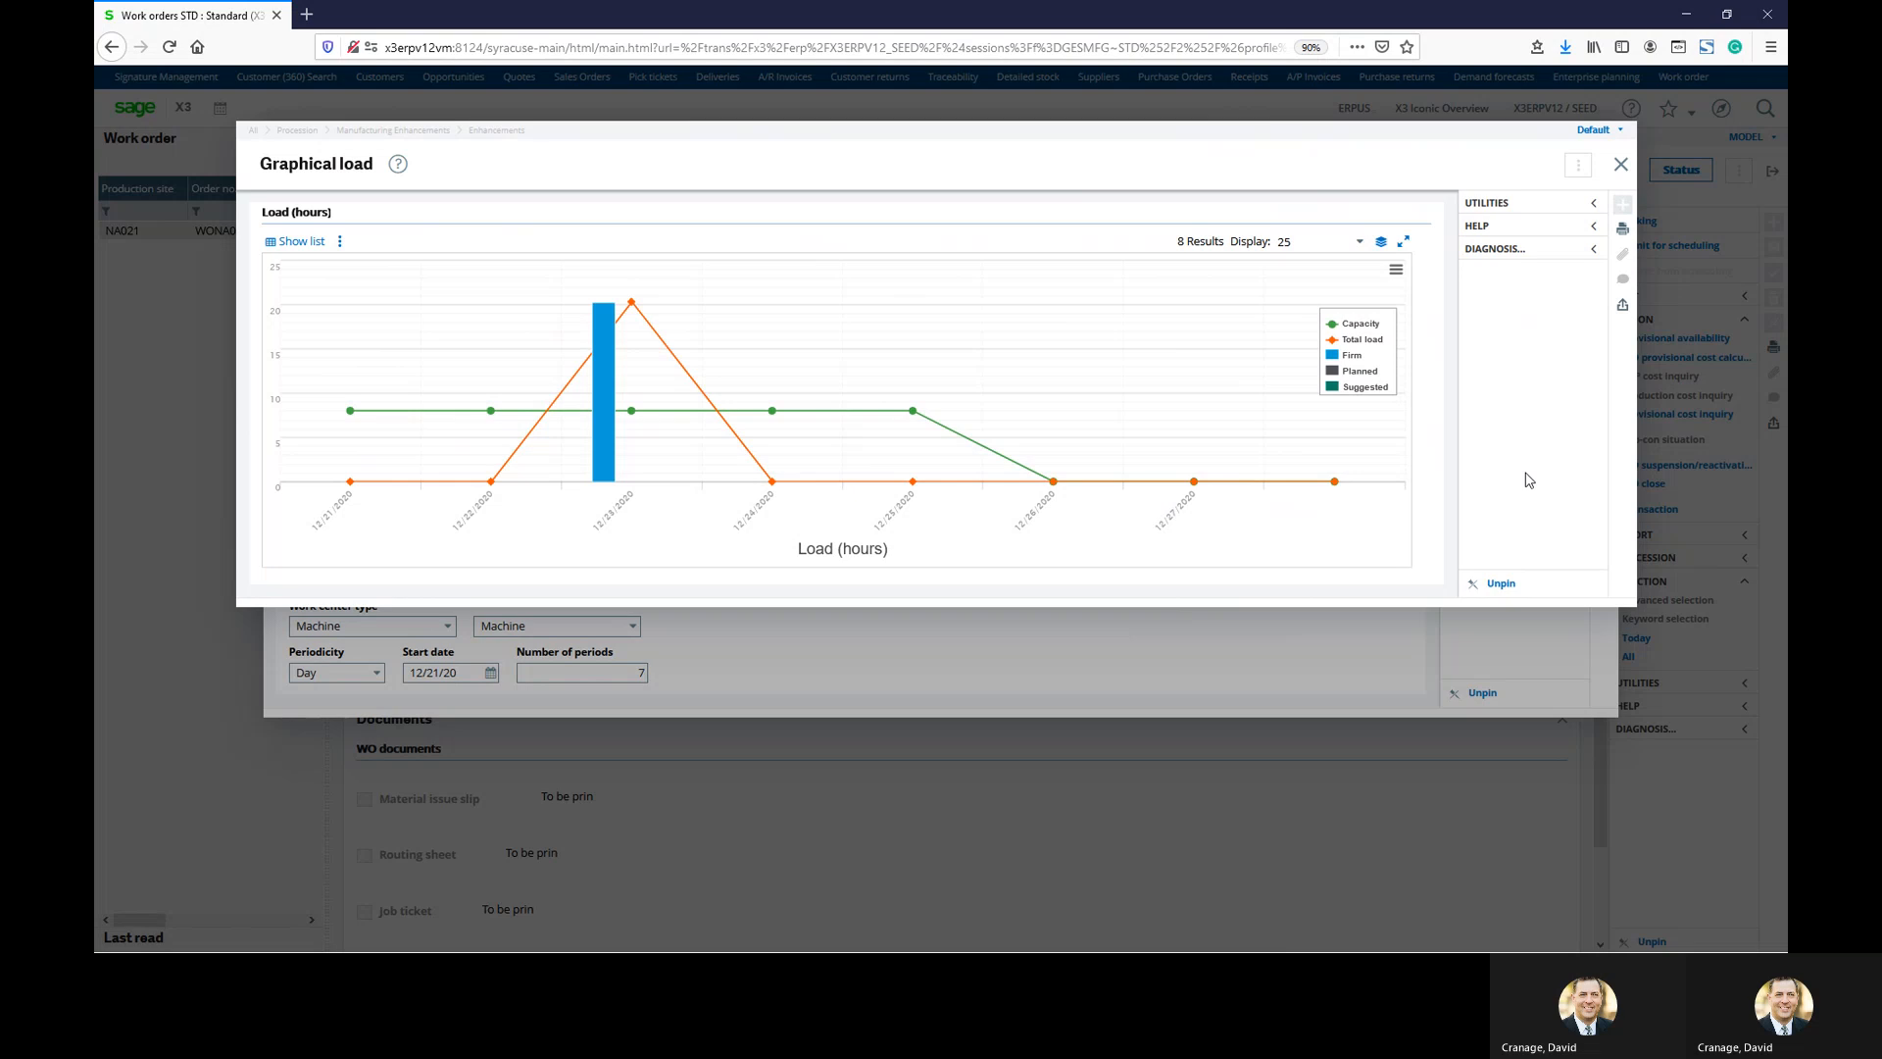
pyautogui.moveTo(631, 411)
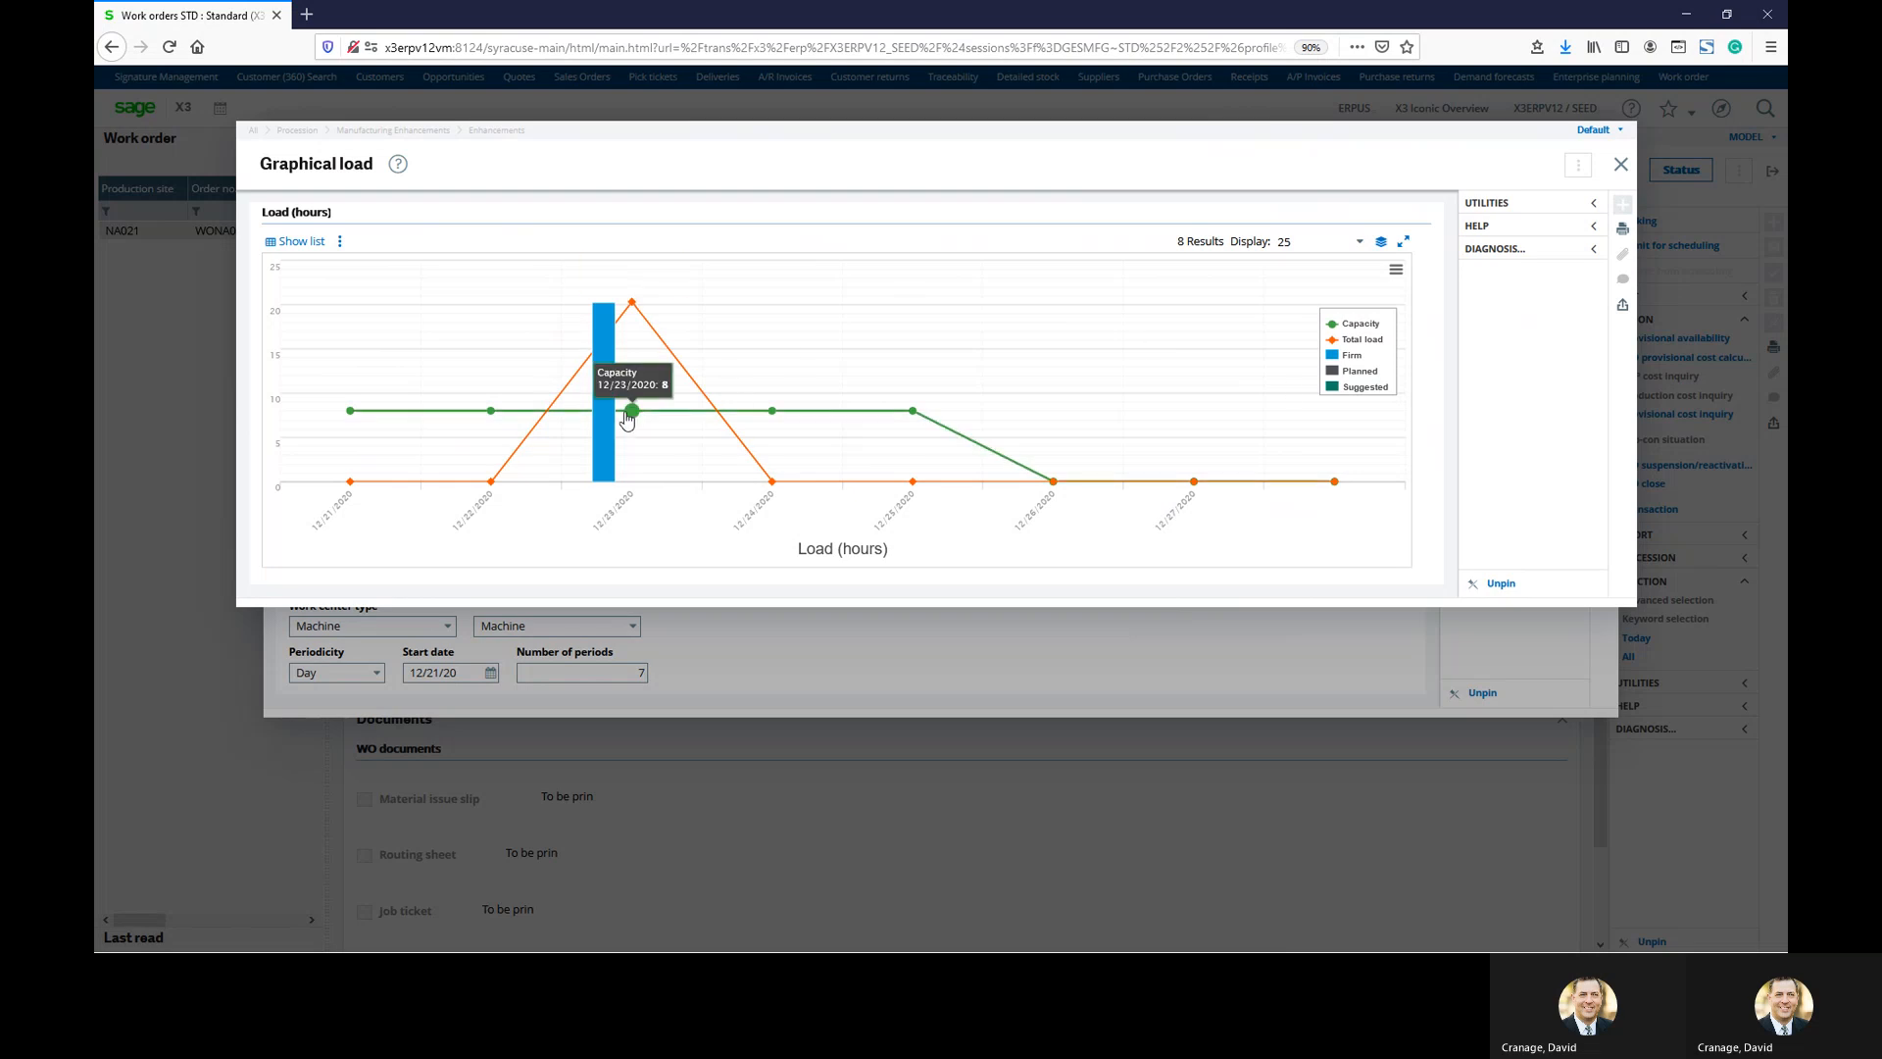
pyautogui.moveTo(602, 447)
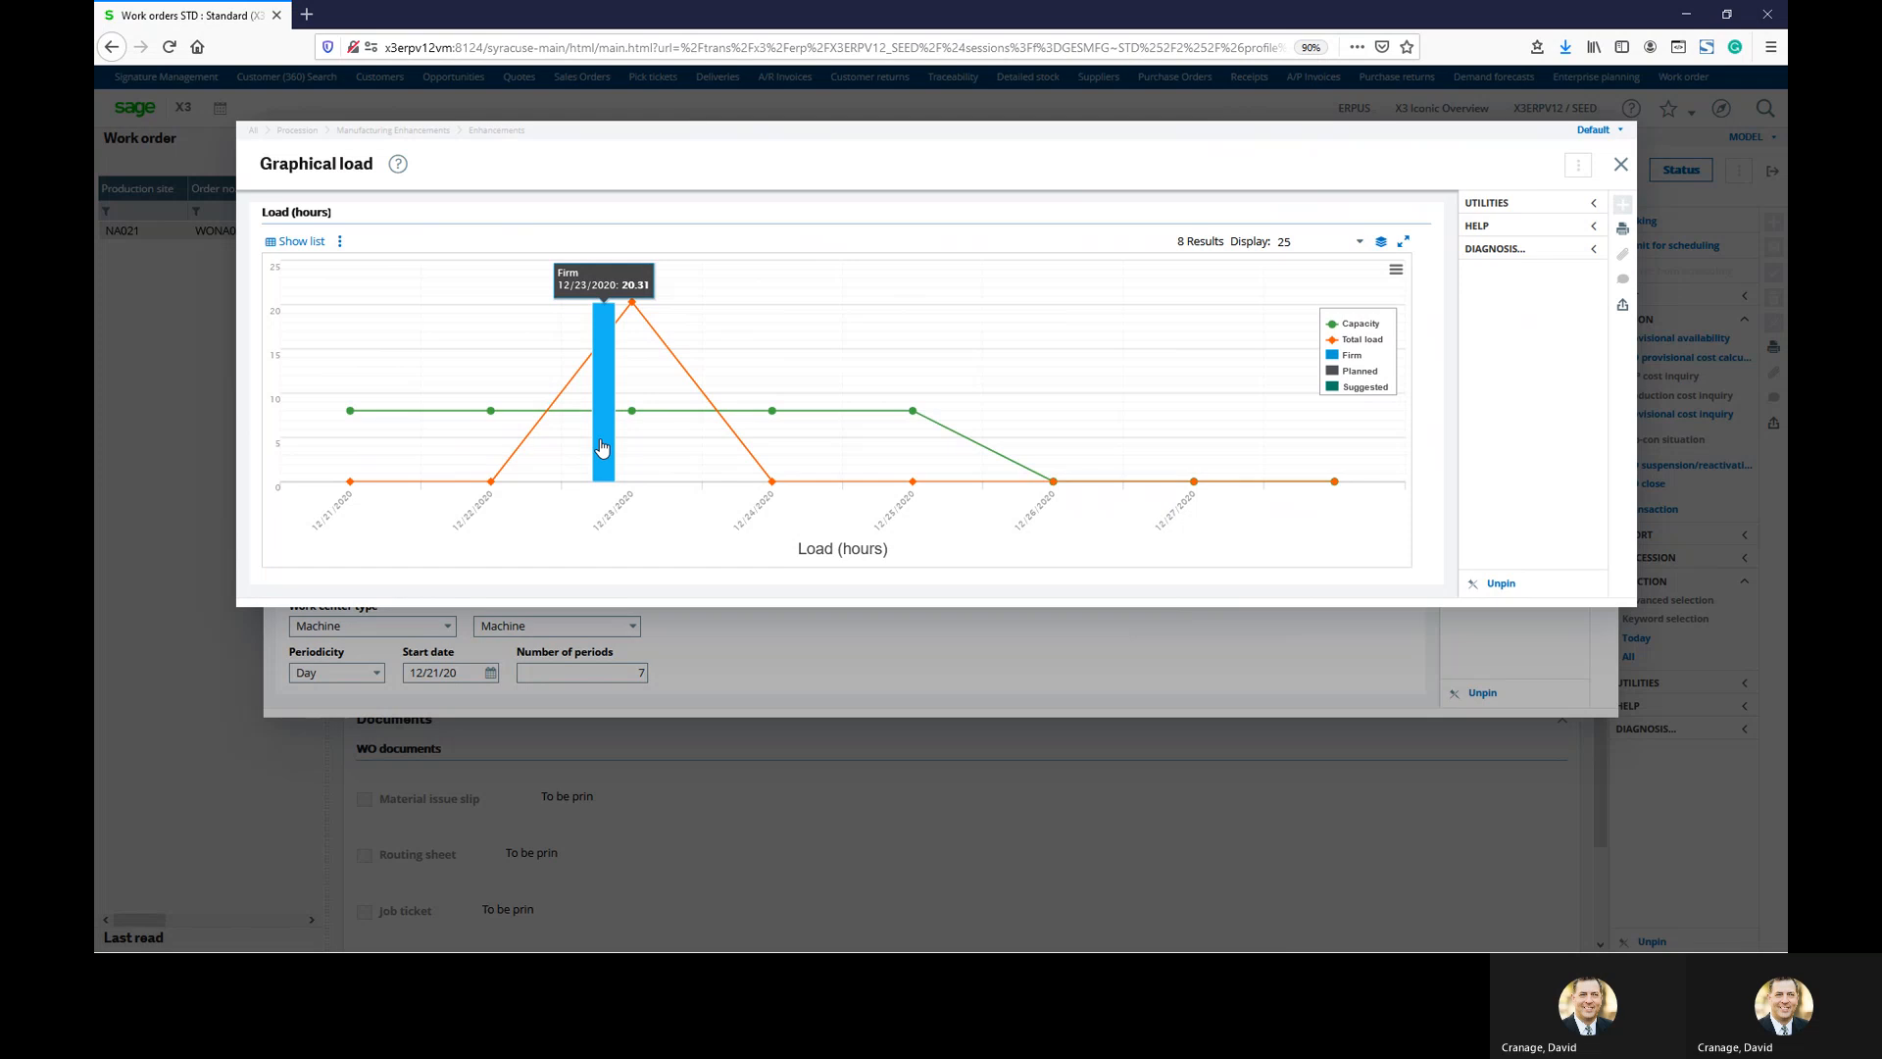
pyautogui.moveTo(632, 310)
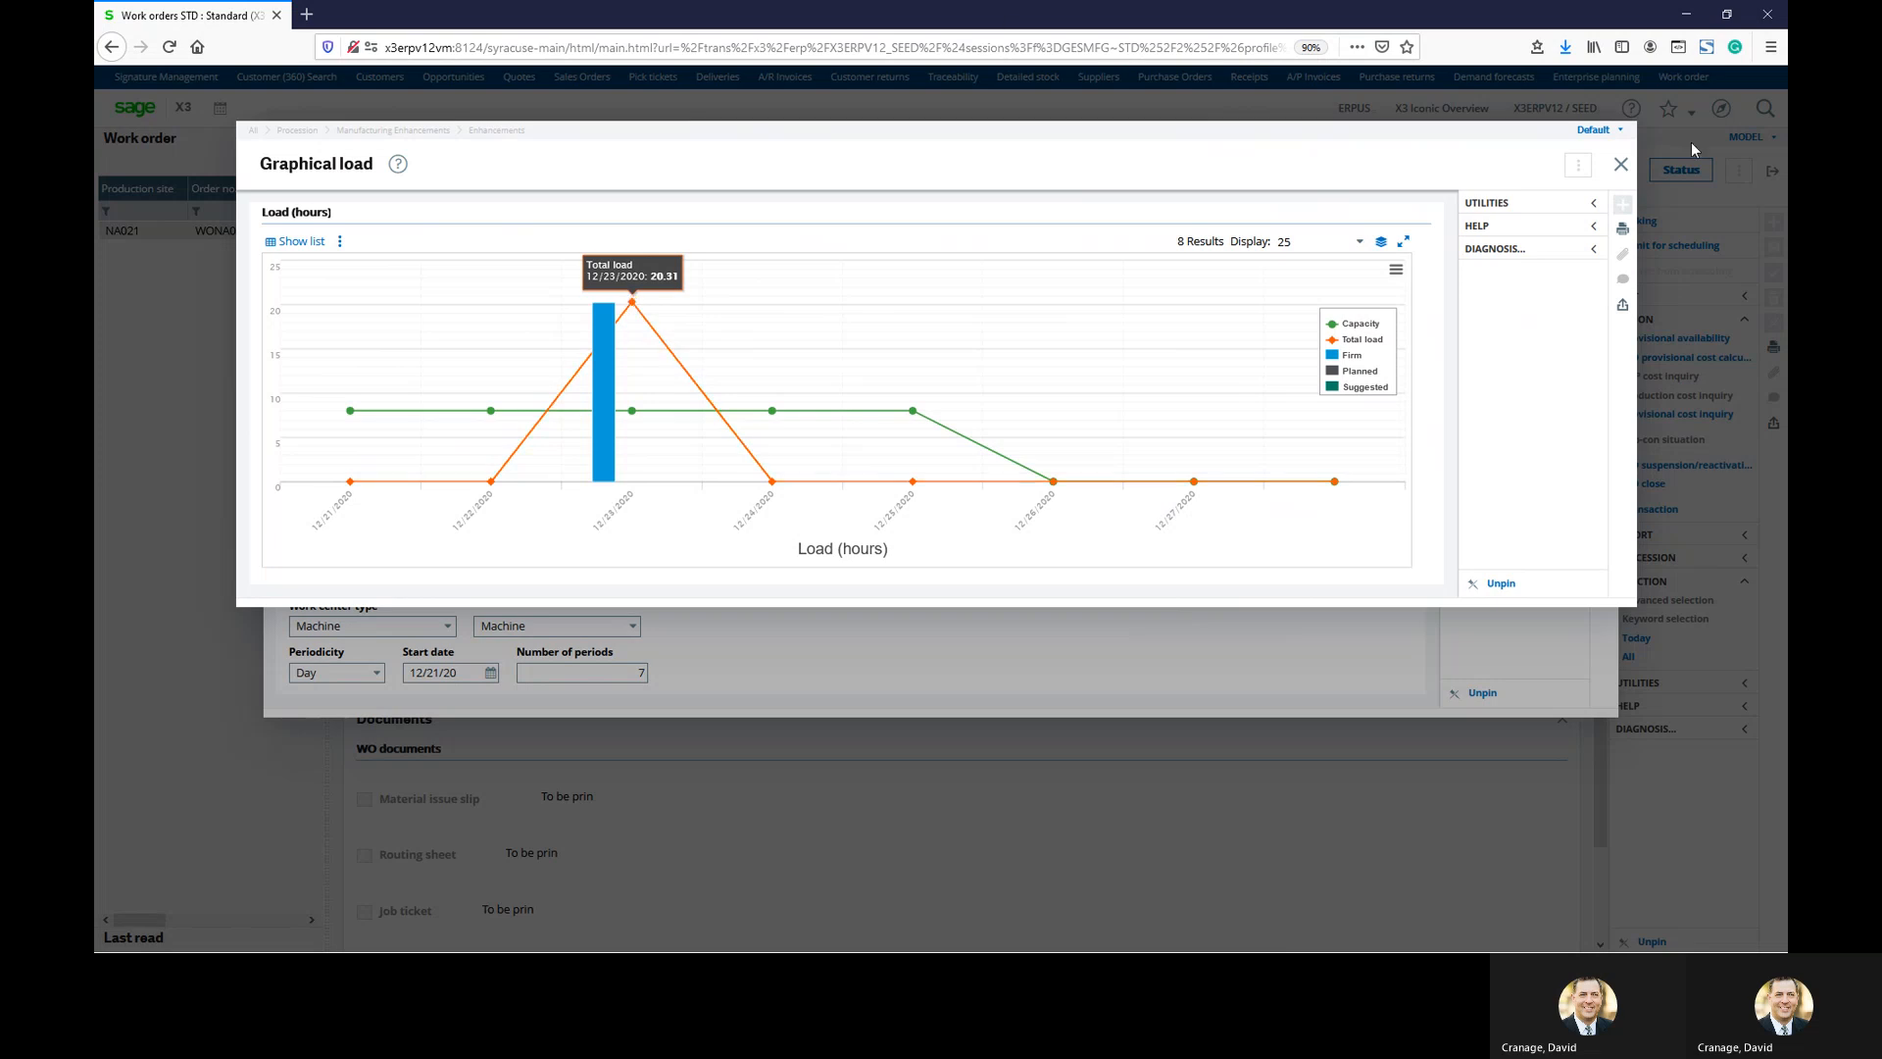
# Close the load chart and its criteria, then widen the WO scheduling chart
pyautogui.click(1620, 164)
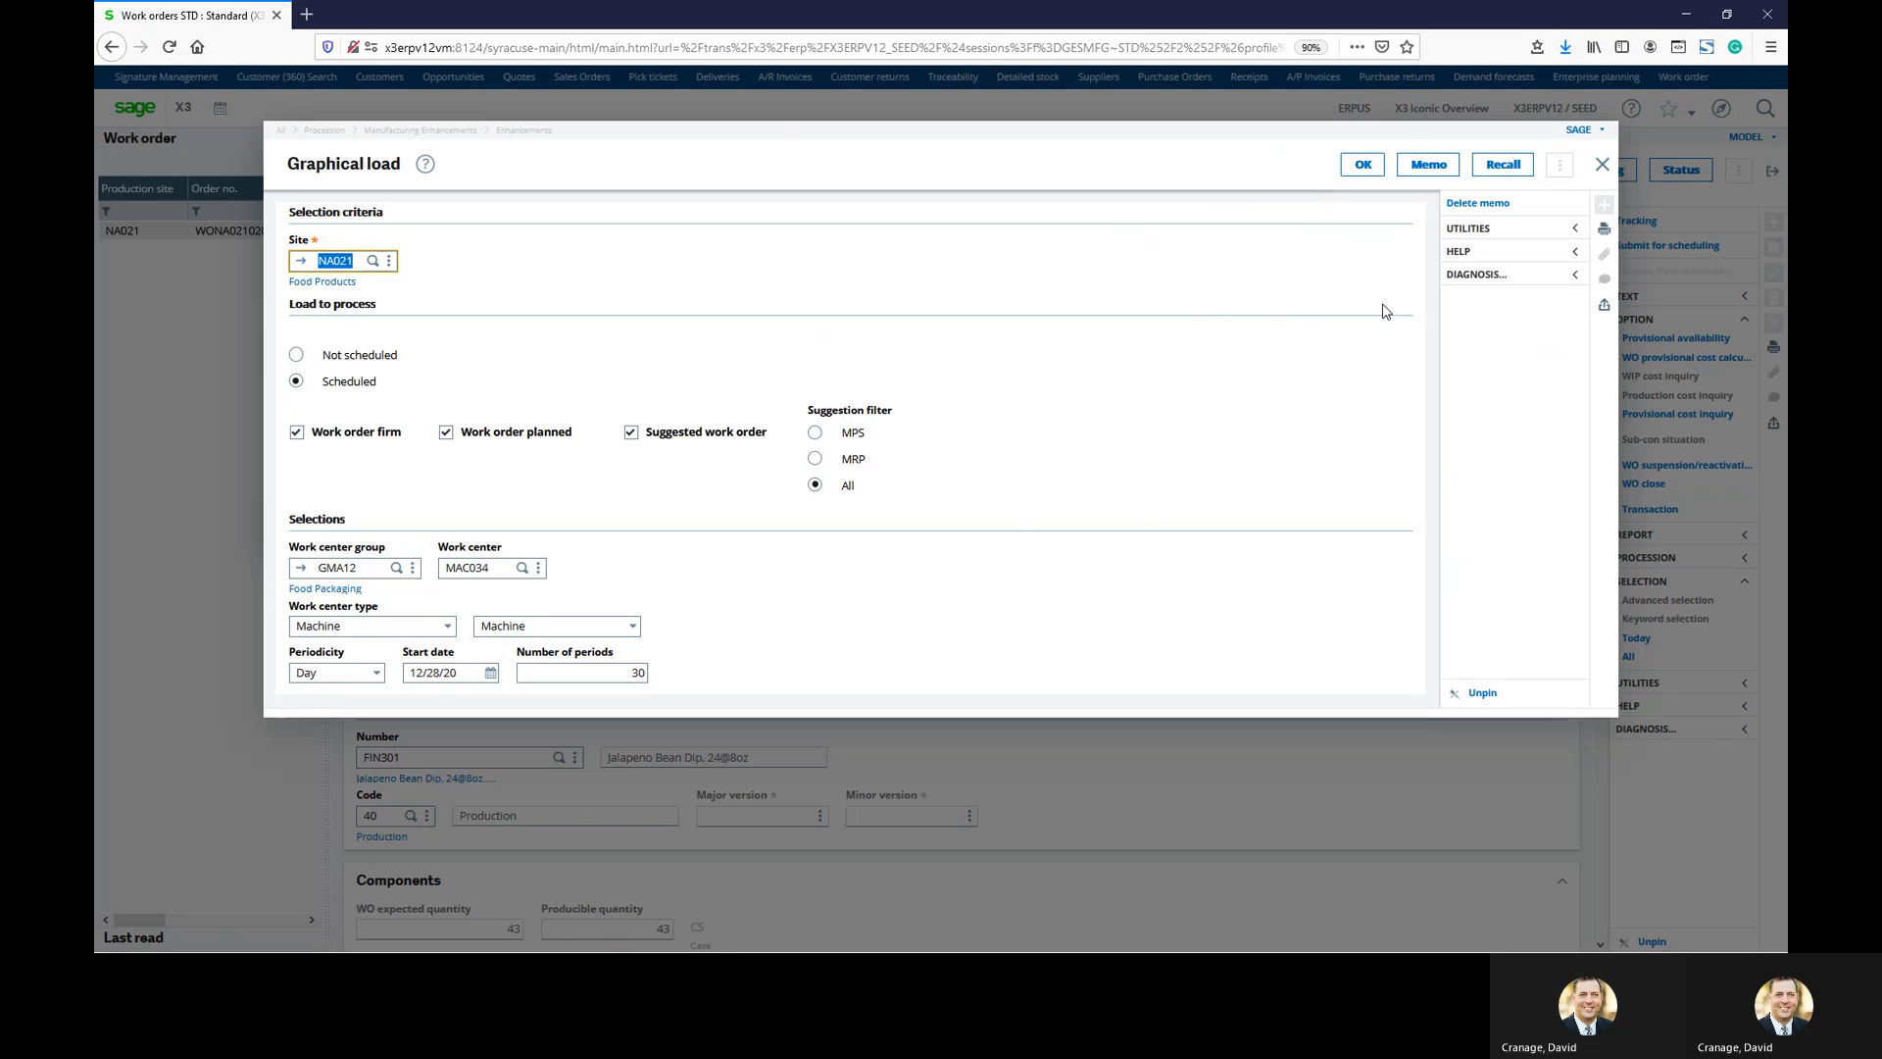
pyautogui.click(1602, 165)
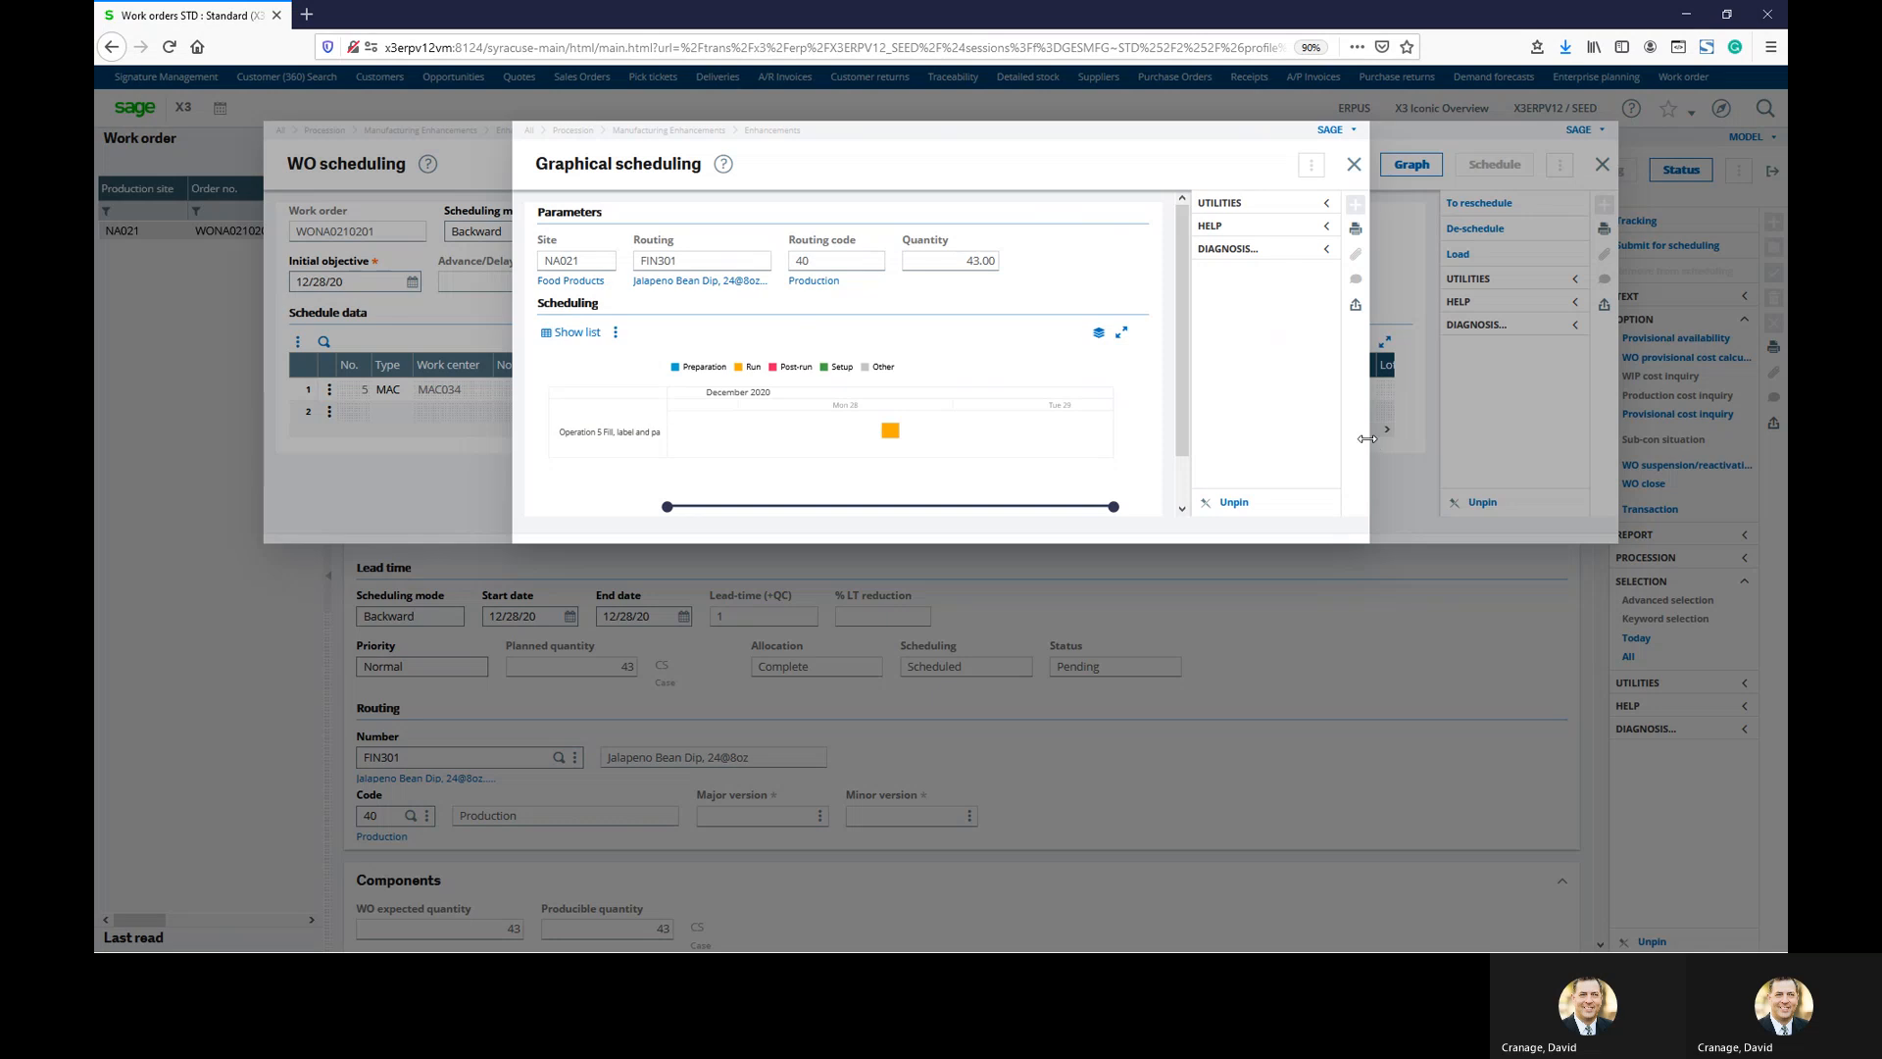
pyautogui.moveTo(1366, 438); pyautogui.dragTo(1663, 438)
pyautogui.moveTo(511, 361); pyautogui.dragTo(204, 361)
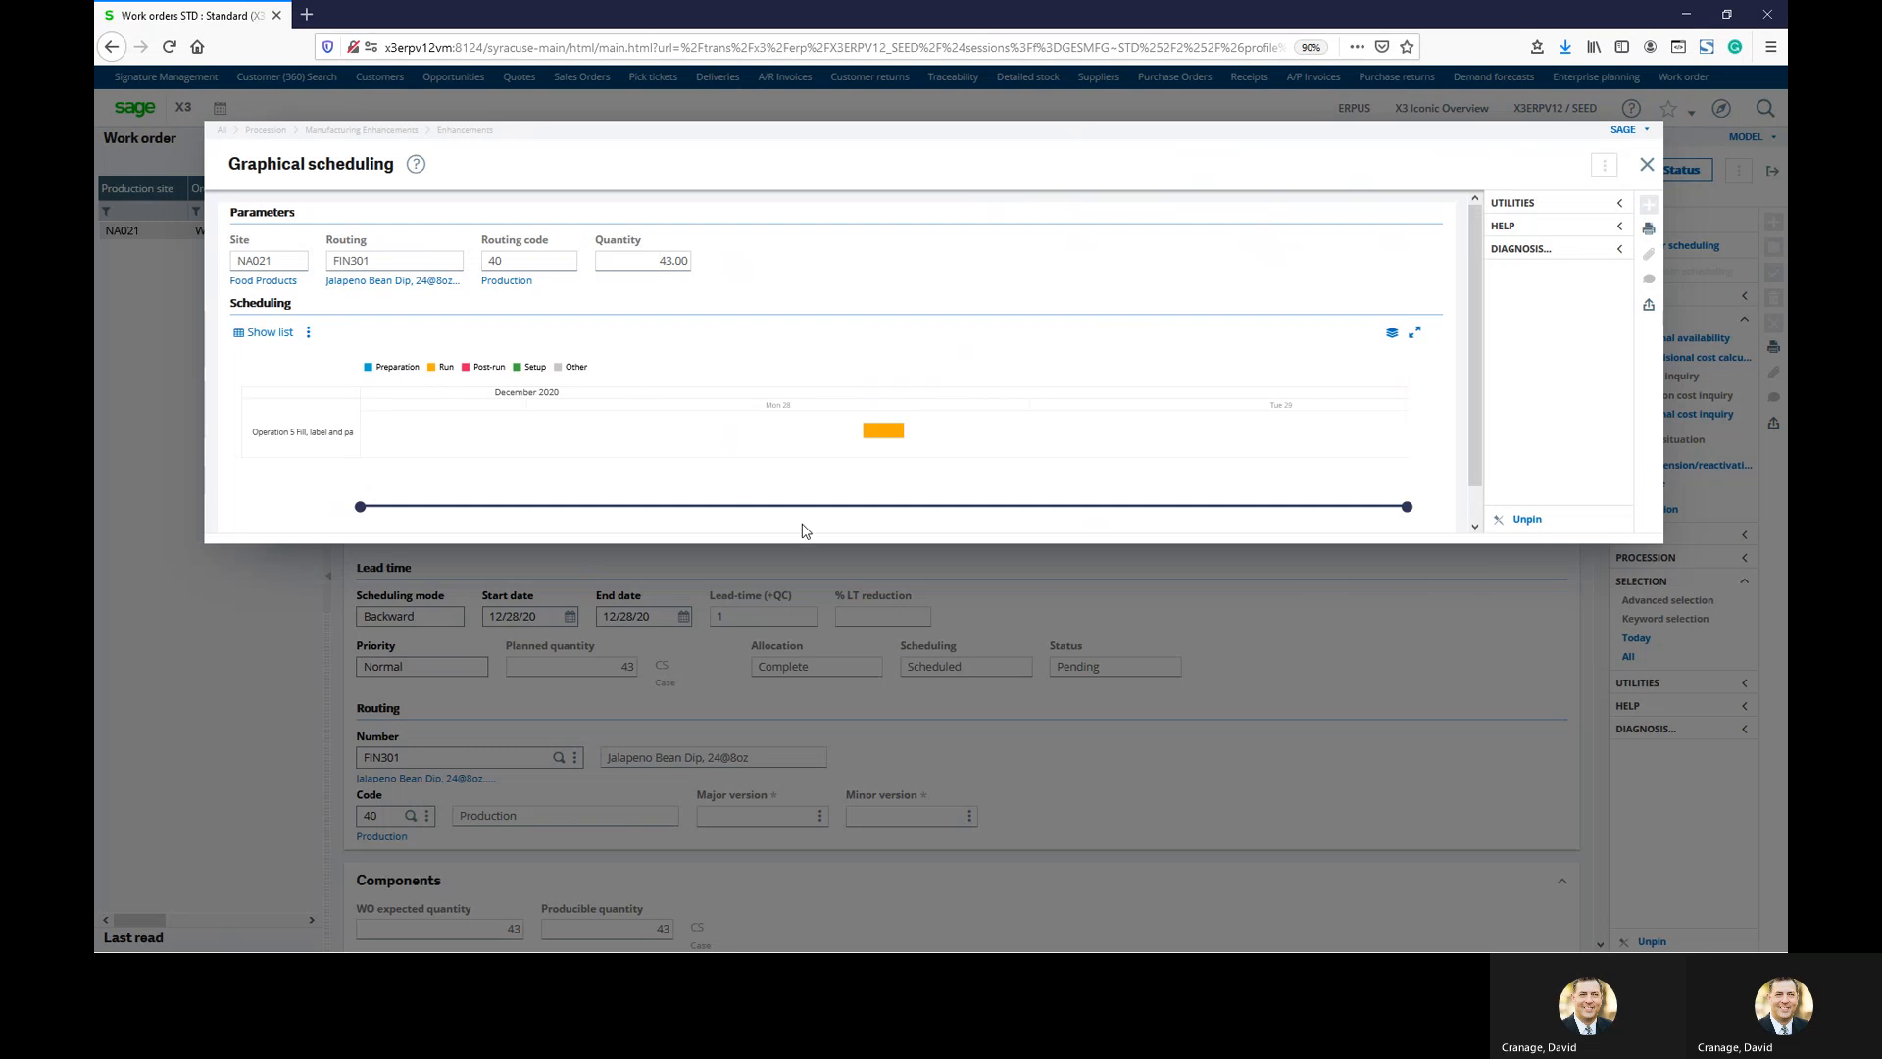
# Review Operation 5's run details for 12/28/2020, then close them
pyautogui.moveTo(895, 443)
pyautogui.click(883, 433)
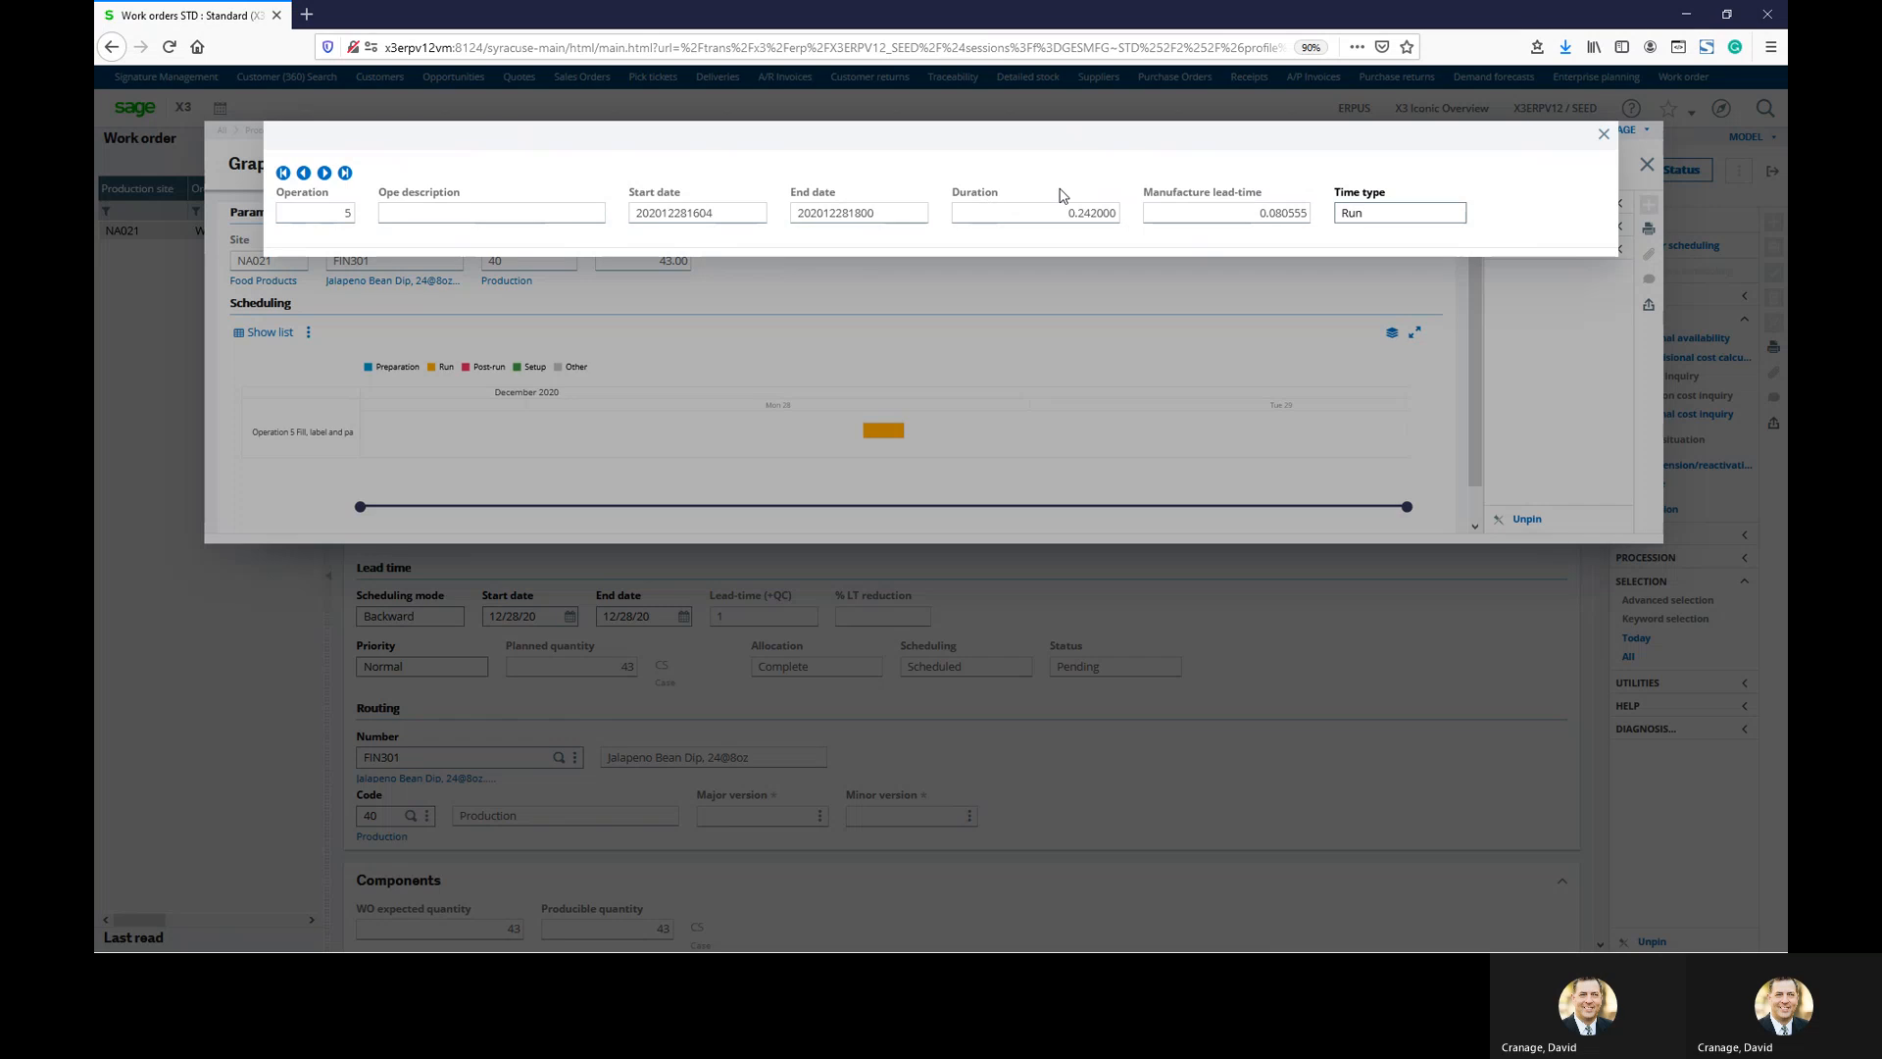
pyautogui.click(1604, 134)
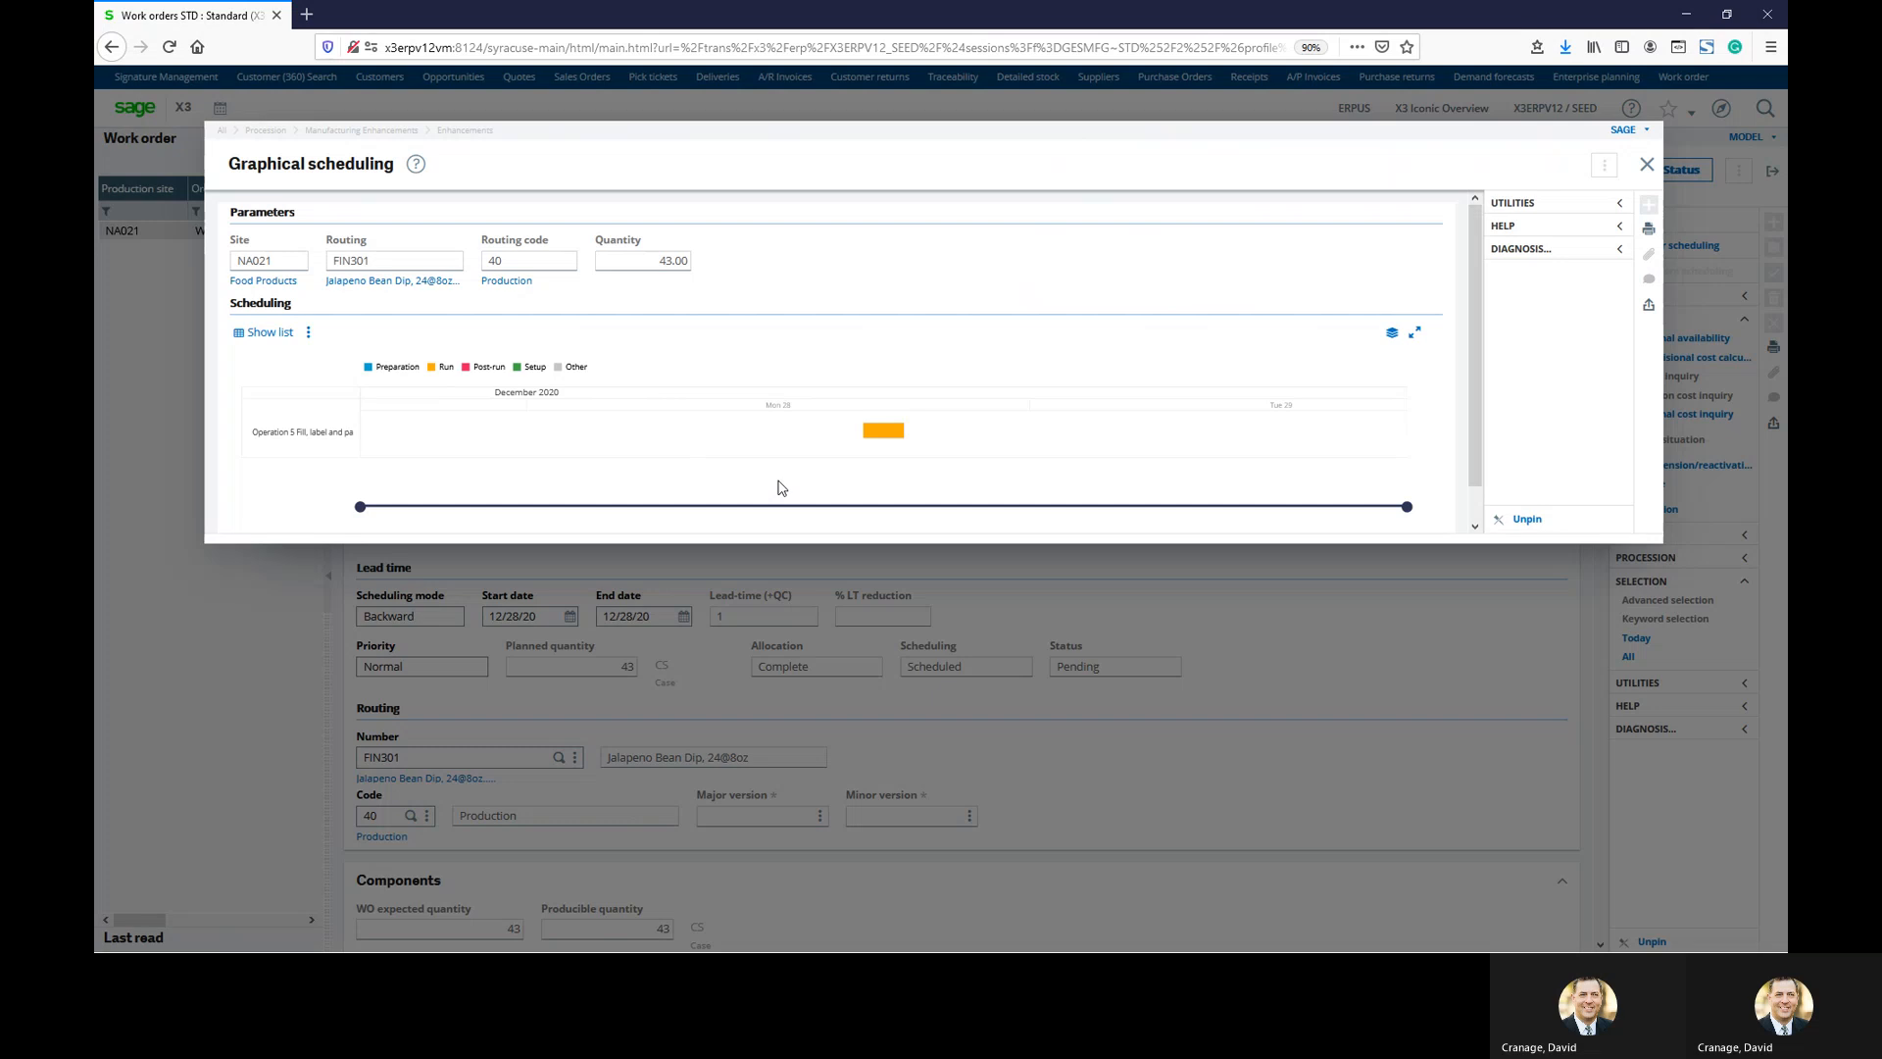
# Close the scheduling chart, WO scheduling and Work orders screen to reach the Plan to Produce page
pyautogui.click(1647, 164)
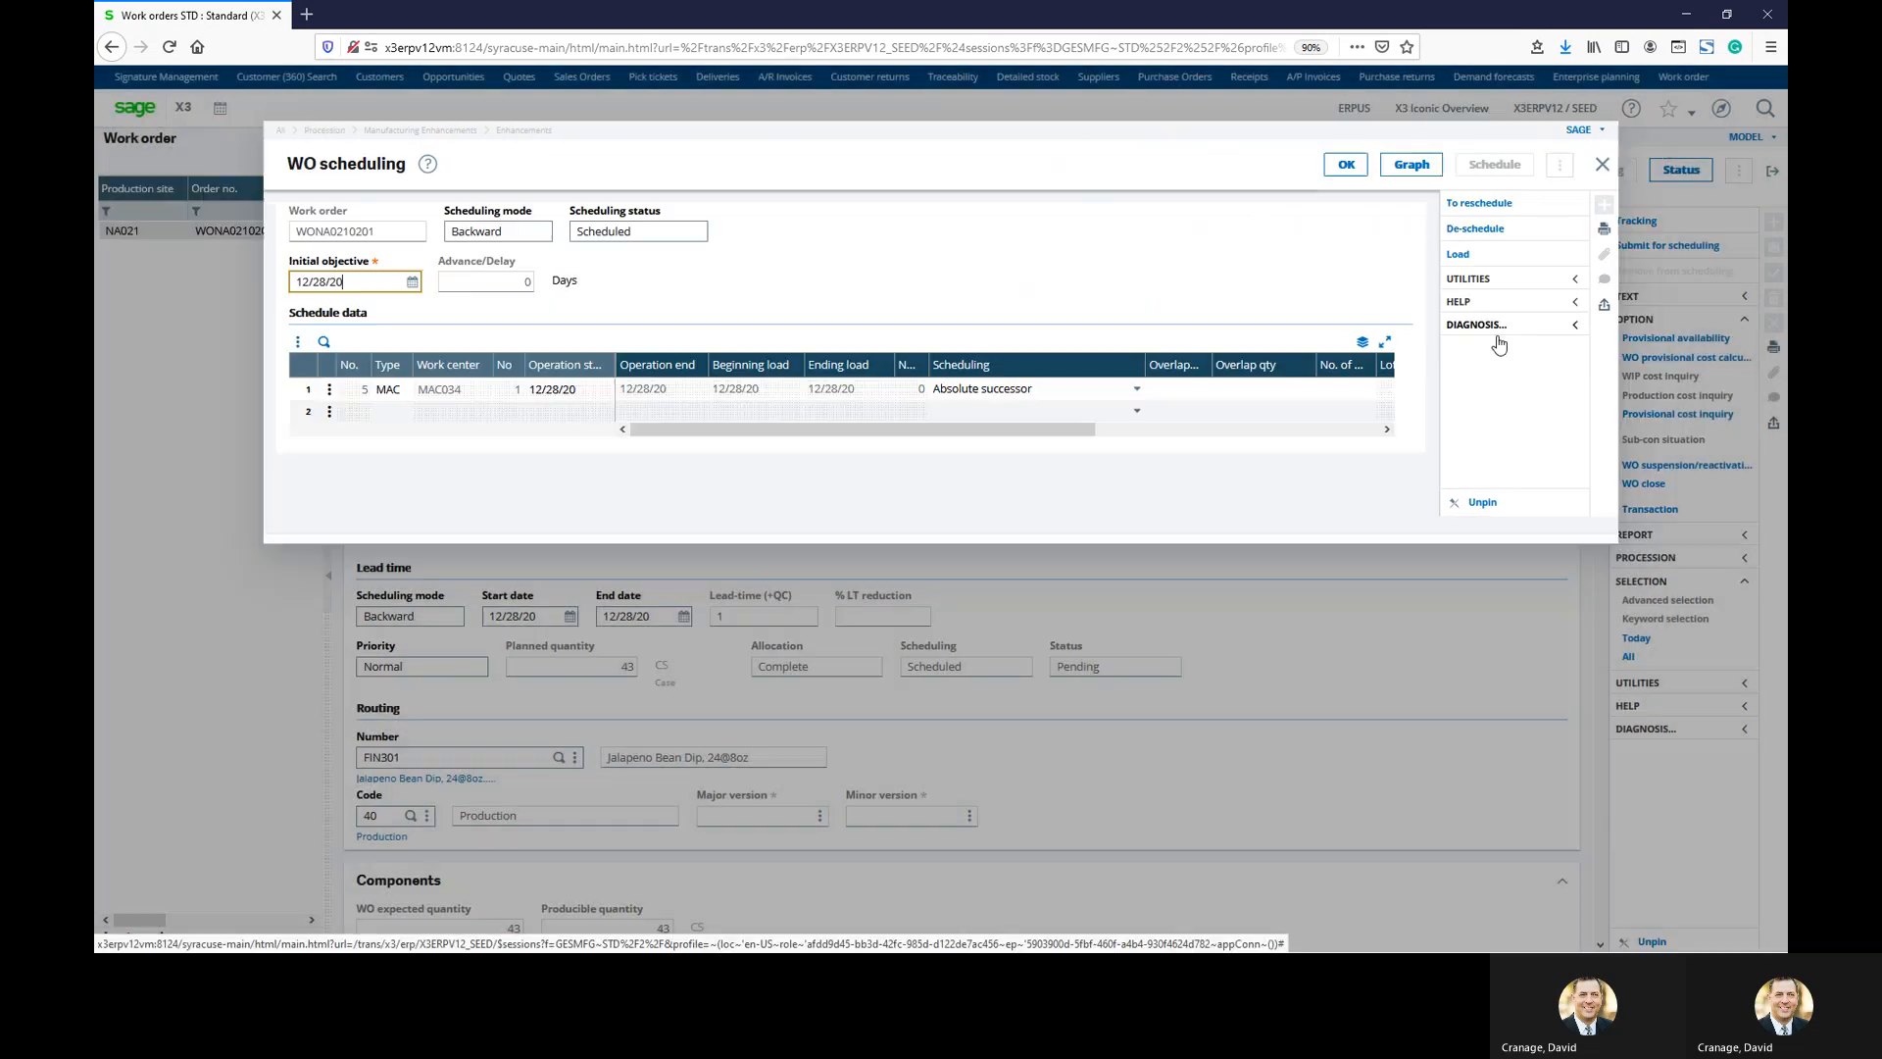
pyautogui.click(1602, 165)
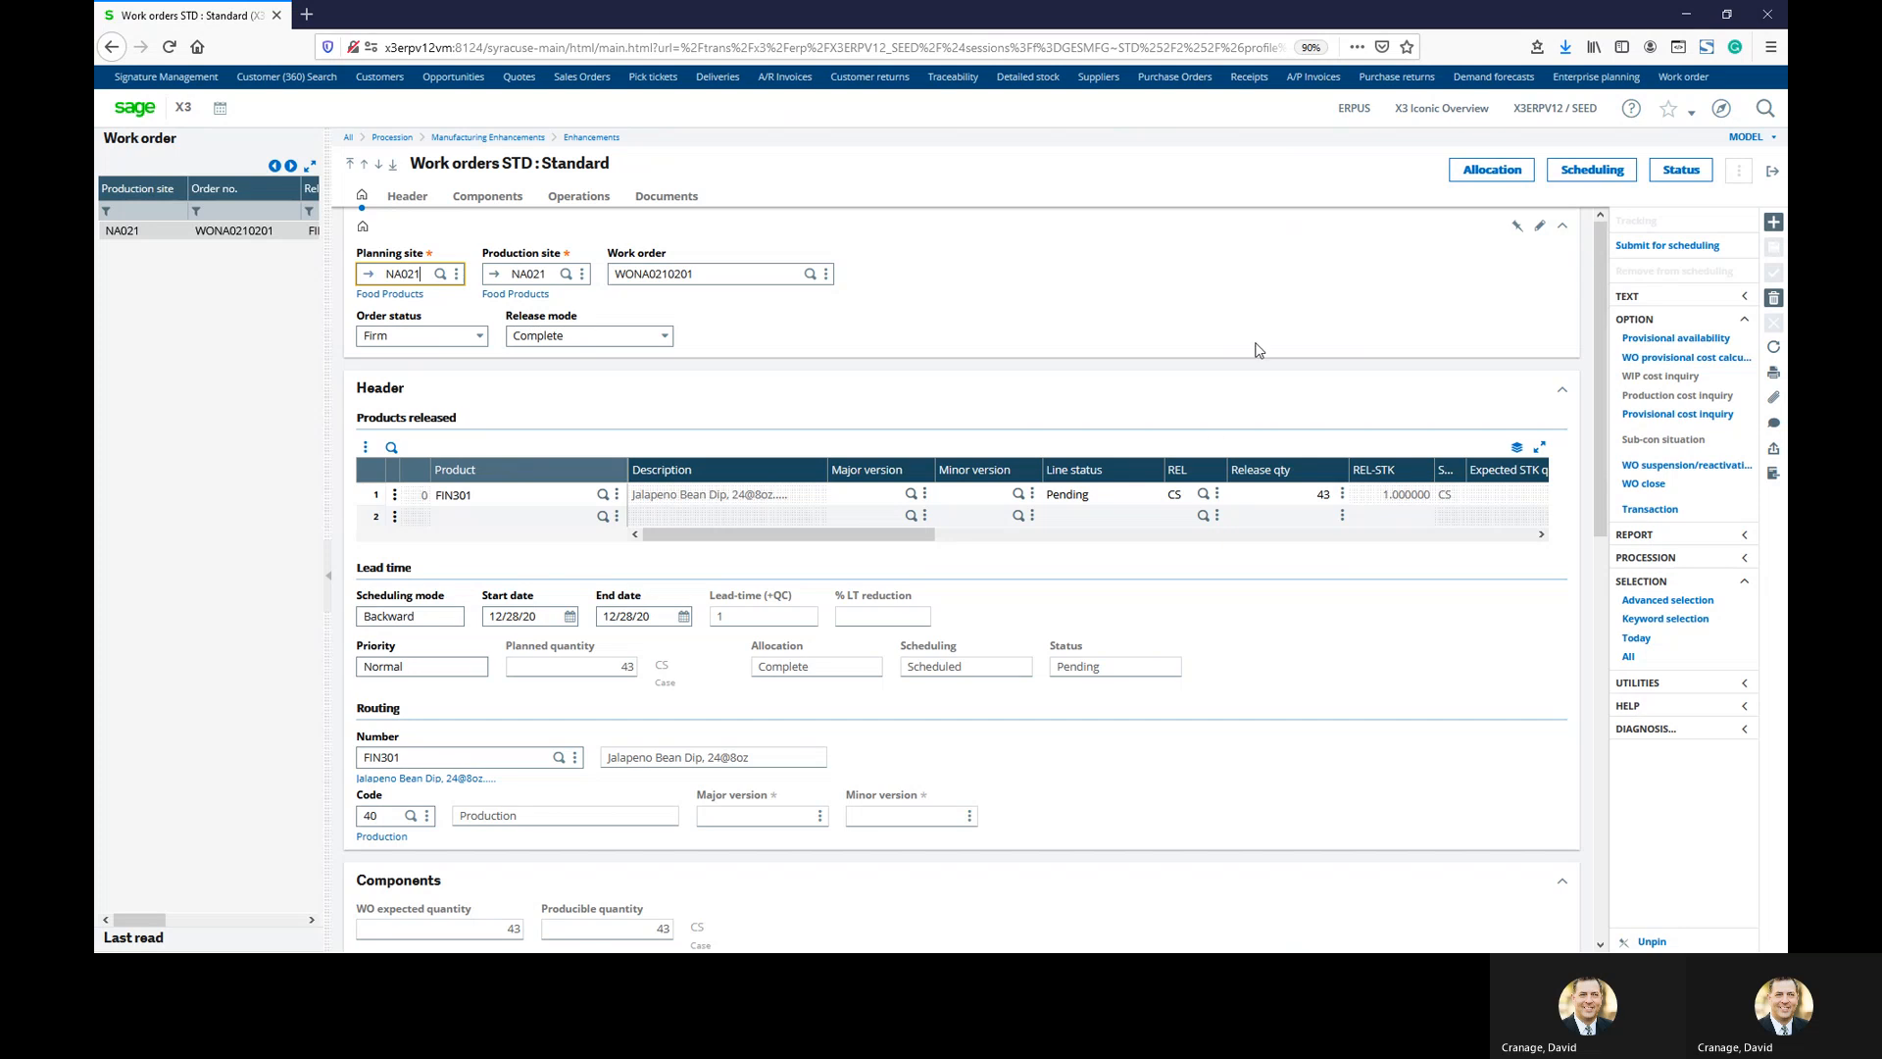
pyautogui.click(1772, 170)
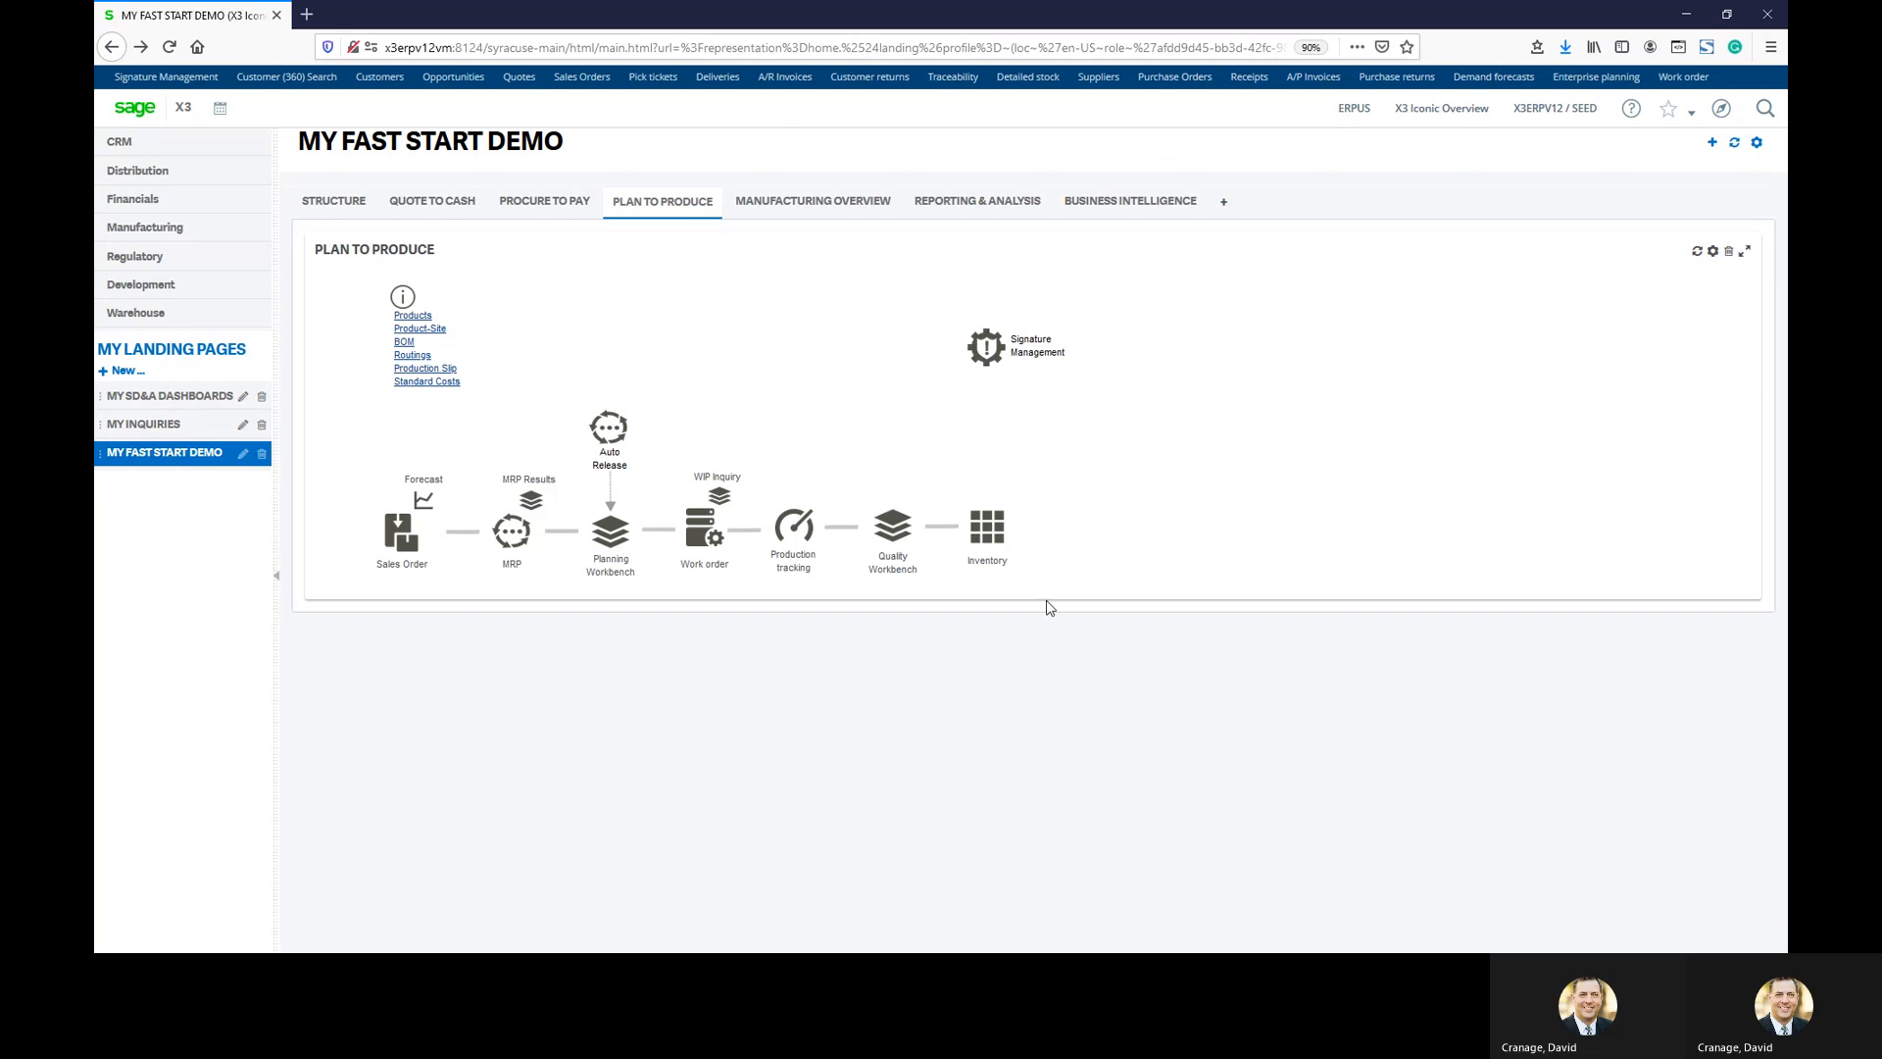
# Choose Production tracking on the Plan to Produce diagram
pyautogui.click(796, 554)
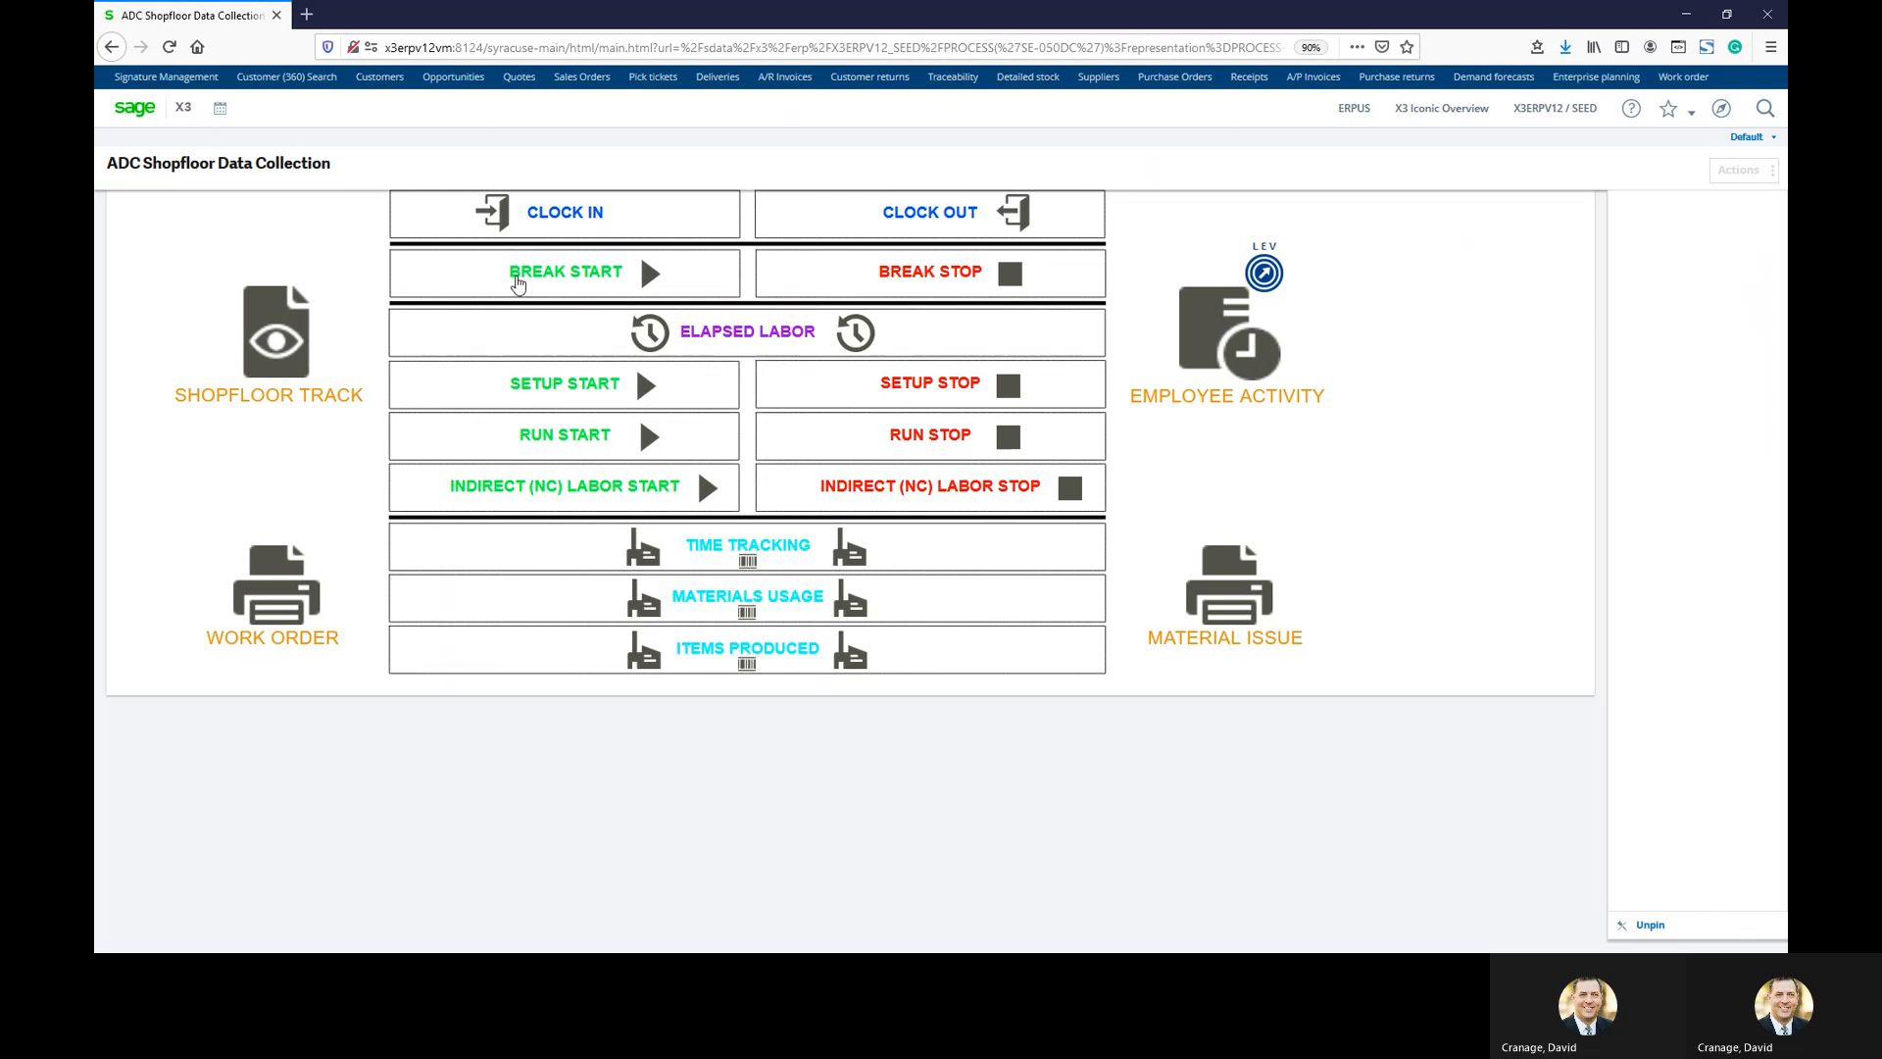
pyautogui.click(565, 212)
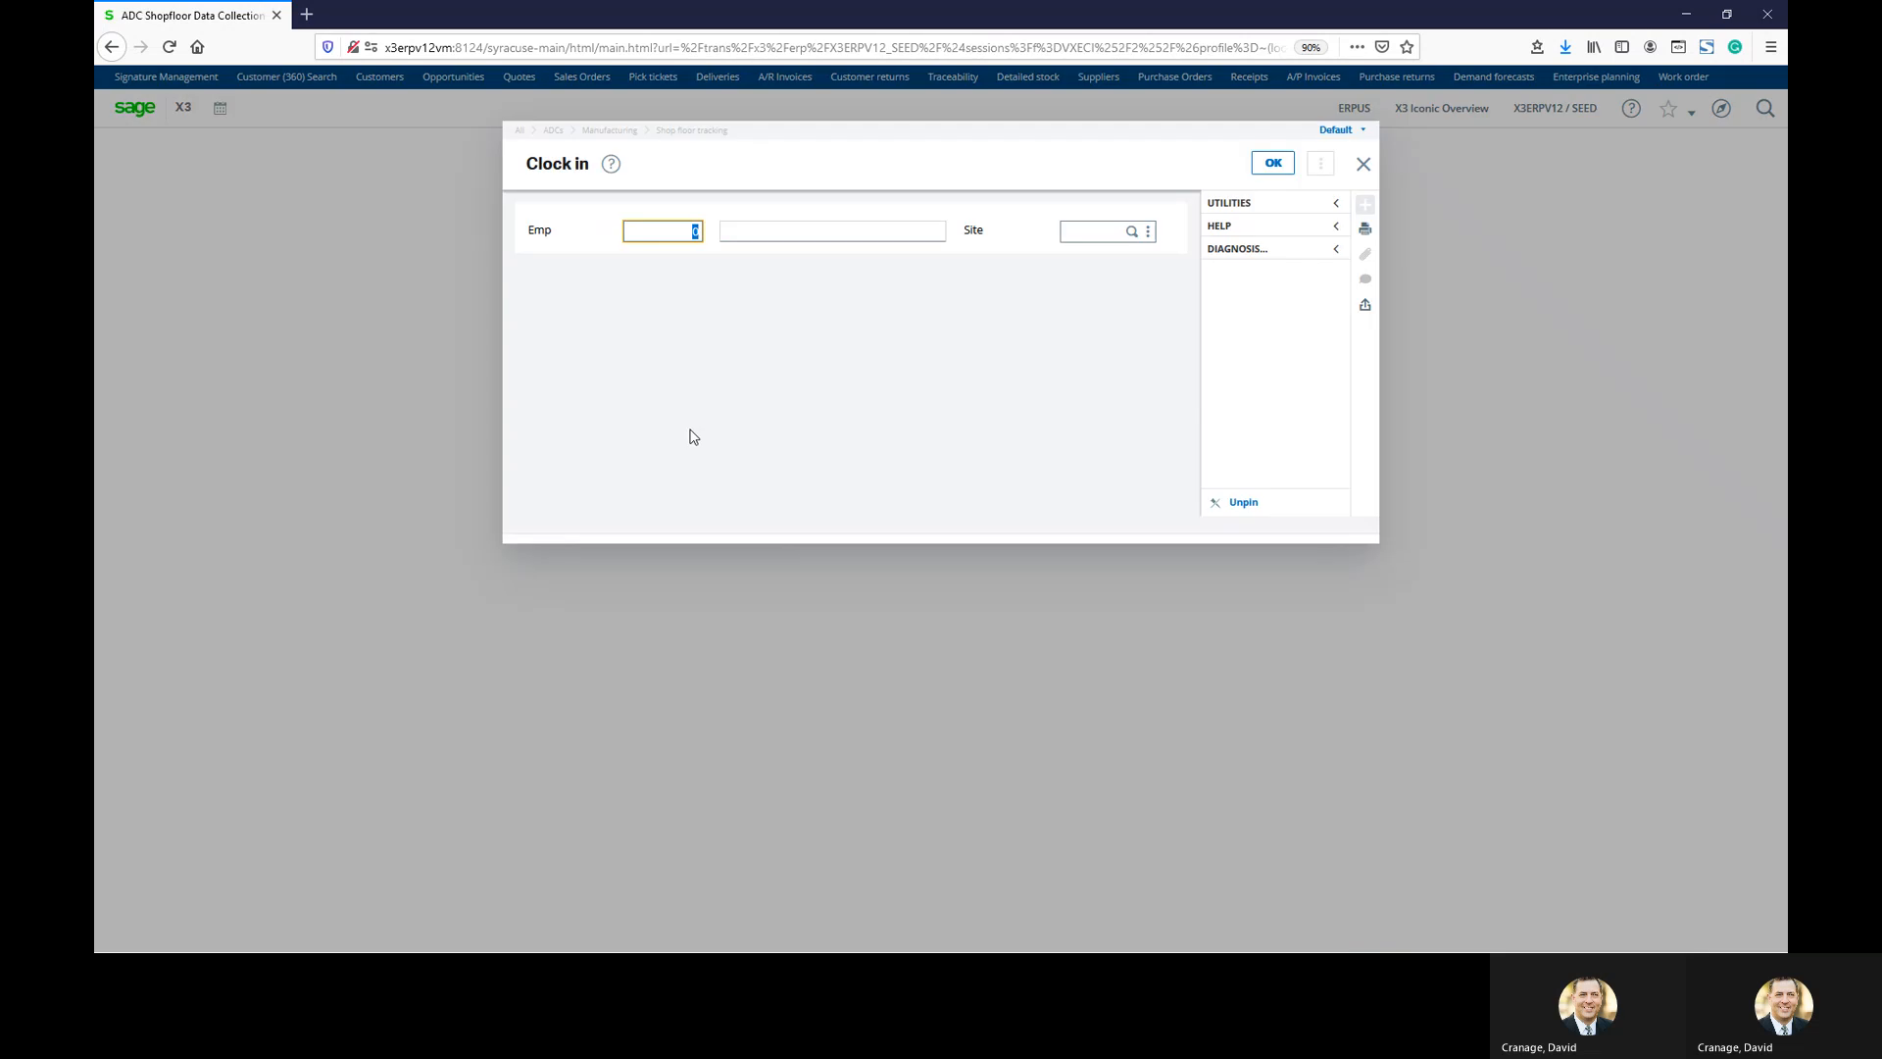
pyautogui.click(1363, 164)
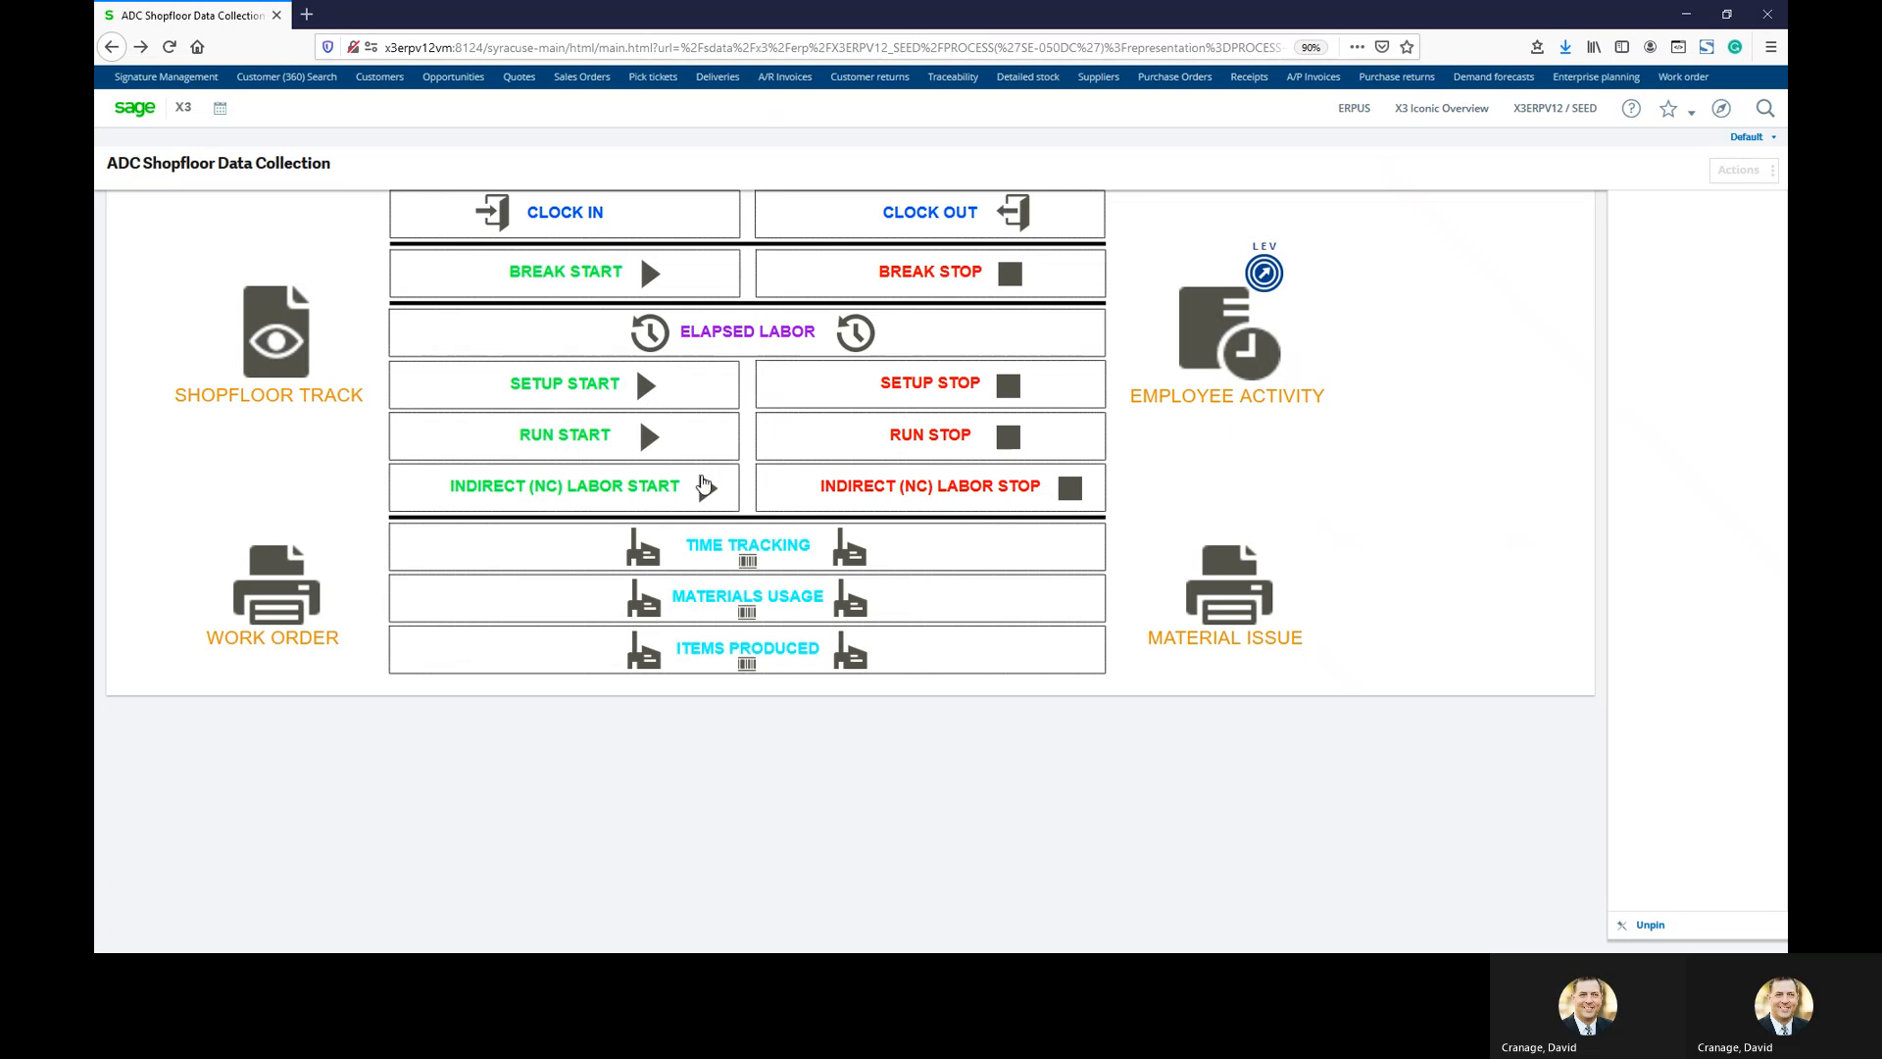
# Try a setup start for the employee at NA021, dismiss the not-clocked-in error and exit
pyautogui.click(647, 389)
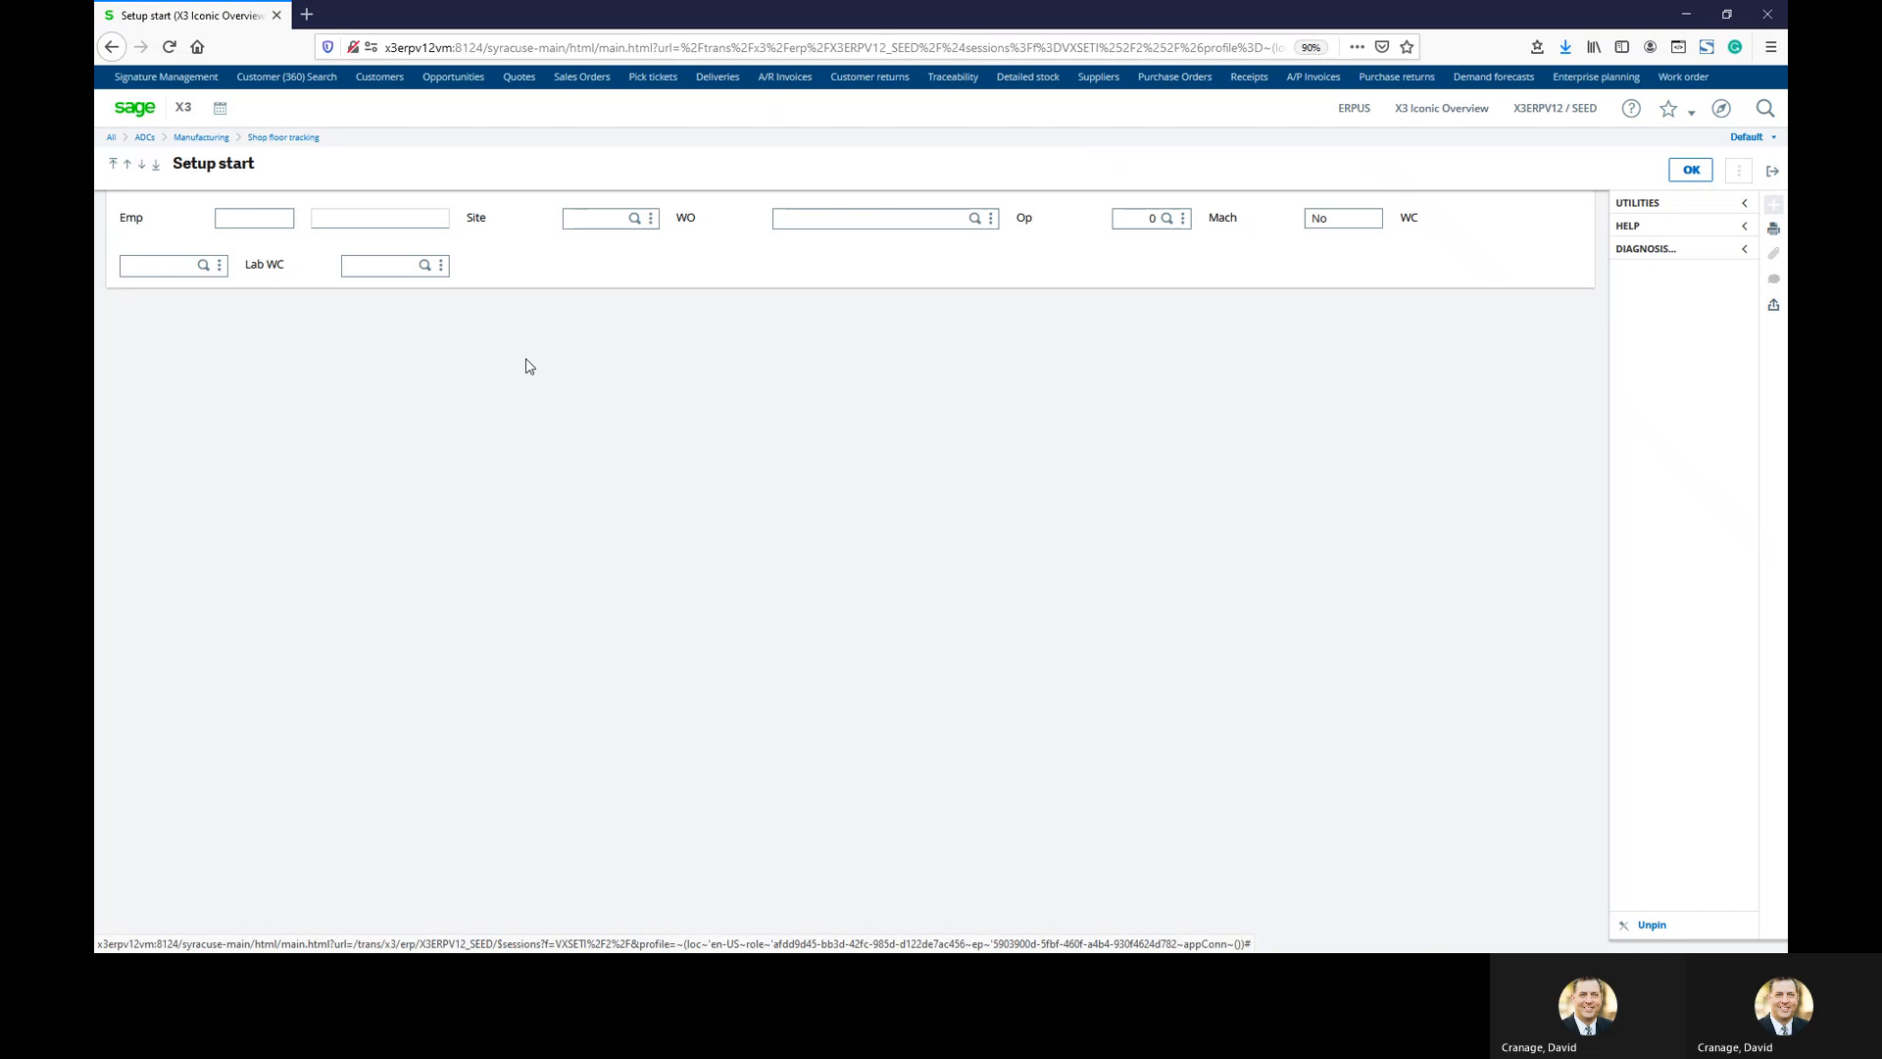
pyautogui.click(261, 219)
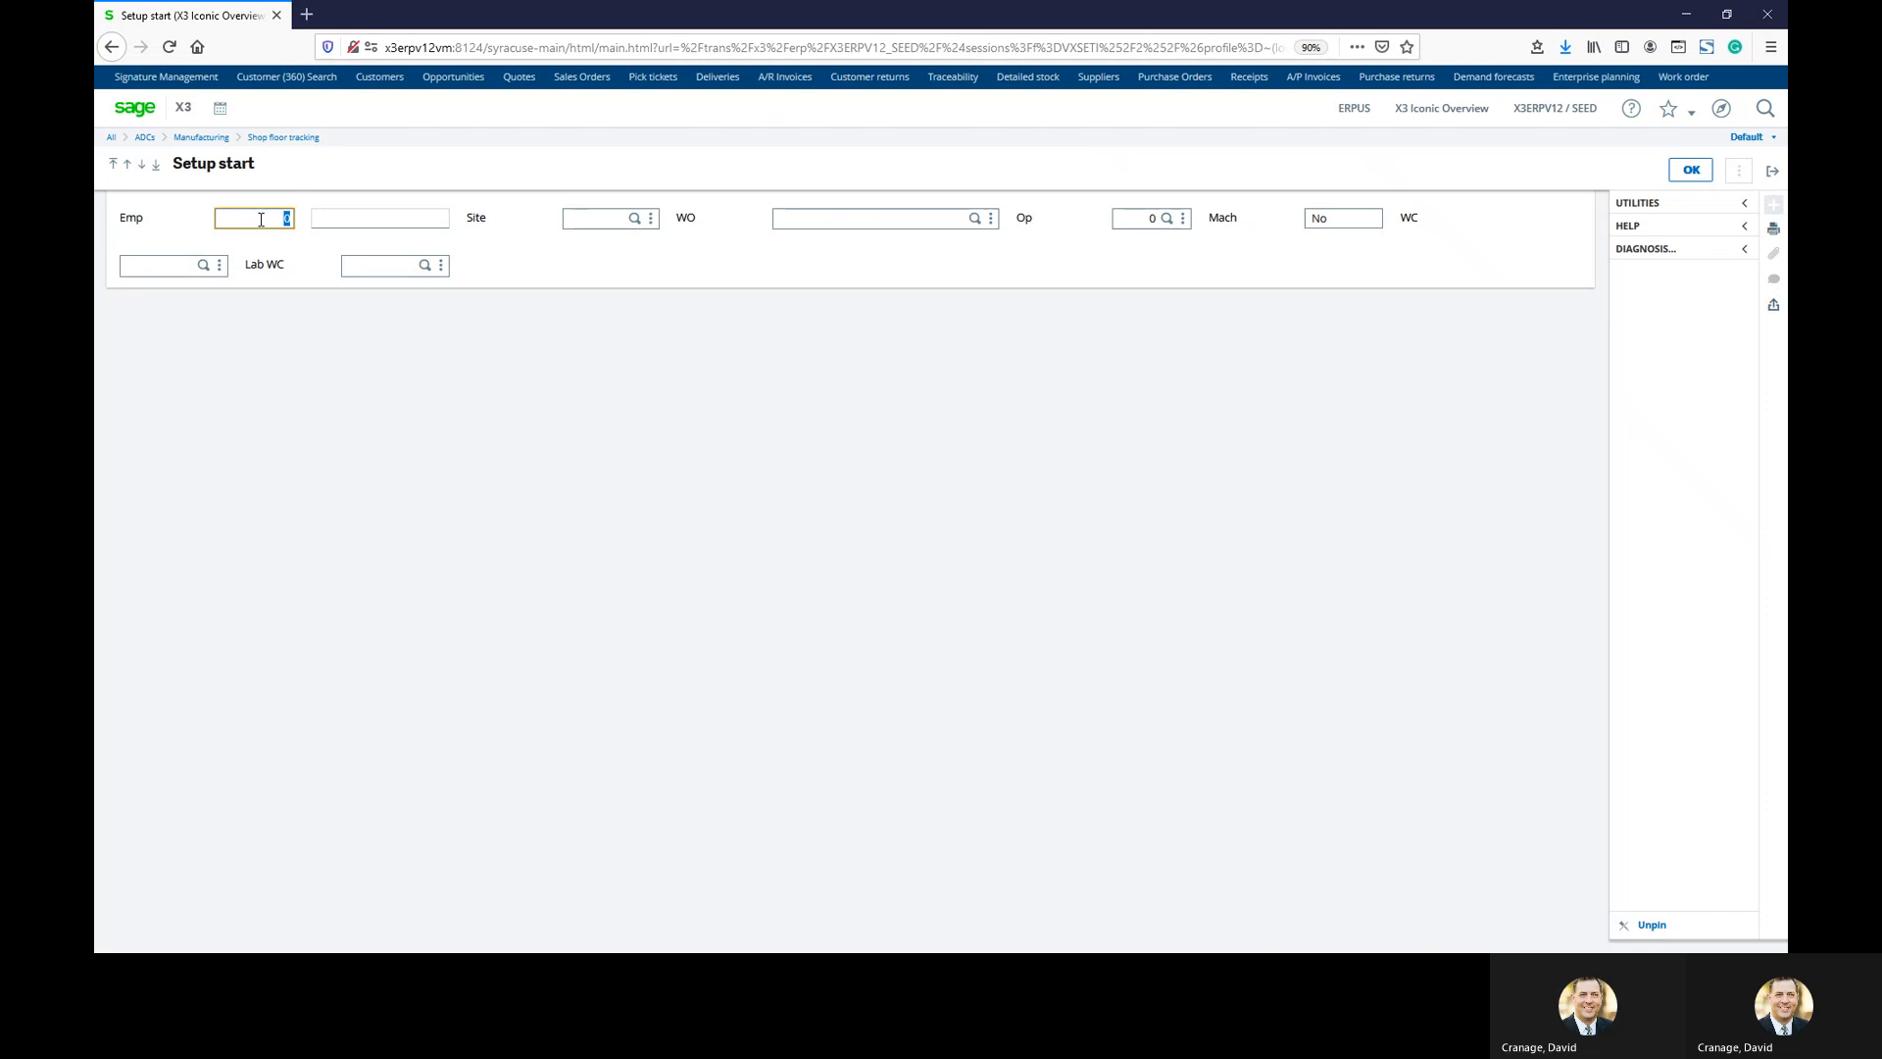
pyautogui.write('1001')
pyautogui.press('Tab')
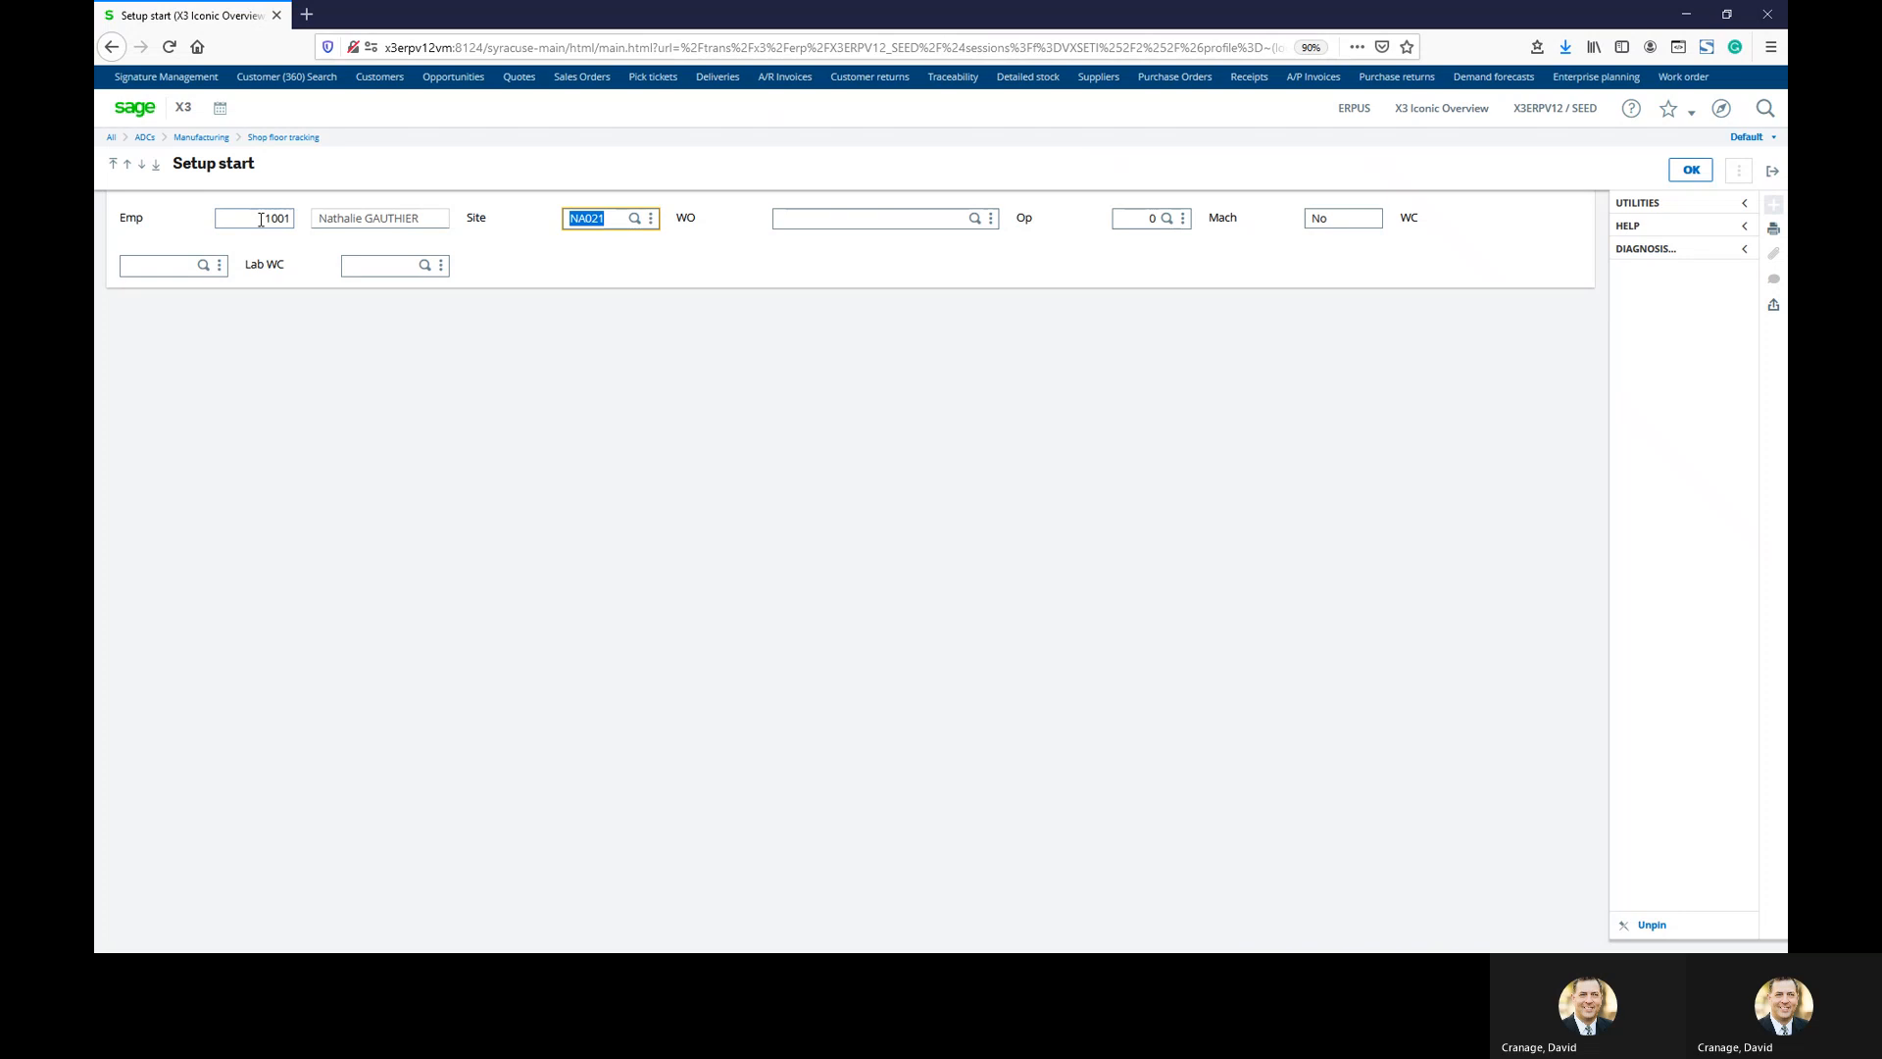
pyautogui.press('Tab')
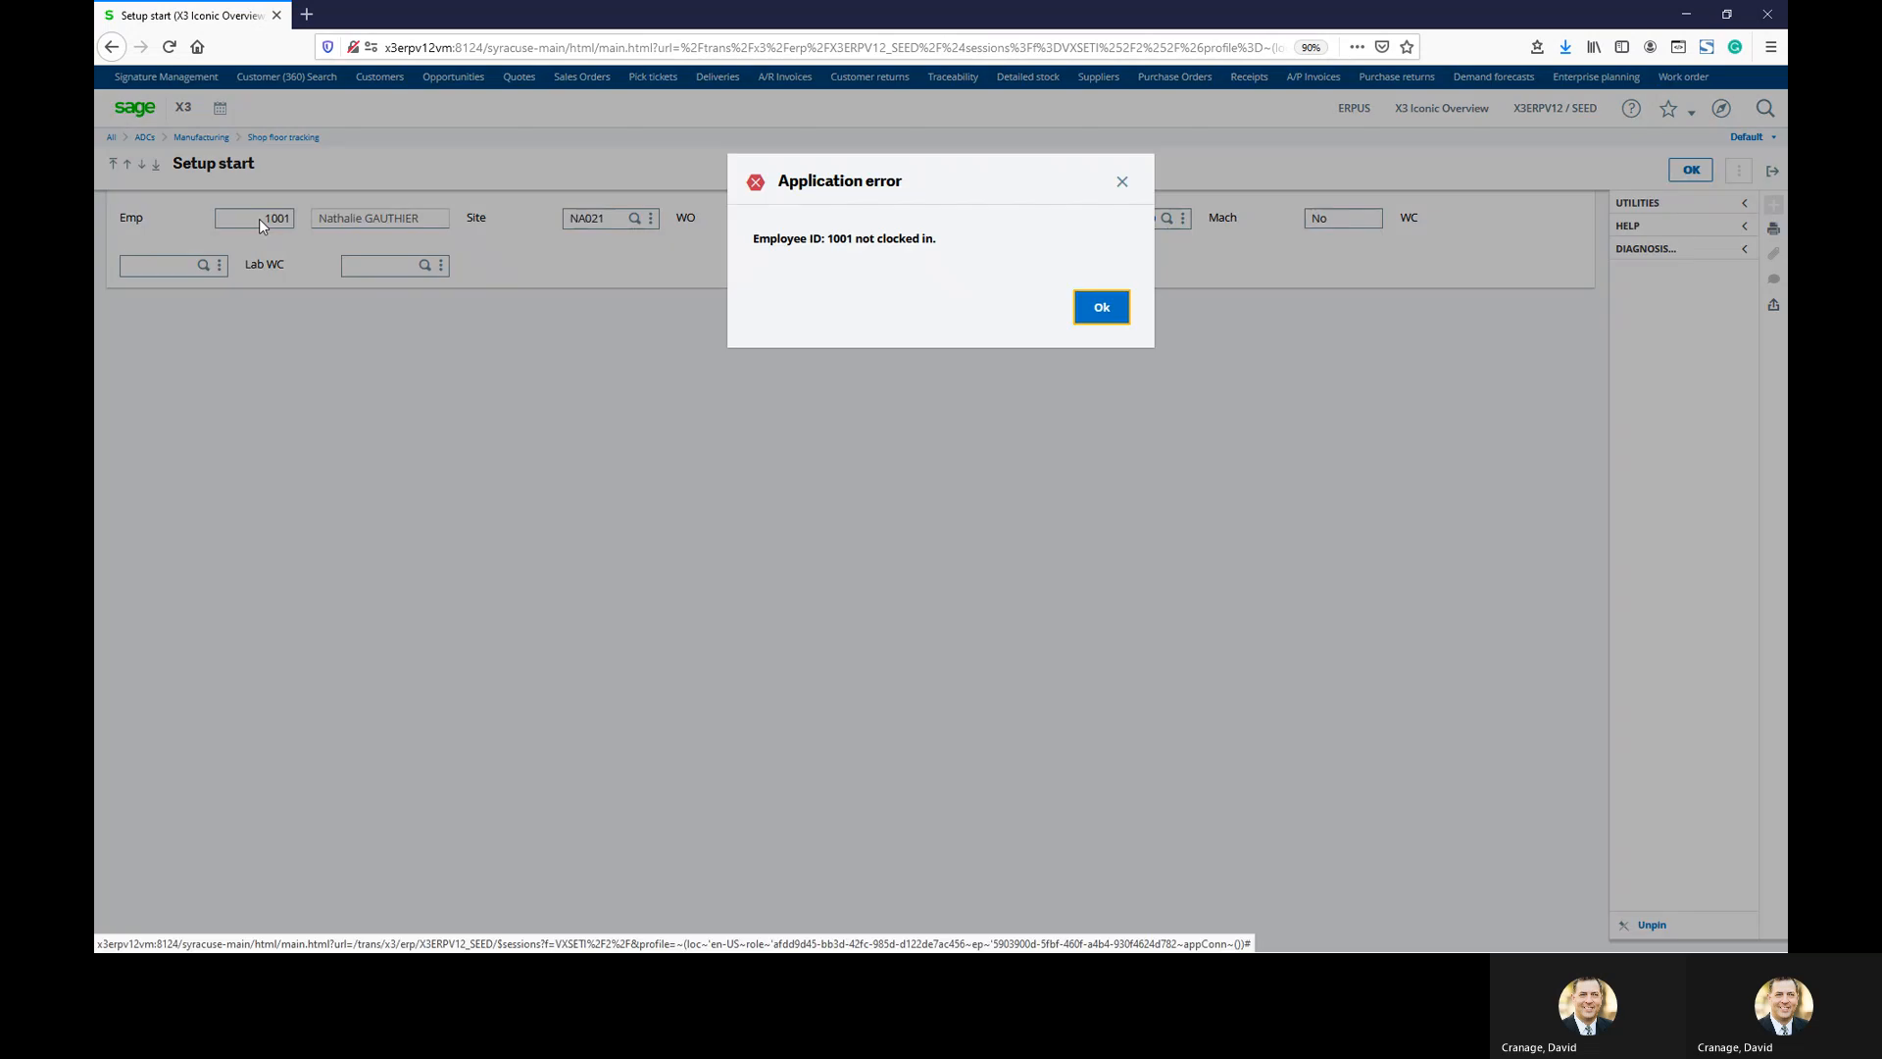
pyautogui.click(1096, 308)
pyautogui.click(1772, 171)
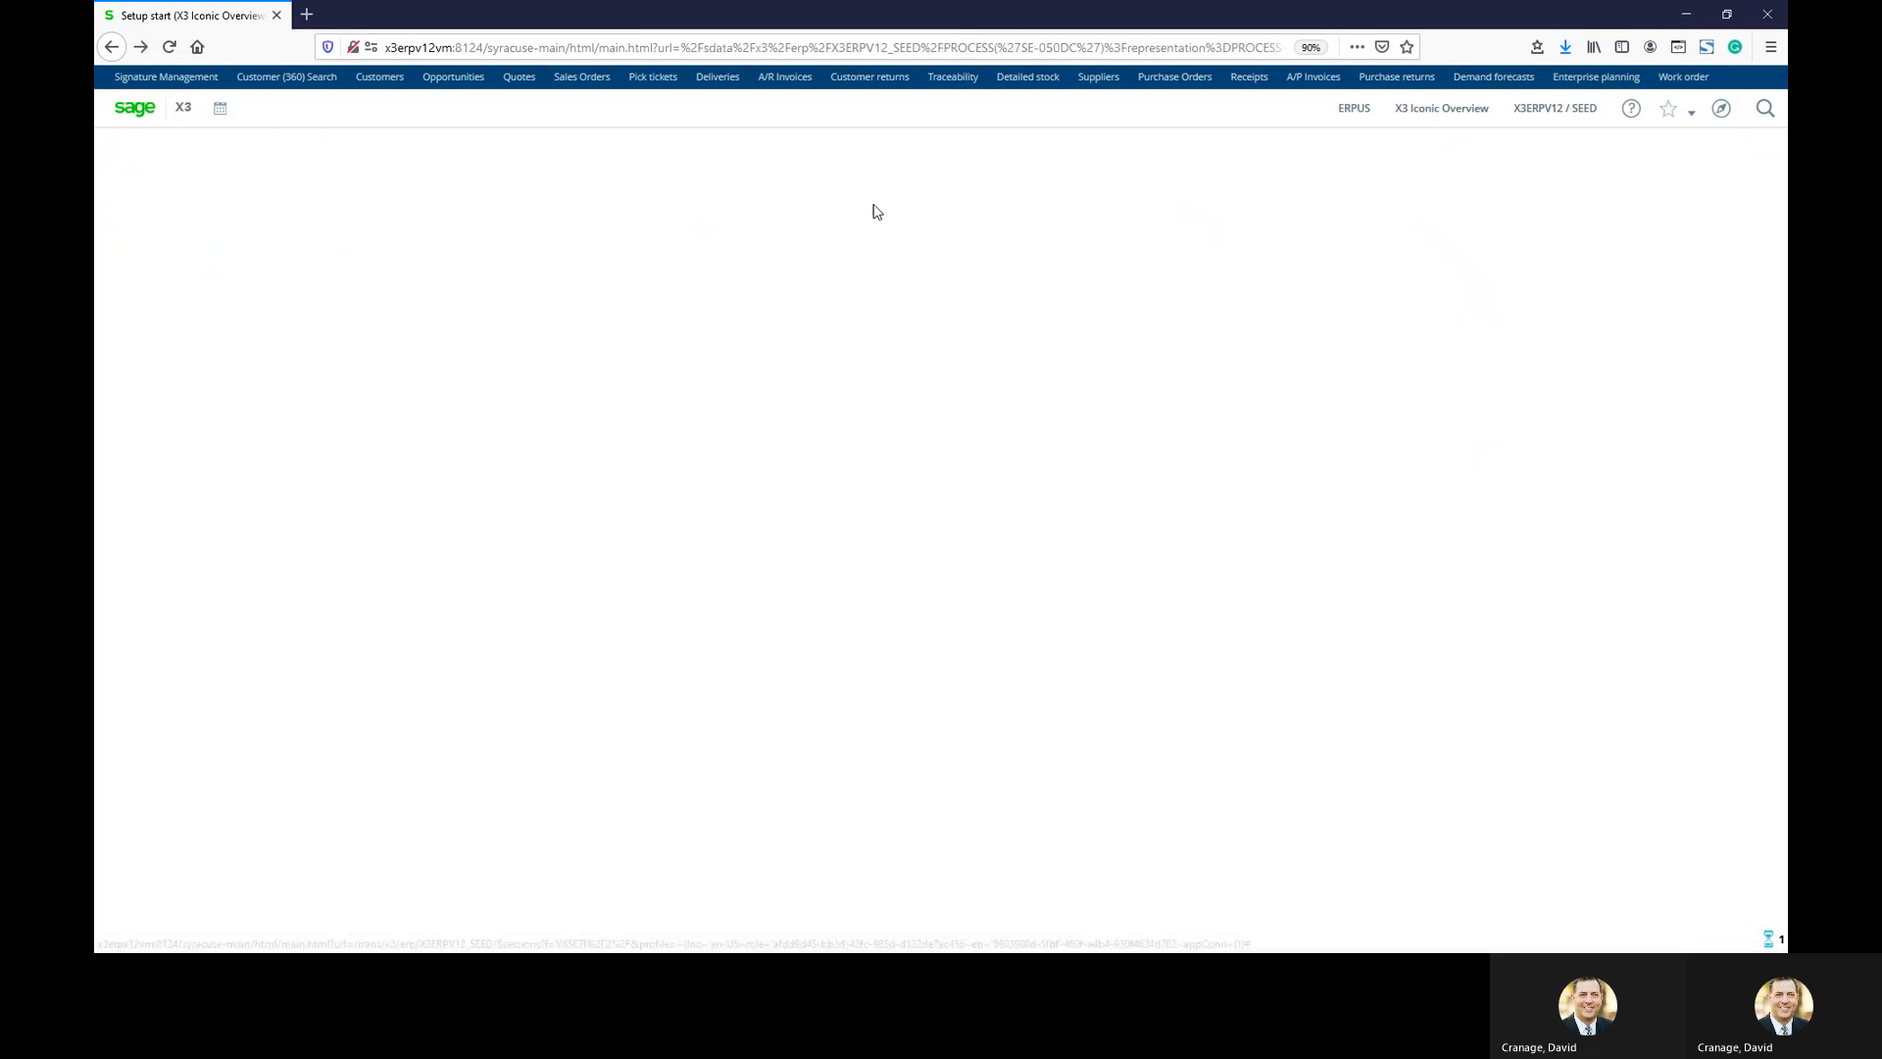
# Clock the employee in at site NA021 and acknowledge the confirmation
pyautogui.click(632, 208)
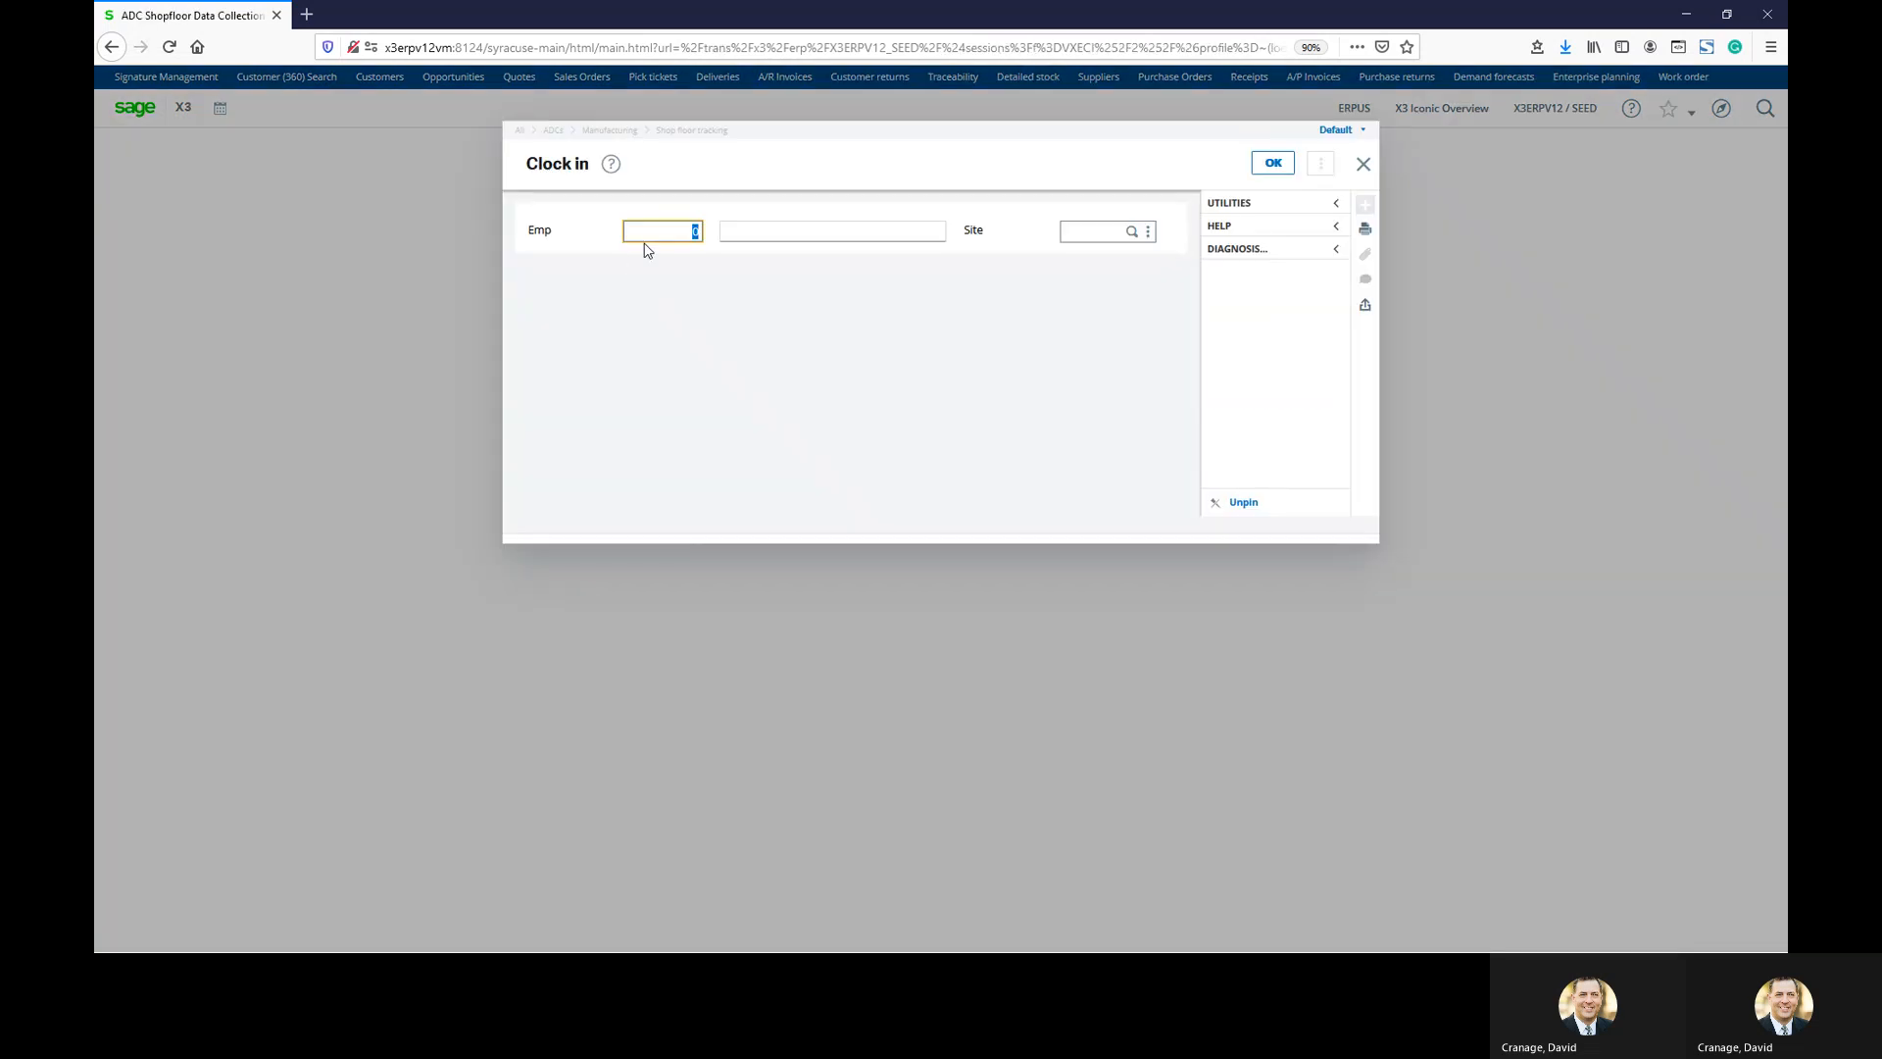
pyautogui.write('1001')
pyautogui.press('Tab')
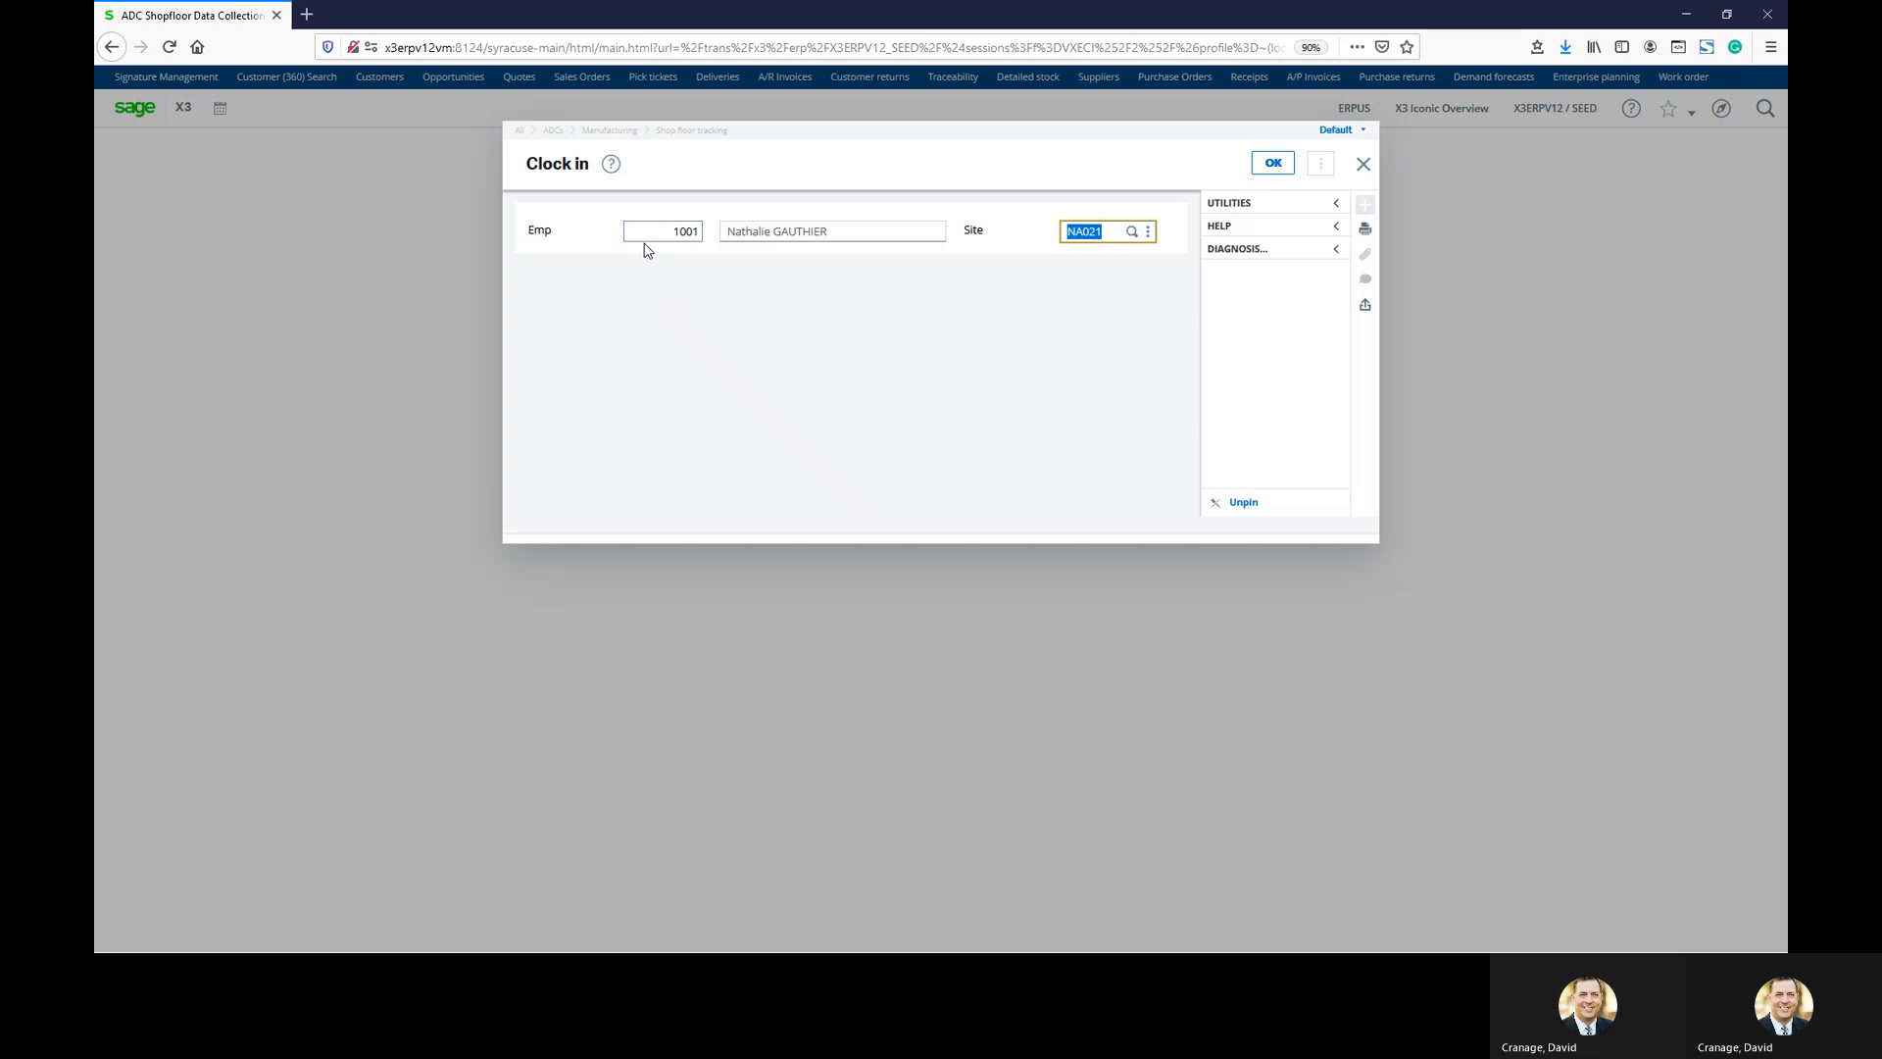
pyautogui.click(1270, 163)
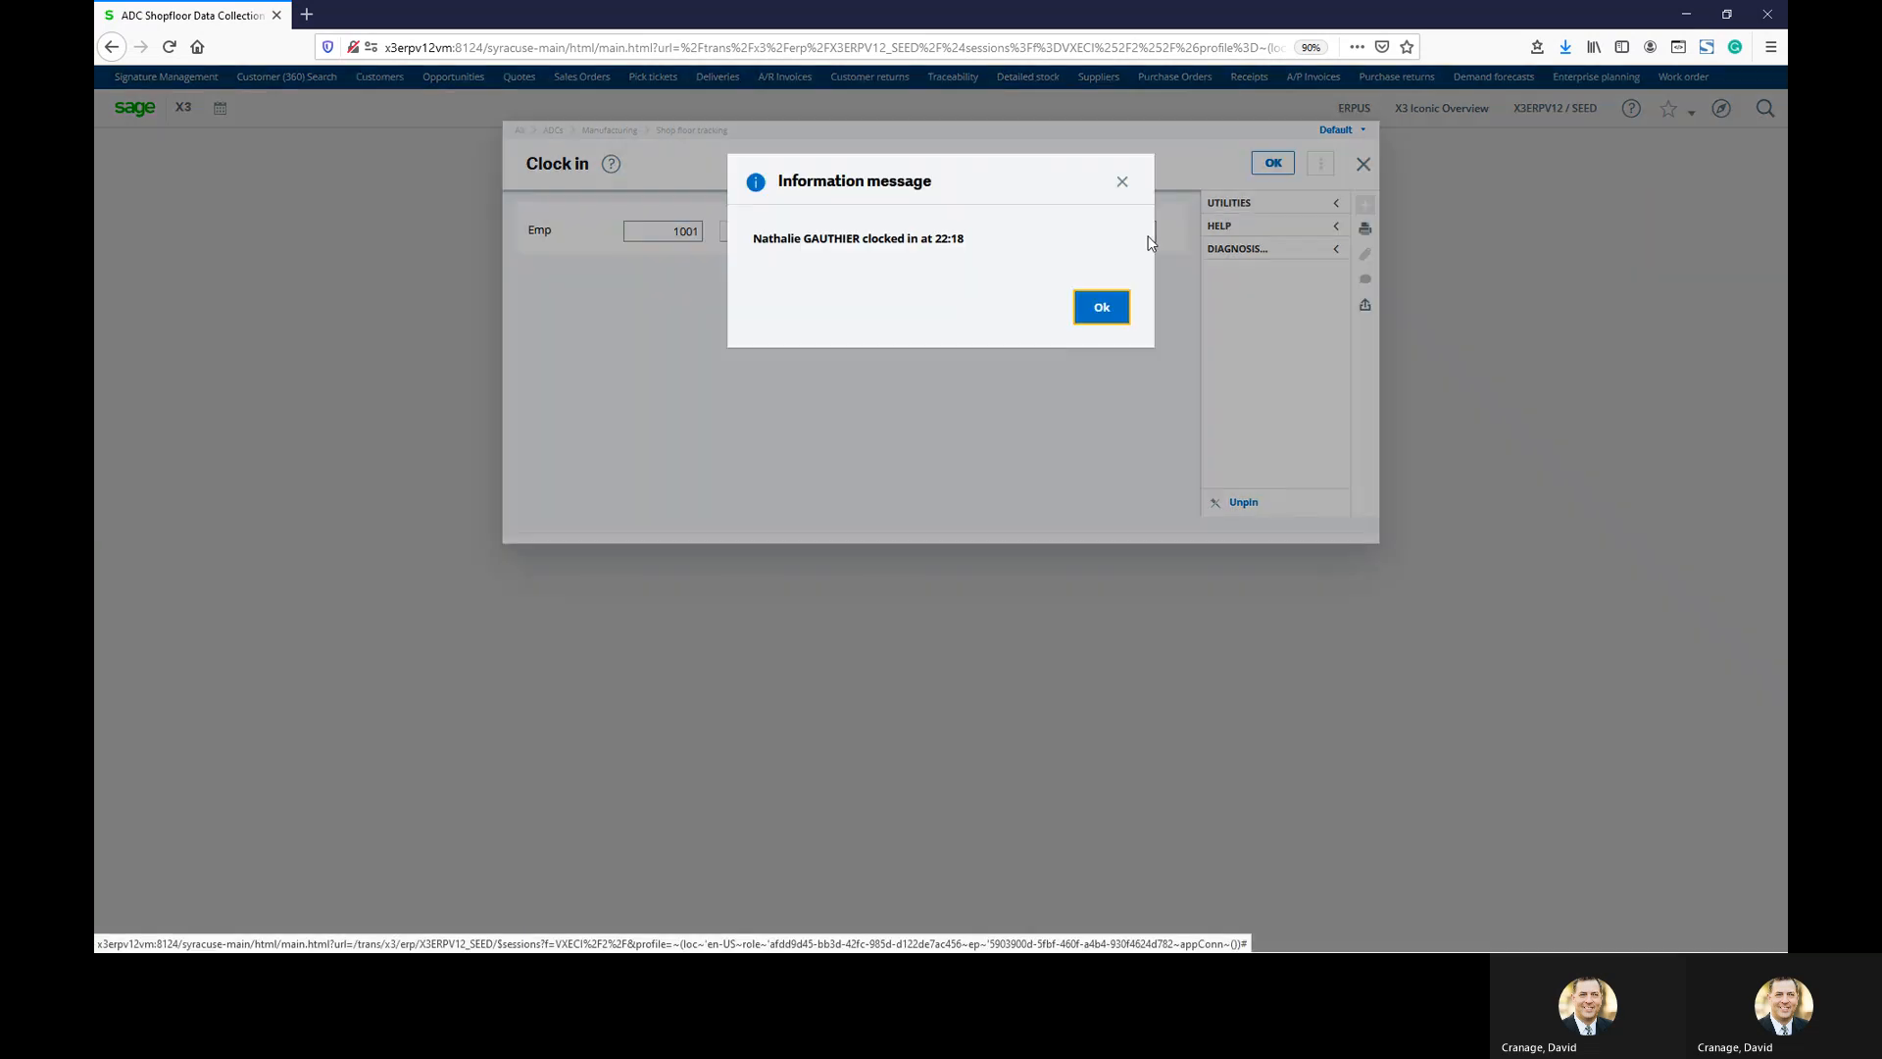
pyautogui.click(1118, 310)
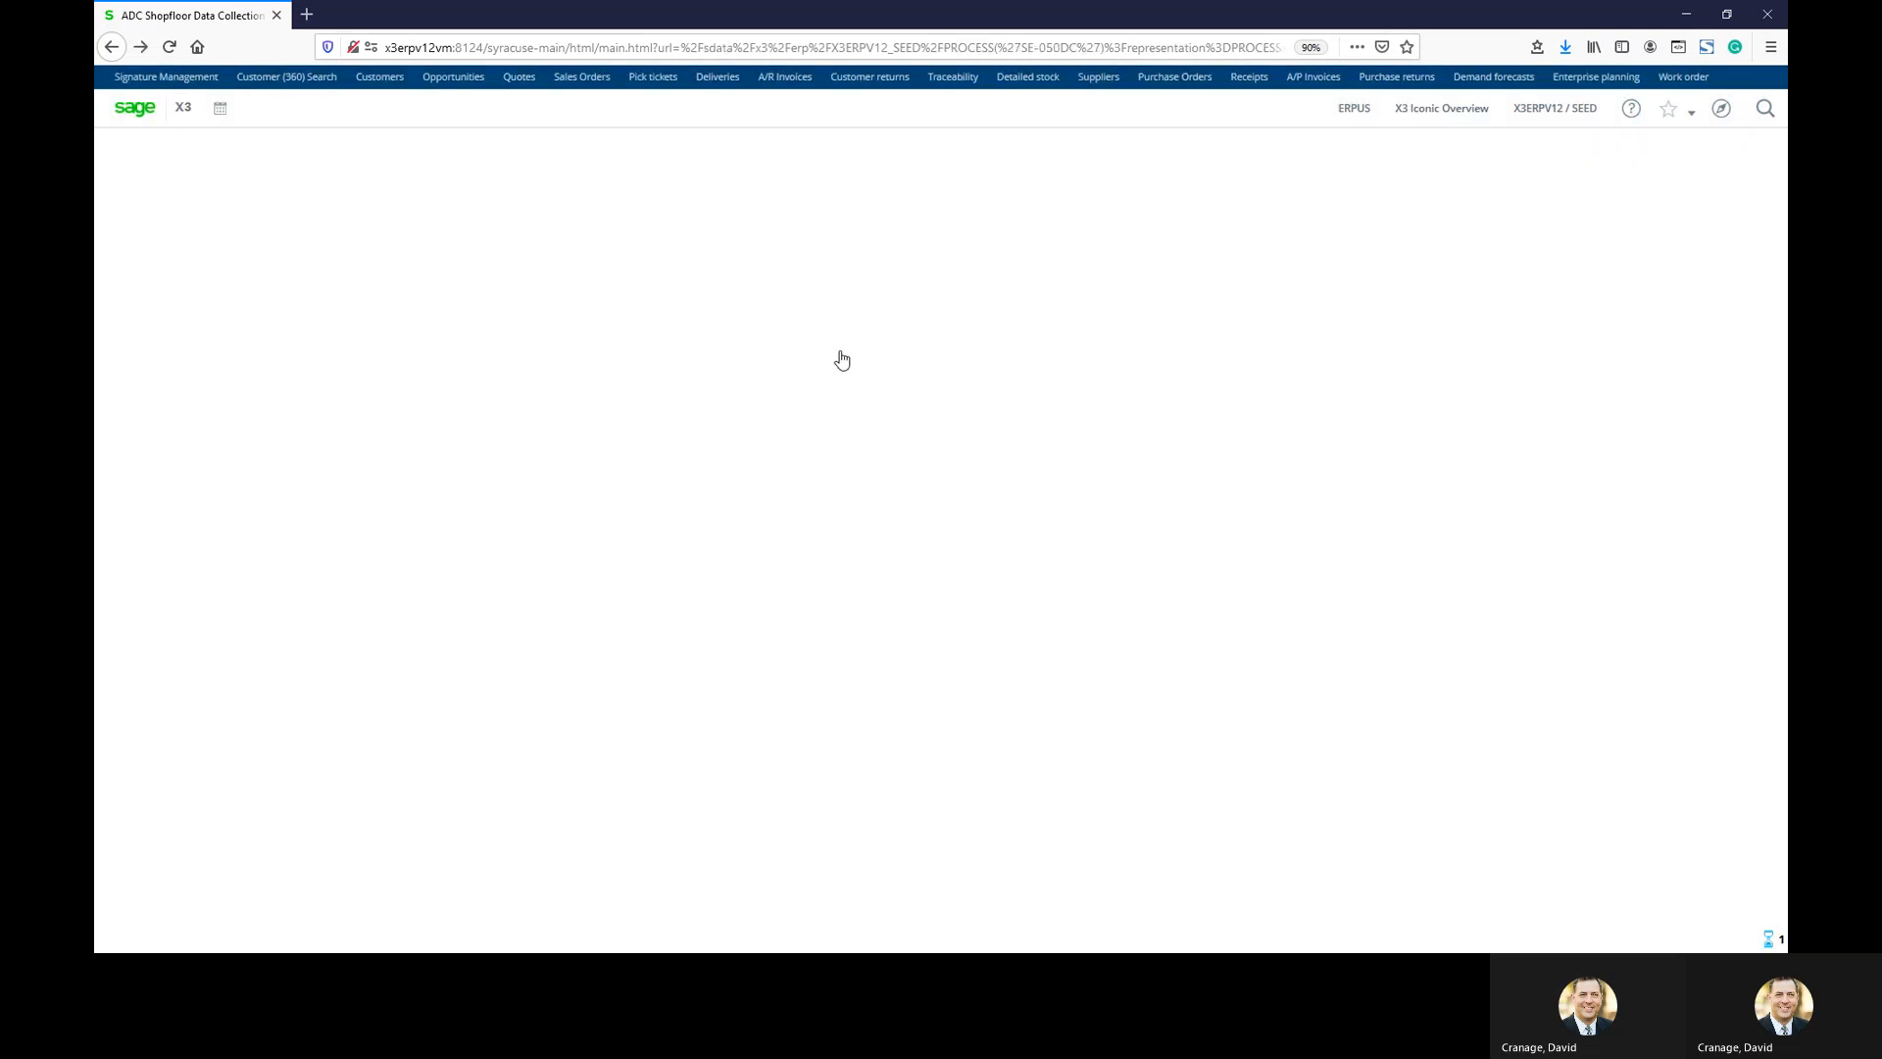
# Record setup start for the employee on work order operation 5 at MAC034 and LAB034
pyautogui.click(598, 387)
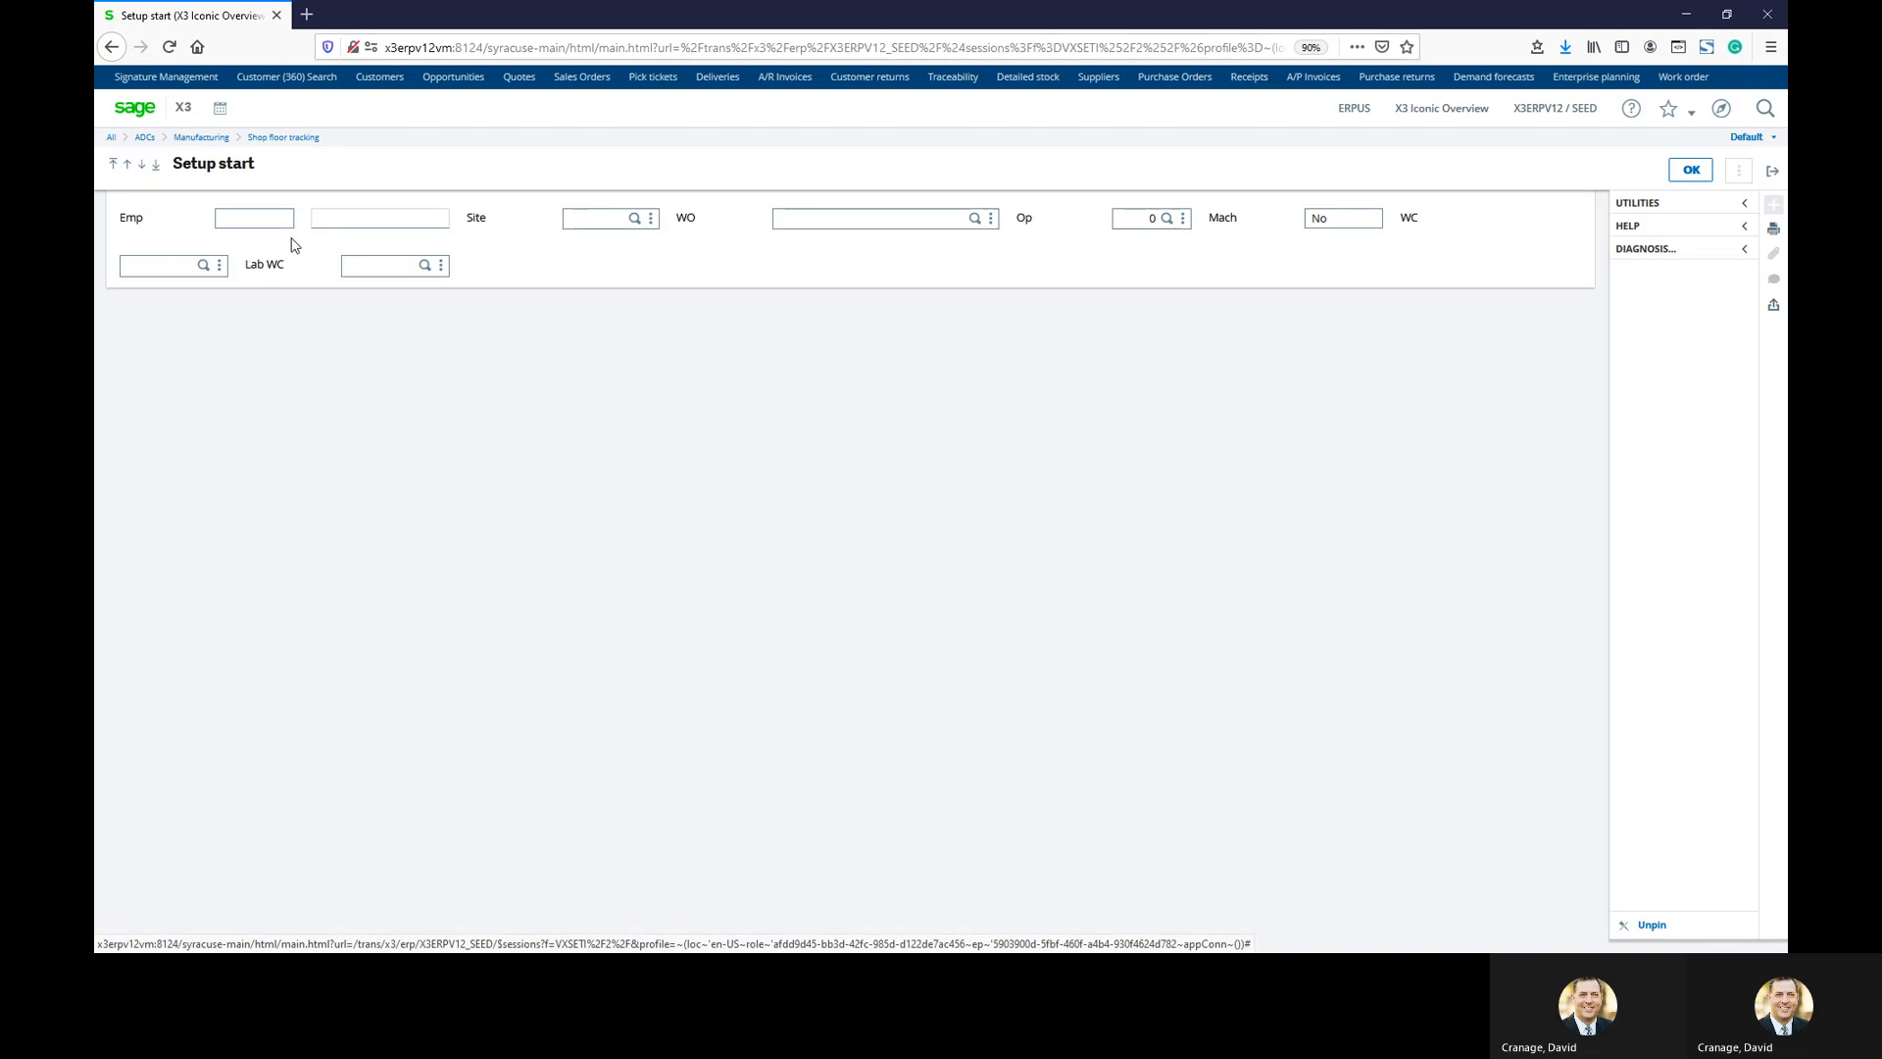
pyautogui.click(257, 218)
pyautogui.write('1001')
pyautogui.press('Tab')
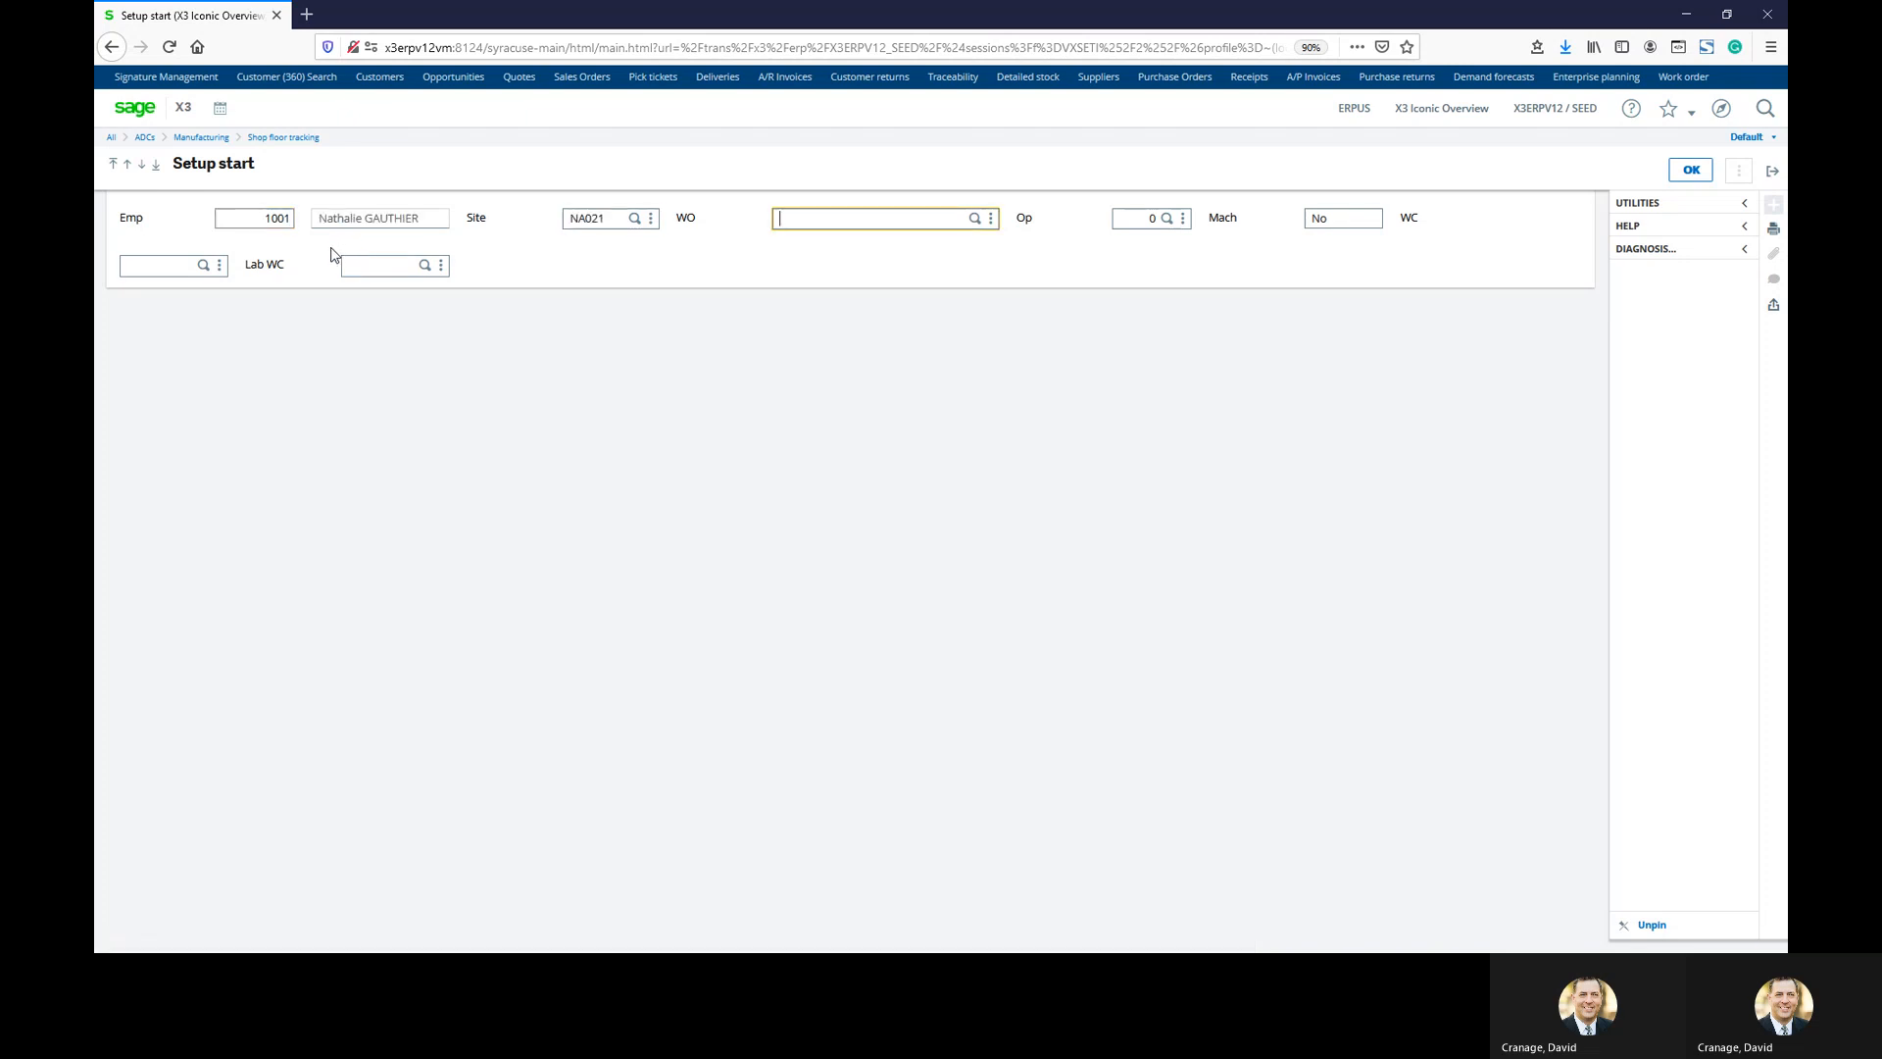
pyautogui.write('WONA0210201')
pyautogui.press('Tab')
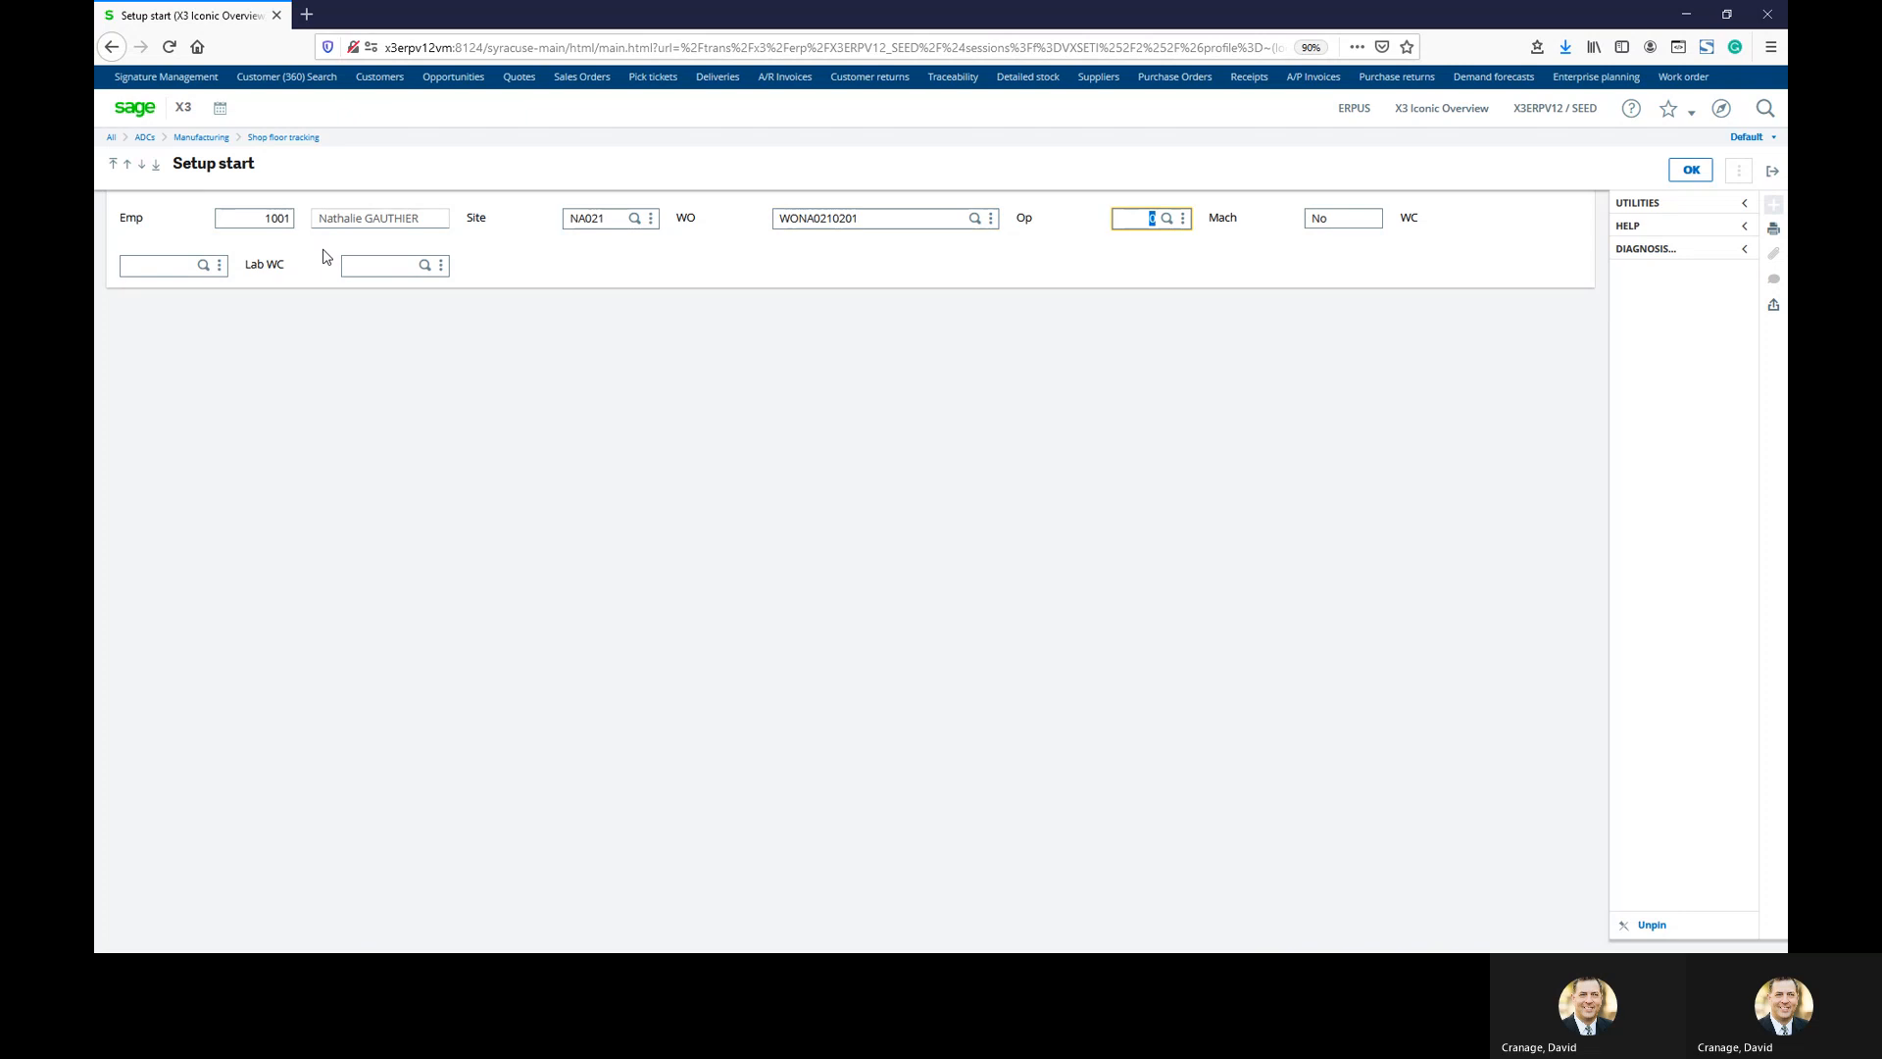
pyautogui.write('5')
pyautogui.press('Tab')
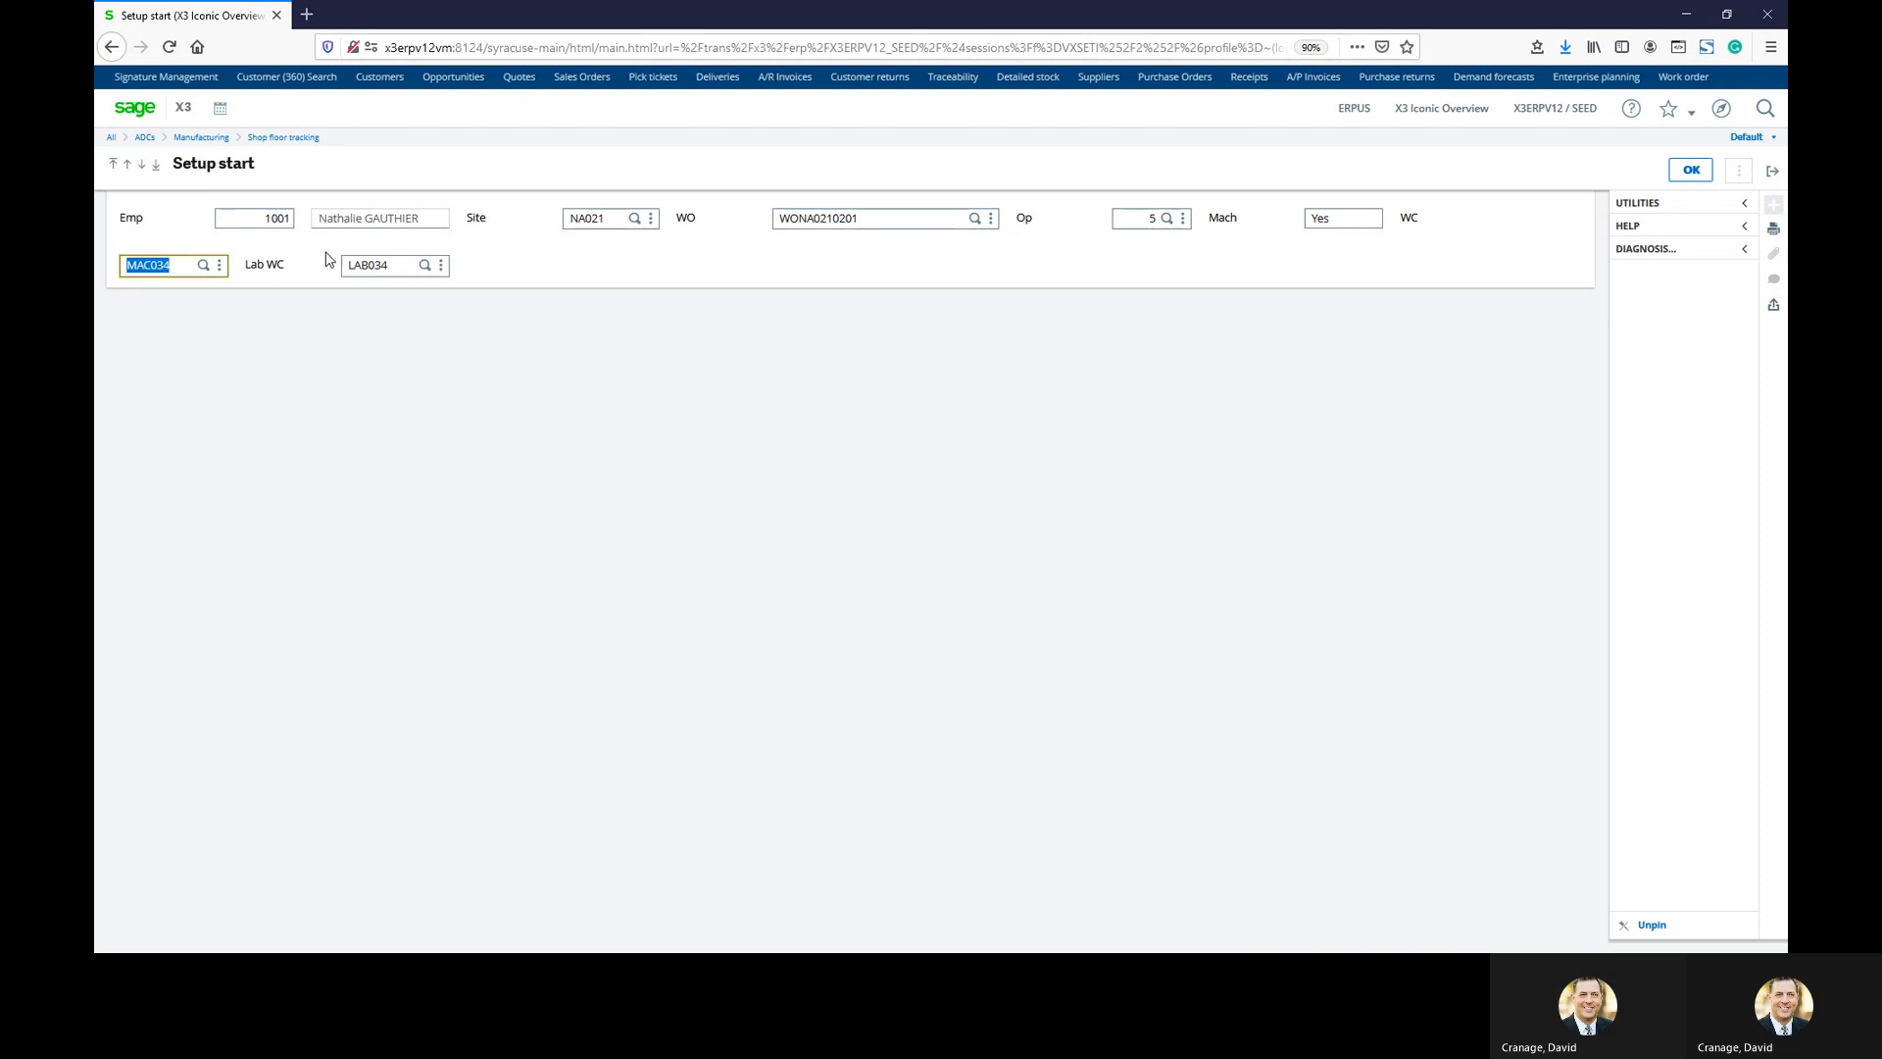
pyautogui.click(1691, 170)
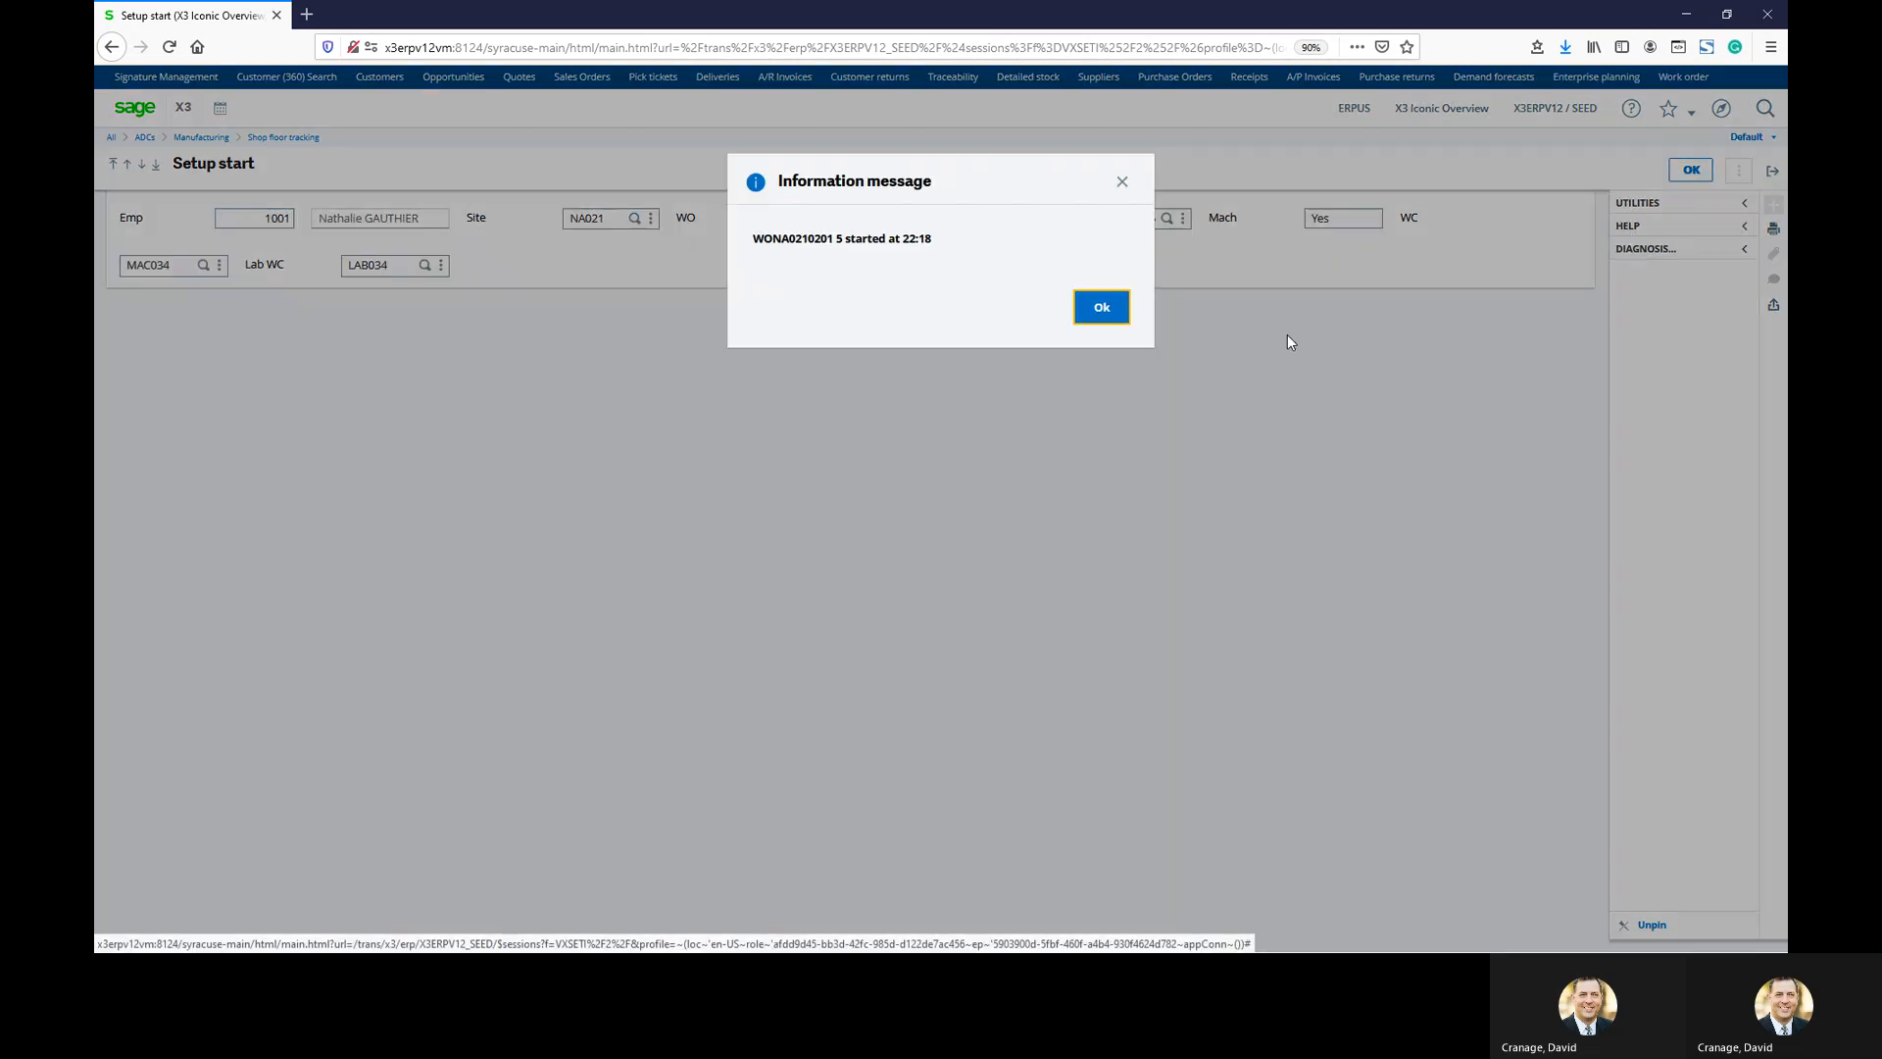
pyautogui.click(1109, 313)
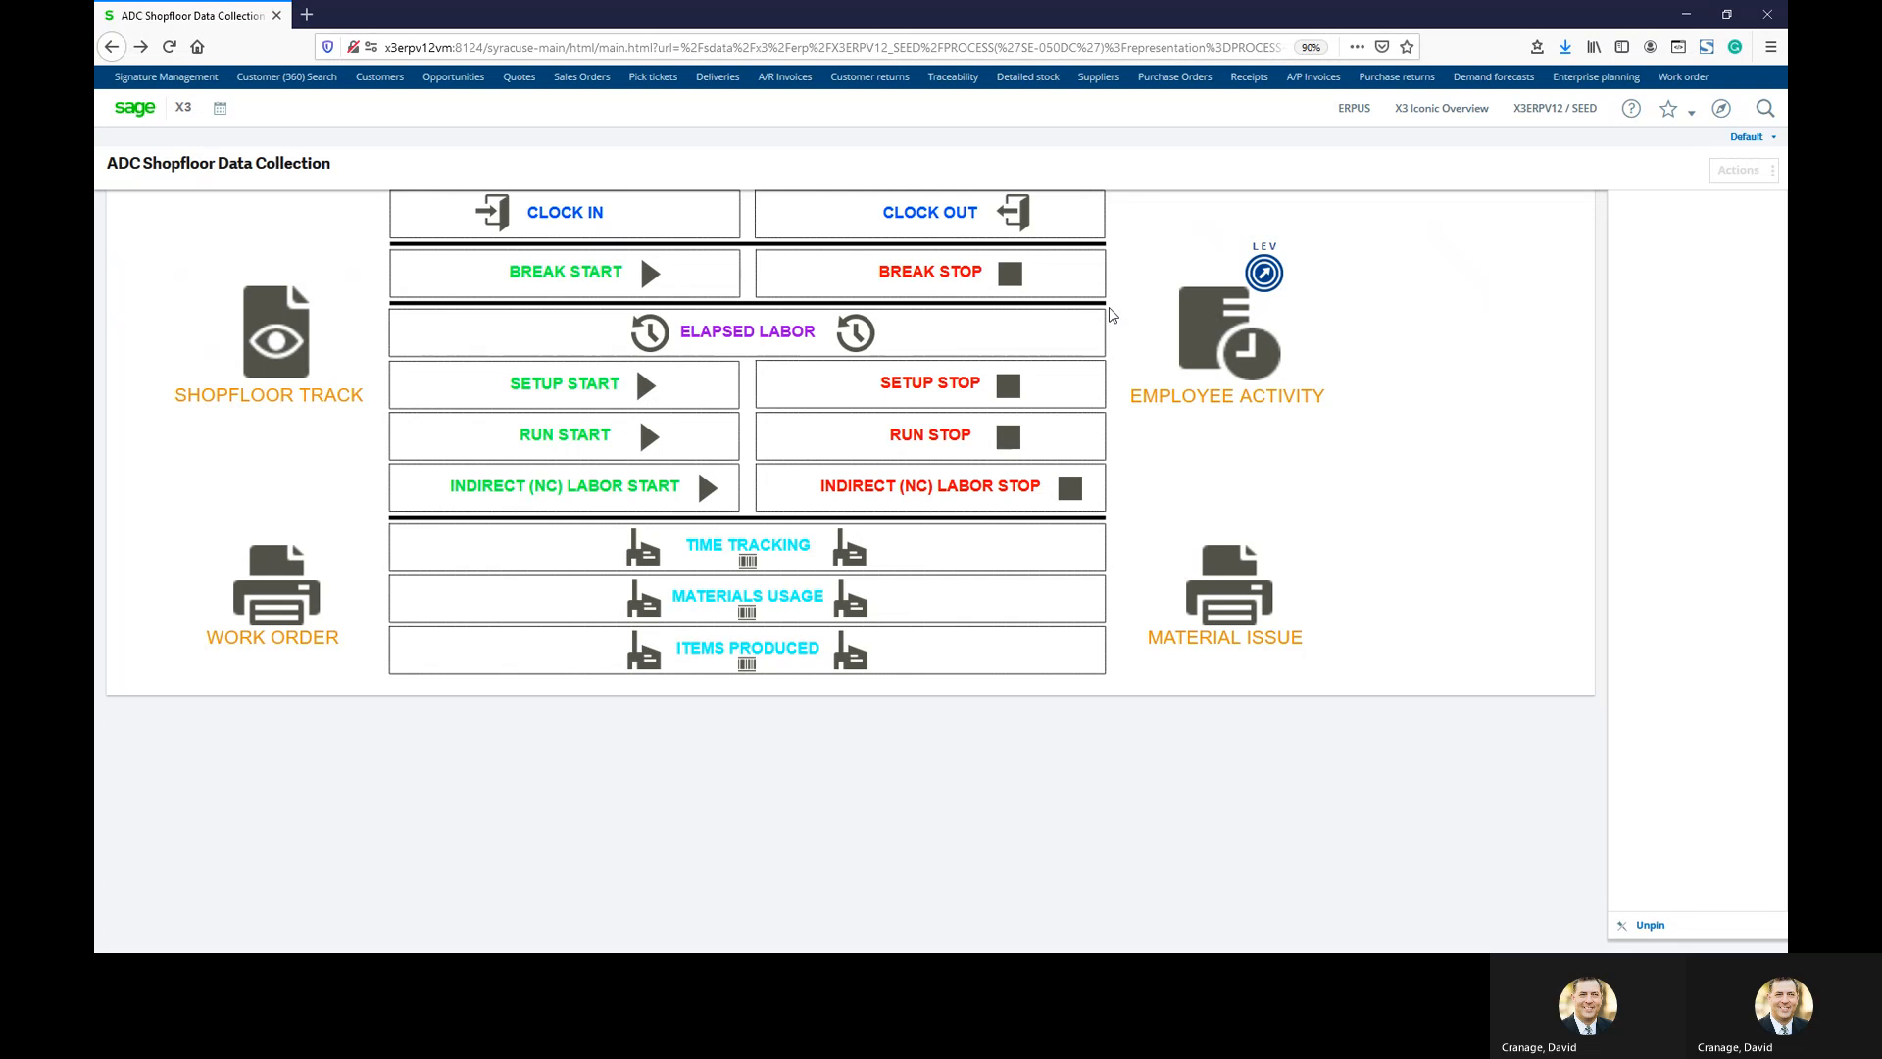
# Record setup stop on operation 5 of the work order chosen from the lookup, site NA021
pyautogui.click(921, 390)
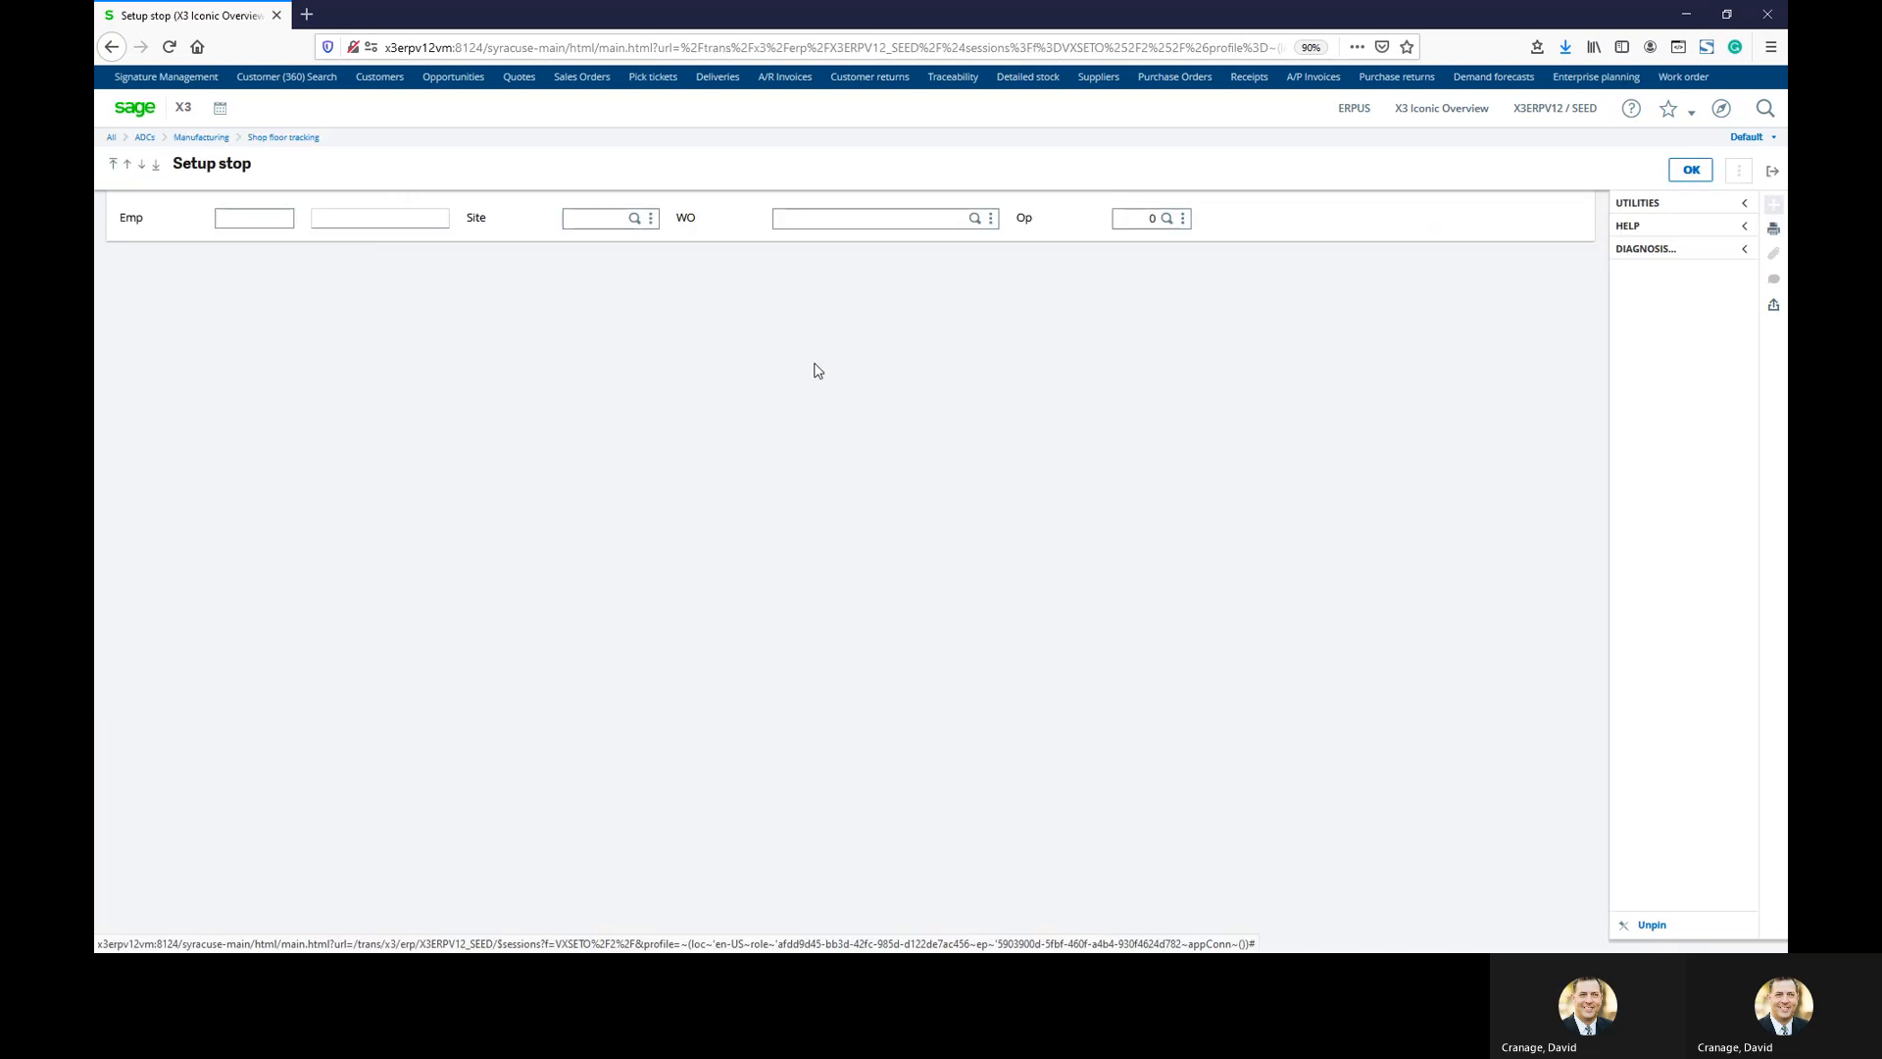
pyautogui.click(239, 221)
pyautogui.write('1001')
pyautogui.press('Tab')
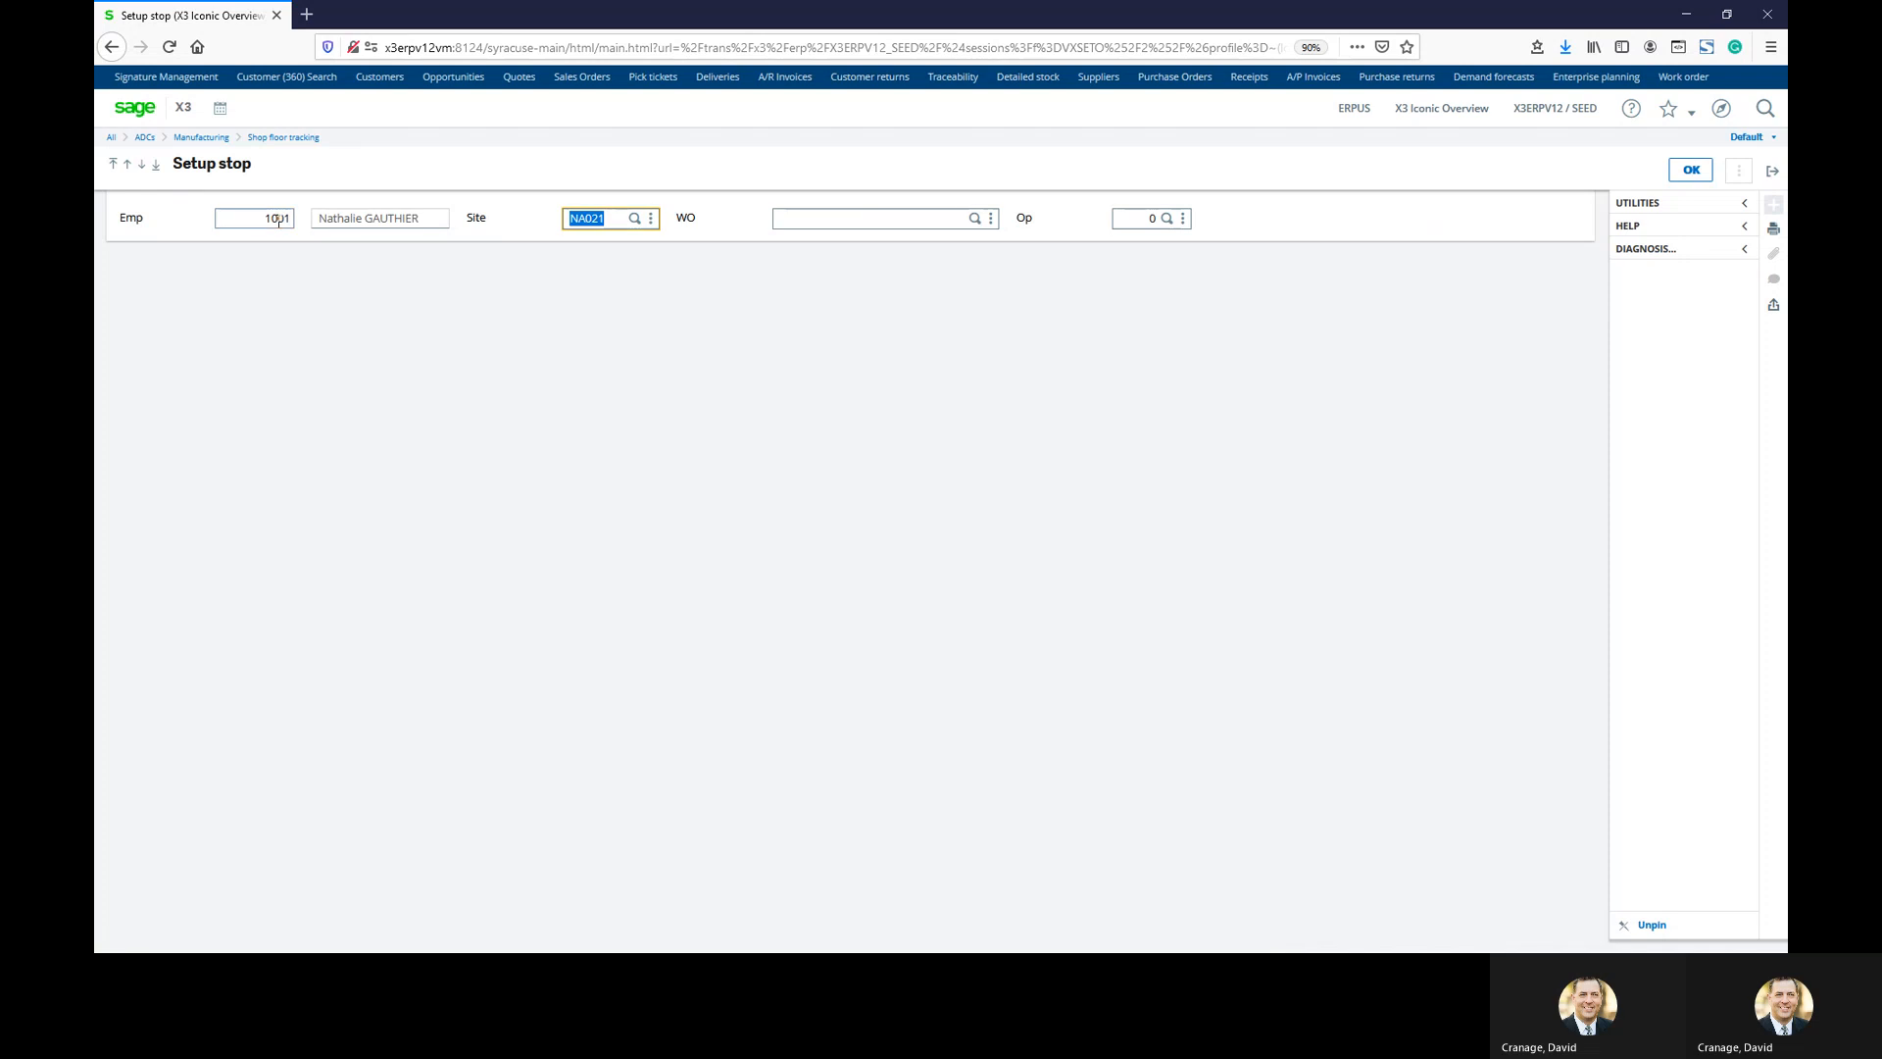
pyautogui.press('Tab')
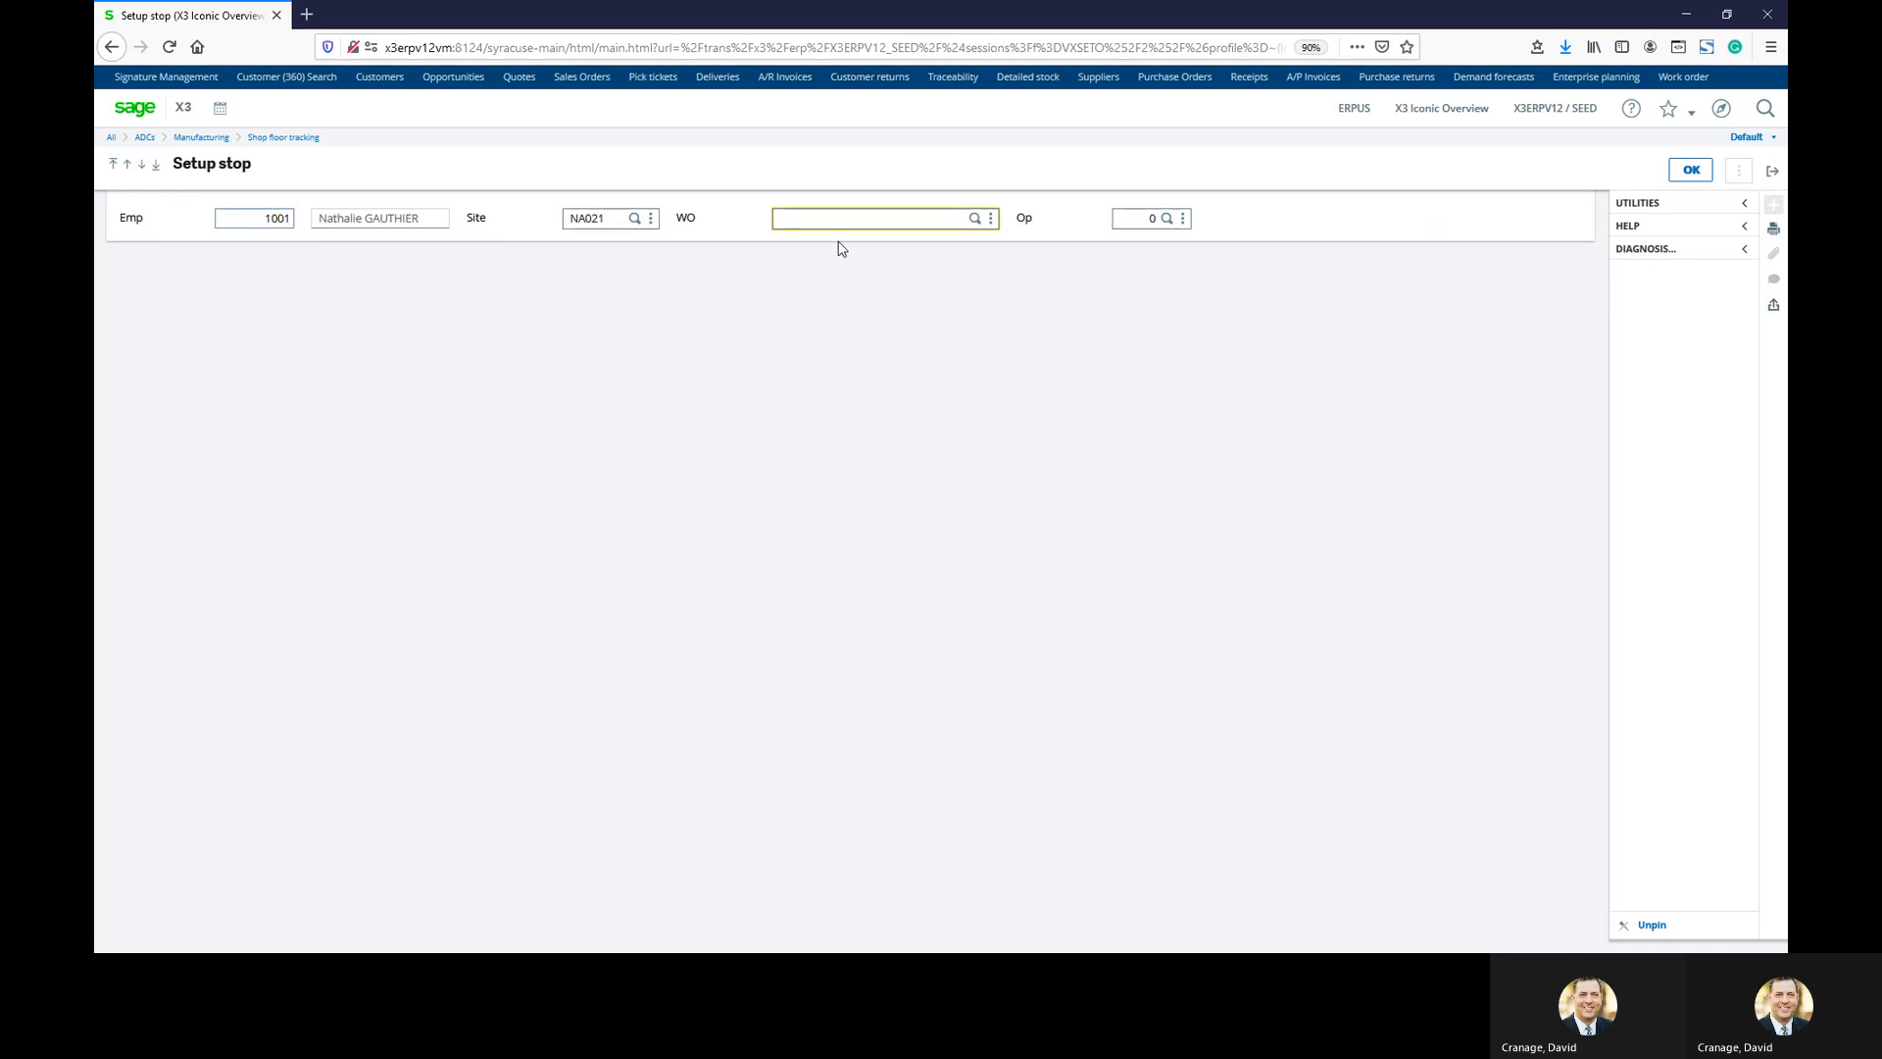
pyautogui.click(977, 222)
pyautogui.click(908, 263)
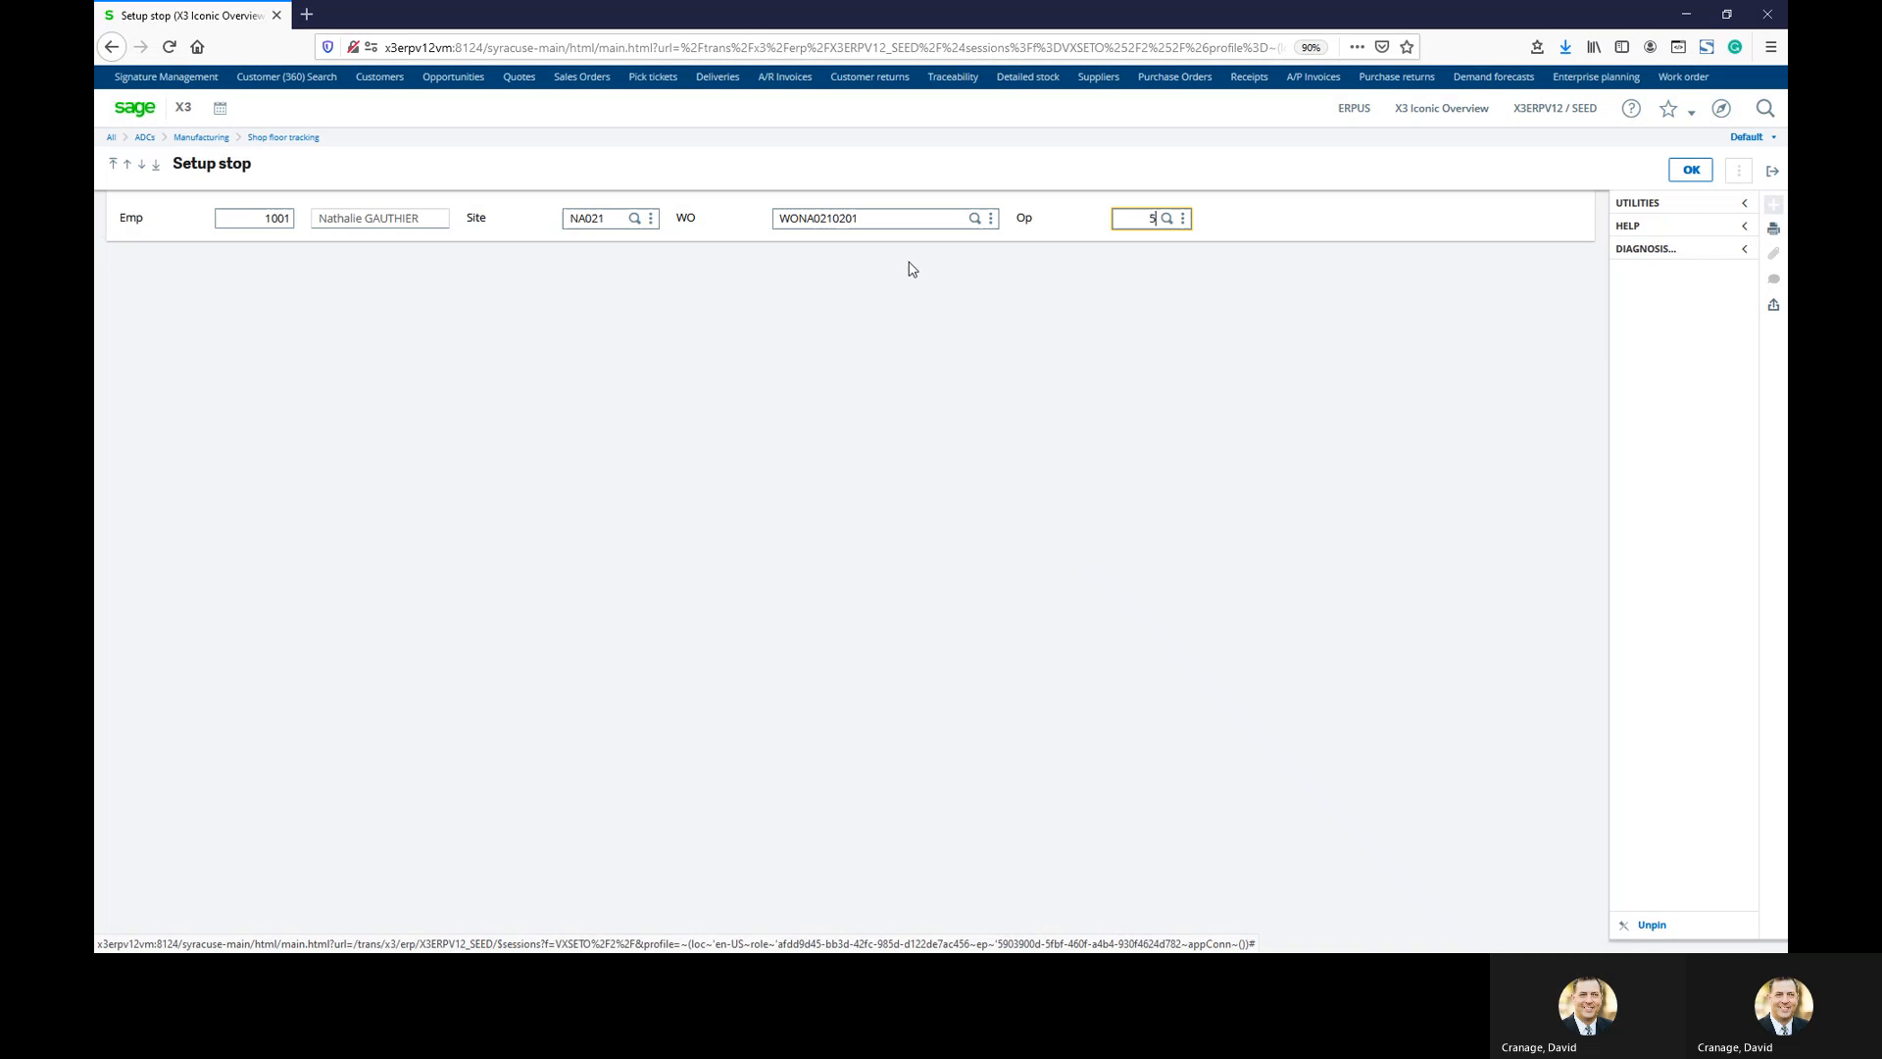
pyautogui.write('5')
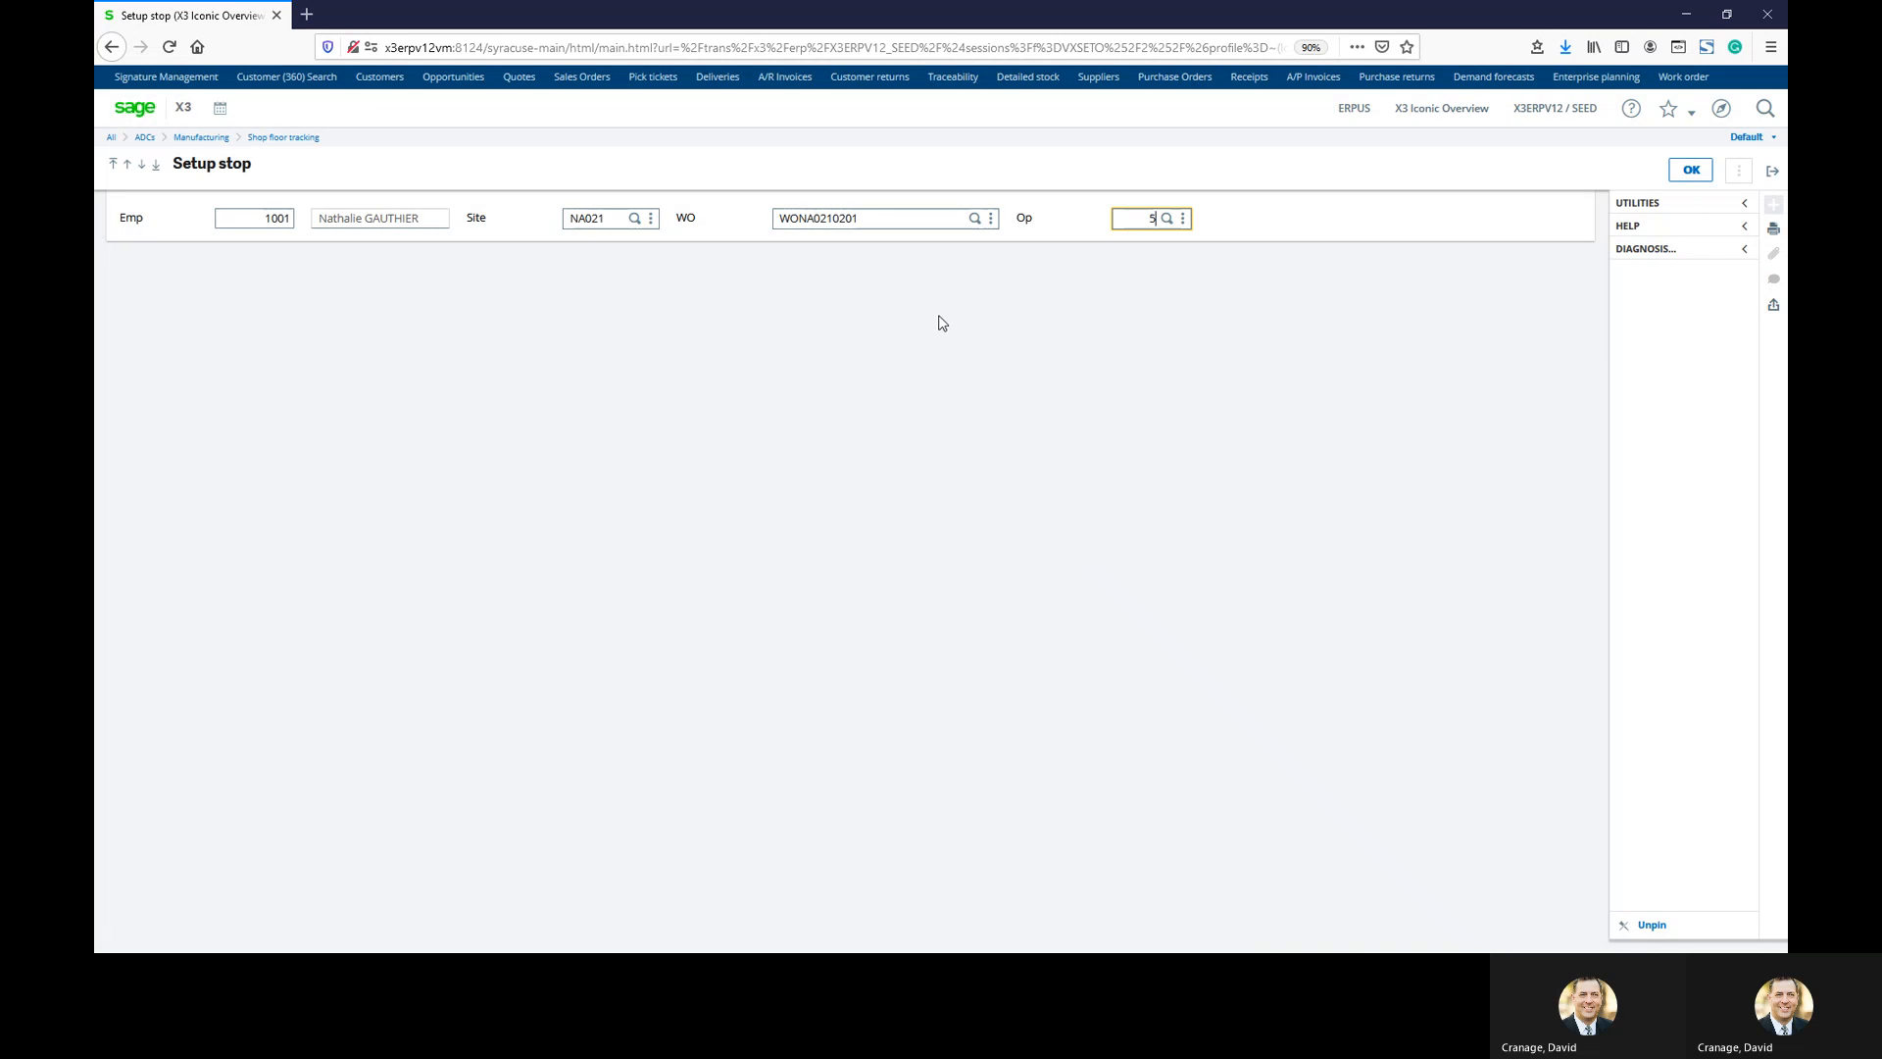
pyautogui.click(1691, 169)
pyautogui.press('Return')
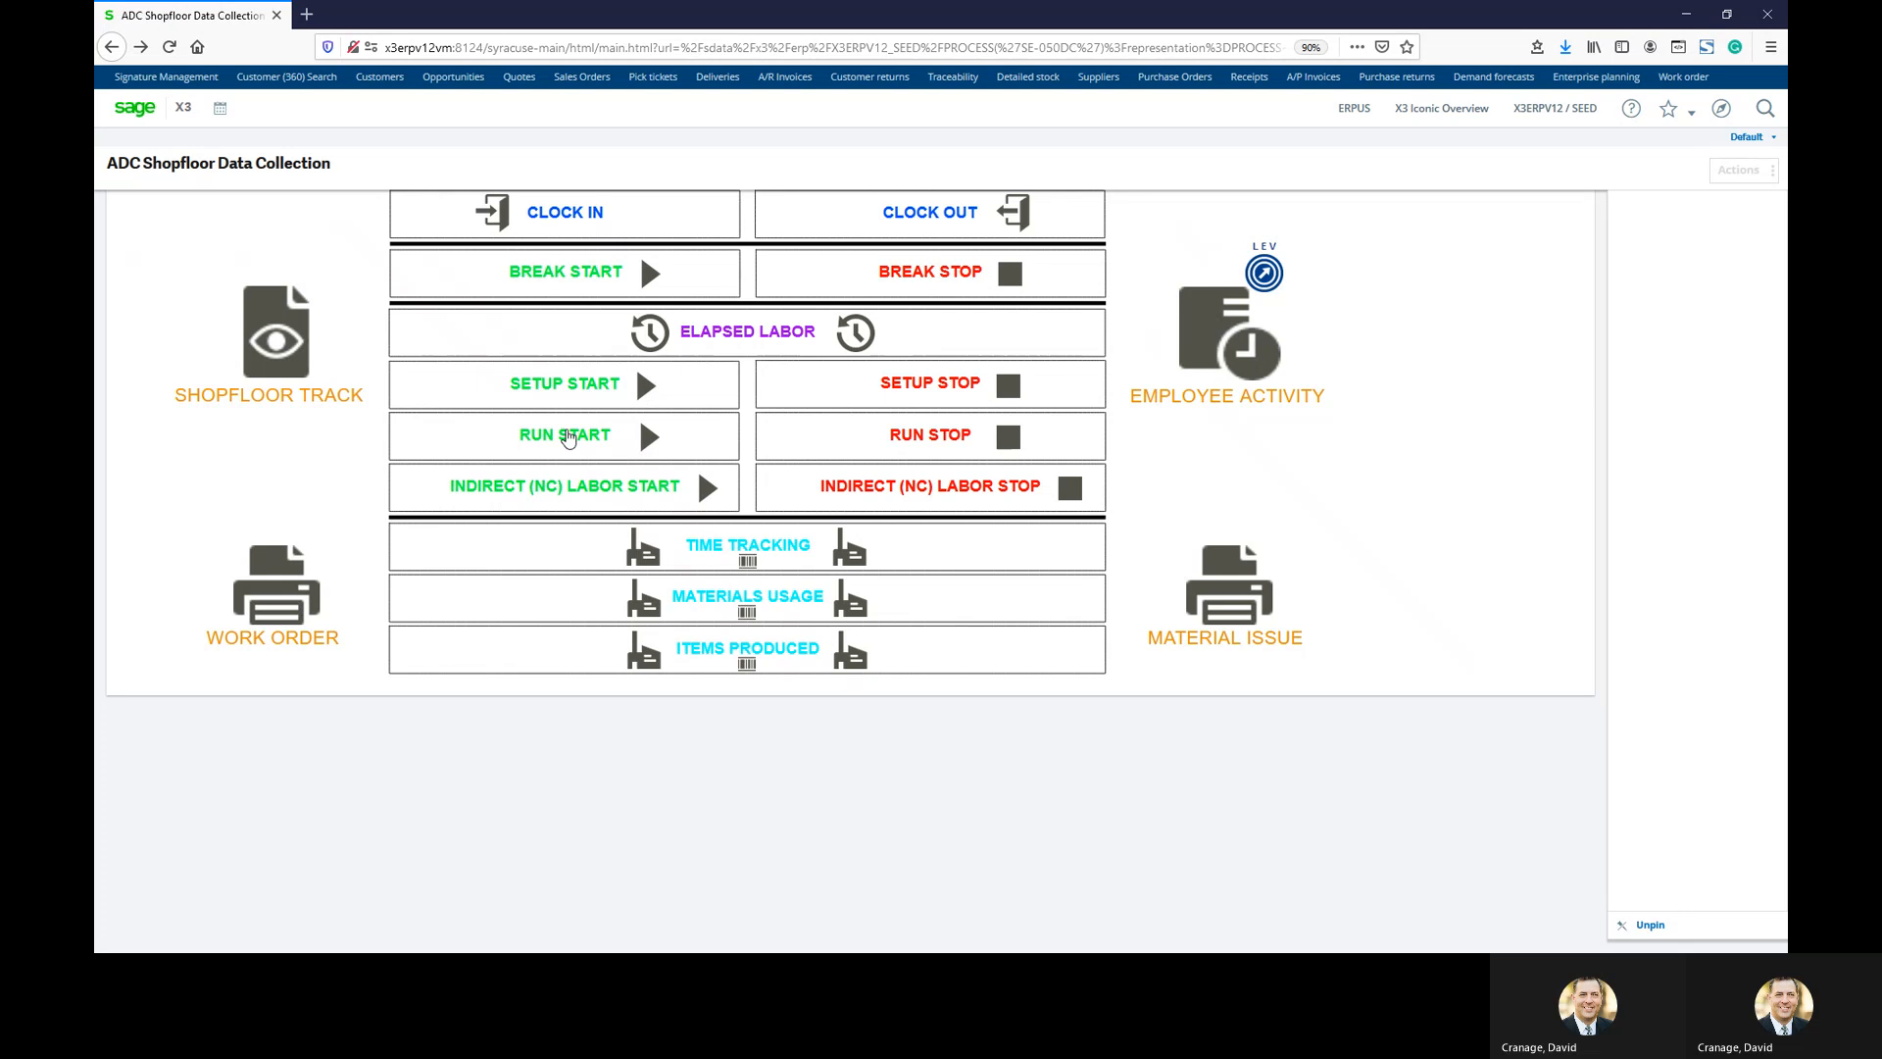
# Submit run start for the employee on work order operation 5 at MAC034 and LAB034
pyautogui.click(569, 437)
pyautogui.click(254, 218)
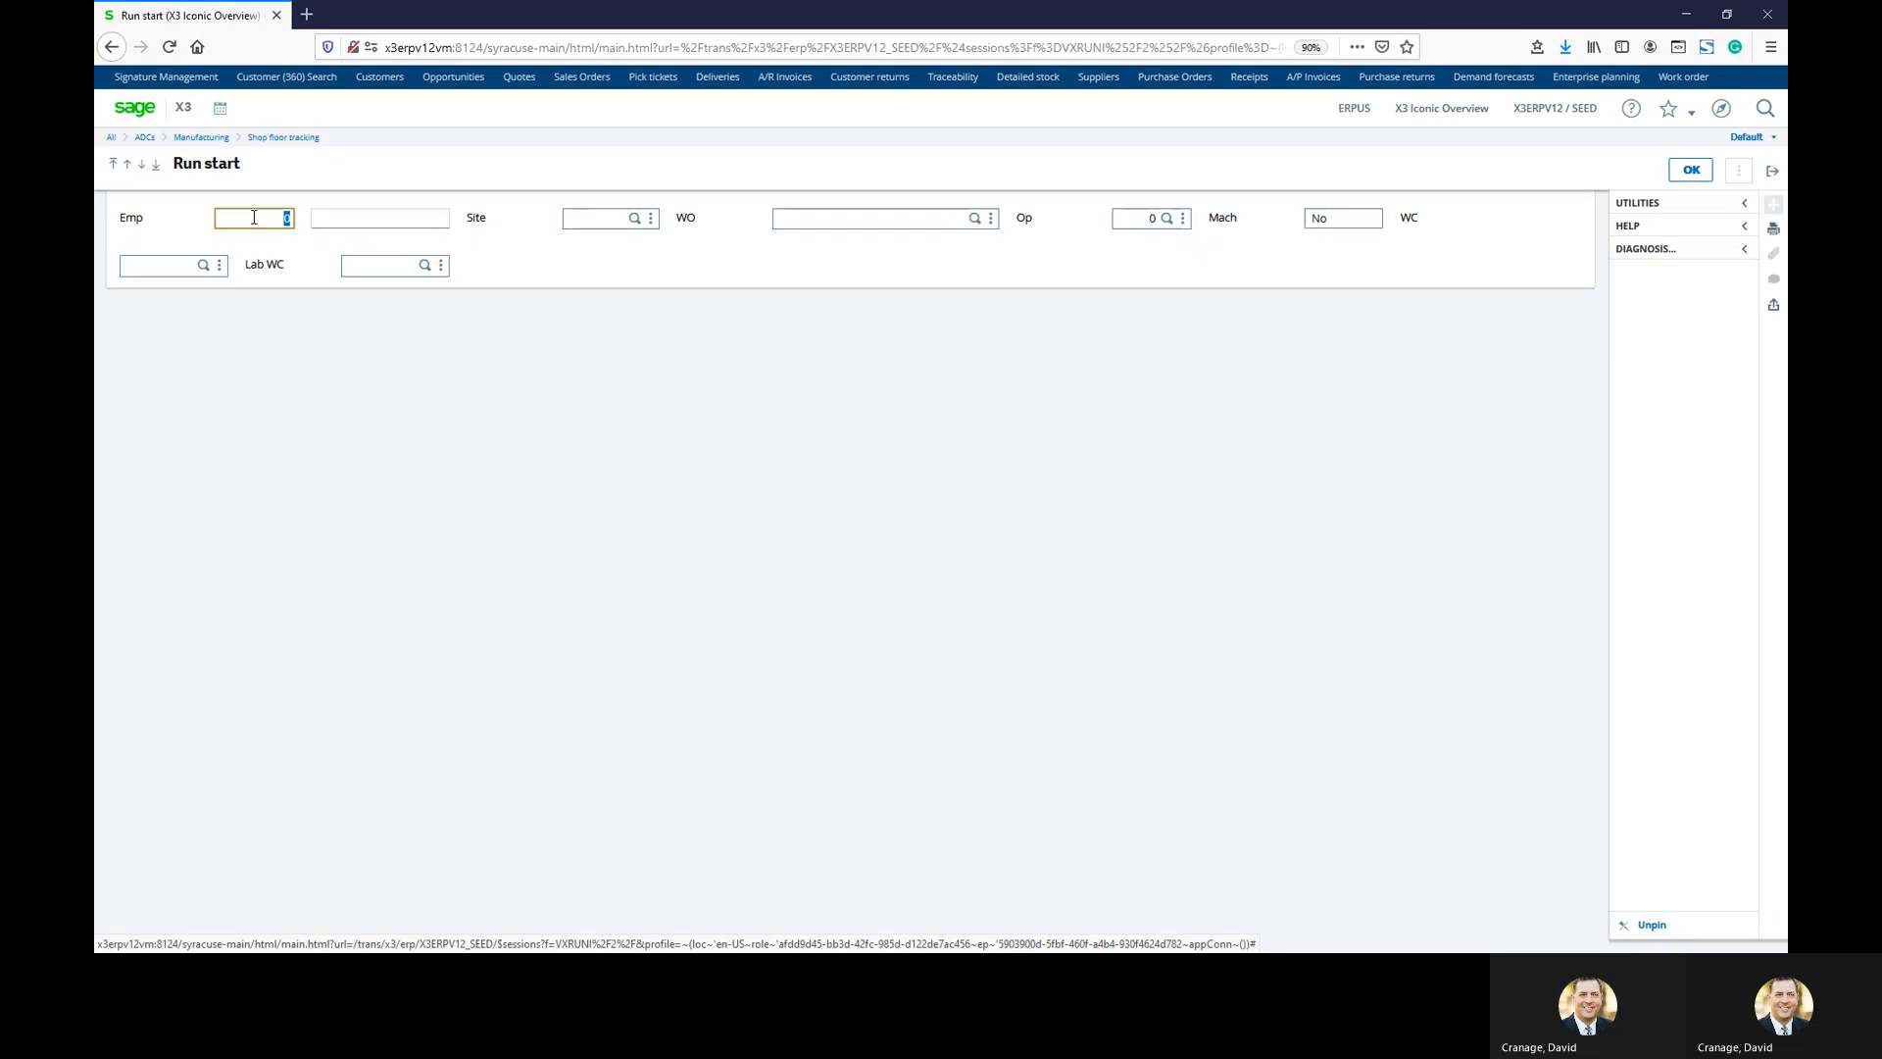
pyautogui.write('1001')
pyautogui.press('Tab')
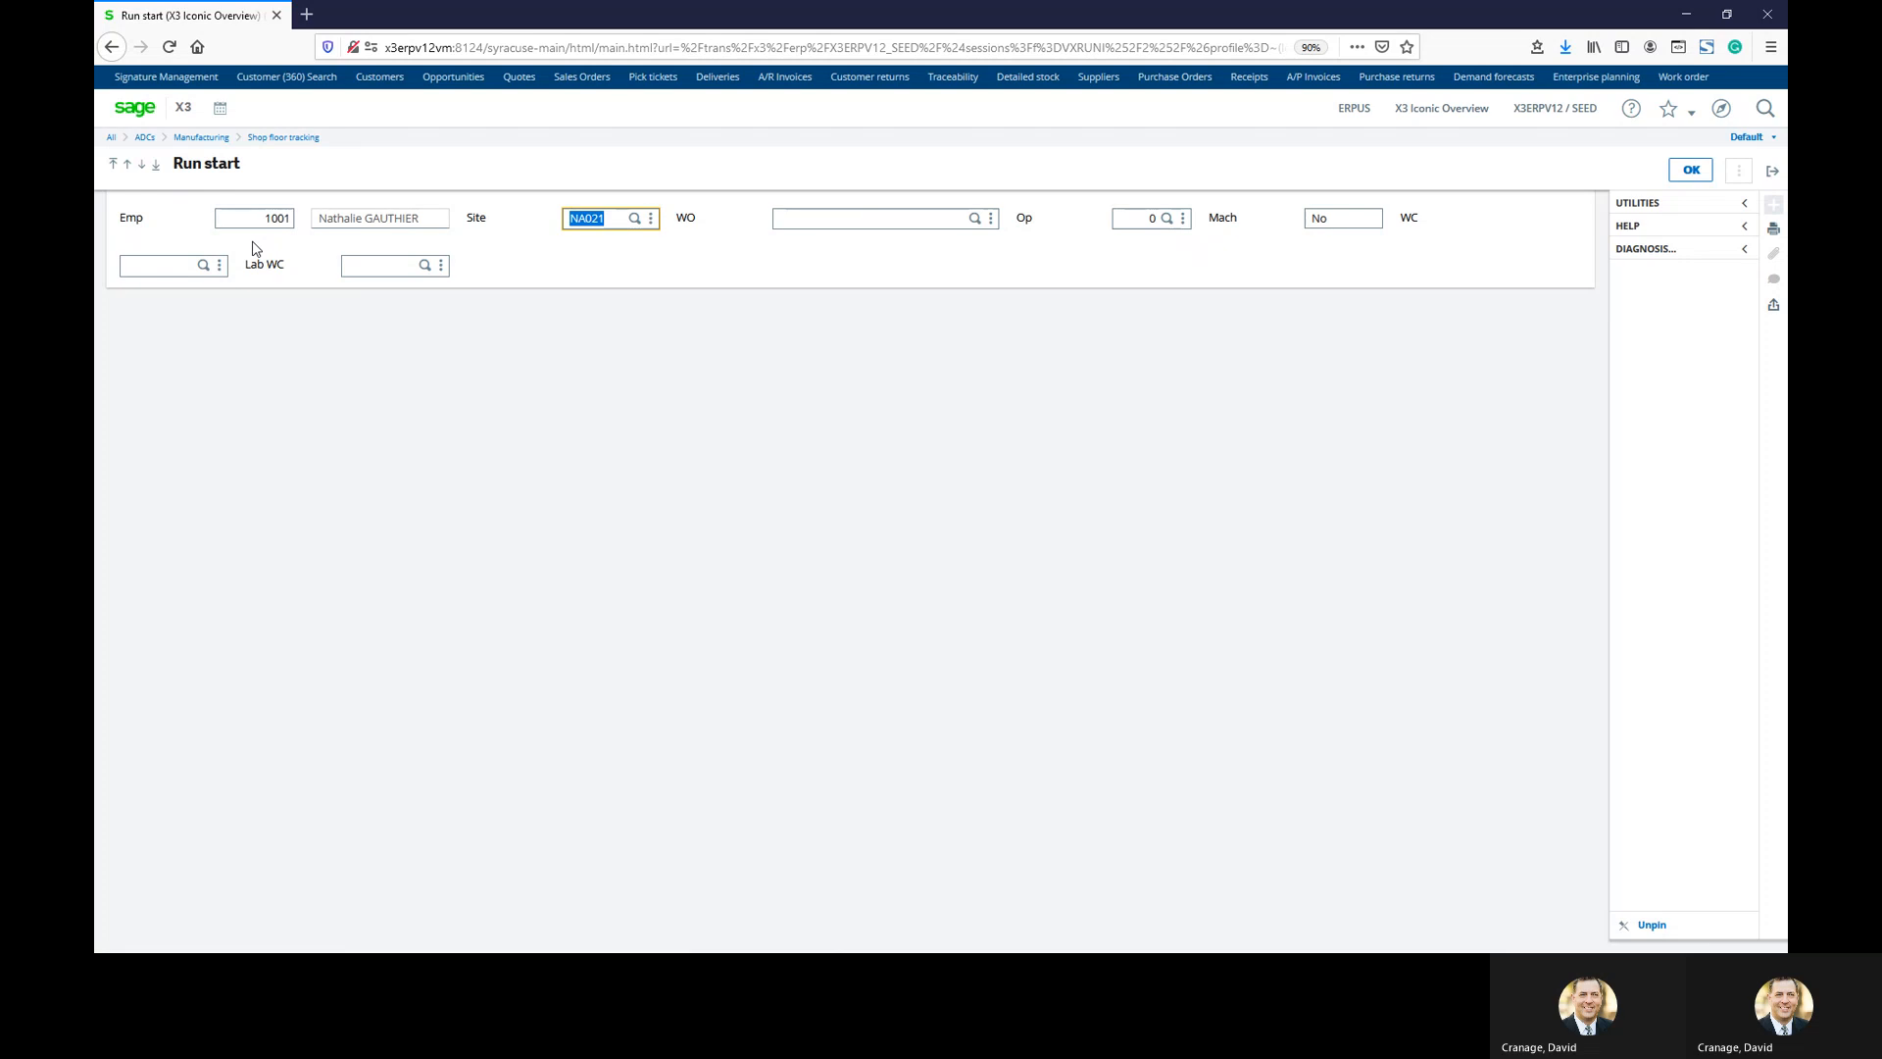
pyautogui.press('Tab')
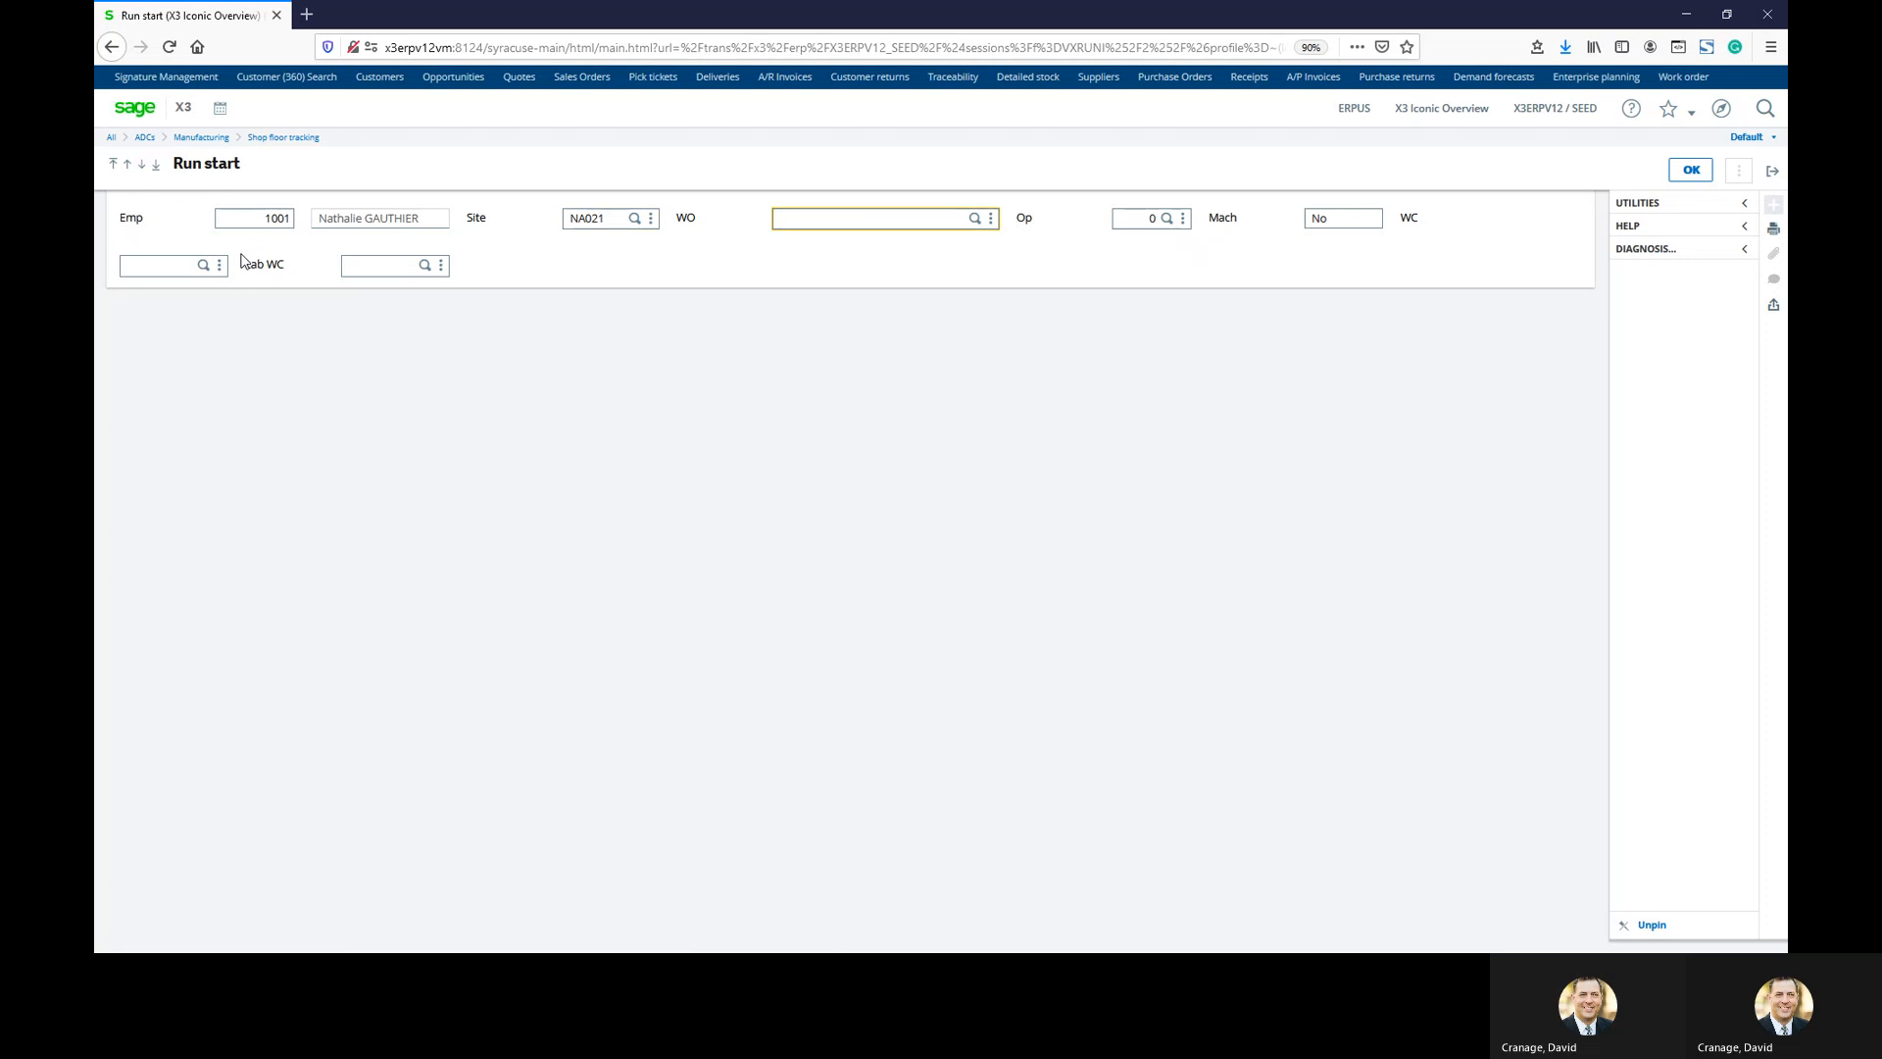
pyautogui.write('WONA0210201')
pyautogui.press('Tab')
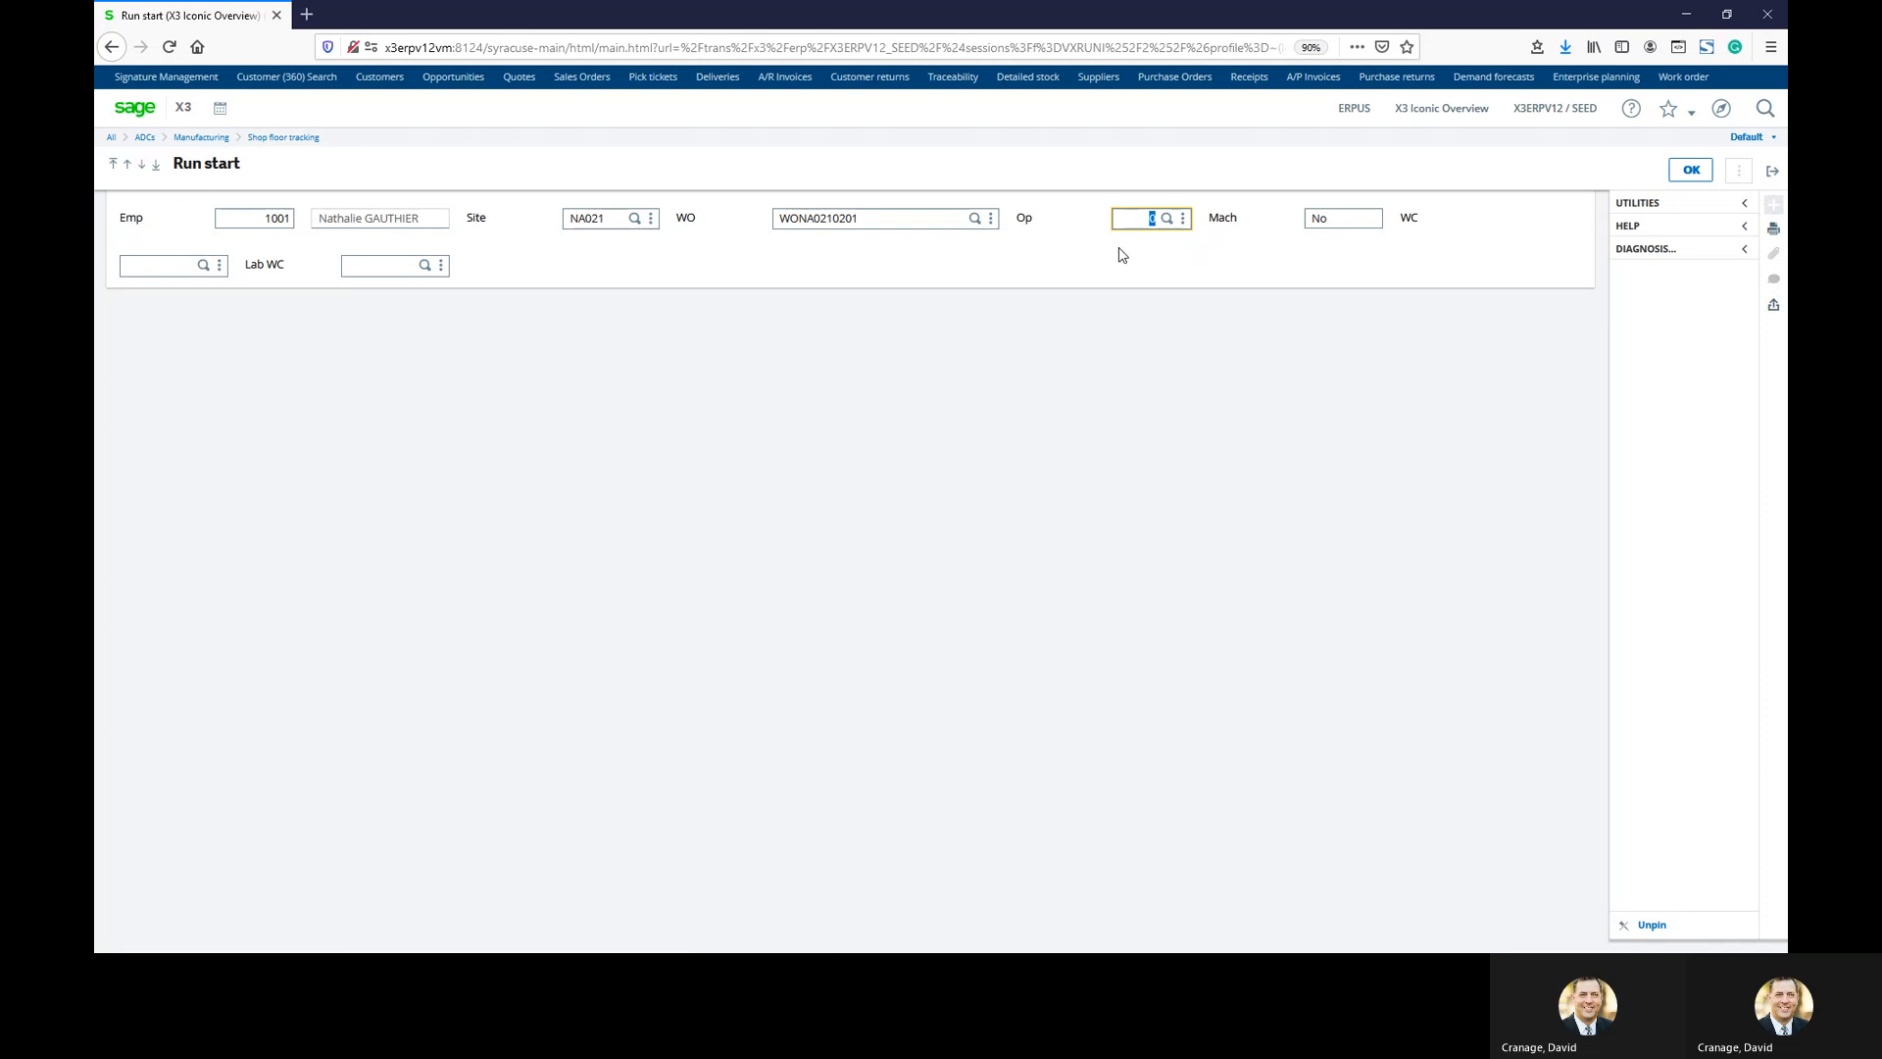
pyautogui.write('5')
pyautogui.press('Tab')
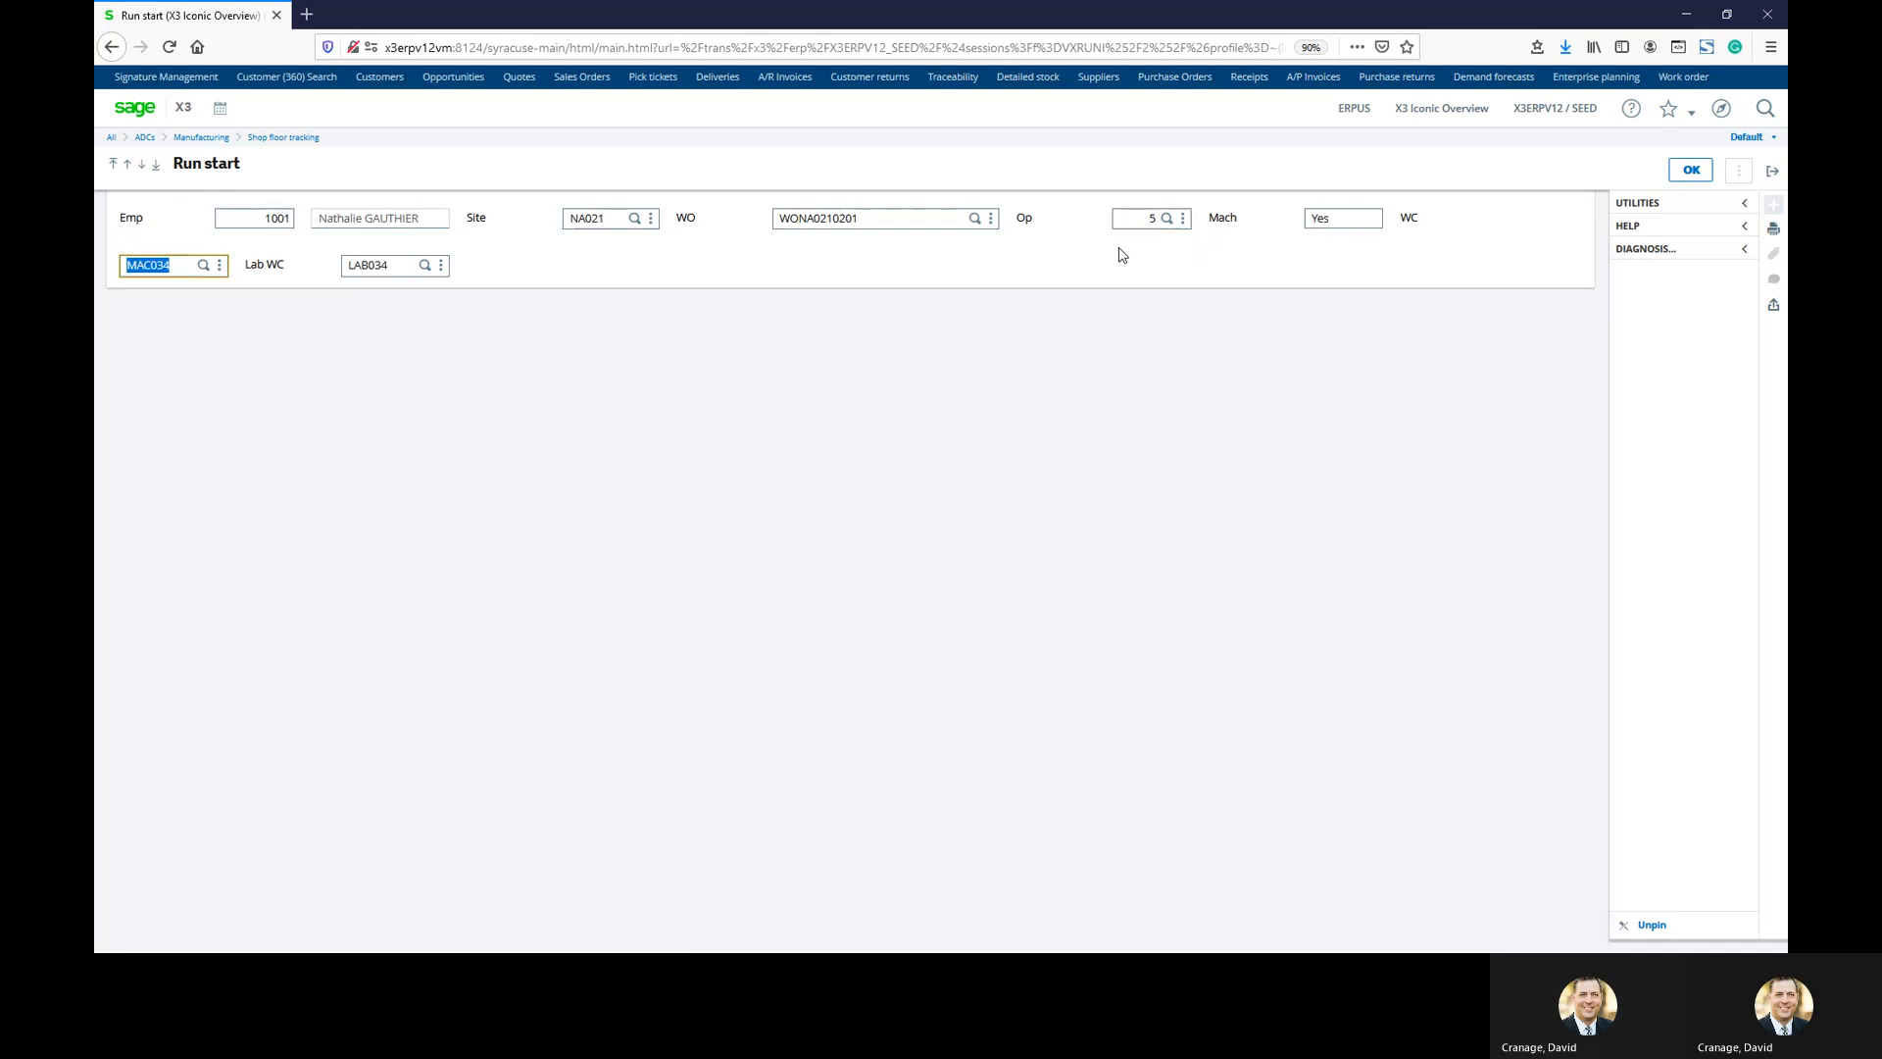
pyautogui.click(1691, 170)
# Print the Work Order Job Ticket with the same work order as range start and end
pyautogui.click(1105, 311)
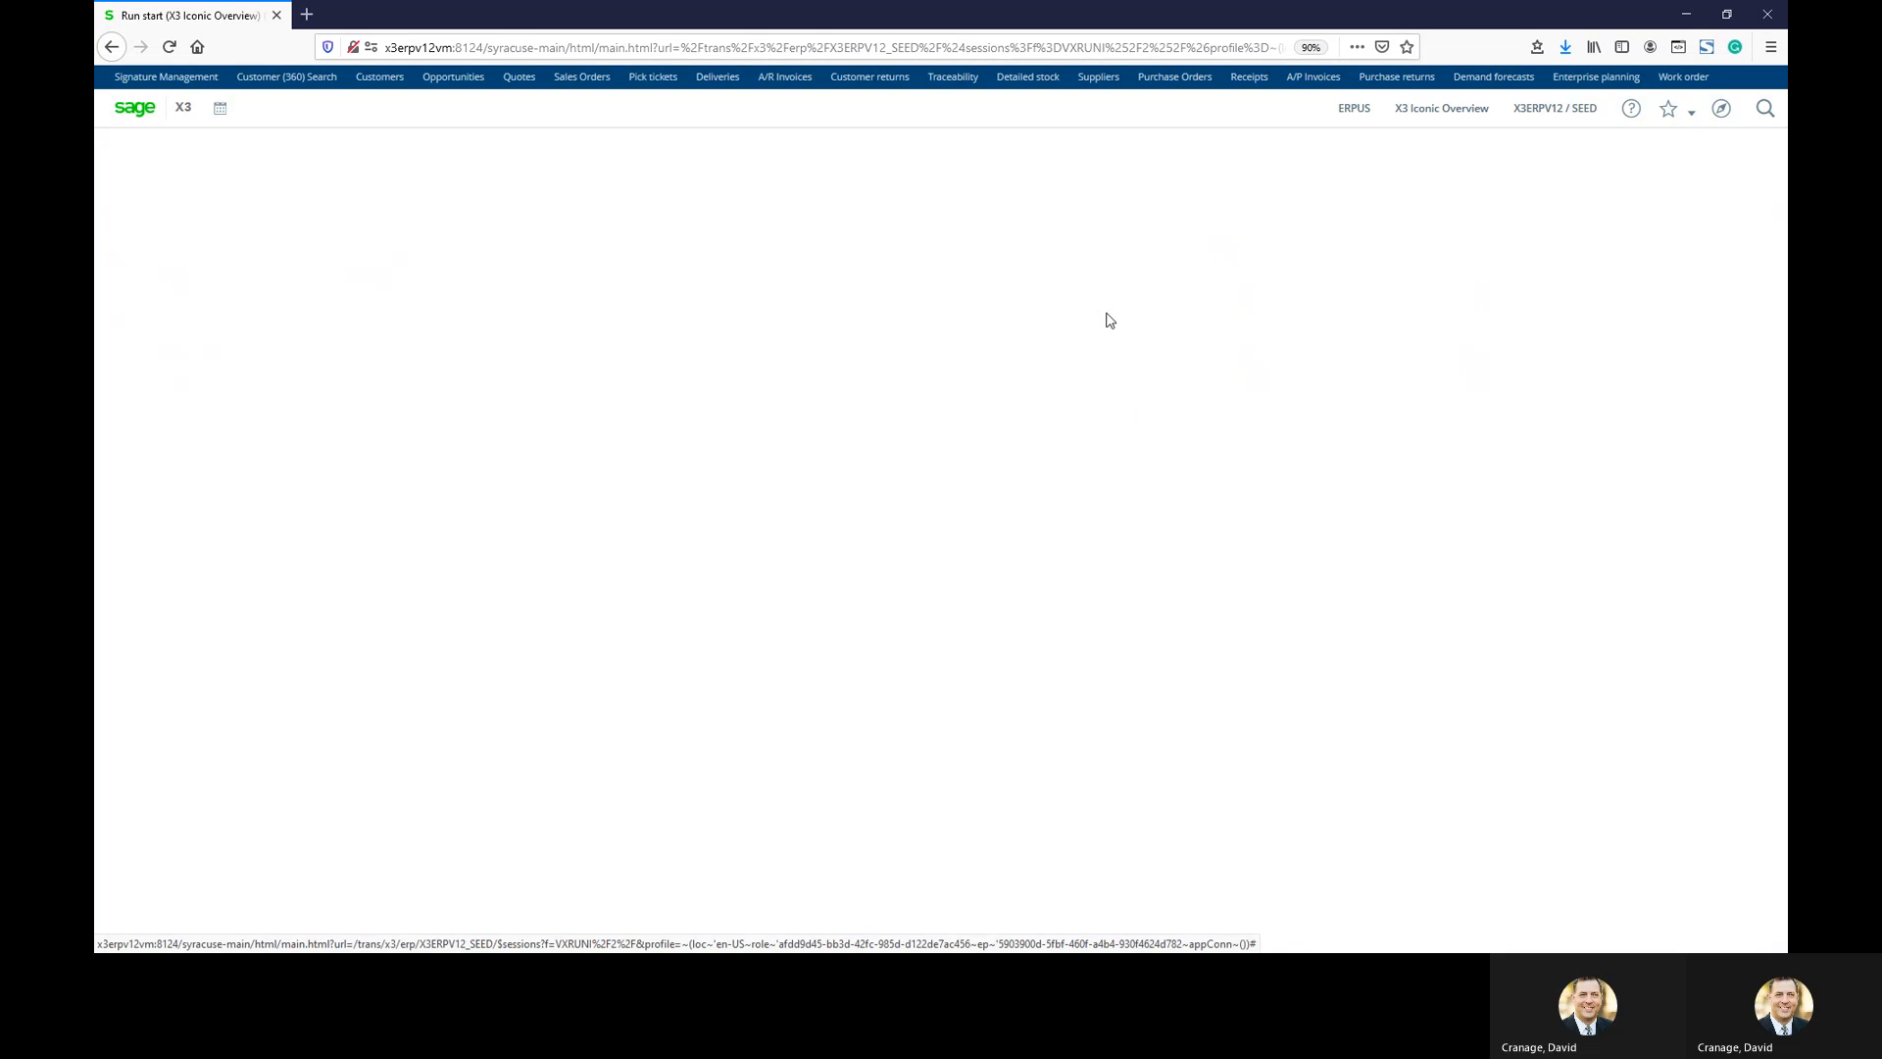
pyautogui.click(297, 598)
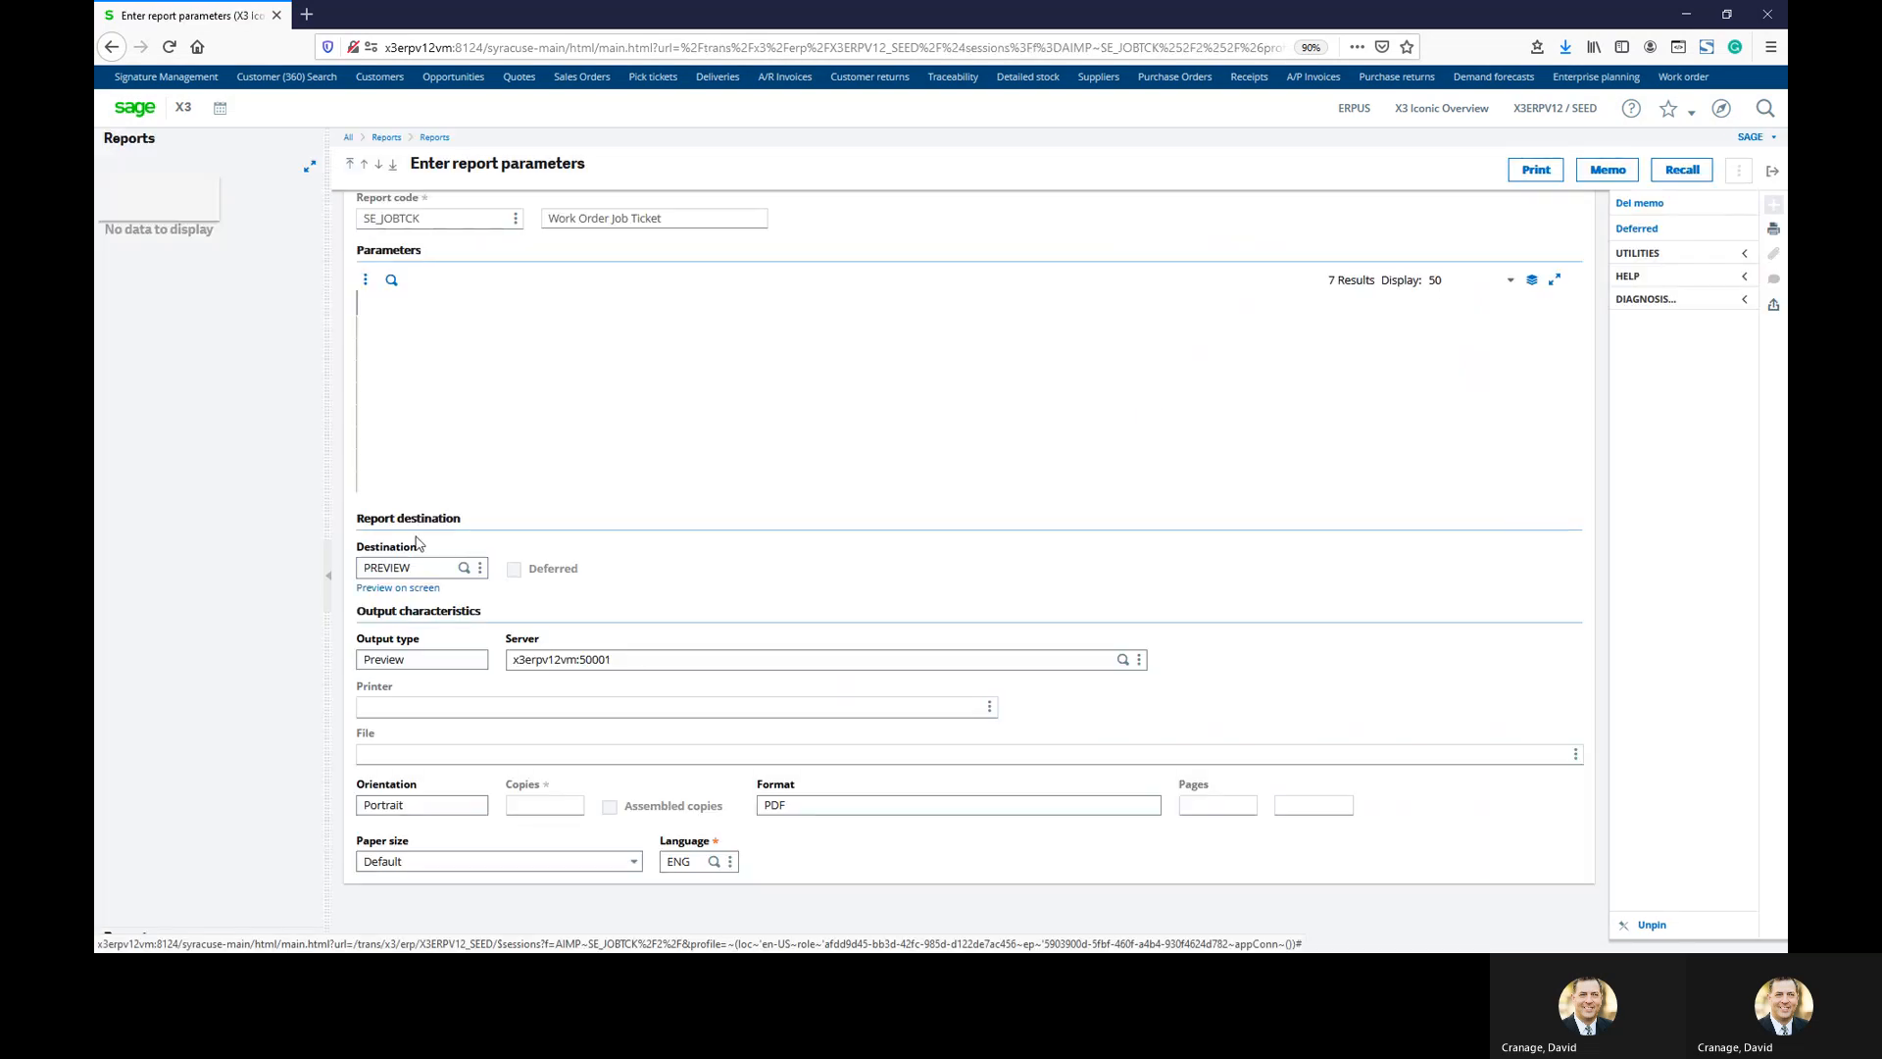
pyautogui.click(764, 353)
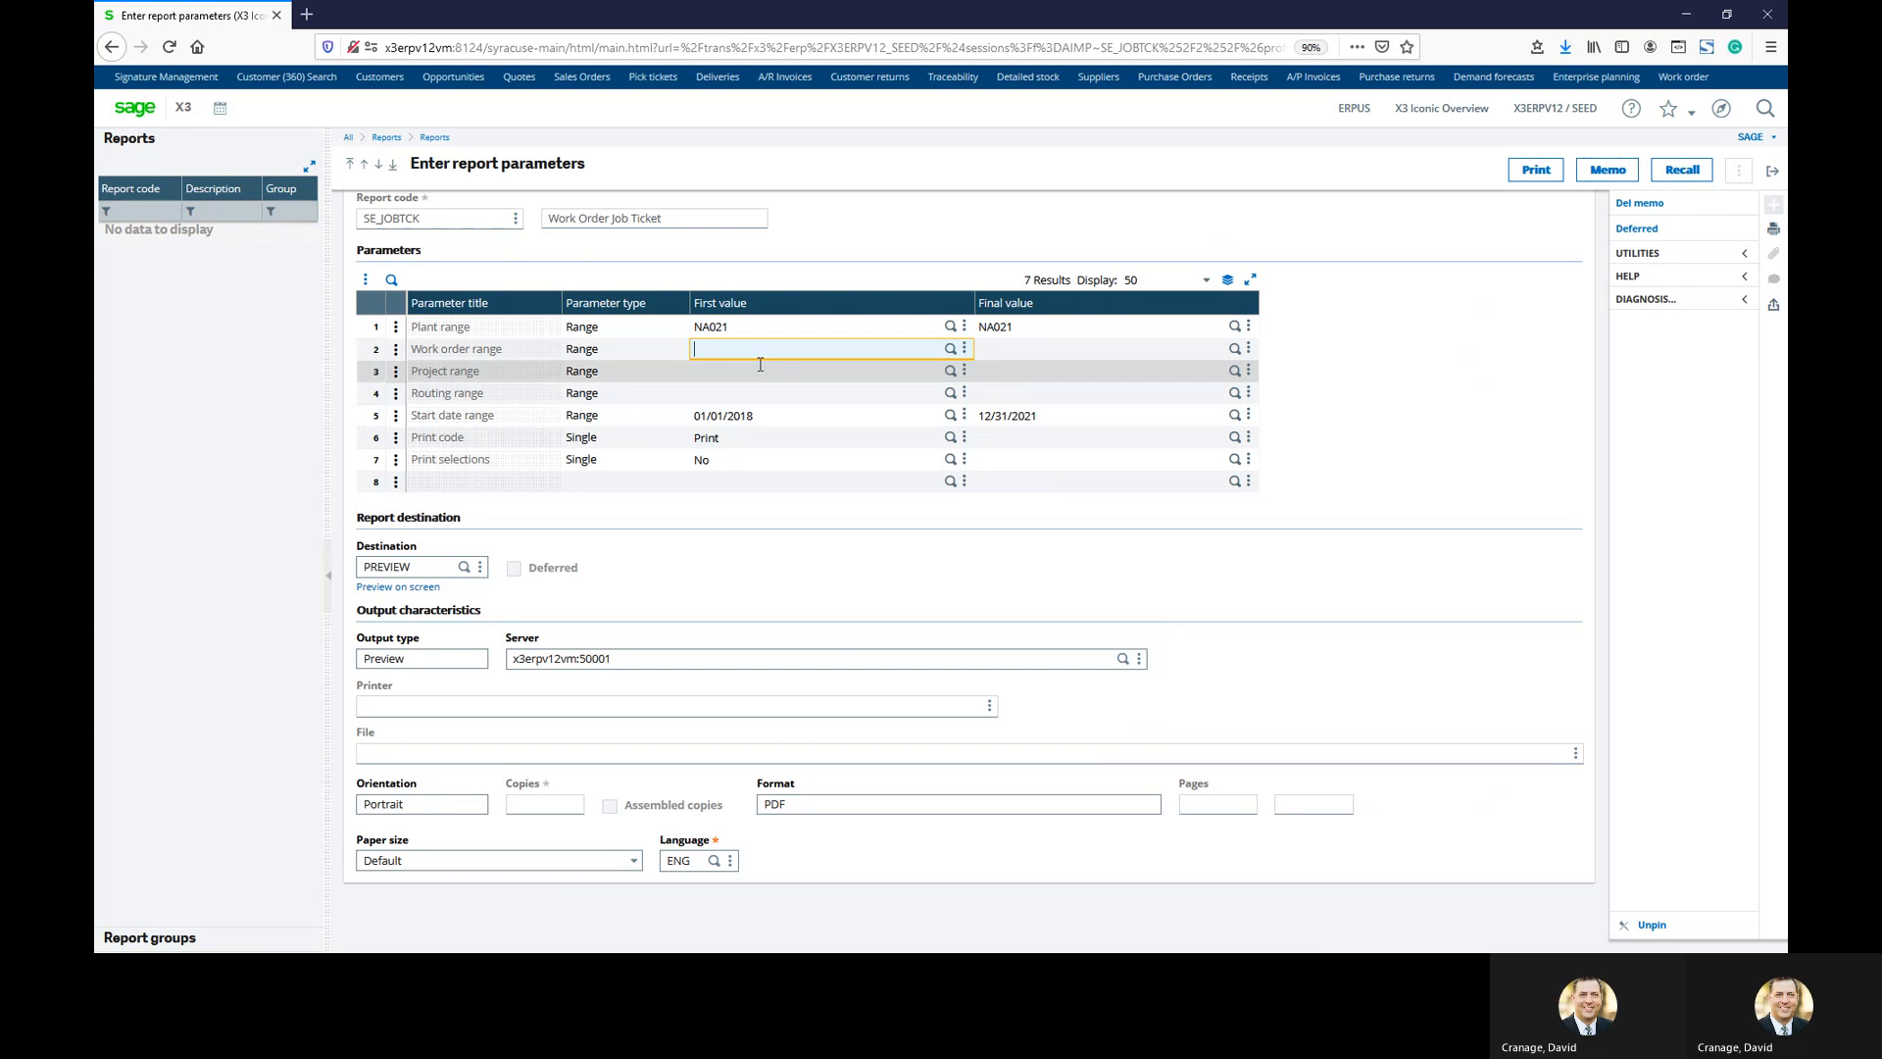
pyautogui.write('WONA0210201')
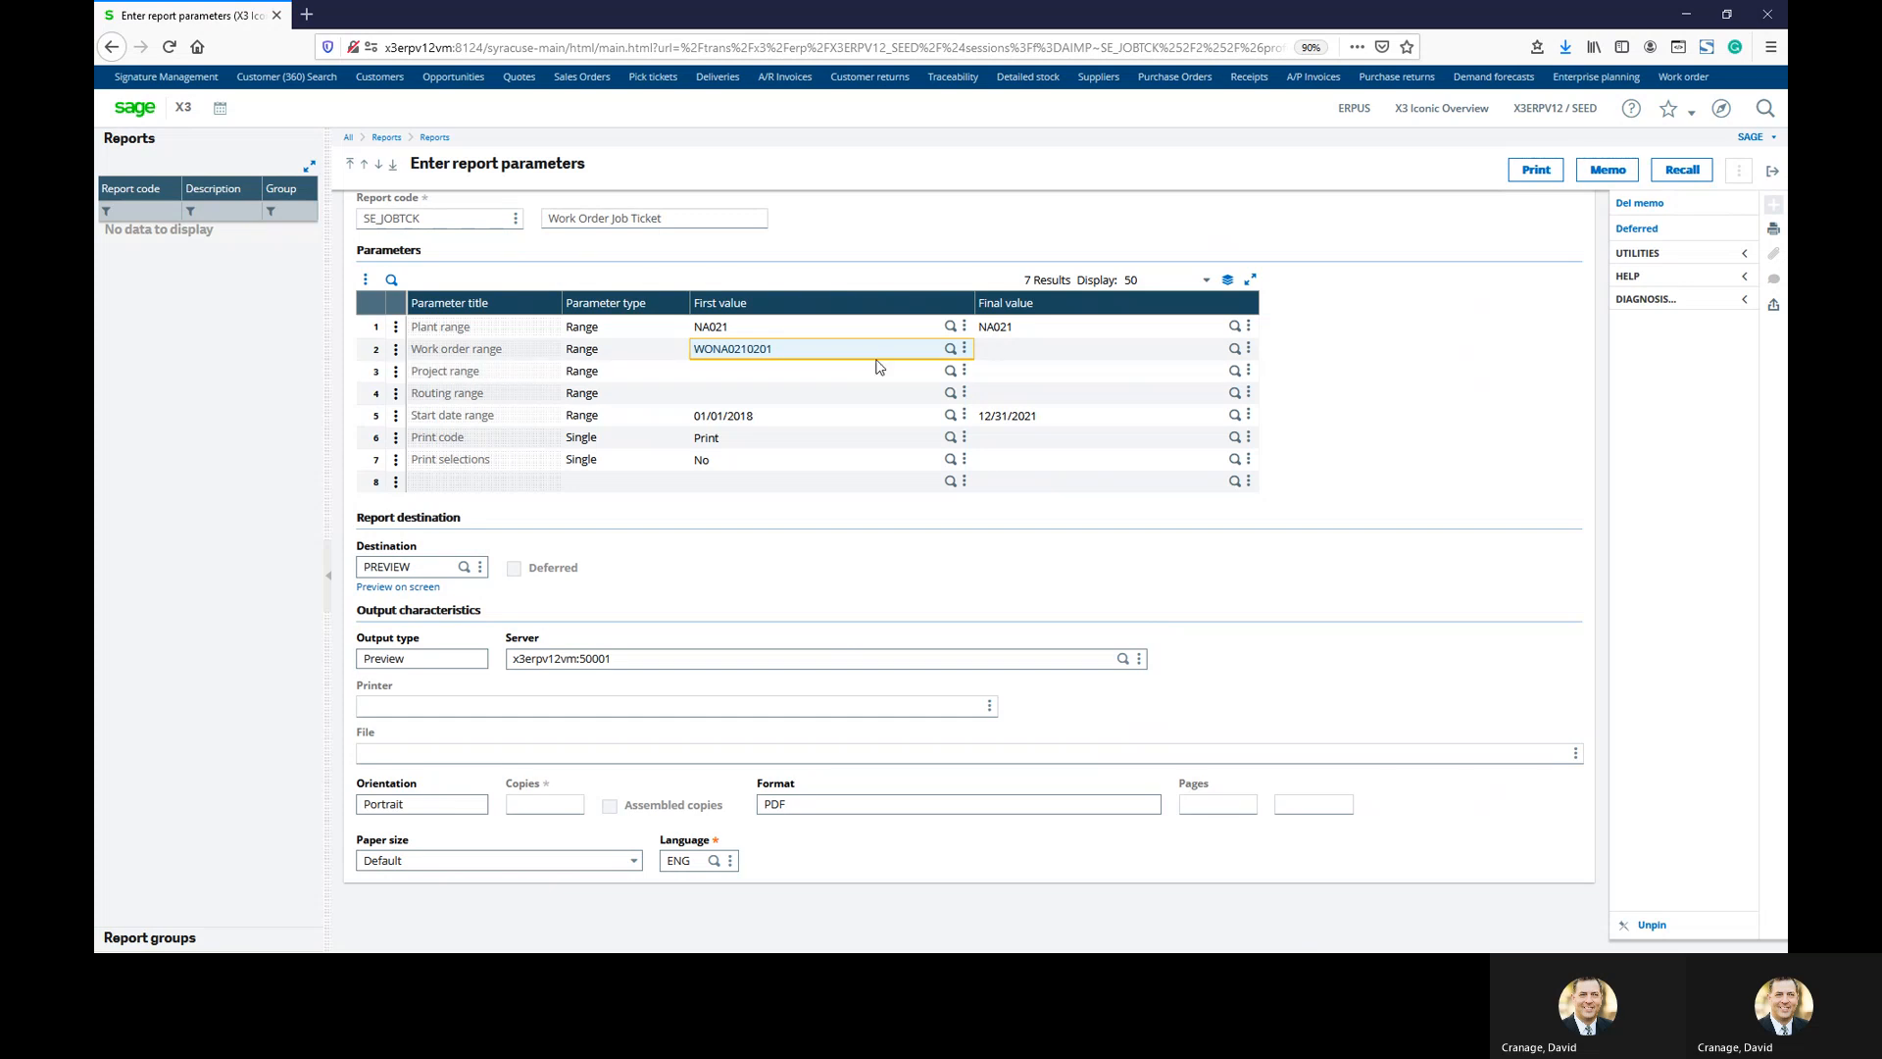
pyautogui.click(996, 351)
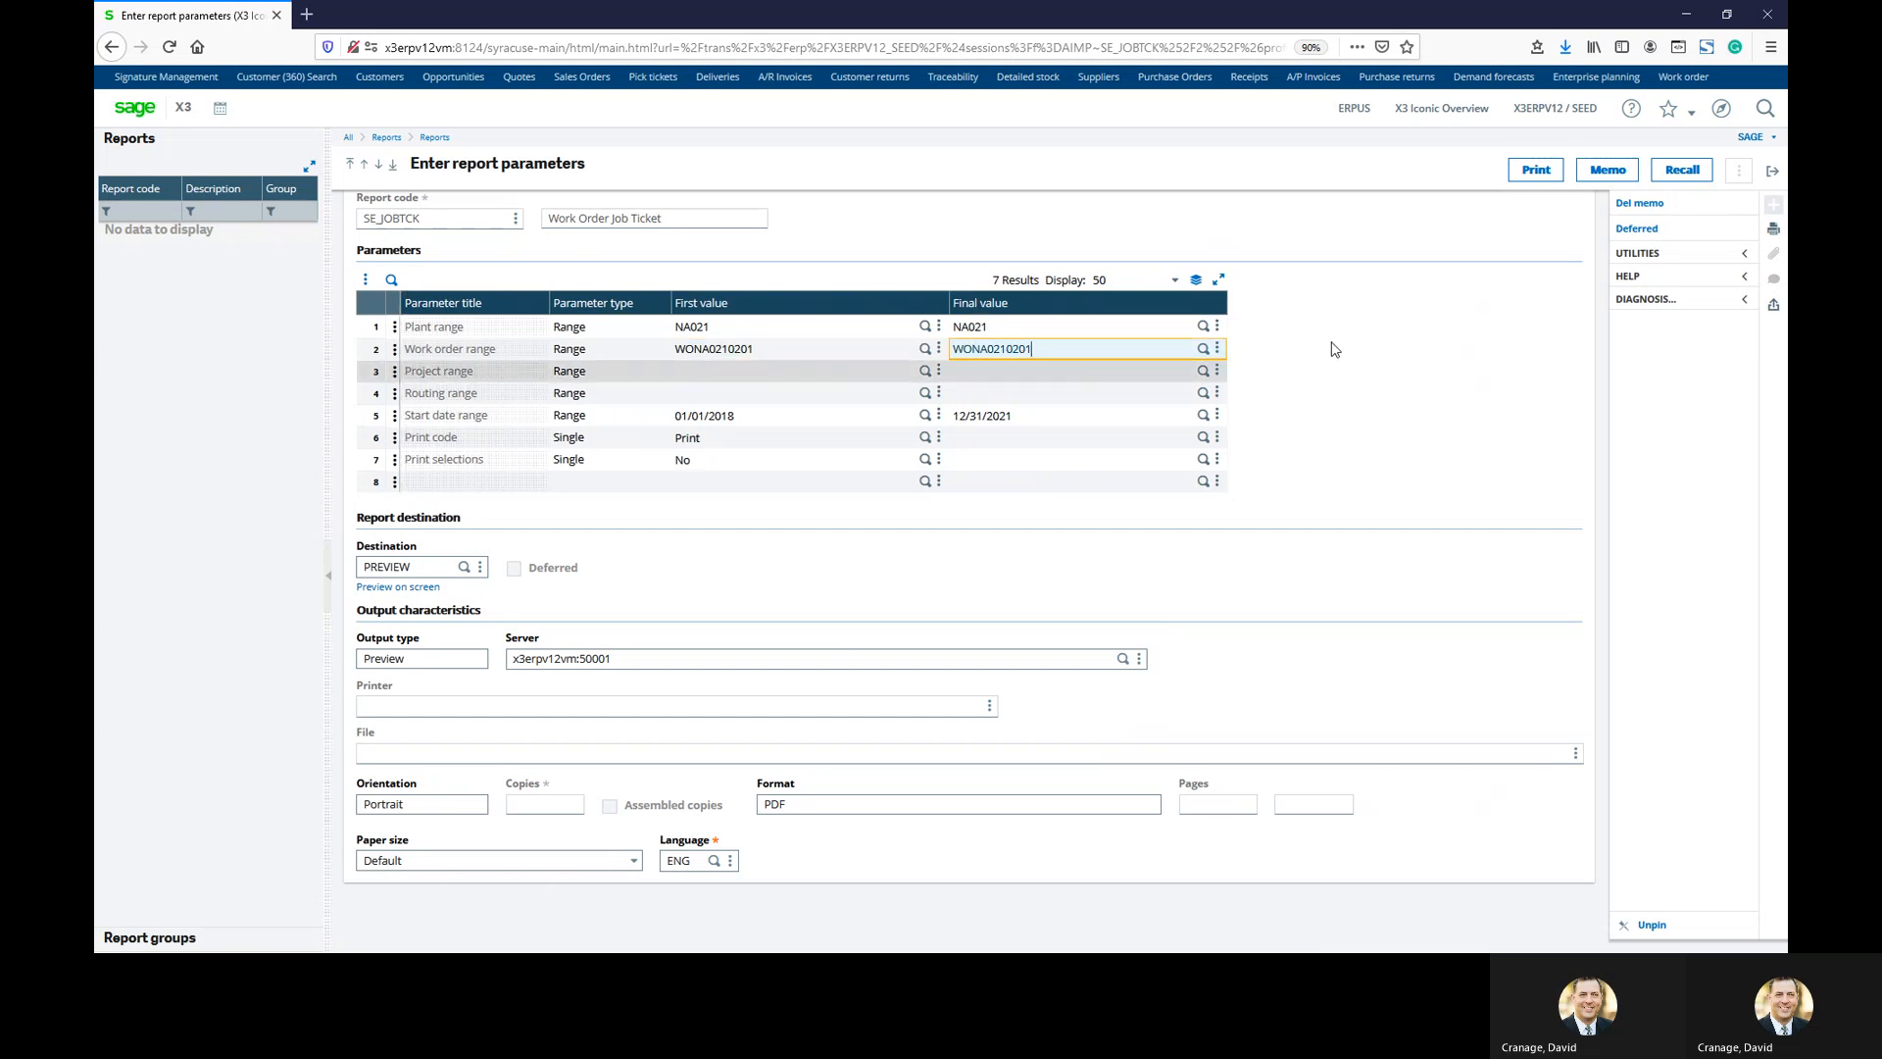
pyautogui.click(1536, 169)
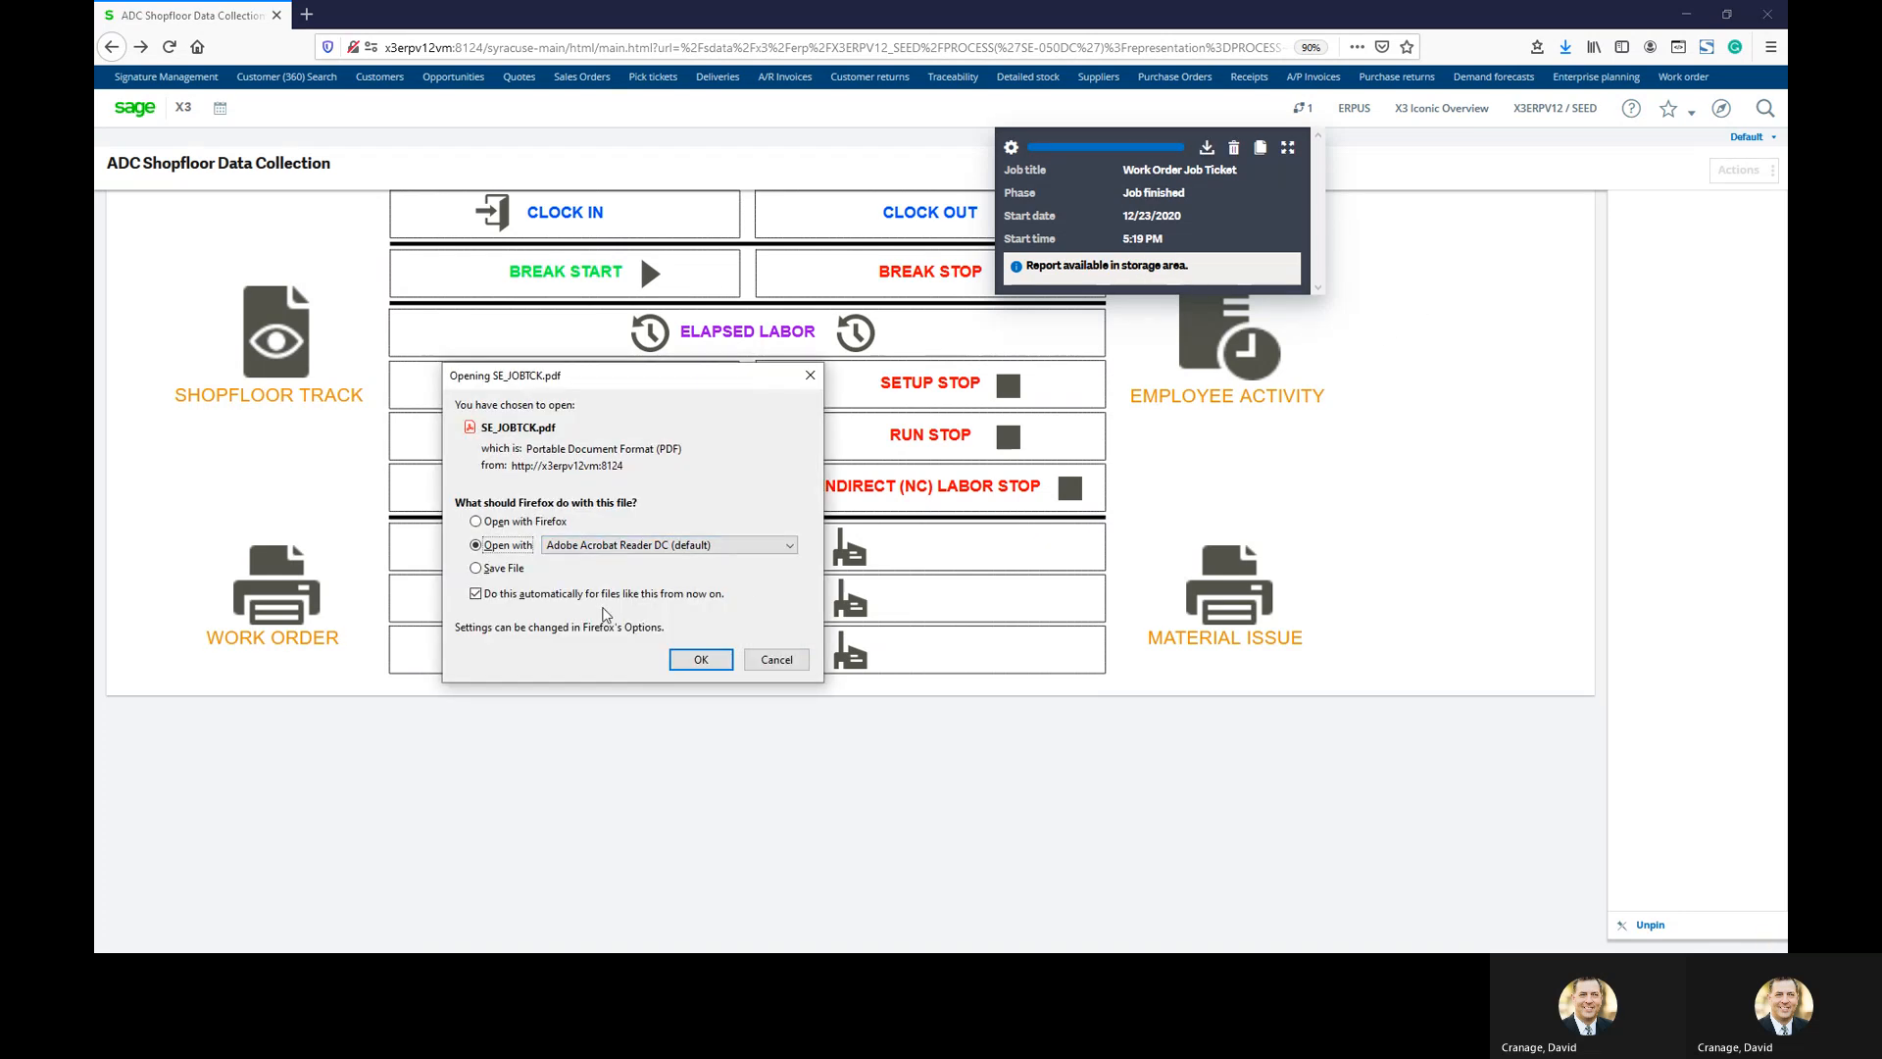
# Open the SE_JOBTCK.pdf job ticket in Adobe Acrobat Reader
pyautogui.click(603, 594)
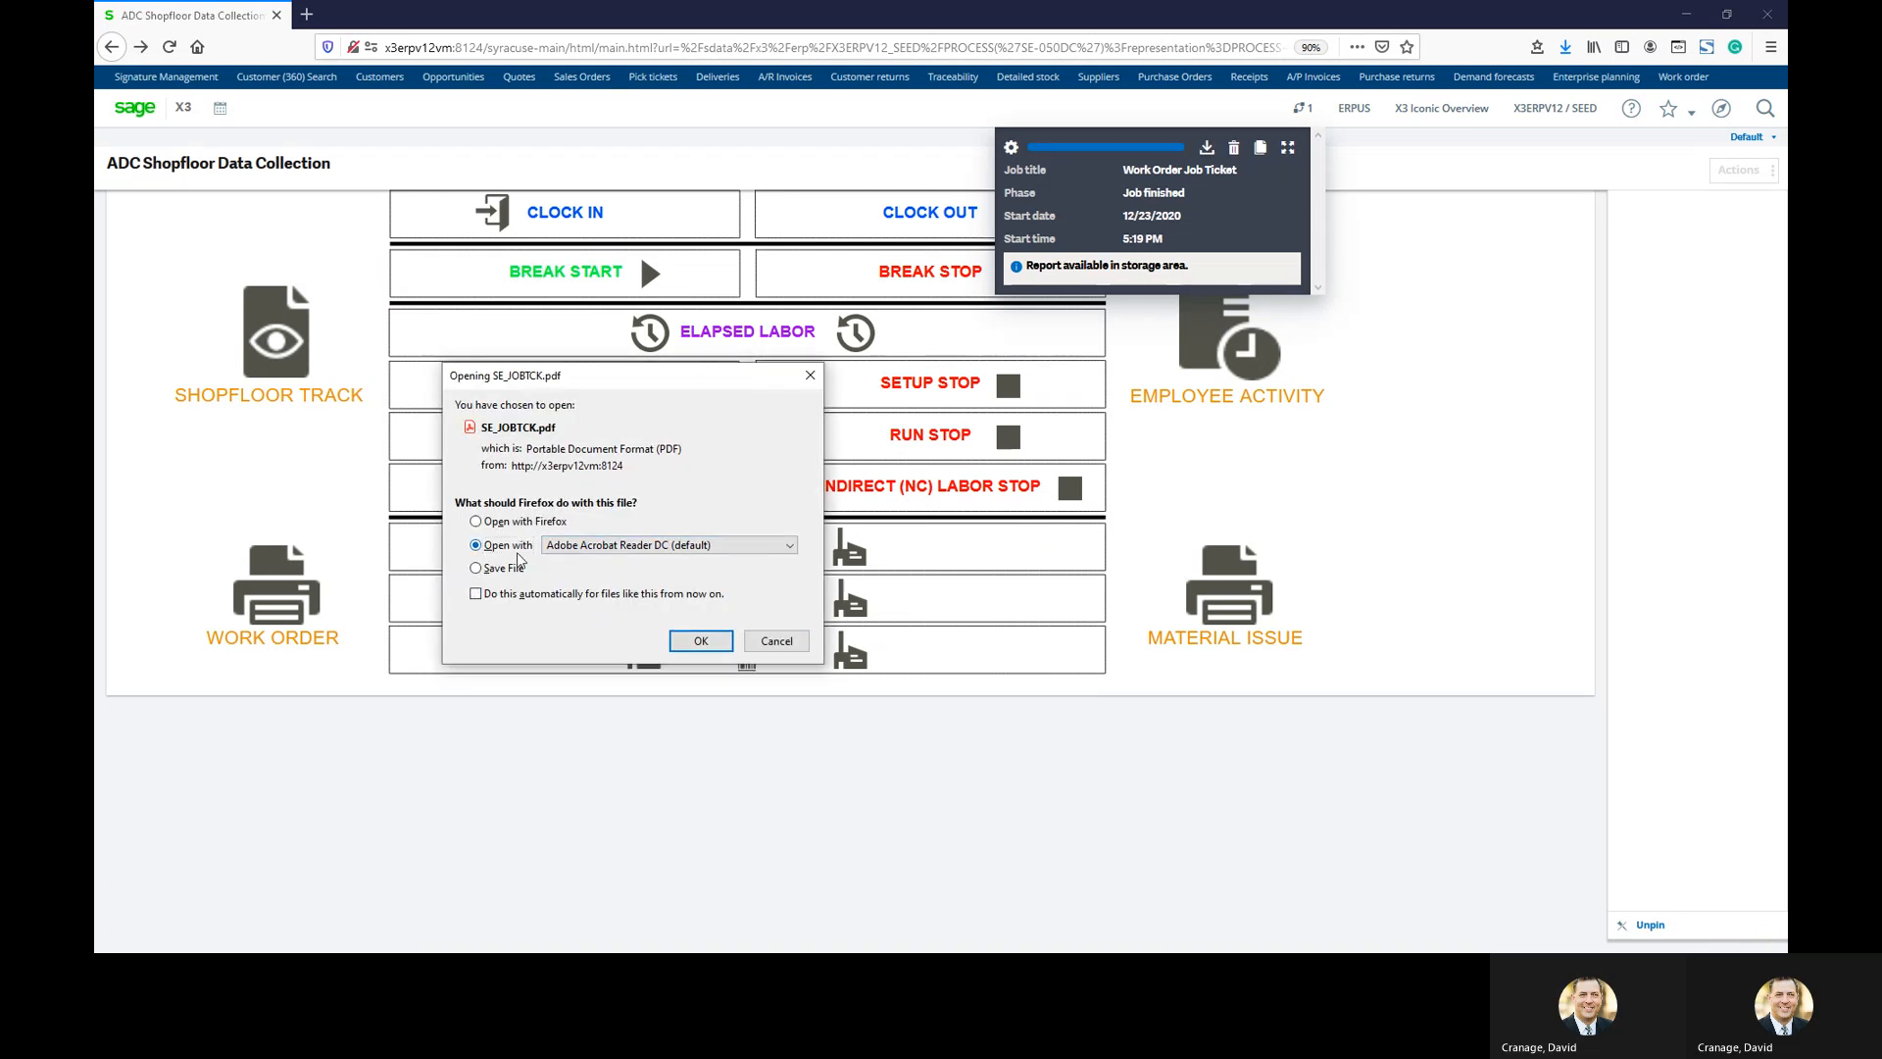
pyautogui.click(639, 596)
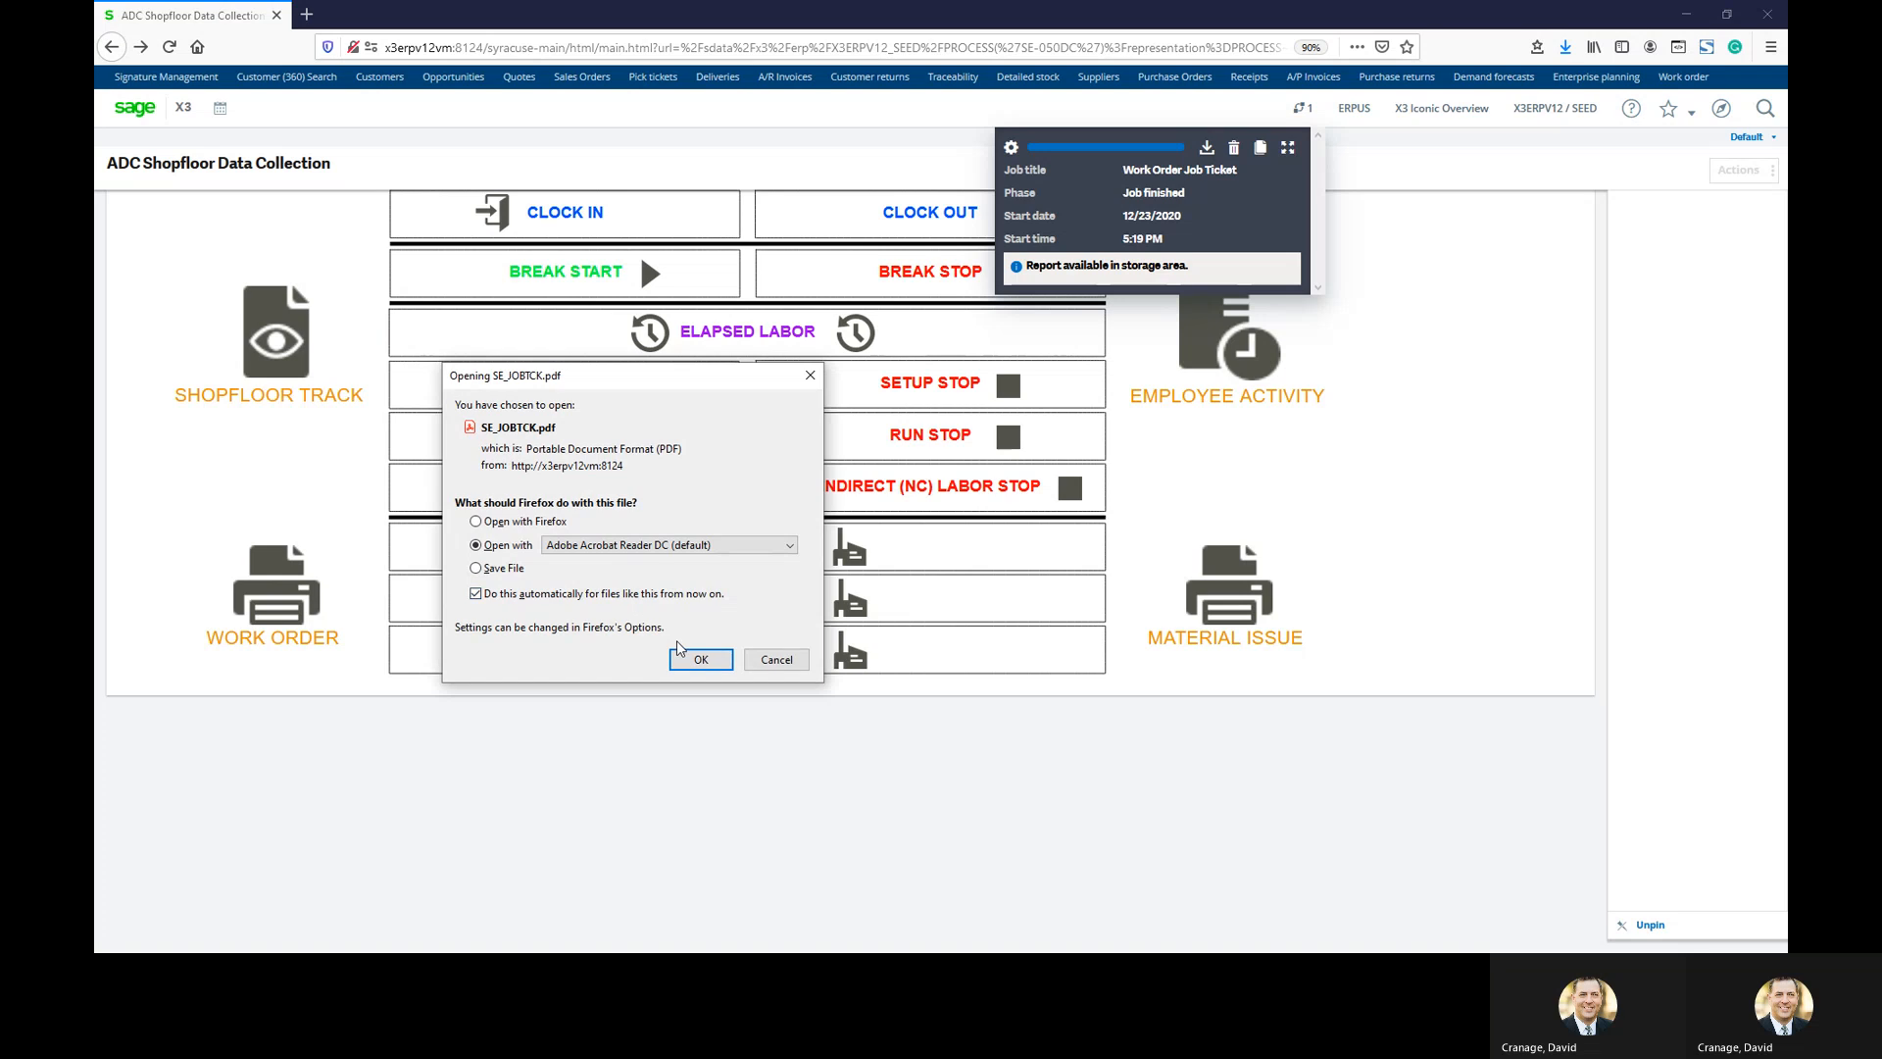
pyautogui.click(698, 657)
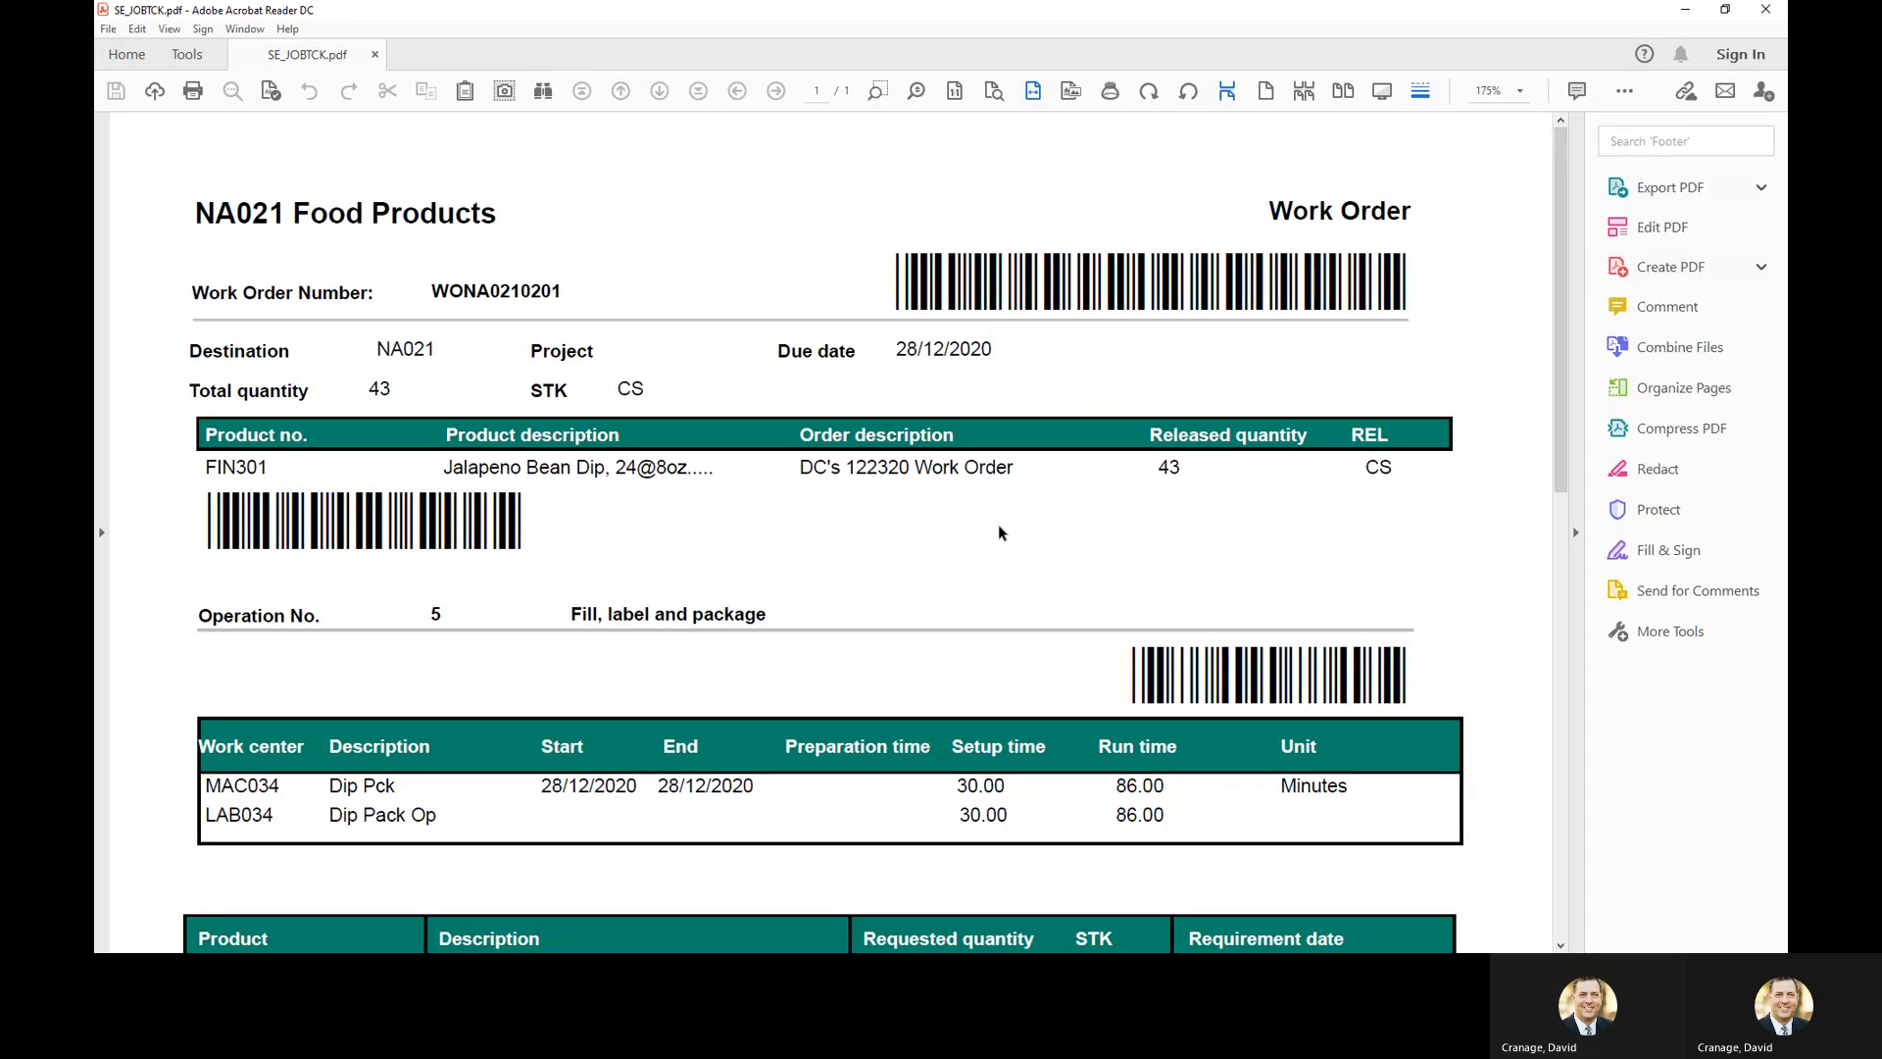
# Read through the FIN301 job ticket's operation and component allocations, then close Acrobat Reader
pyautogui.click(1576, 532)
pyautogui.scroll(-5, 1408, 596)
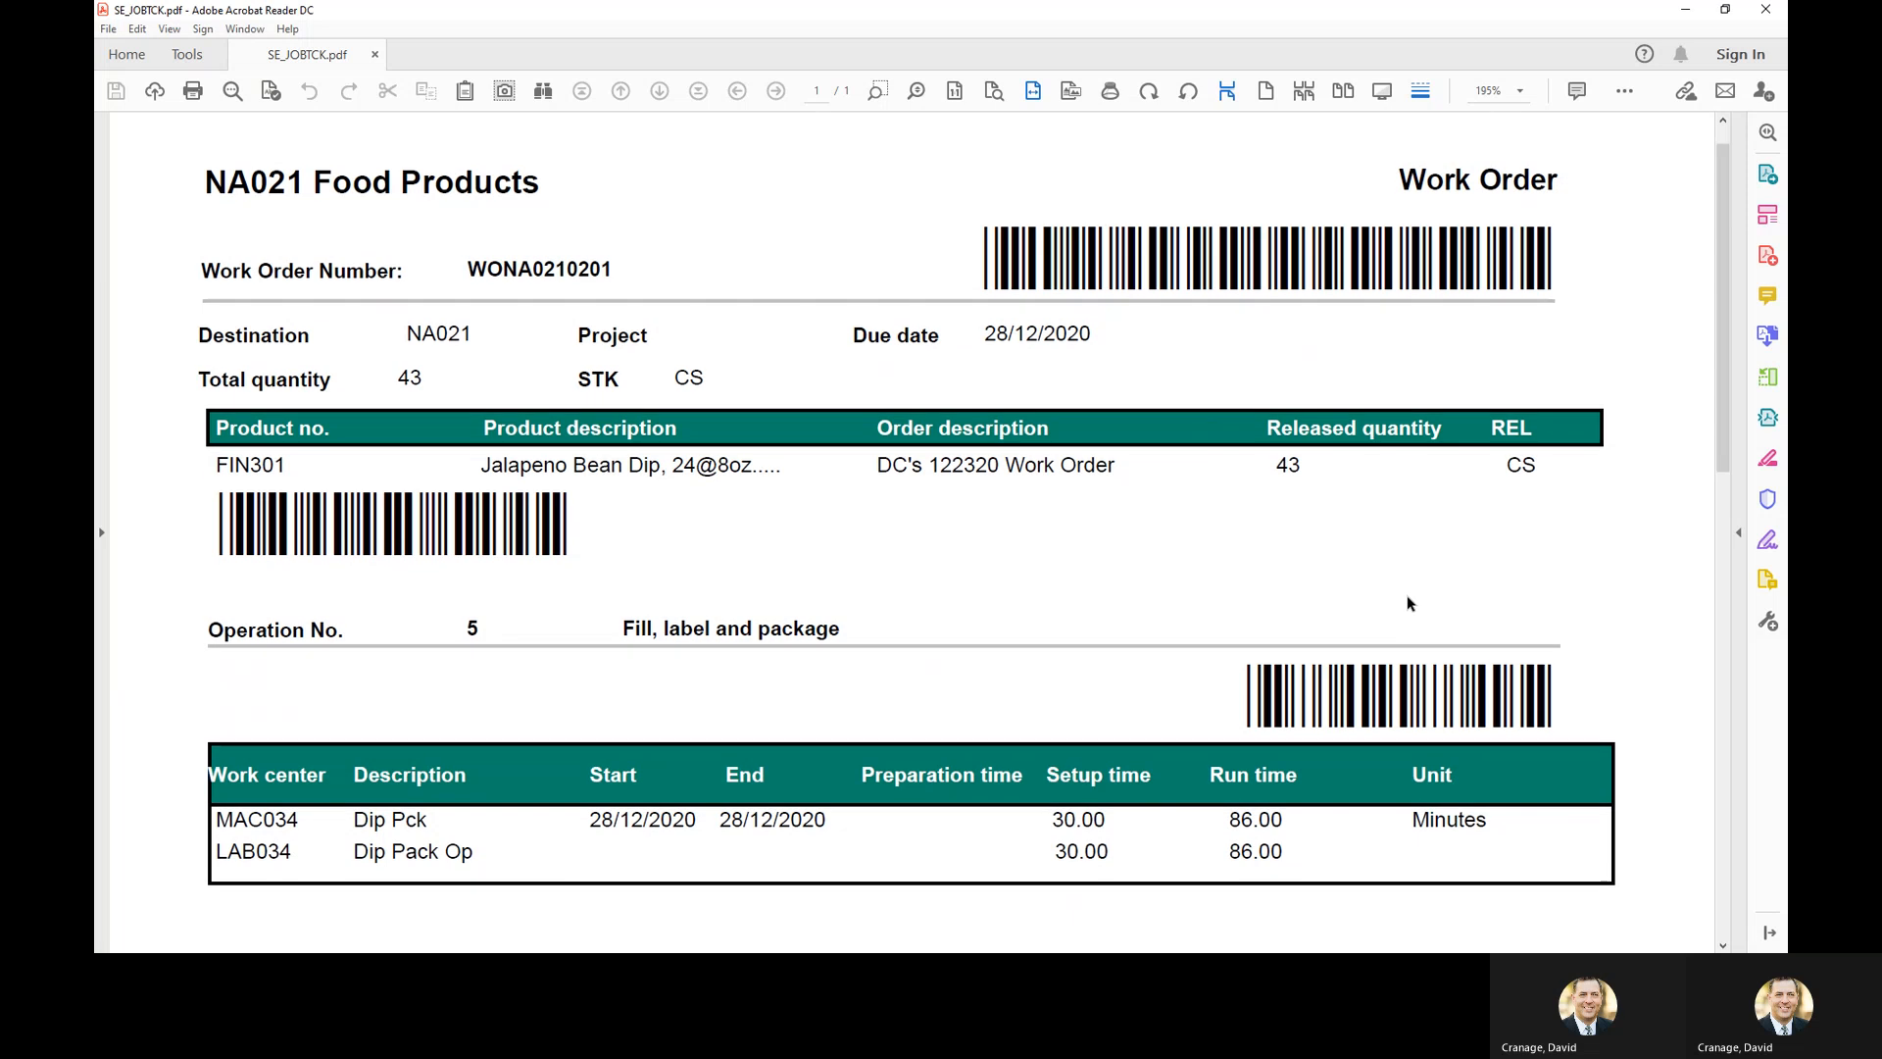
pyautogui.scroll(-3, 1408, 596)
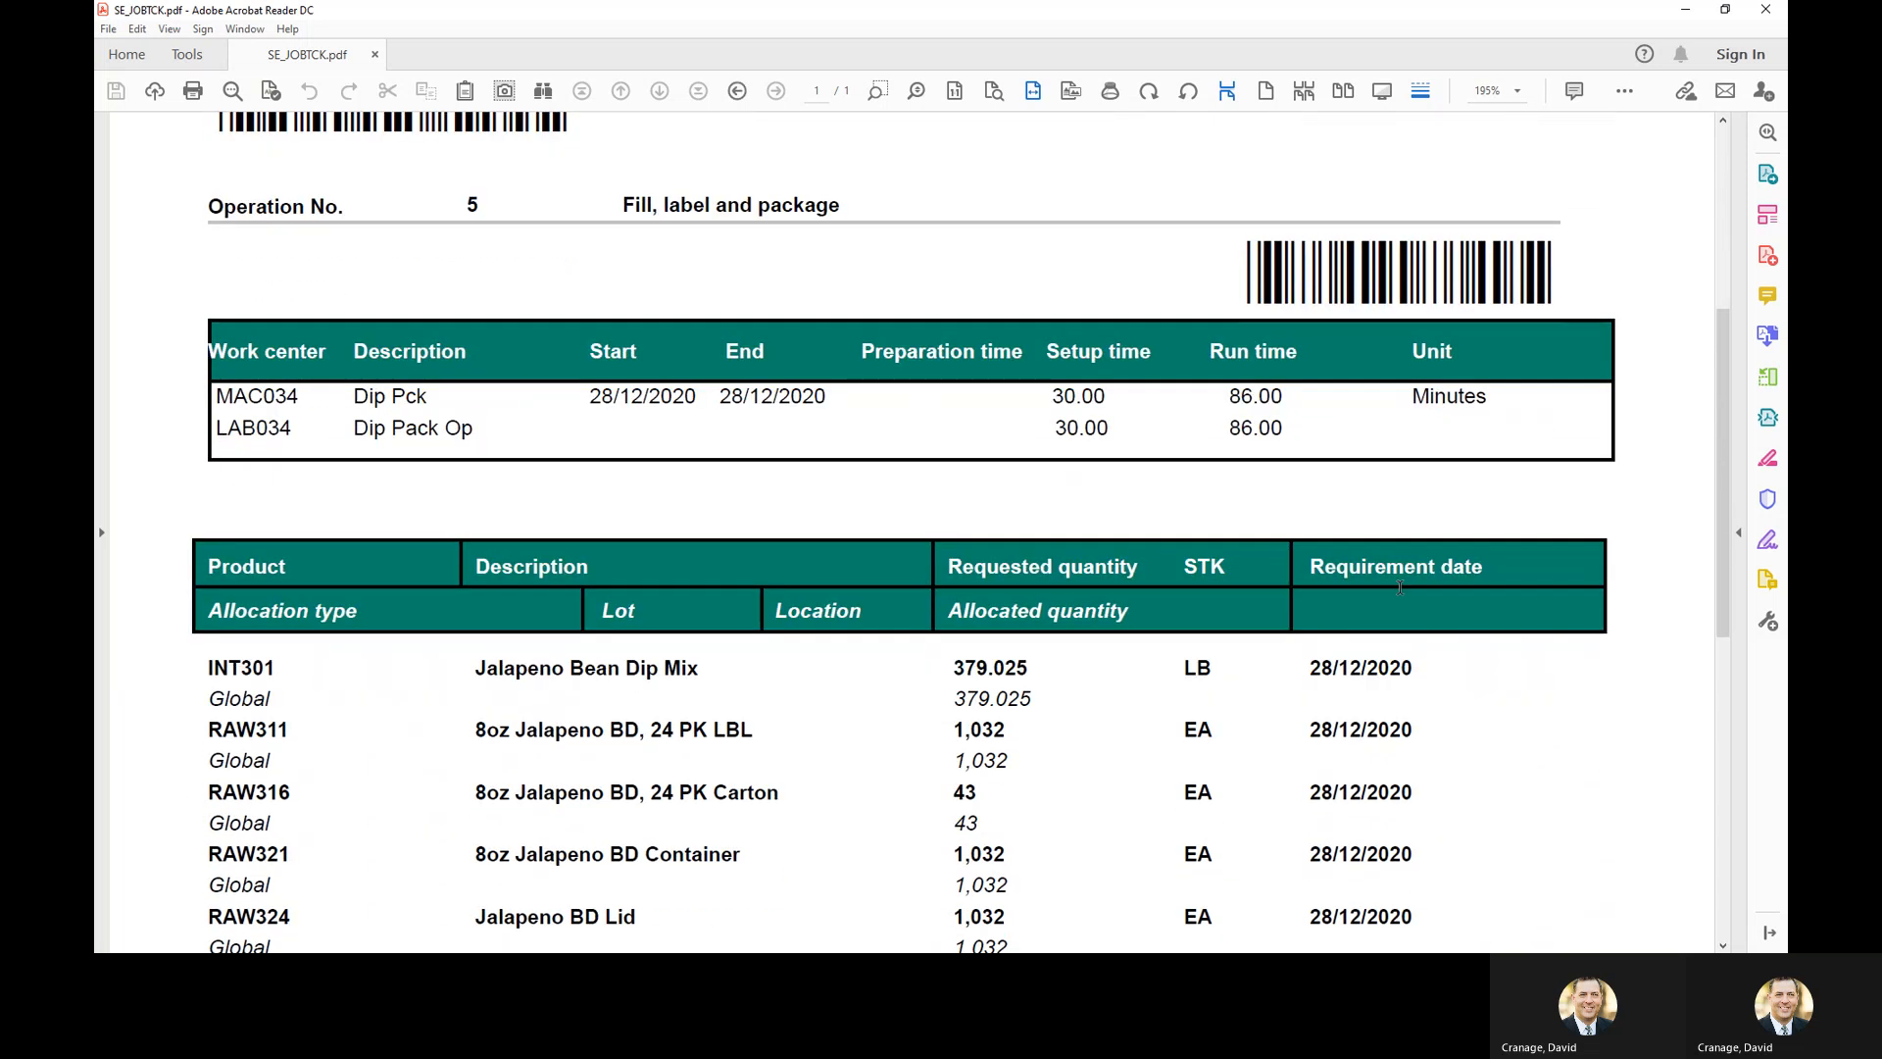
pyautogui.scroll(3, 1401, 591)
pyautogui.scroll(3, 1399, 589)
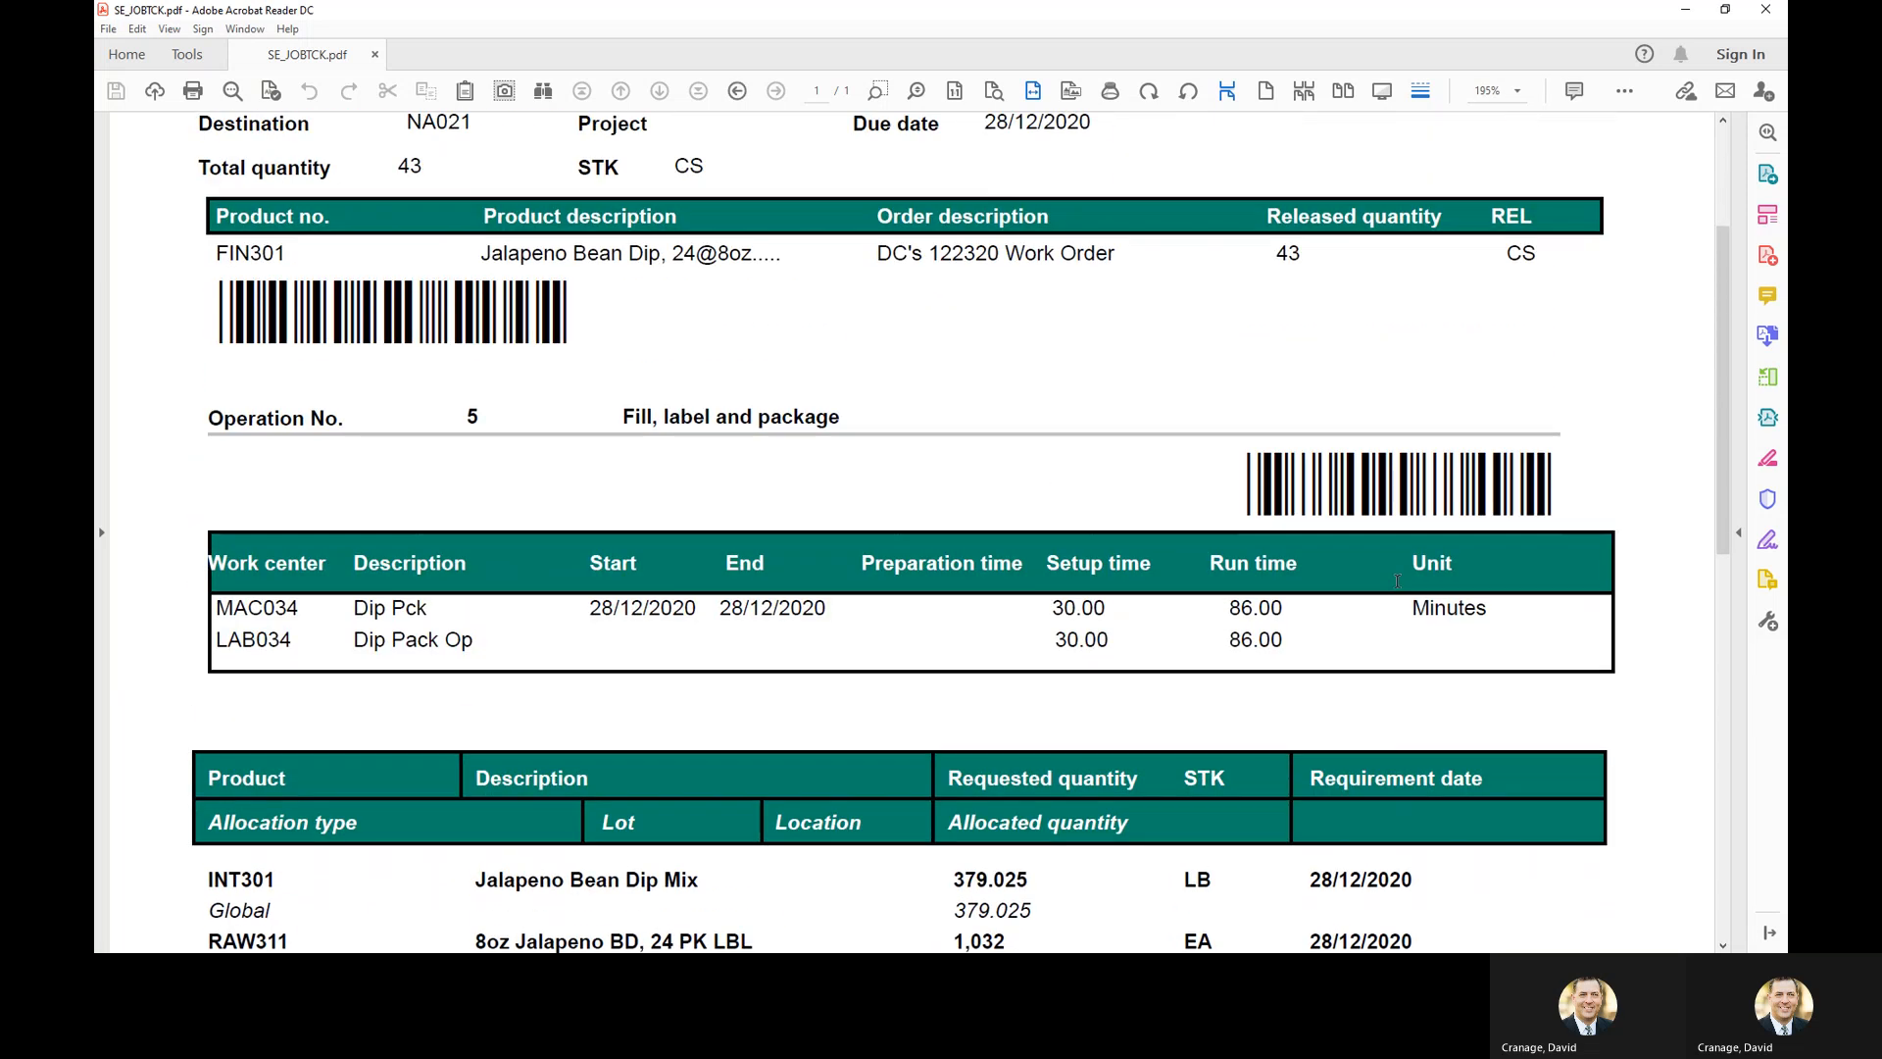
pyautogui.scroll(-2, 888, 482)
pyautogui.scroll(-1, 855, 404)
pyautogui.scroll(-4, 855, 404)
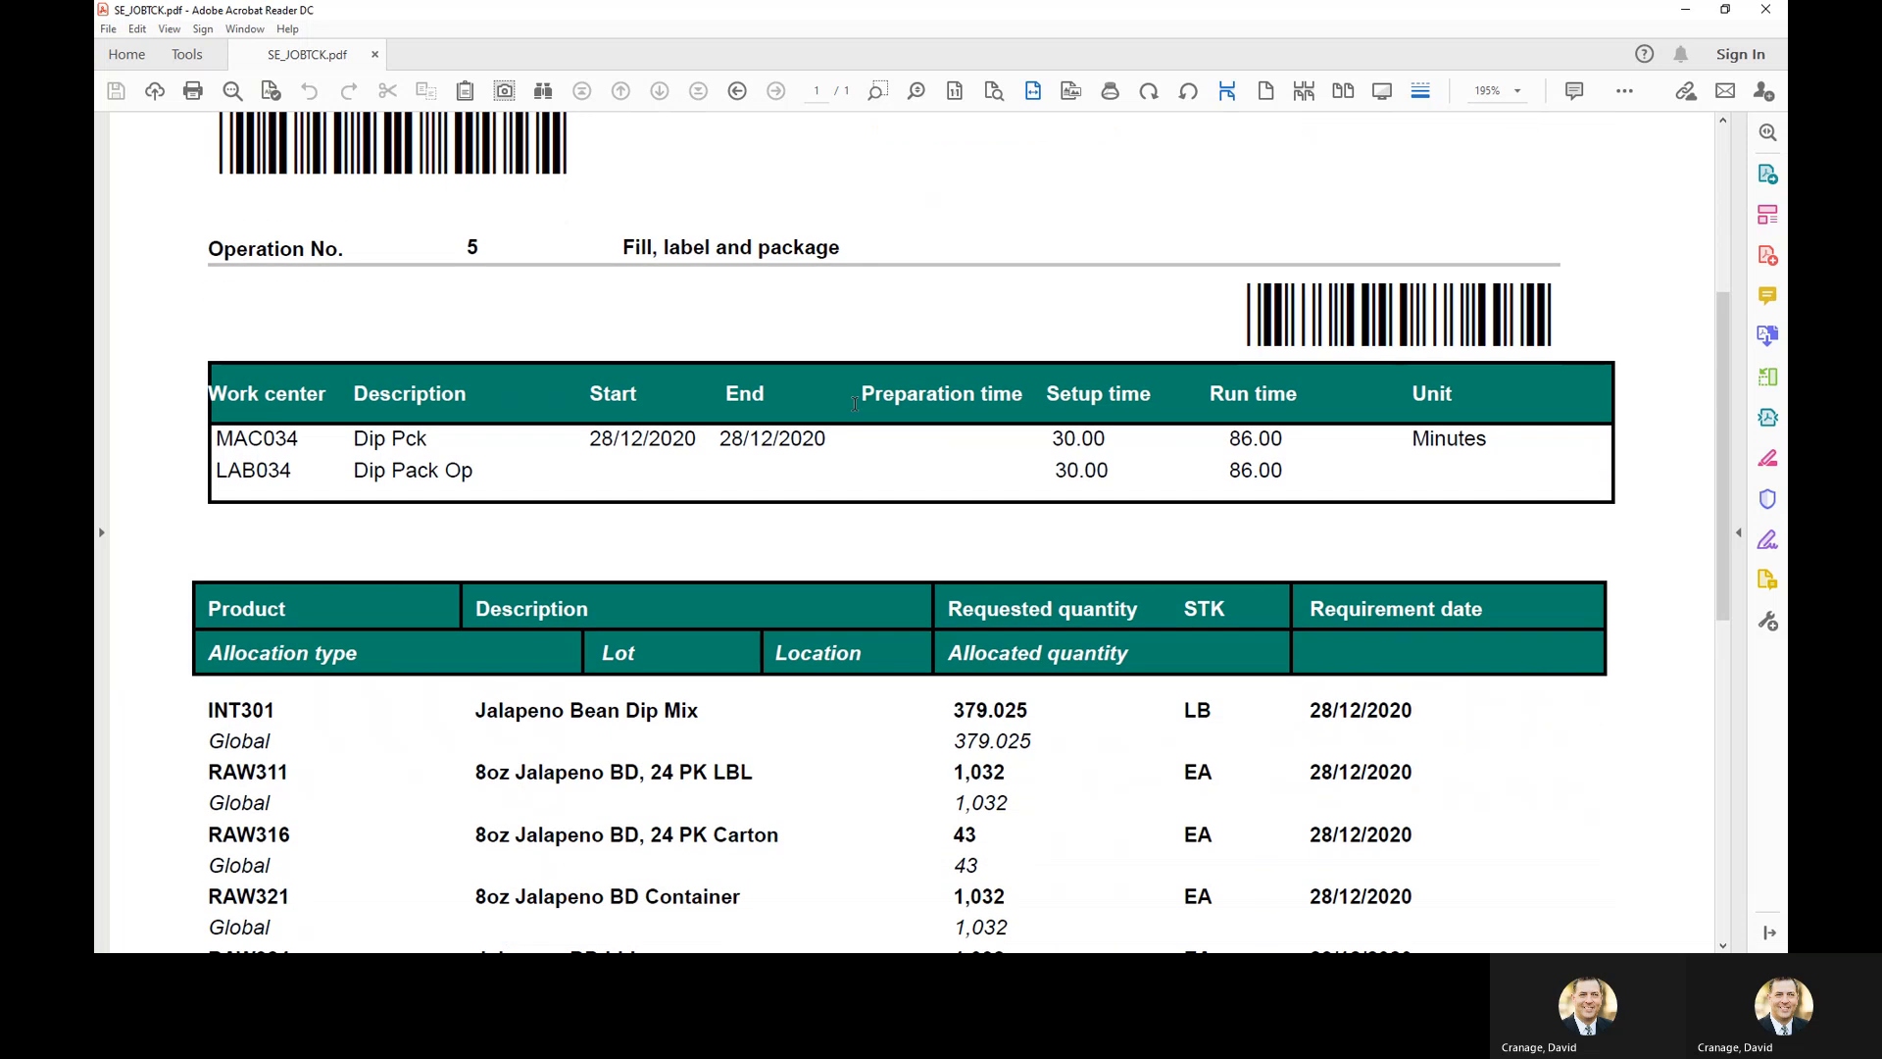
pyautogui.scroll(-2, 855, 410)
pyautogui.scroll(7, 852, 404)
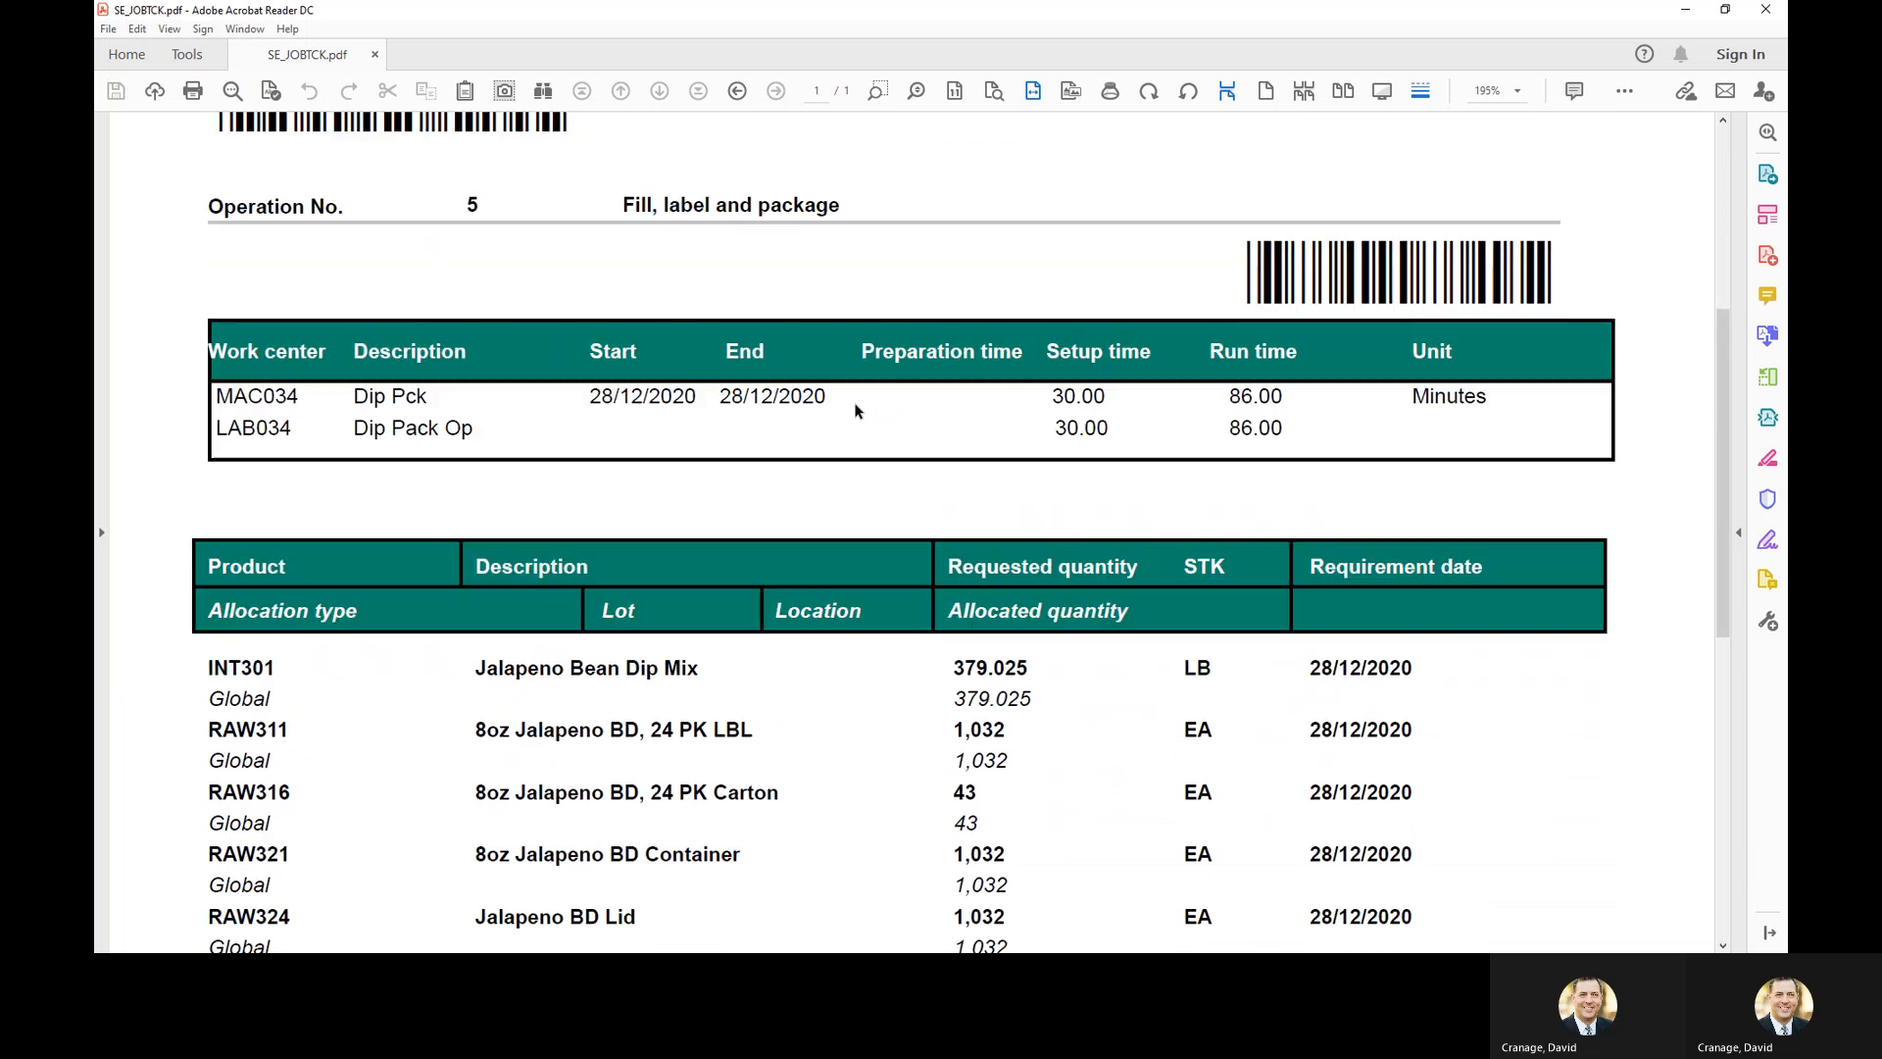
pyautogui.scroll(6, 852, 401)
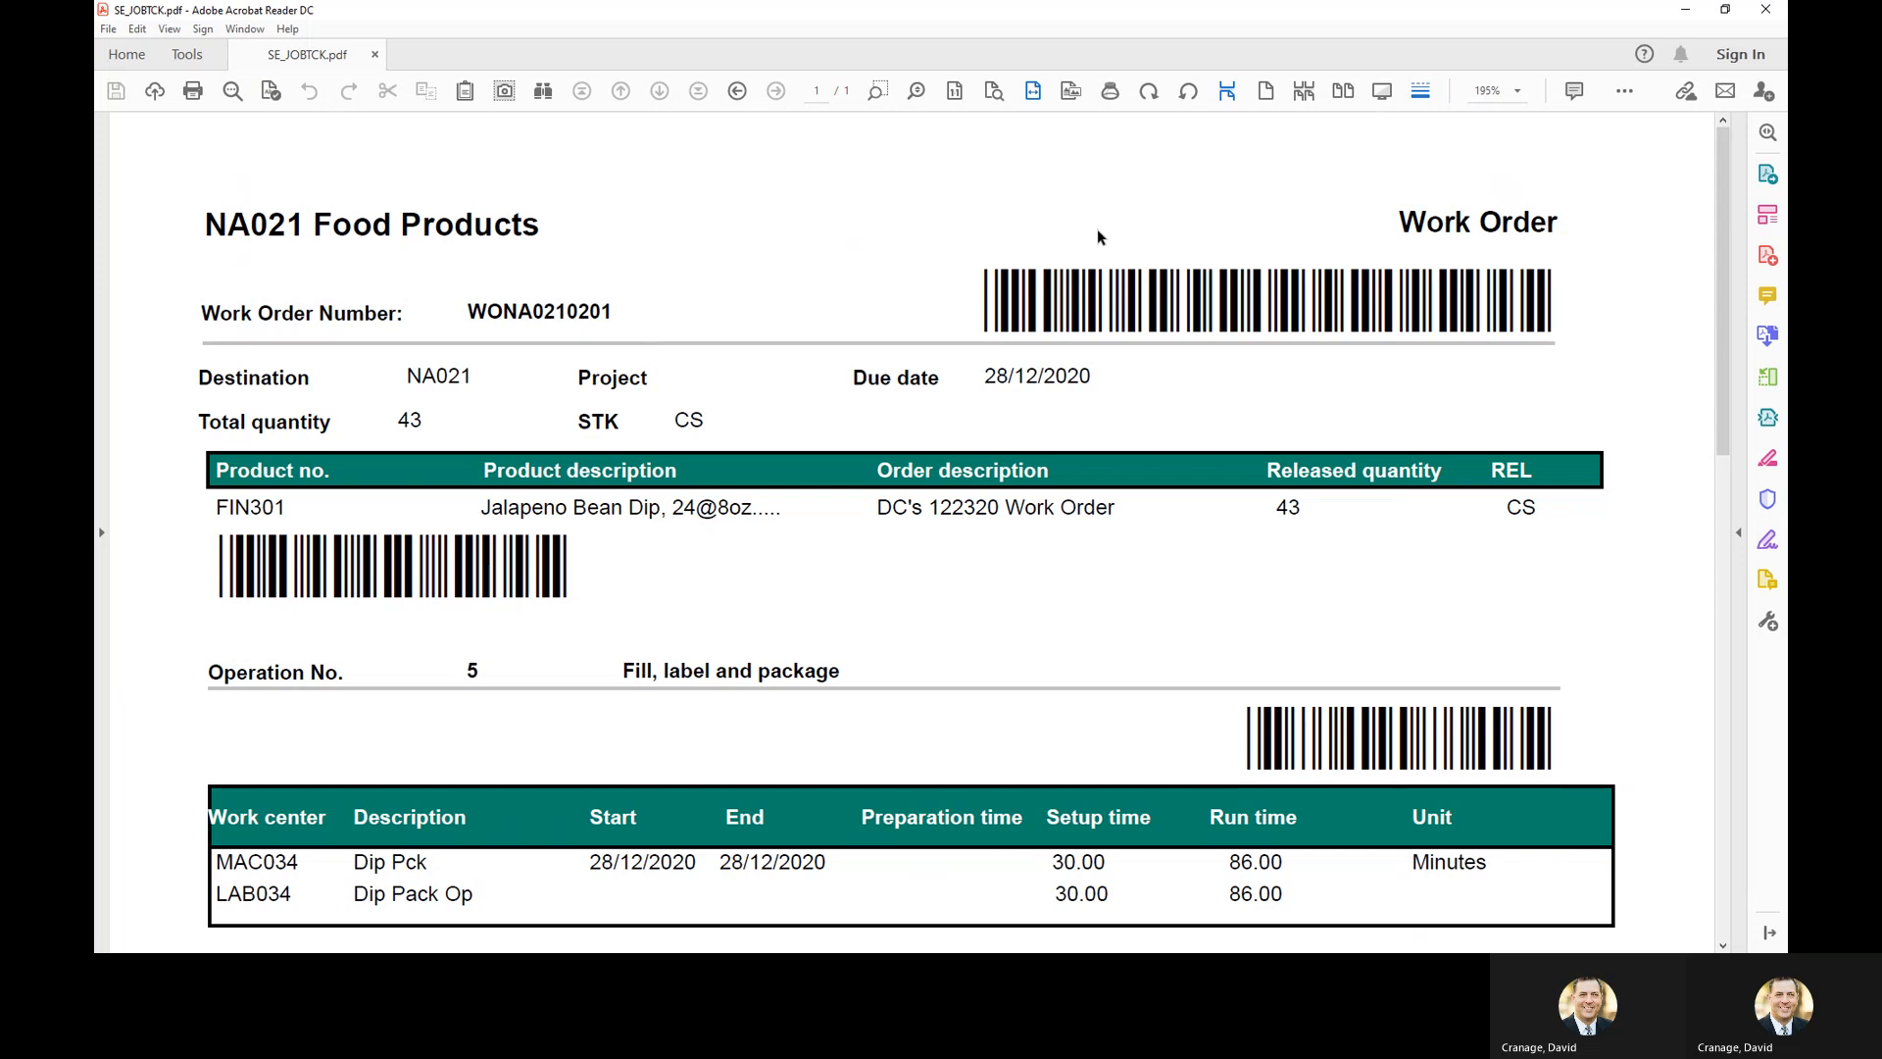
pyautogui.click(1766, 12)
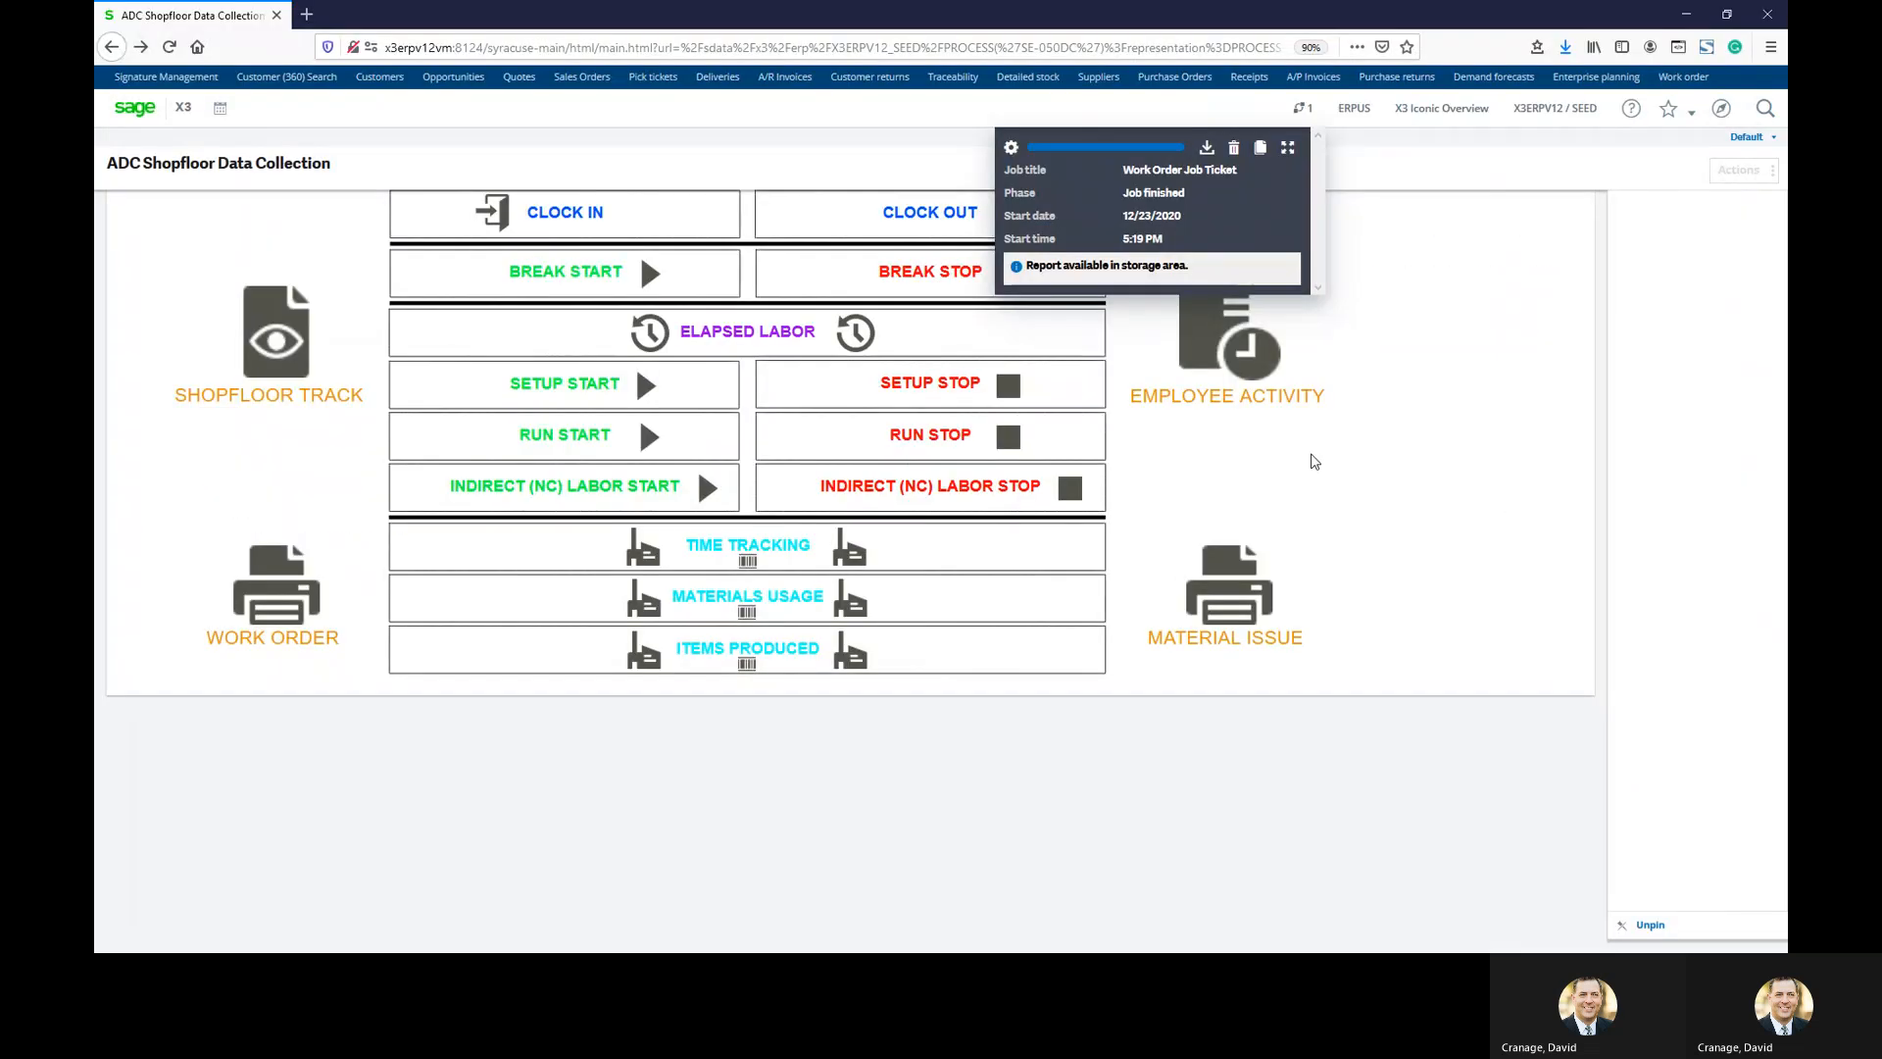
# Delete the finished job ticket notification and open the Employee activity inquiry
pyautogui.click(1234, 151)
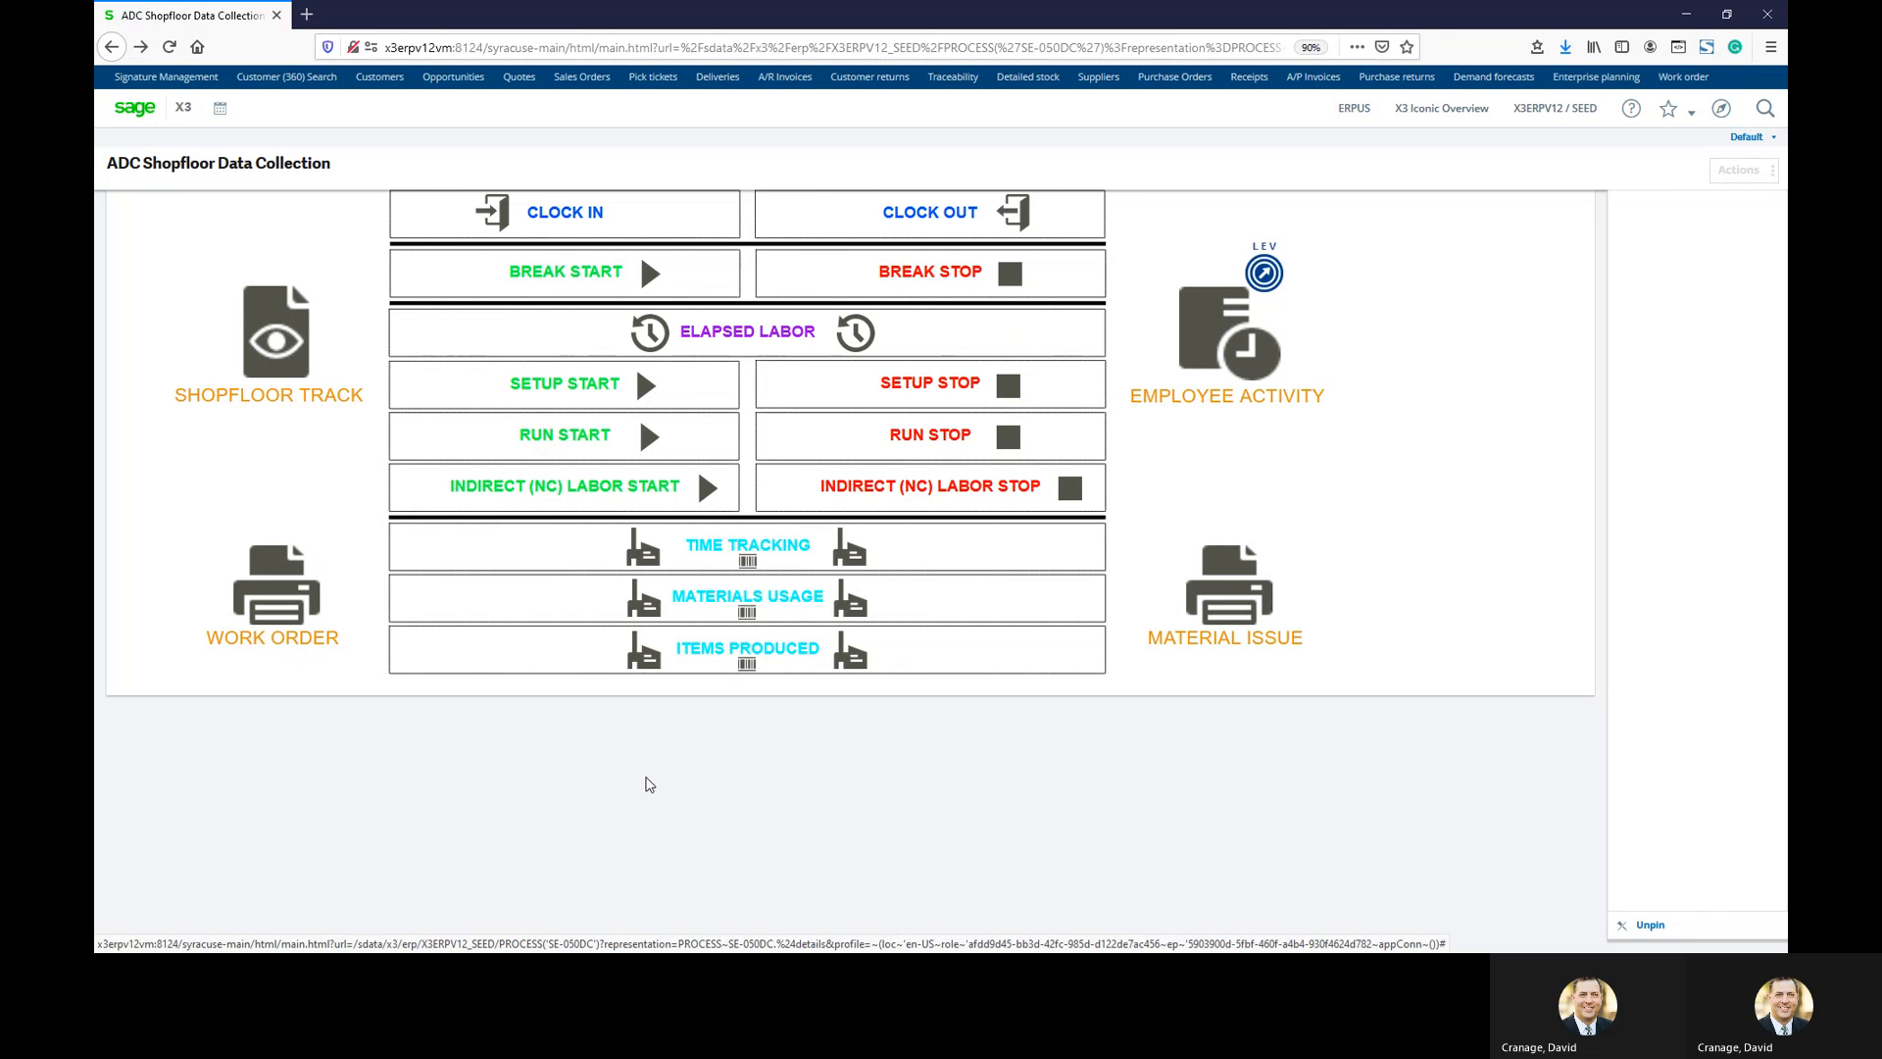
pyautogui.click(1212, 343)
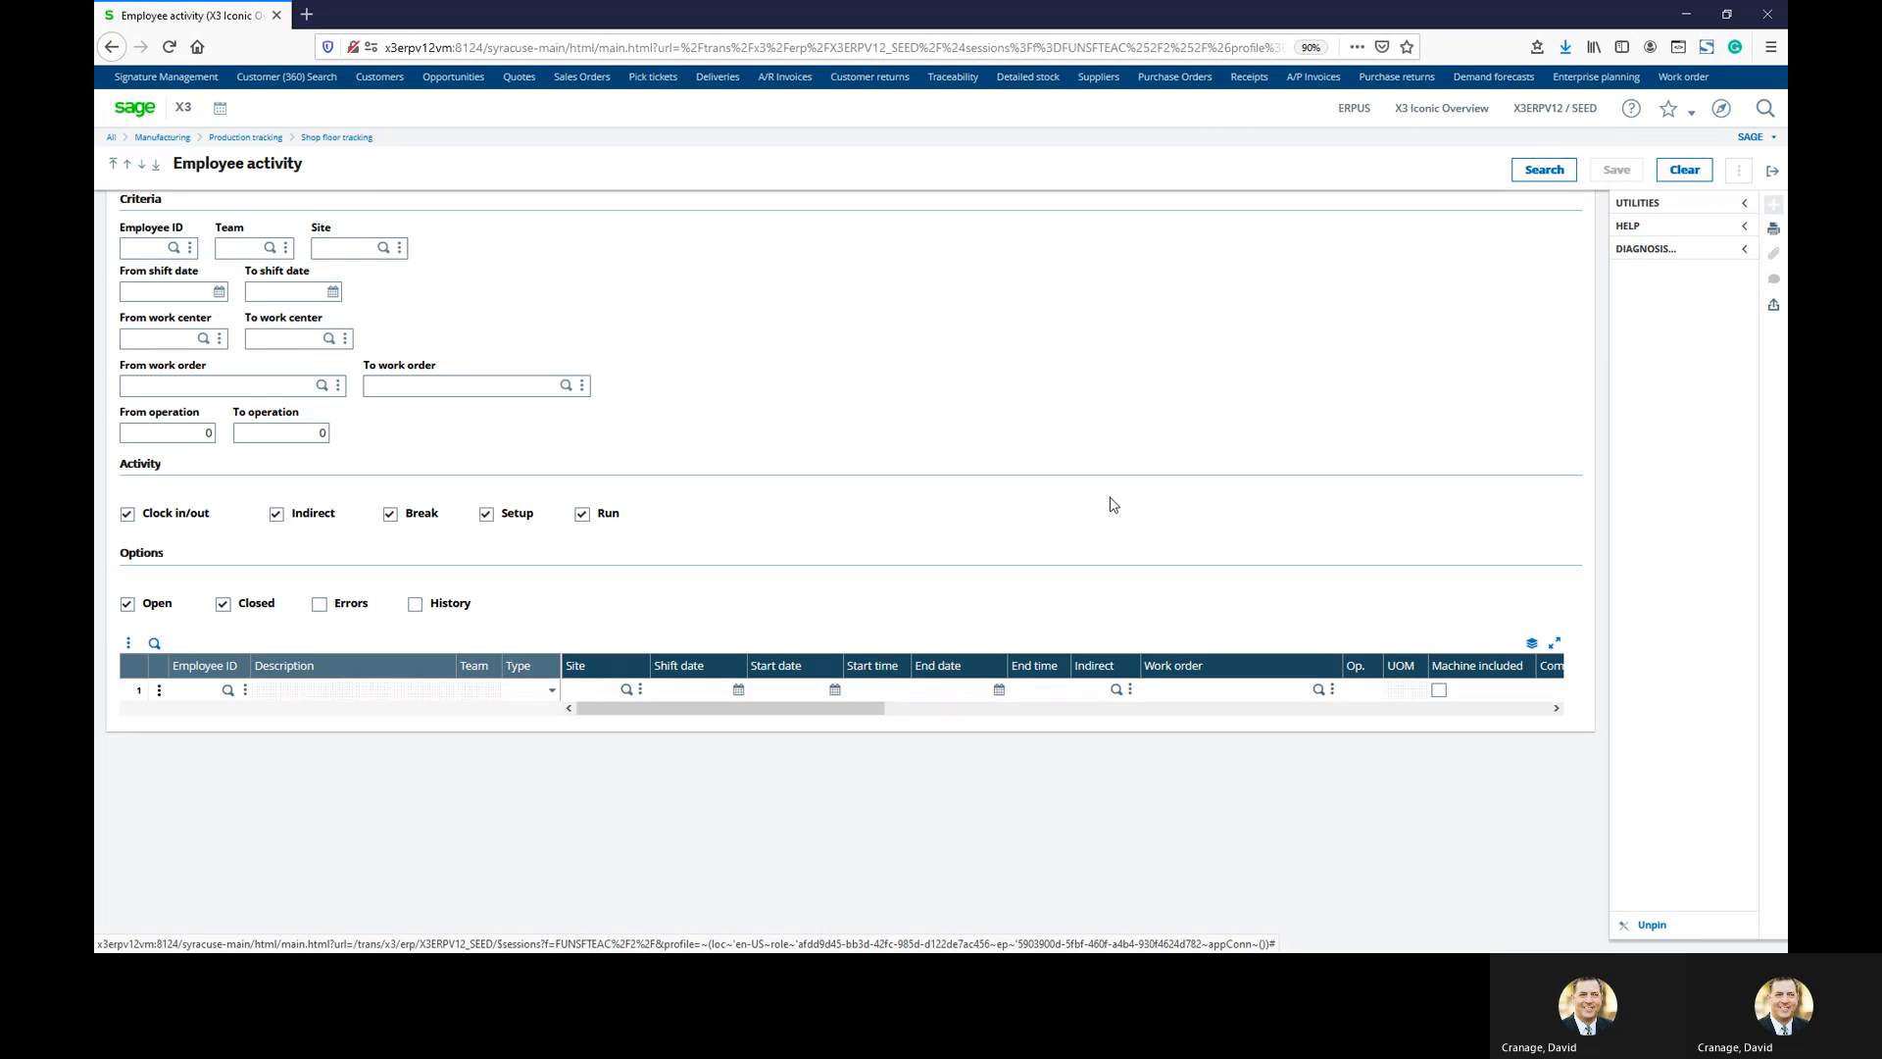
# Search the employee's activities at site NA021, review the five records, then exit
pyautogui.click(130, 247)
pyautogui.write('1001')
pyautogui.press('Tab')
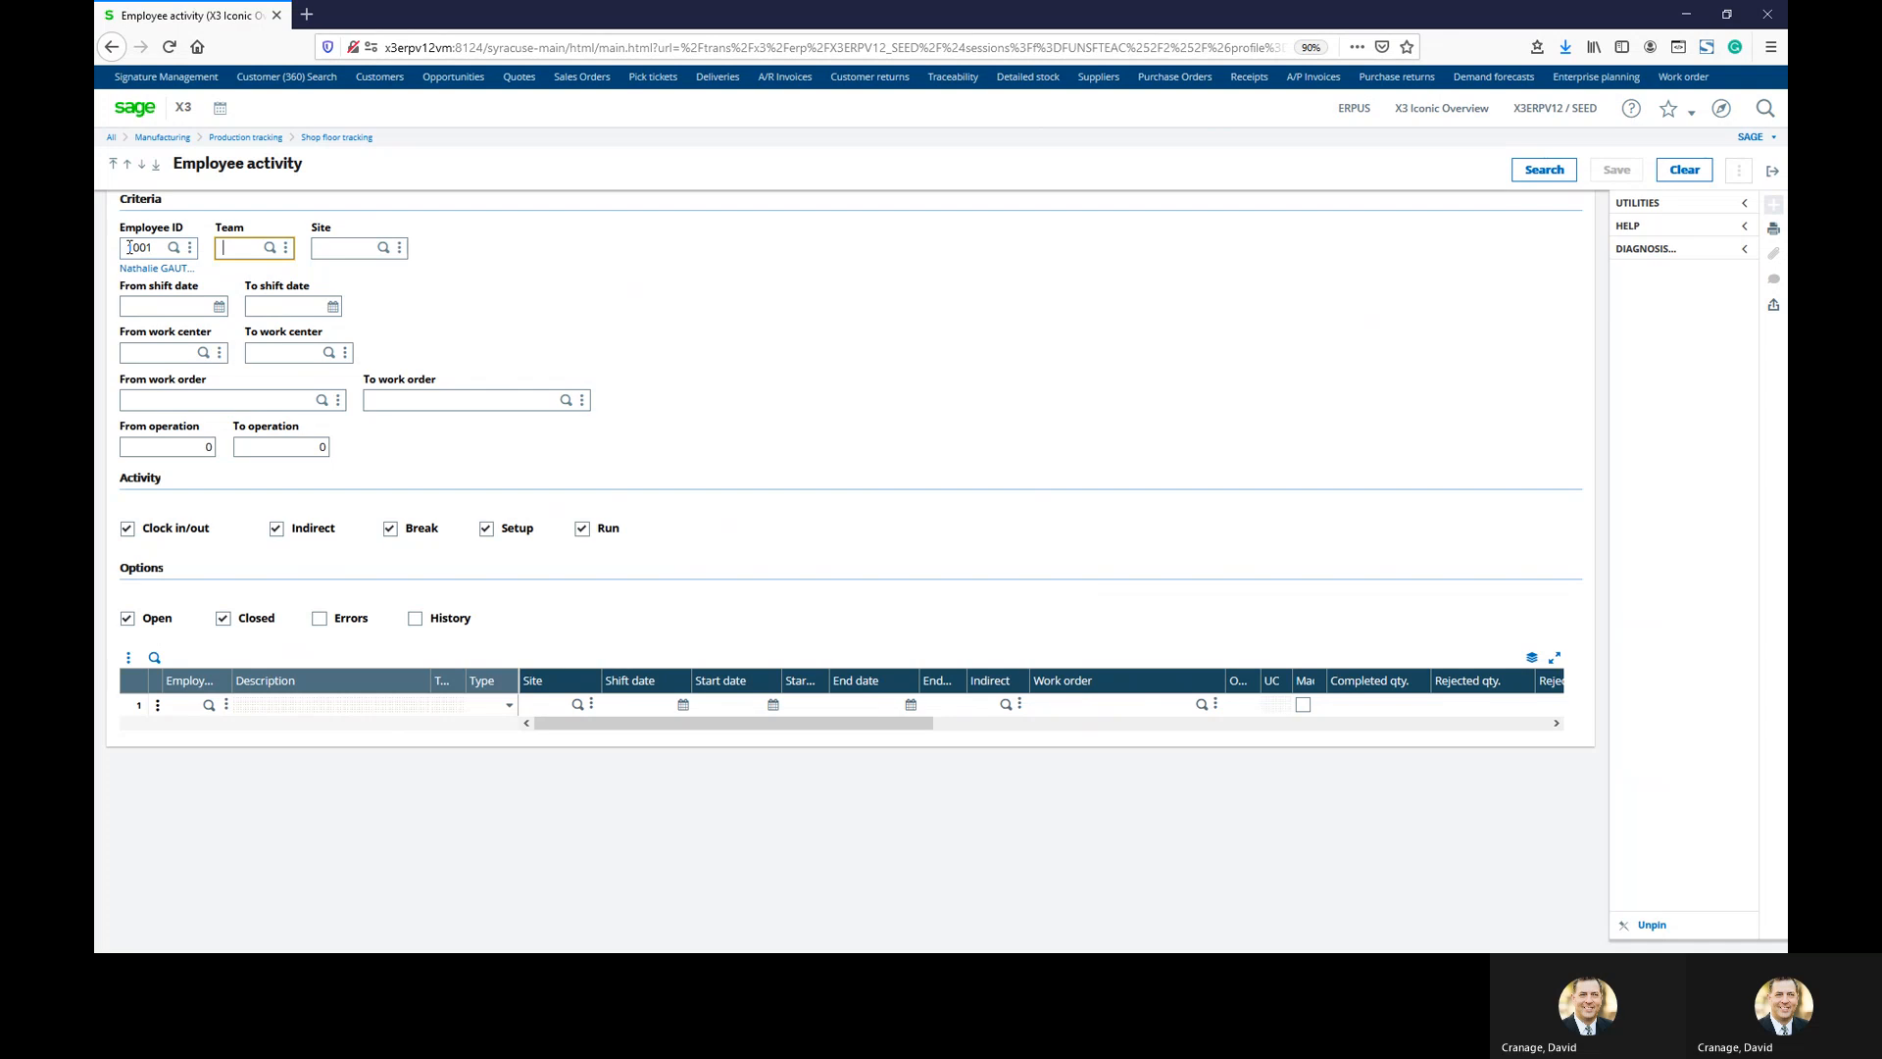
pyautogui.press('Tab')
pyautogui.write('na021')
pyautogui.press('Tab')
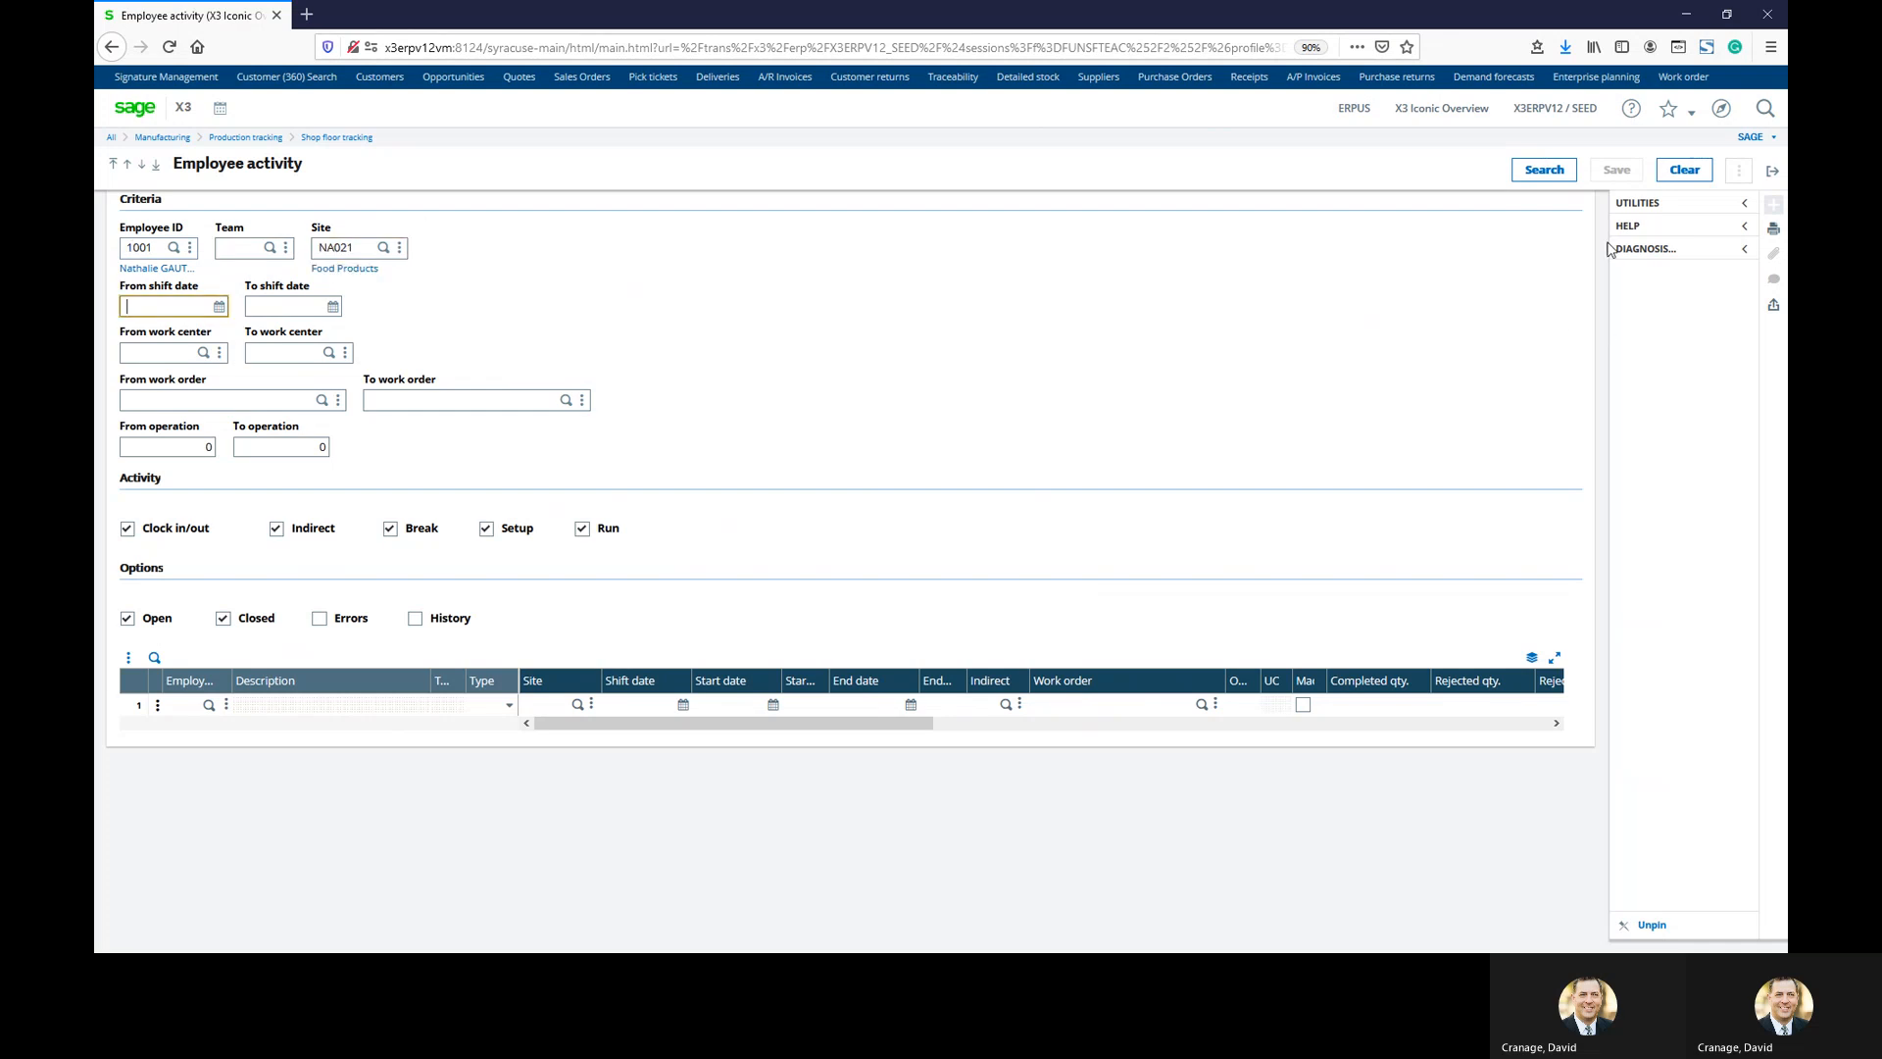
pyautogui.click(1544, 169)
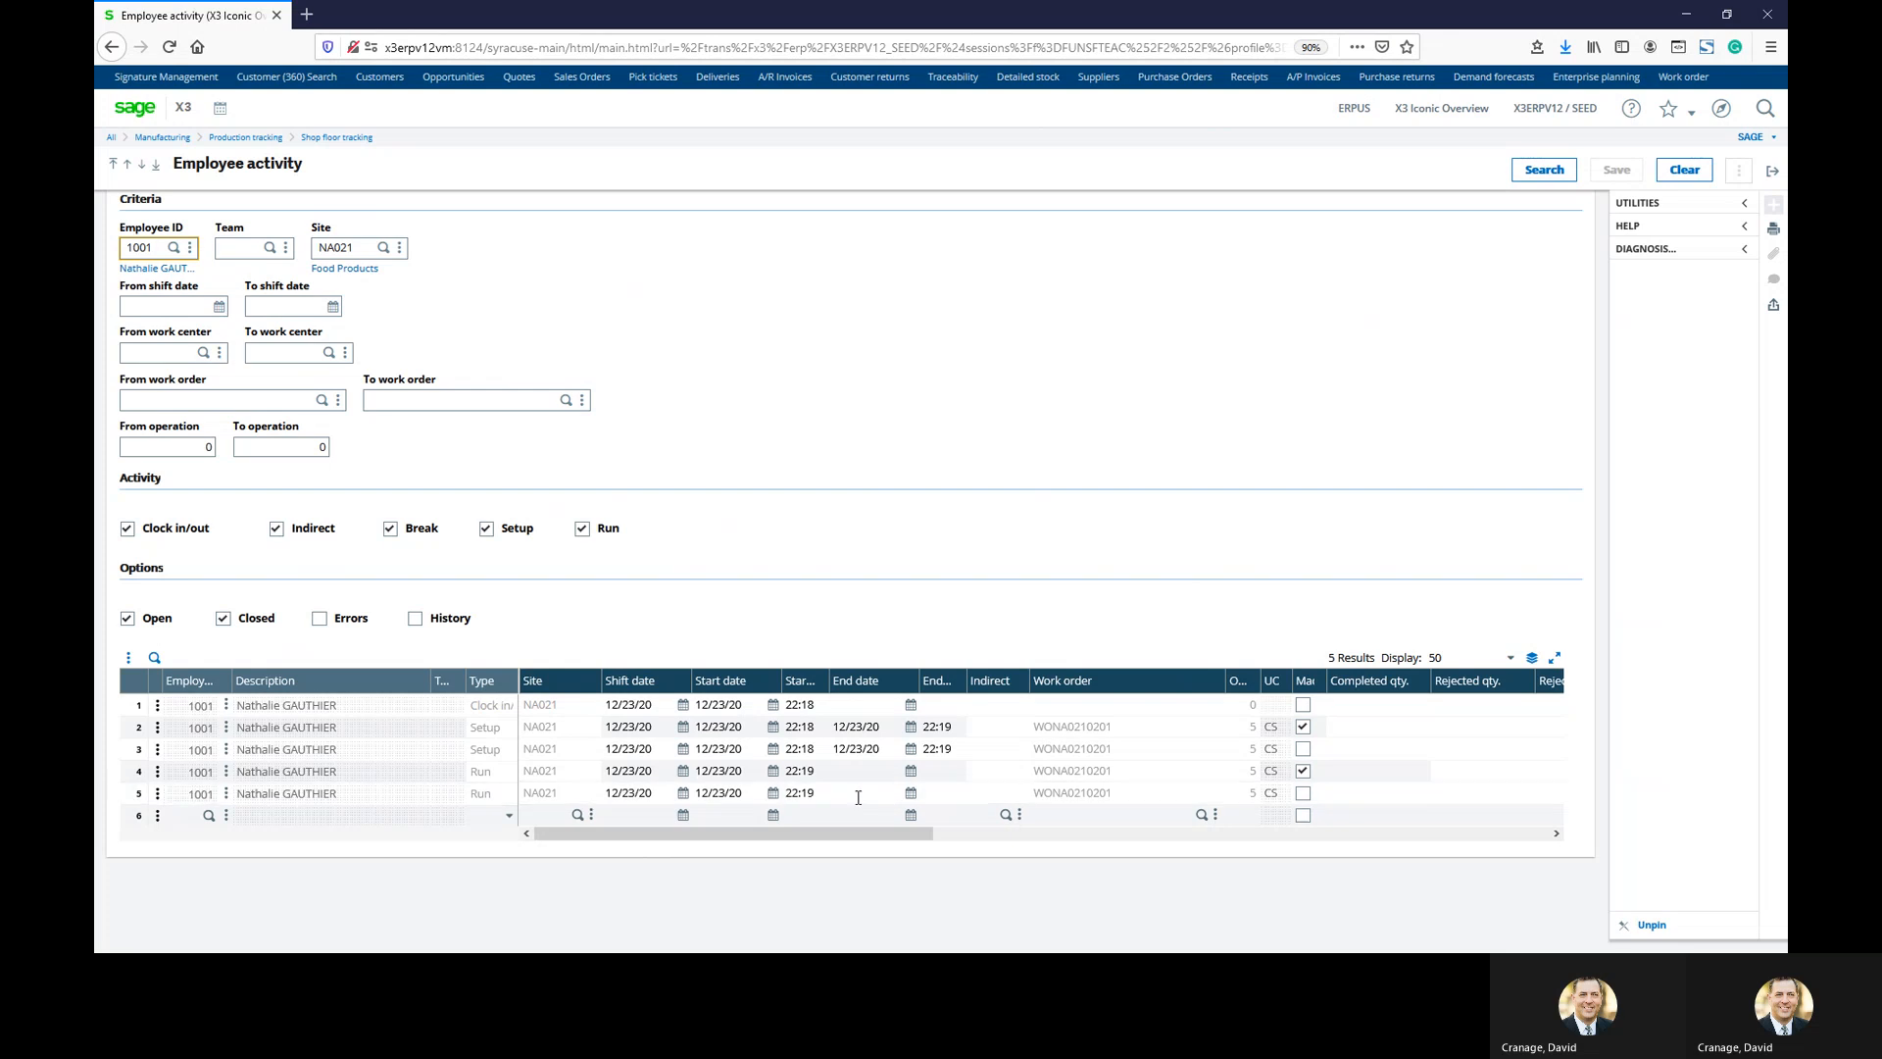
pyautogui.click(1772, 171)
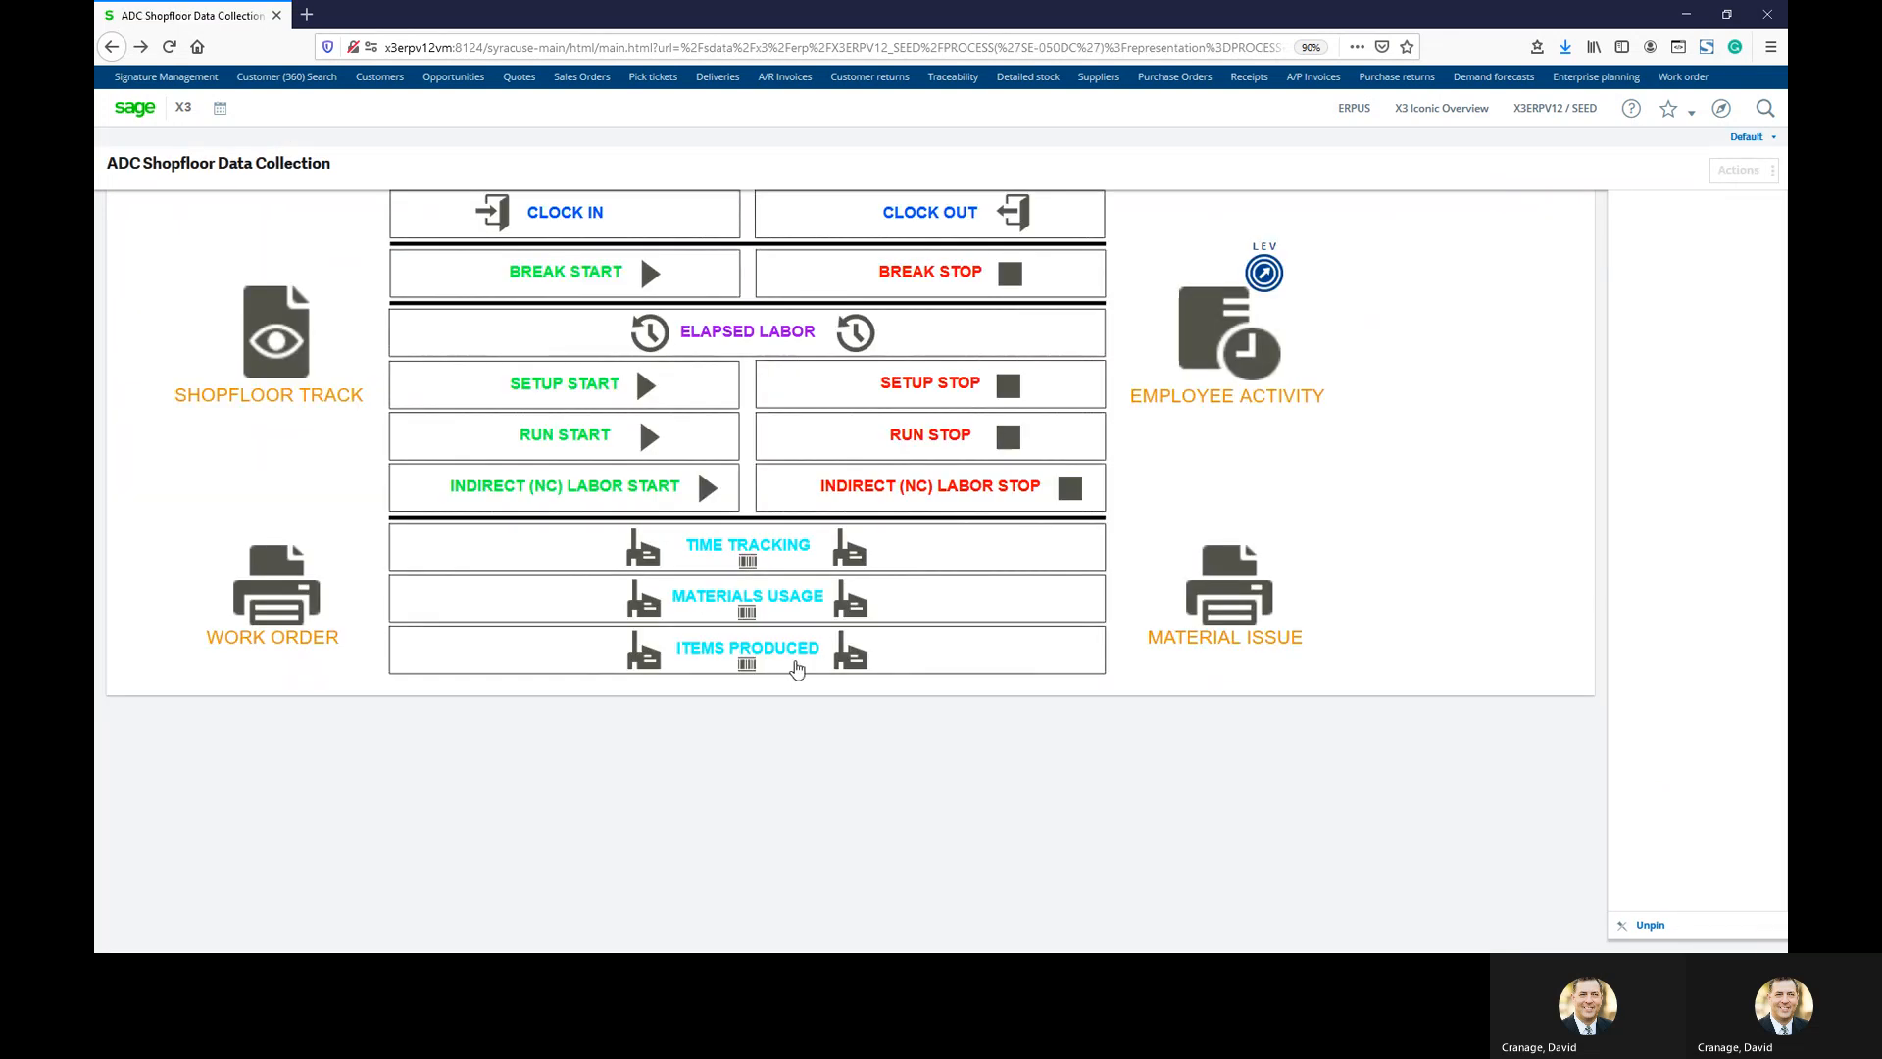
# Fill in the run stop for the work order's operation 5 with 43 completed
pyautogui.click(933, 438)
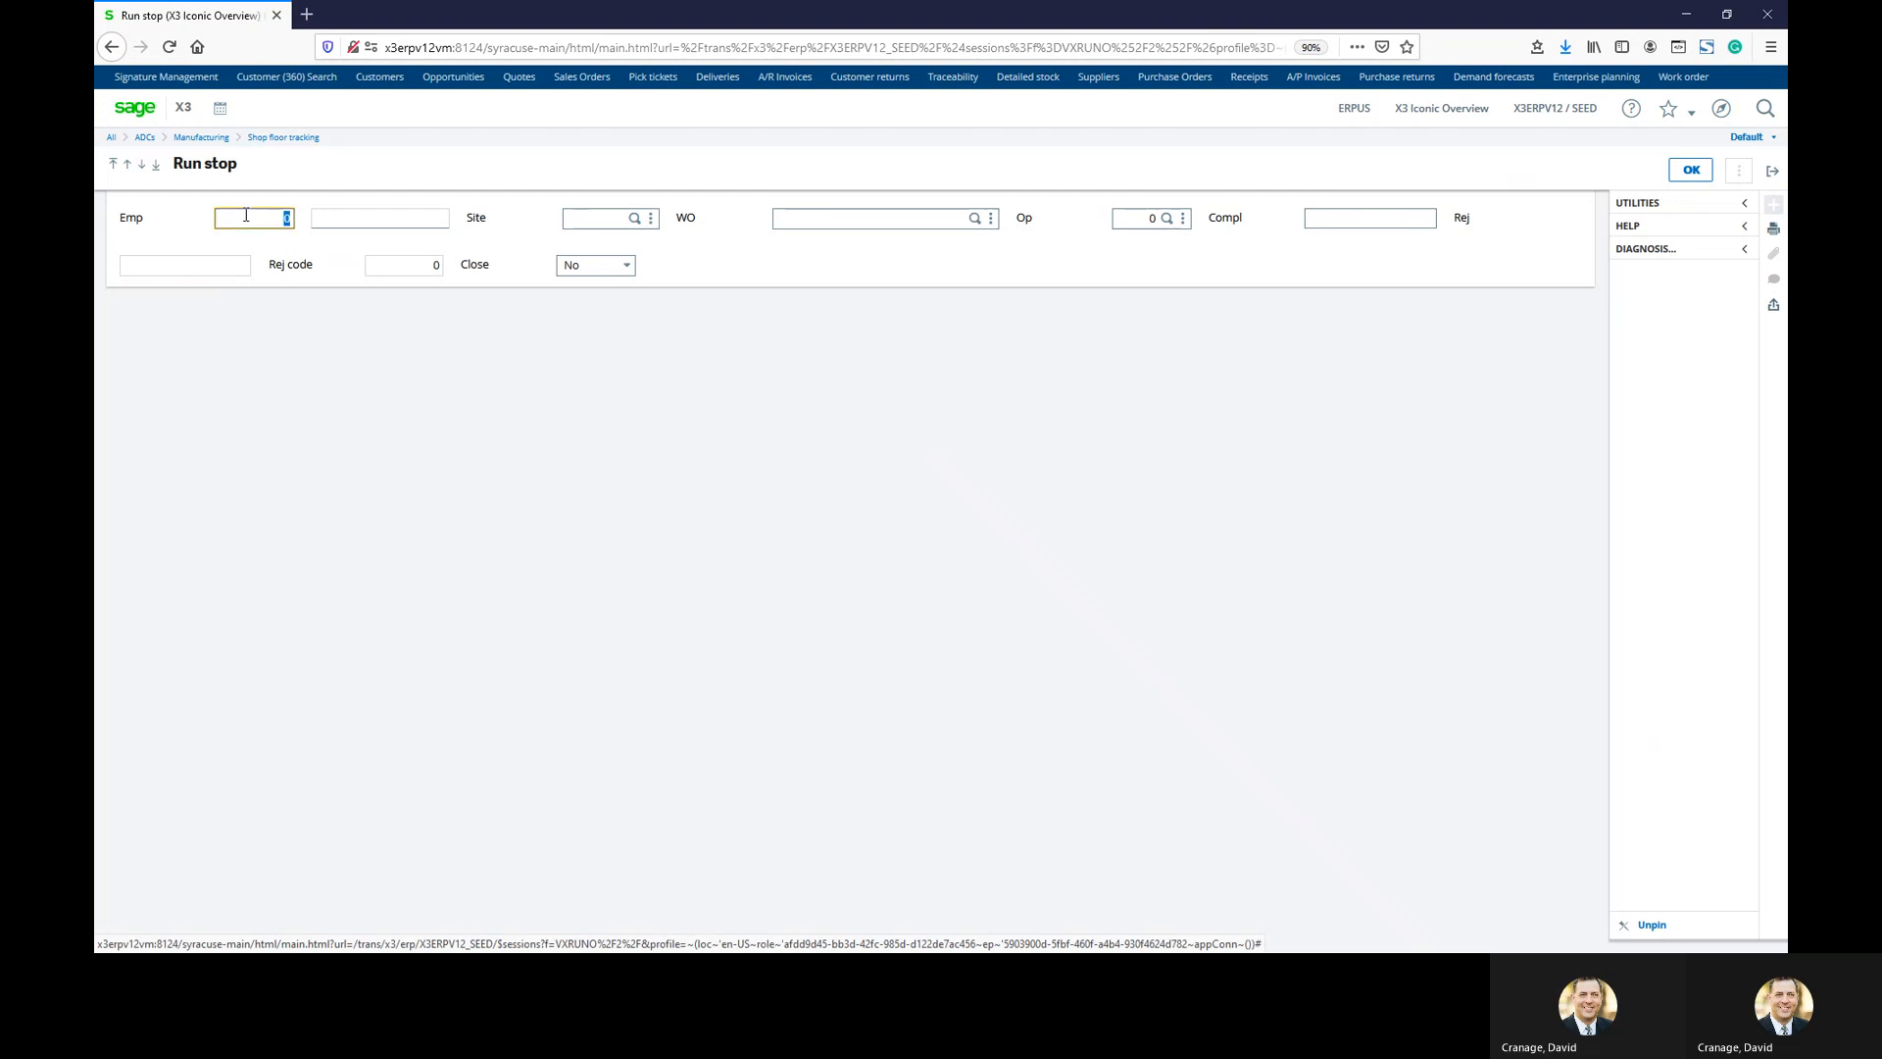
pyautogui.write('1001')
pyautogui.click(638, 228)
pyautogui.click(789, 219)
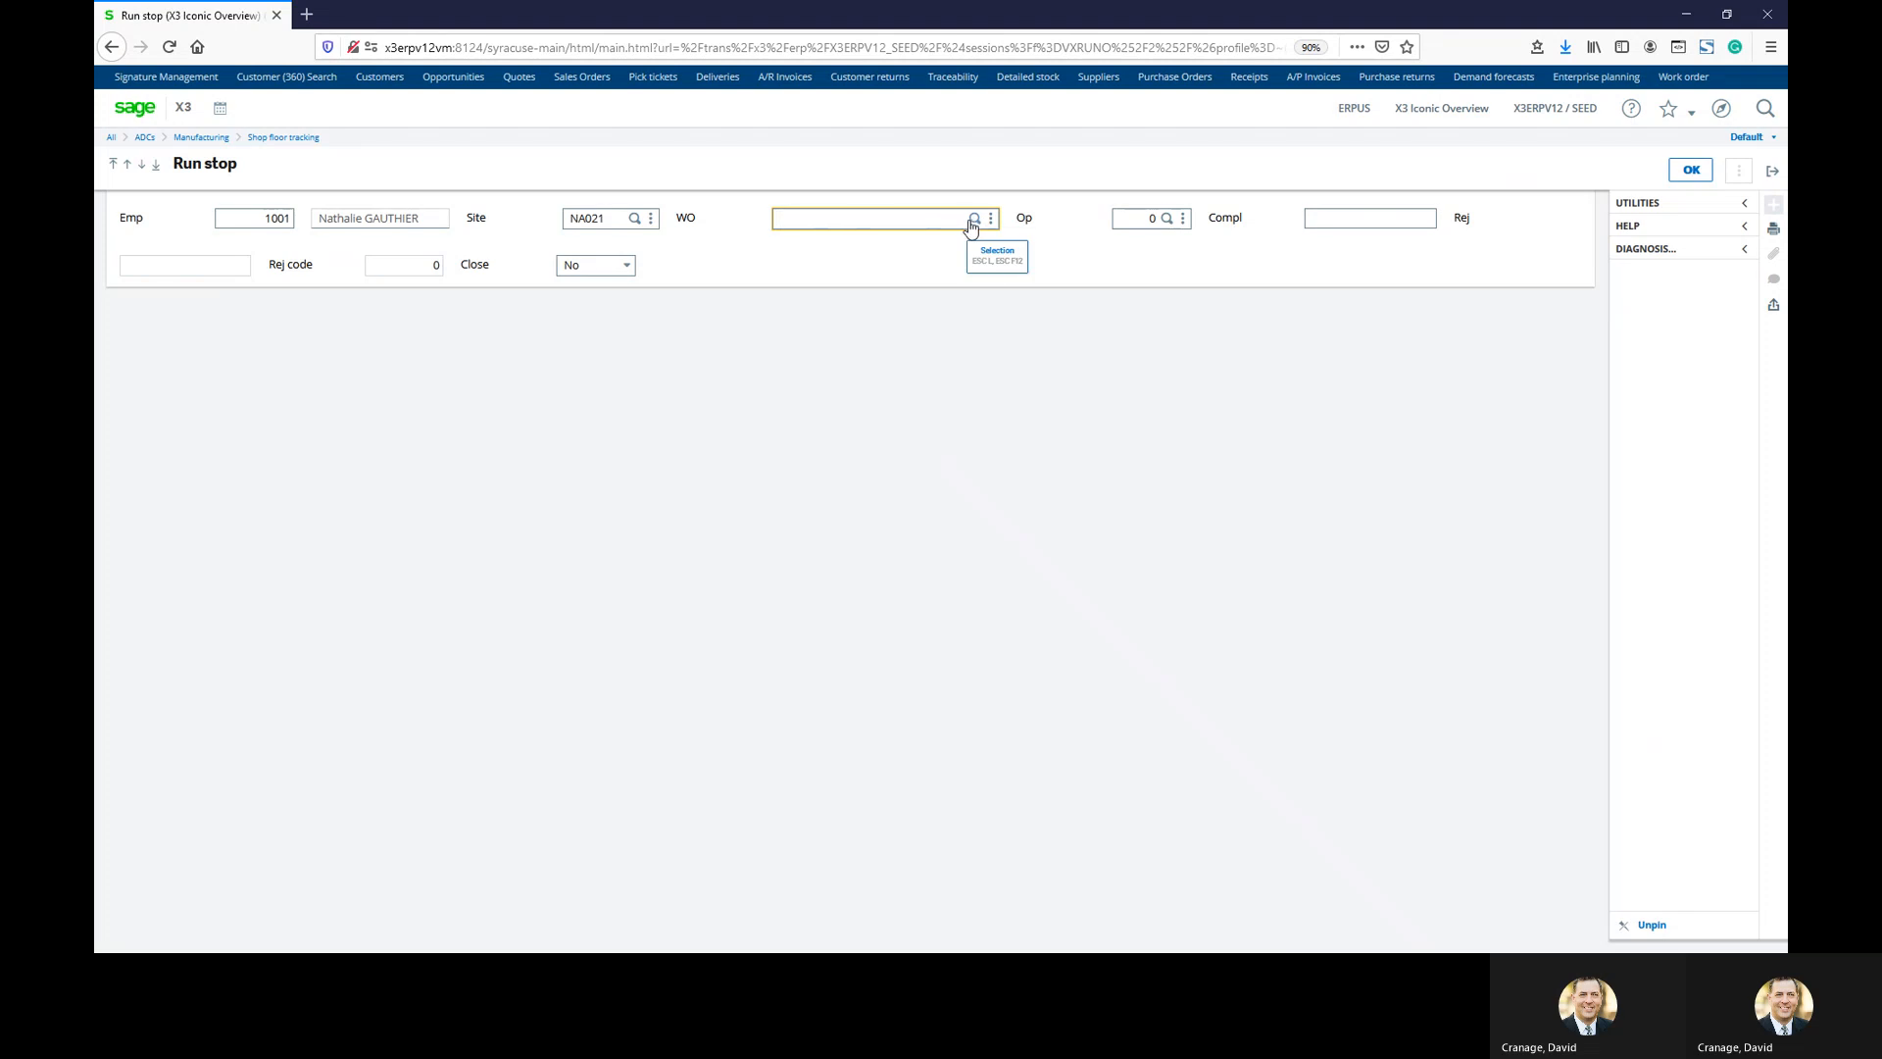
pyautogui.write('WONA0210201')
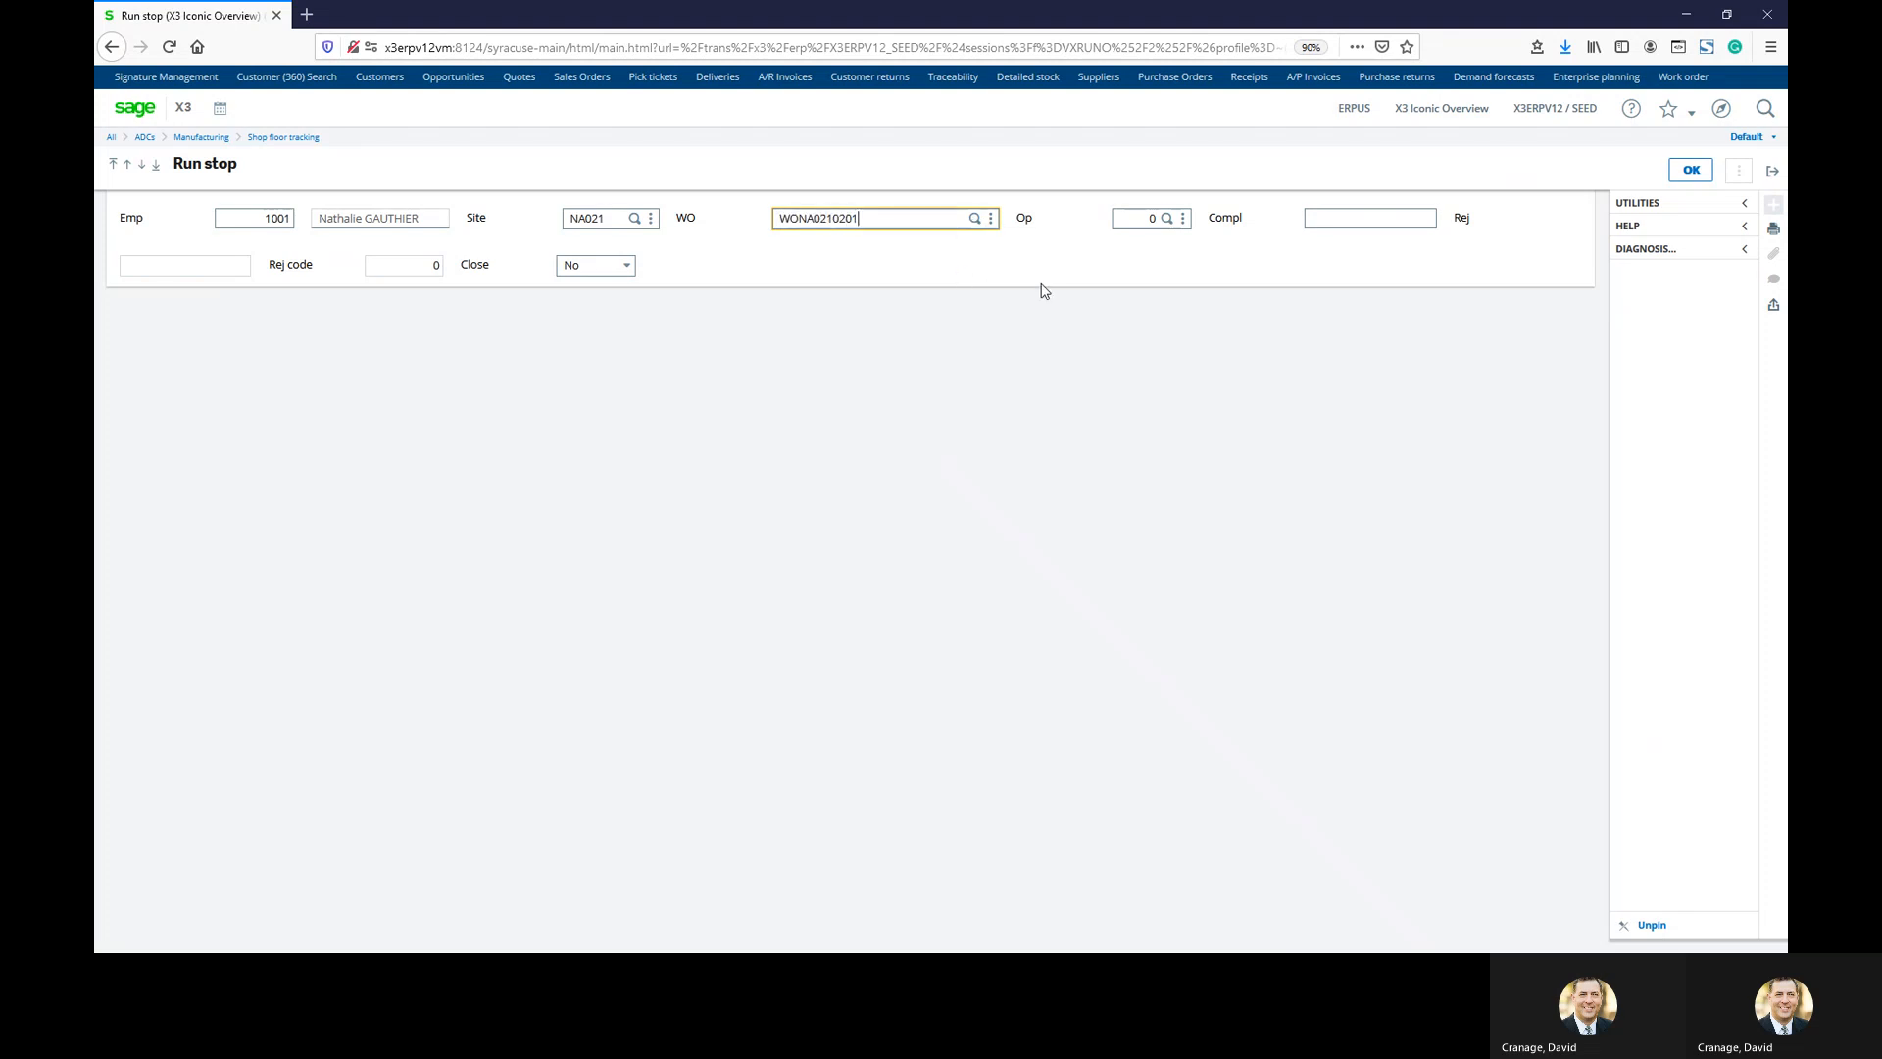
pyautogui.click(1128, 220)
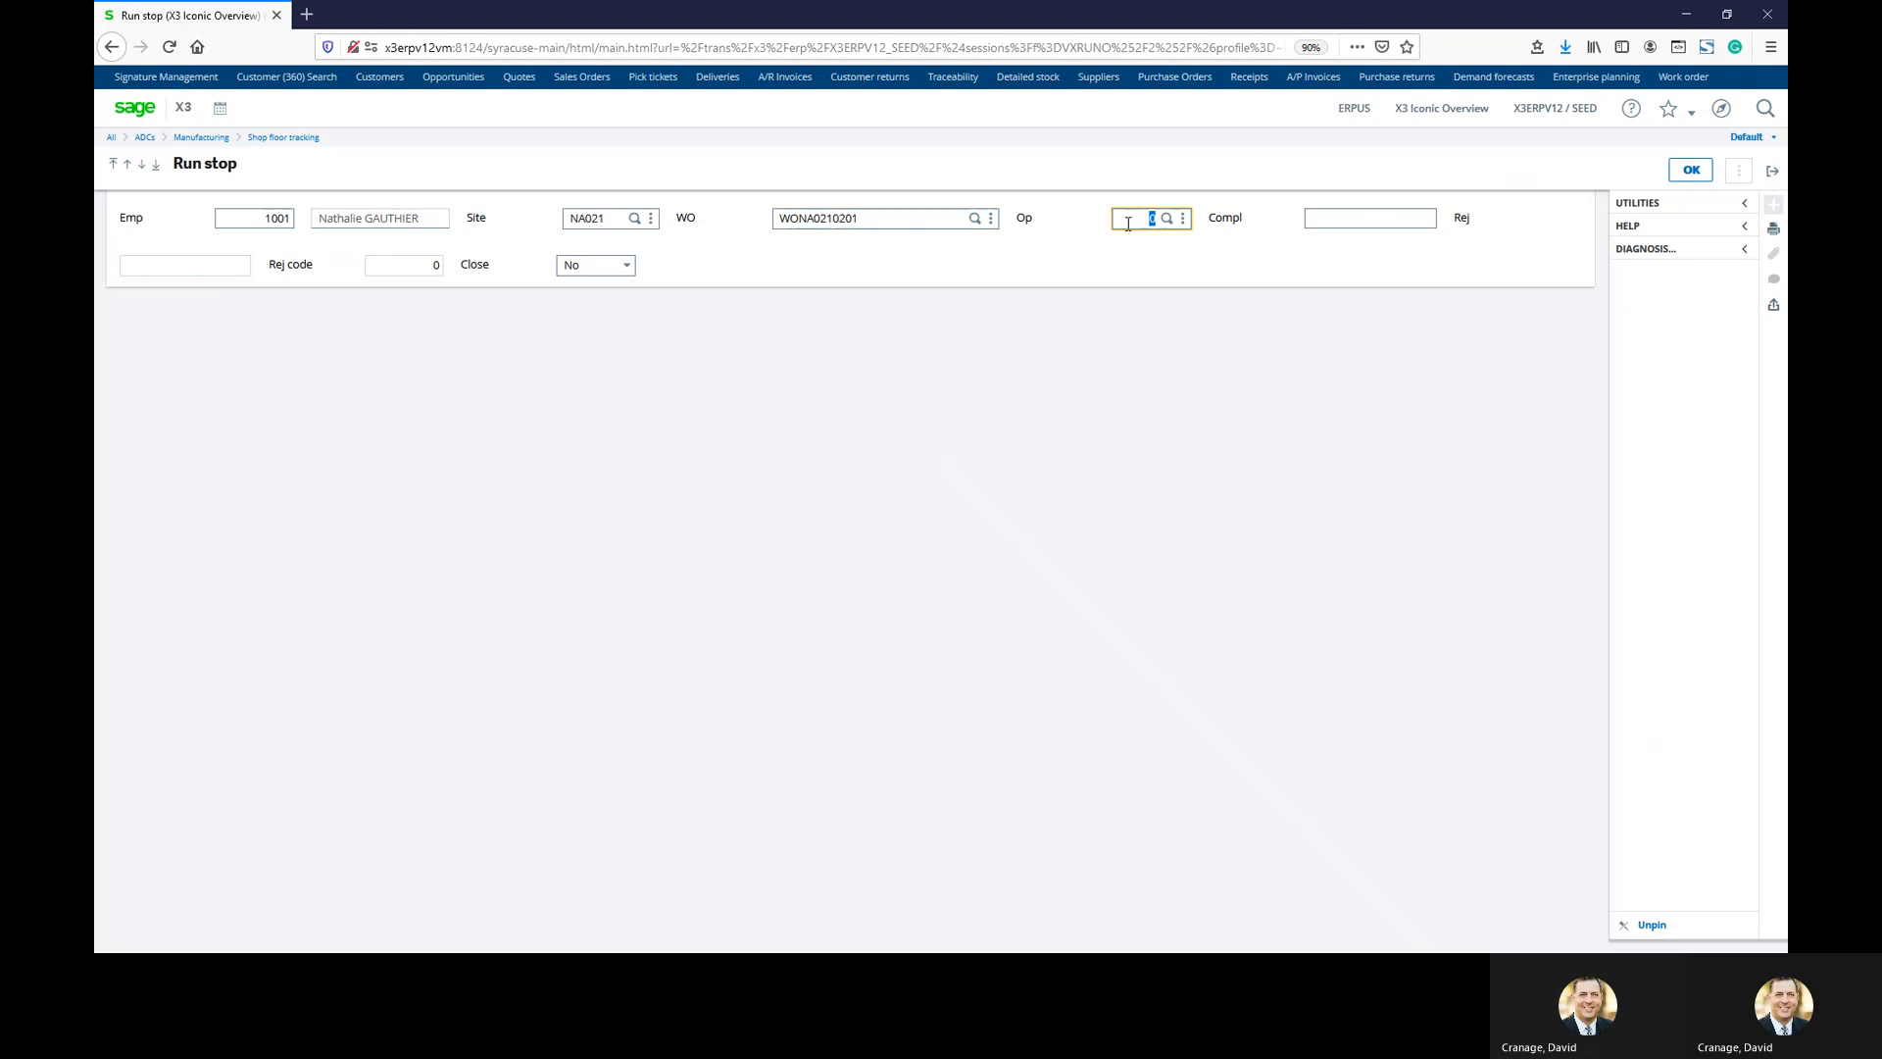
pyautogui.write('5')
pyautogui.press('Tab')
pyautogui.write('43')
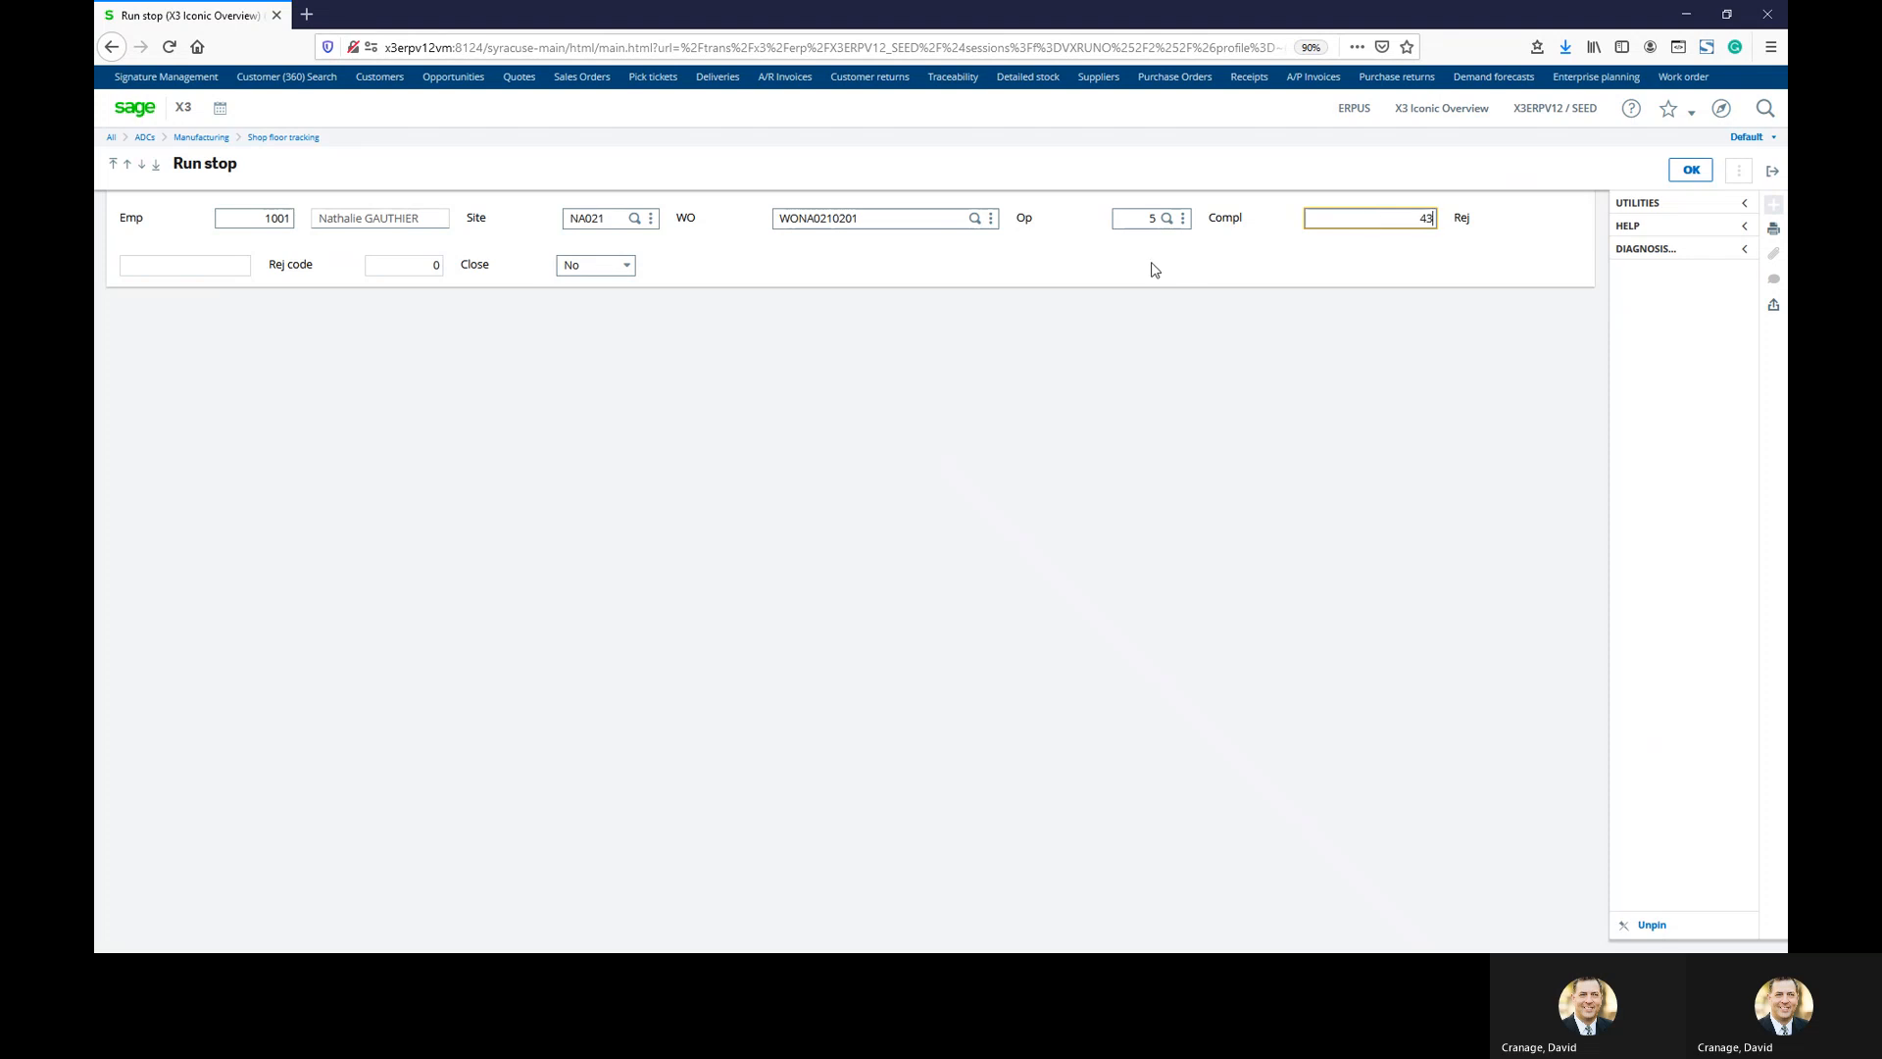
pyautogui.click(239, 272)
pyautogui.press('Tab')
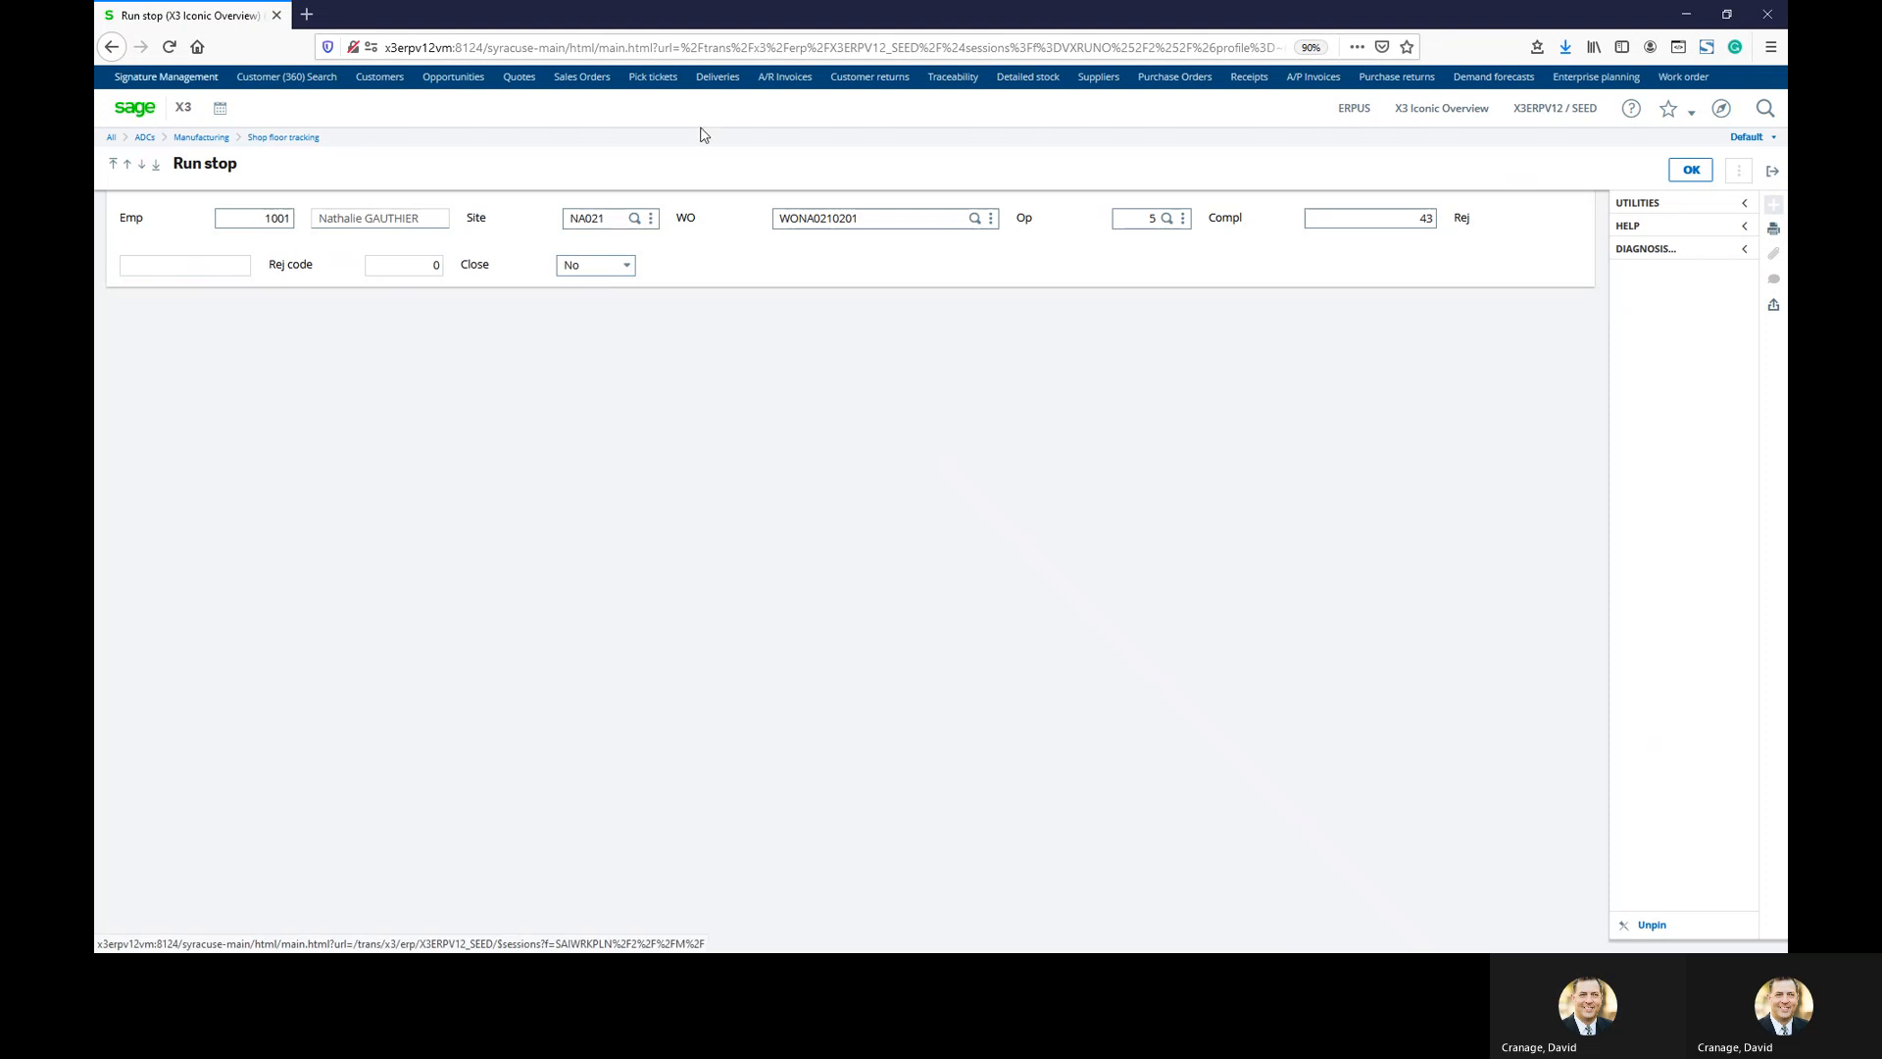
# Reselect operation 5 from the lookup, set Close to Yes and submit the run stop
pyautogui.click(1363, 220)
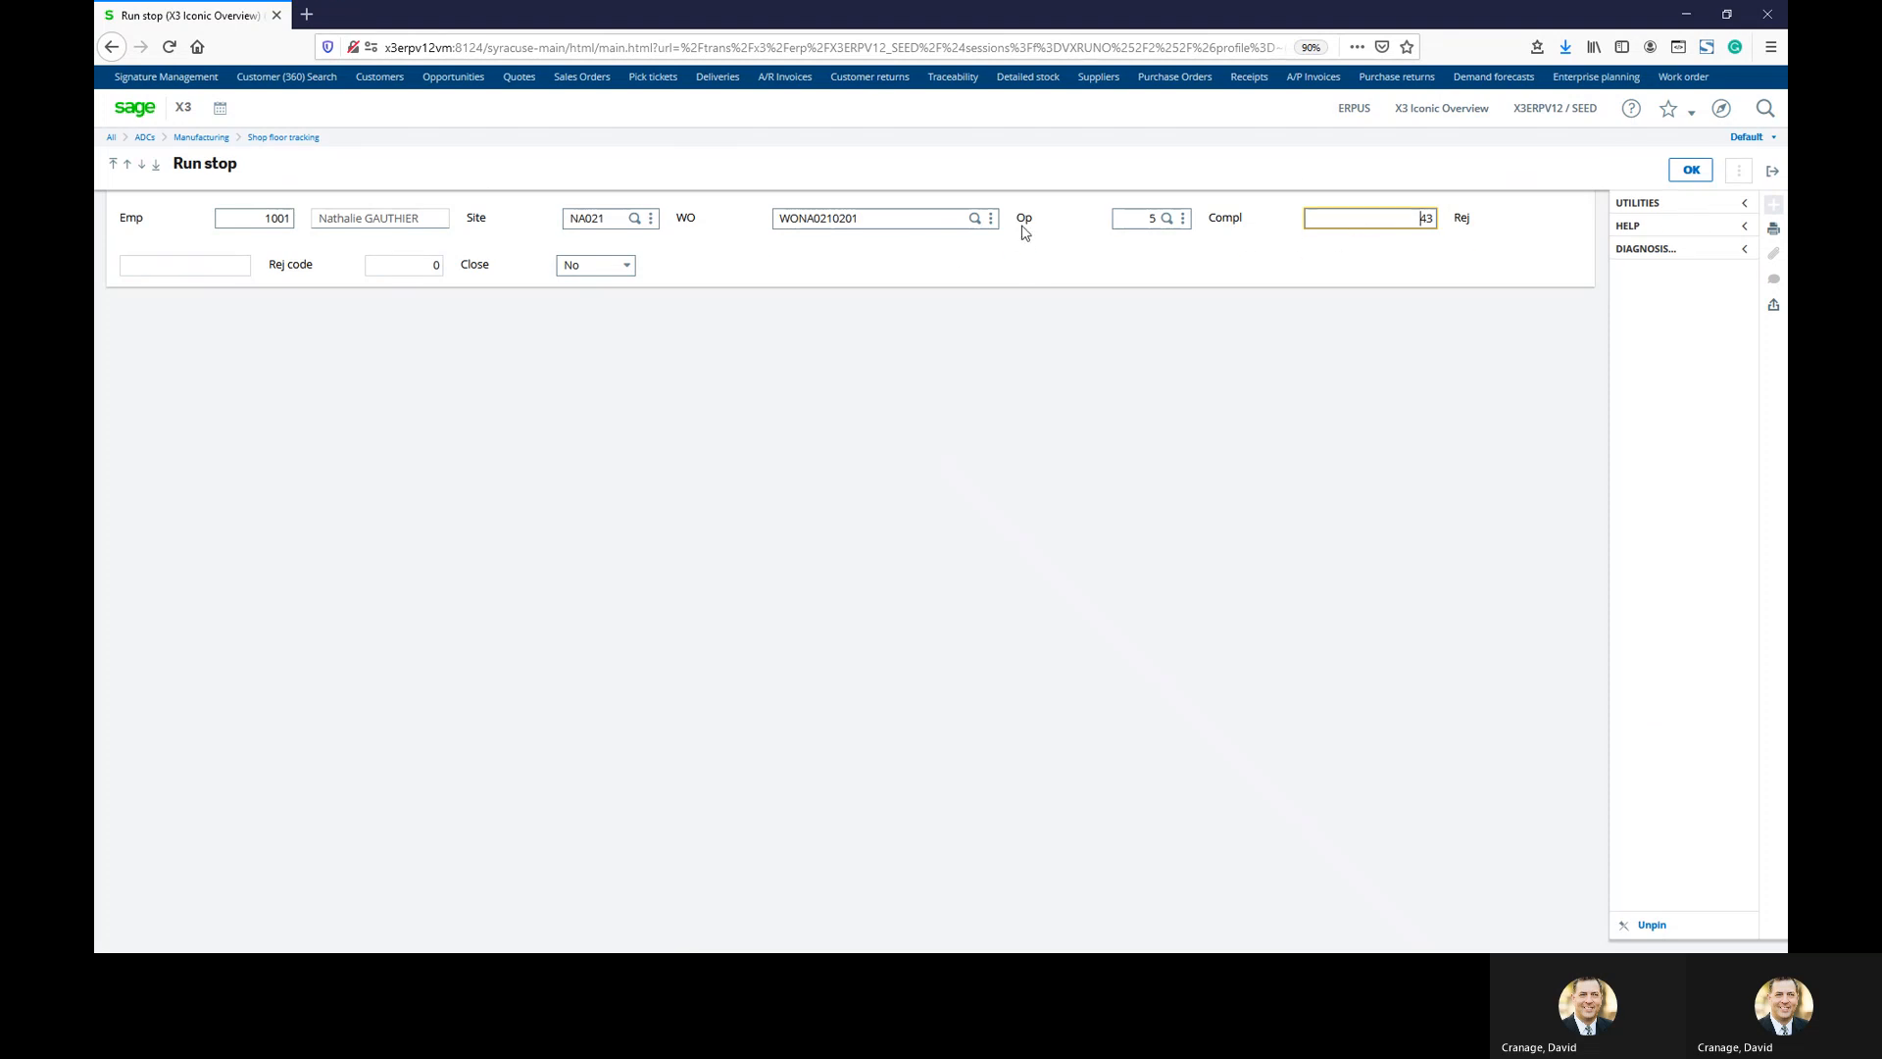
pyautogui.click(1136, 220)
pyautogui.click(1168, 219)
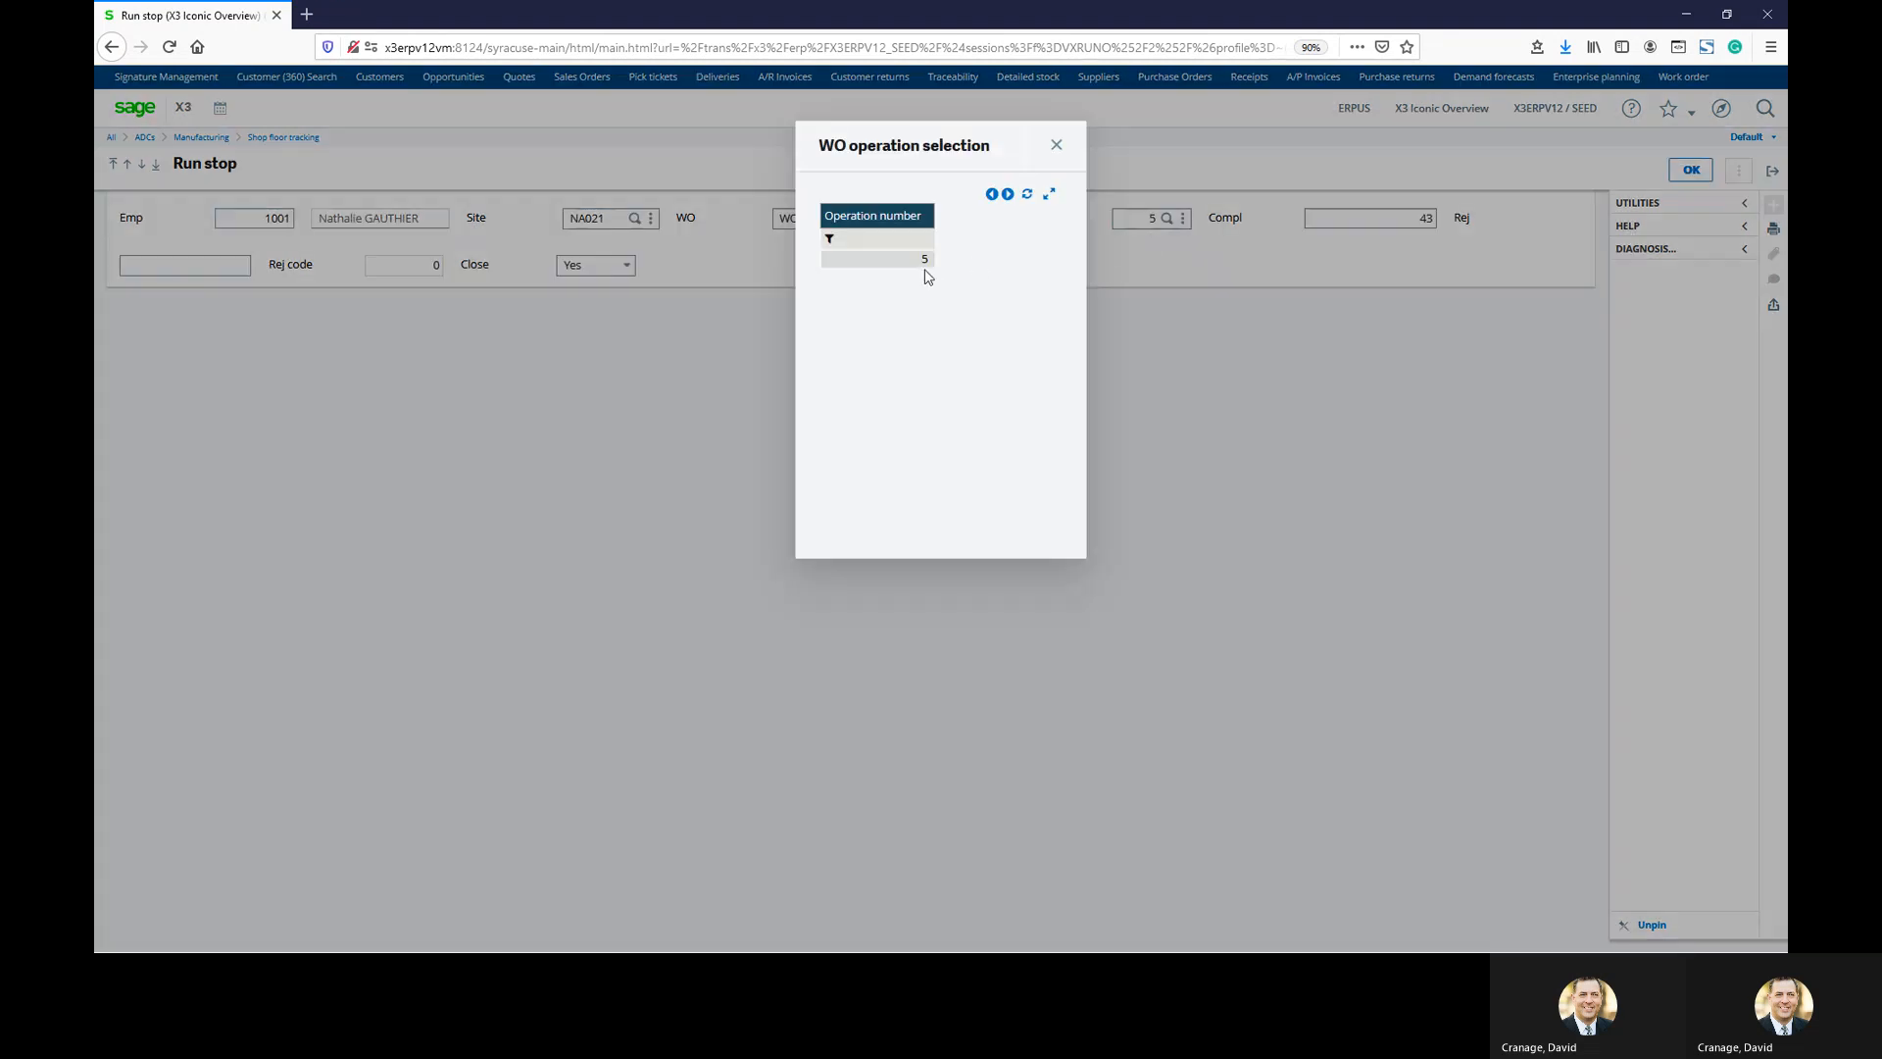
pyautogui.click(939, 267)
pyautogui.press('Tab')
pyautogui.press('Tab')
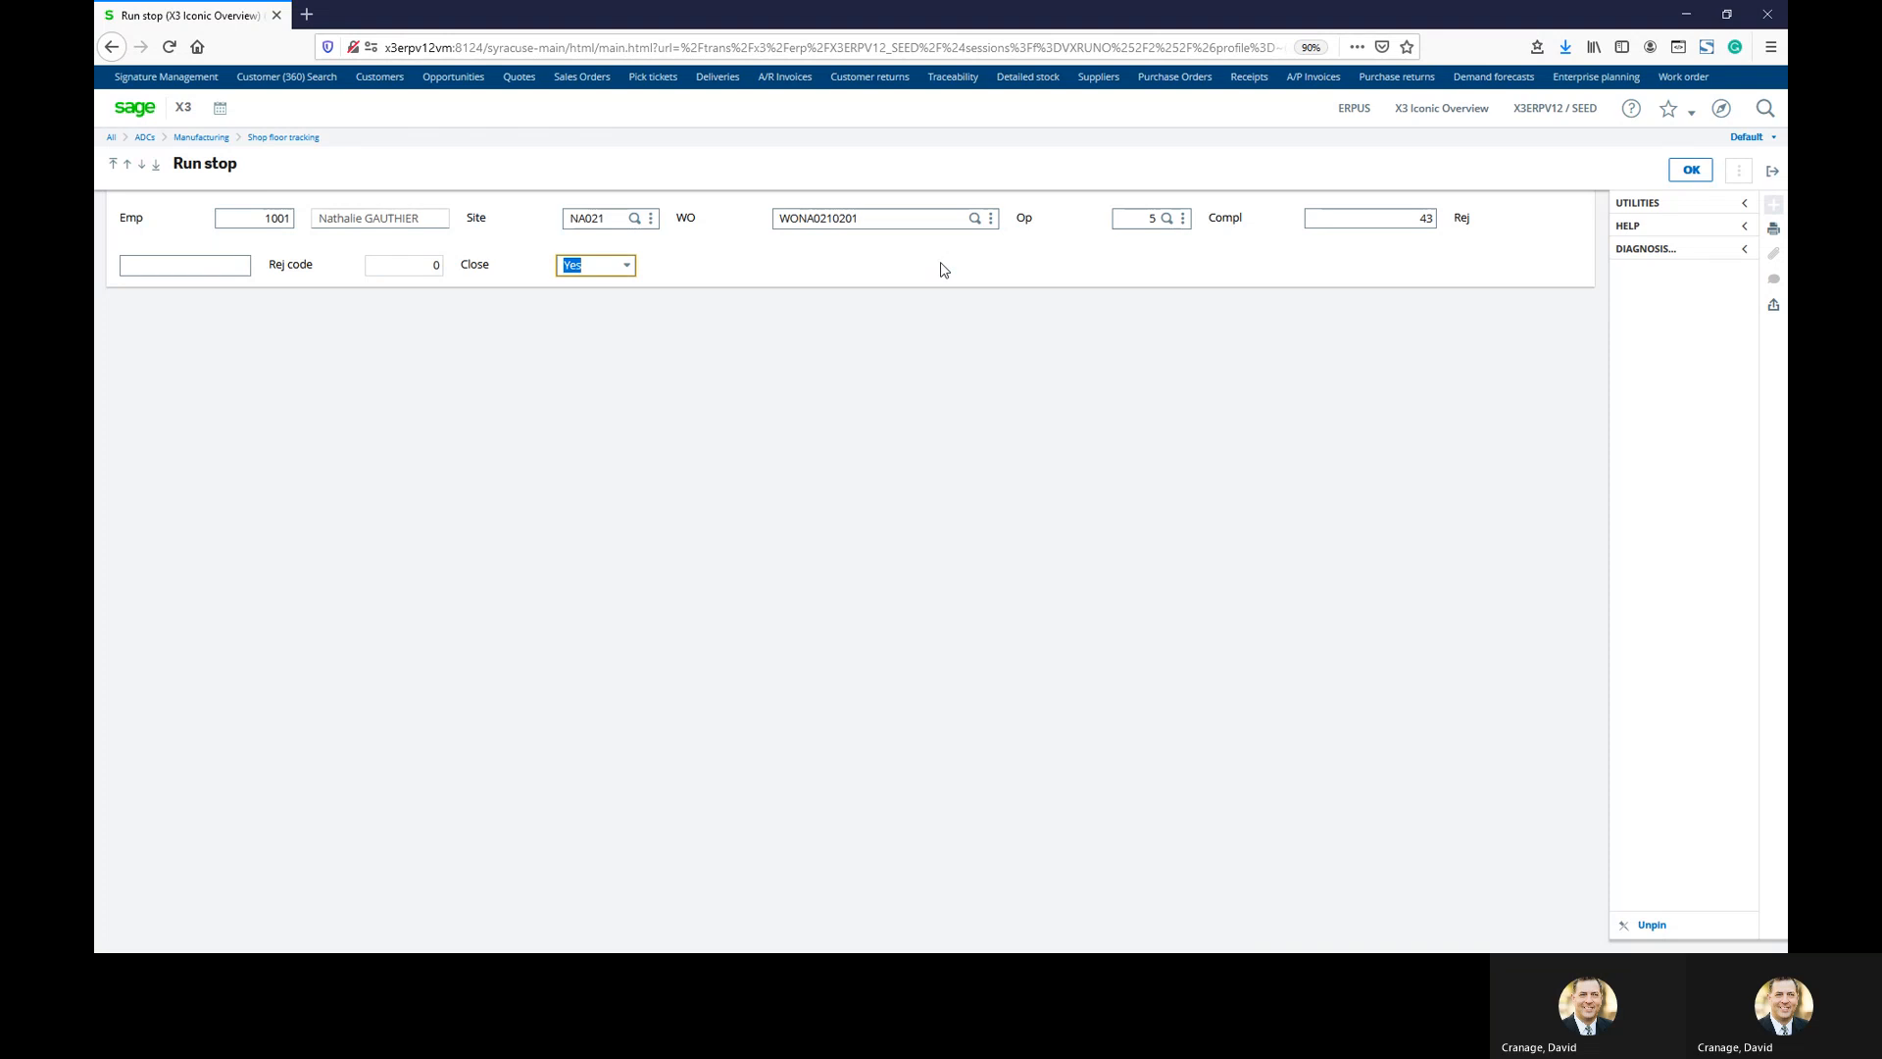
pyautogui.click(1694, 173)
pyautogui.click(1119, 312)
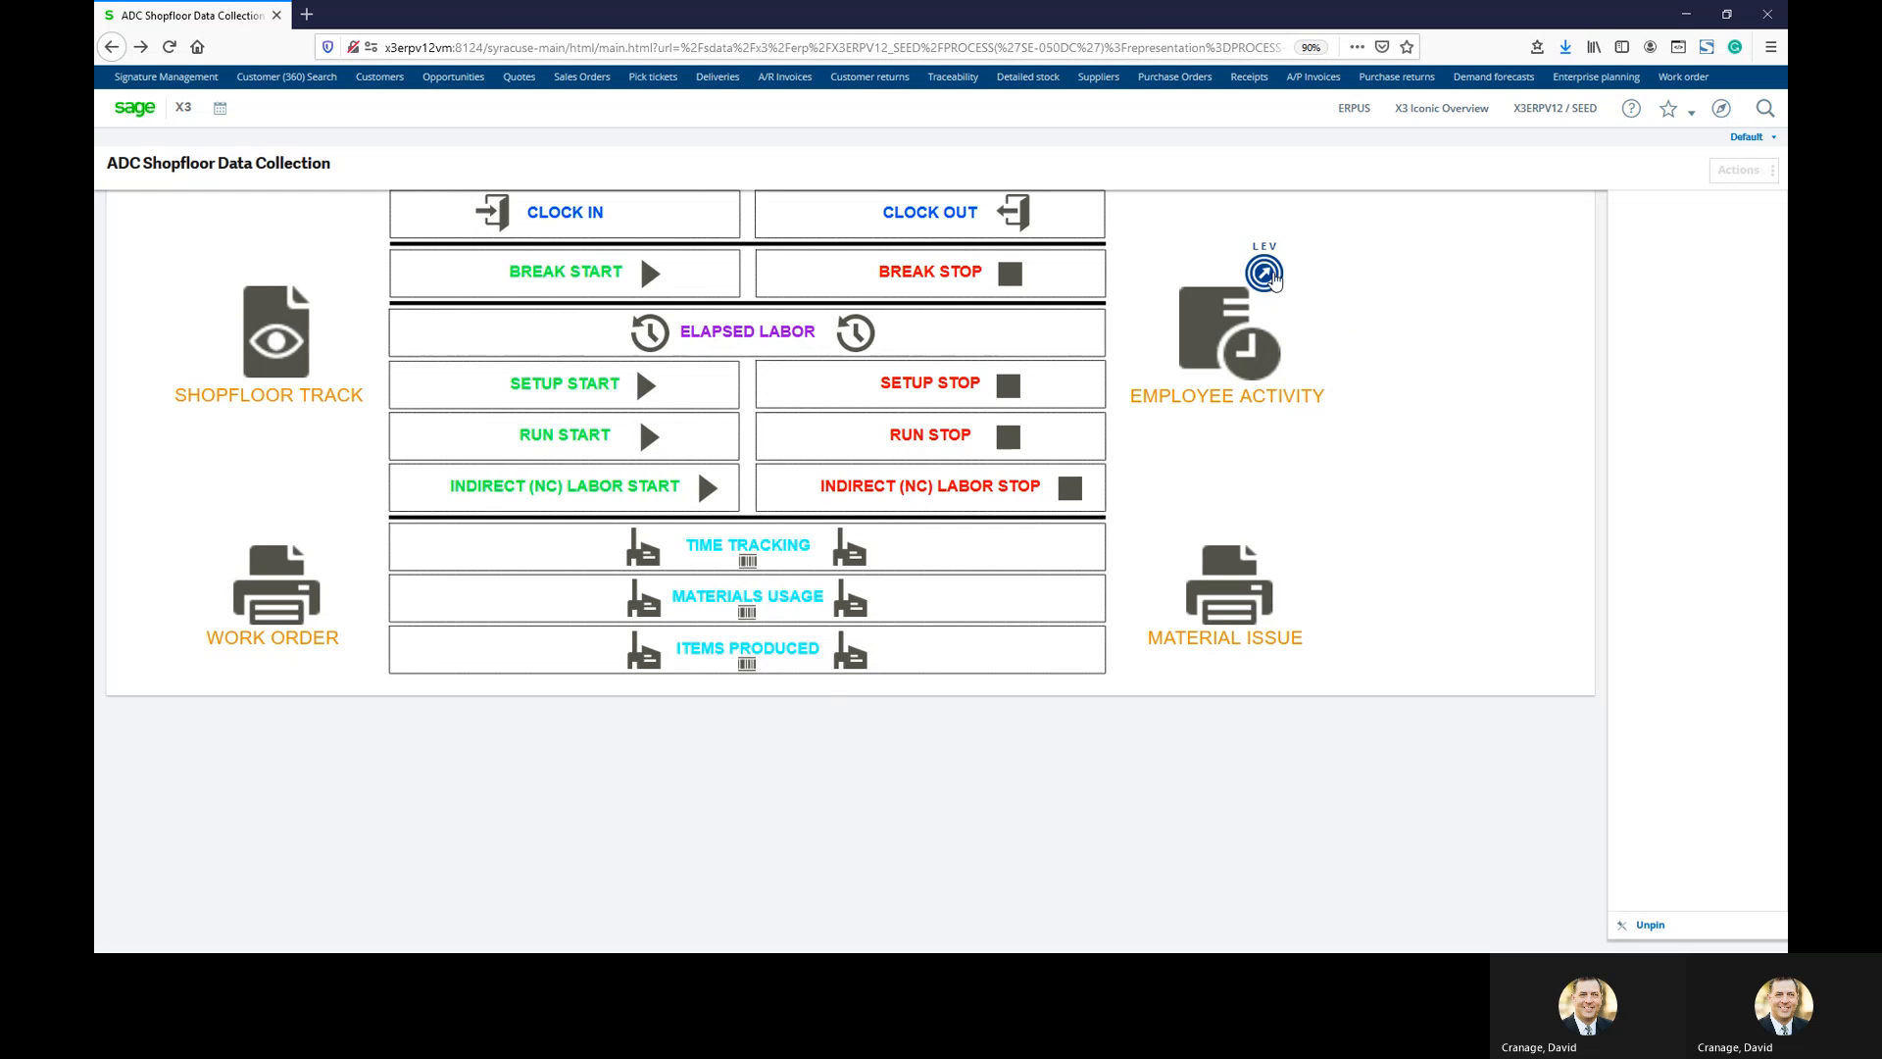
# Run employee labor entry validation for the employee at site NA021
pyautogui.click(1256, 396)
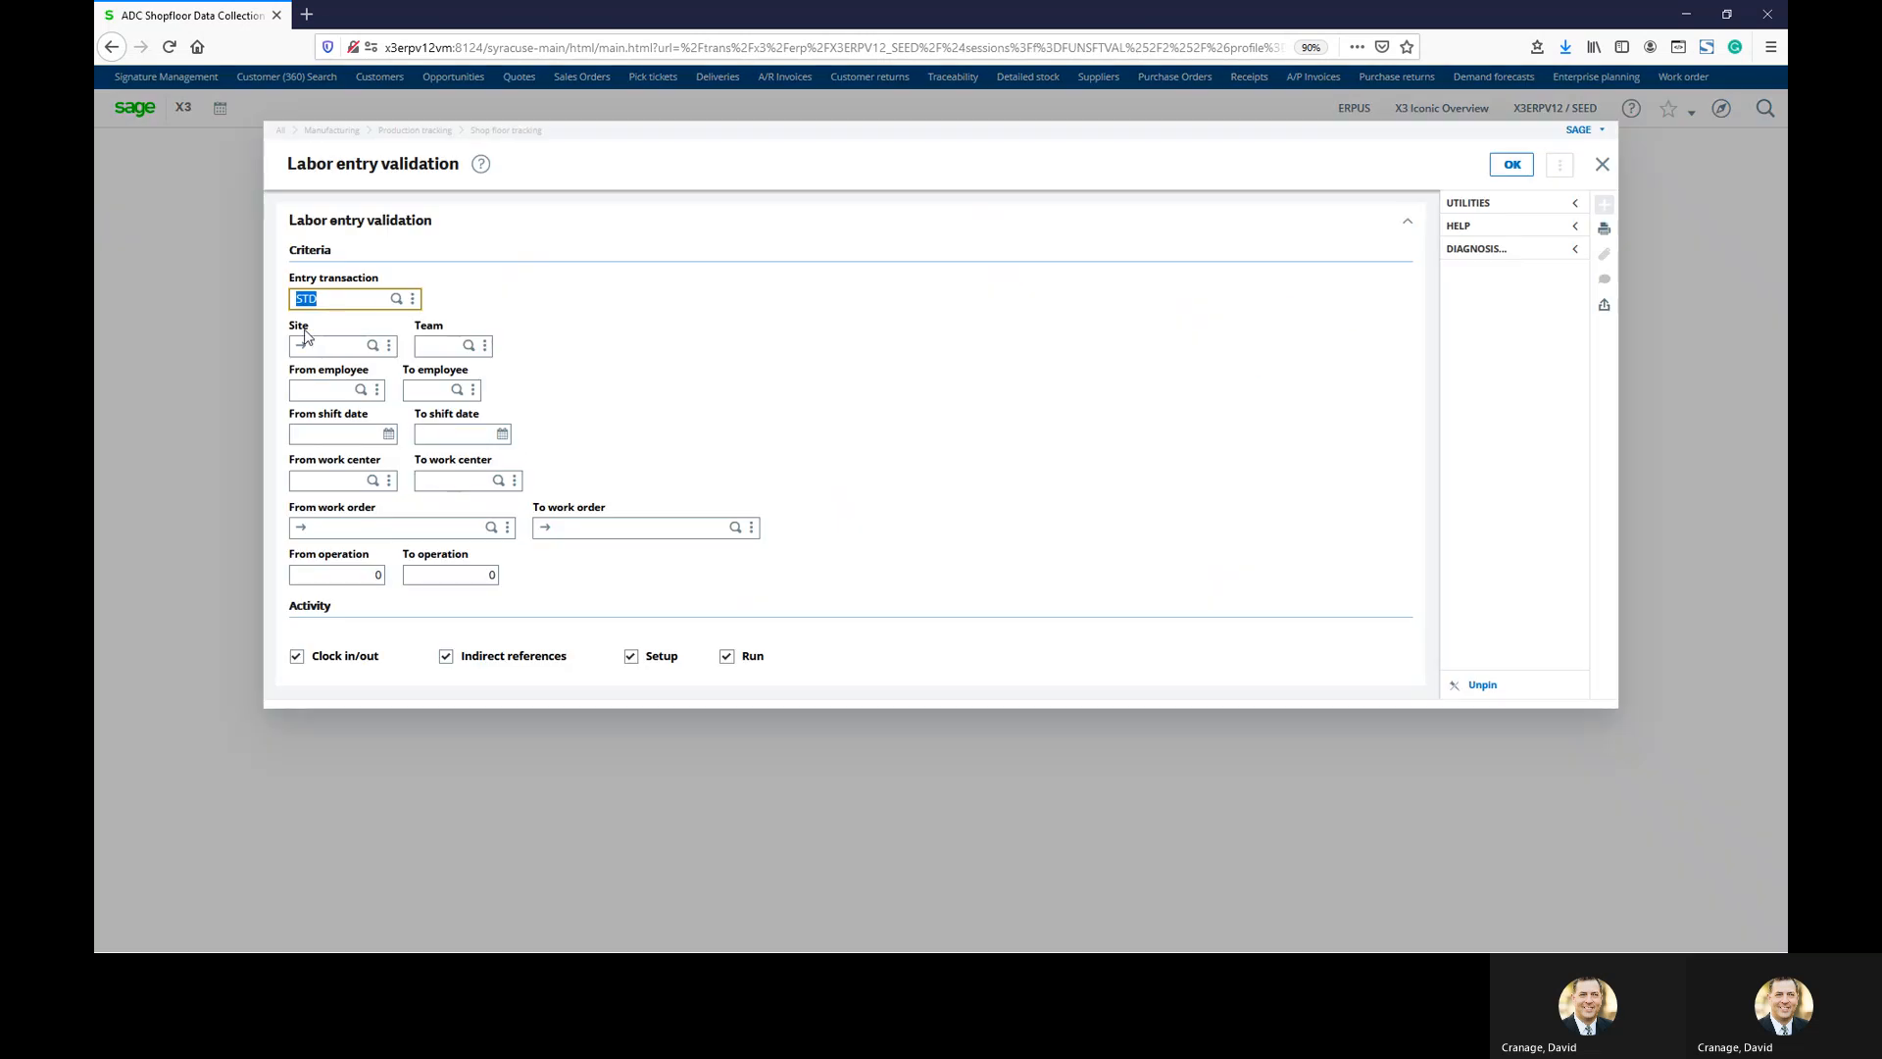
pyautogui.click(327, 349)
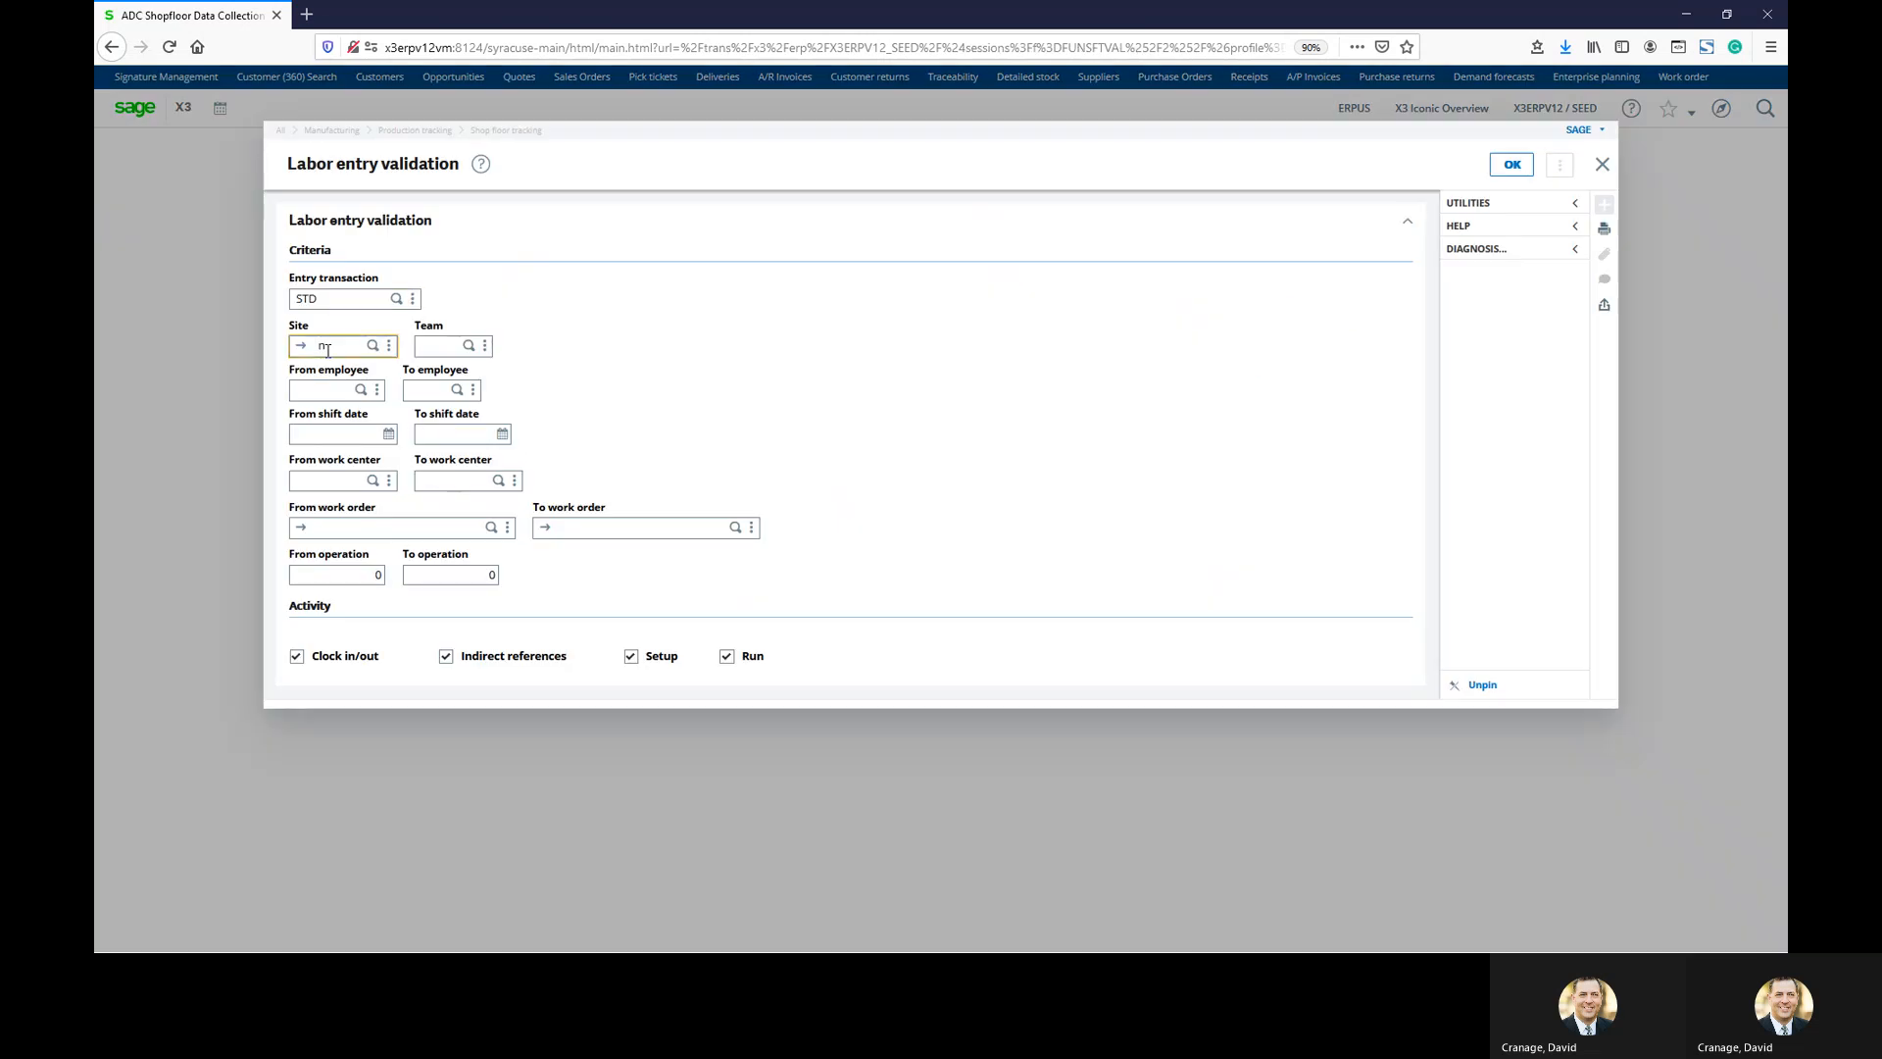
pyautogui.write('na021')
pyautogui.press('Tab')
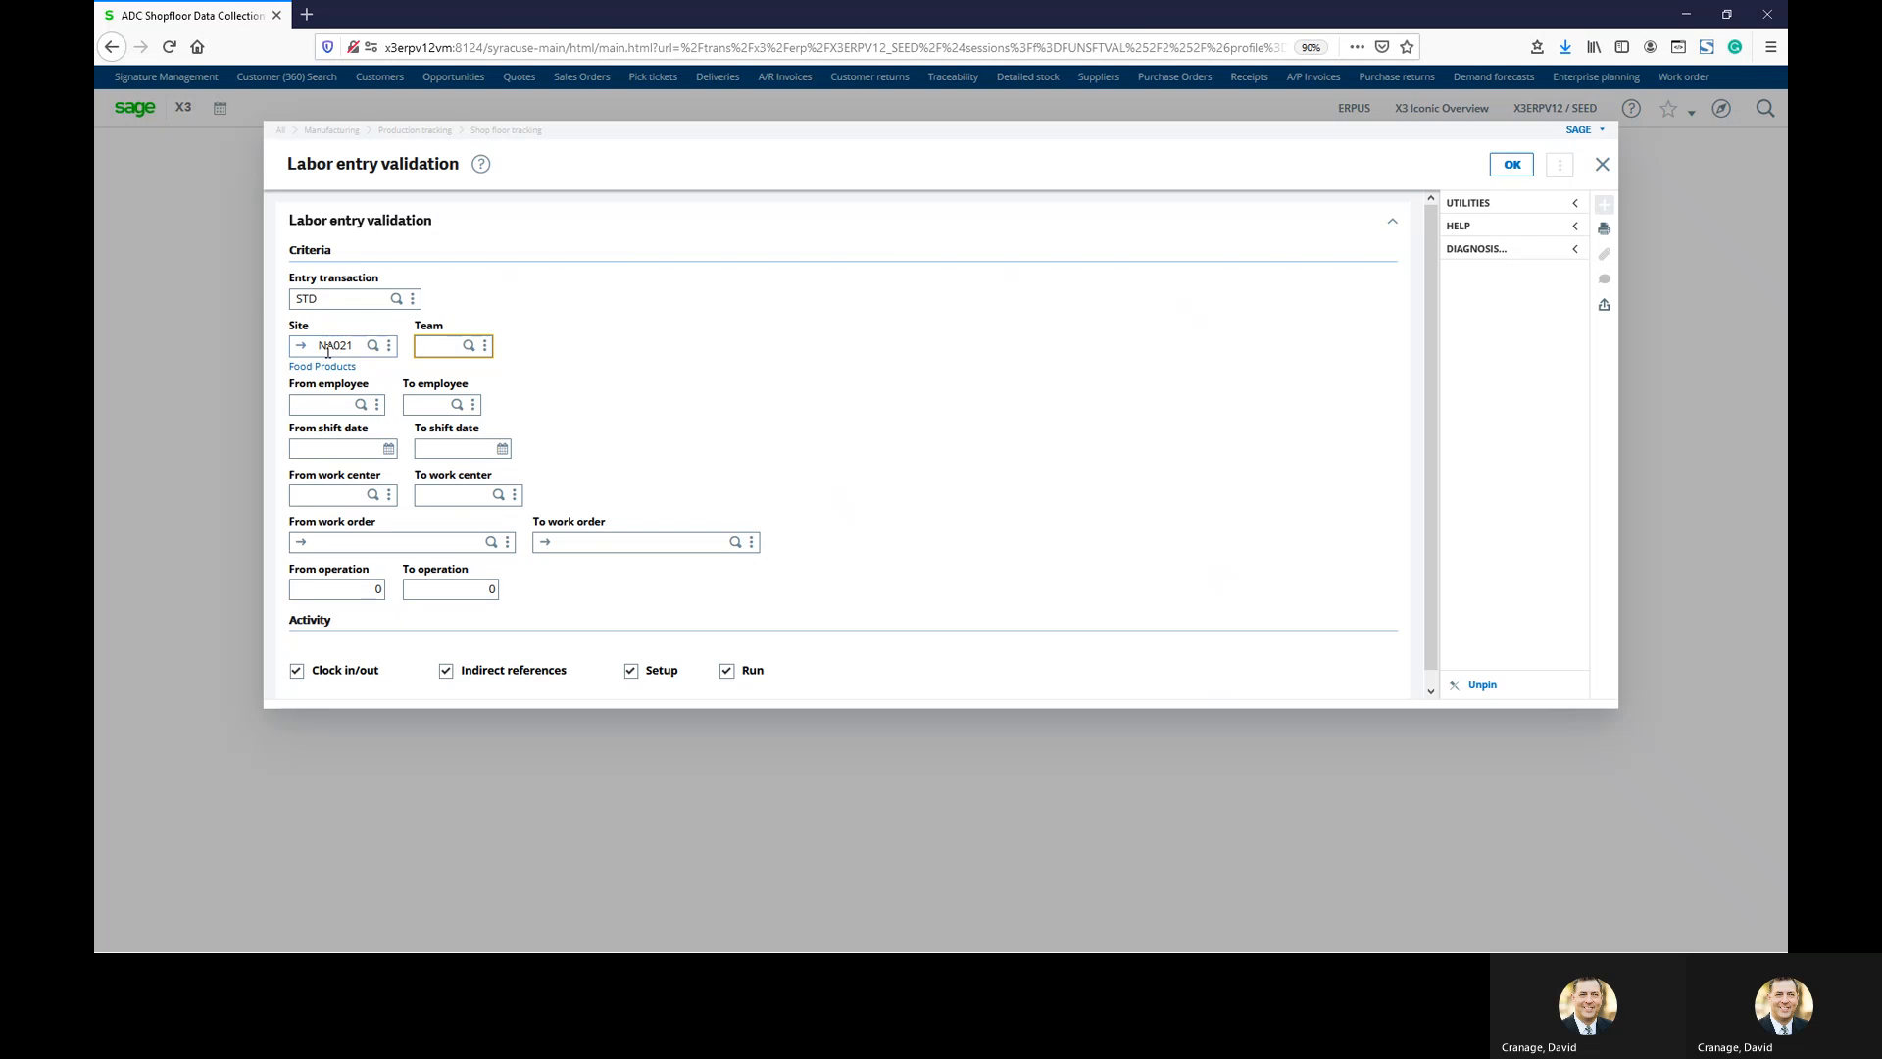
pyautogui.press('Tab')
pyautogui.write('1001')
pyautogui.press('Tab')
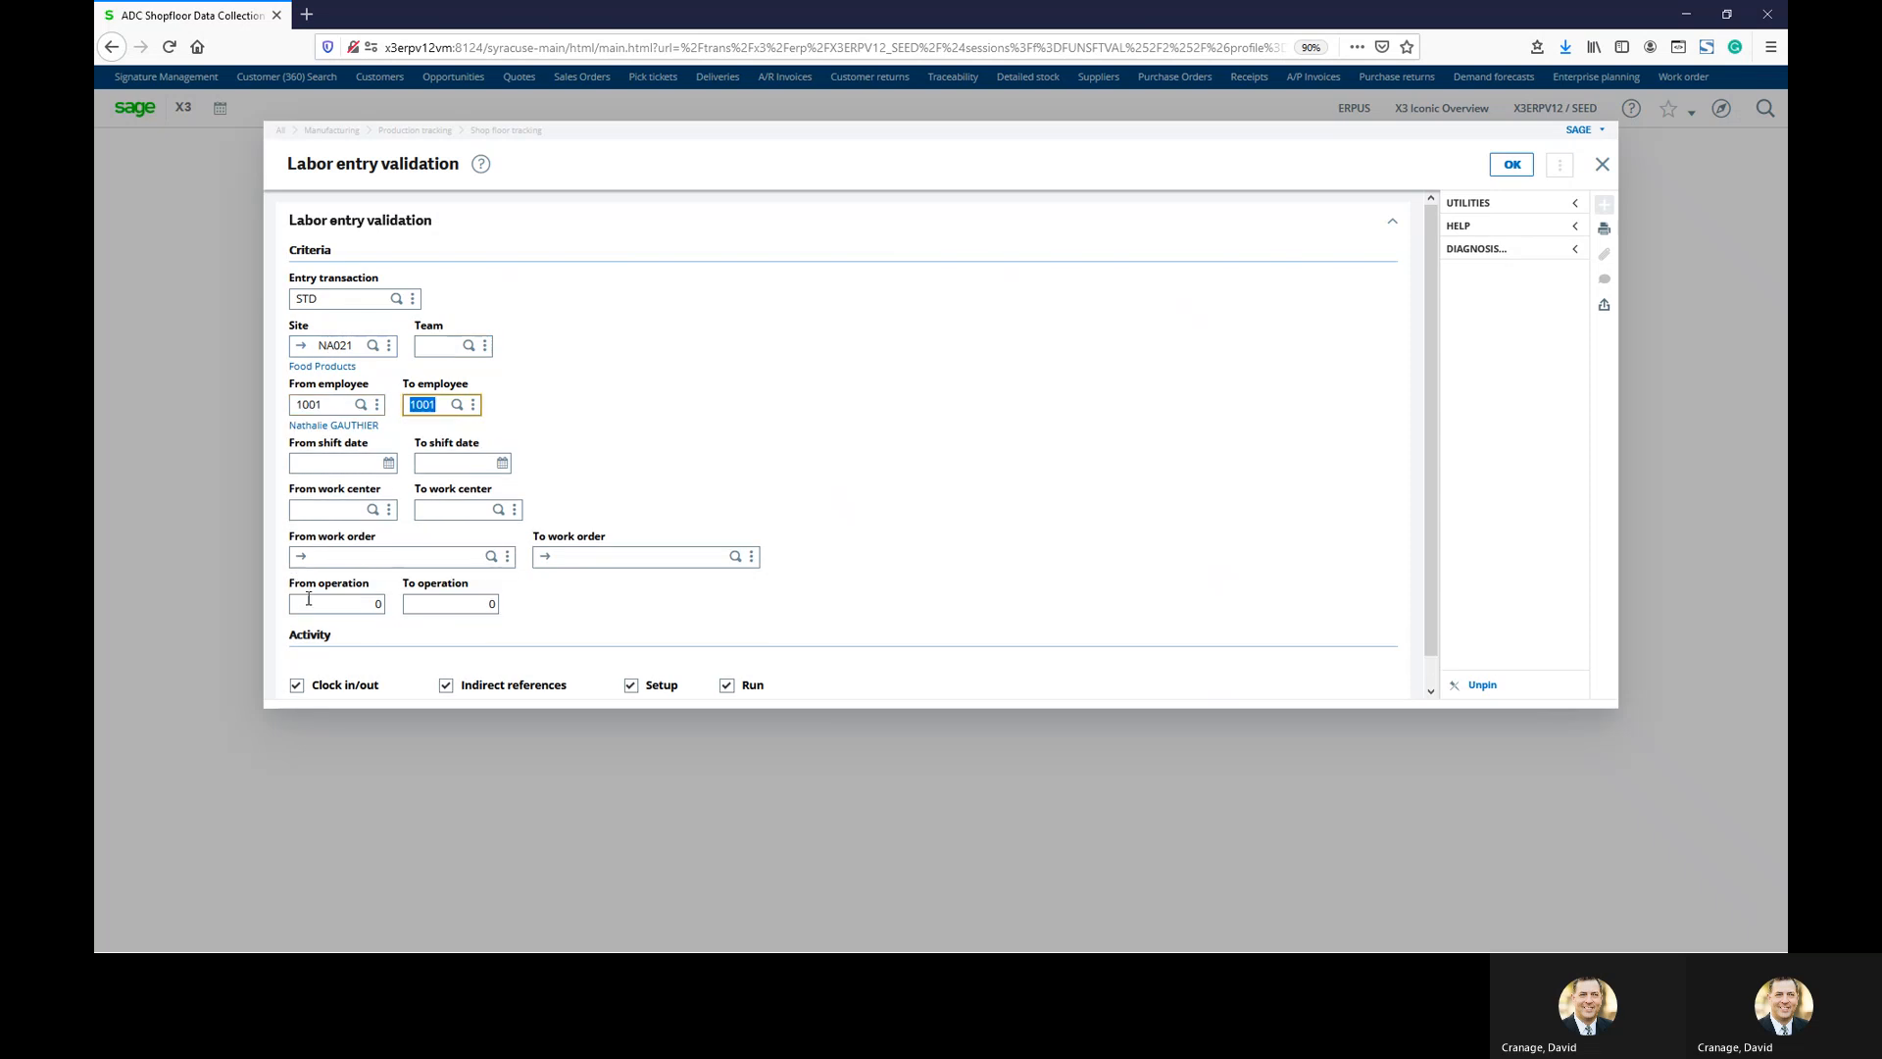
pyautogui.click(1519, 166)
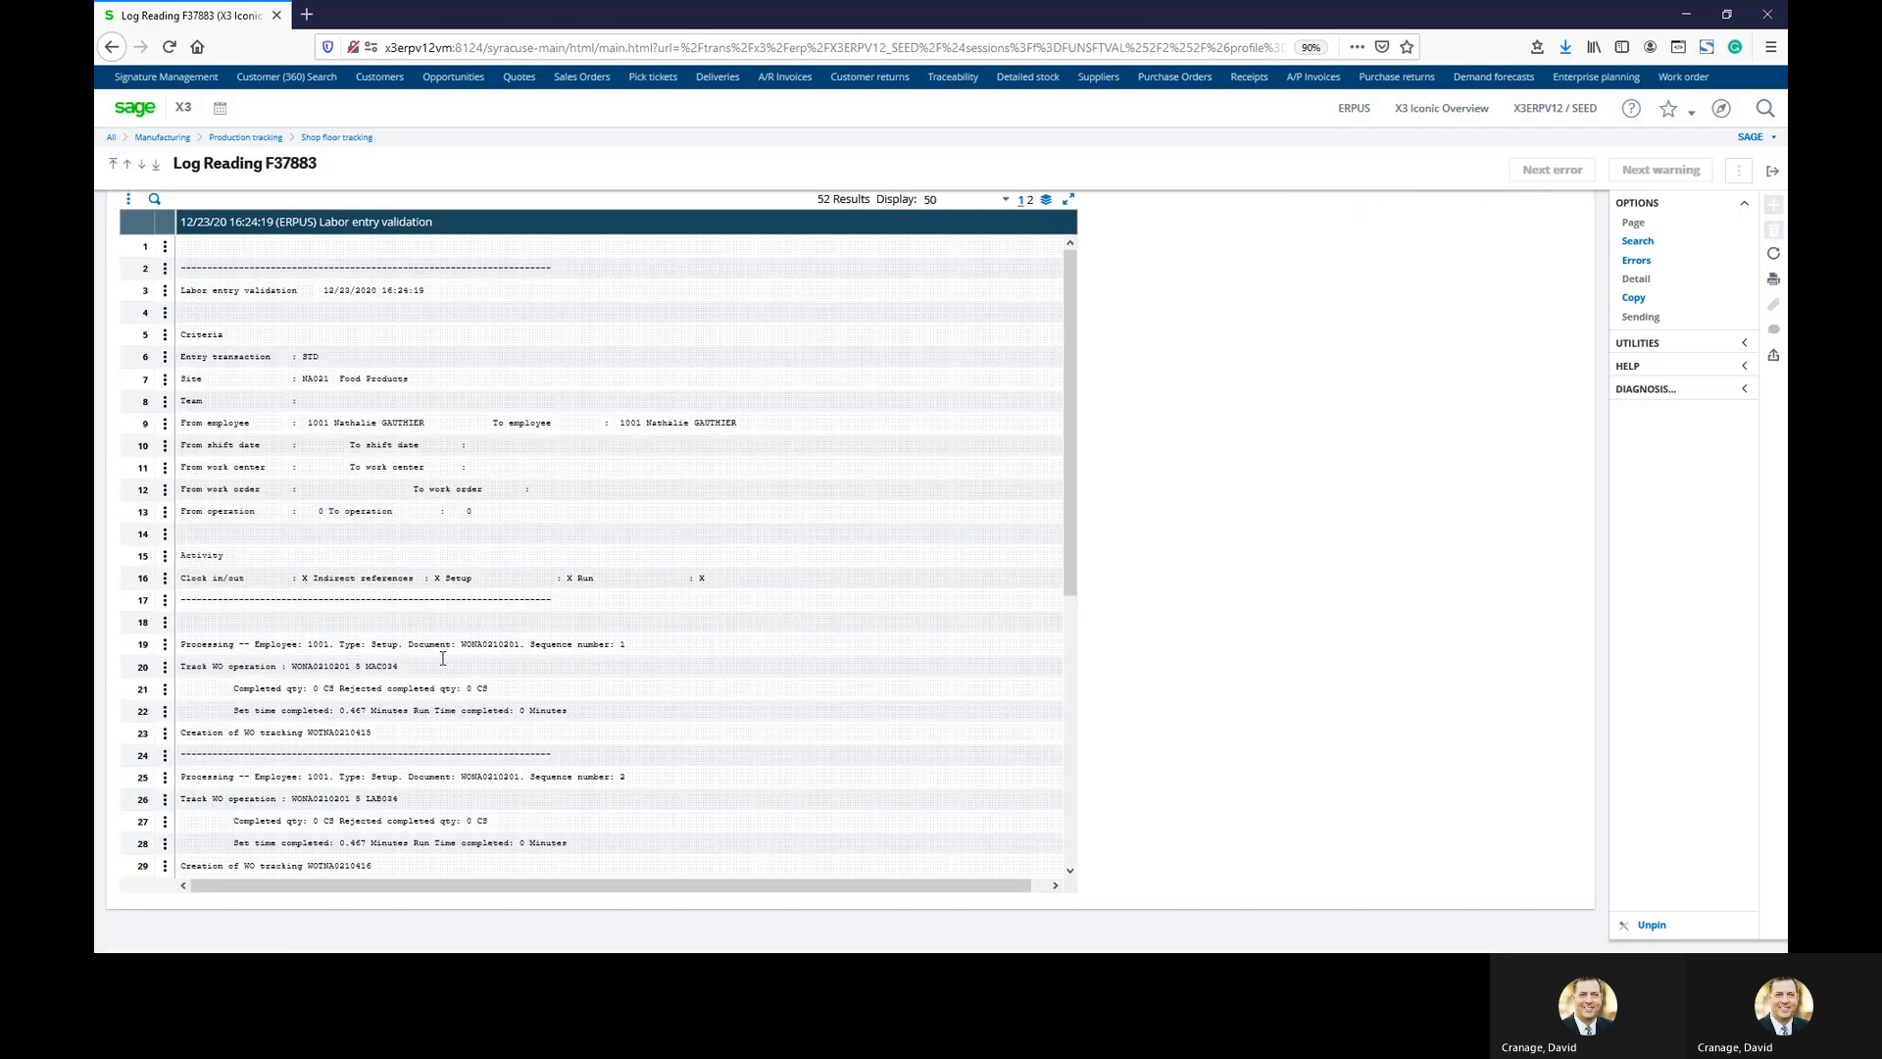
# Review the validation log showing 4 records created, then exit to the shop-floor menu
pyautogui.scroll(-5, 443, 658)
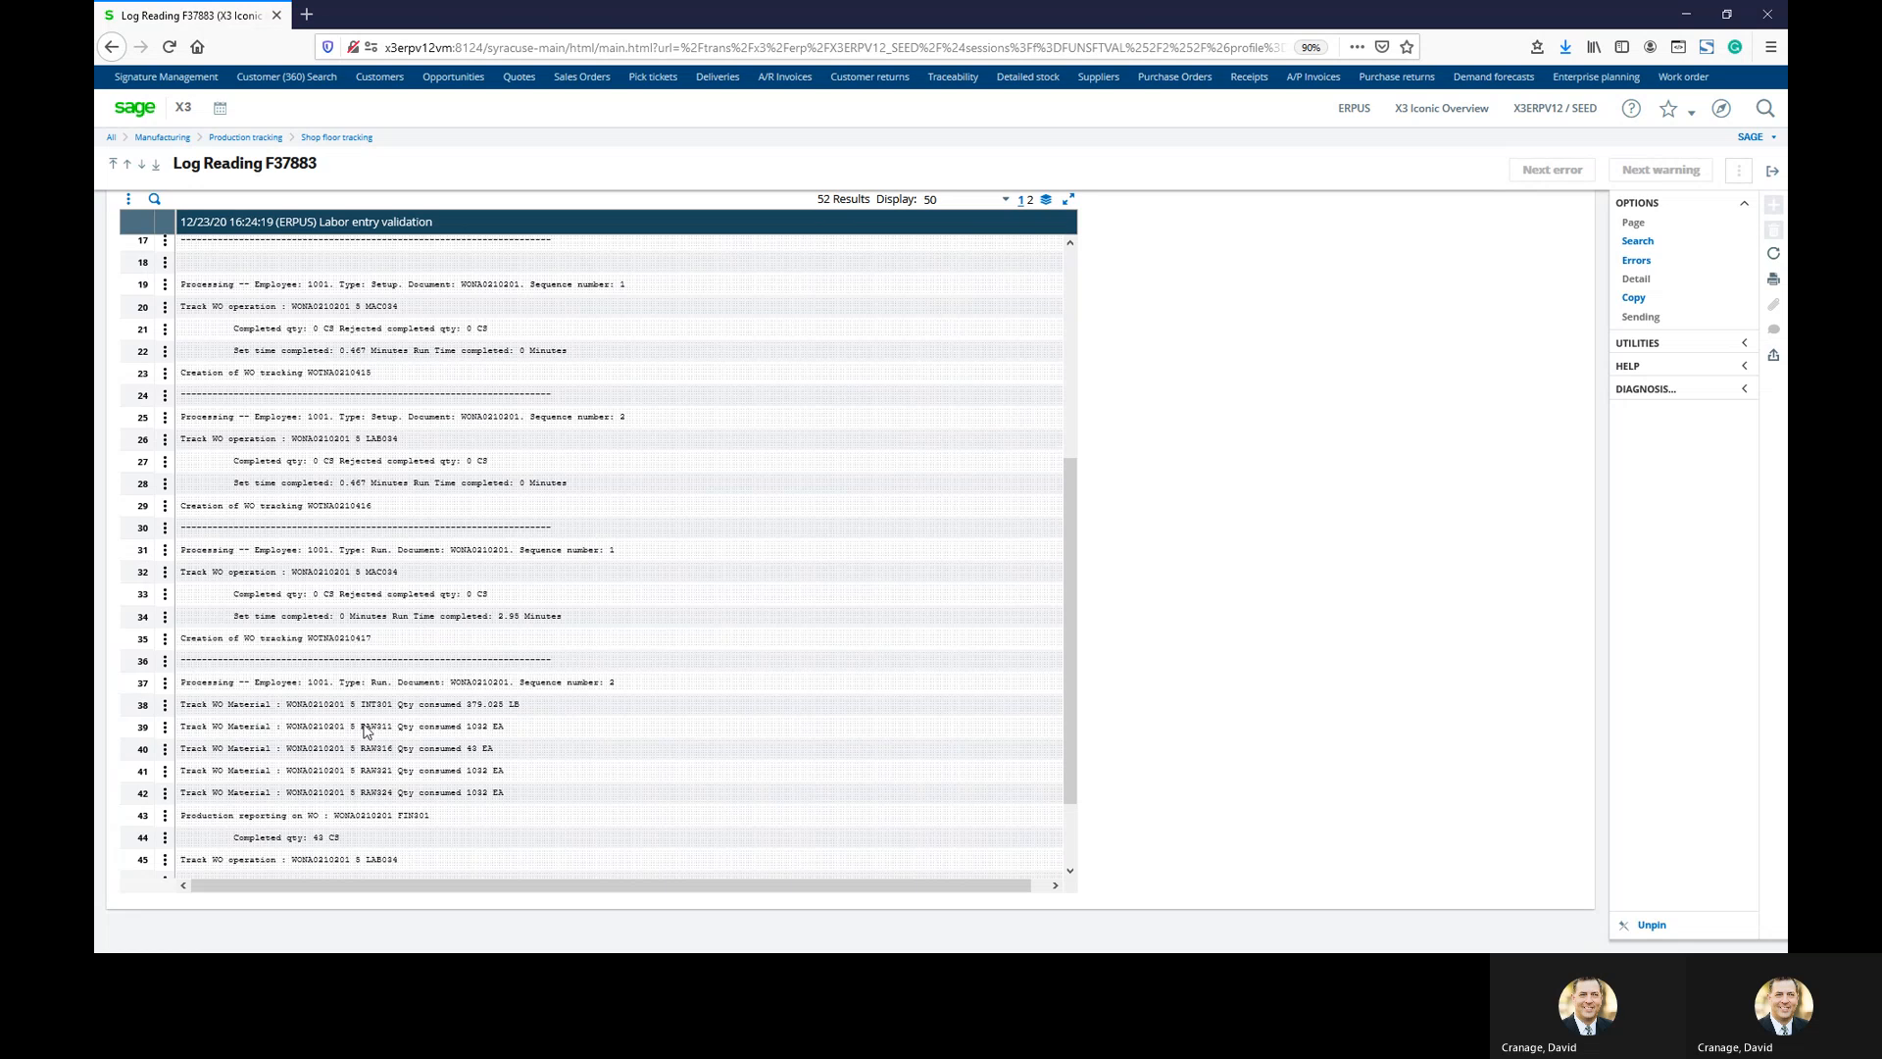
pyautogui.scroll(-2, 366, 729)
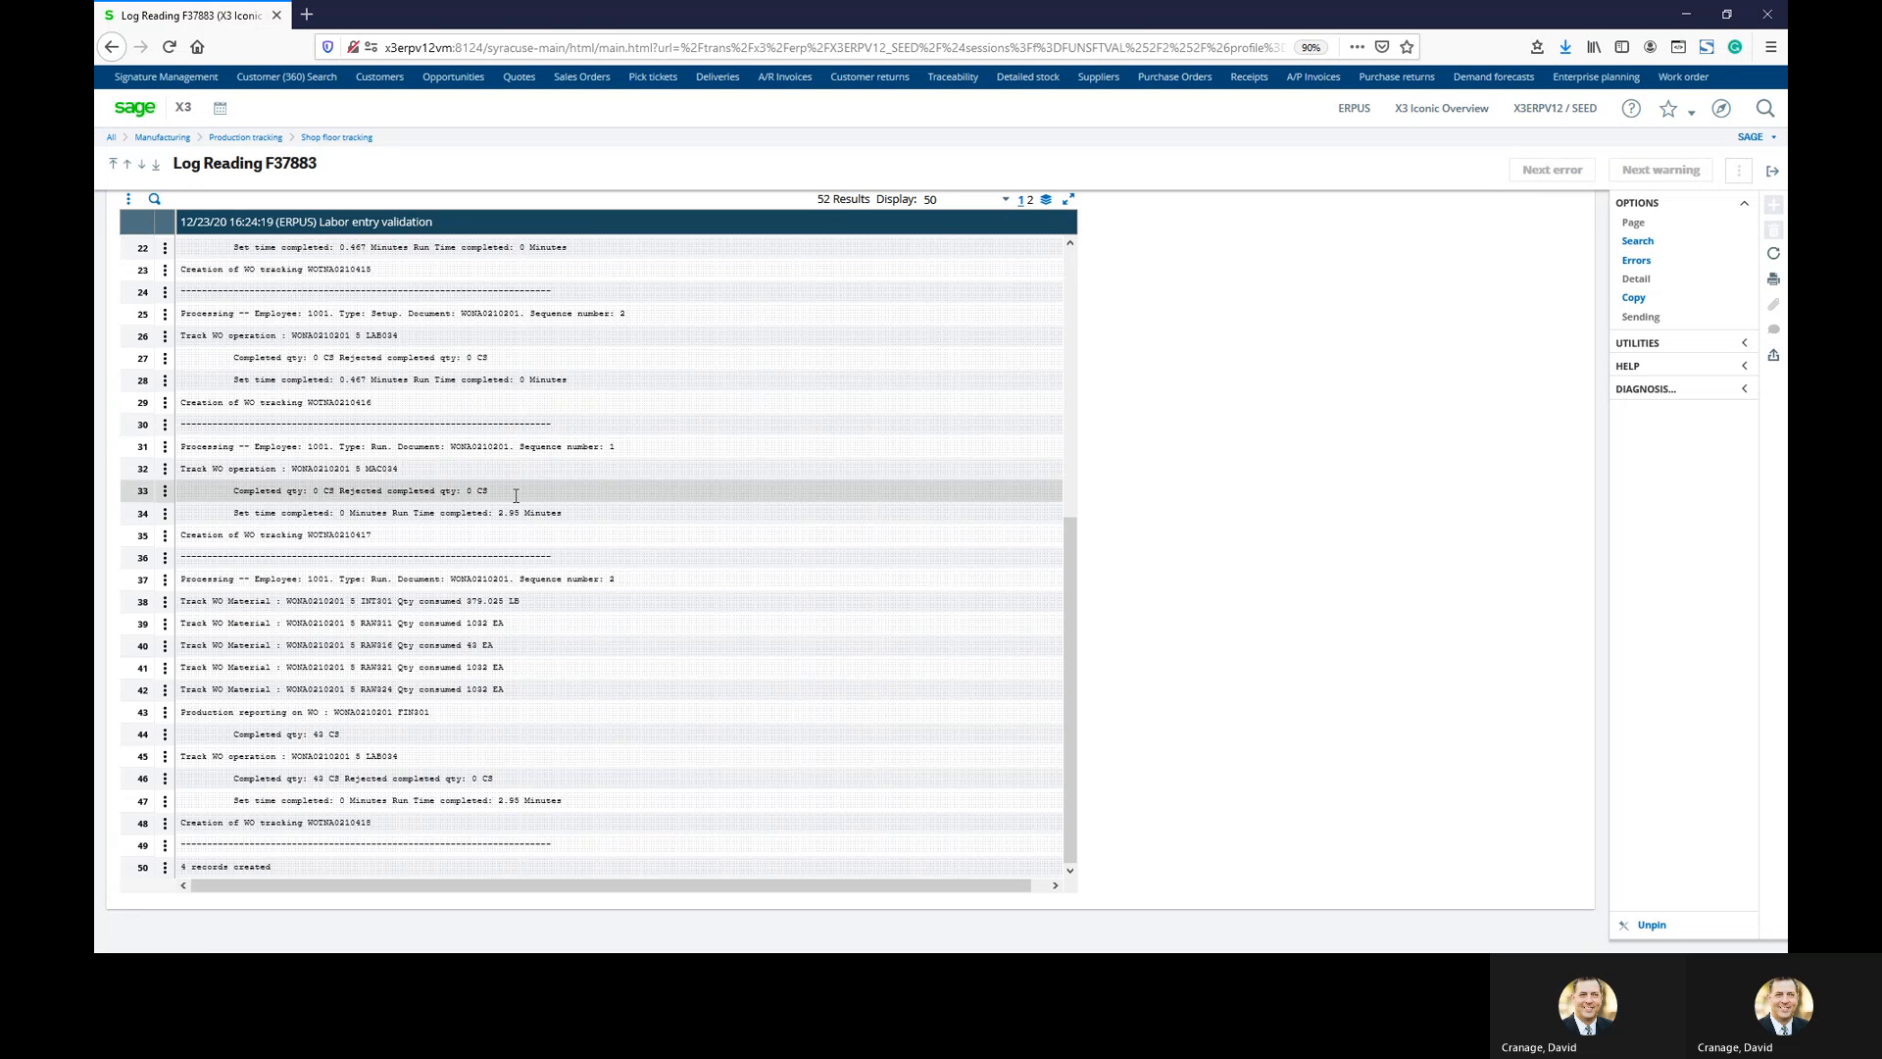
pyautogui.click(1772, 171)
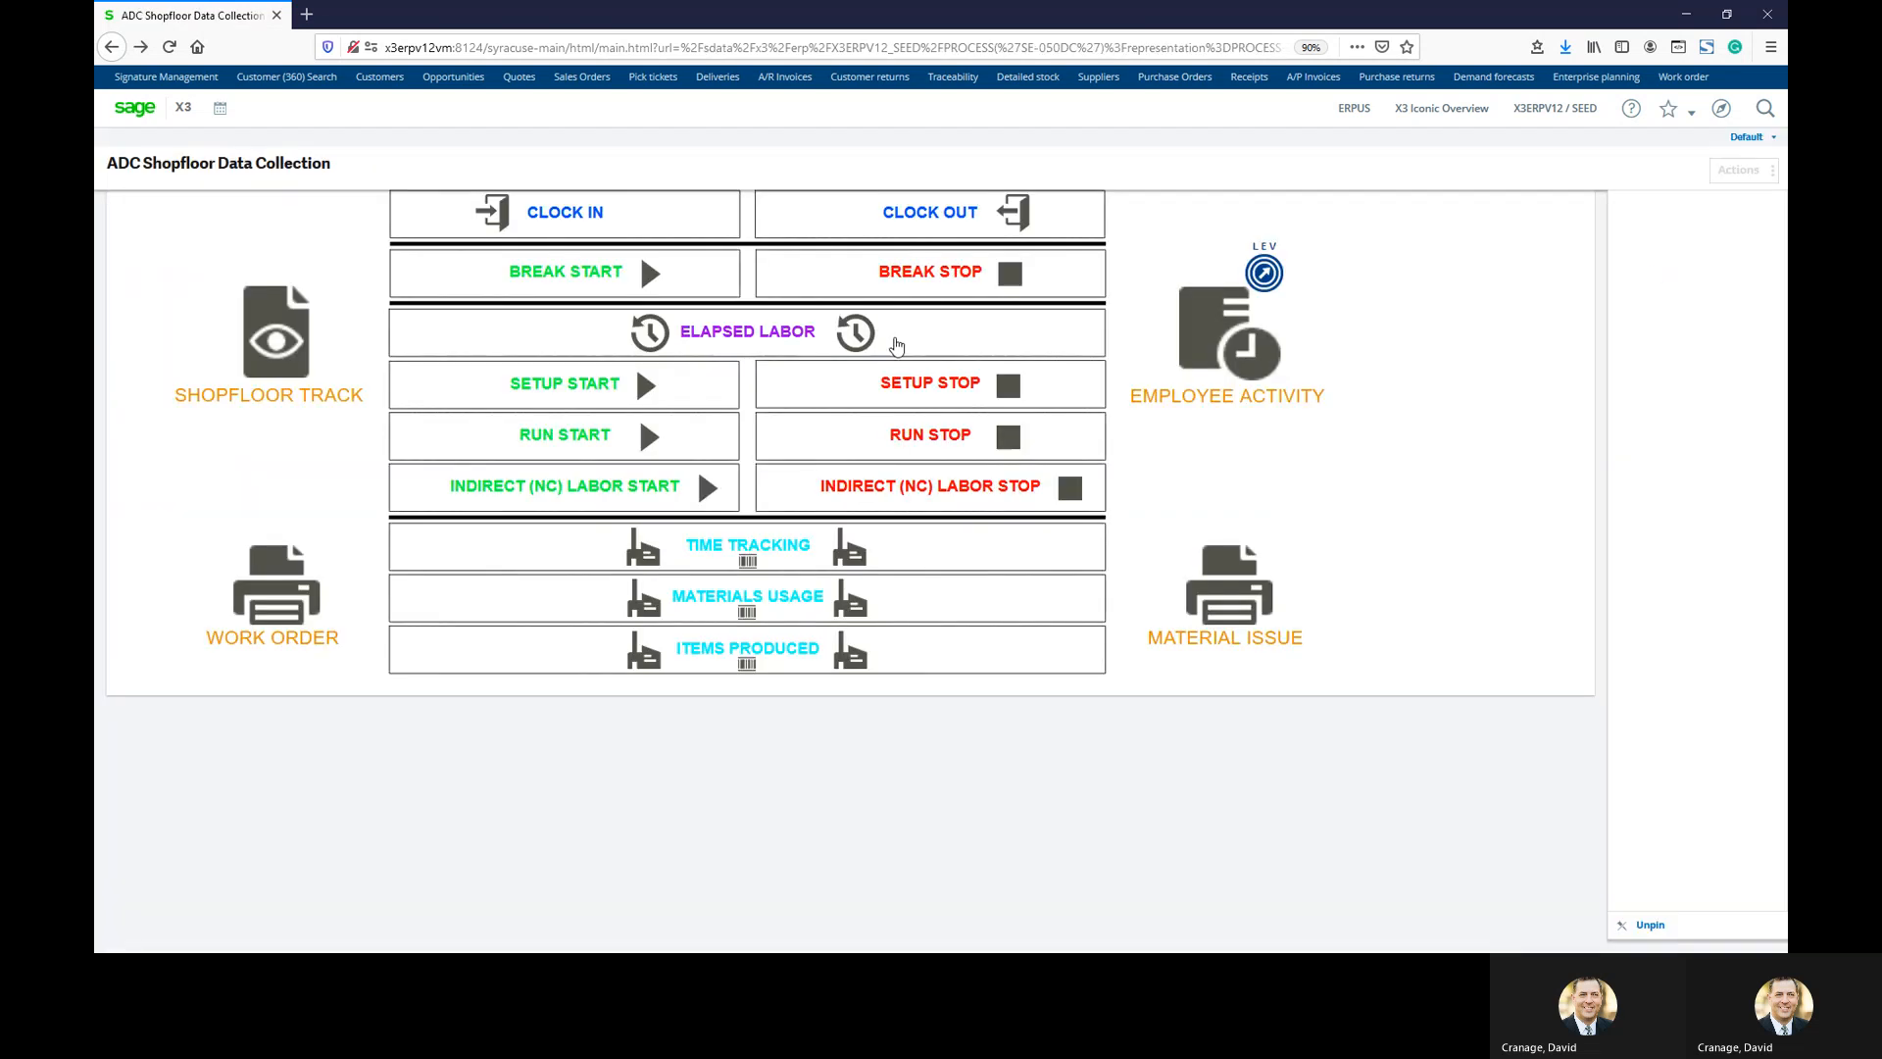
# Clock the employee out using their employee number and dismiss the clocked-out confirmation
pyautogui.click(908, 215)
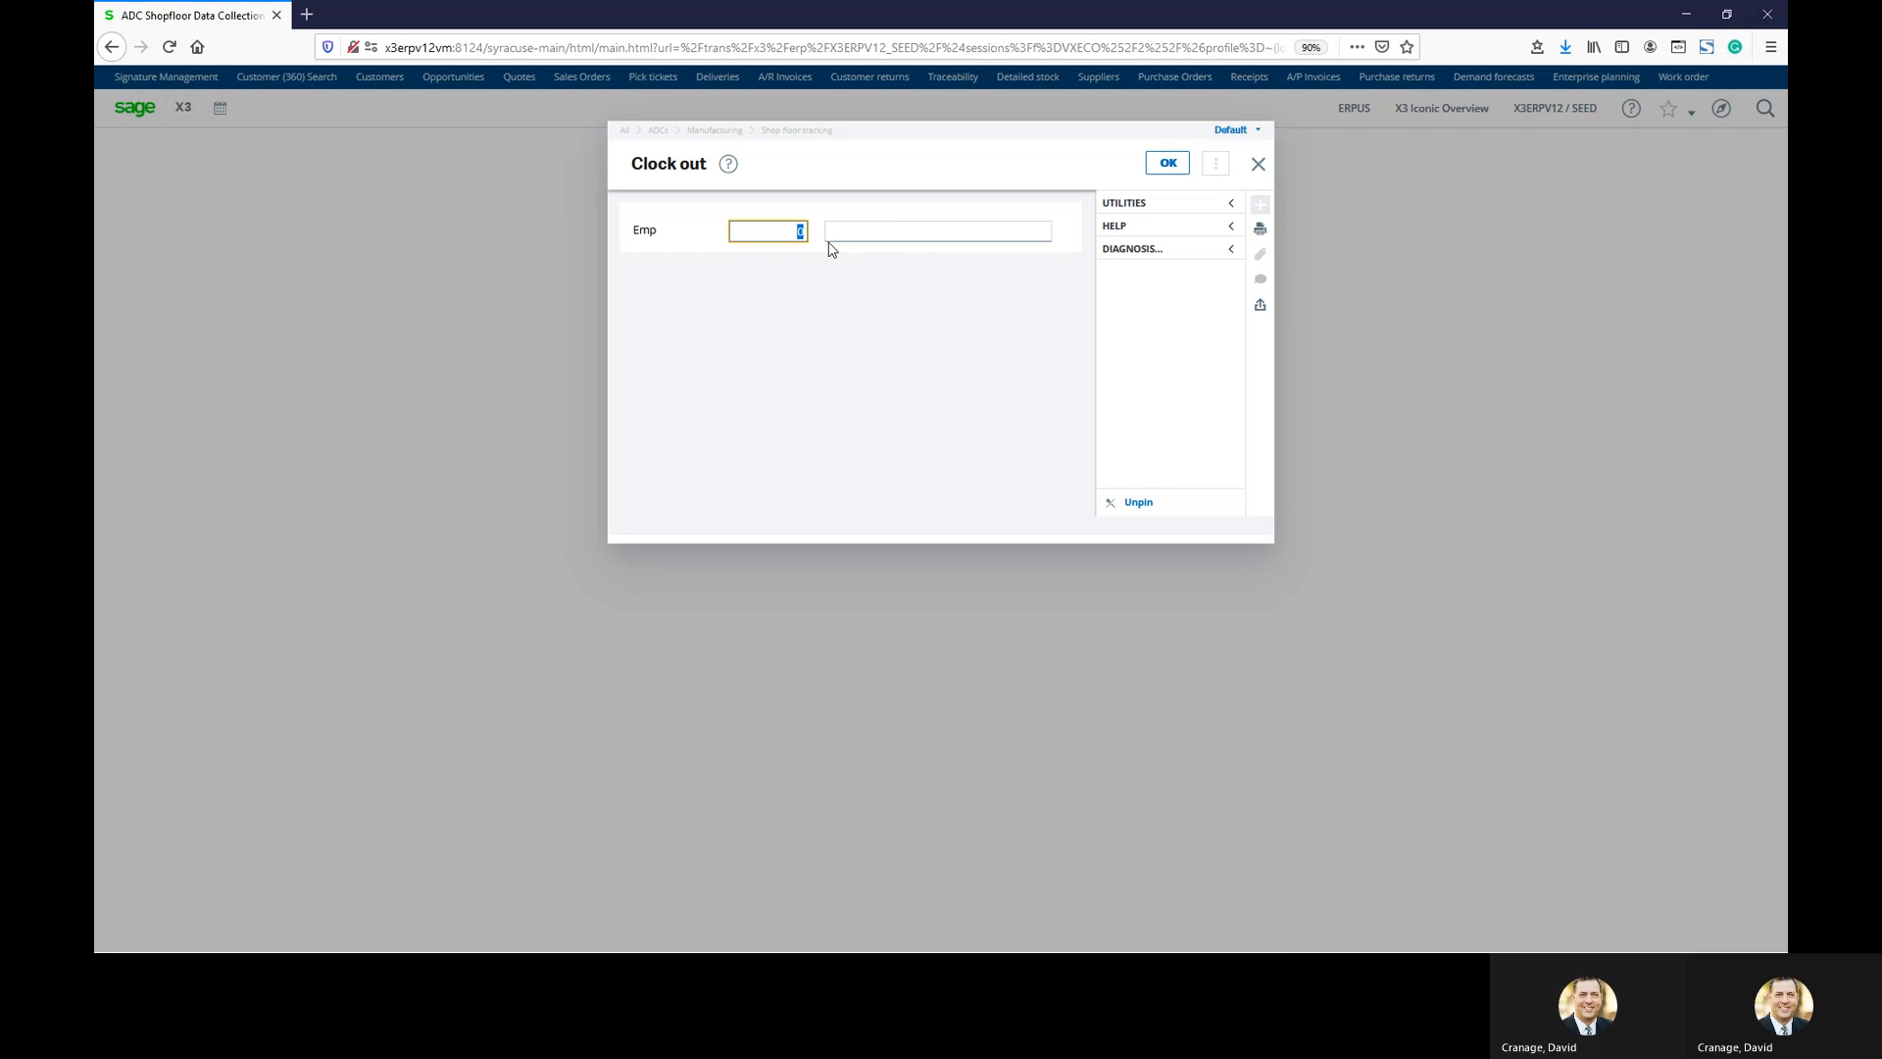
pyautogui.write('1001')
pyautogui.press('Tab')
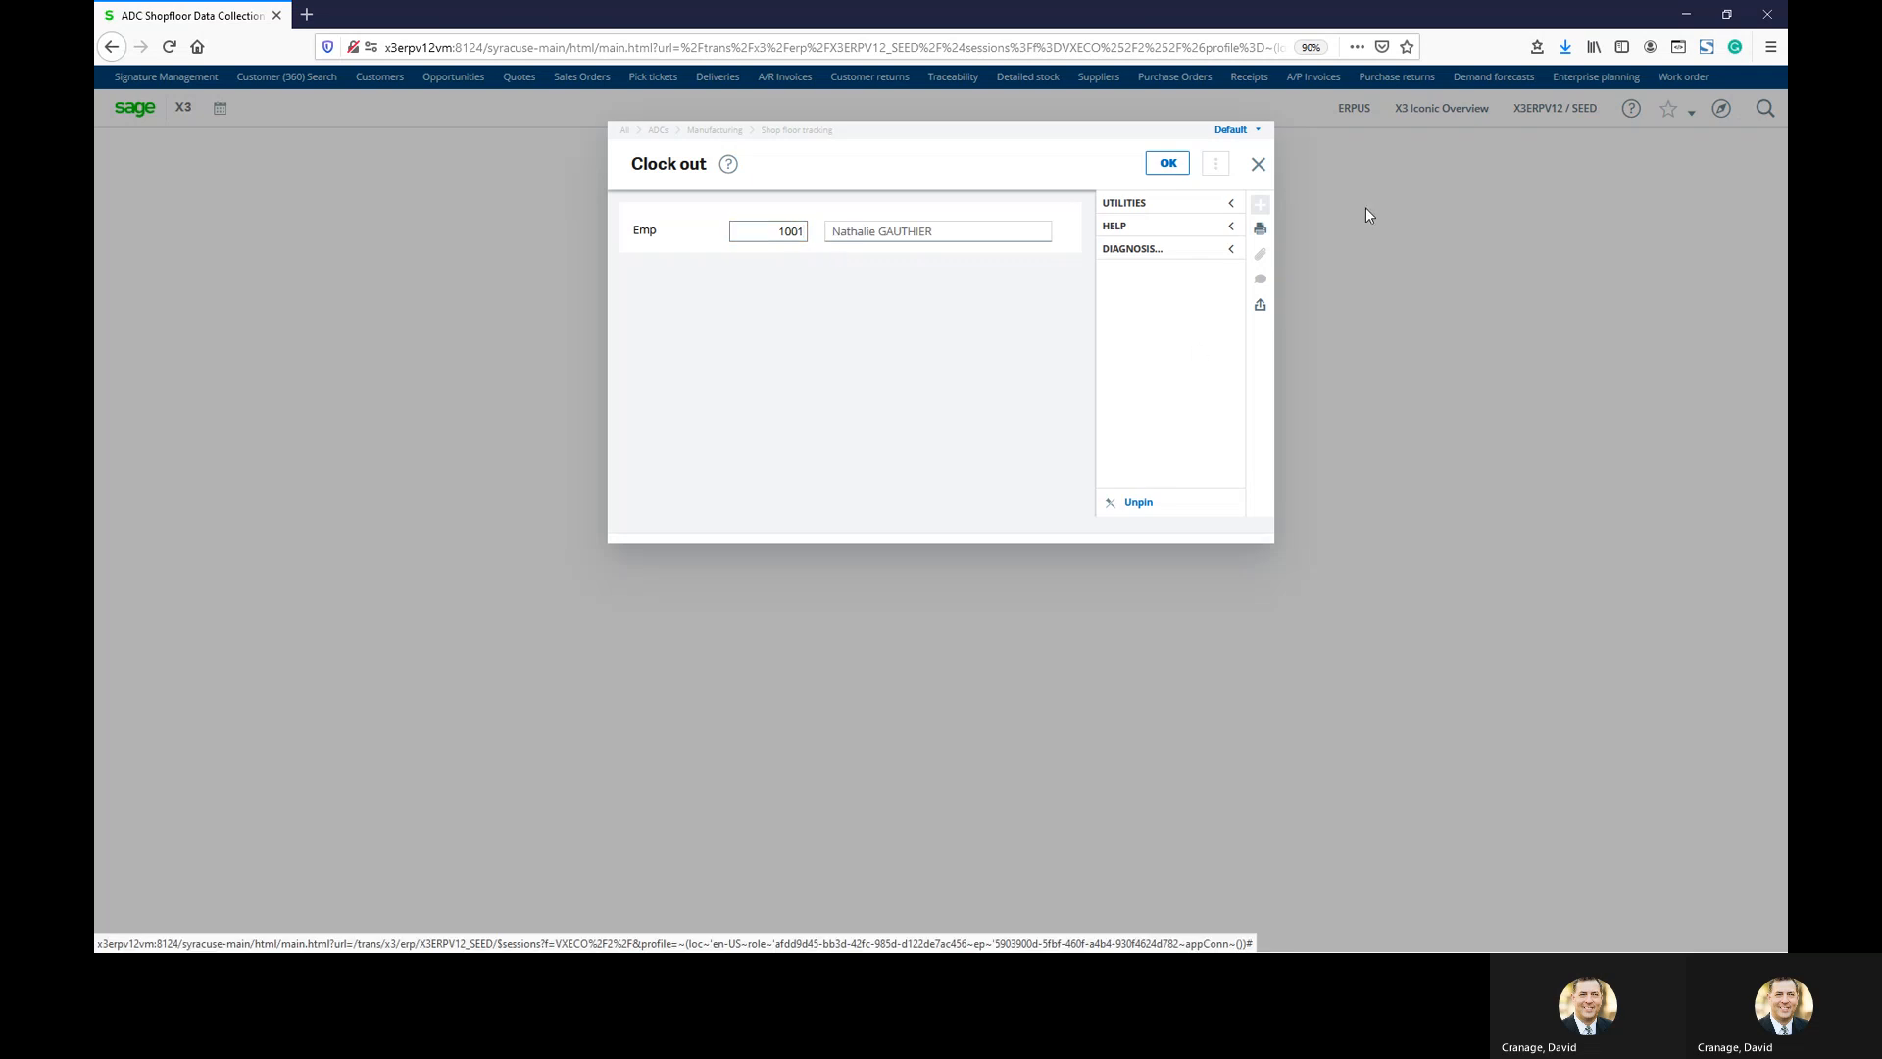
pyautogui.click(1167, 163)
pyautogui.click(1108, 306)
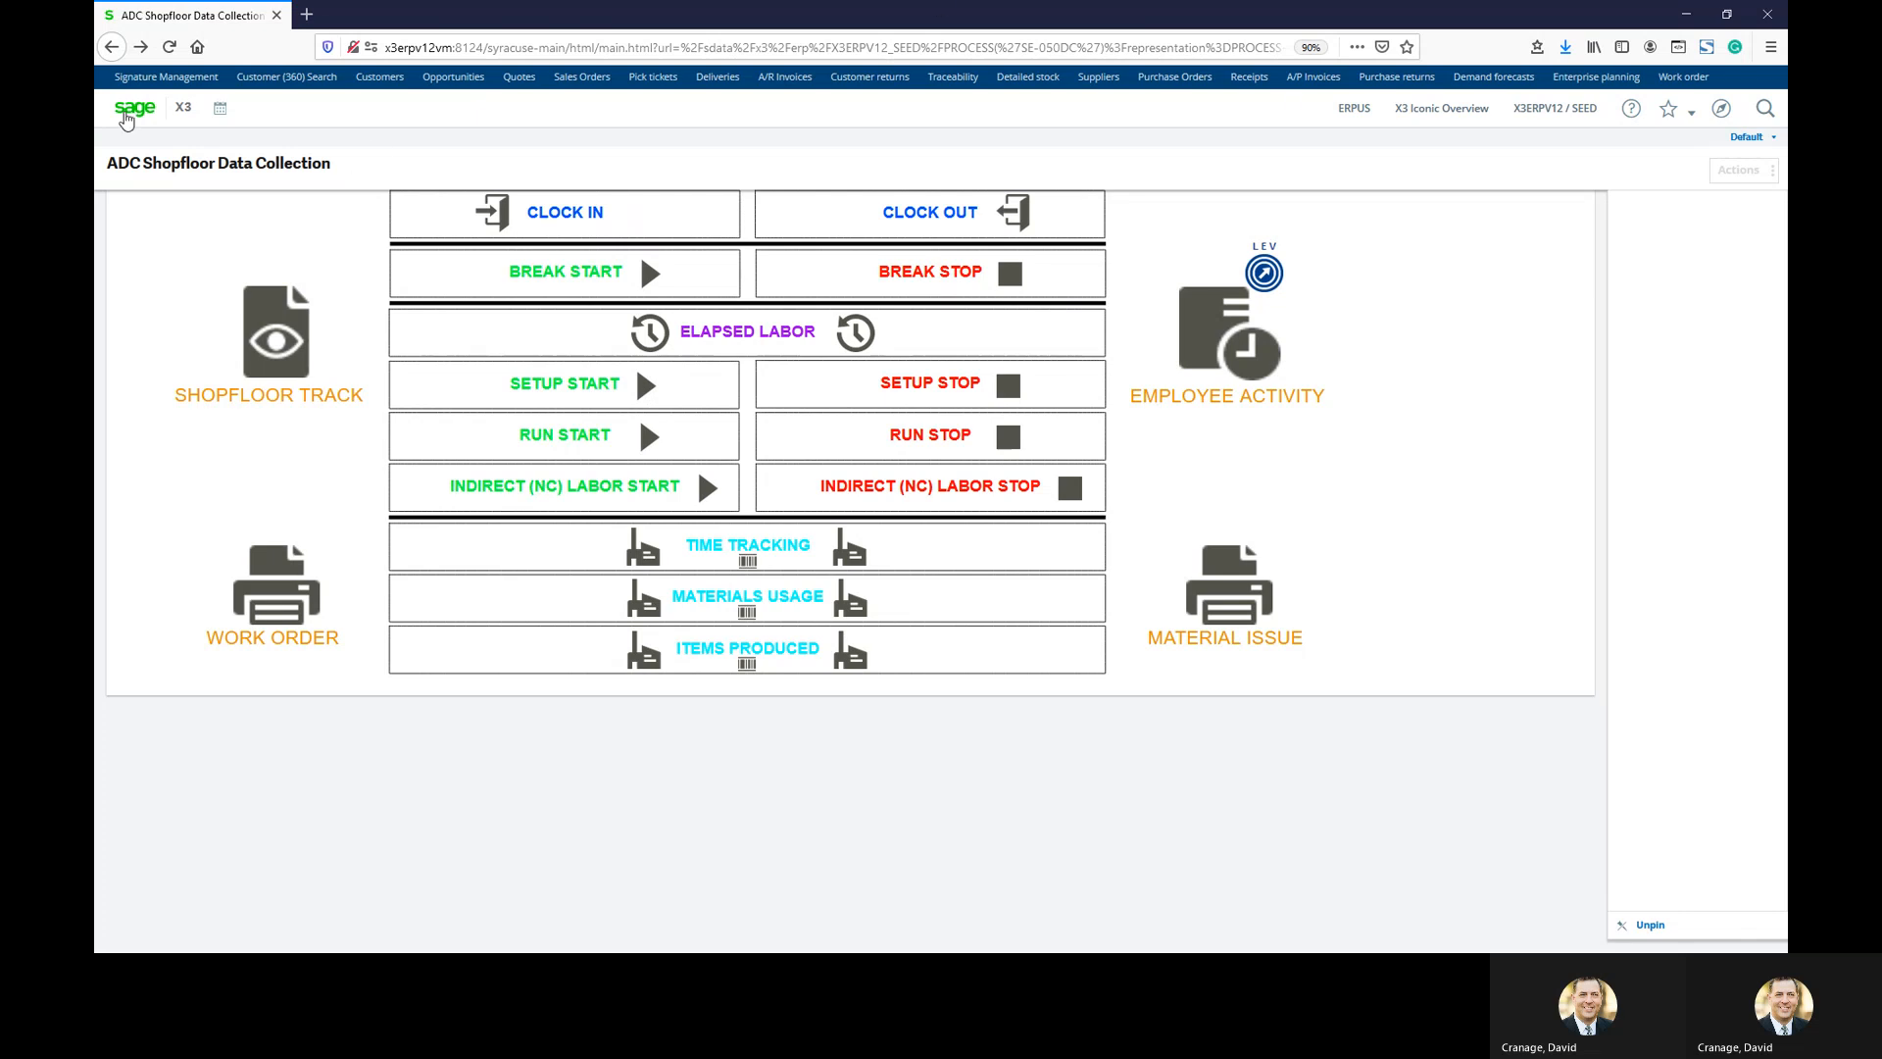
# Open the FIN301 work order from Plan to Produce and review its Products and Components grids
pyautogui.click(125, 115)
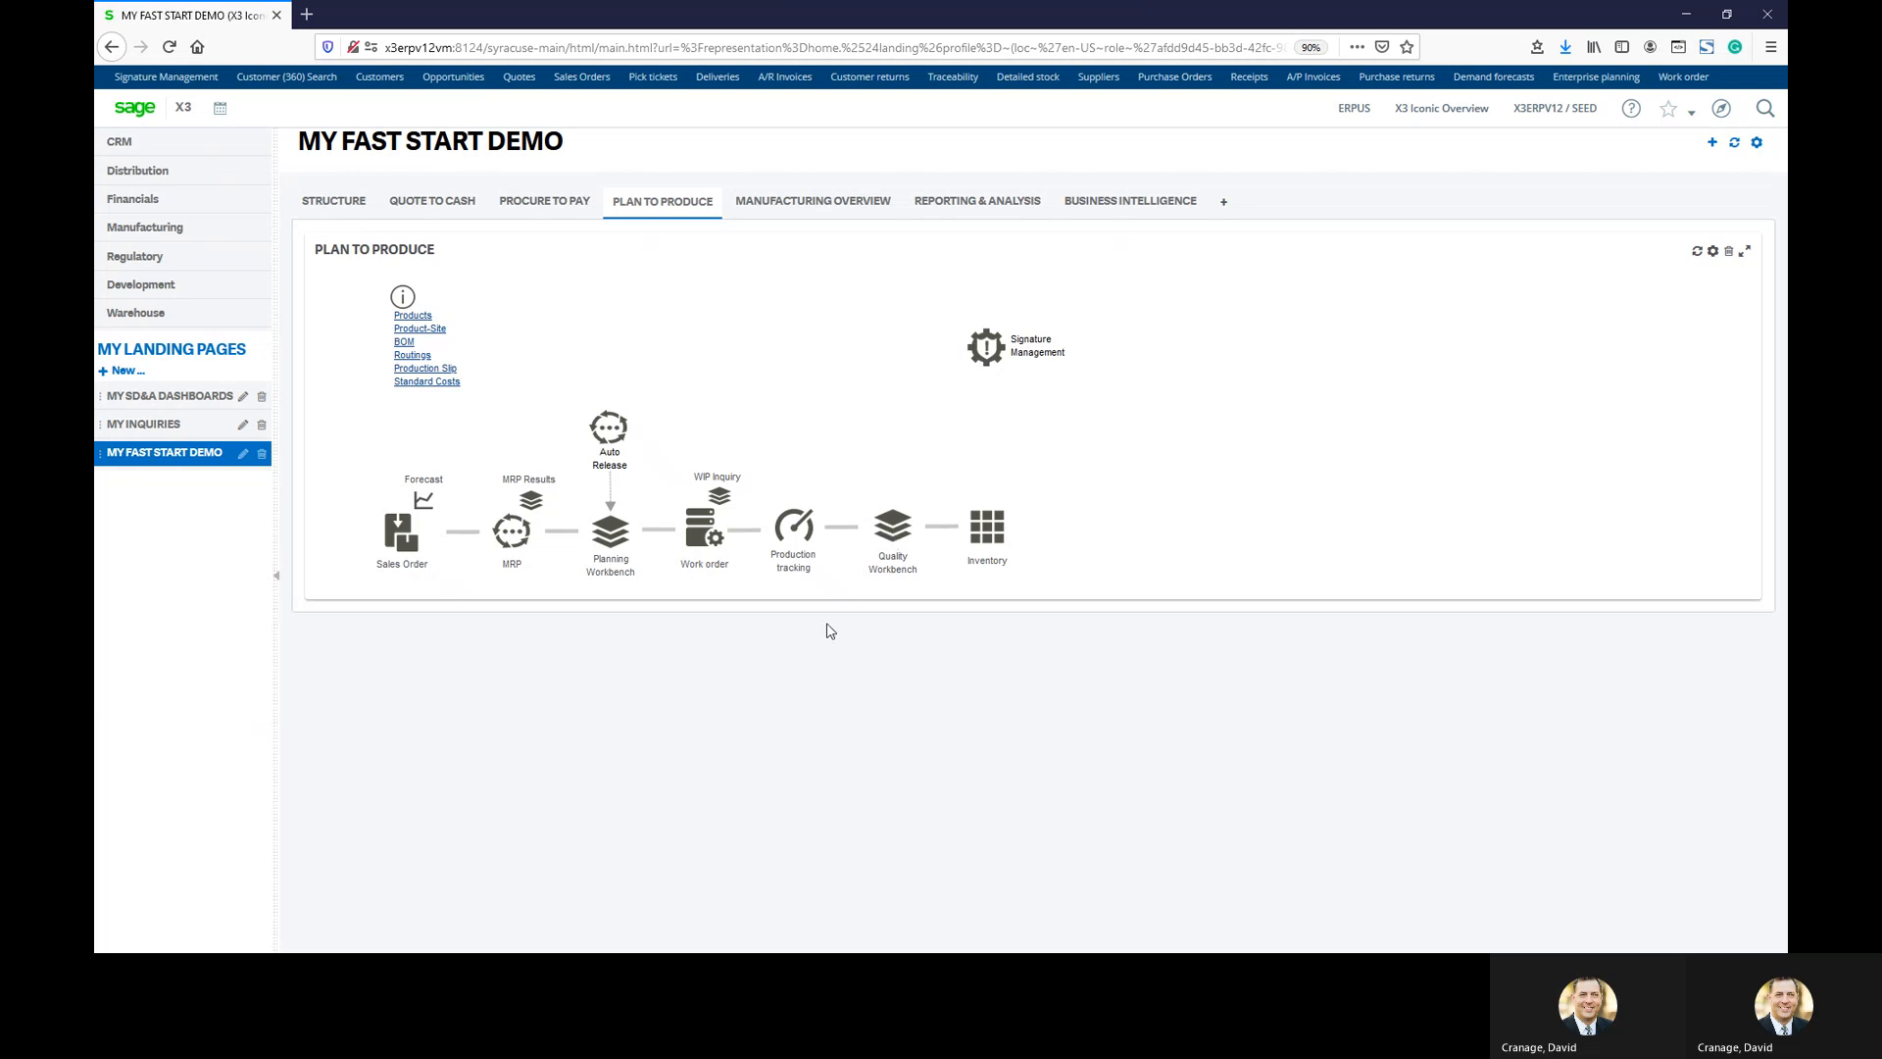
pyautogui.click(701, 551)
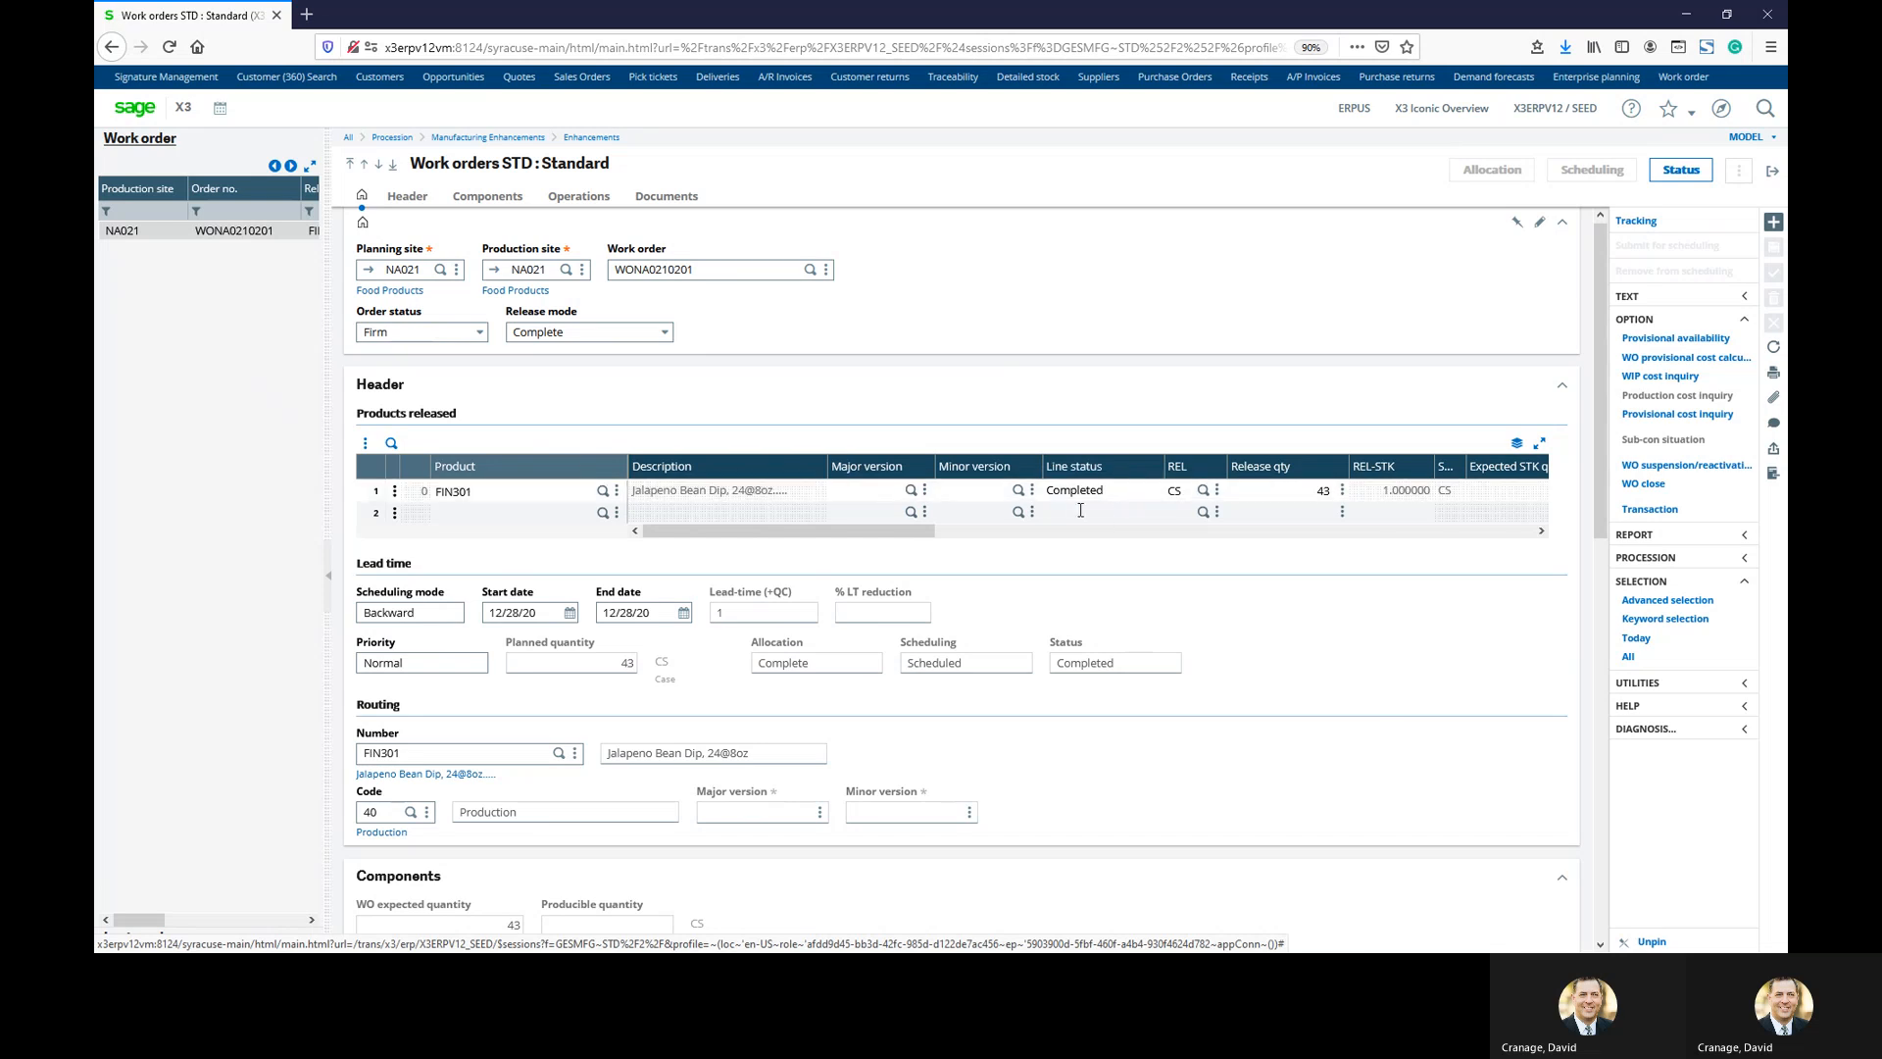
pyautogui.moveTo(869, 530); pyautogui.dragTo(932, 537)
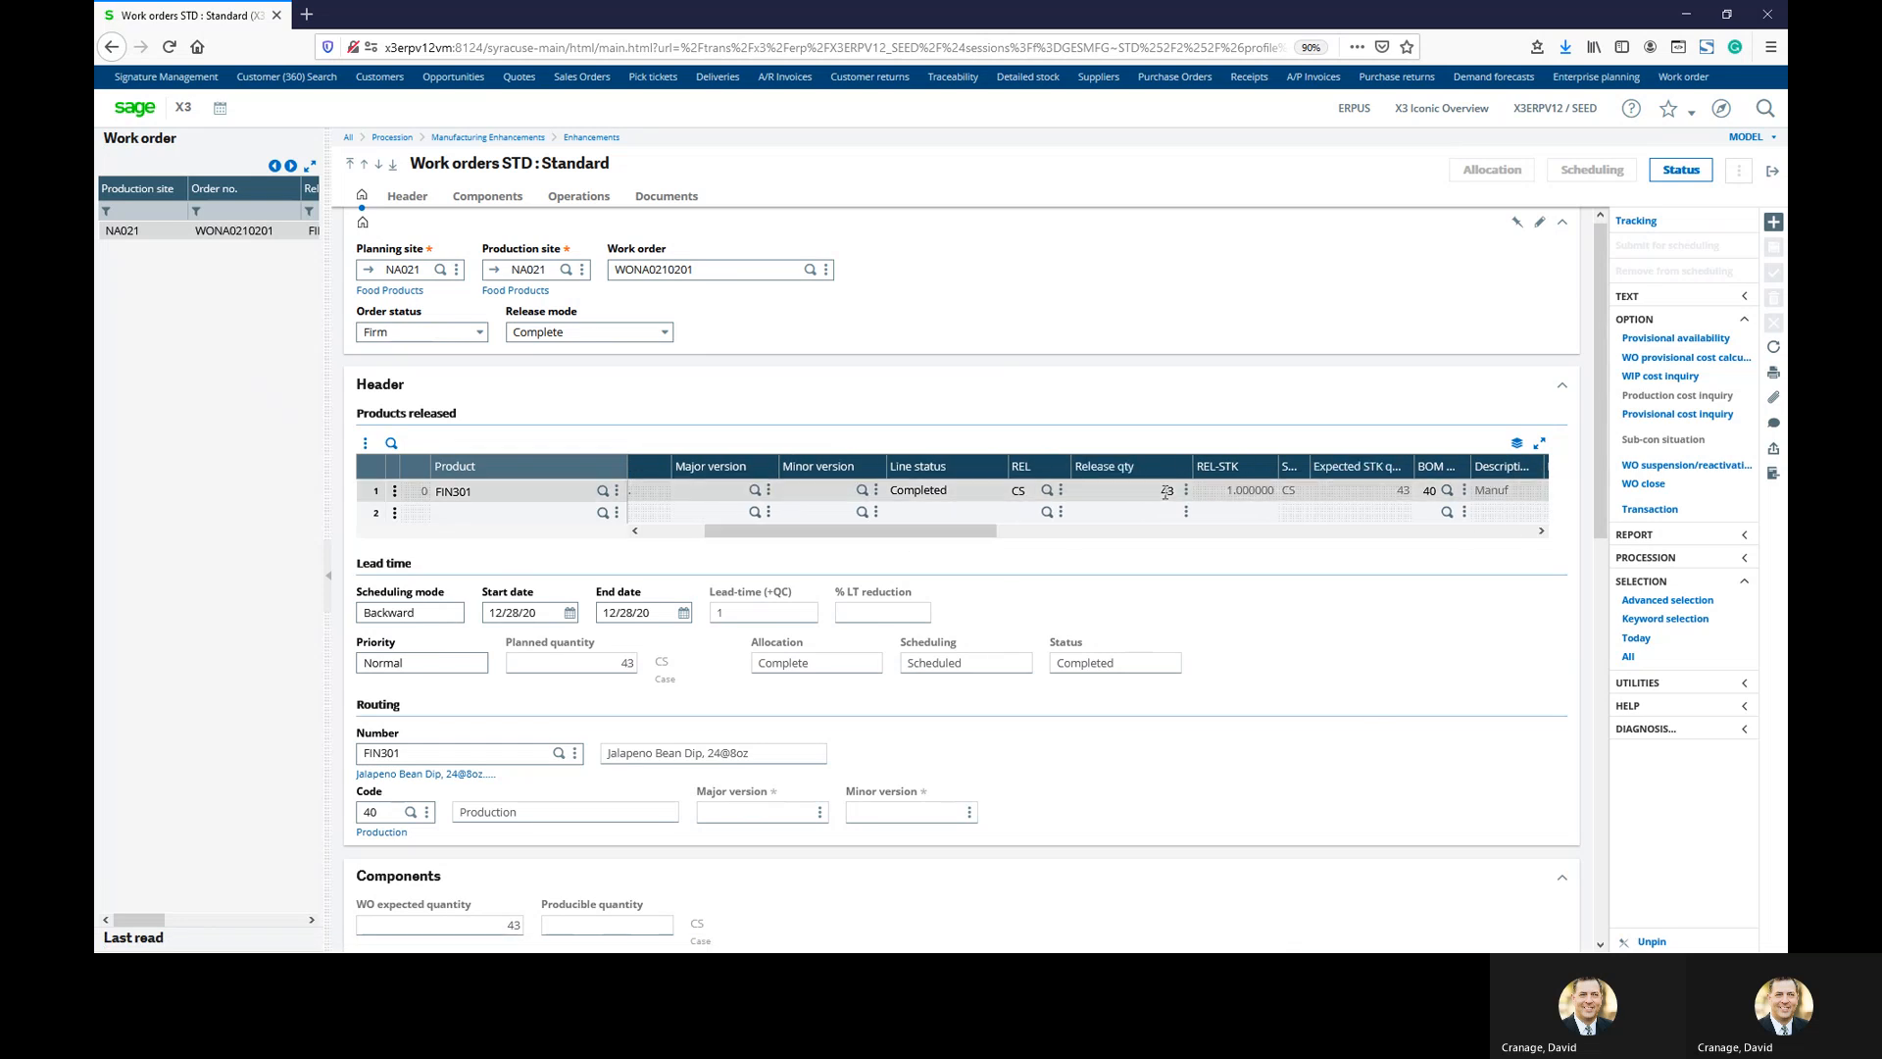
pyautogui.scroll(-5, 1042, 549)
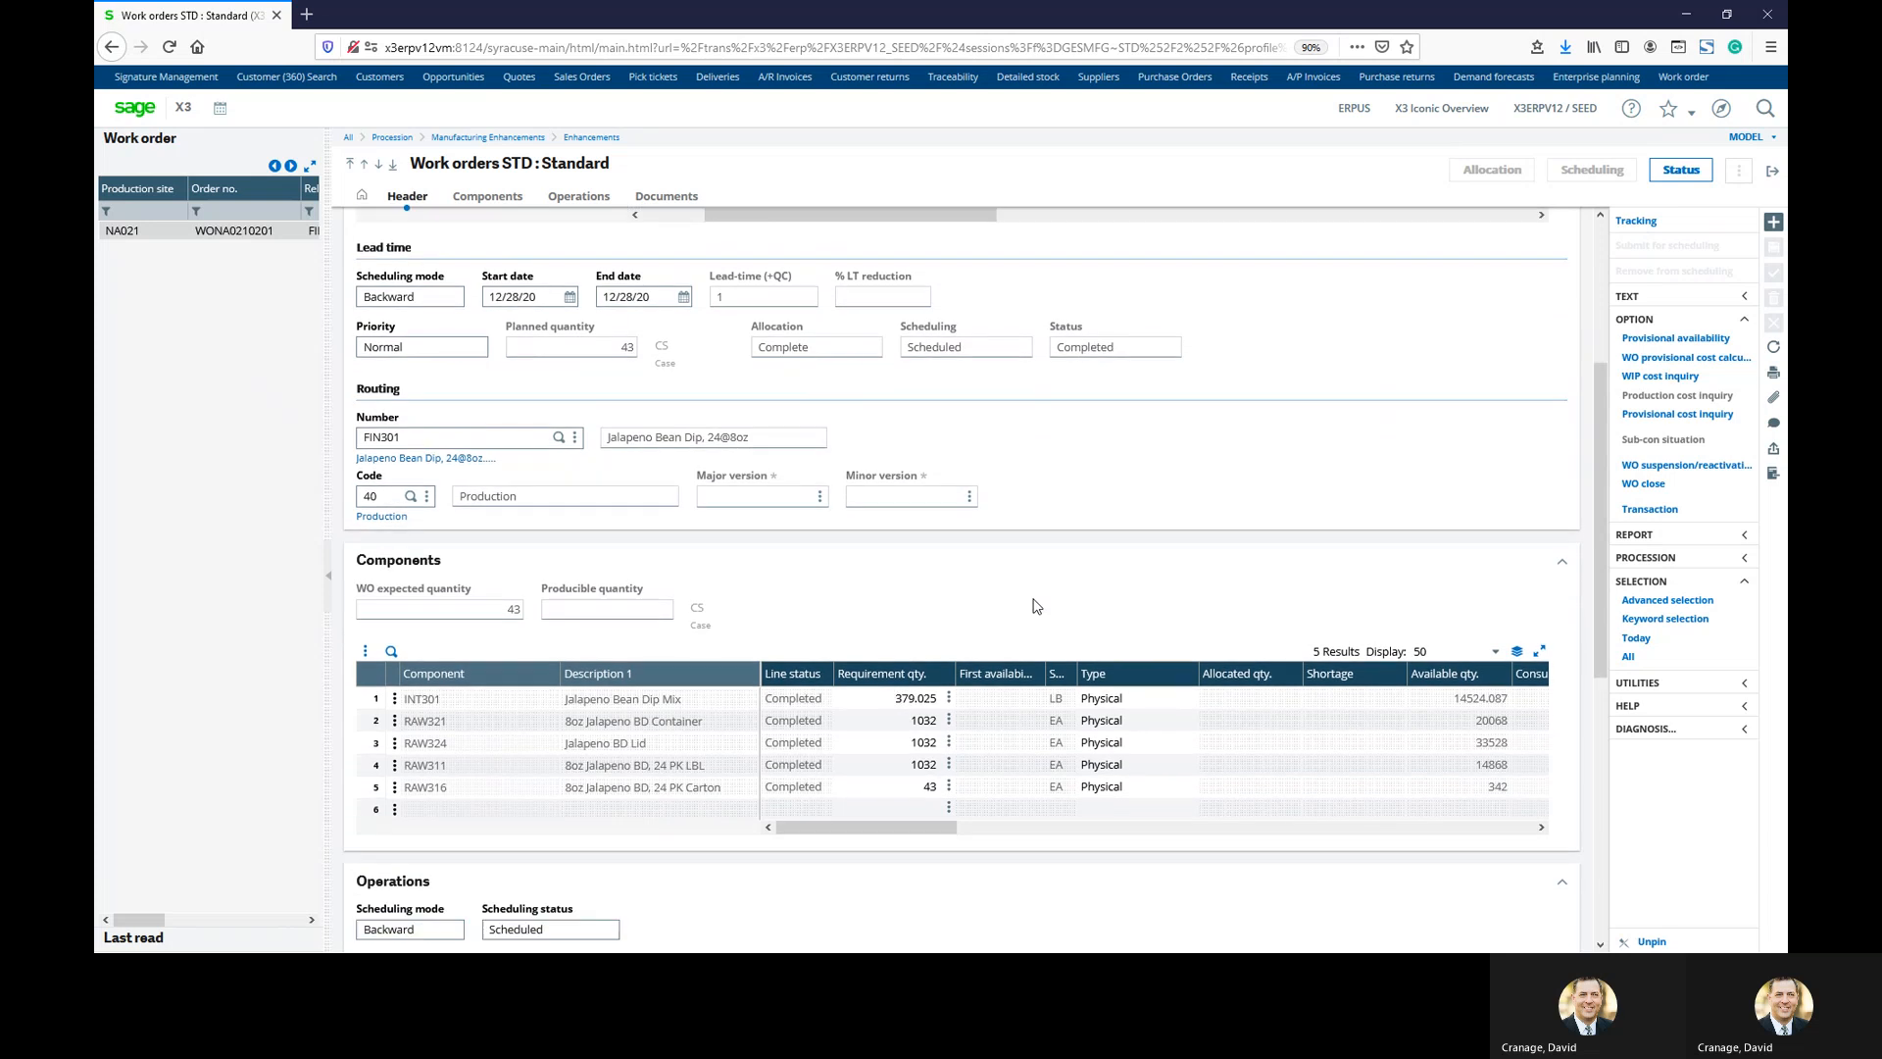
pyautogui.scroll(-2, 1037, 605)
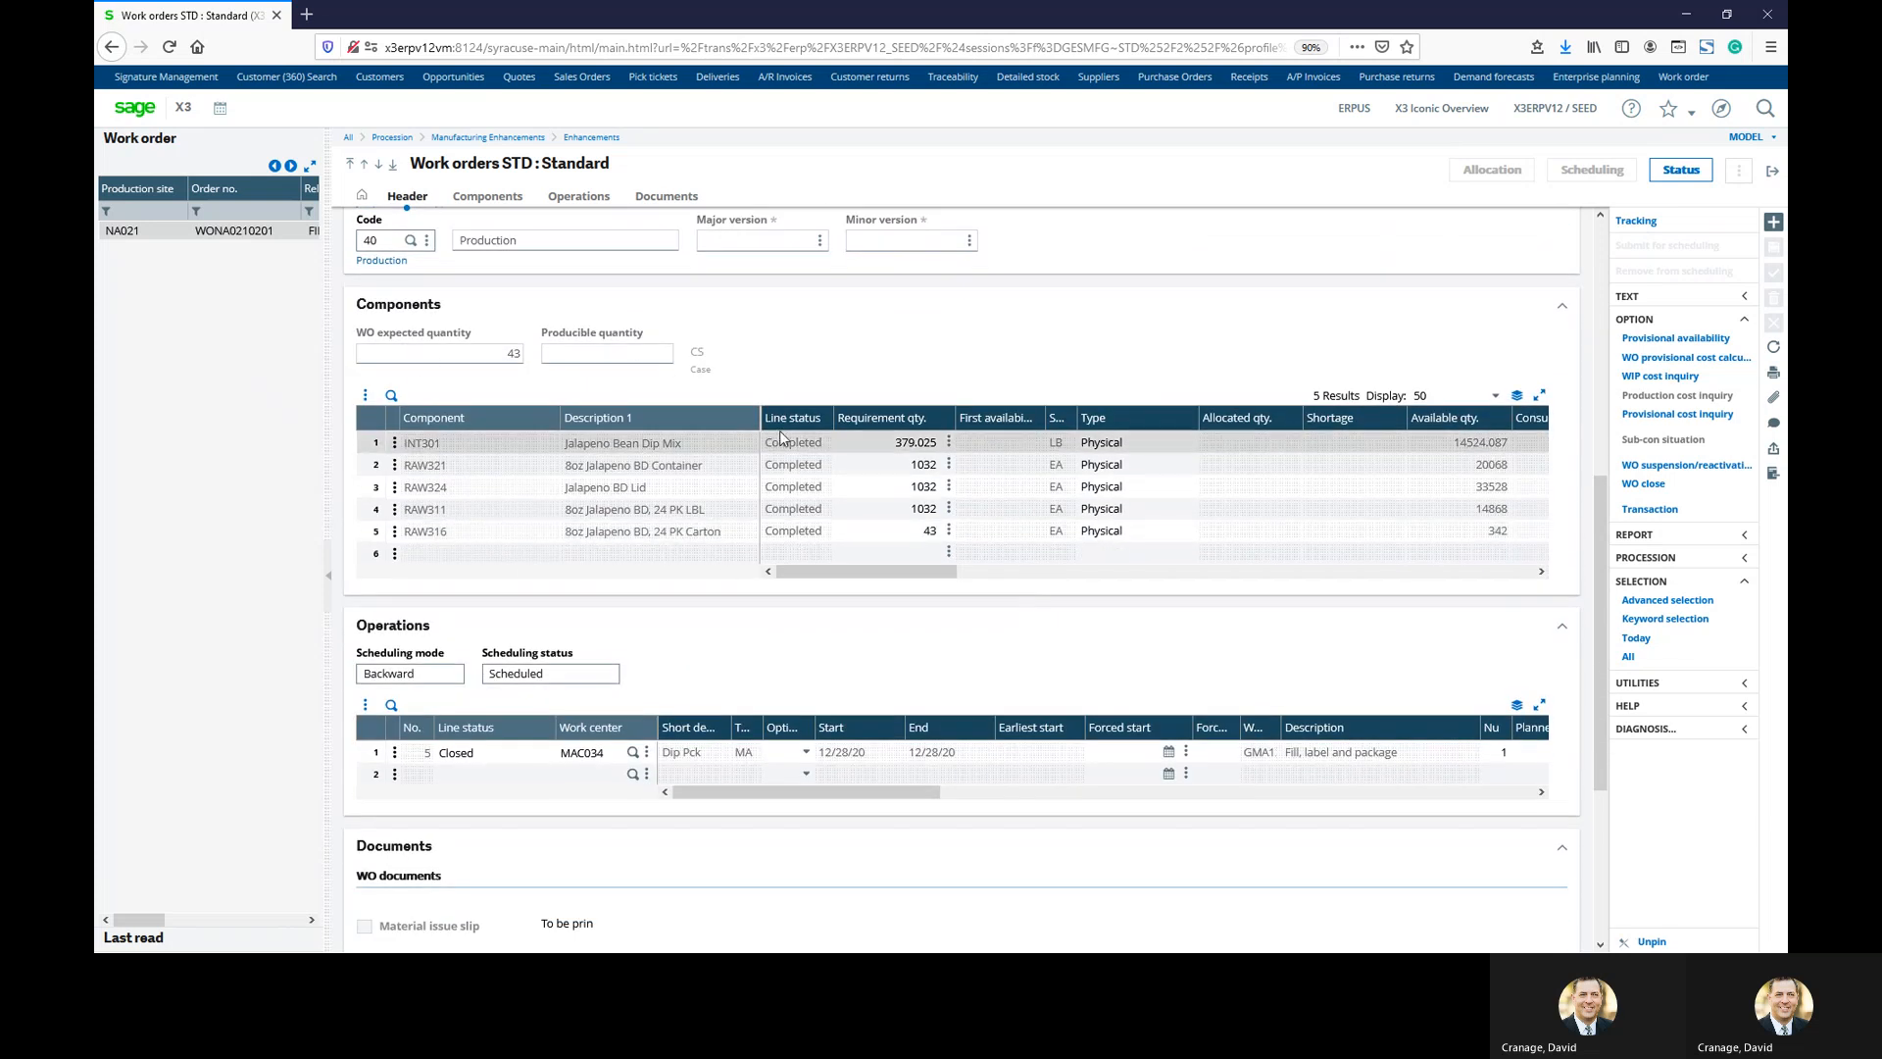
pyautogui.moveTo(823, 579); pyautogui.dragTo(959, 582)
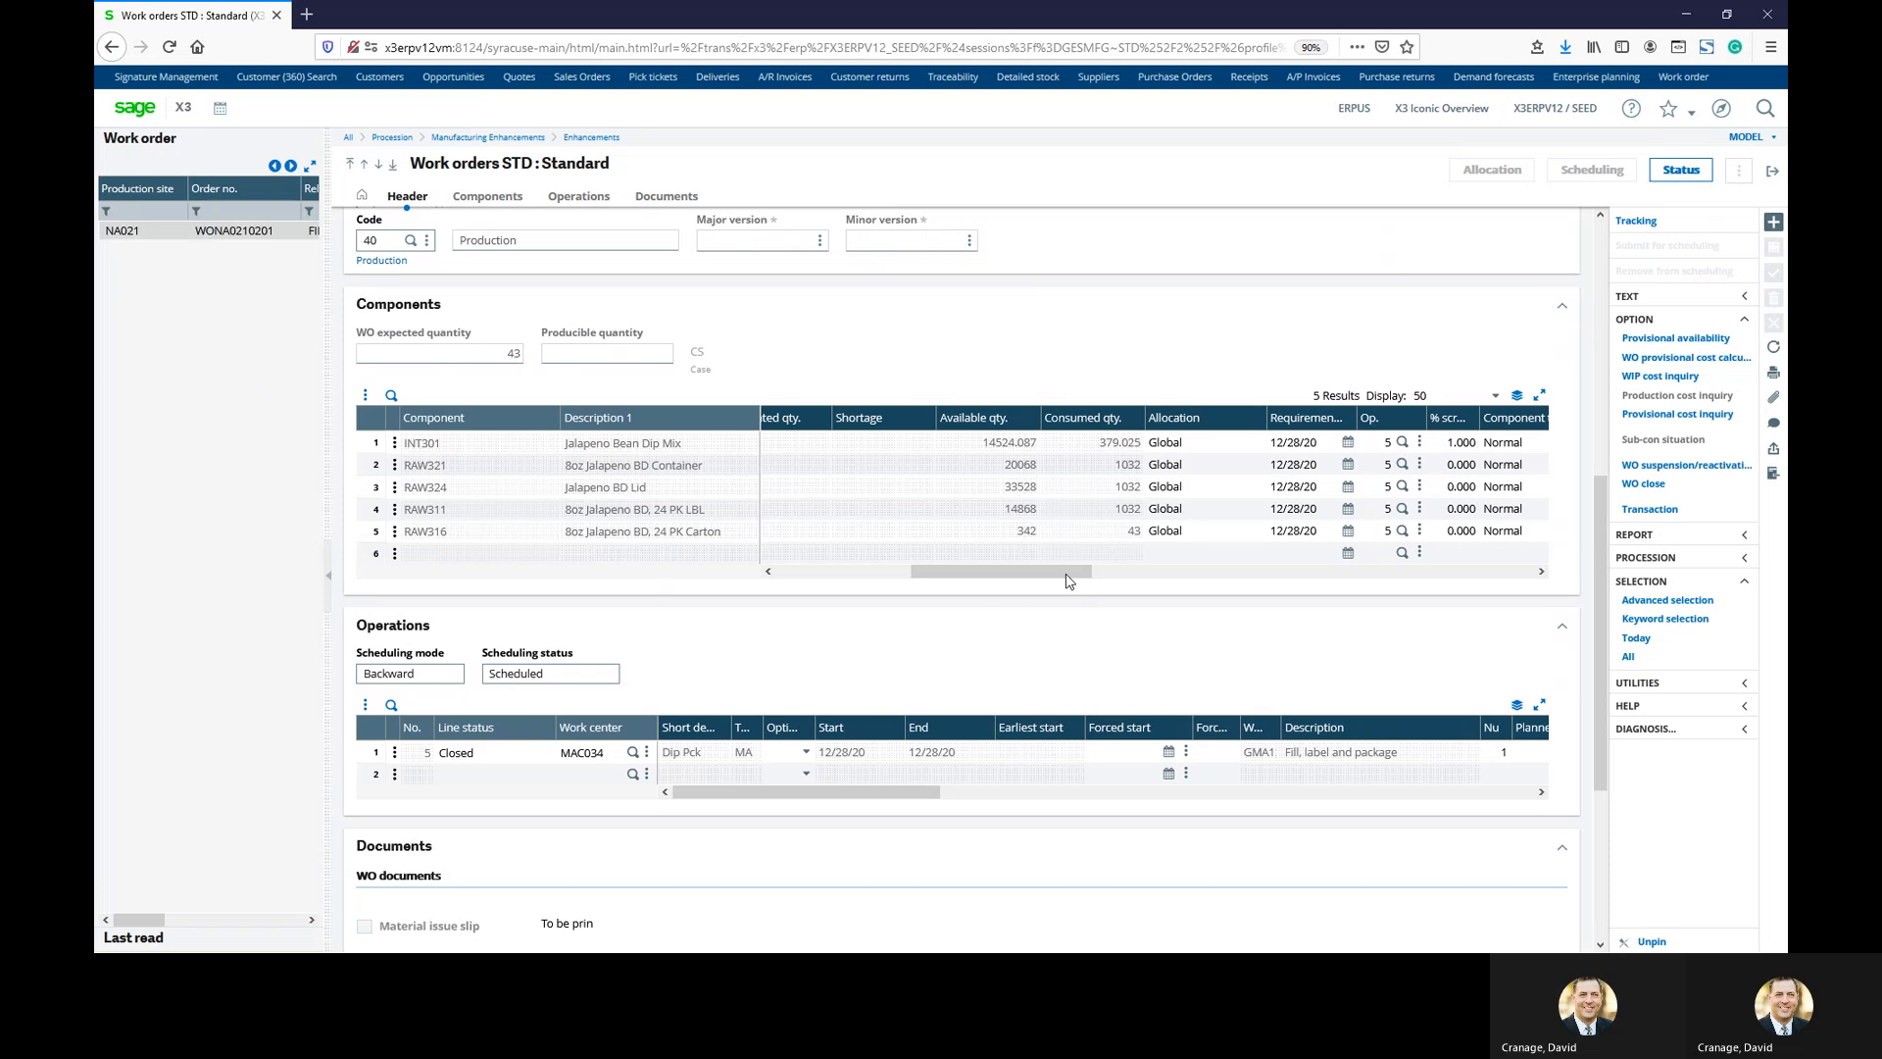
pyautogui.moveTo(1068, 581); pyautogui.dragTo(924, 584)
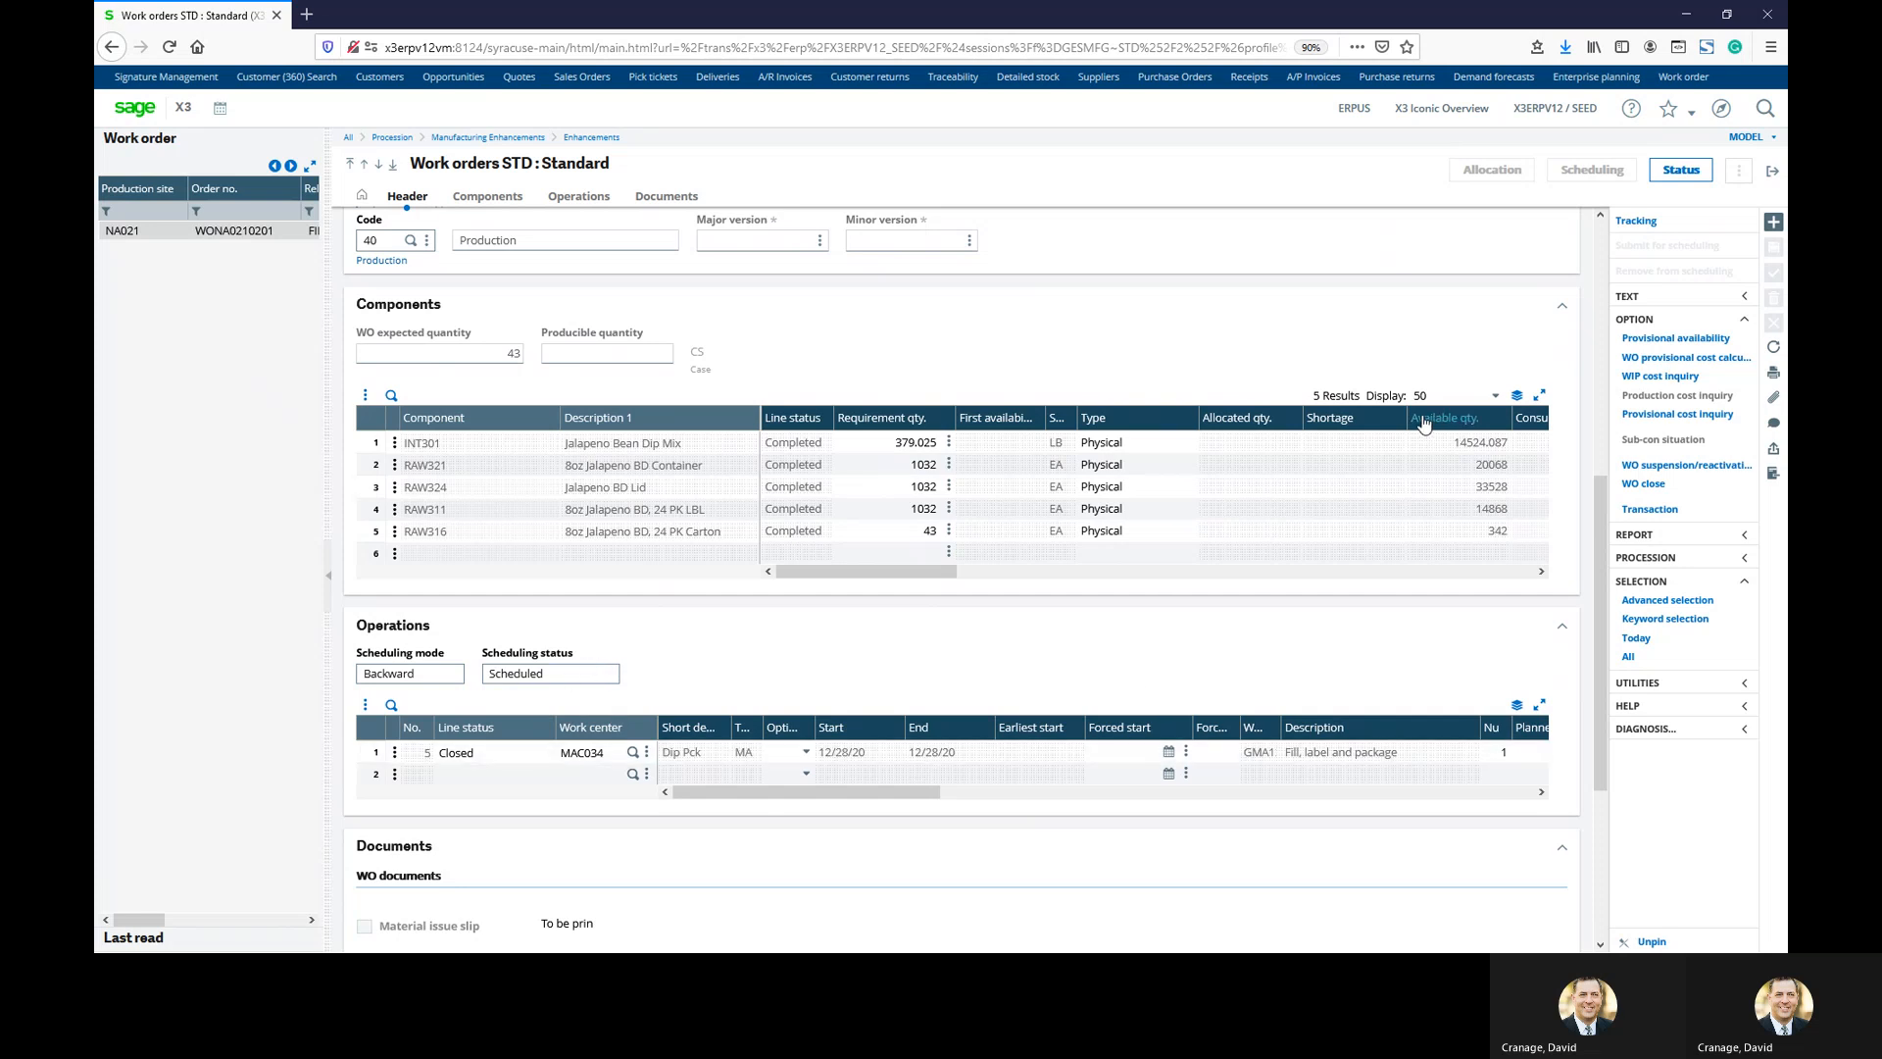
# Review the WO status charts: planned 43 versus completed 43, components consumed, operation 5 Closed
pyautogui.click(1669, 172)
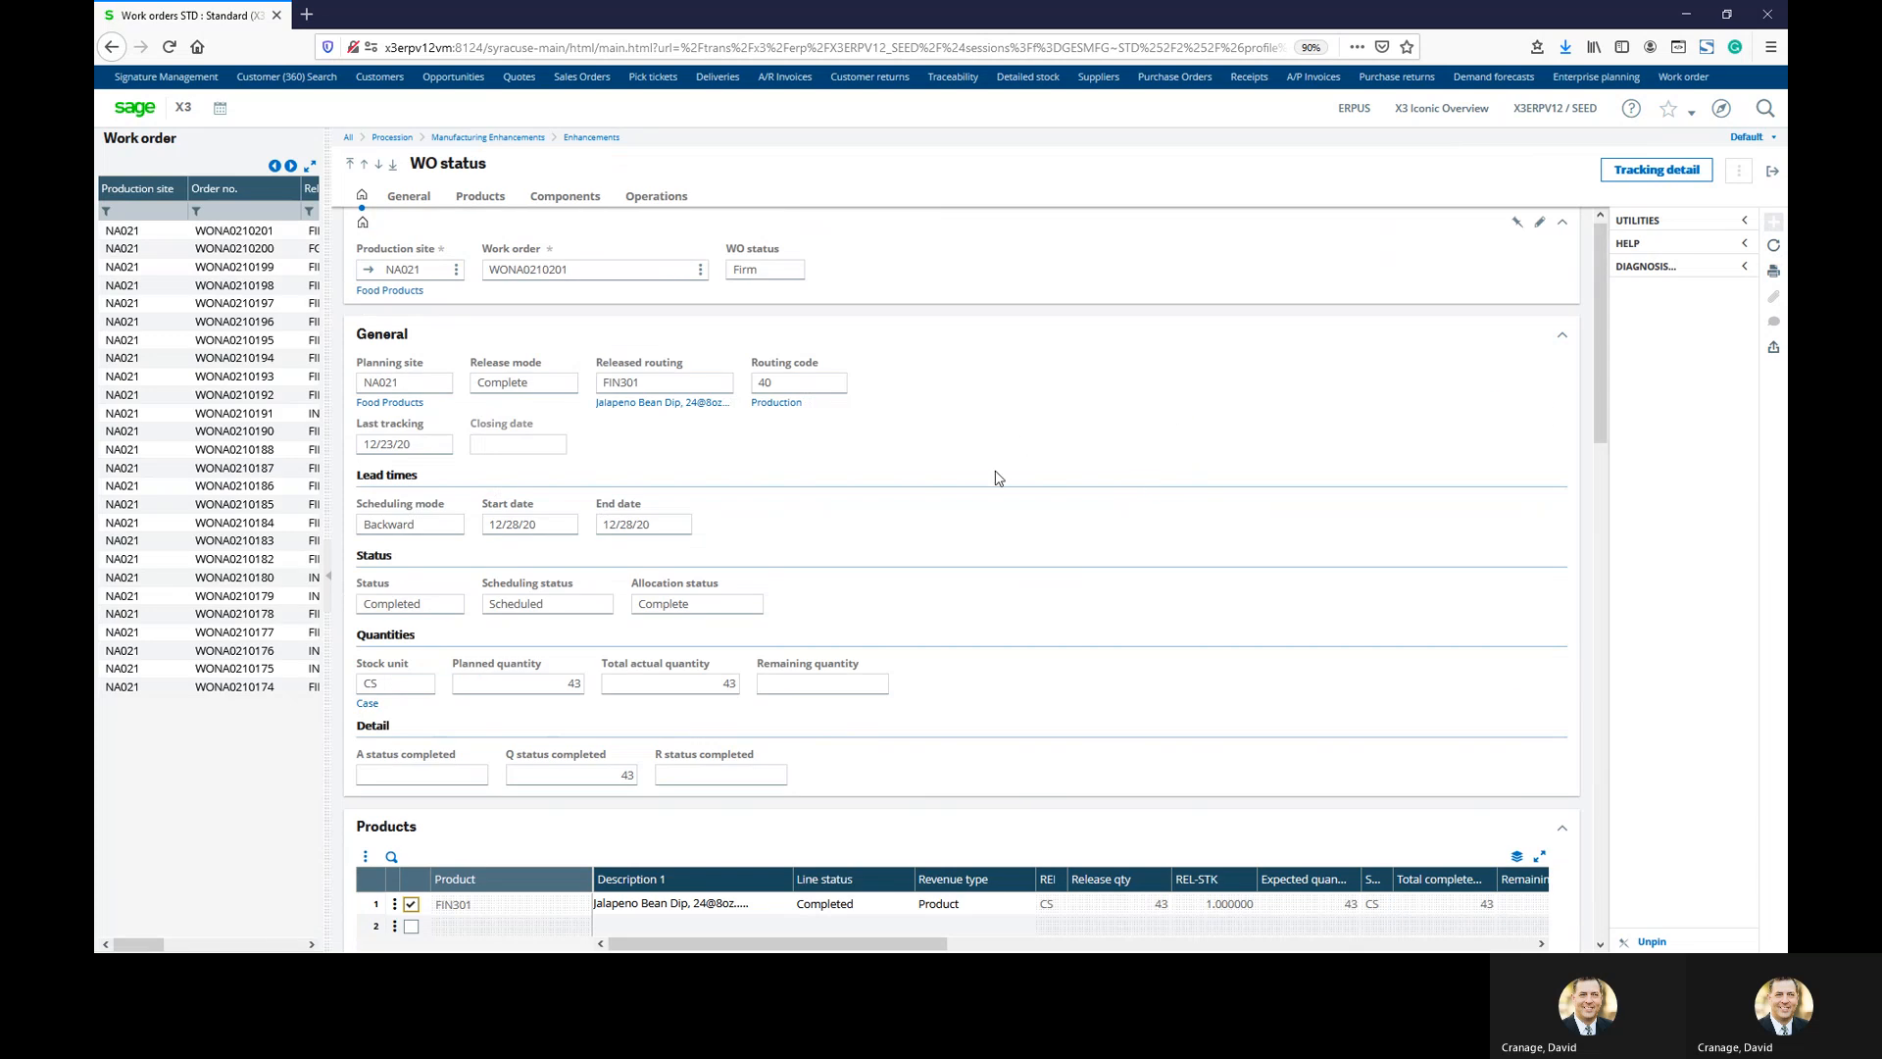
pyautogui.scroll(-1, 792, 460)
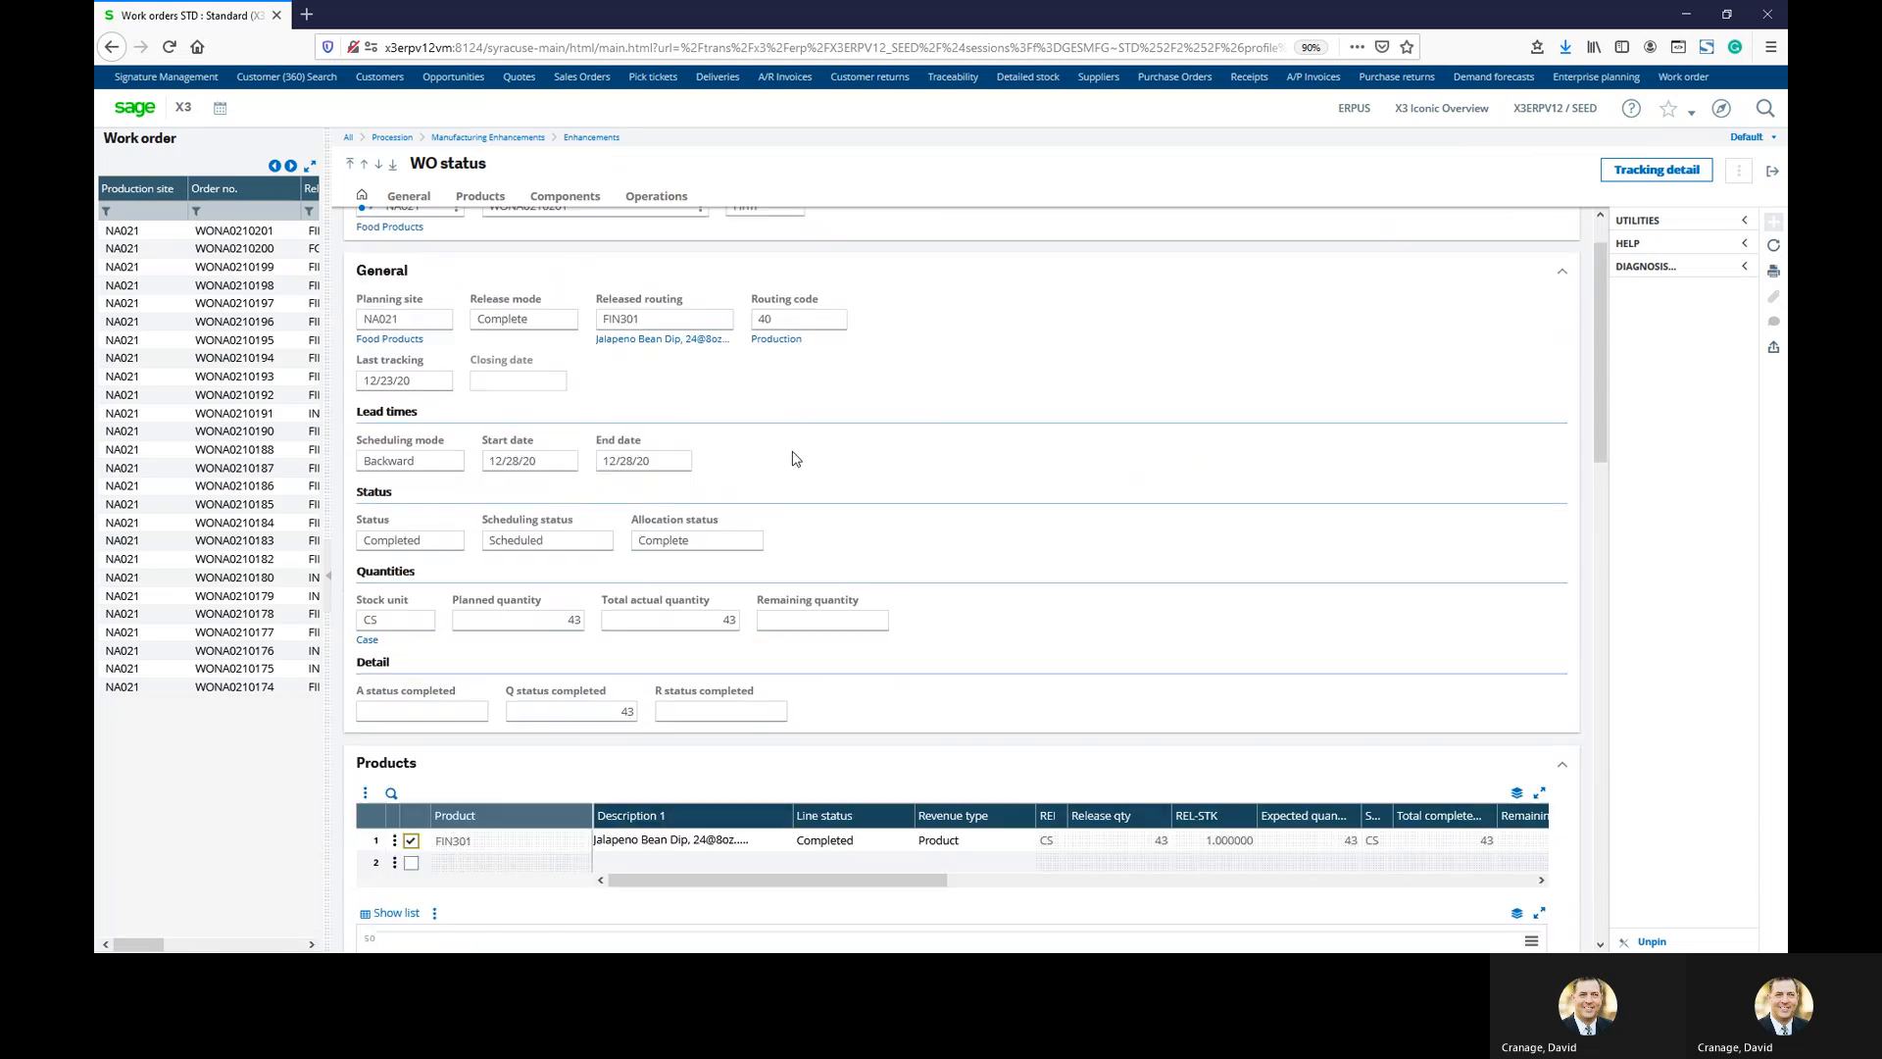
pyautogui.scroll(-2, 789, 461)
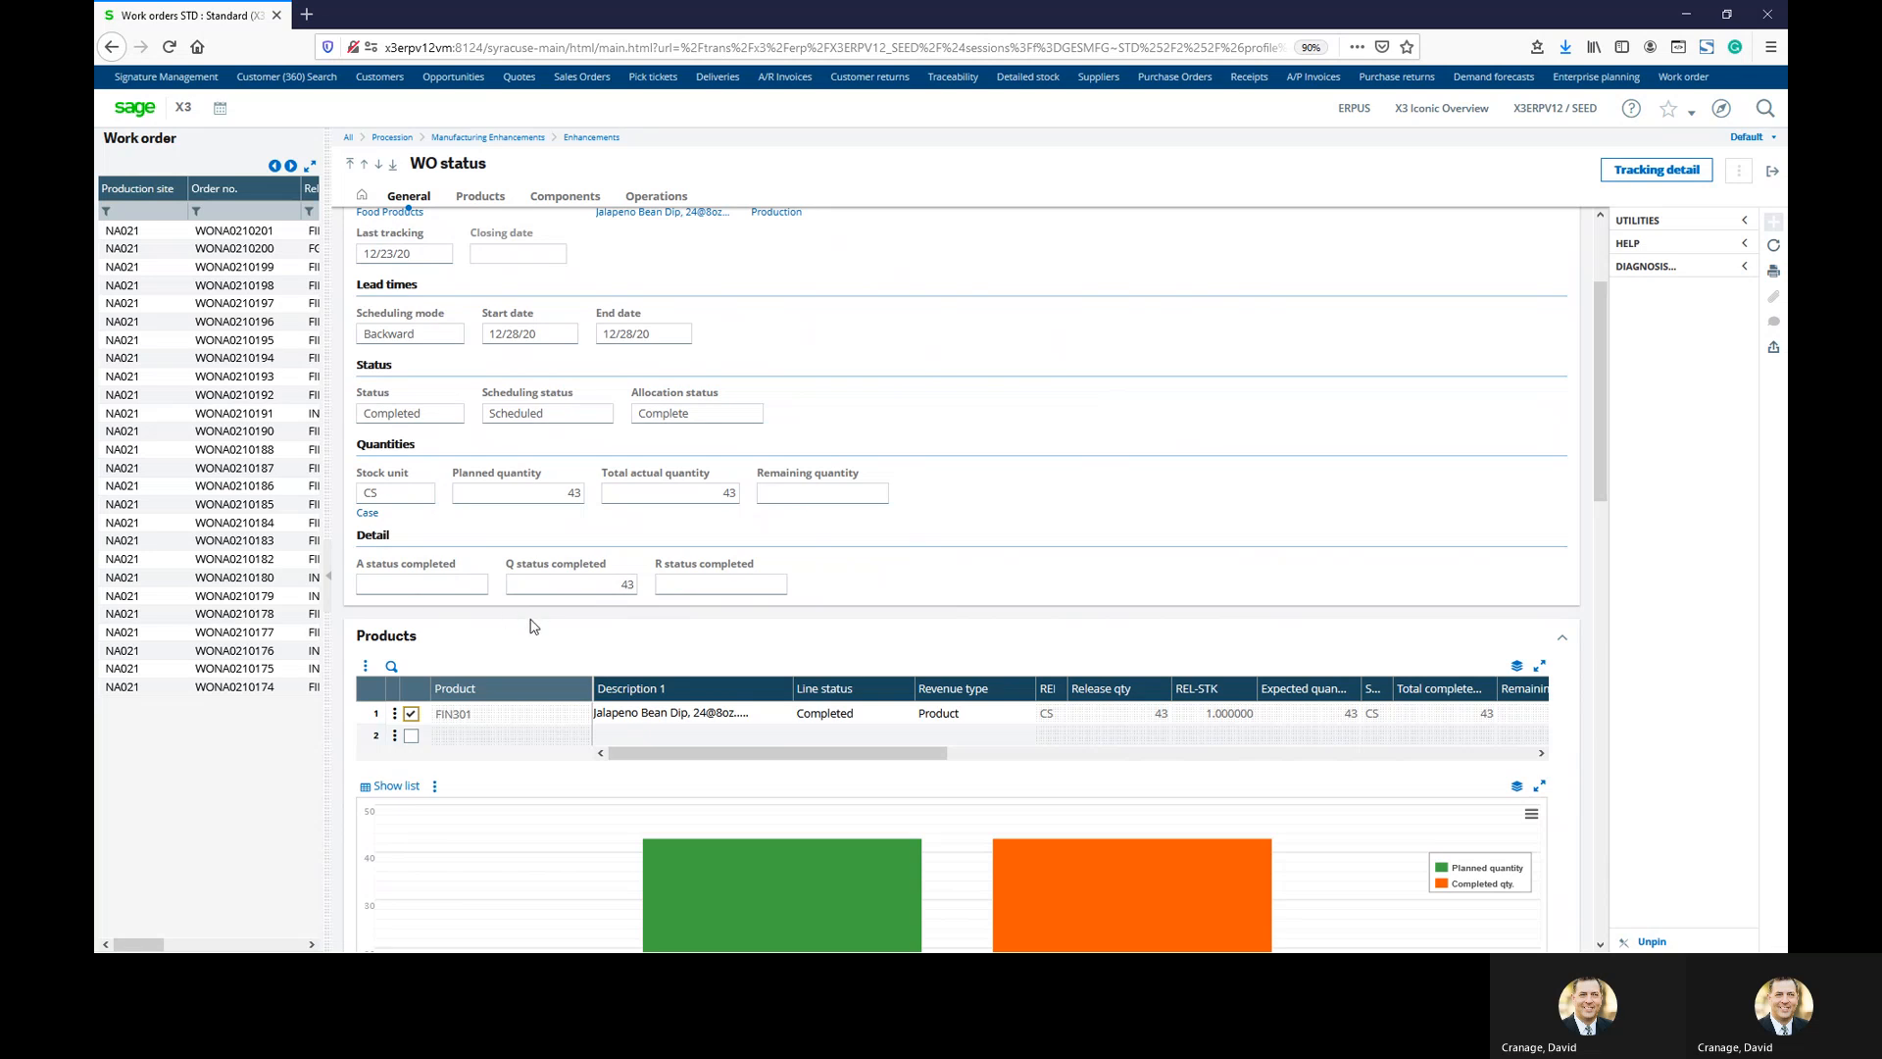
pyautogui.scroll(-3, 738, 704)
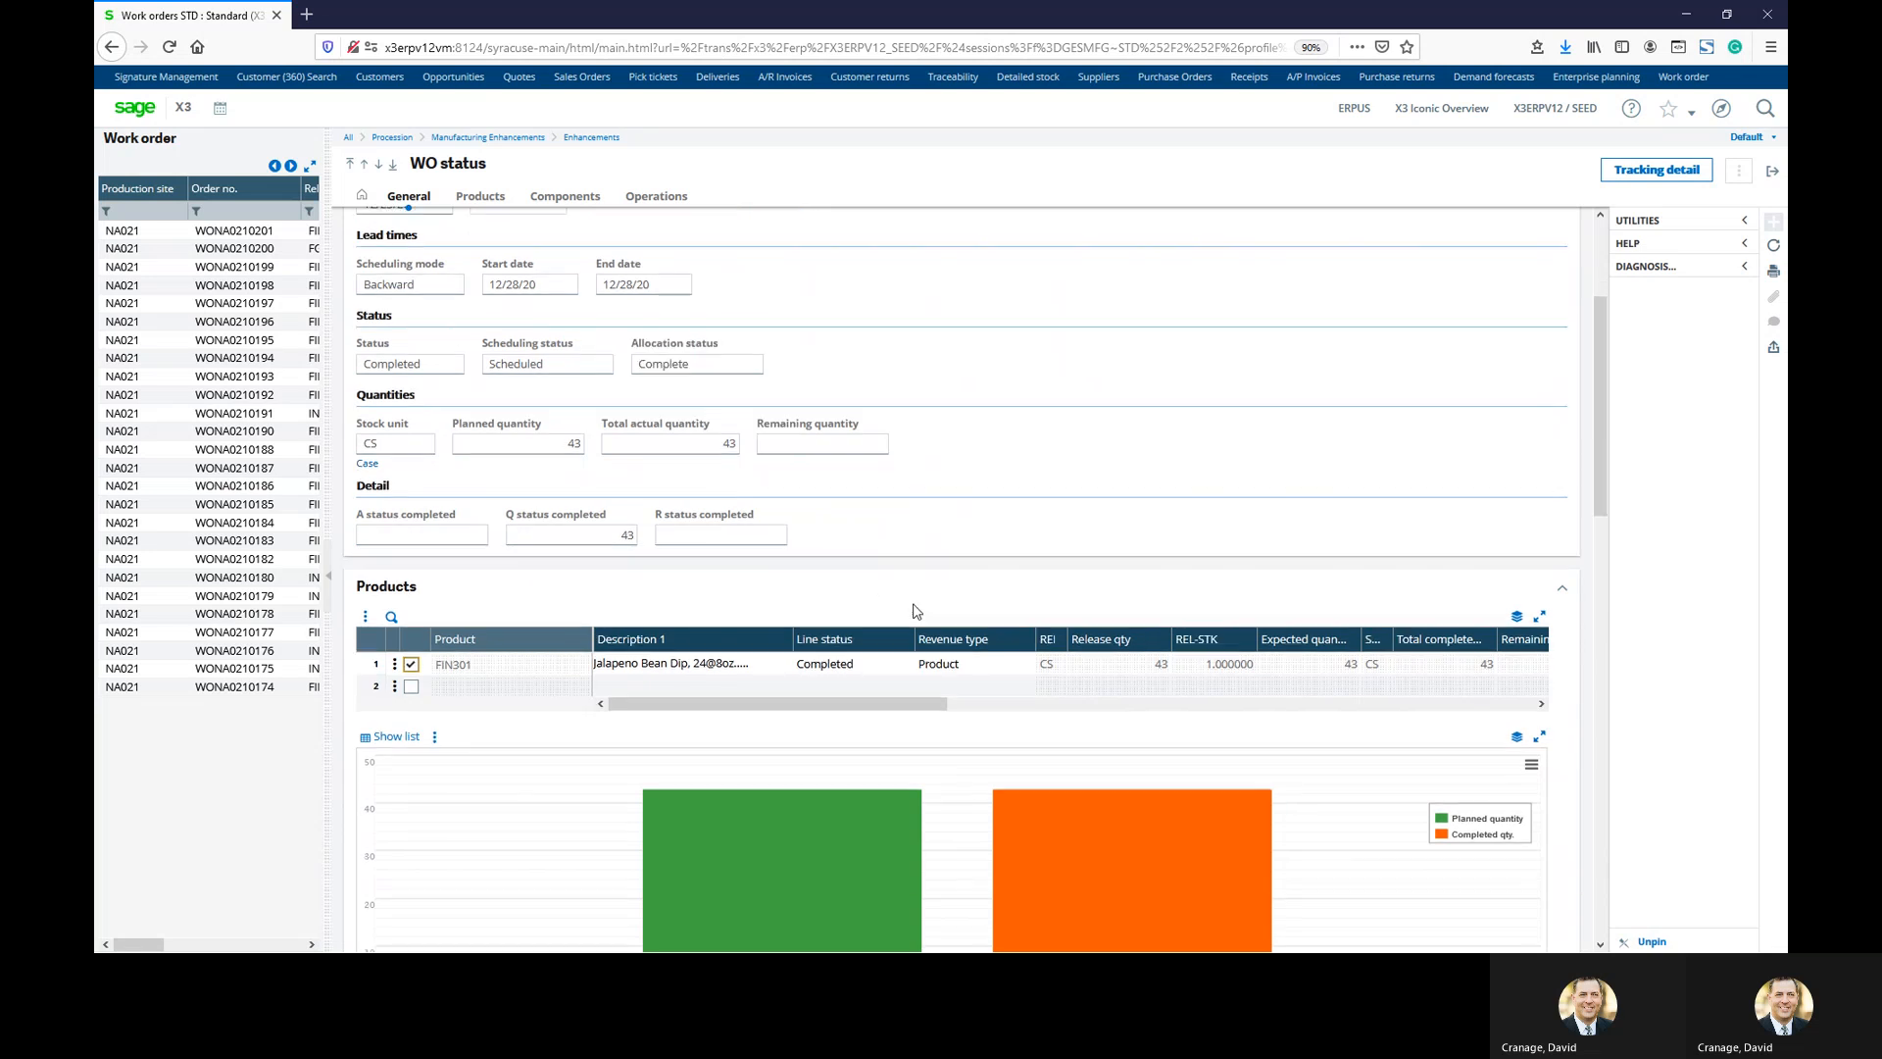
pyautogui.scroll(-1, 665, 602)
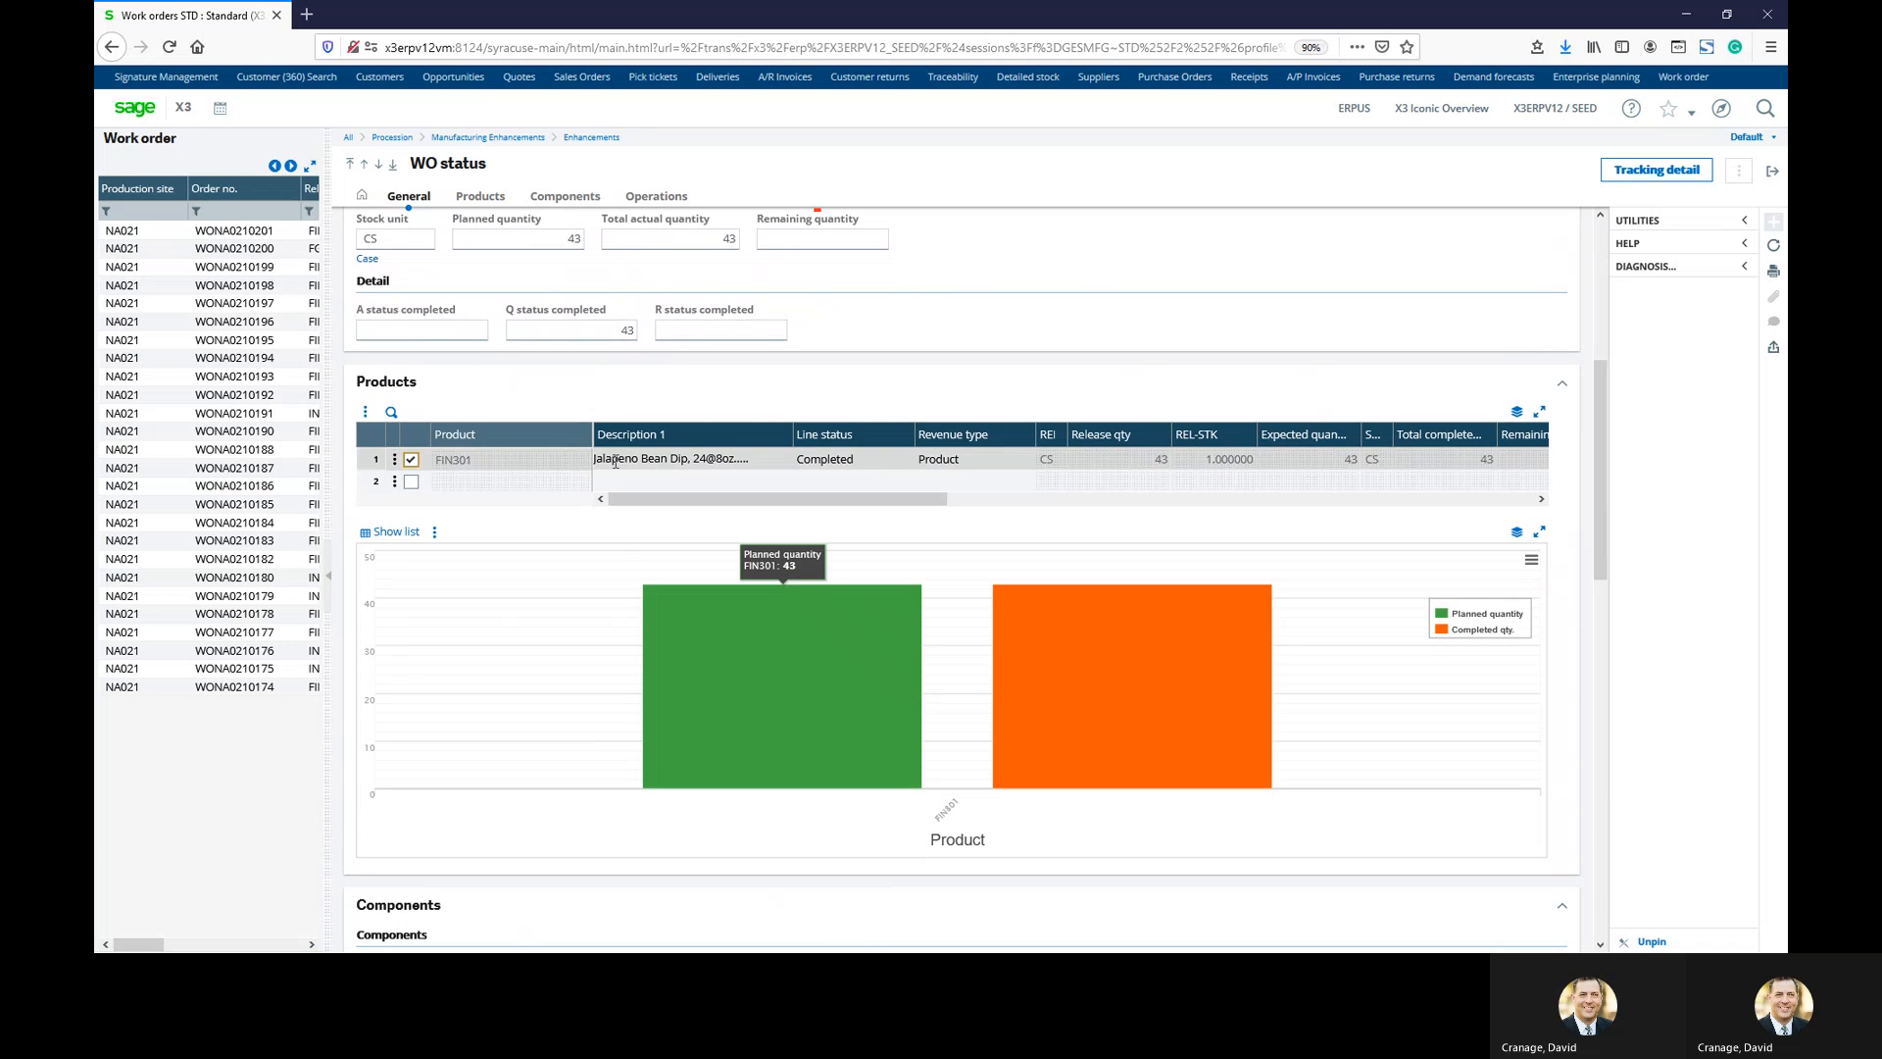
pyautogui.scroll(-2, 676, 470)
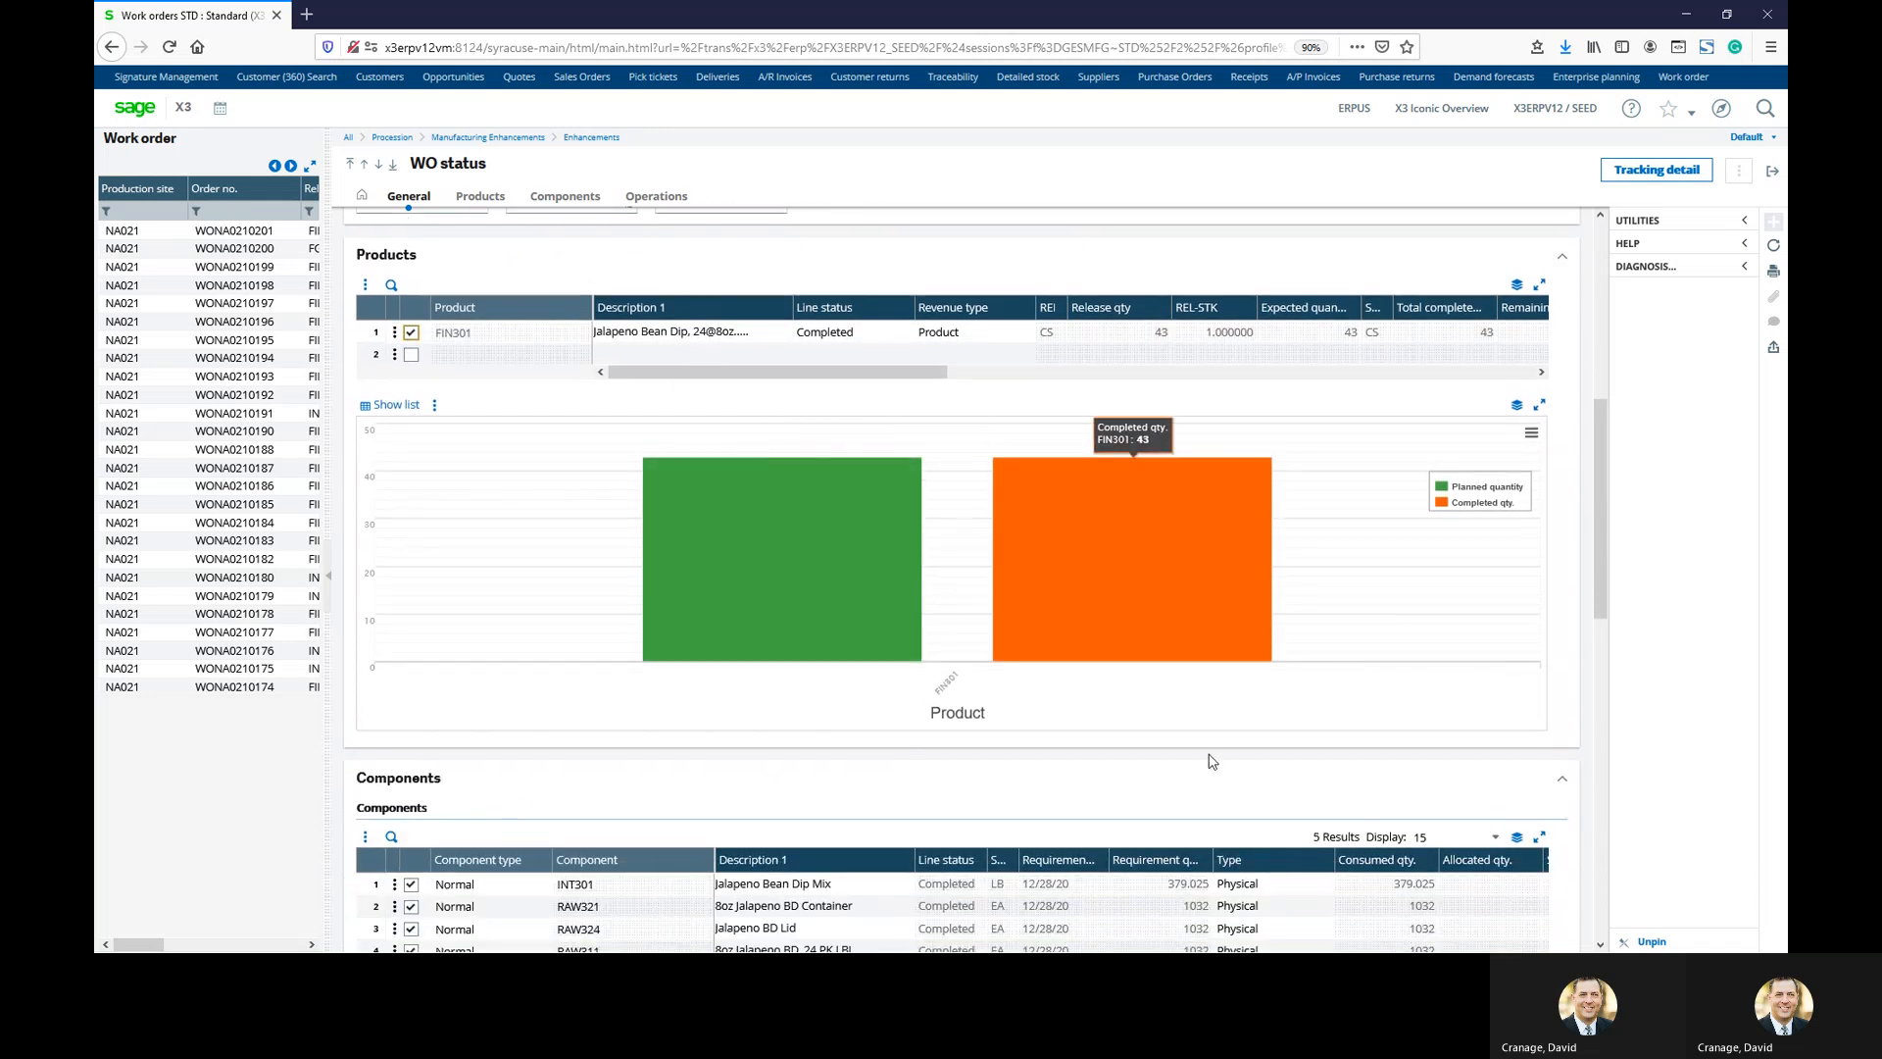
pyautogui.scroll(-2, 1108, 725)
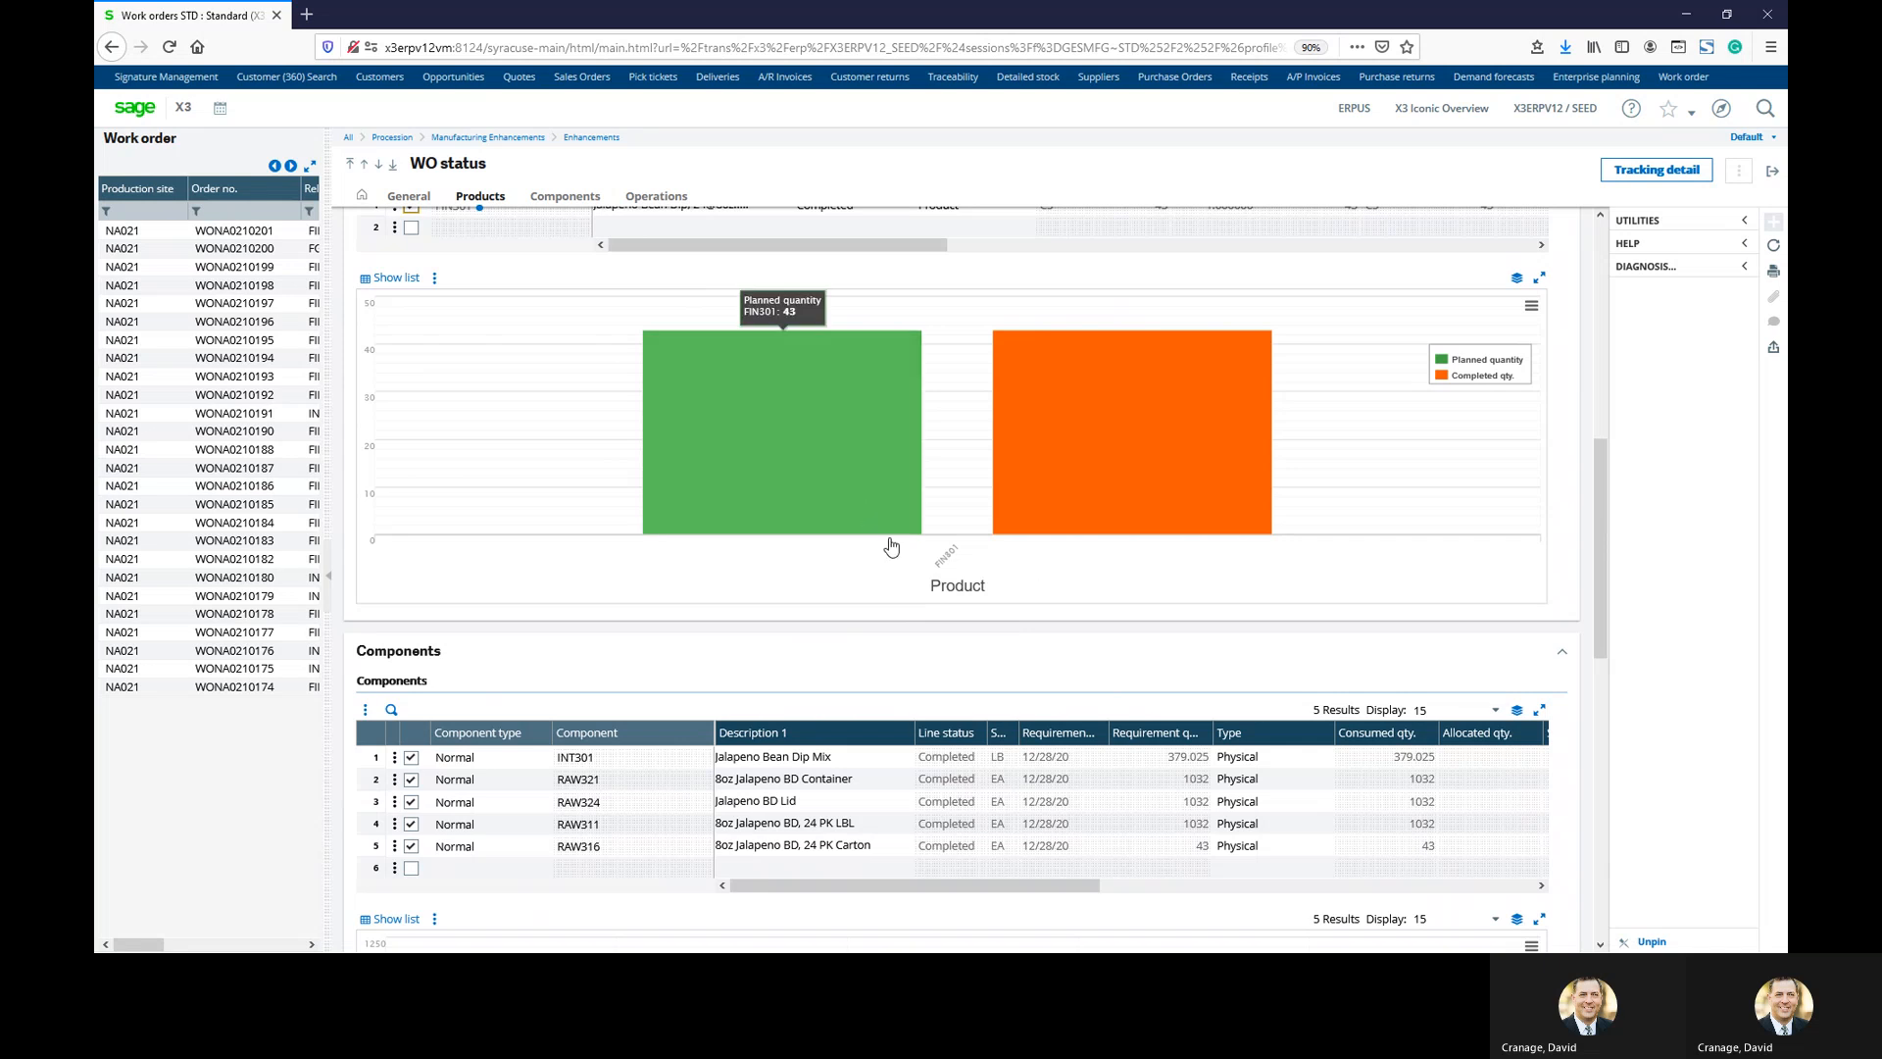
pyautogui.scroll(-2, 1173, 608)
pyautogui.scroll(-4, 1174, 669)
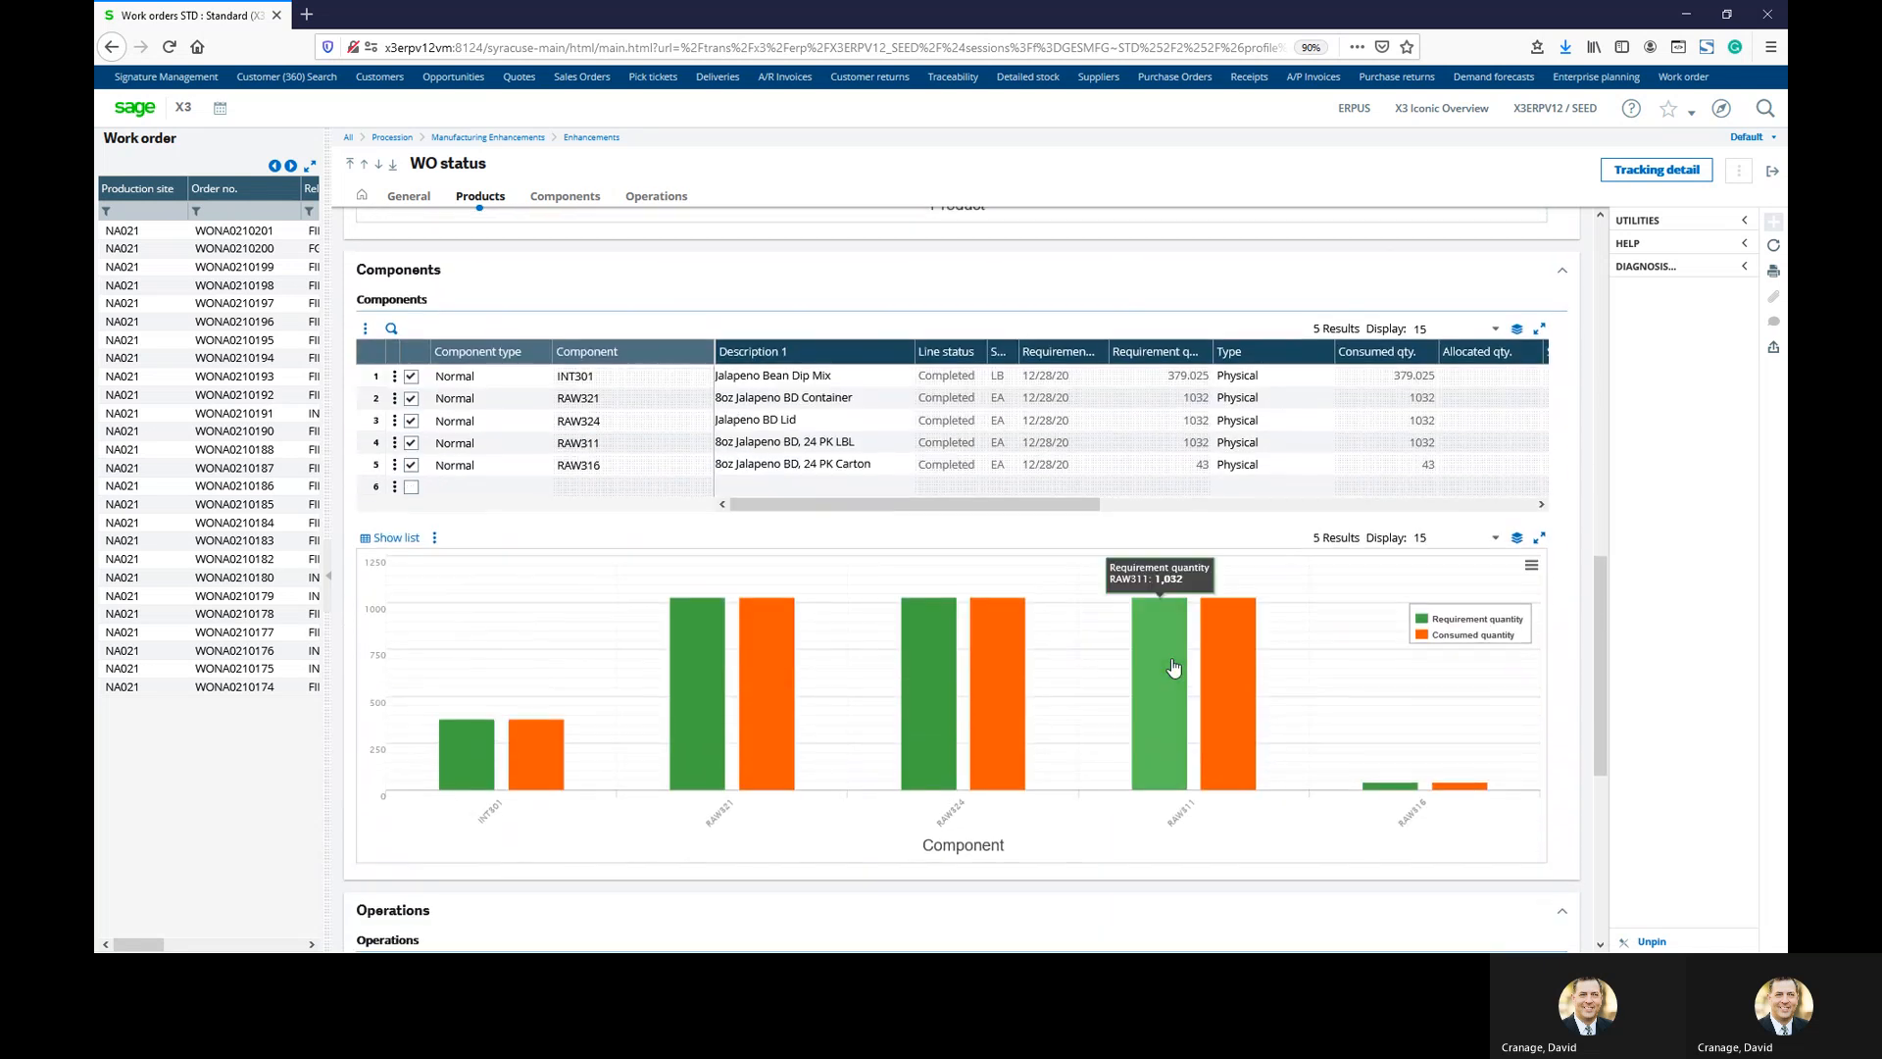
pyautogui.scroll(-8, 1174, 668)
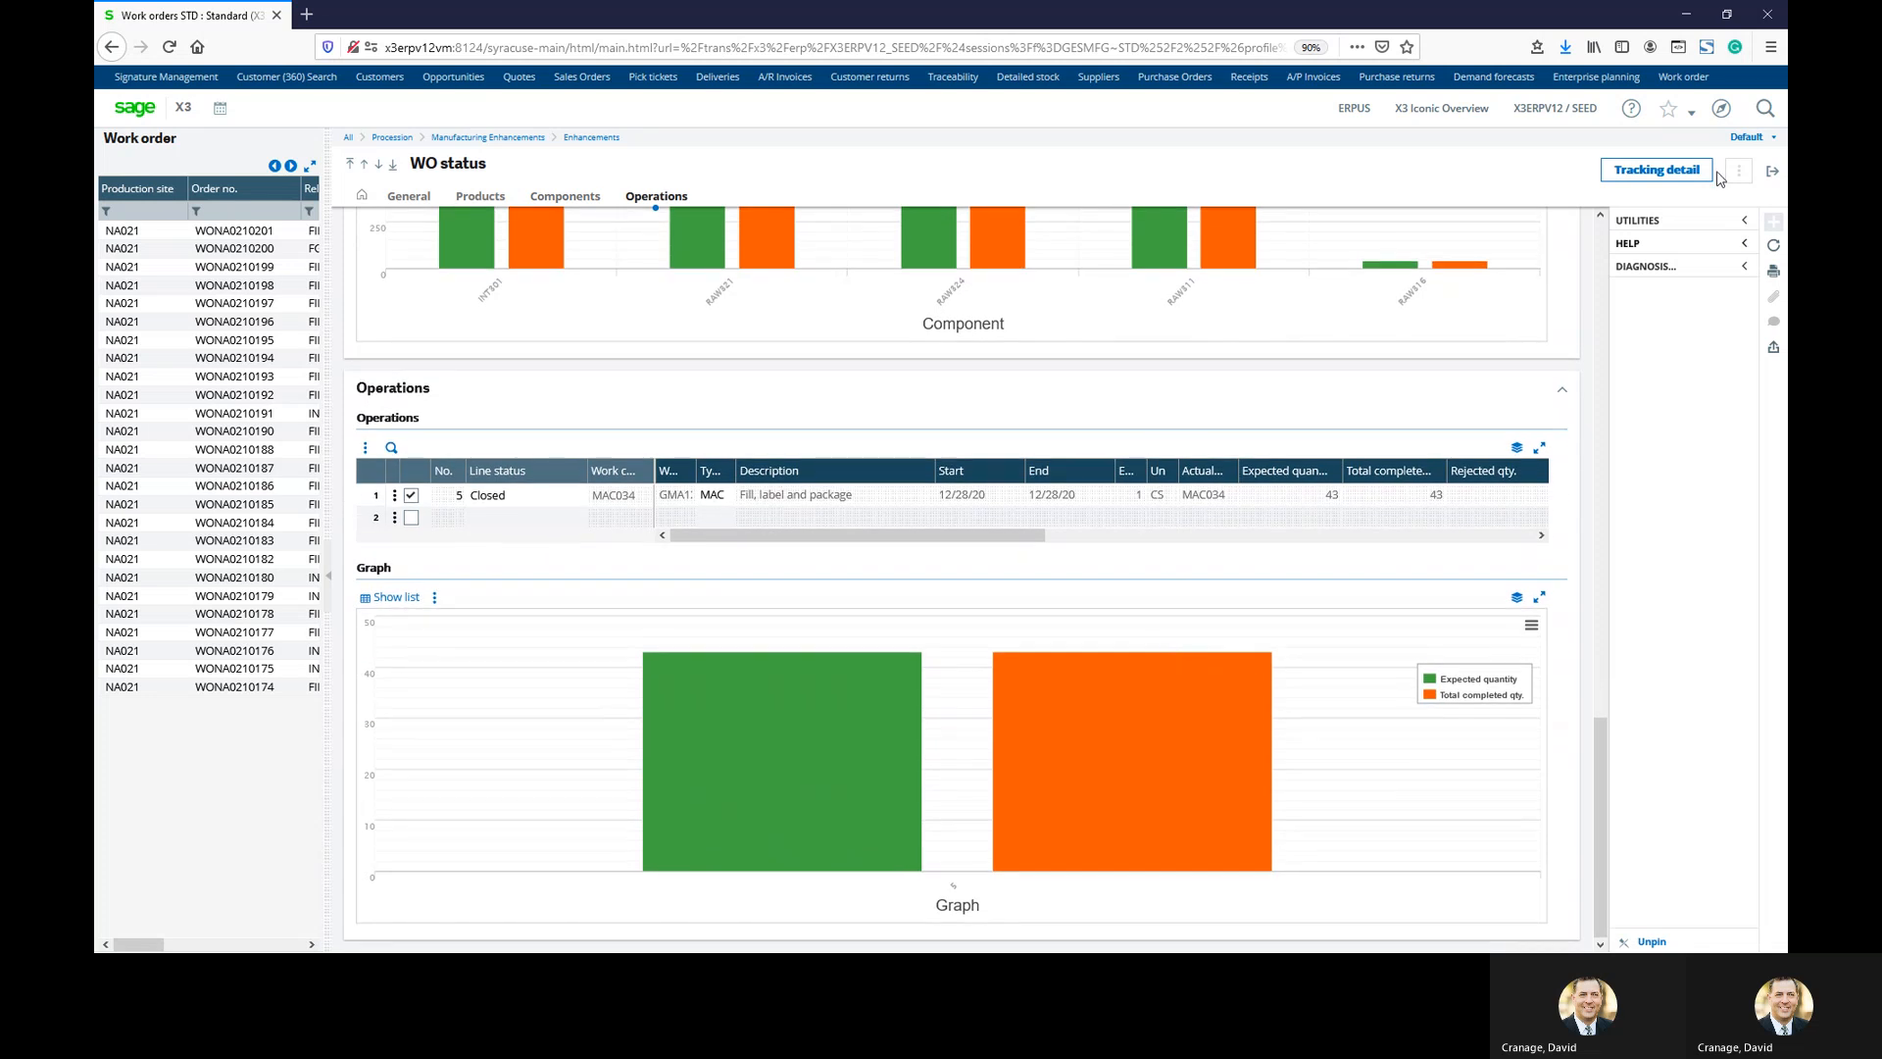
# Exit the tracking and status screens and launch WIP cost inquiry for WONA0210201
pyautogui.click(1667, 178)
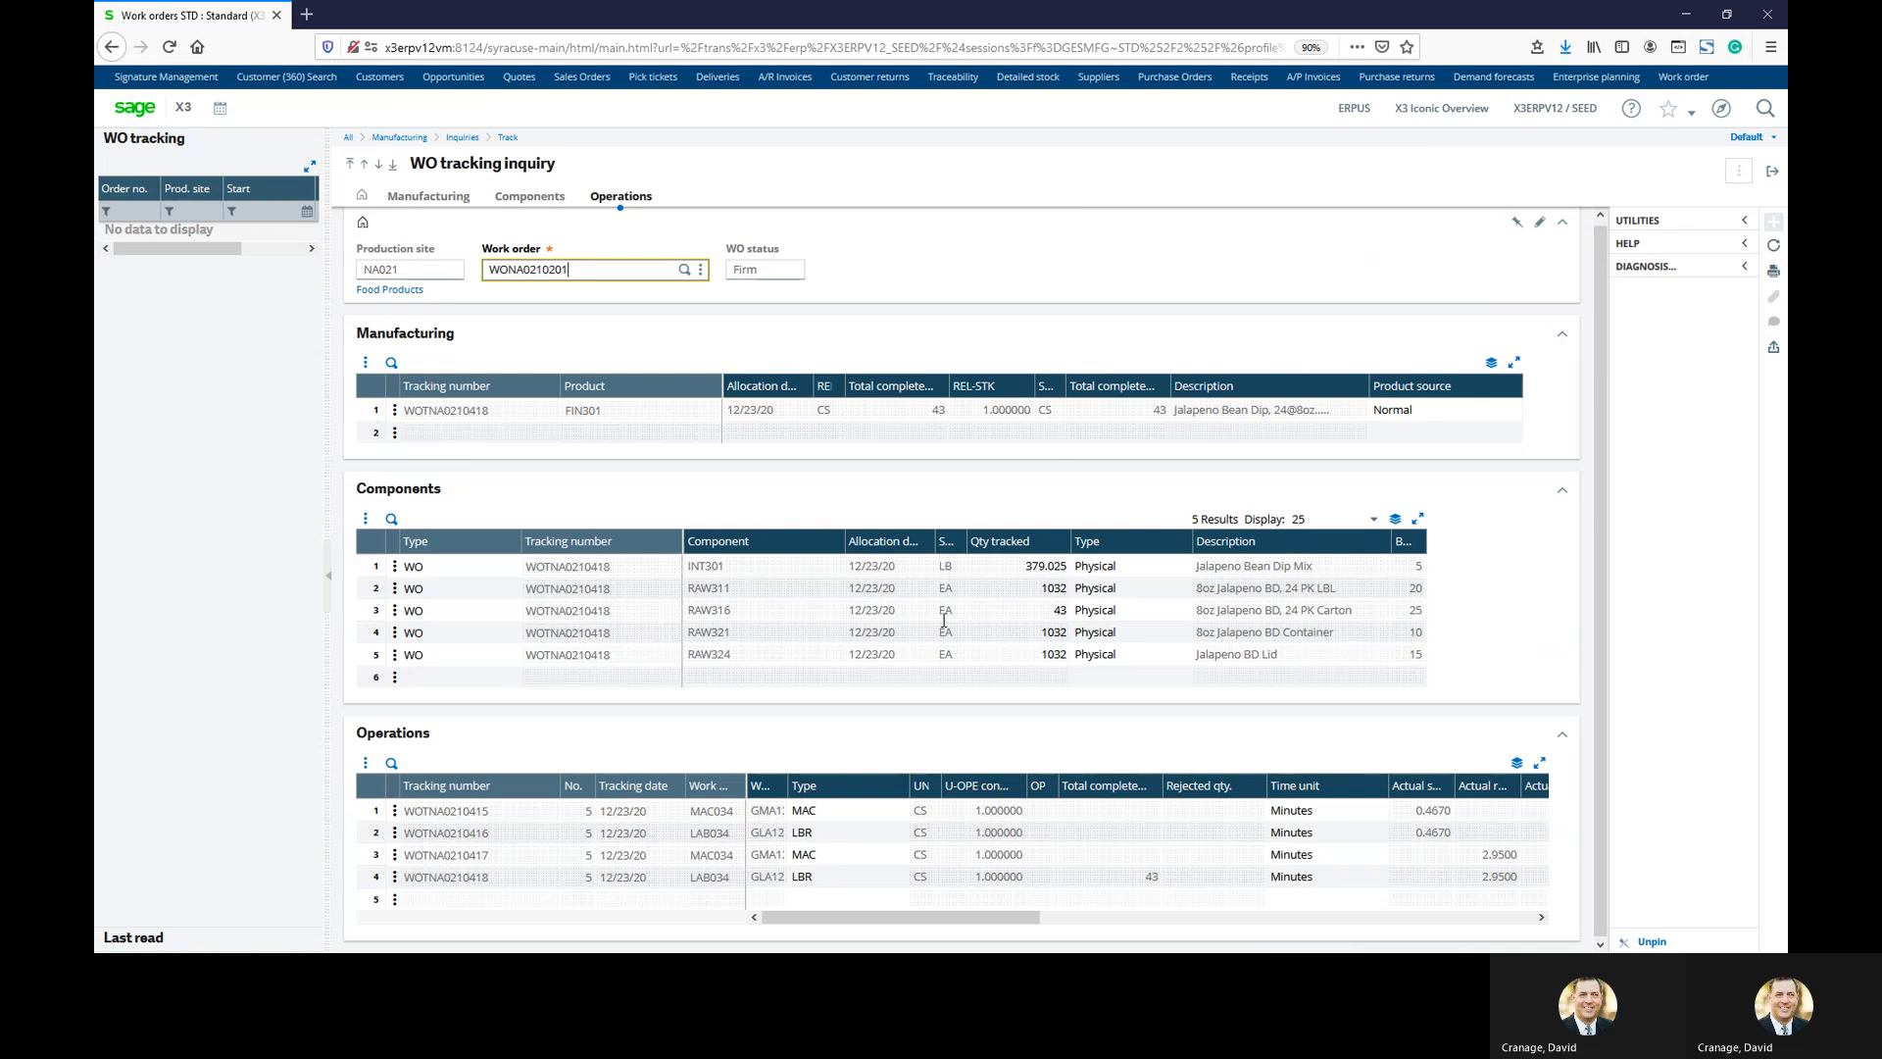
pyautogui.click(1778, 172)
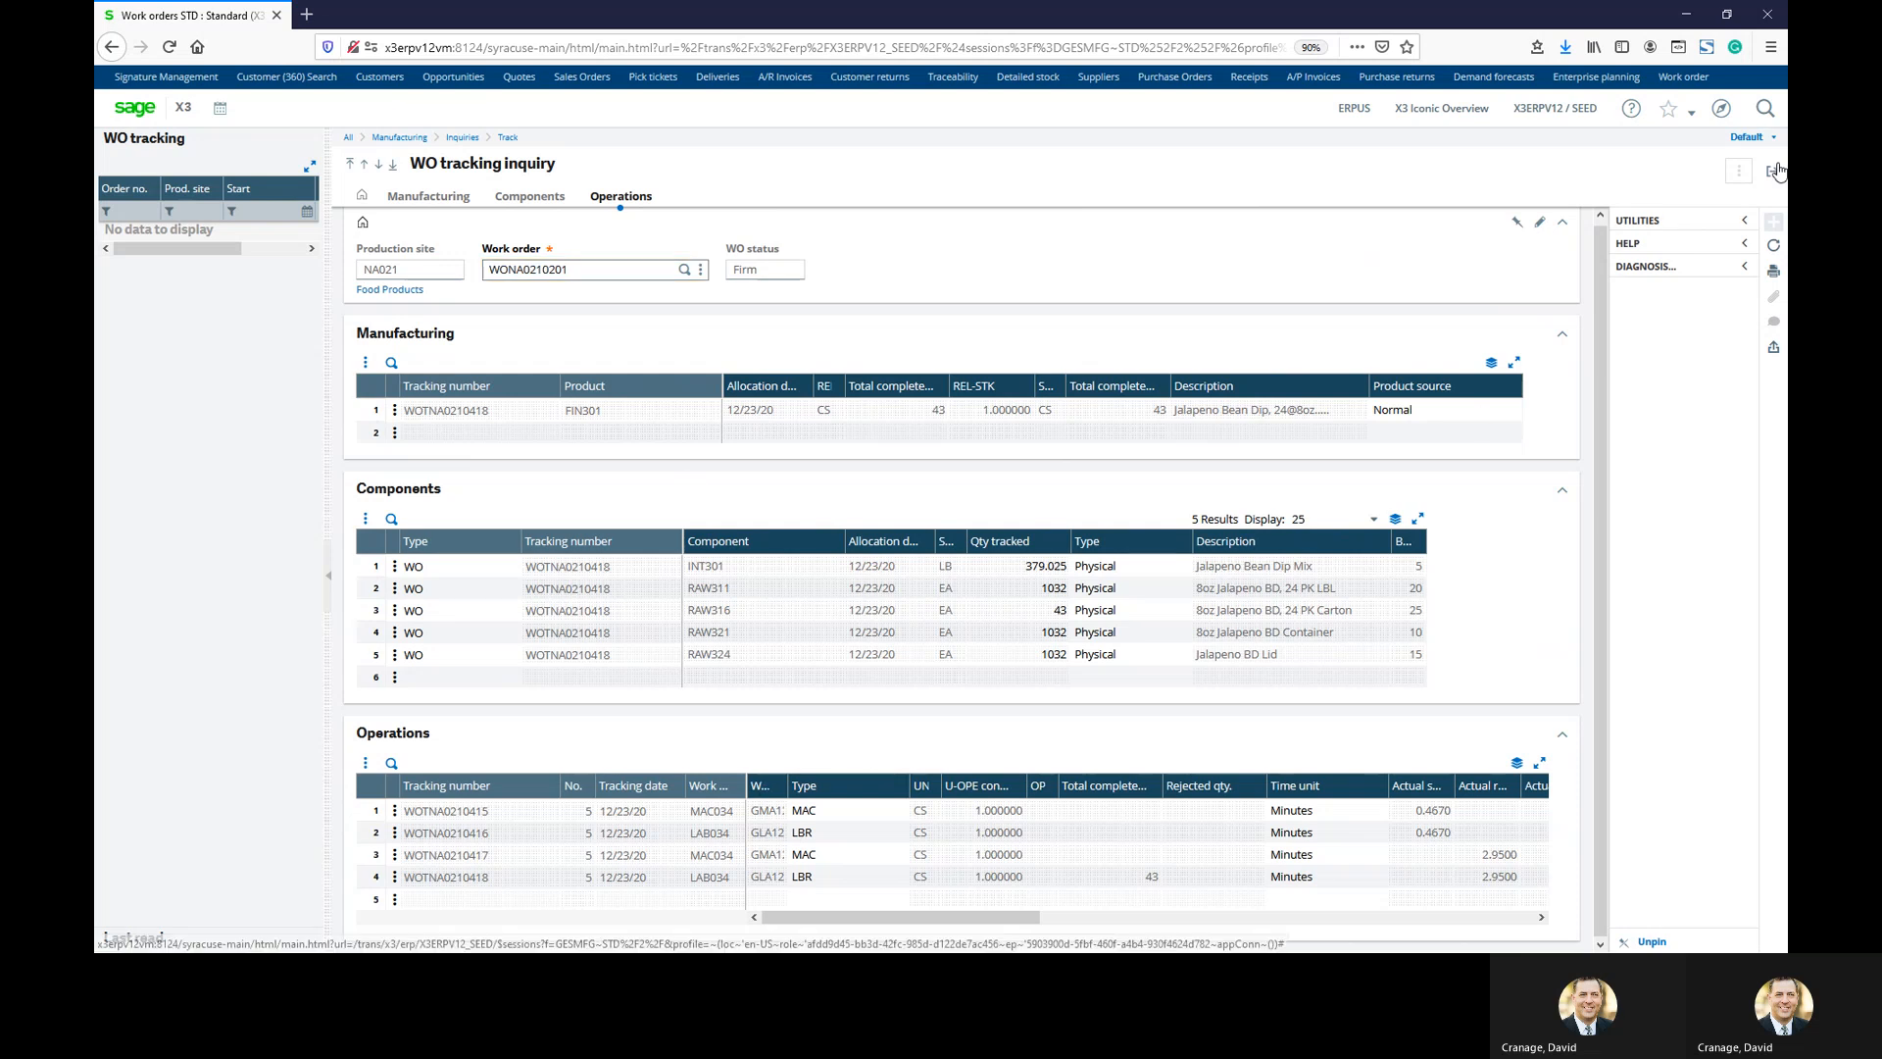
pyautogui.click(1776, 173)
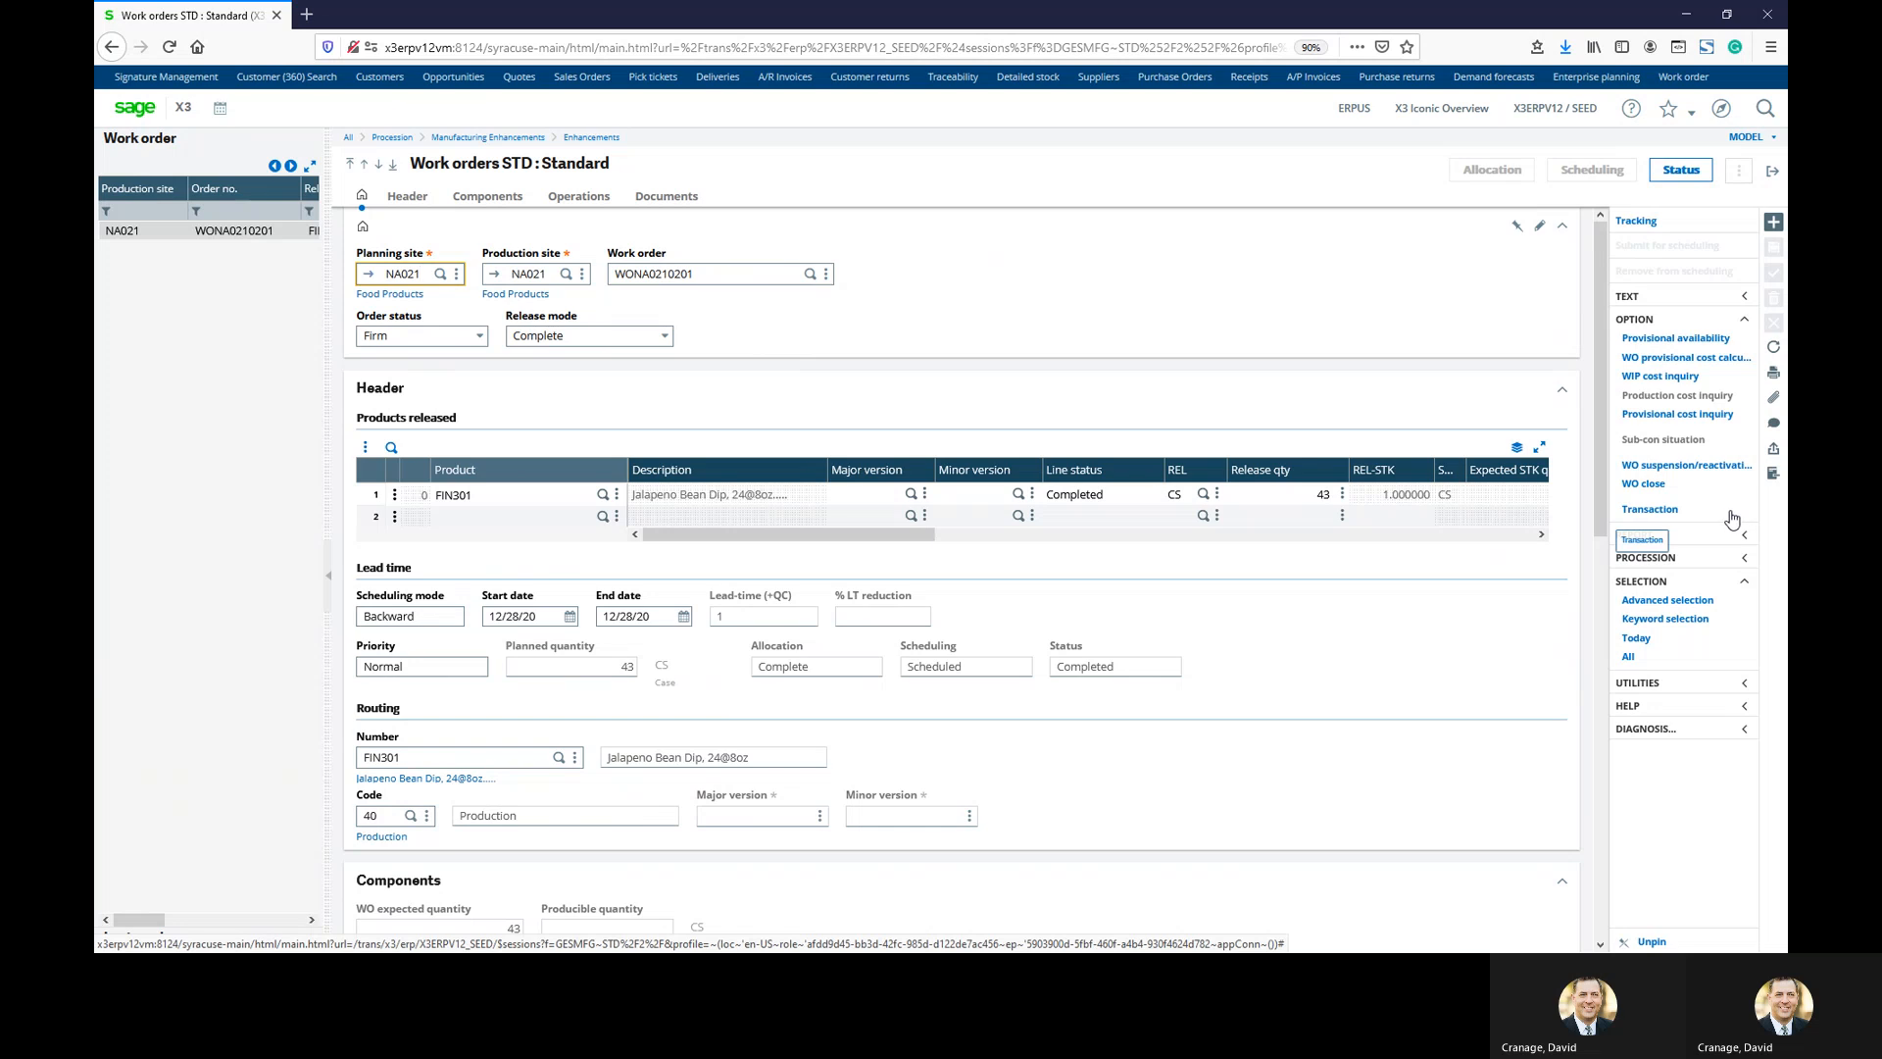
pyautogui.click(1681, 379)
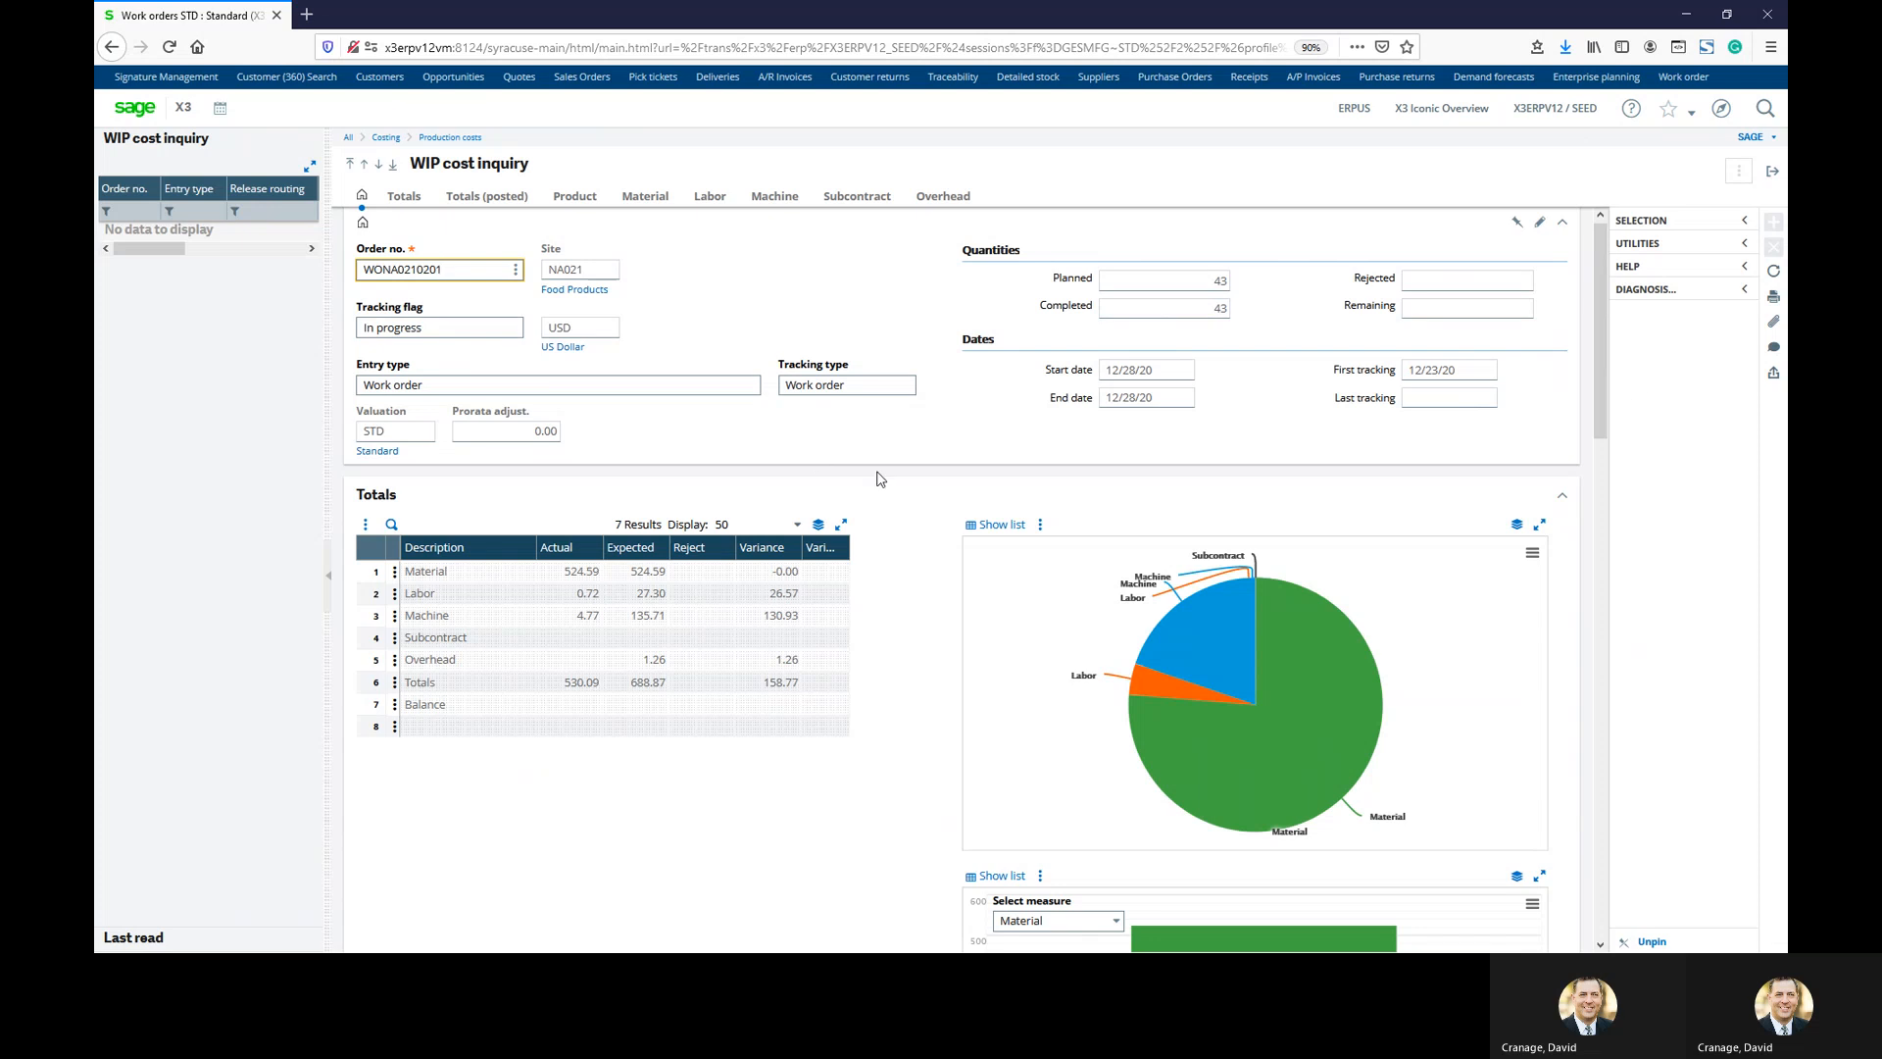
# Review the WIP cost totals and charts: 530.09 actual against 688.87 expected
pyautogui.scroll(-2, 784, 559)
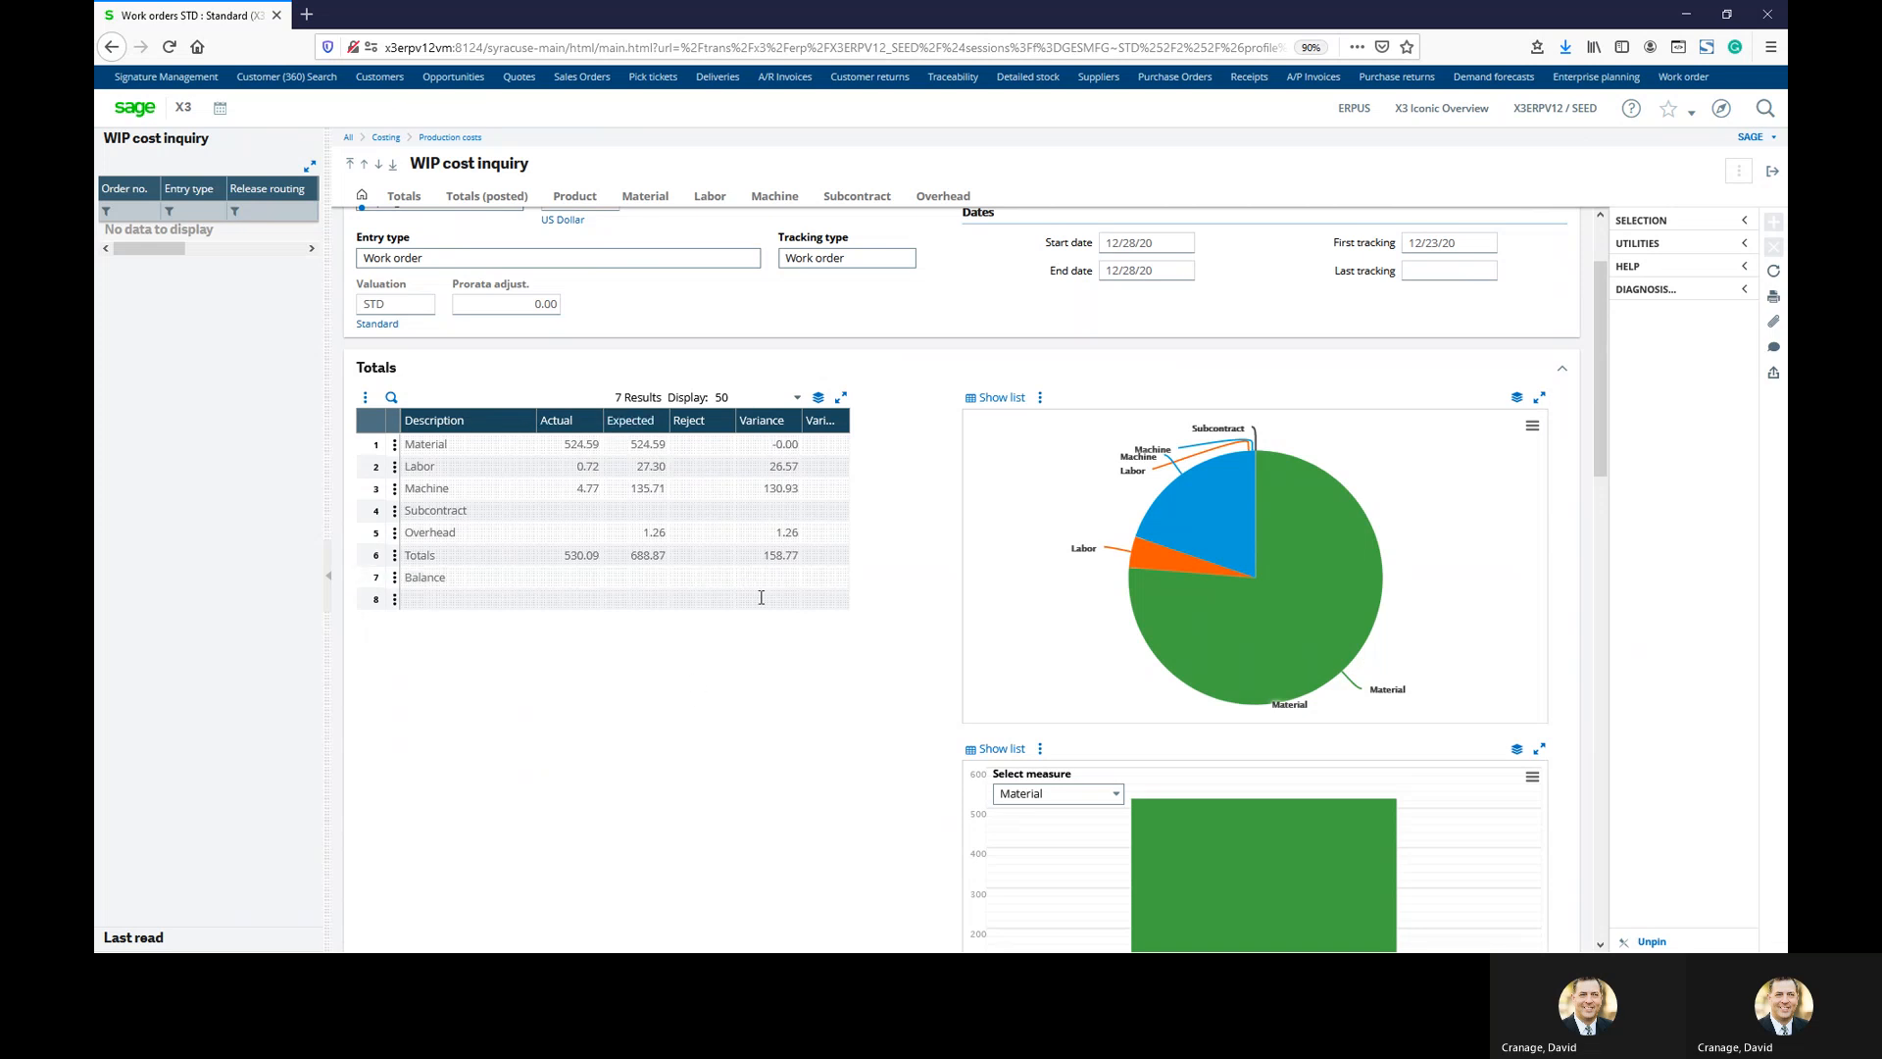
pyautogui.scroll(-2, 761, 598)
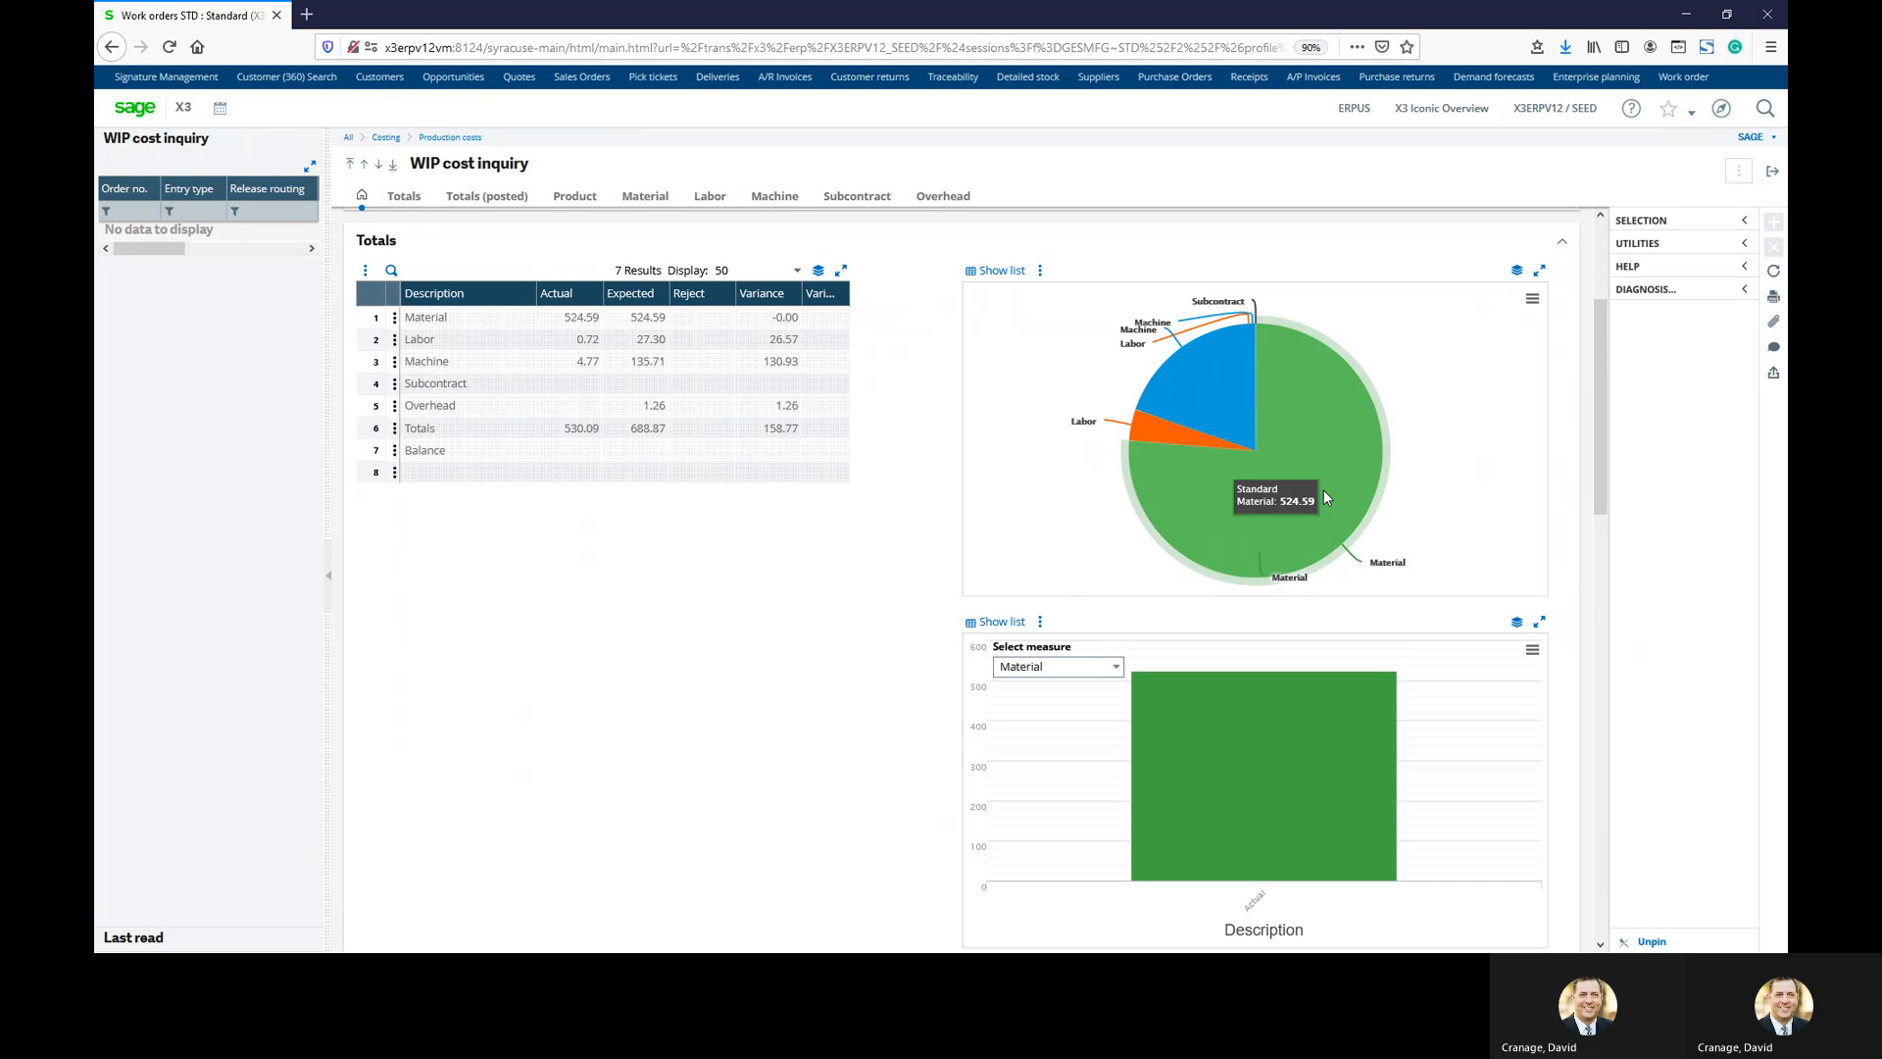
pyautogui.moveTo(1162, 528)
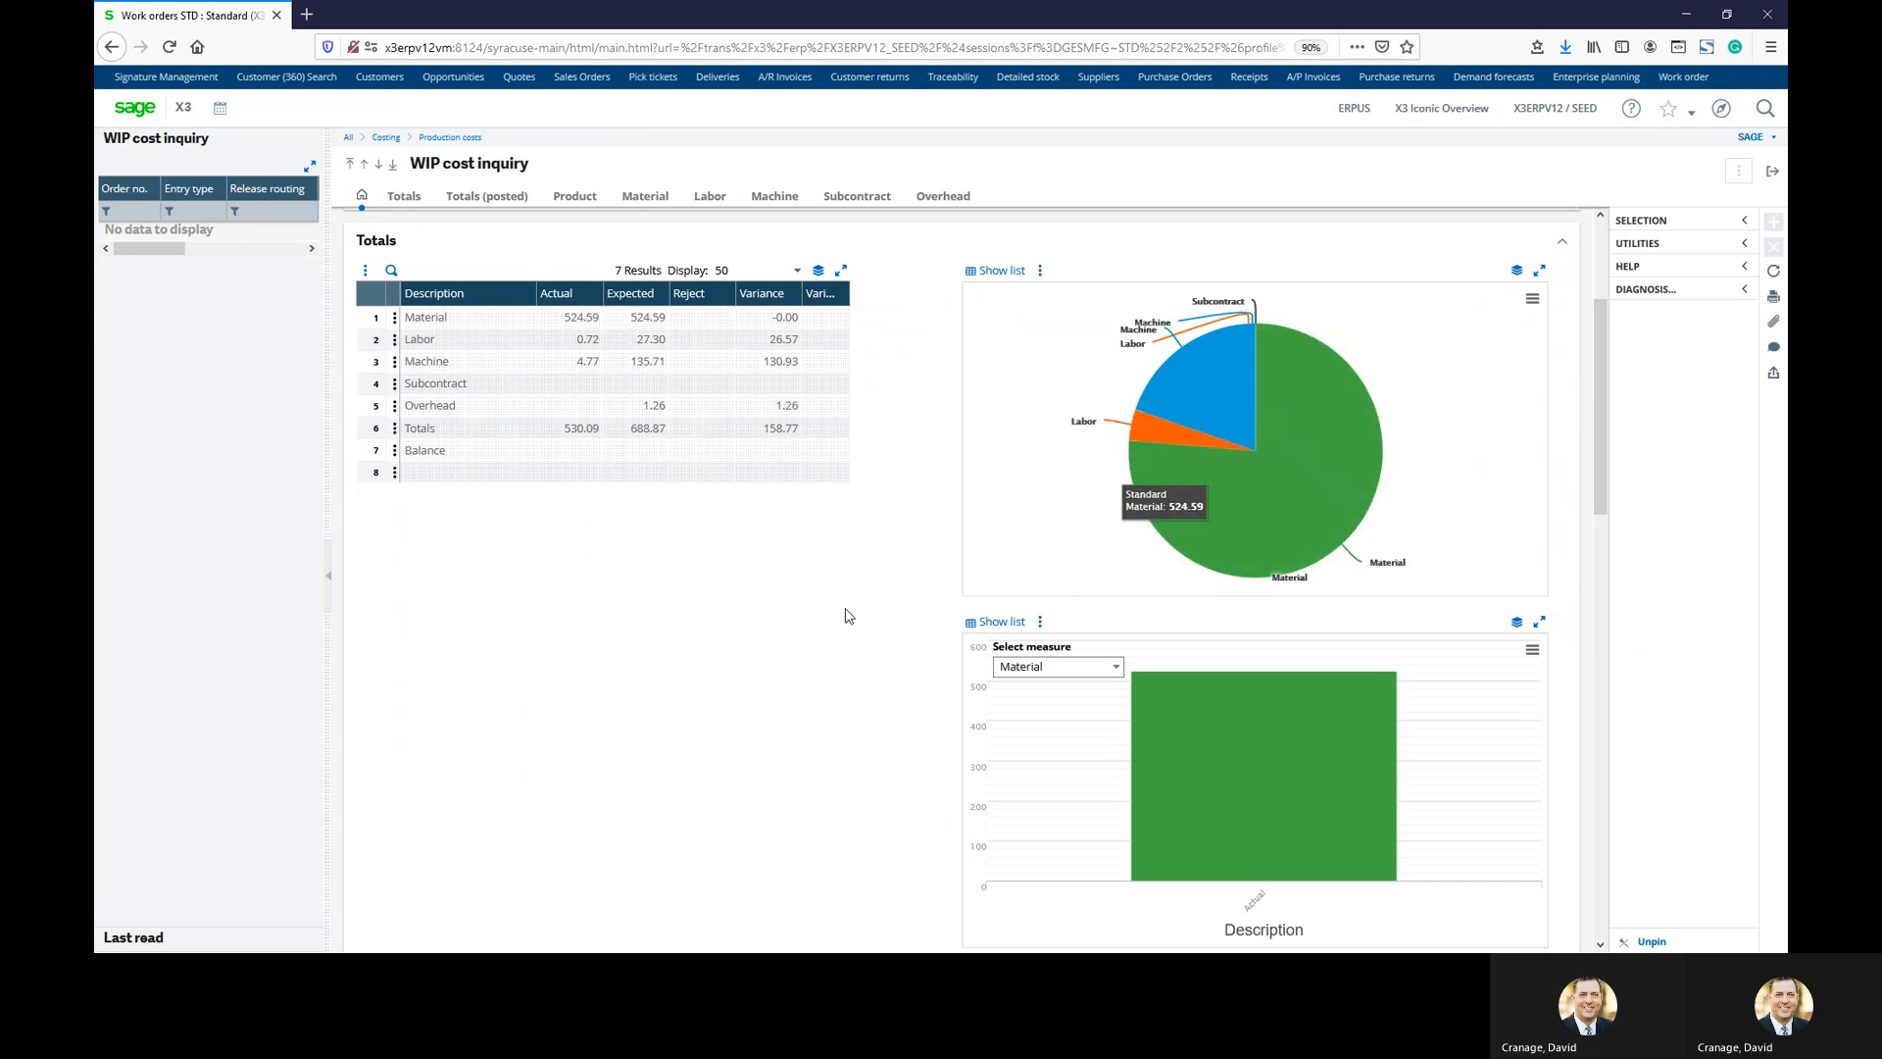
pyautogui.scroll(-1, 832, 628)
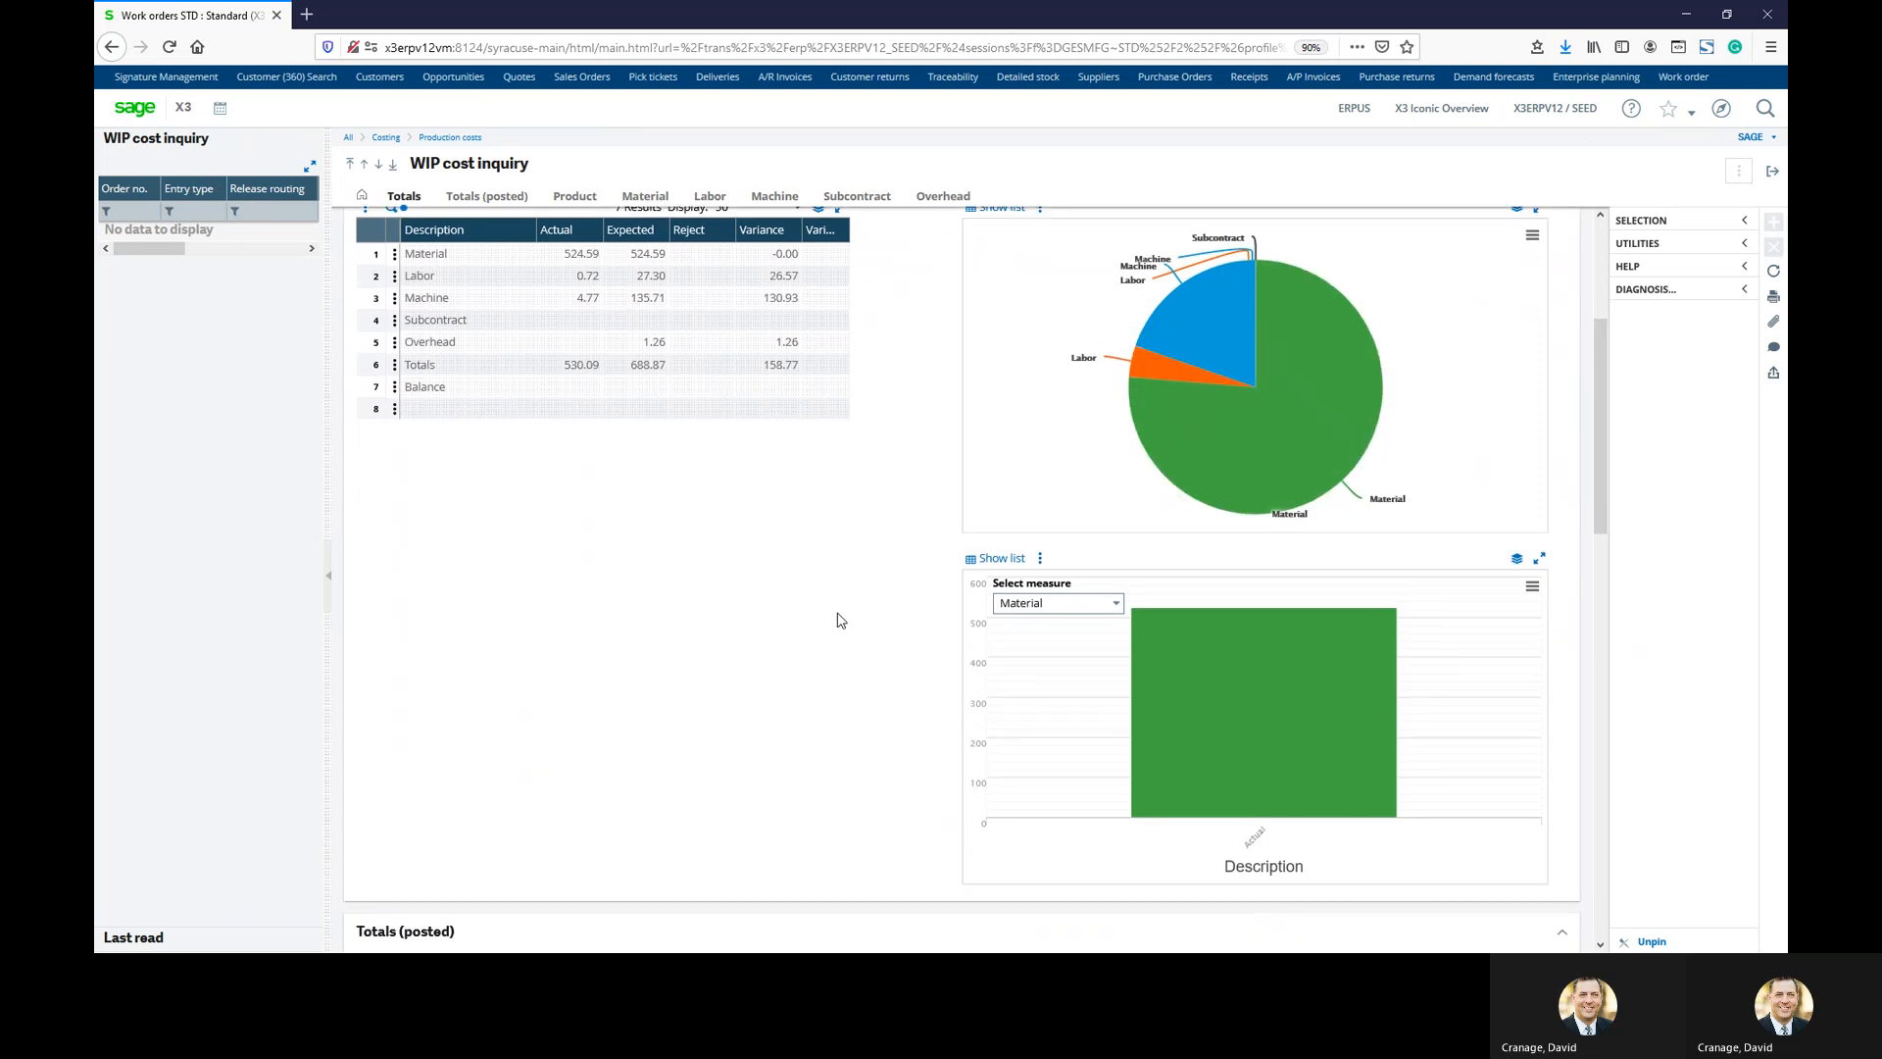
pyautogui.scroll(5, 838, 625)
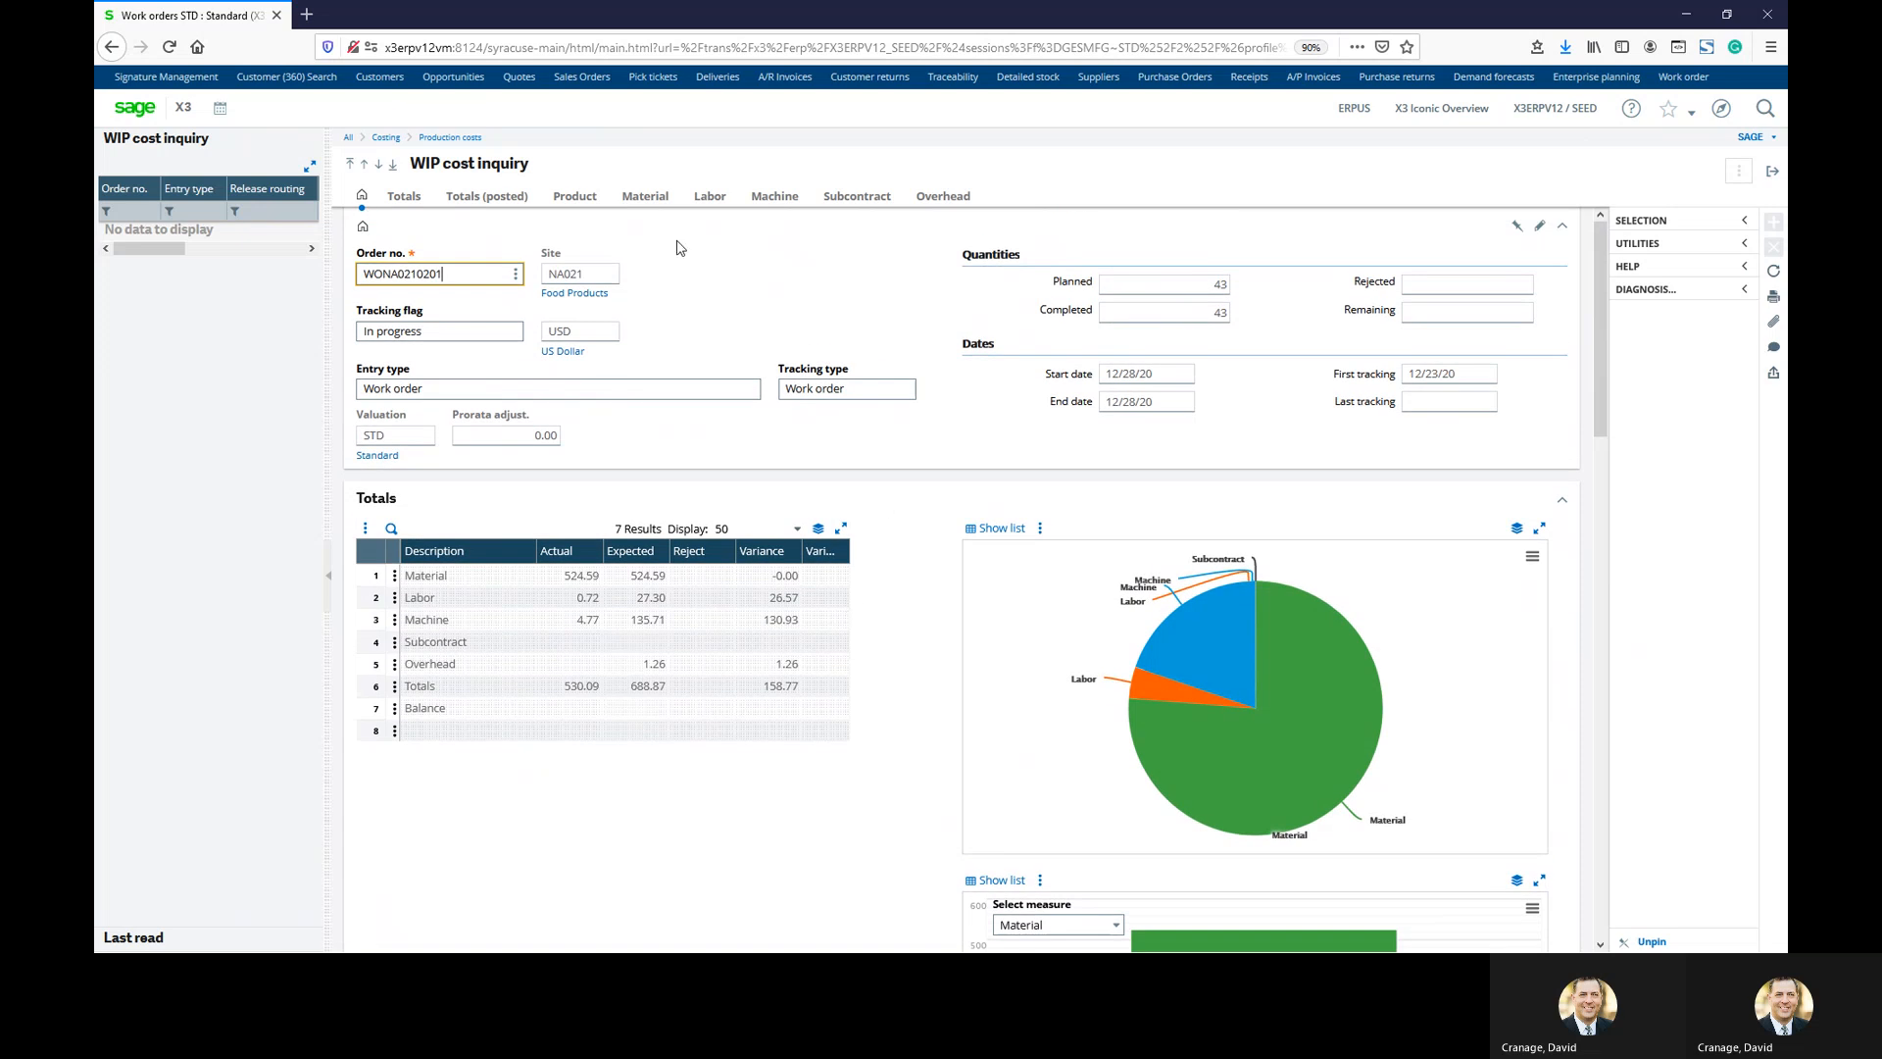
# Check the Material cost details, then close the WIP cost inquiry
pyautogui.click(643, 198)
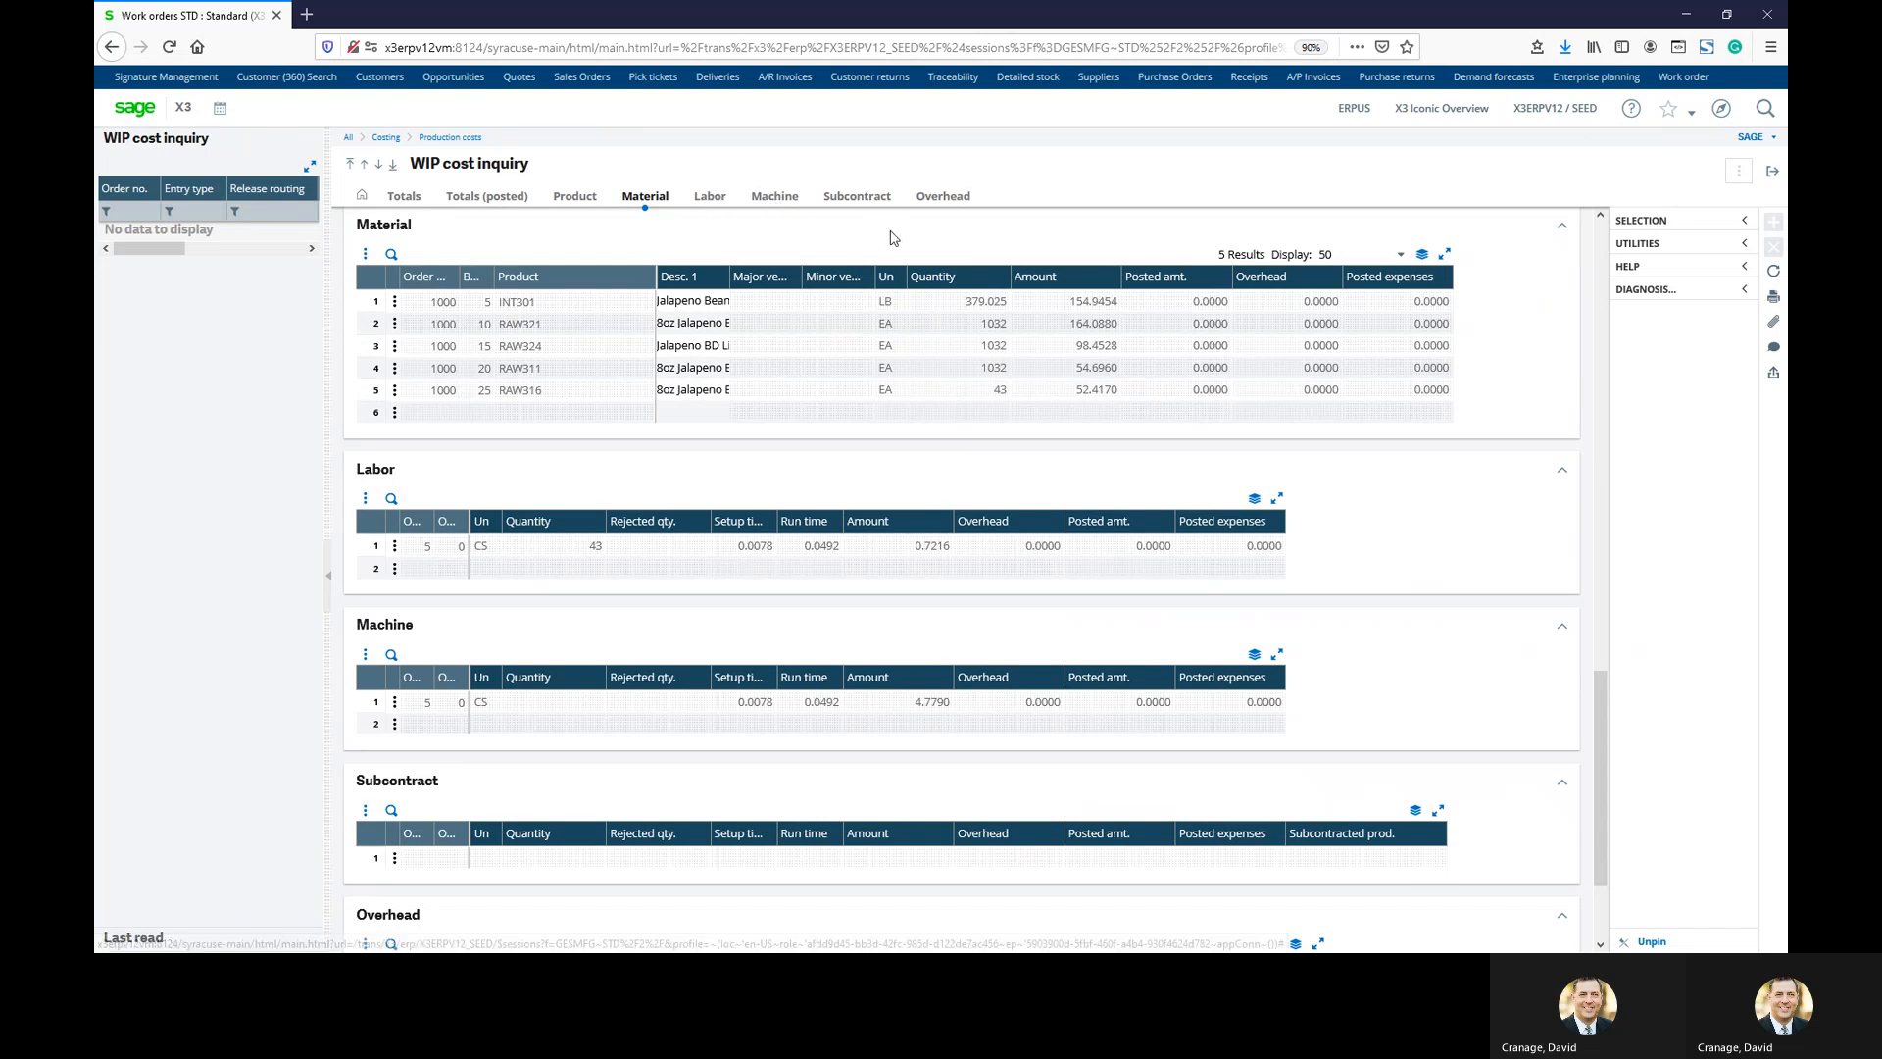
pyautogui.scroll(-3, 902, 412)
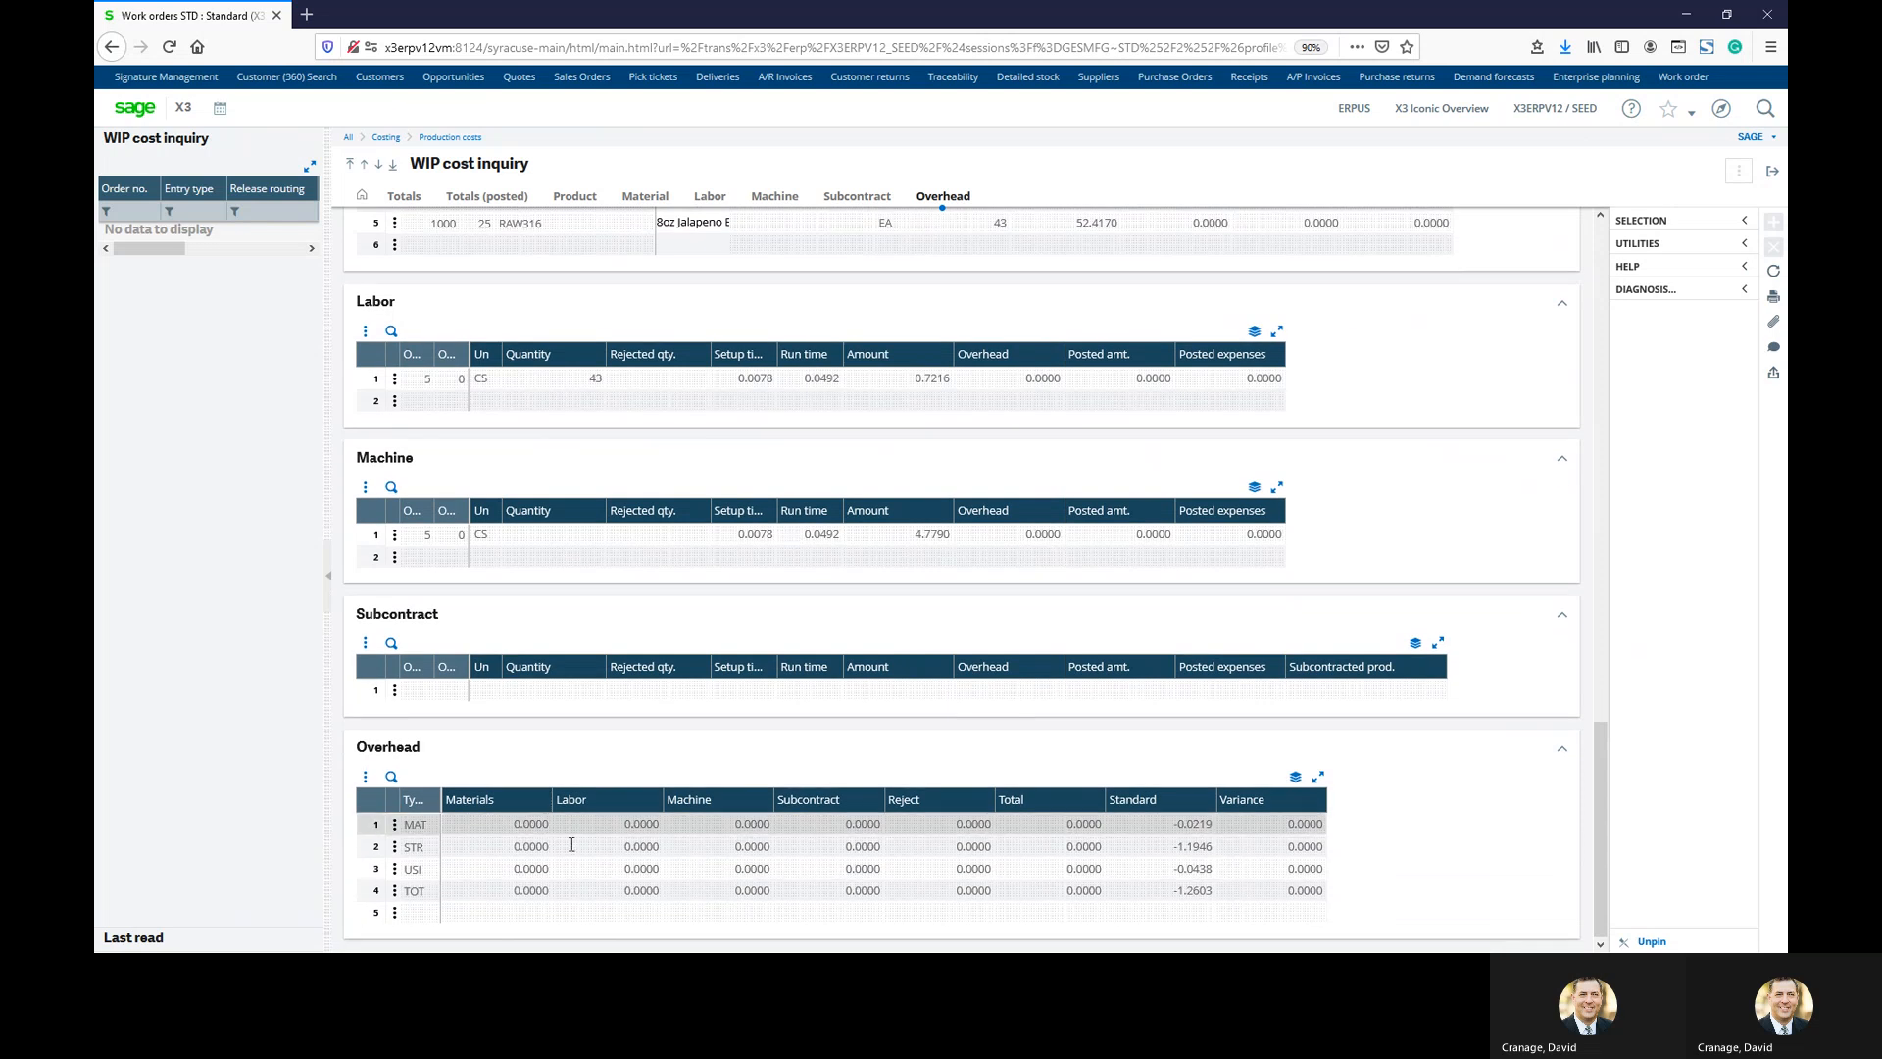
pyautogui.scroll(4, 1090, 736)
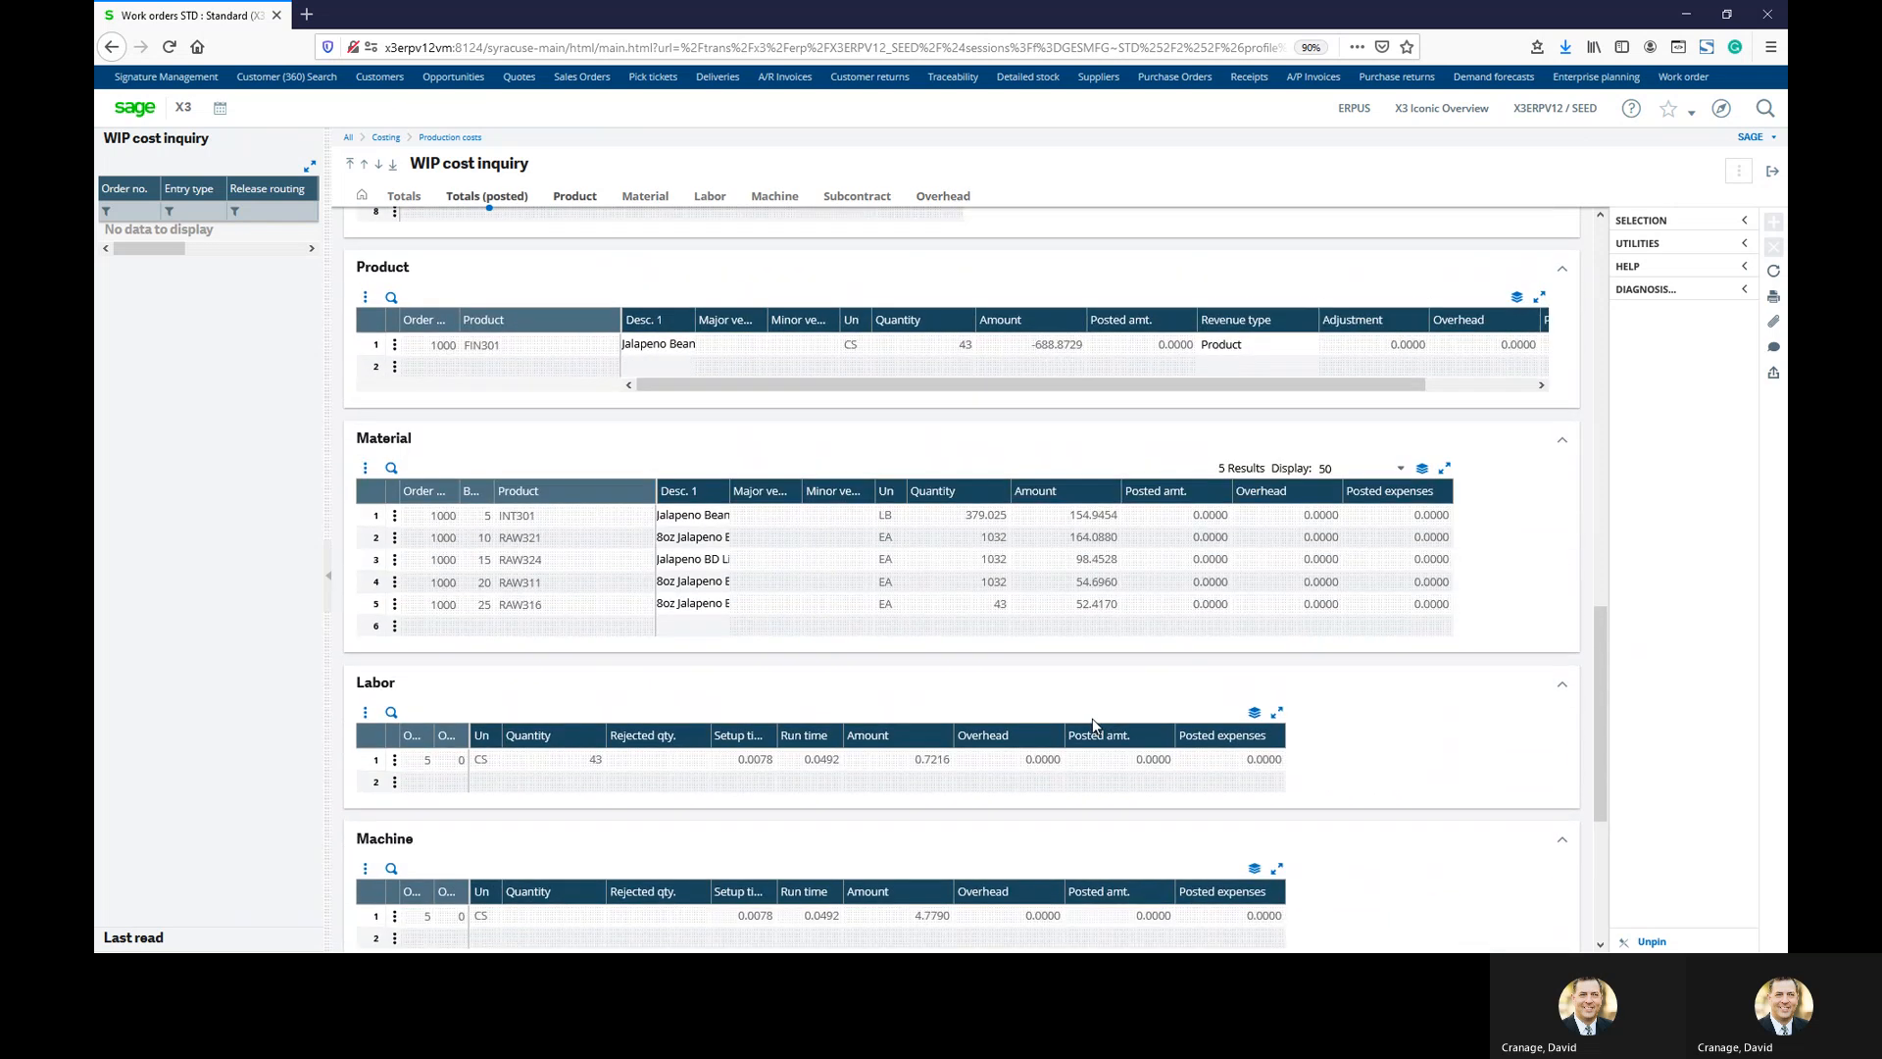
pyautogui.scroll(2, 1093, 725)
pyautogui.click(1773, 169)
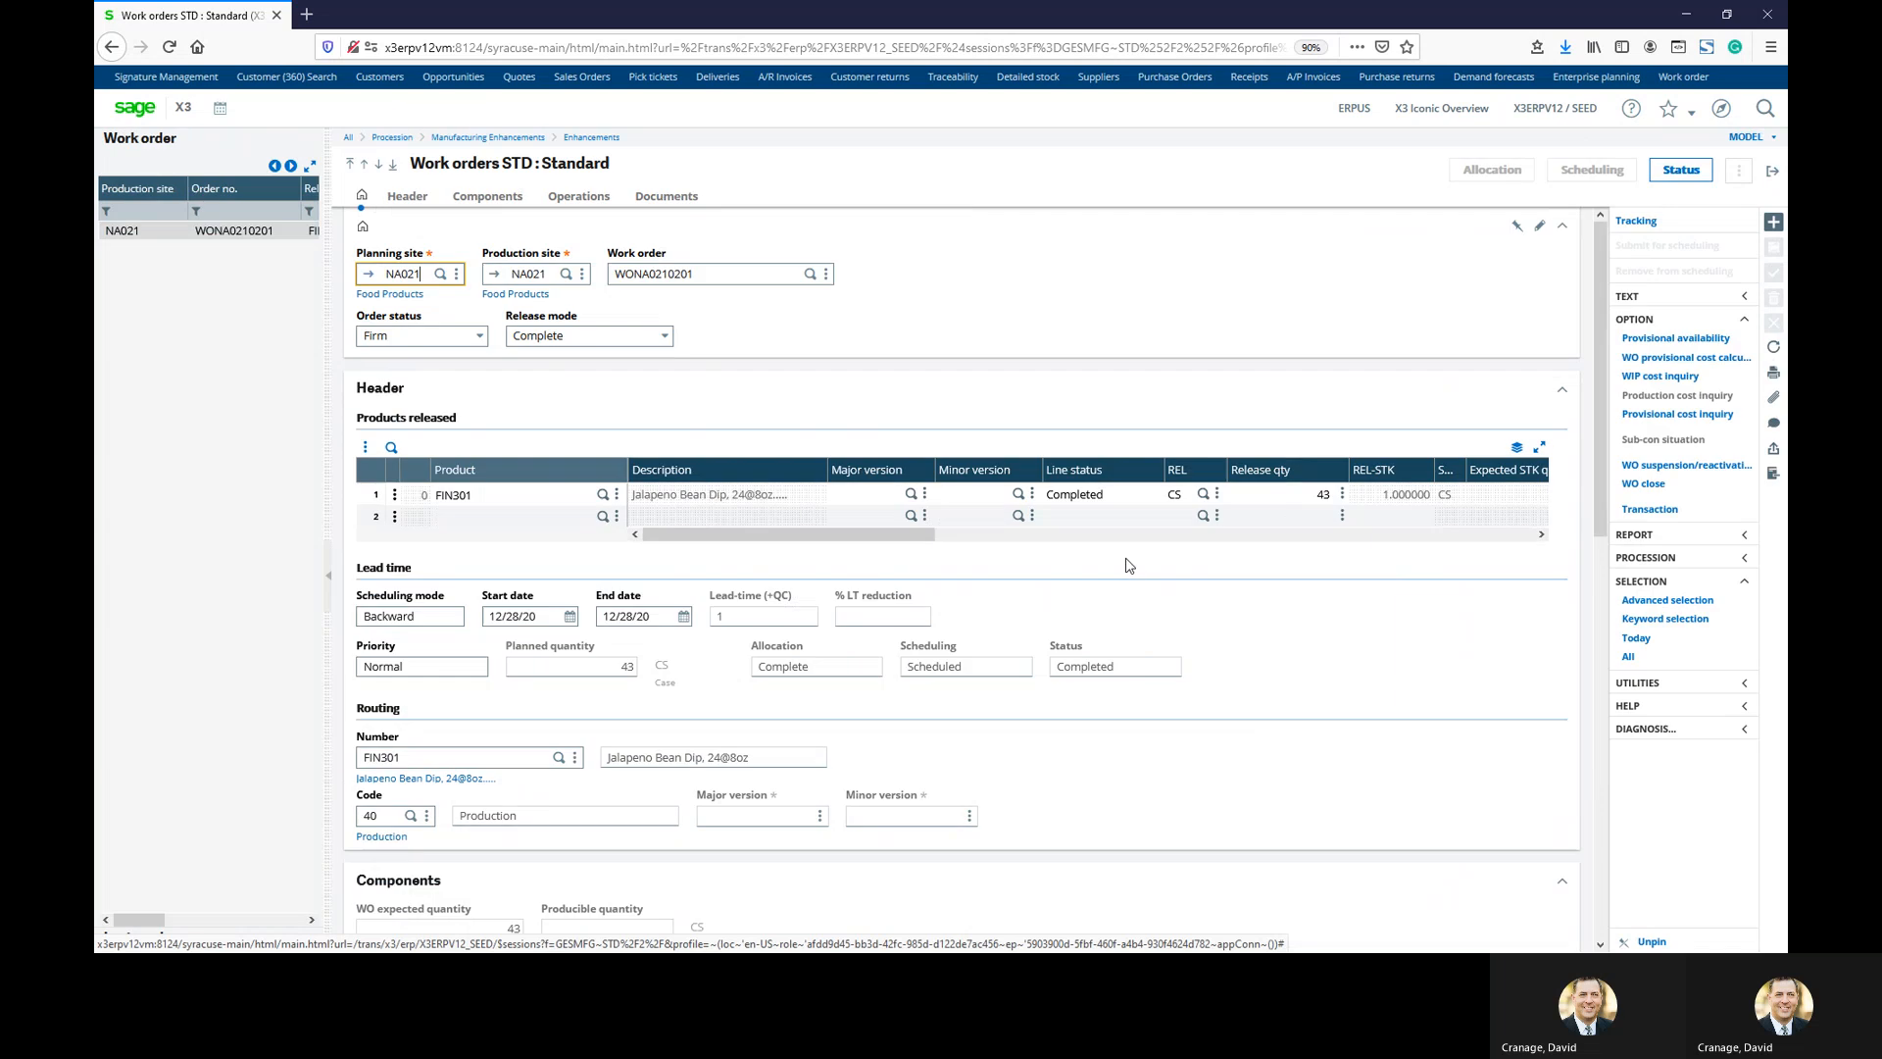
# Close the work order, go to Quality control entry, and filter the request list for FIN301
pyautogui.click(1768, 178)
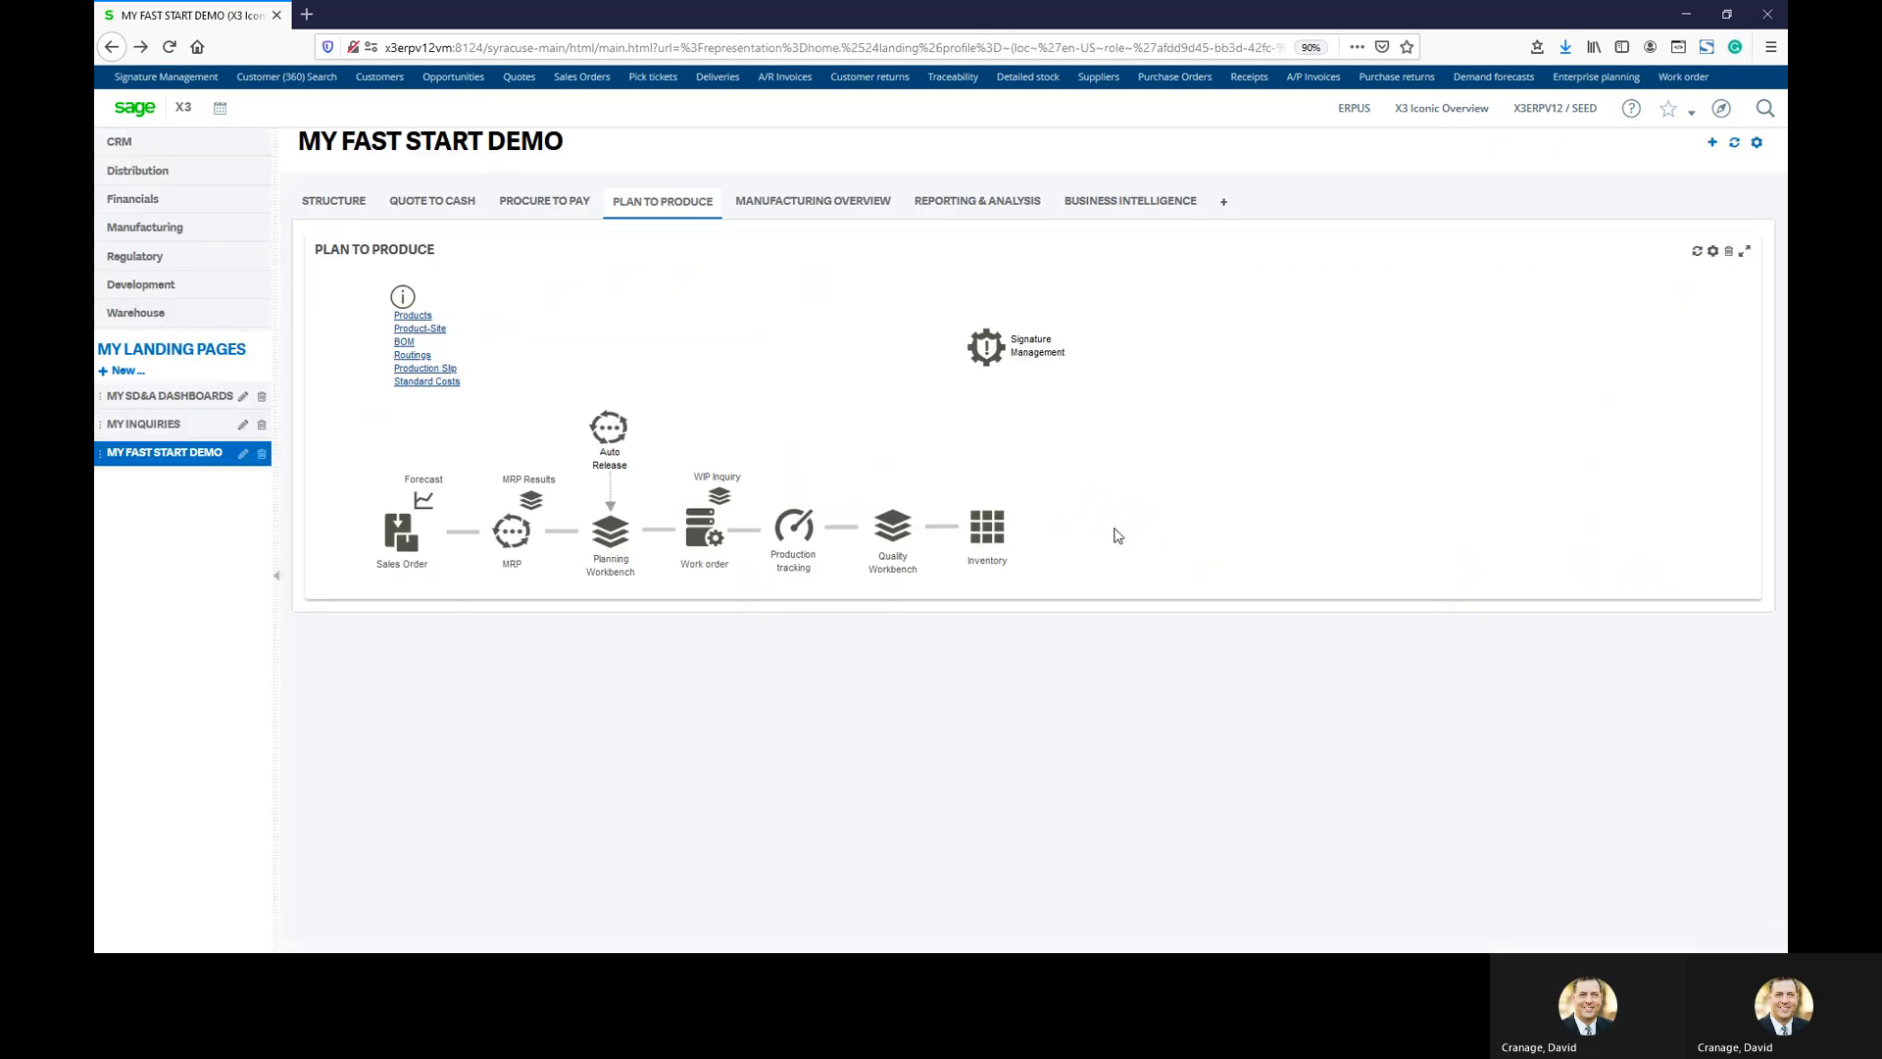
pyautogui.click(894, 529)
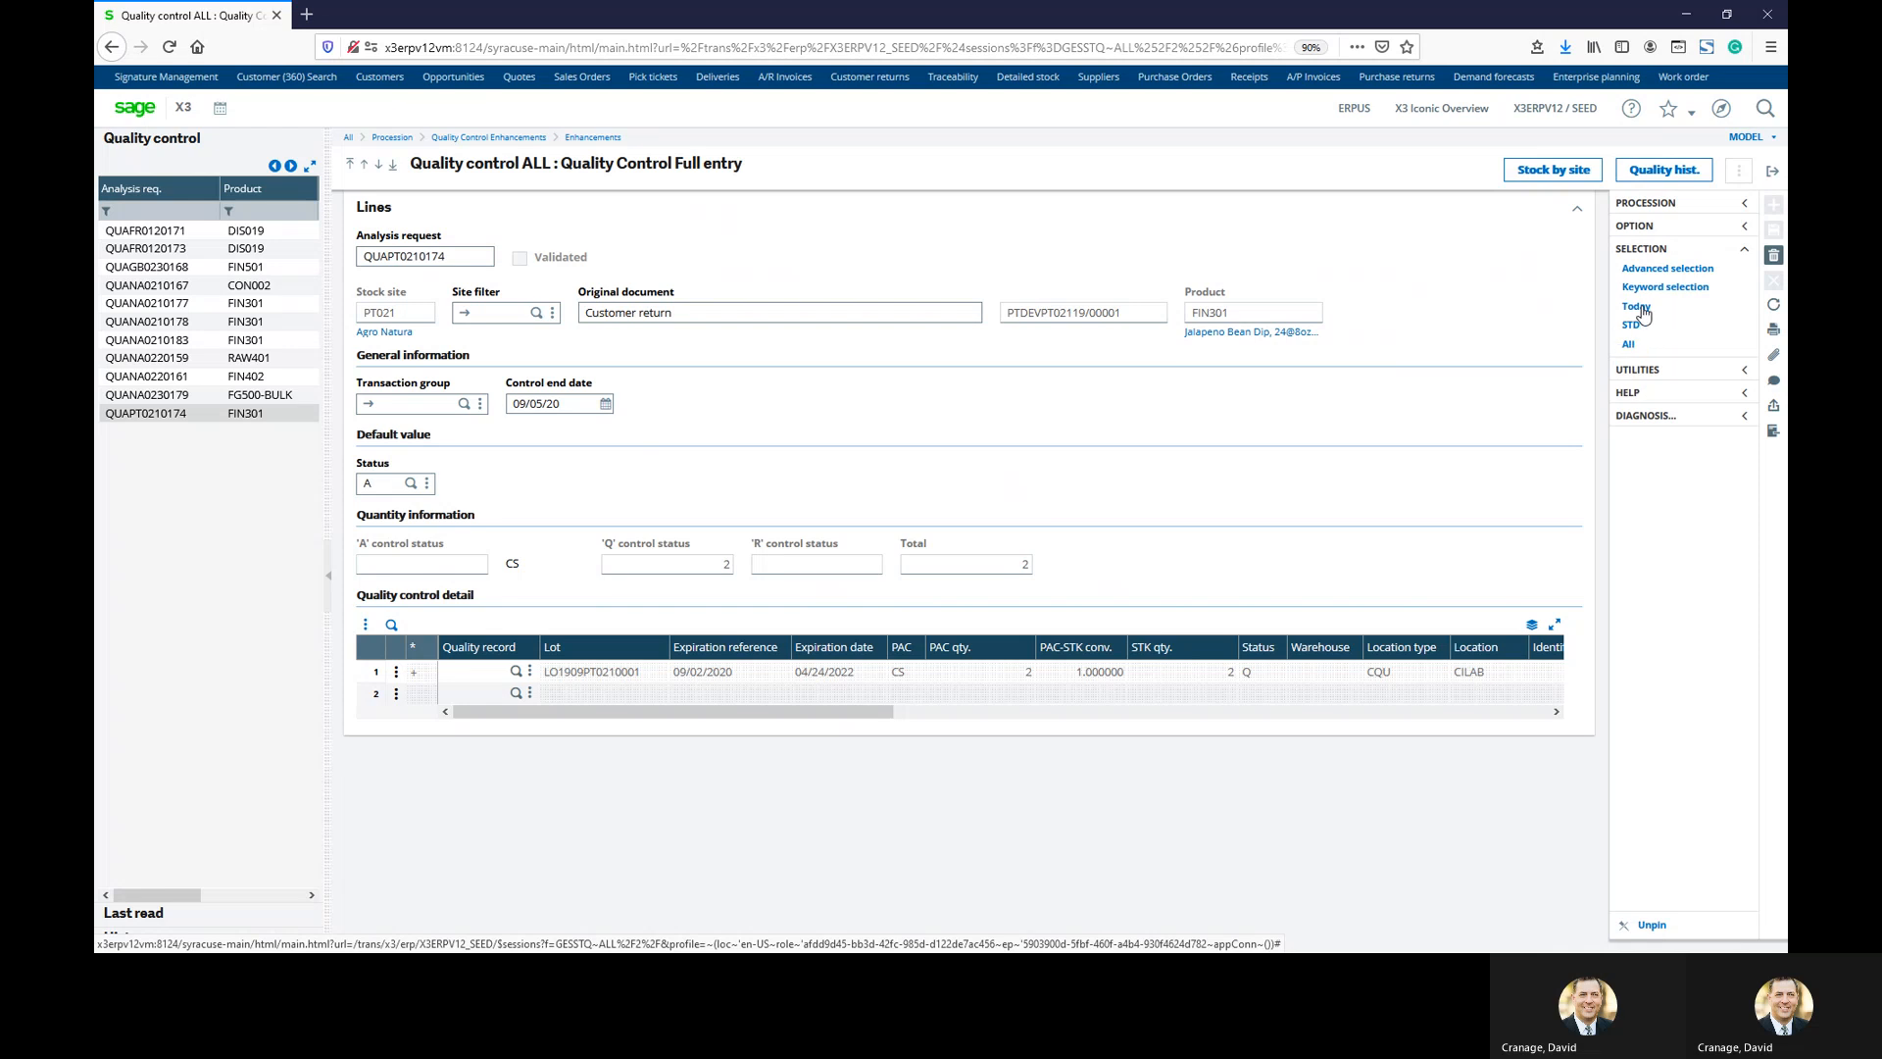
pyautogui.click(1635, 309)
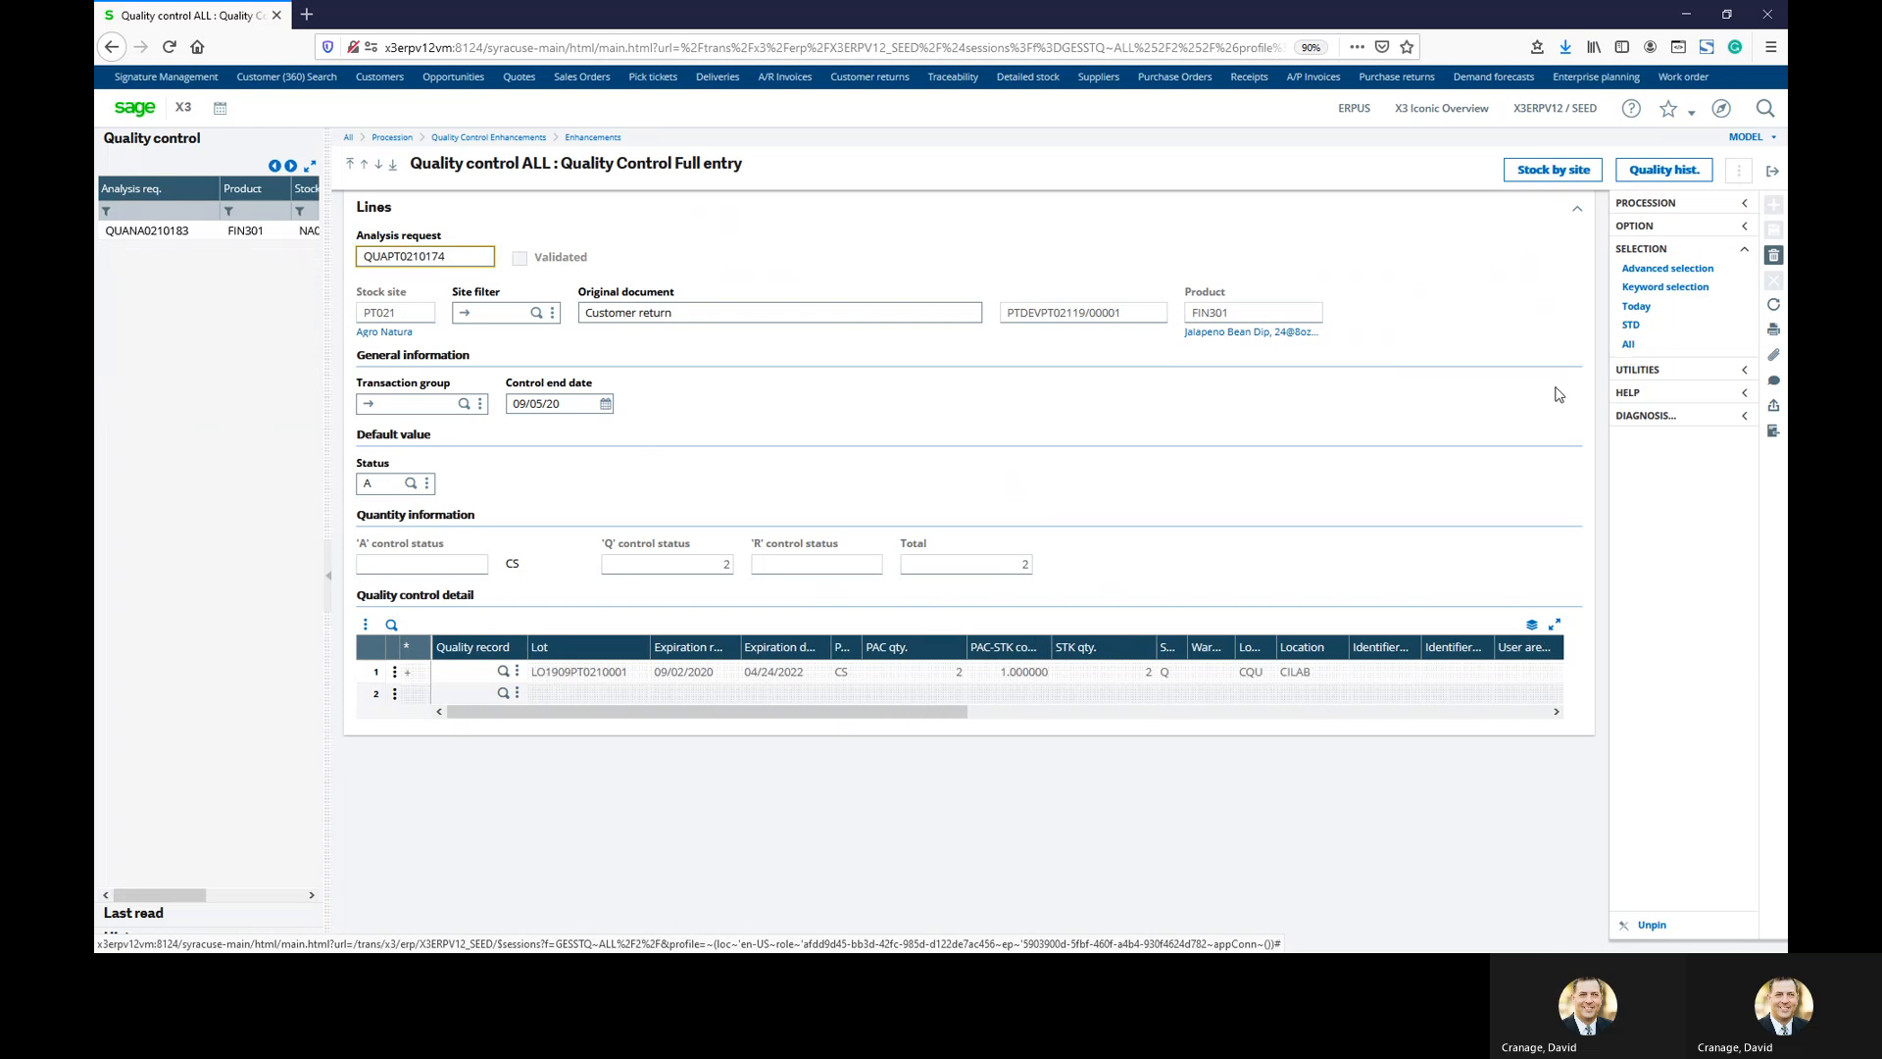
# Load request QUANA0210183 and inspect lot LO2012NA0210005 at status Q in location QUA04
pyautogui.click(157, 233)
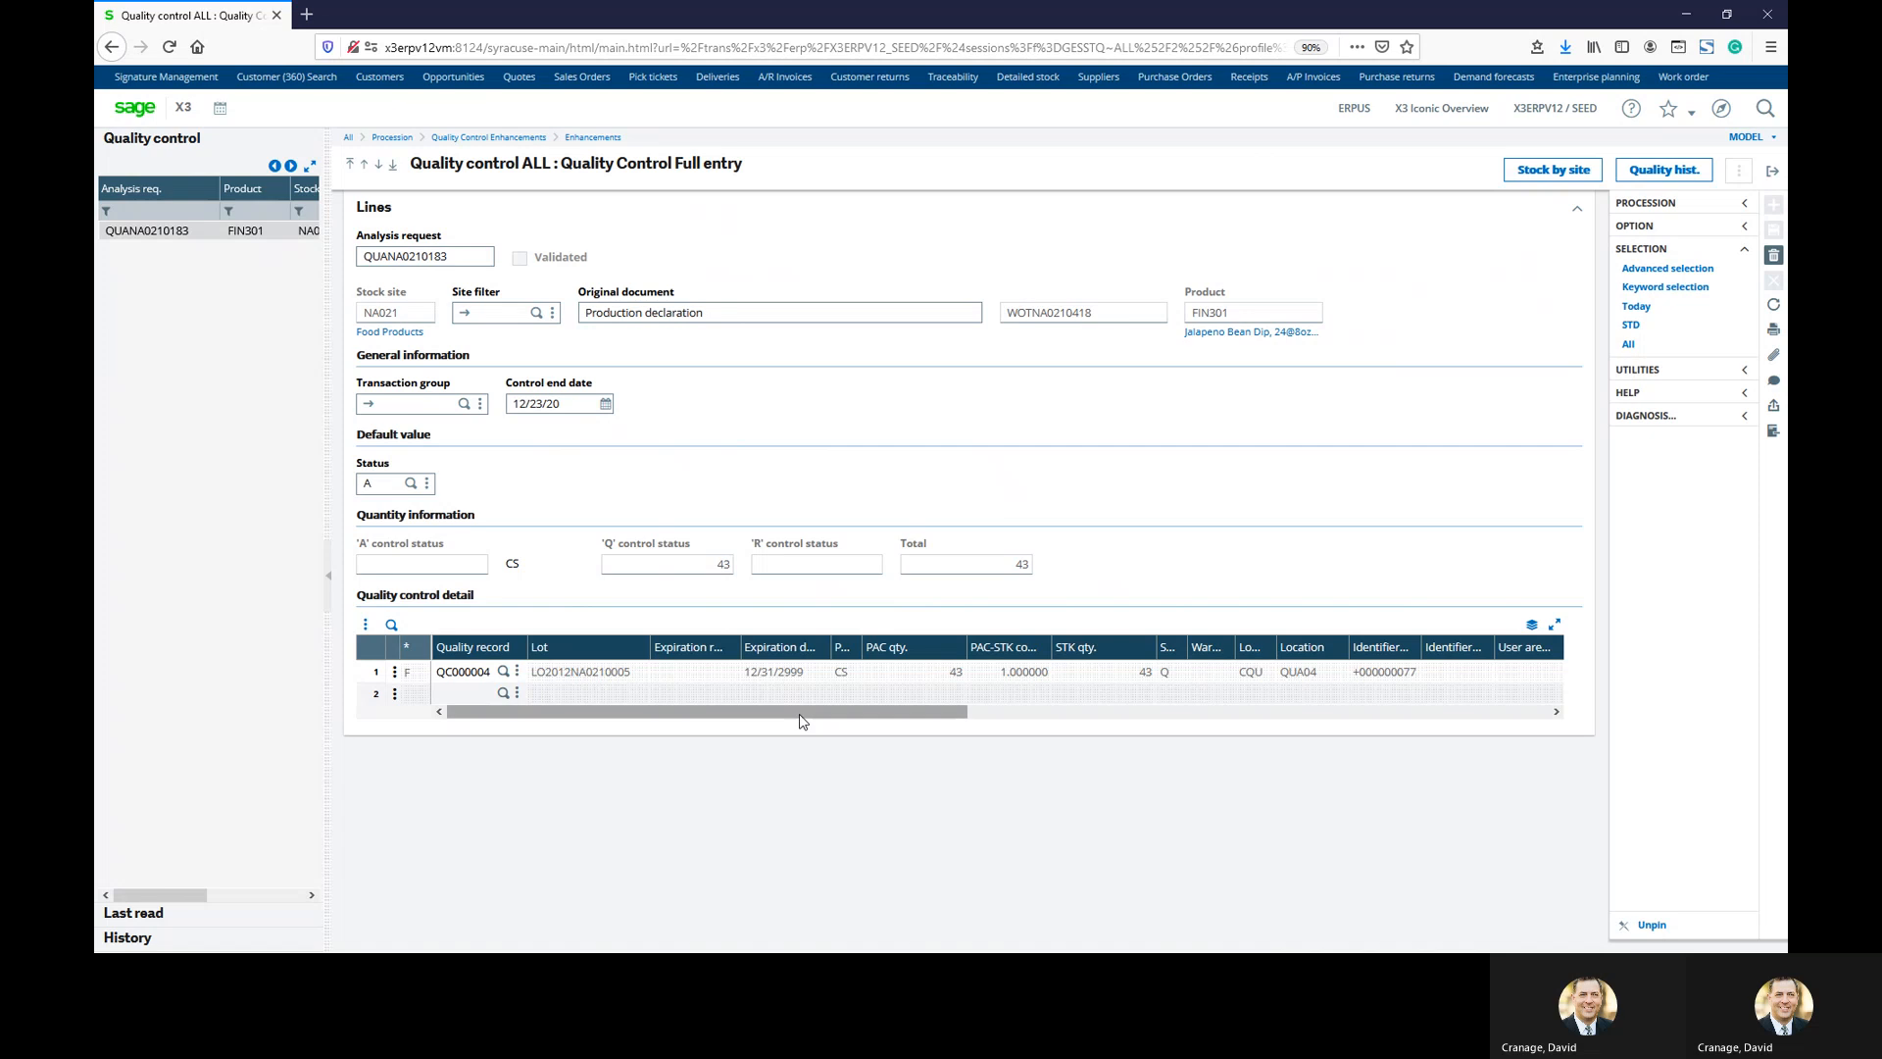
pyautogui.moveTo(800, 714); pyautogui.dragTo(1044, 738)
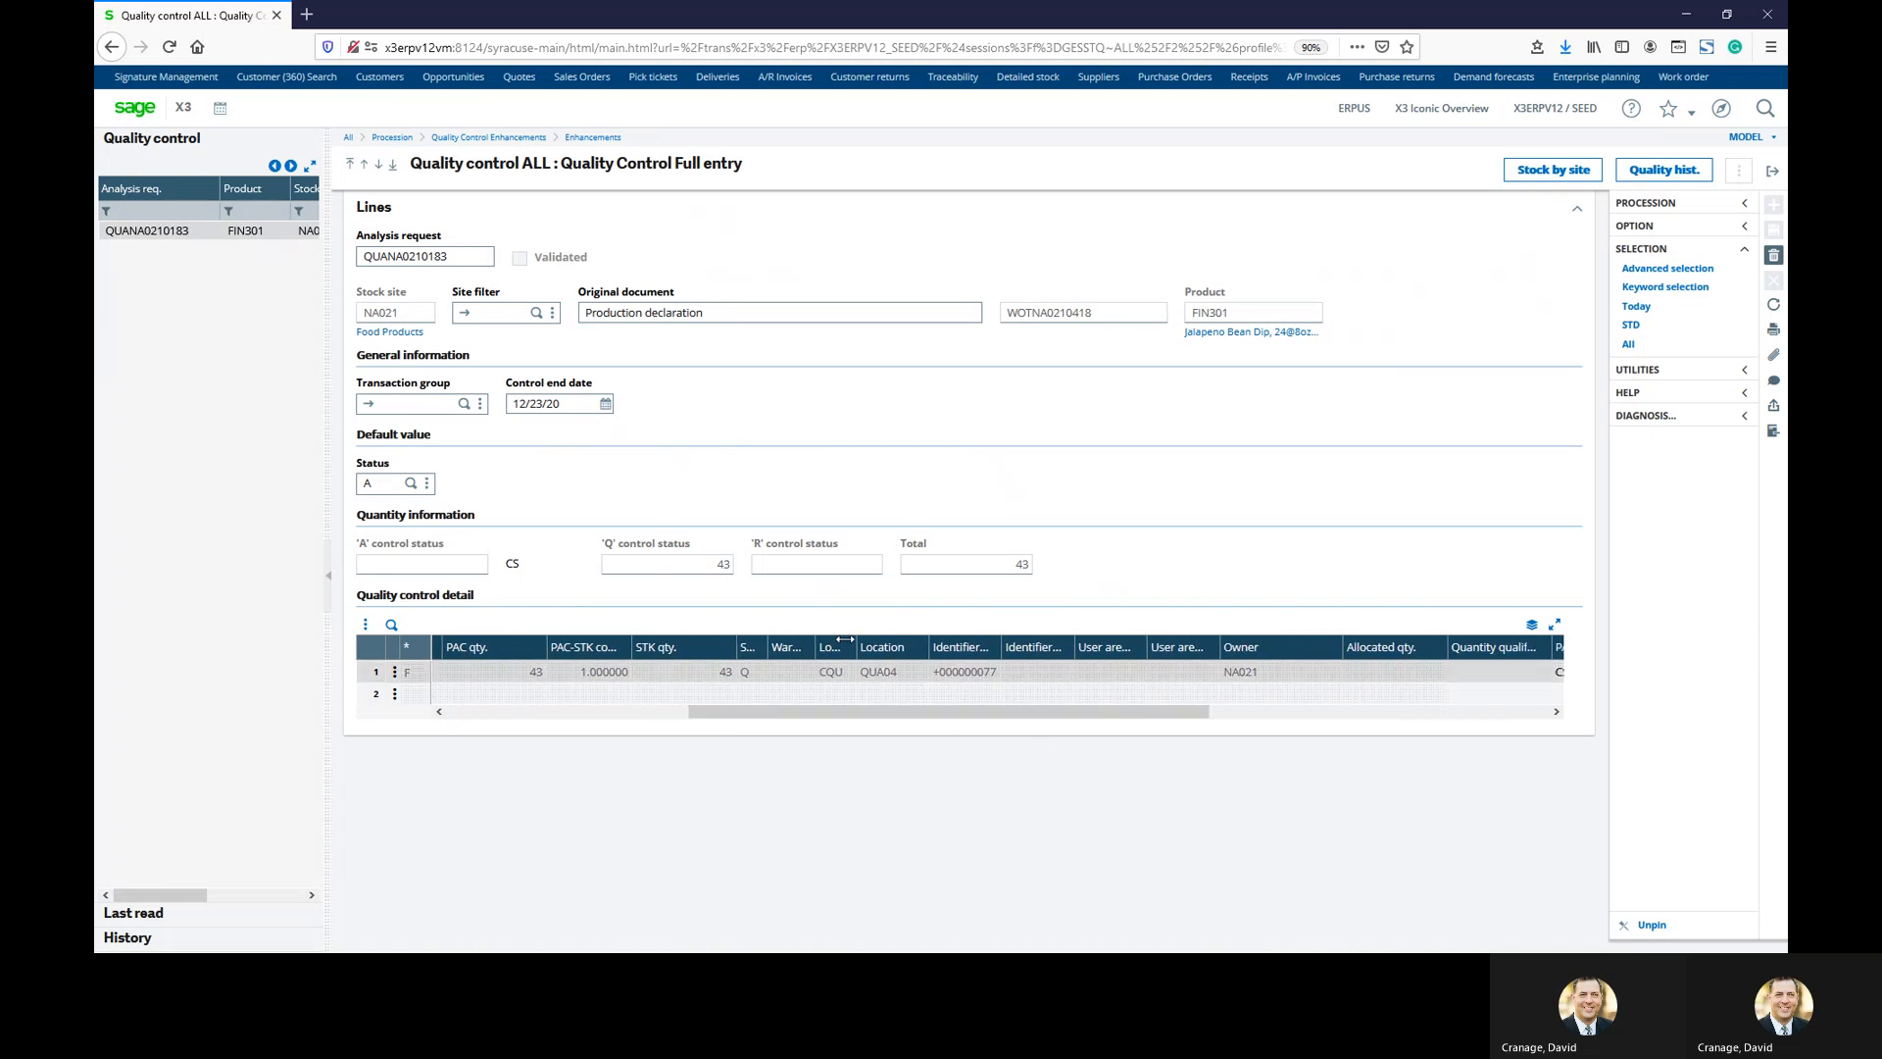
pyautogui.moveTo(853, 647); pyautogui.dragTo(913, 649)
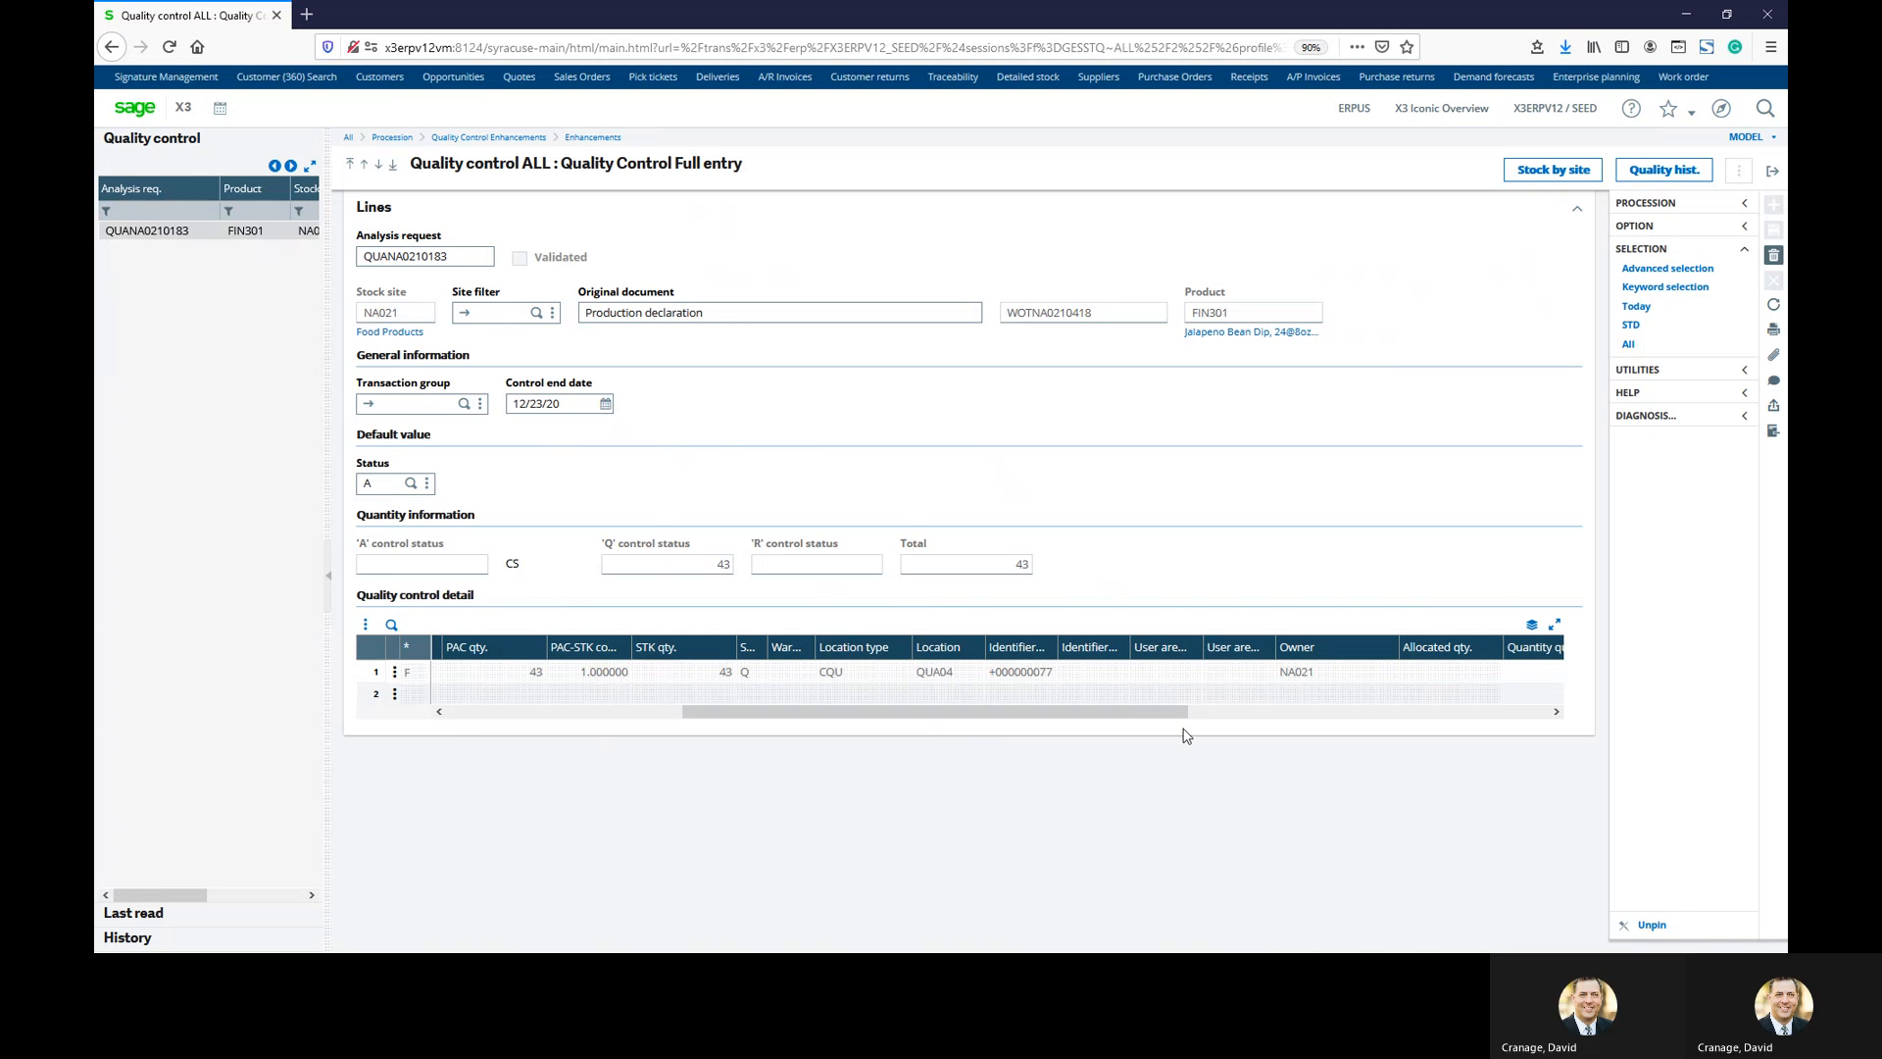
pyautogui.moveTo(1147, 723); pyautogui.dragTo(715, 722)
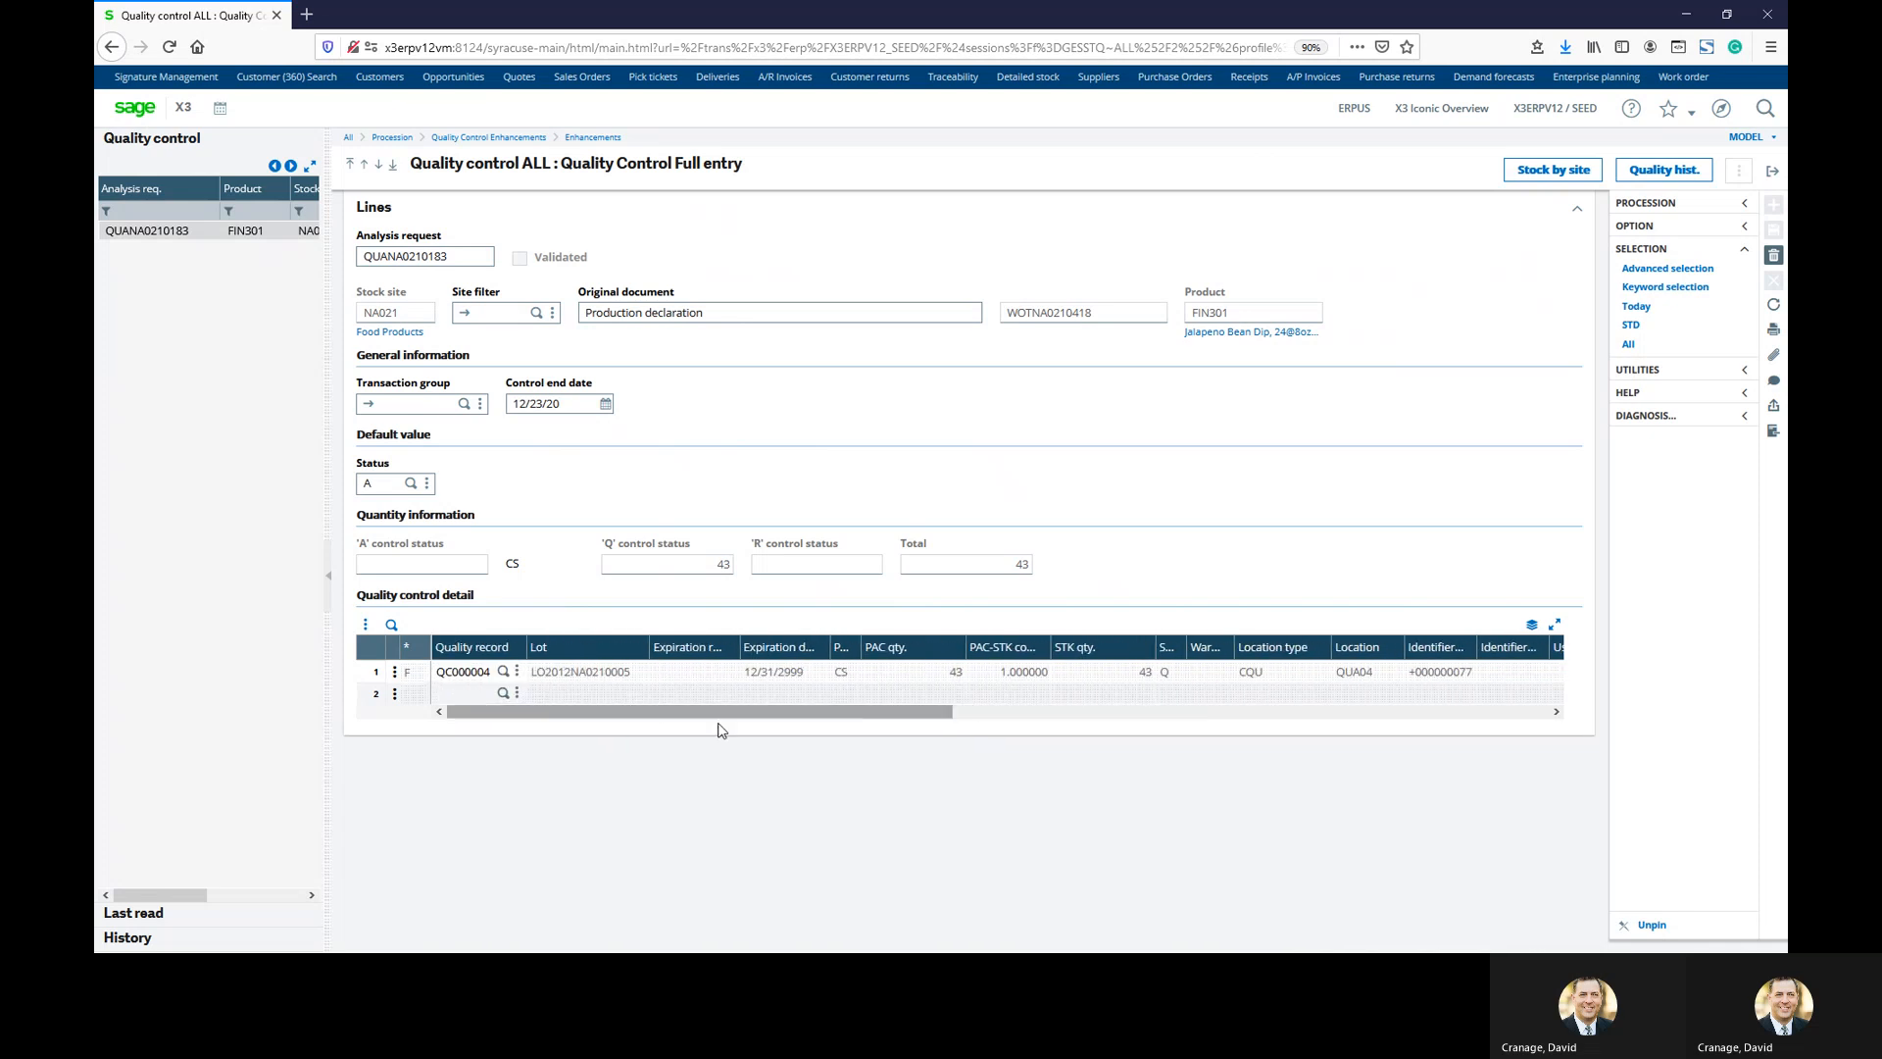
pyautogui.click(393, 673)
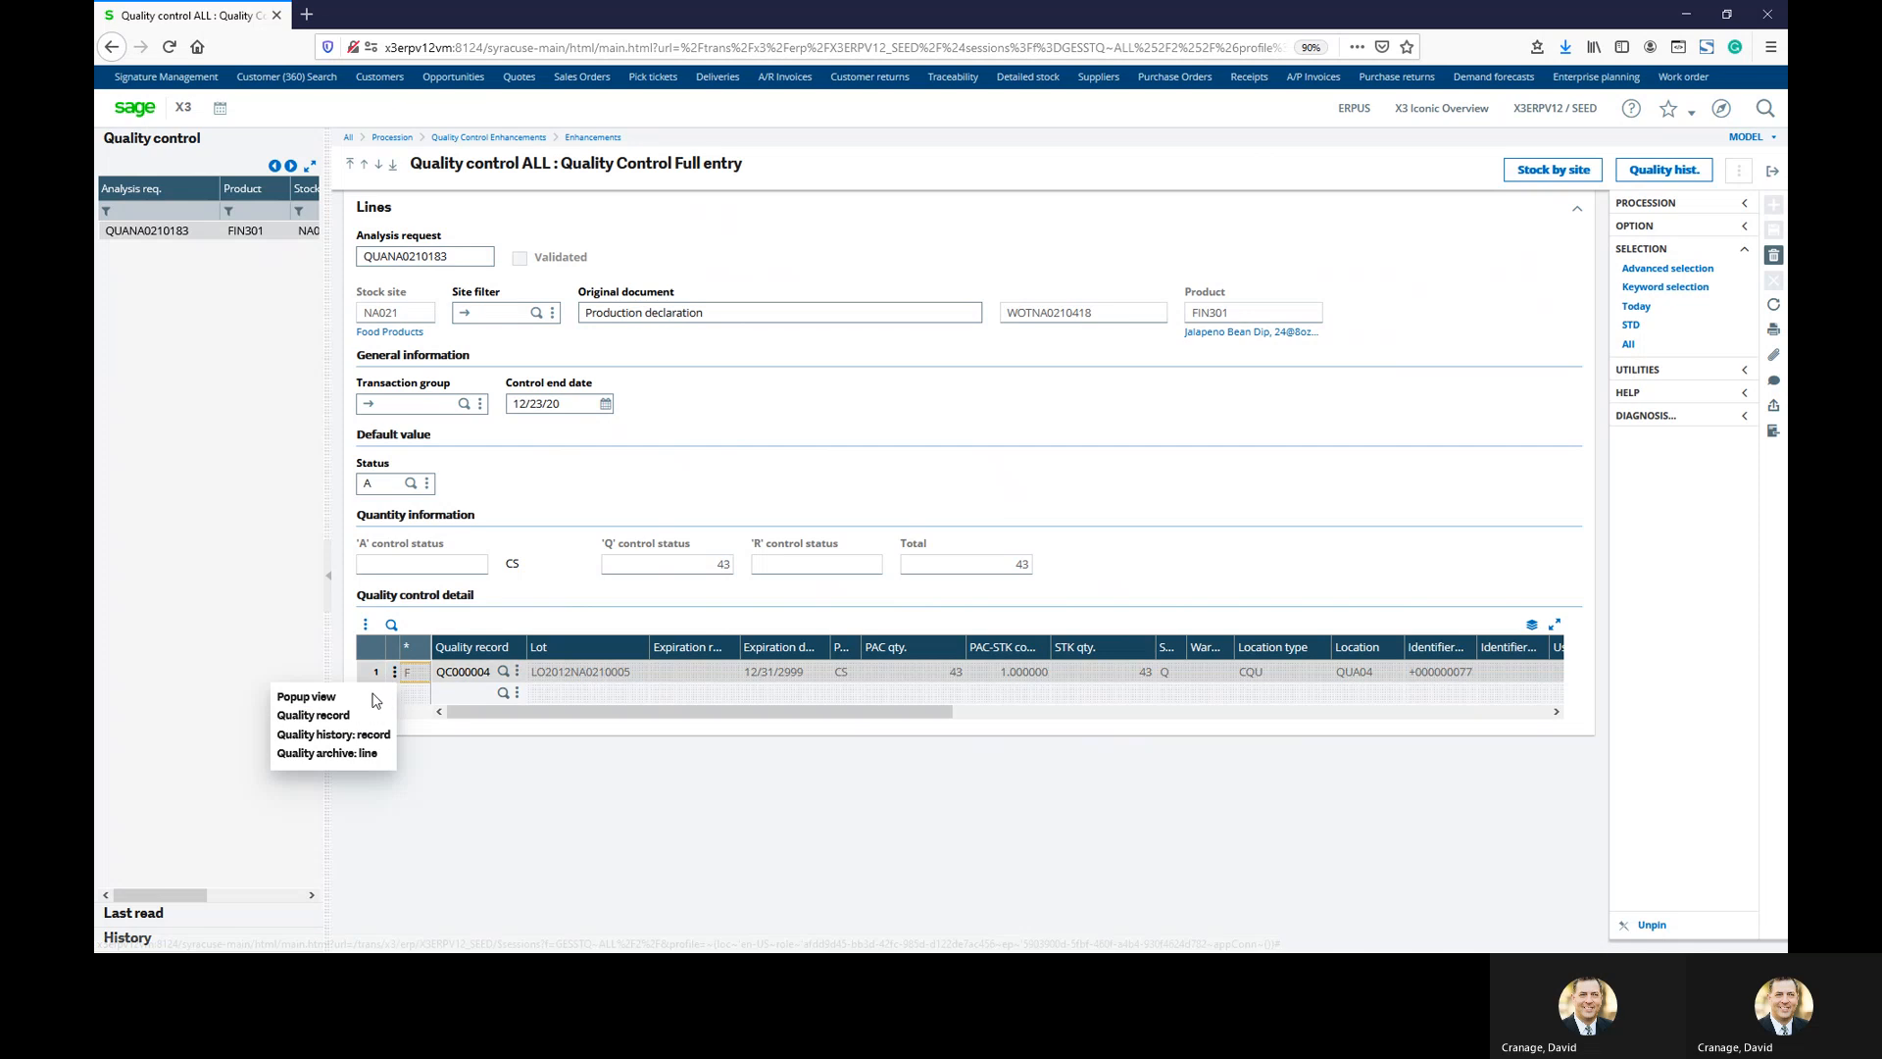
# Enter pH 7 and 4% moisture in the QC000004 quality record and save it
pyautogui.click(333, 714)
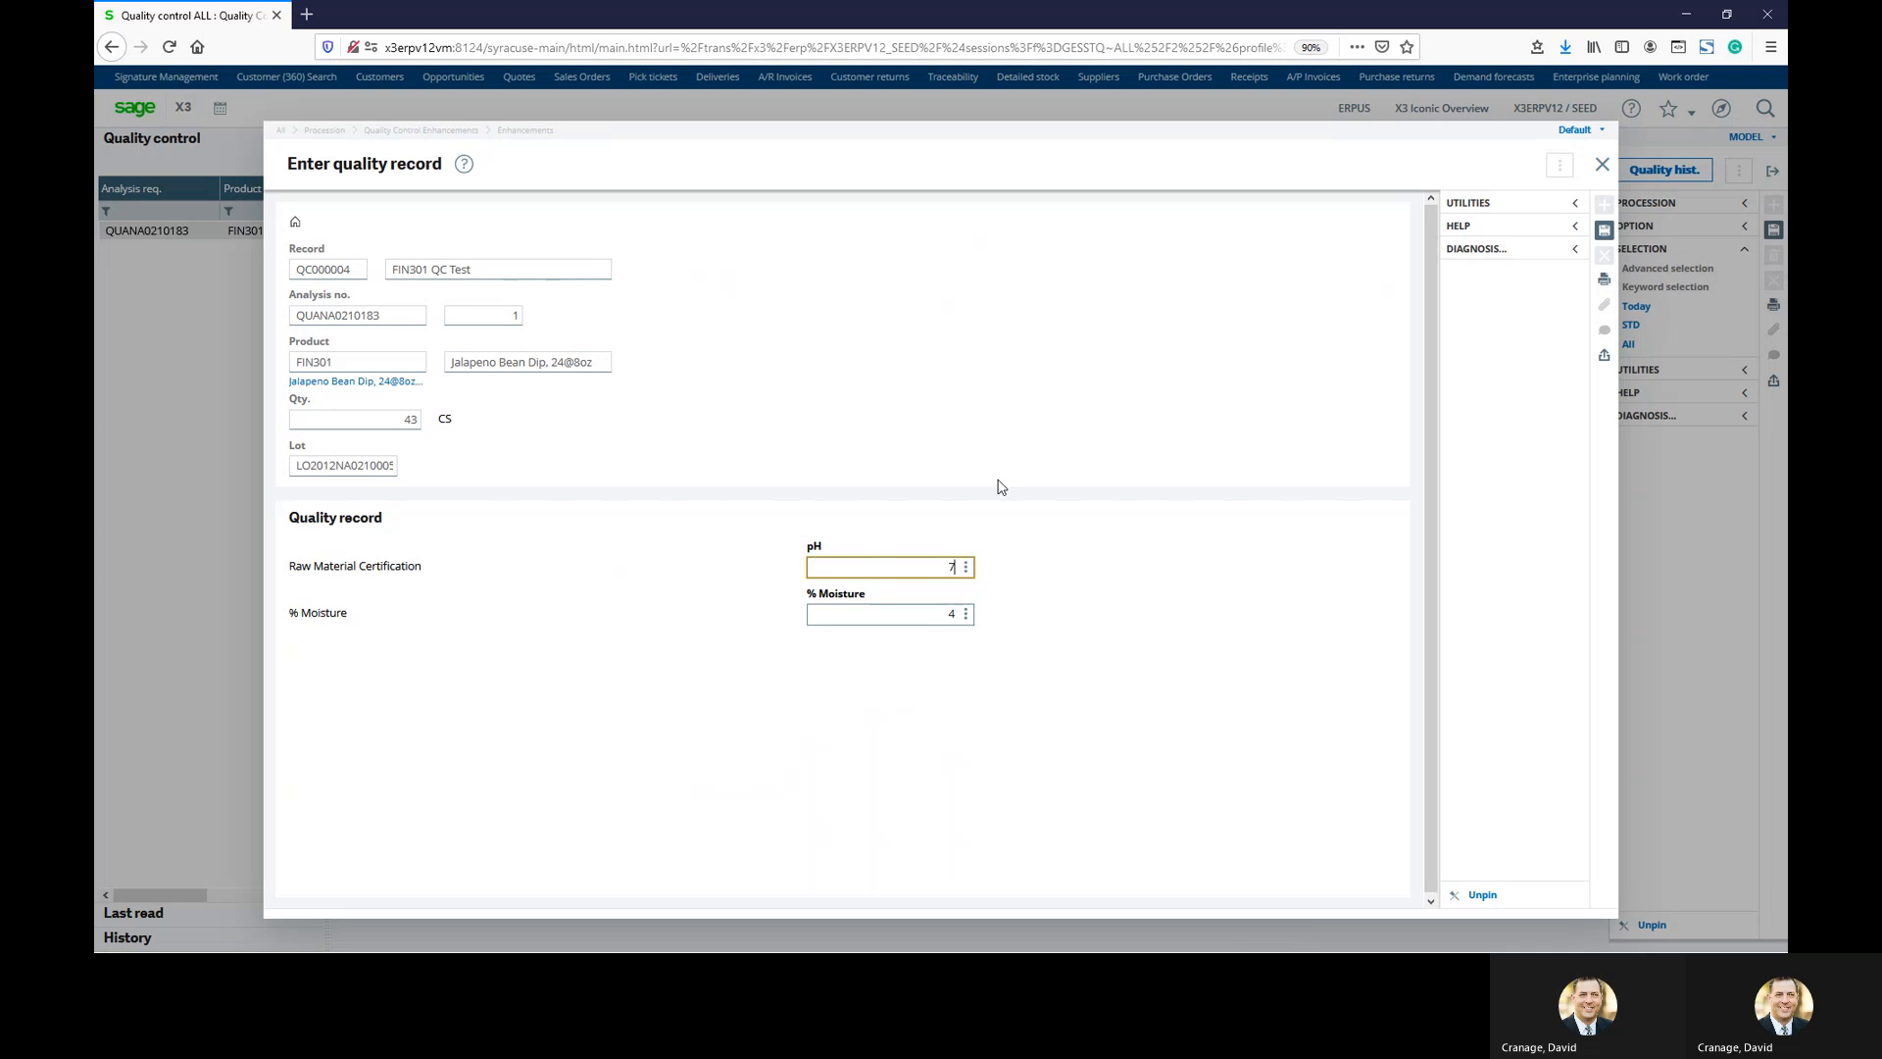
pyautogui.click(1605, 232)
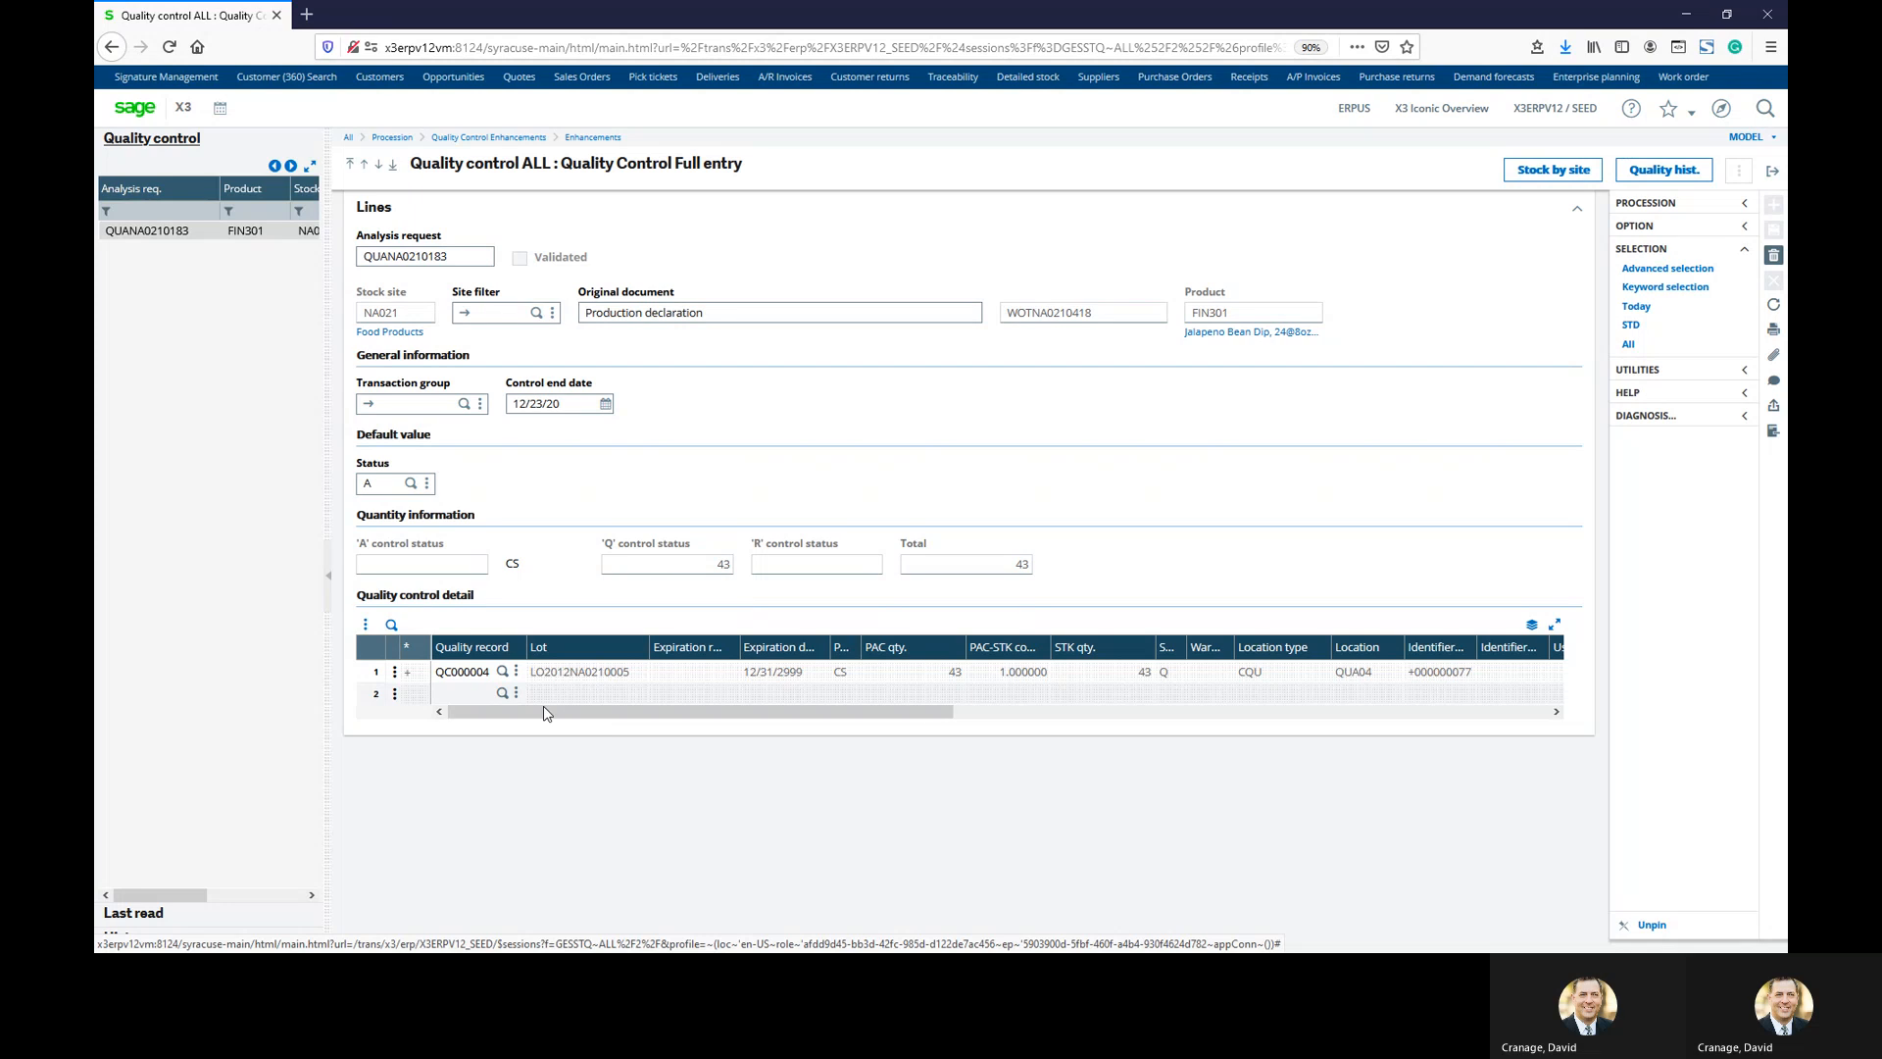
pyautogui.click(394, 671)
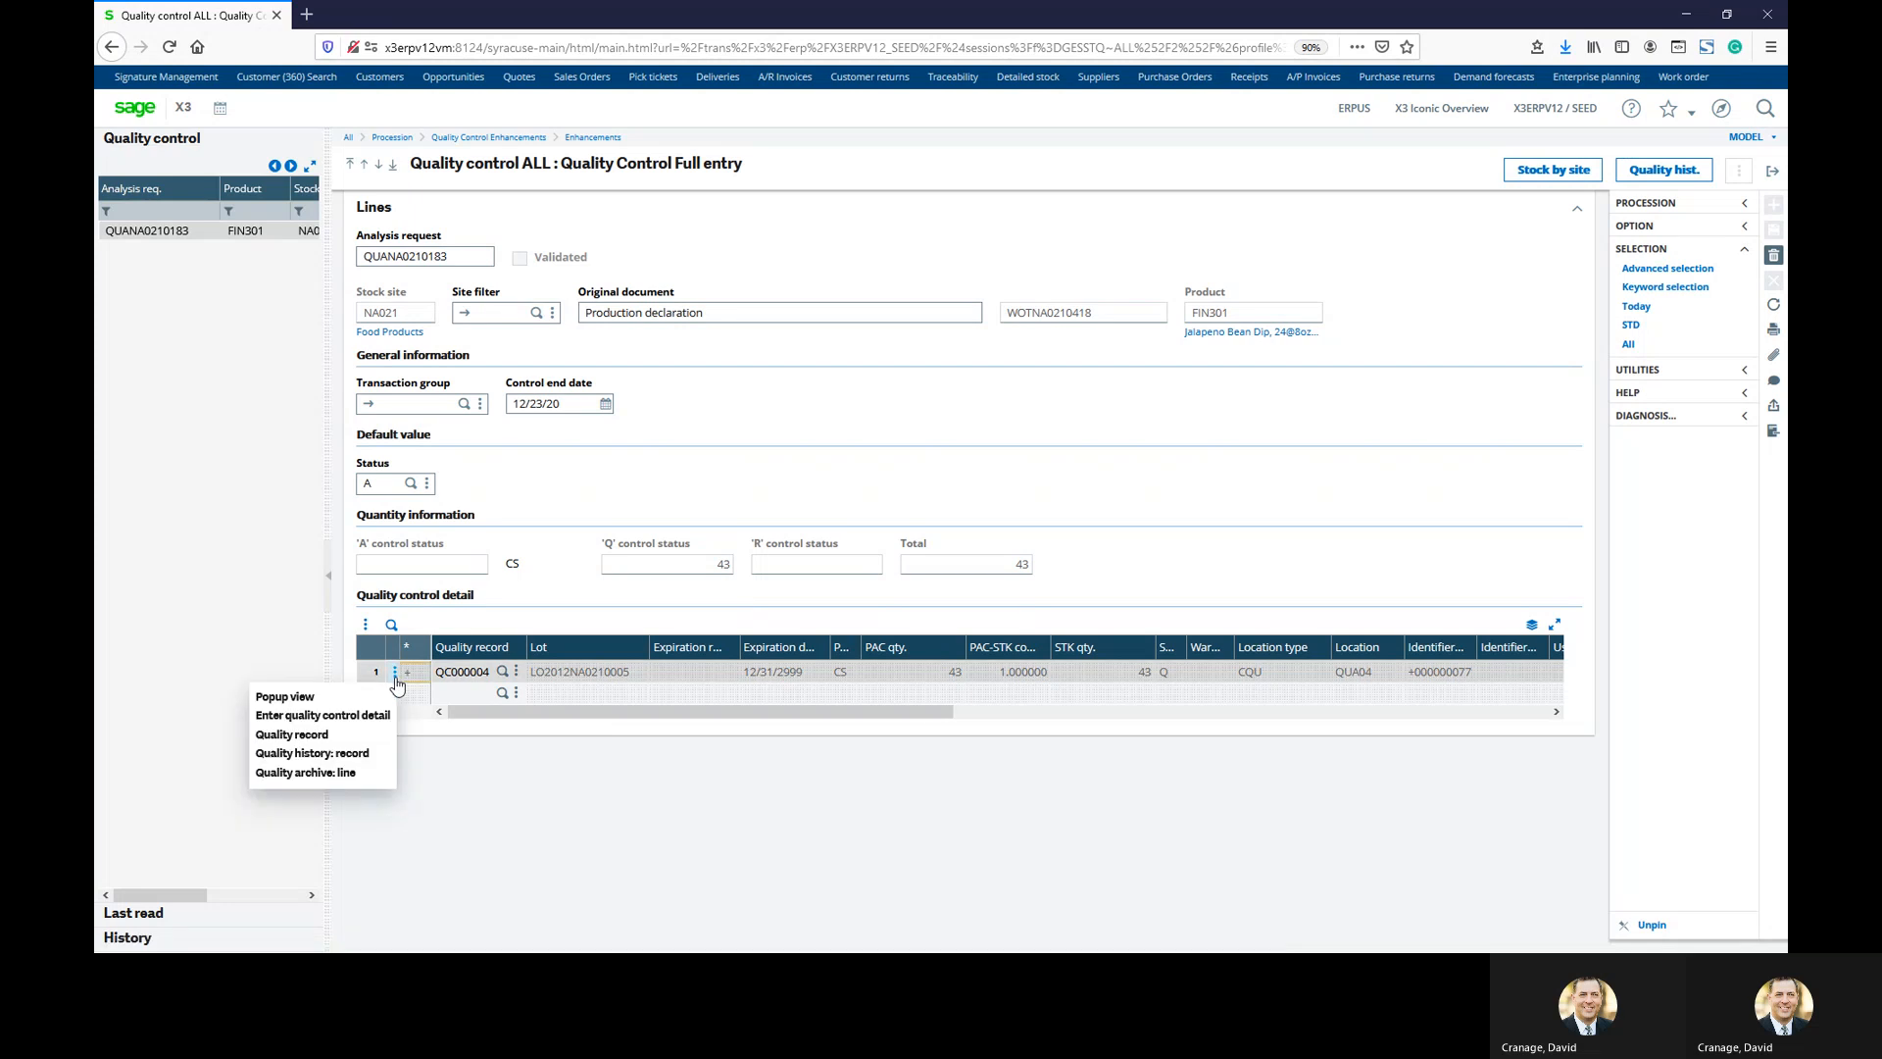
# Release qualified quantity 43 at status A to location type STO, location STO01
pyautogui.click(375, 717)
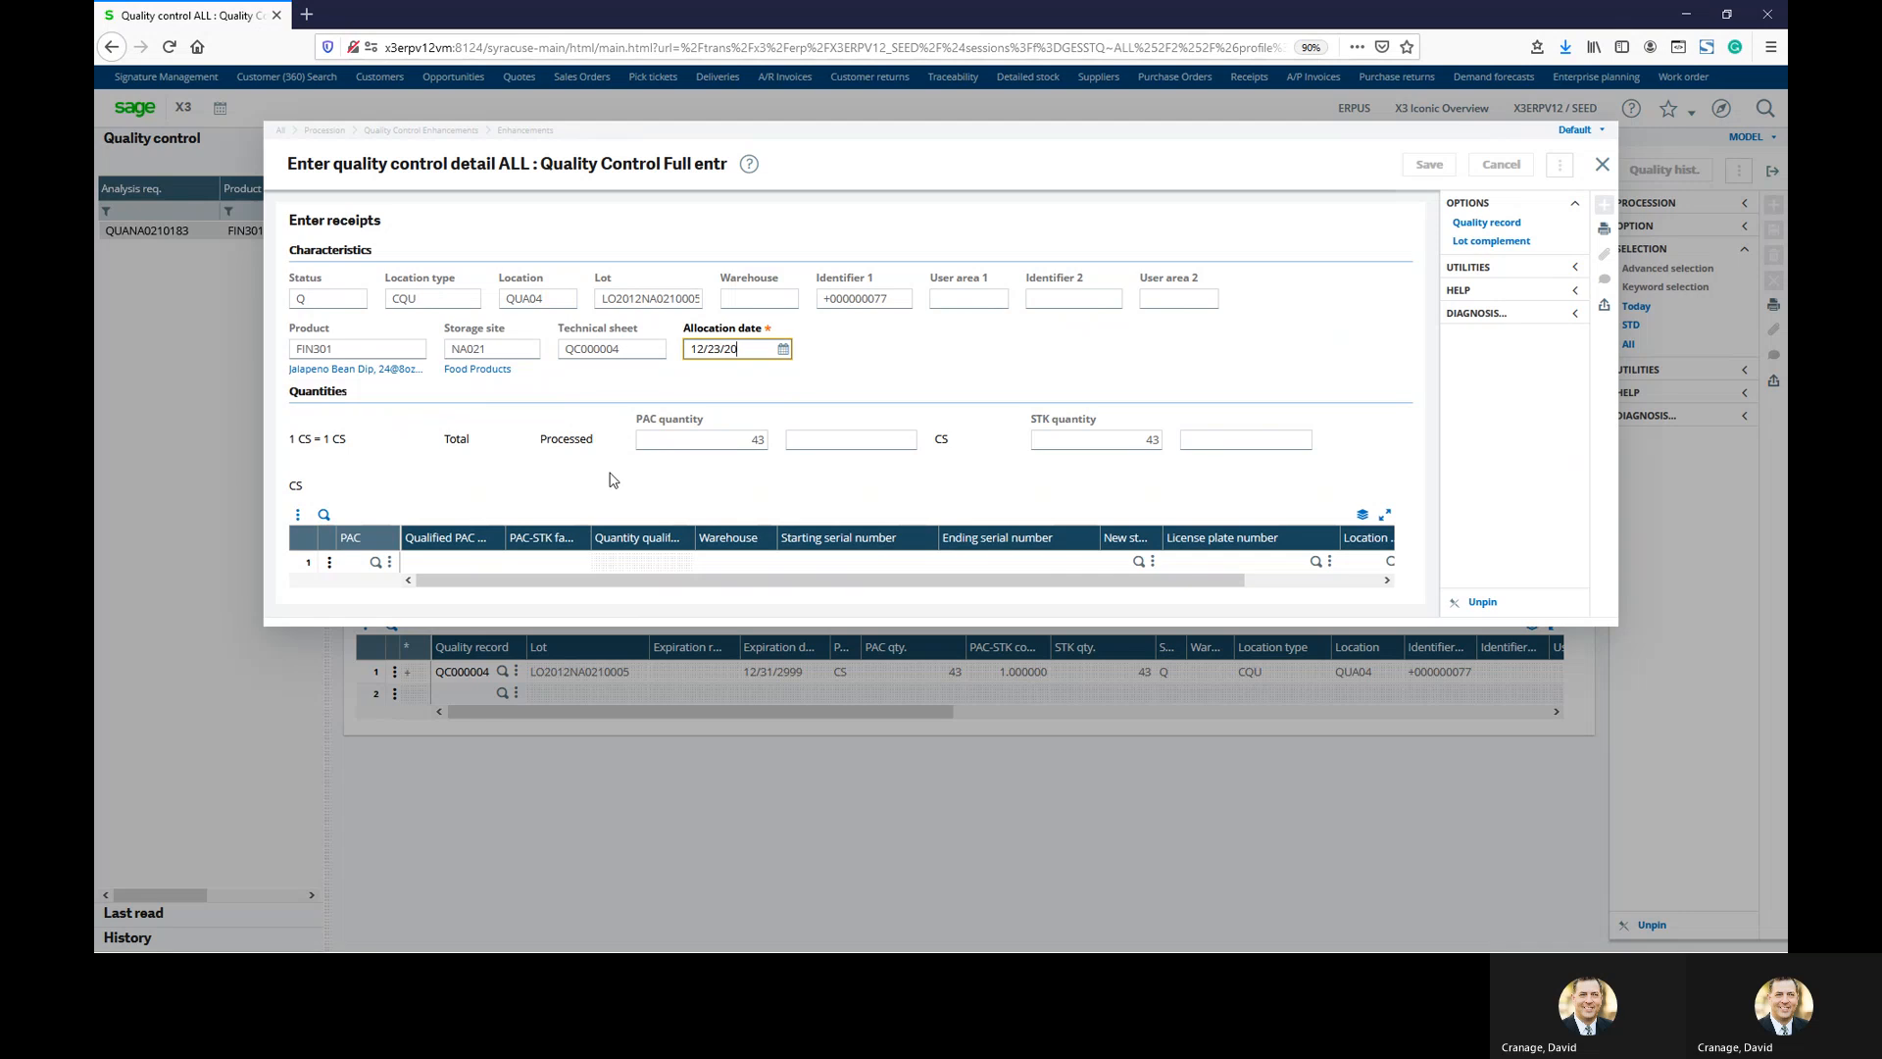
pyautogui.click(446, 561)
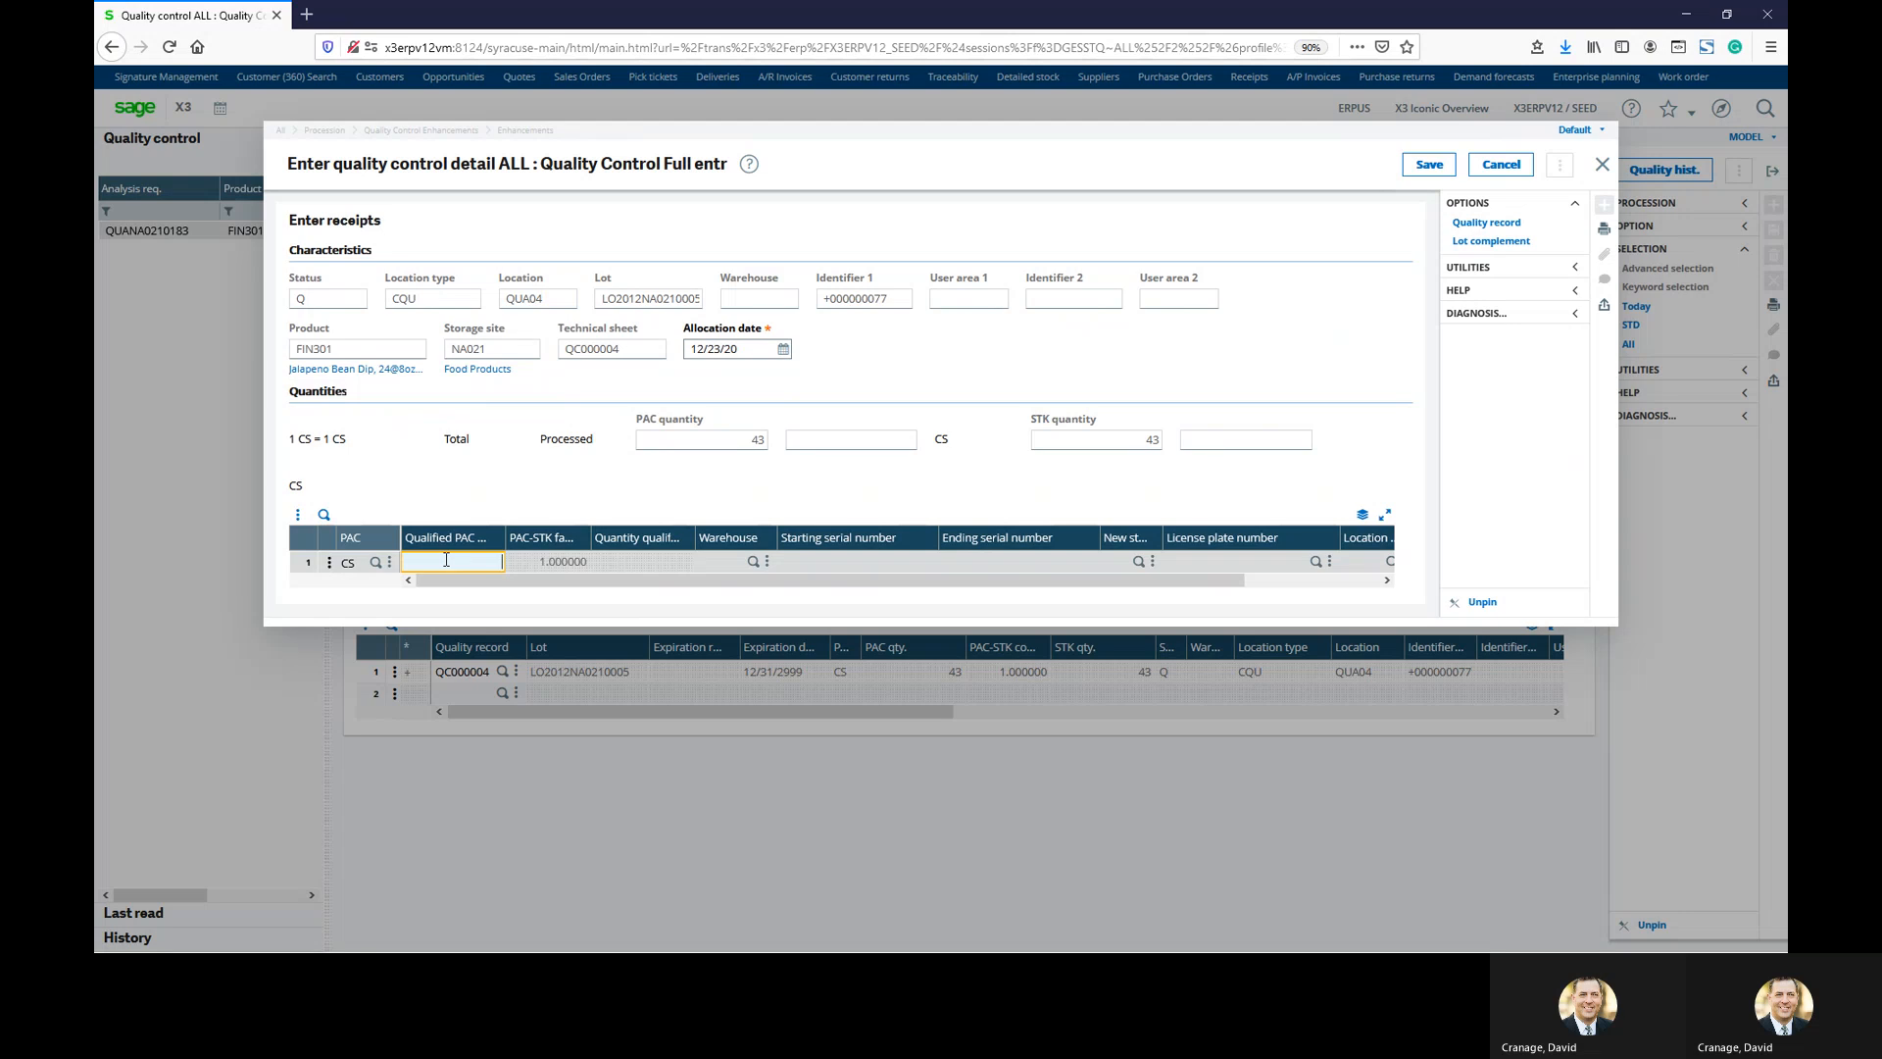
pyautogui.write('3')
pyautogui.press('Tab')
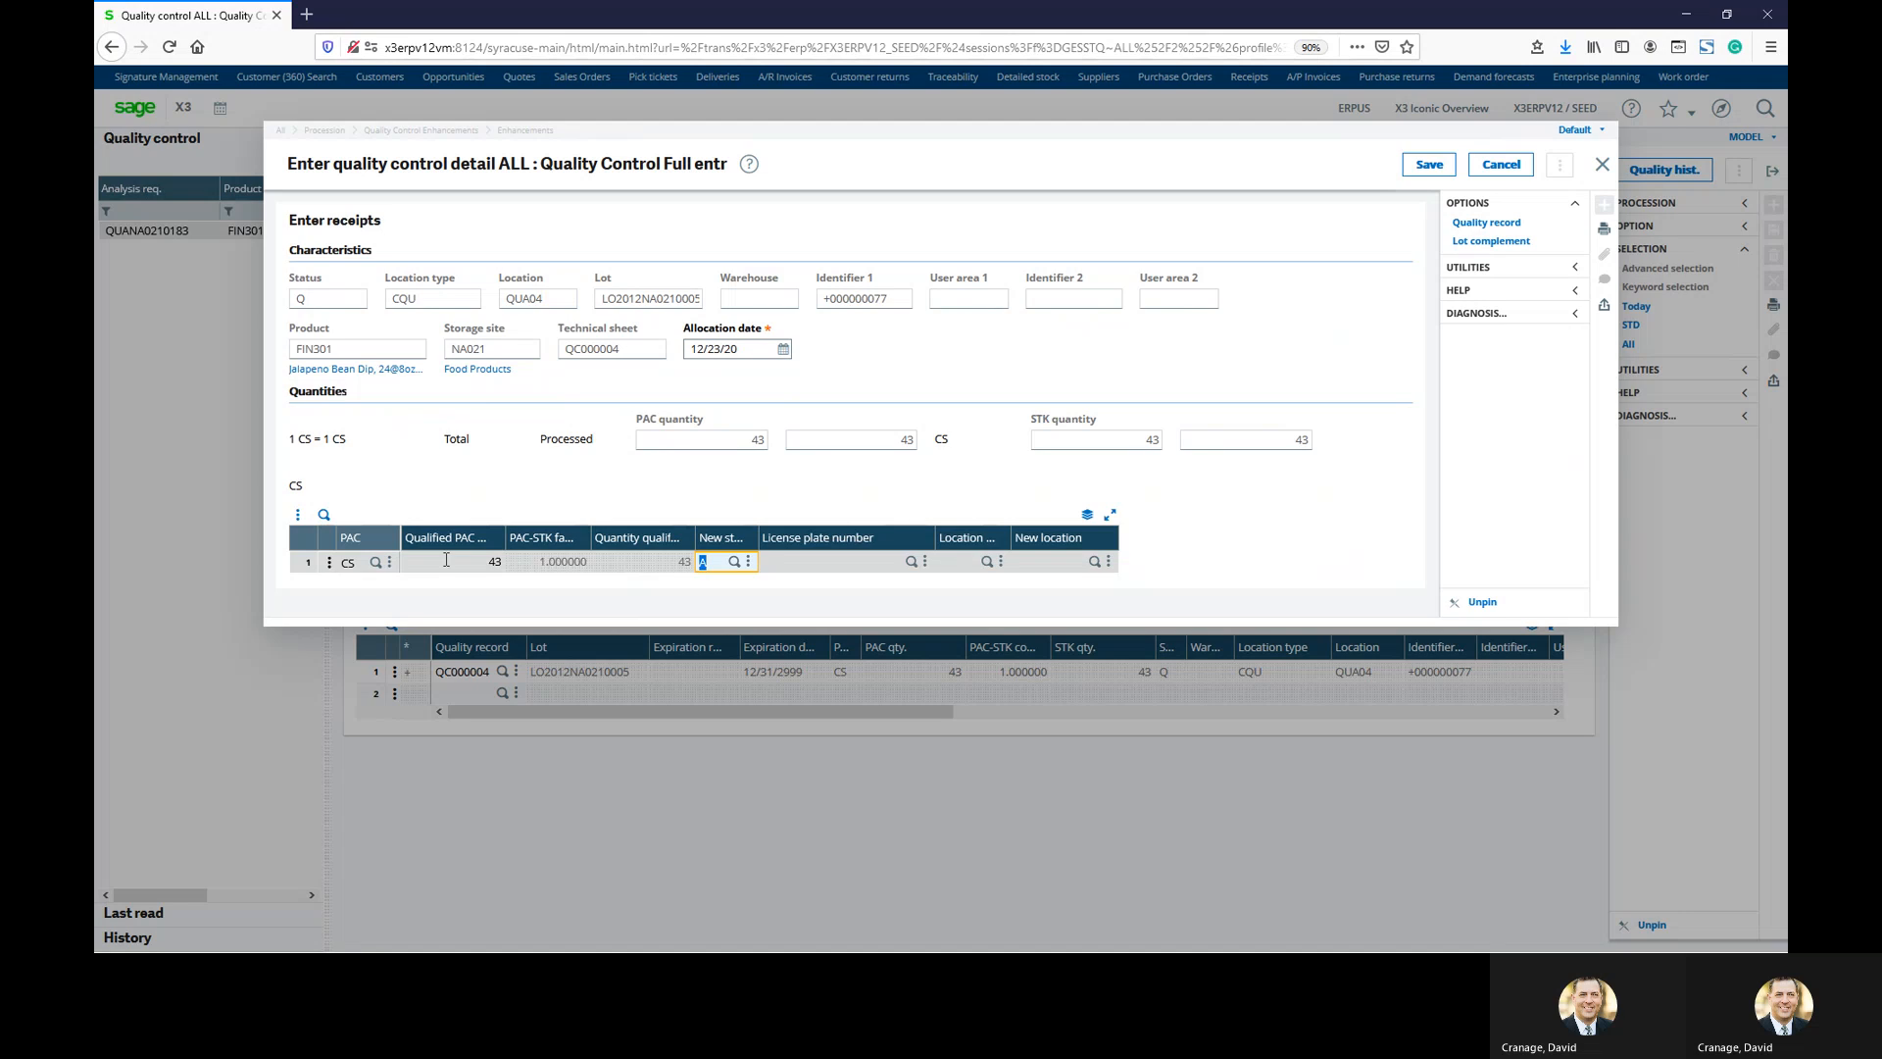
pyautogui.press('Tab')
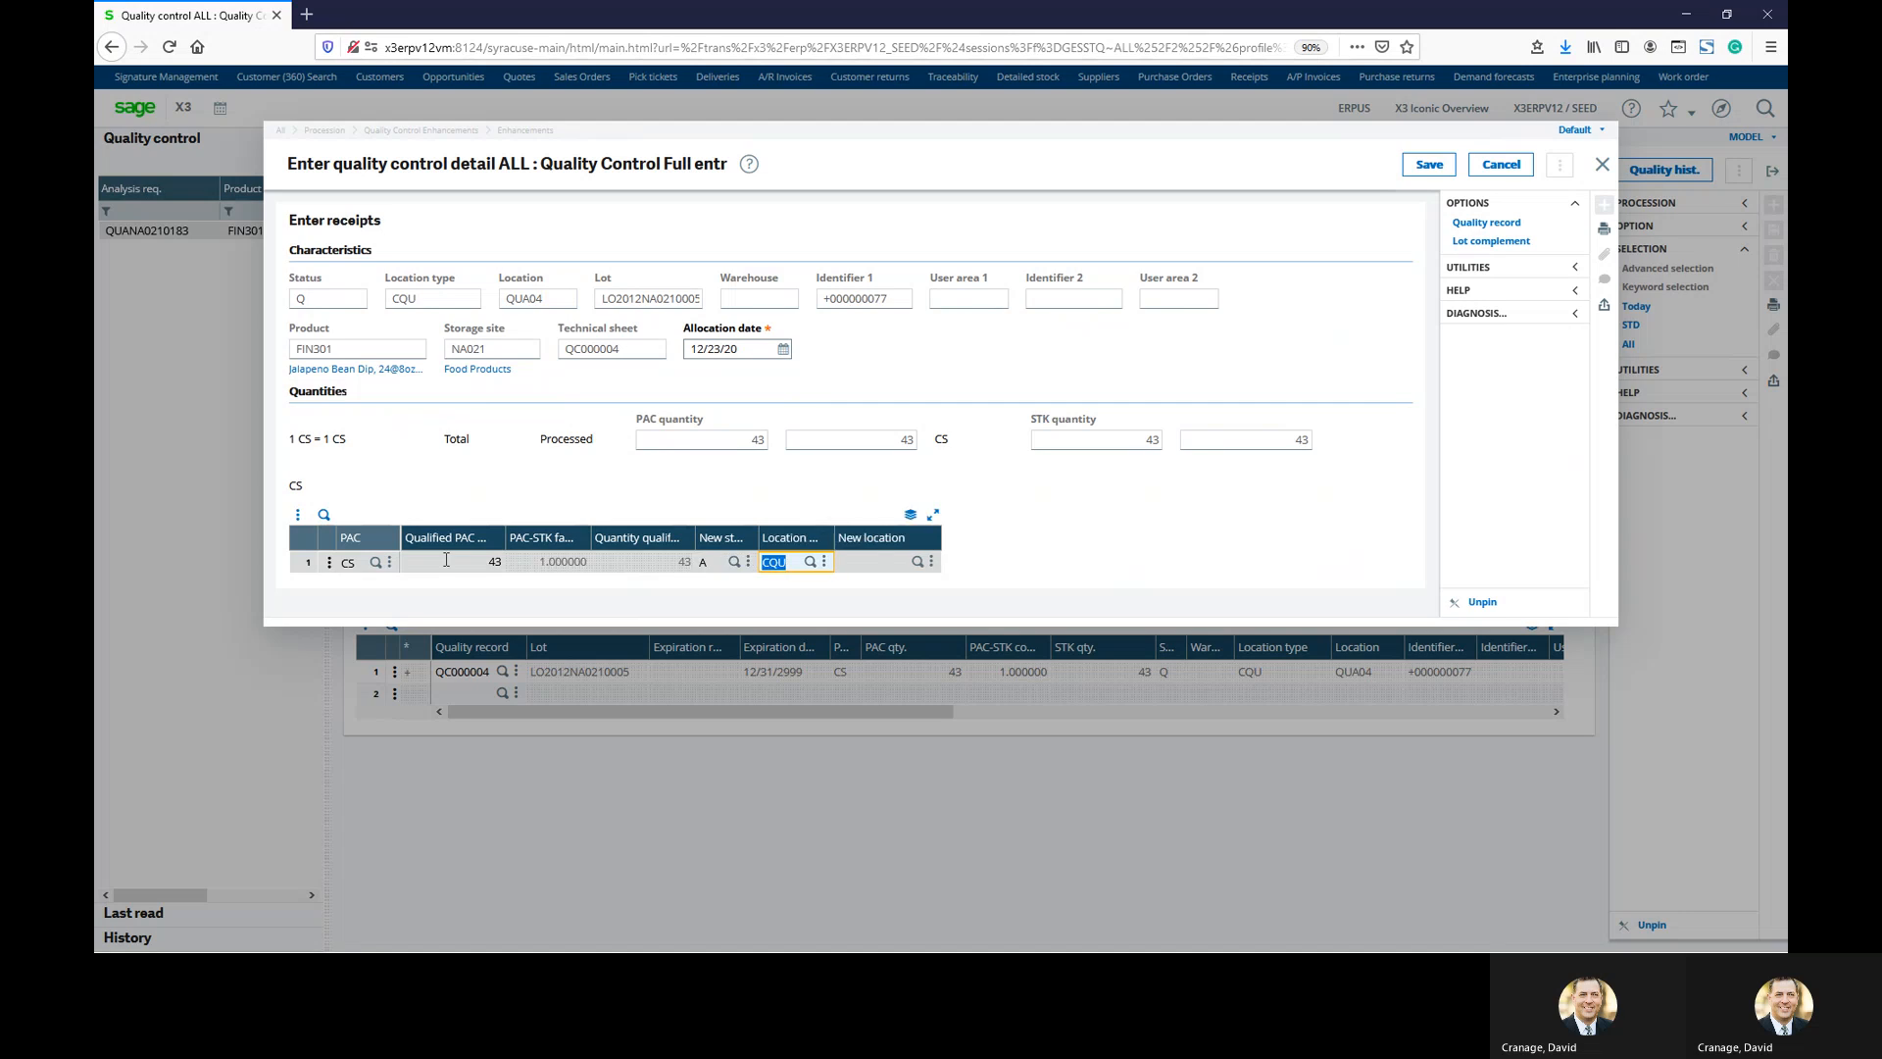
pyautogui.write('STO')
pyautogui.press('Tab')
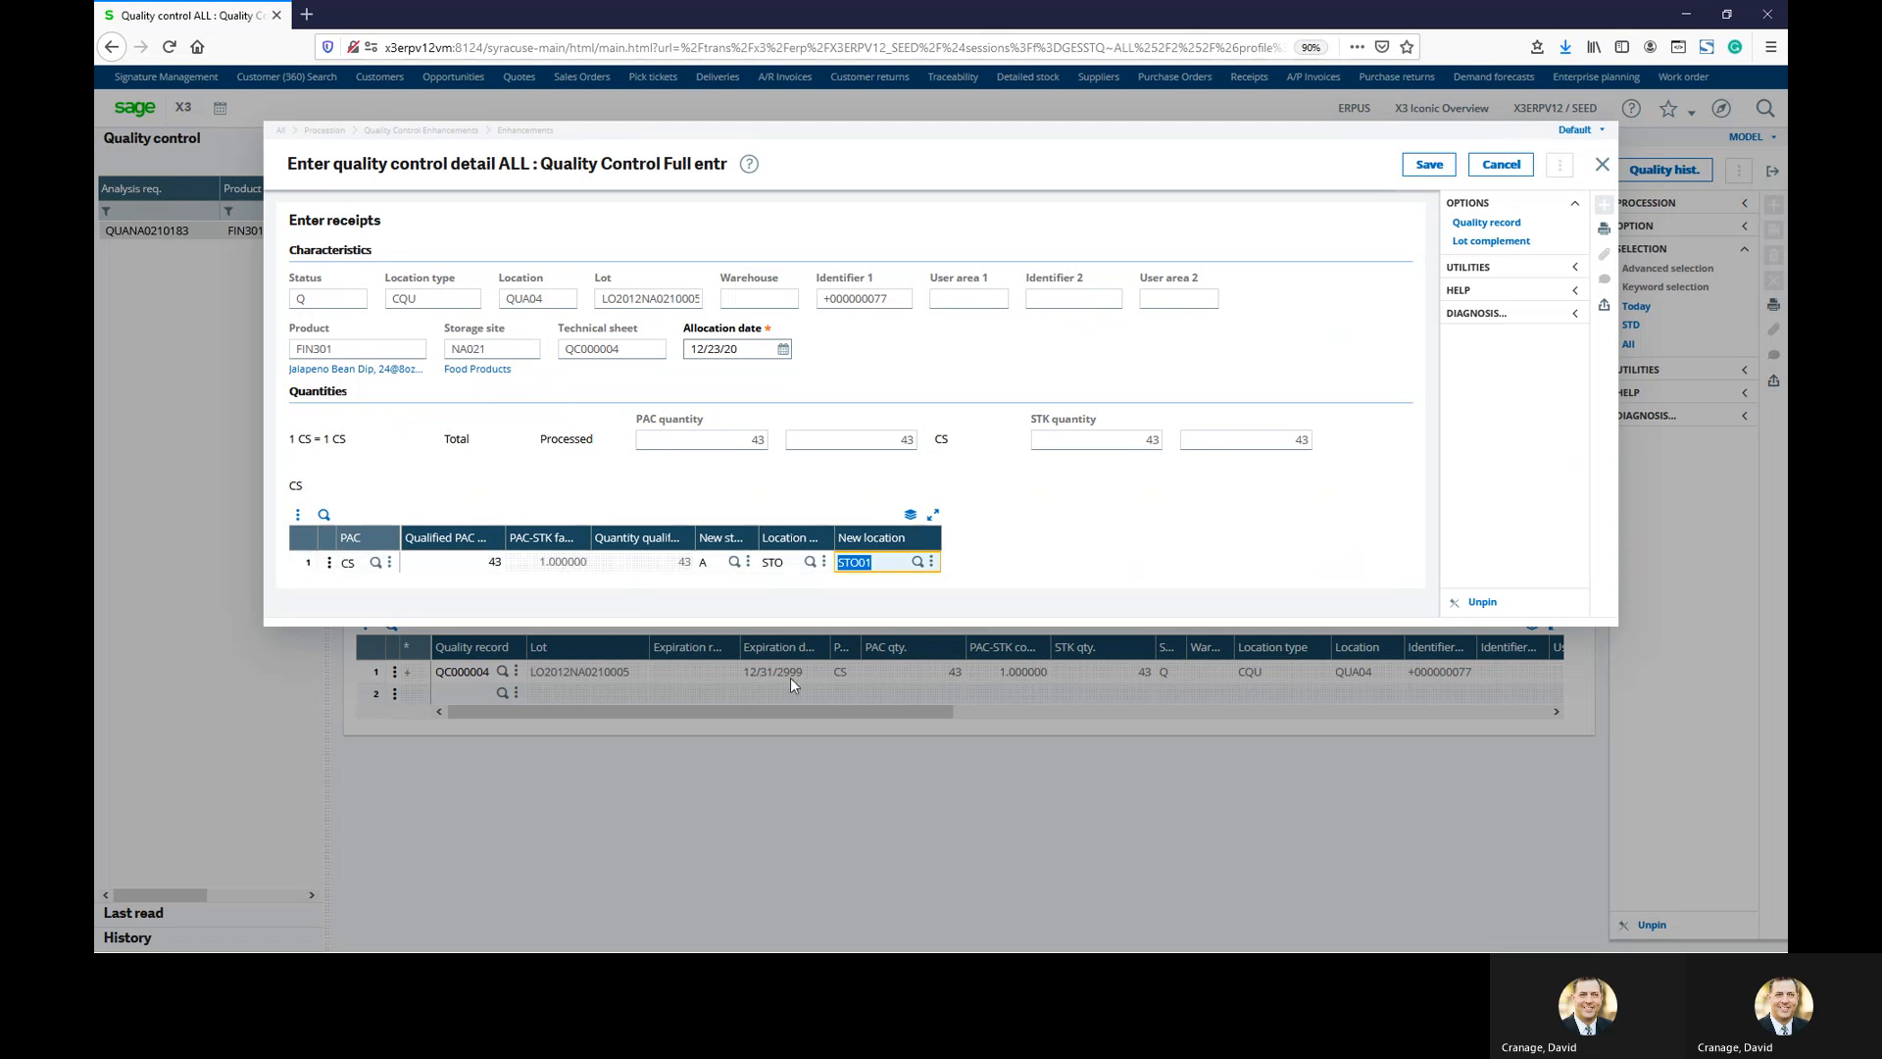
pyautogui.click(918, 562)
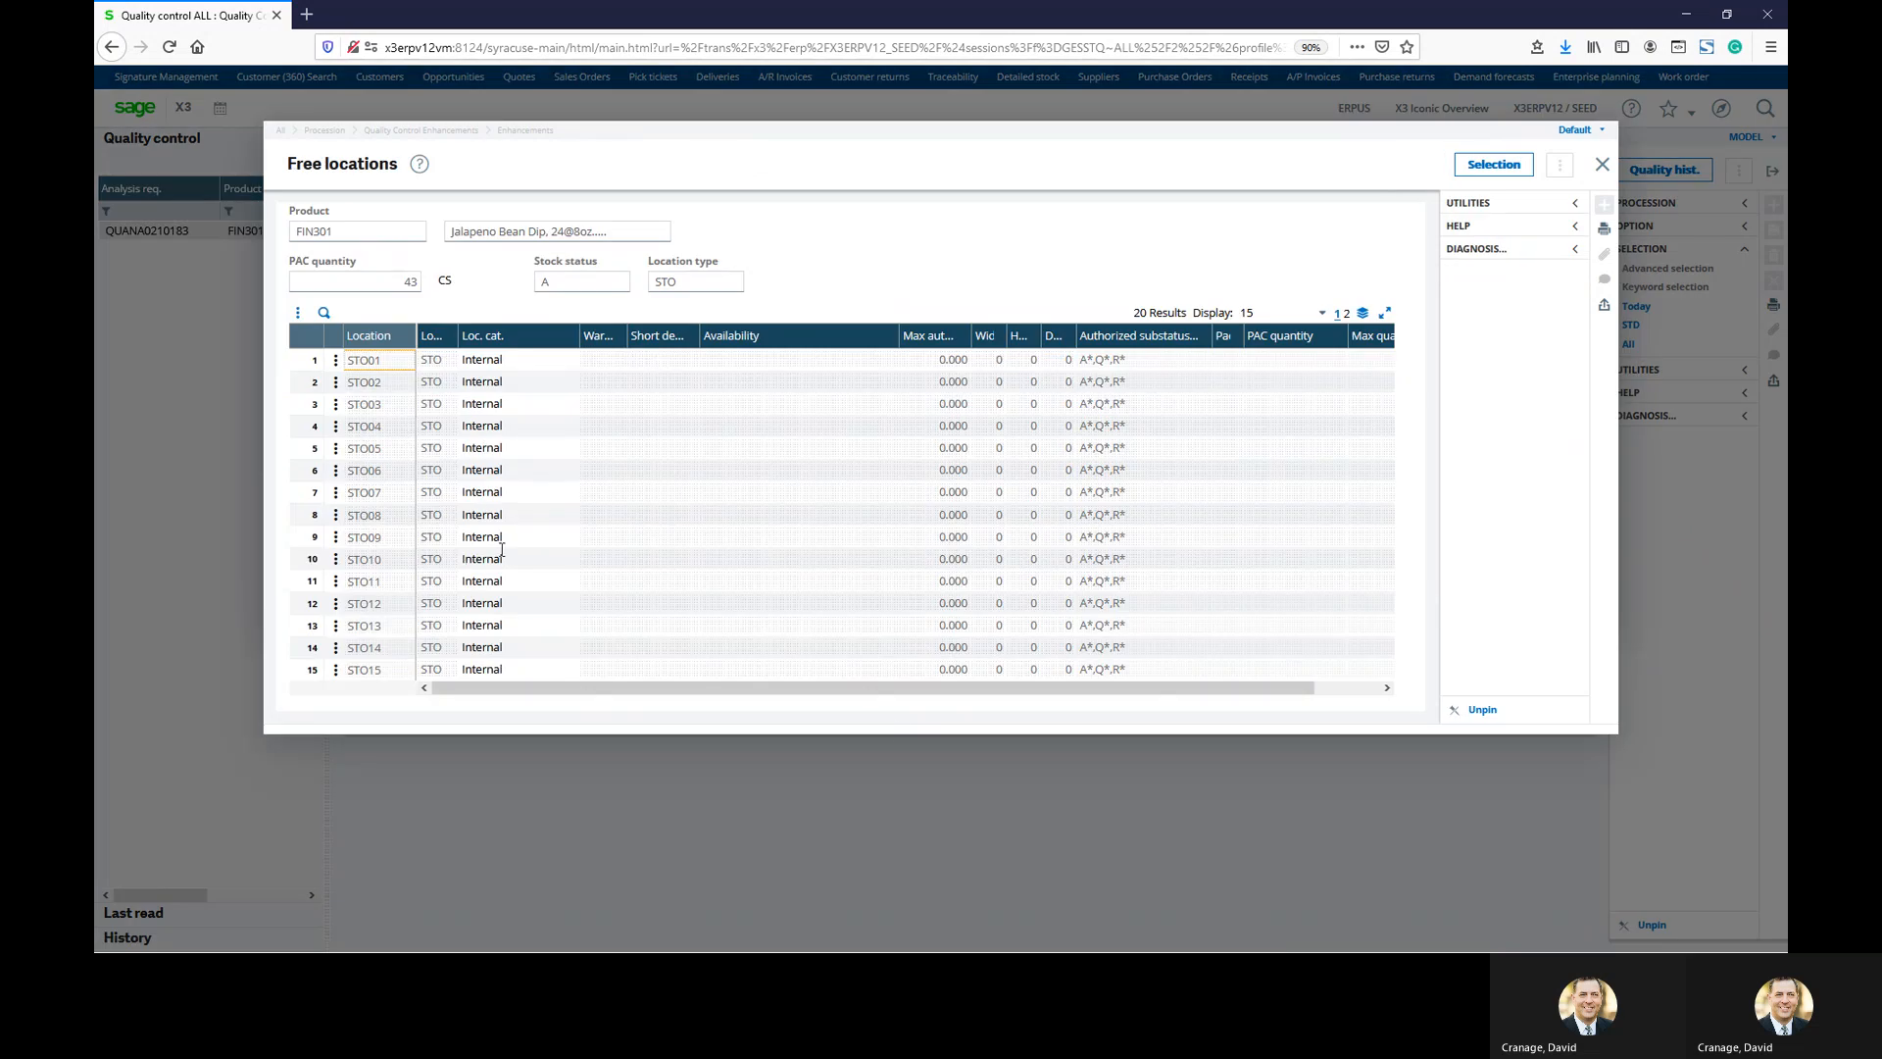
pyautogui.click(1602, 165)
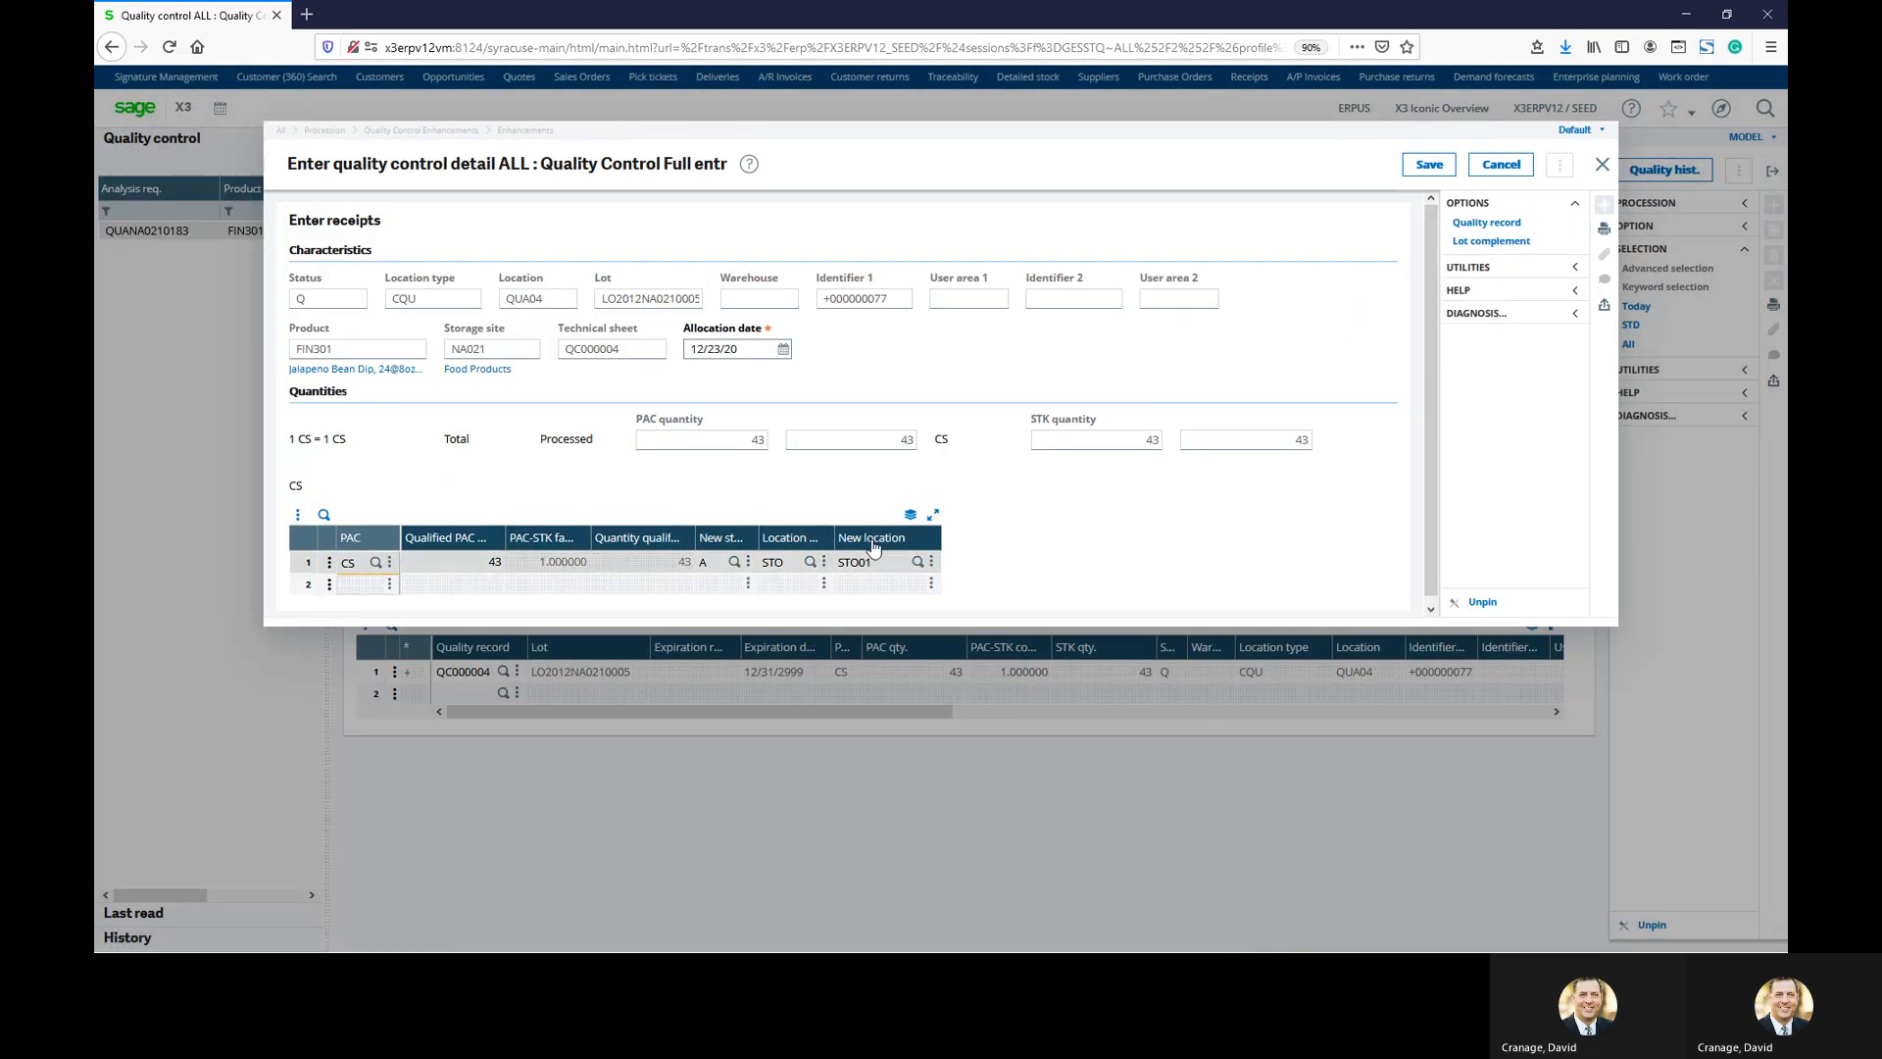
# Save the line release and the quality control entry, then close it
pyautogui.click(1426, 167)
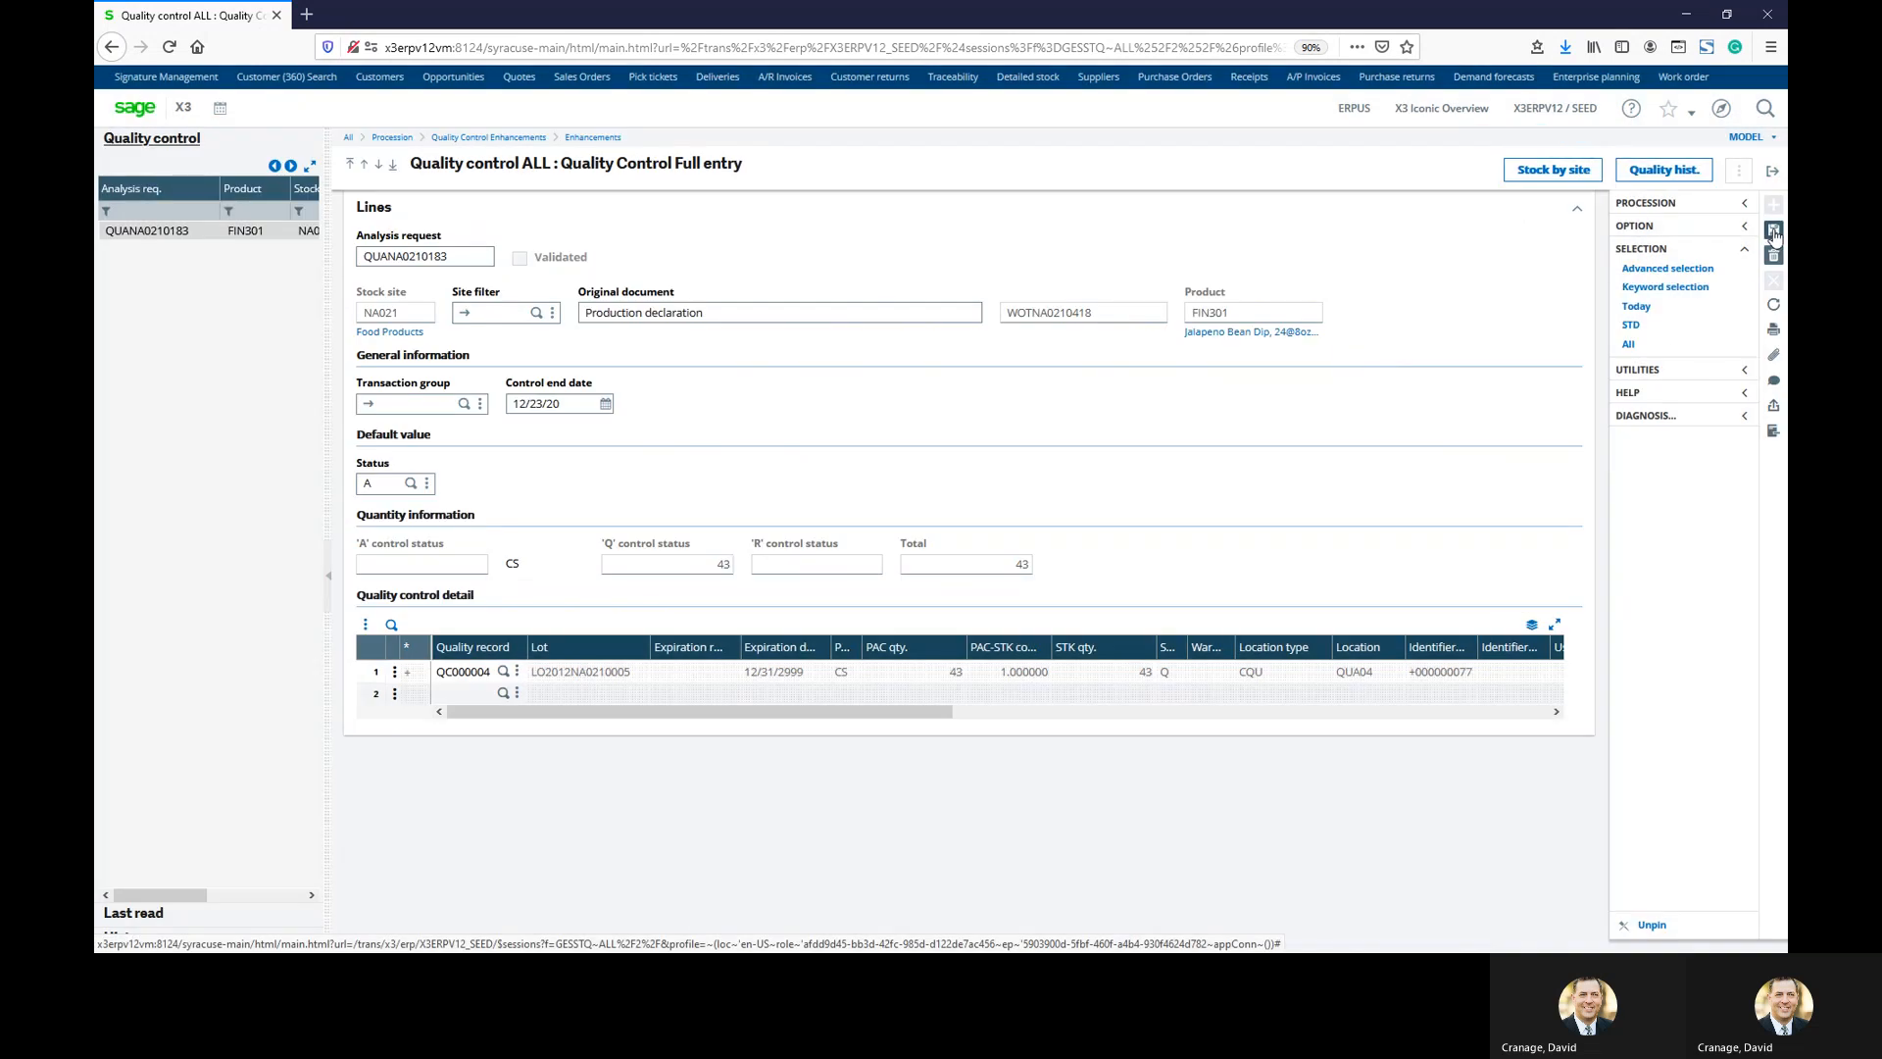
pyautogui.click(1773, 230)
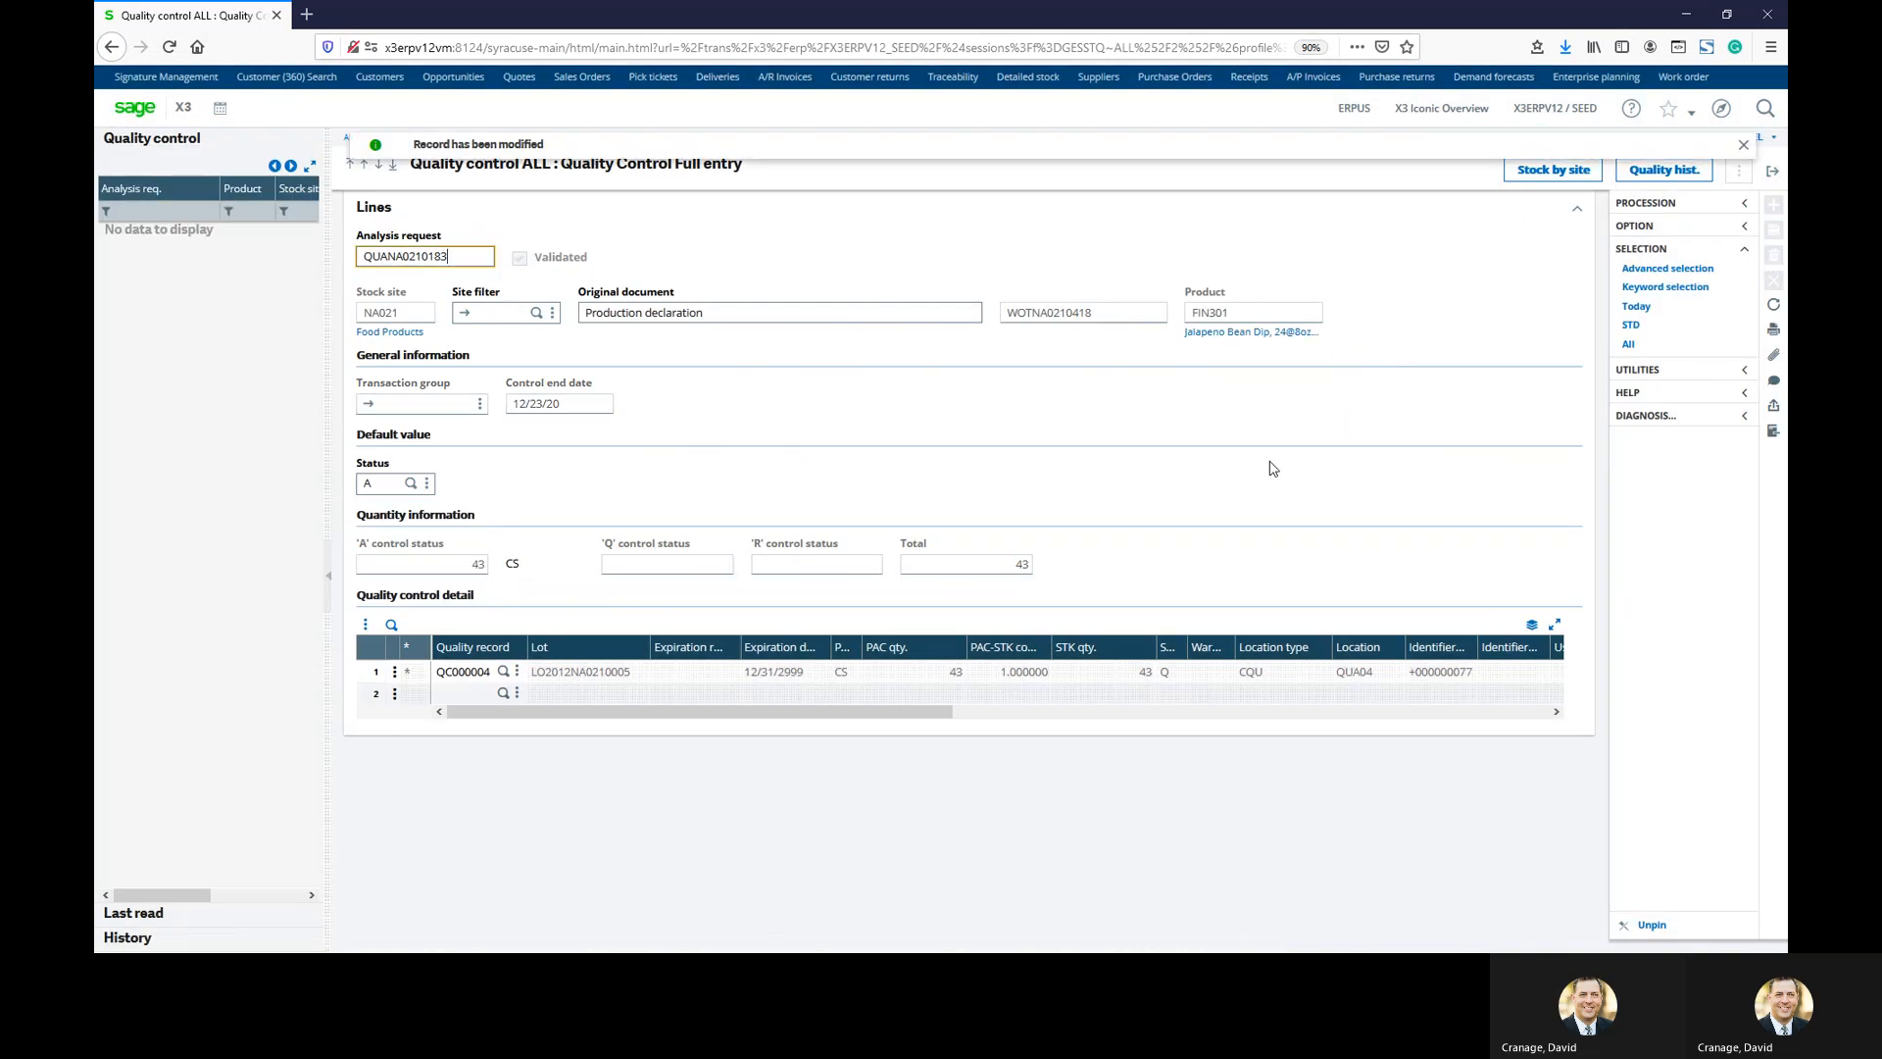
pyautogui.click(1773, 174)
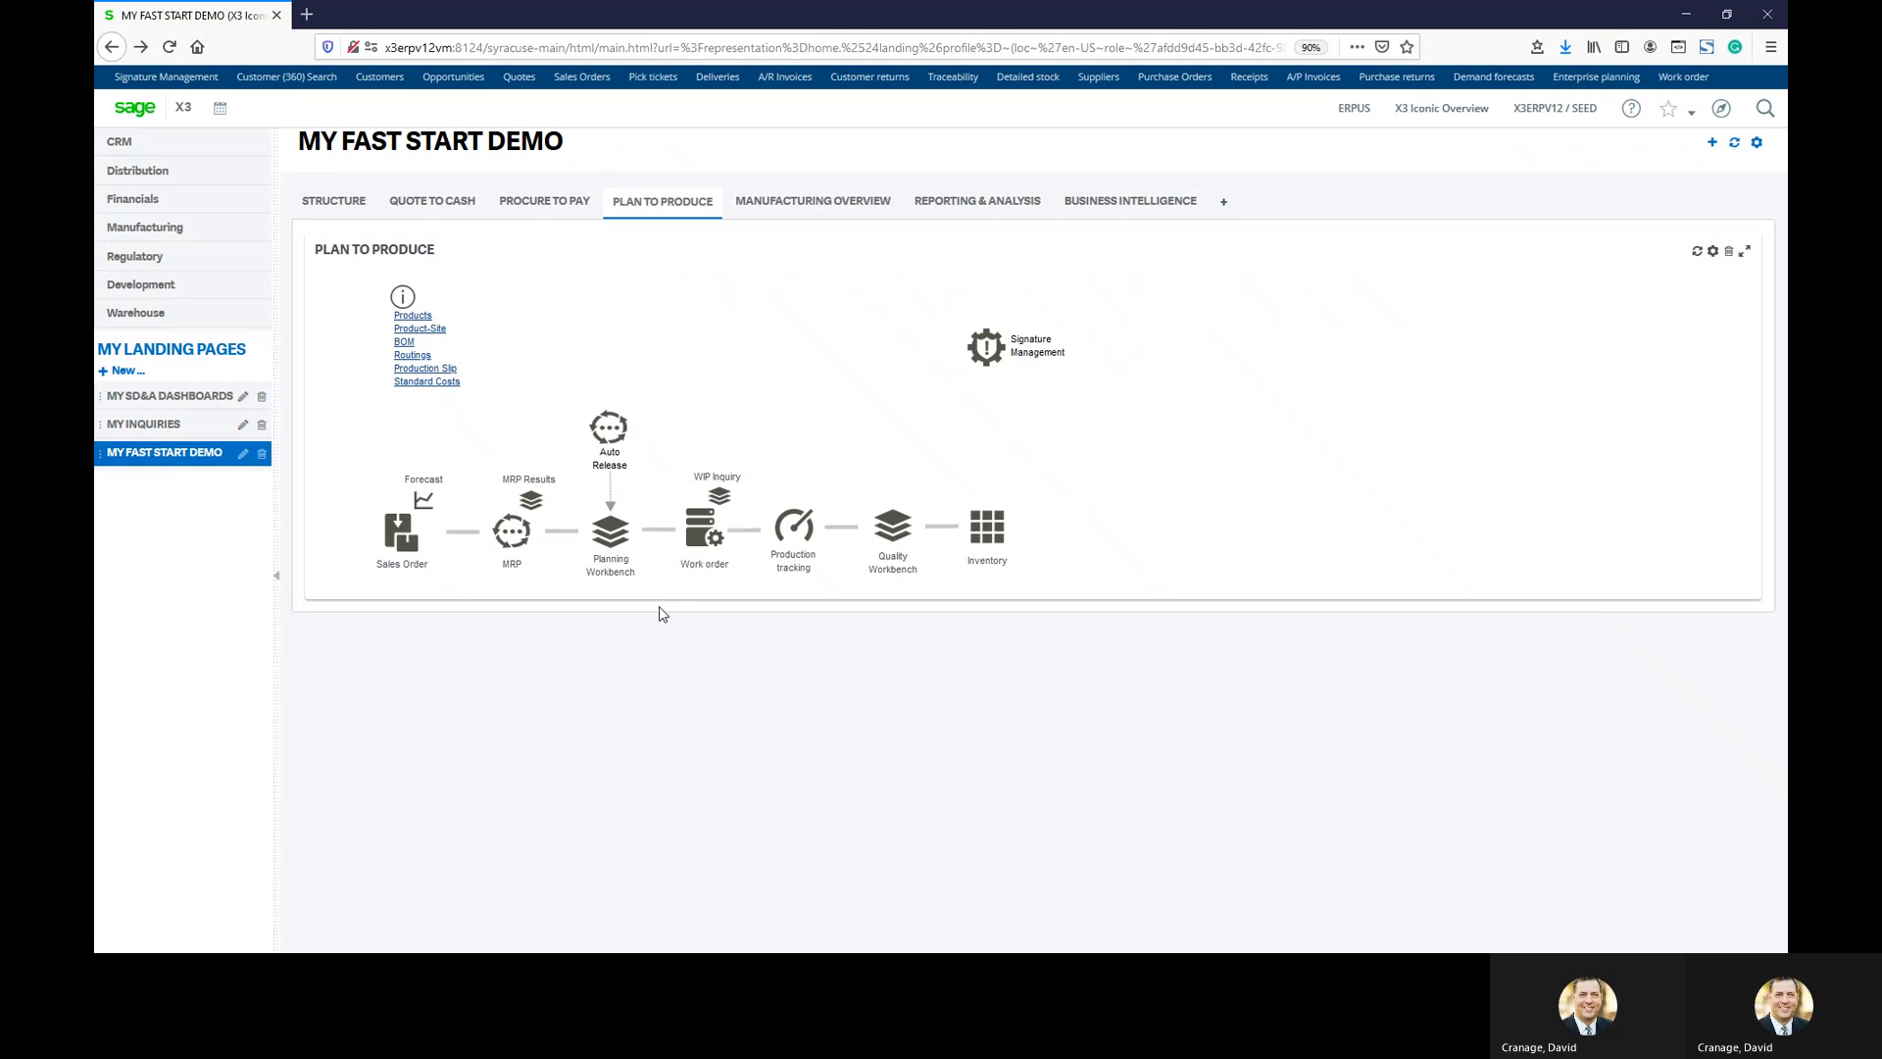
# Launch Detailed stock inquiry from the Inventory icon, defaulting to site NA021
pyautogui.click(987, 535)
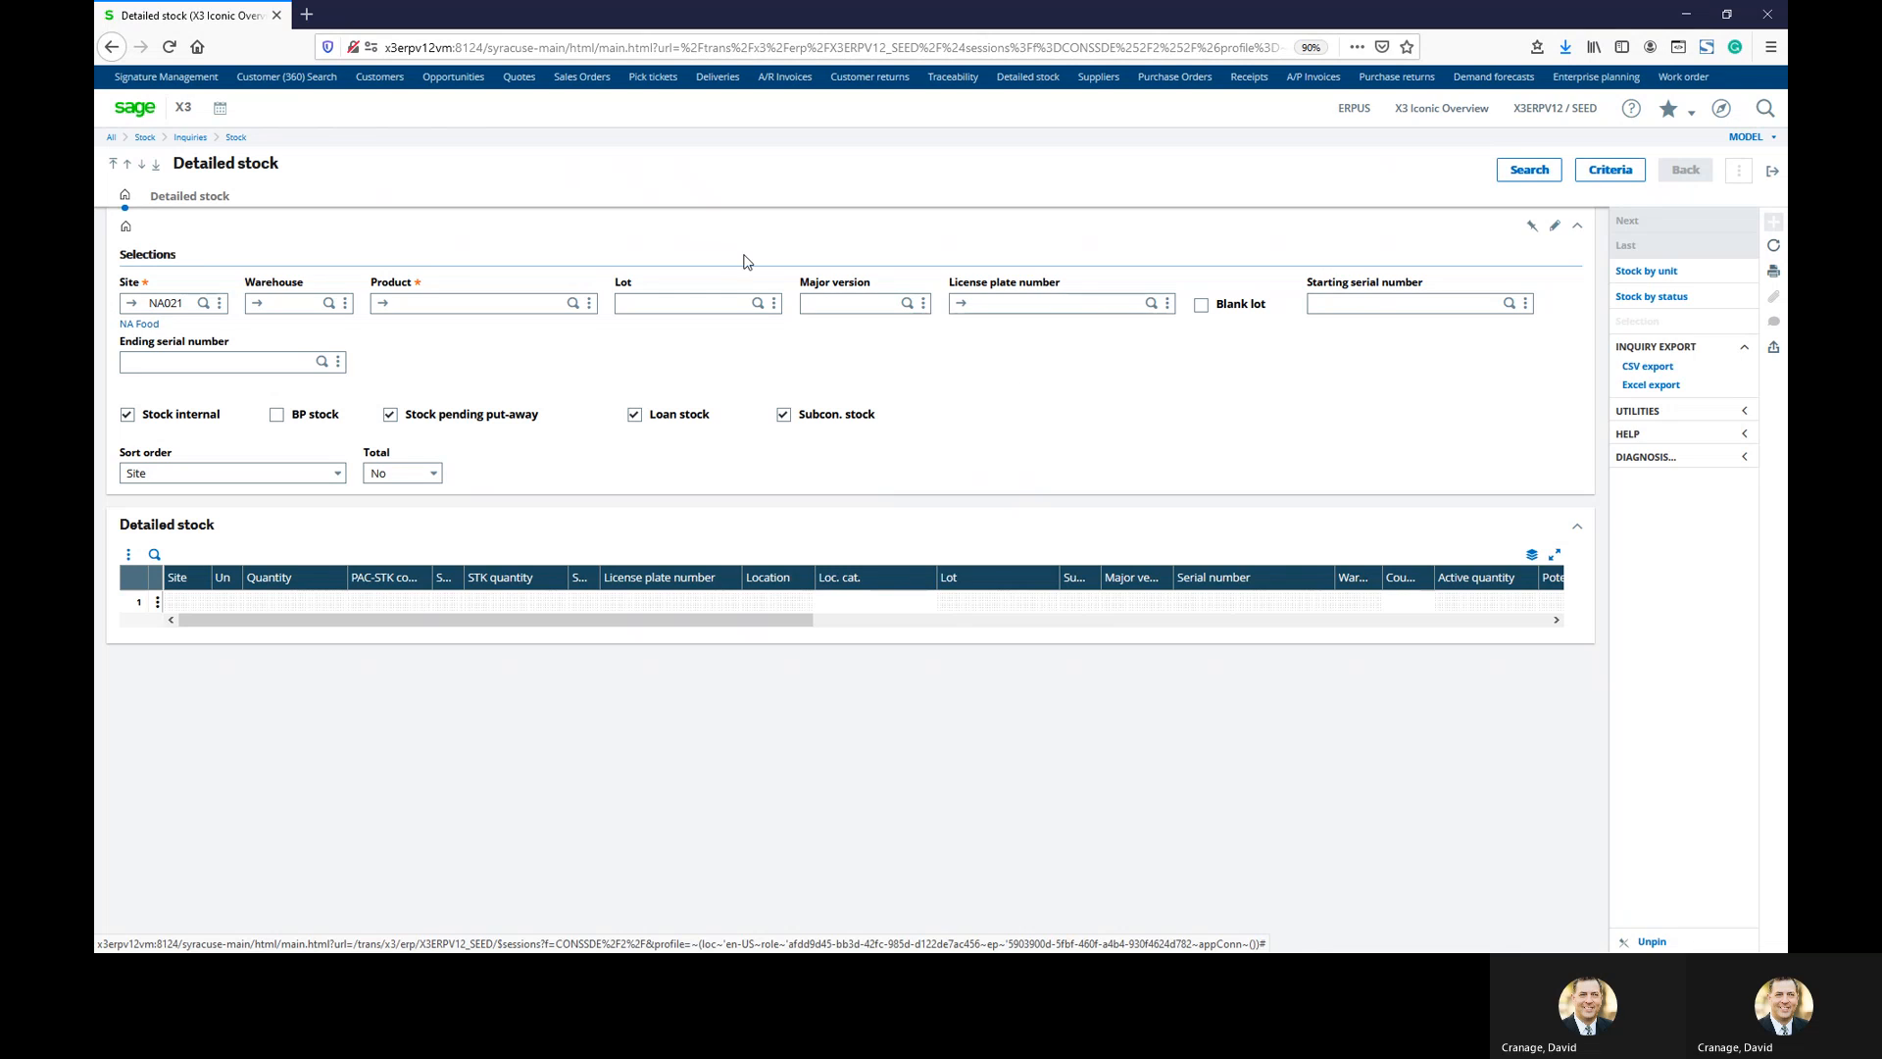
# Run a detailed stock inquiry for product FIN301, lot LO2012NA0210005
pyautogui.click(530, 299)
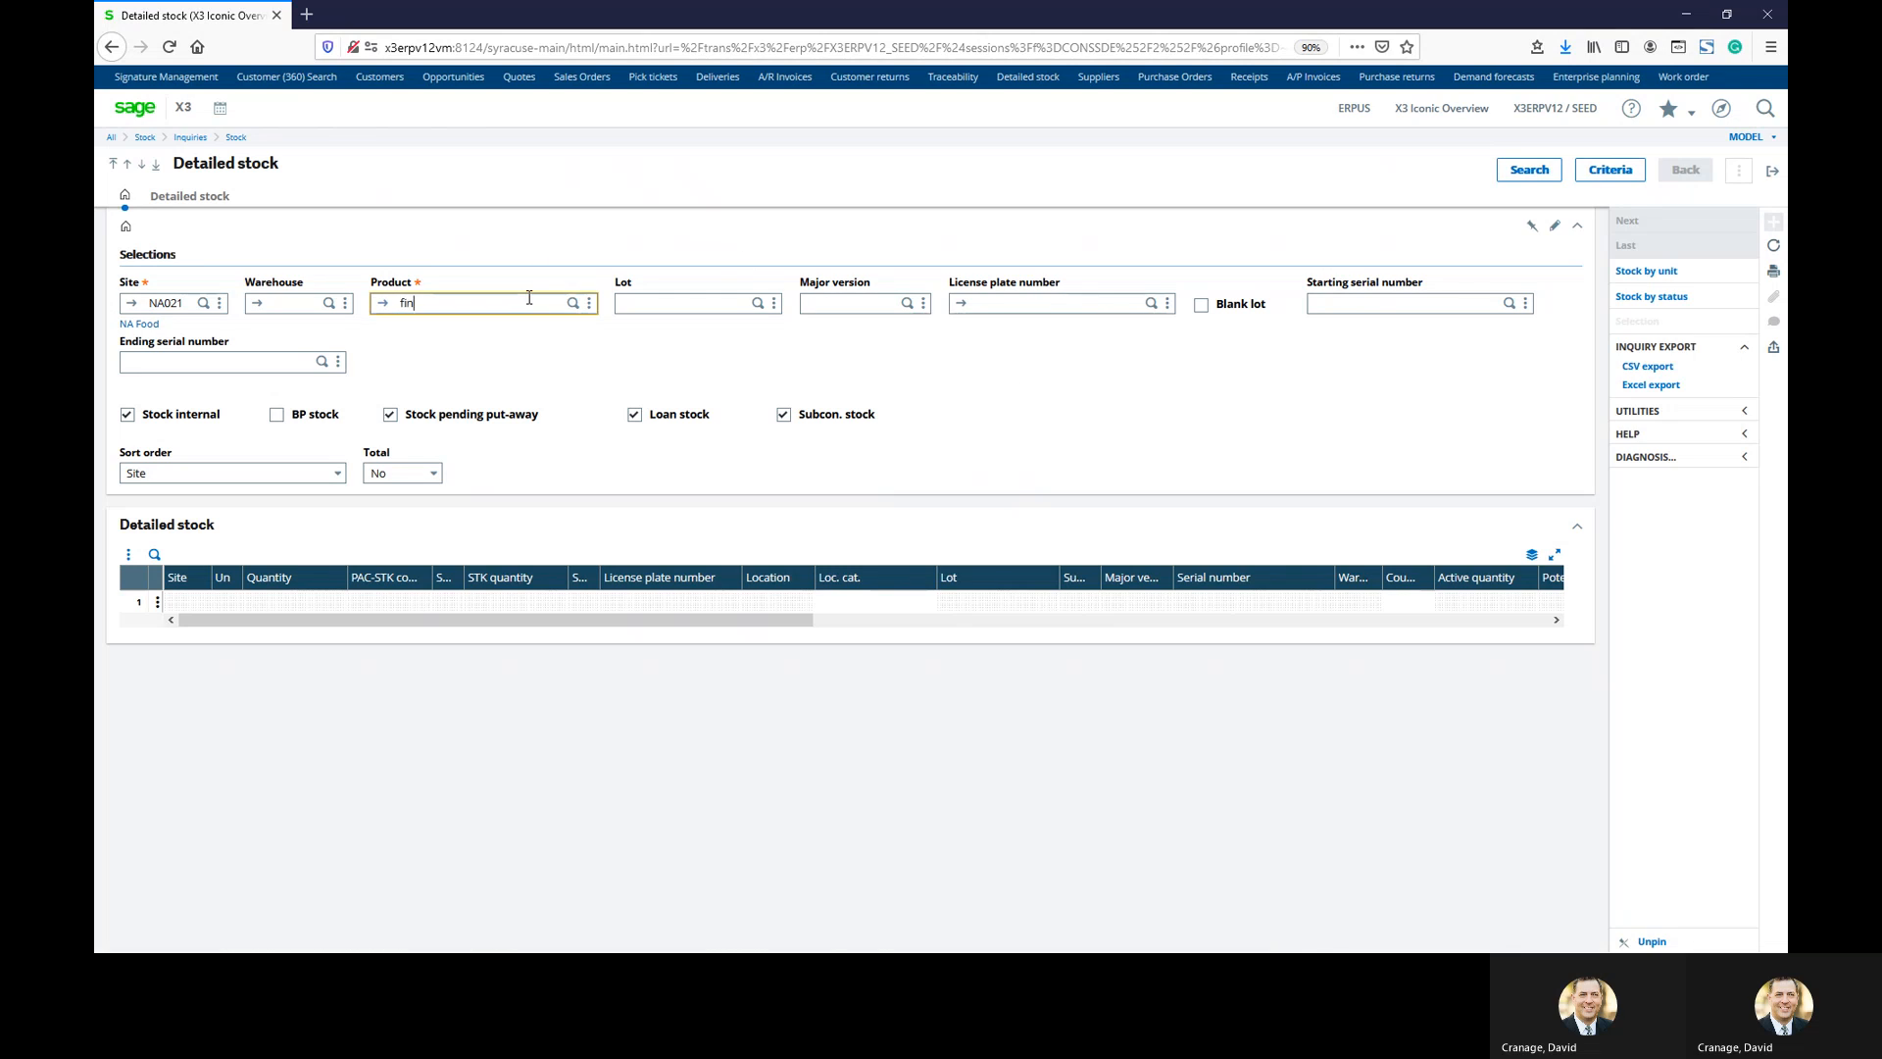
pyautogui.write('fin301')
pyautogui.press('Tab')
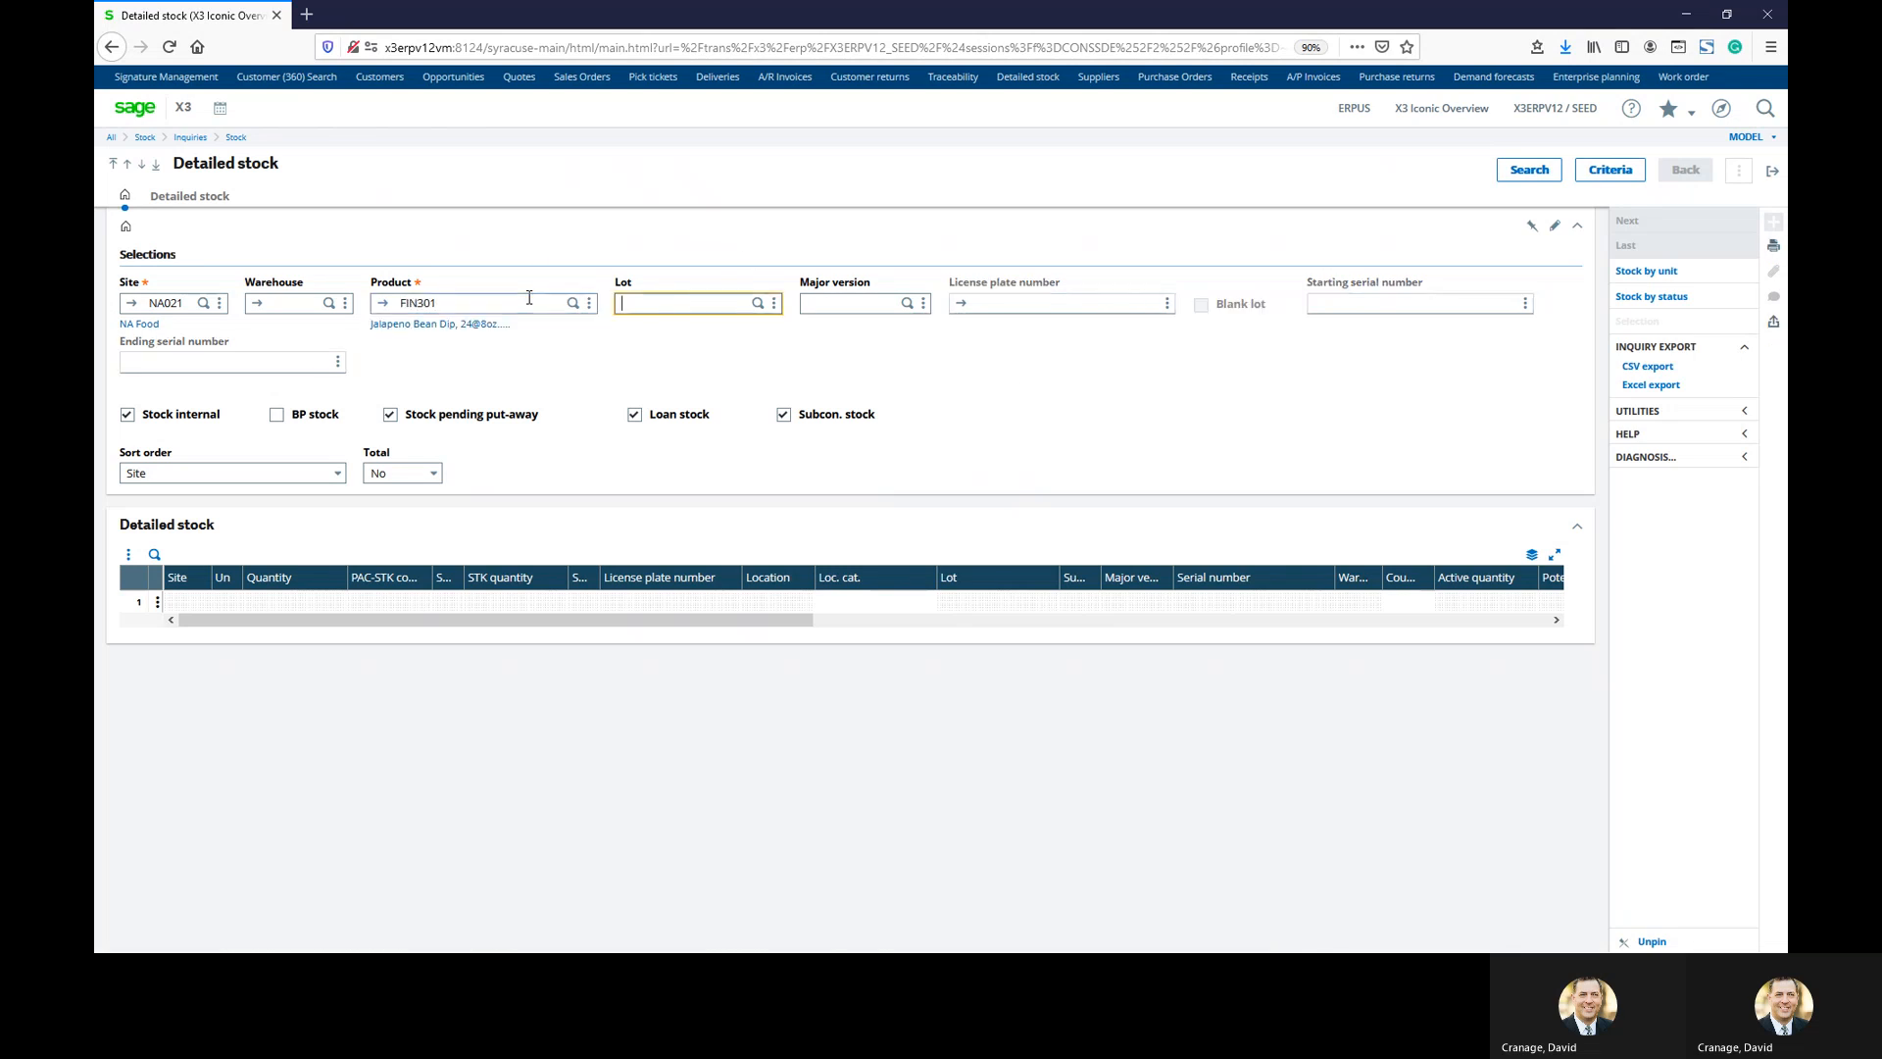
pyautogui.press('Tab')
pyautogui.click(757, 303)
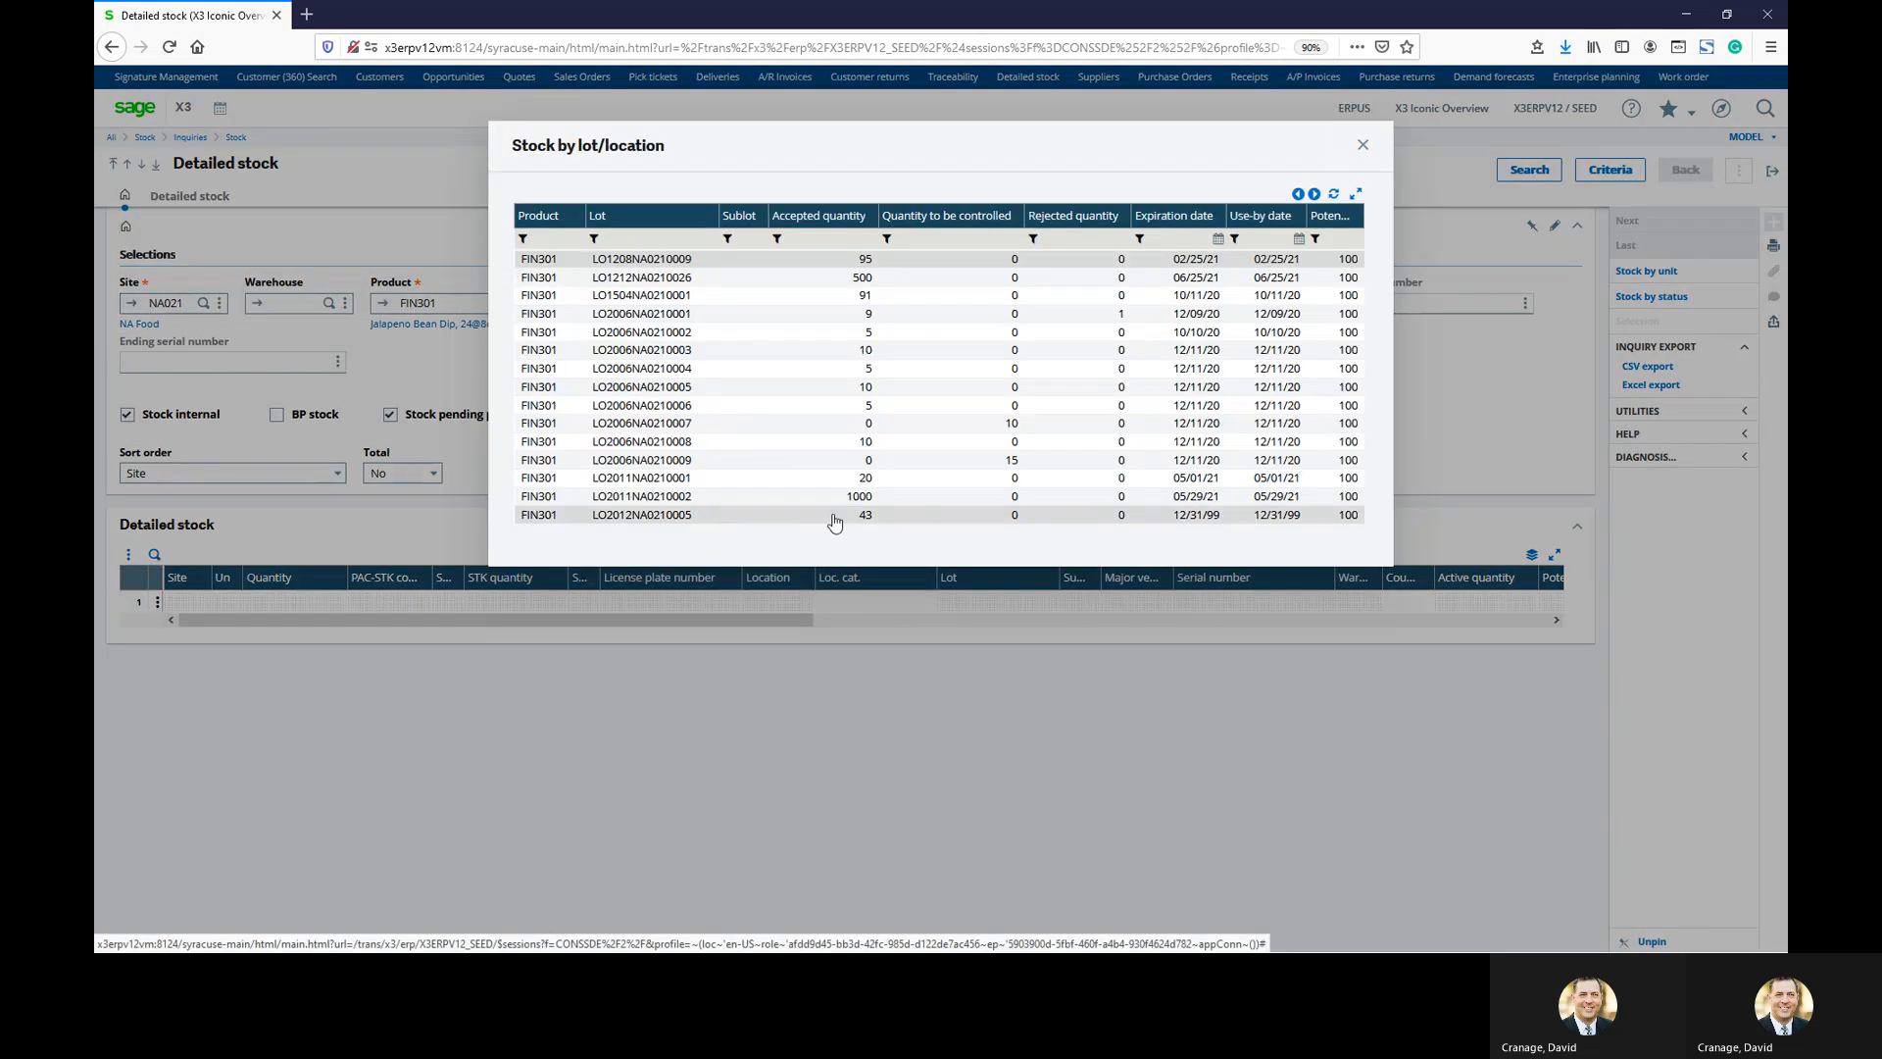
pyautogui.click(687, 516)
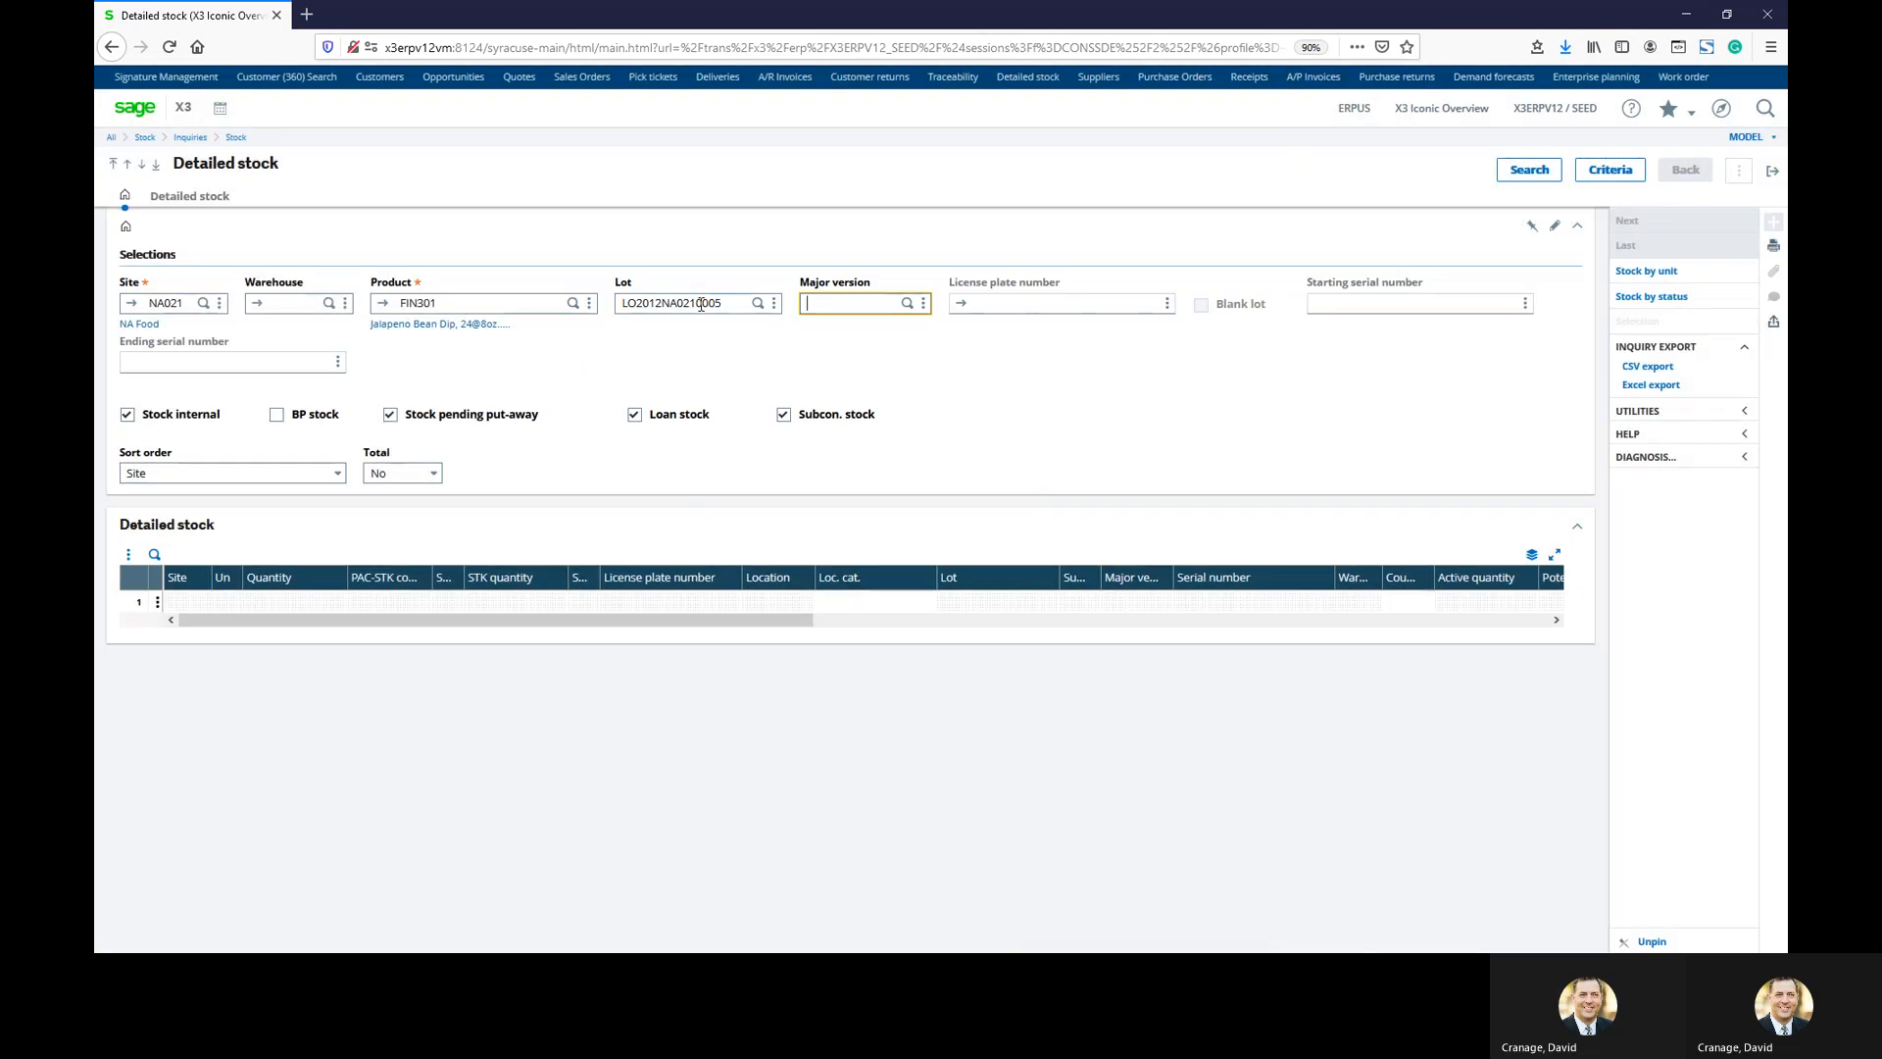
pyautogui.click(1523, 171)
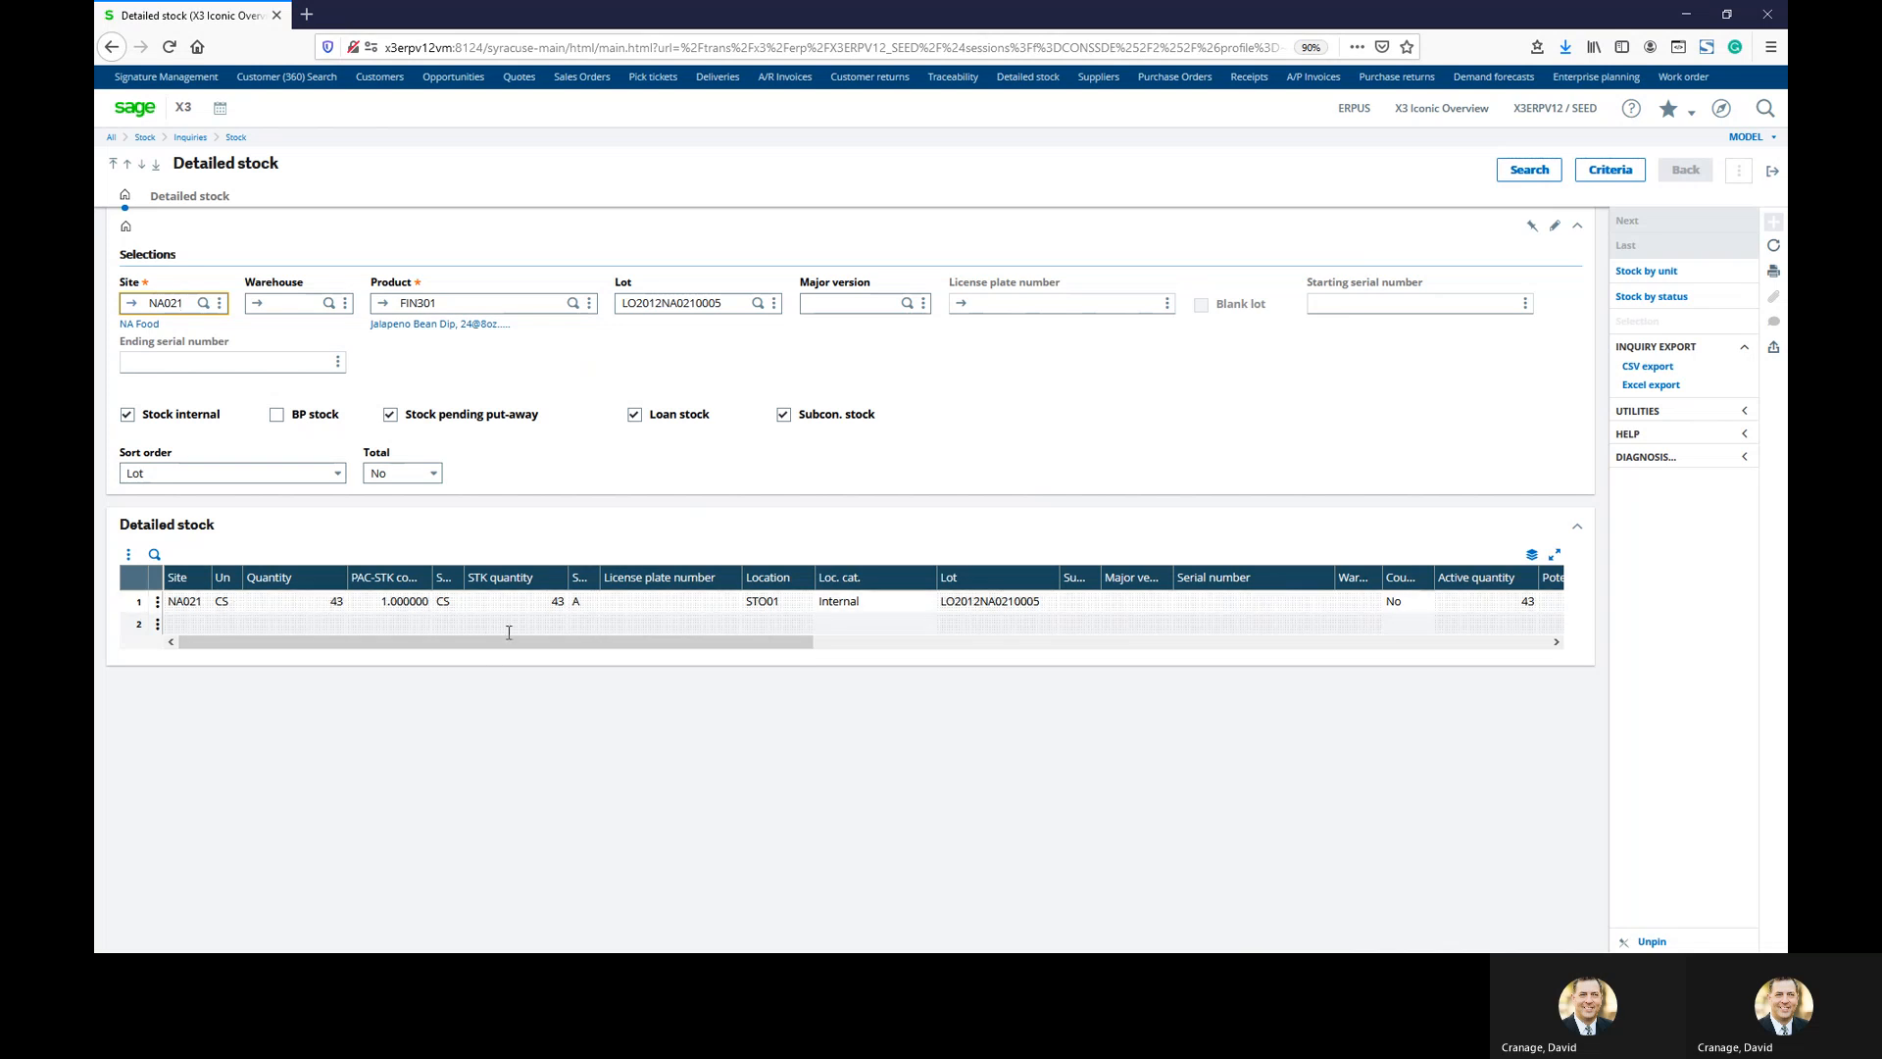
# Confirm the lot's 43 CS sit at status A in STO01, then open the line's actions
pyautogui.click(786, 606)
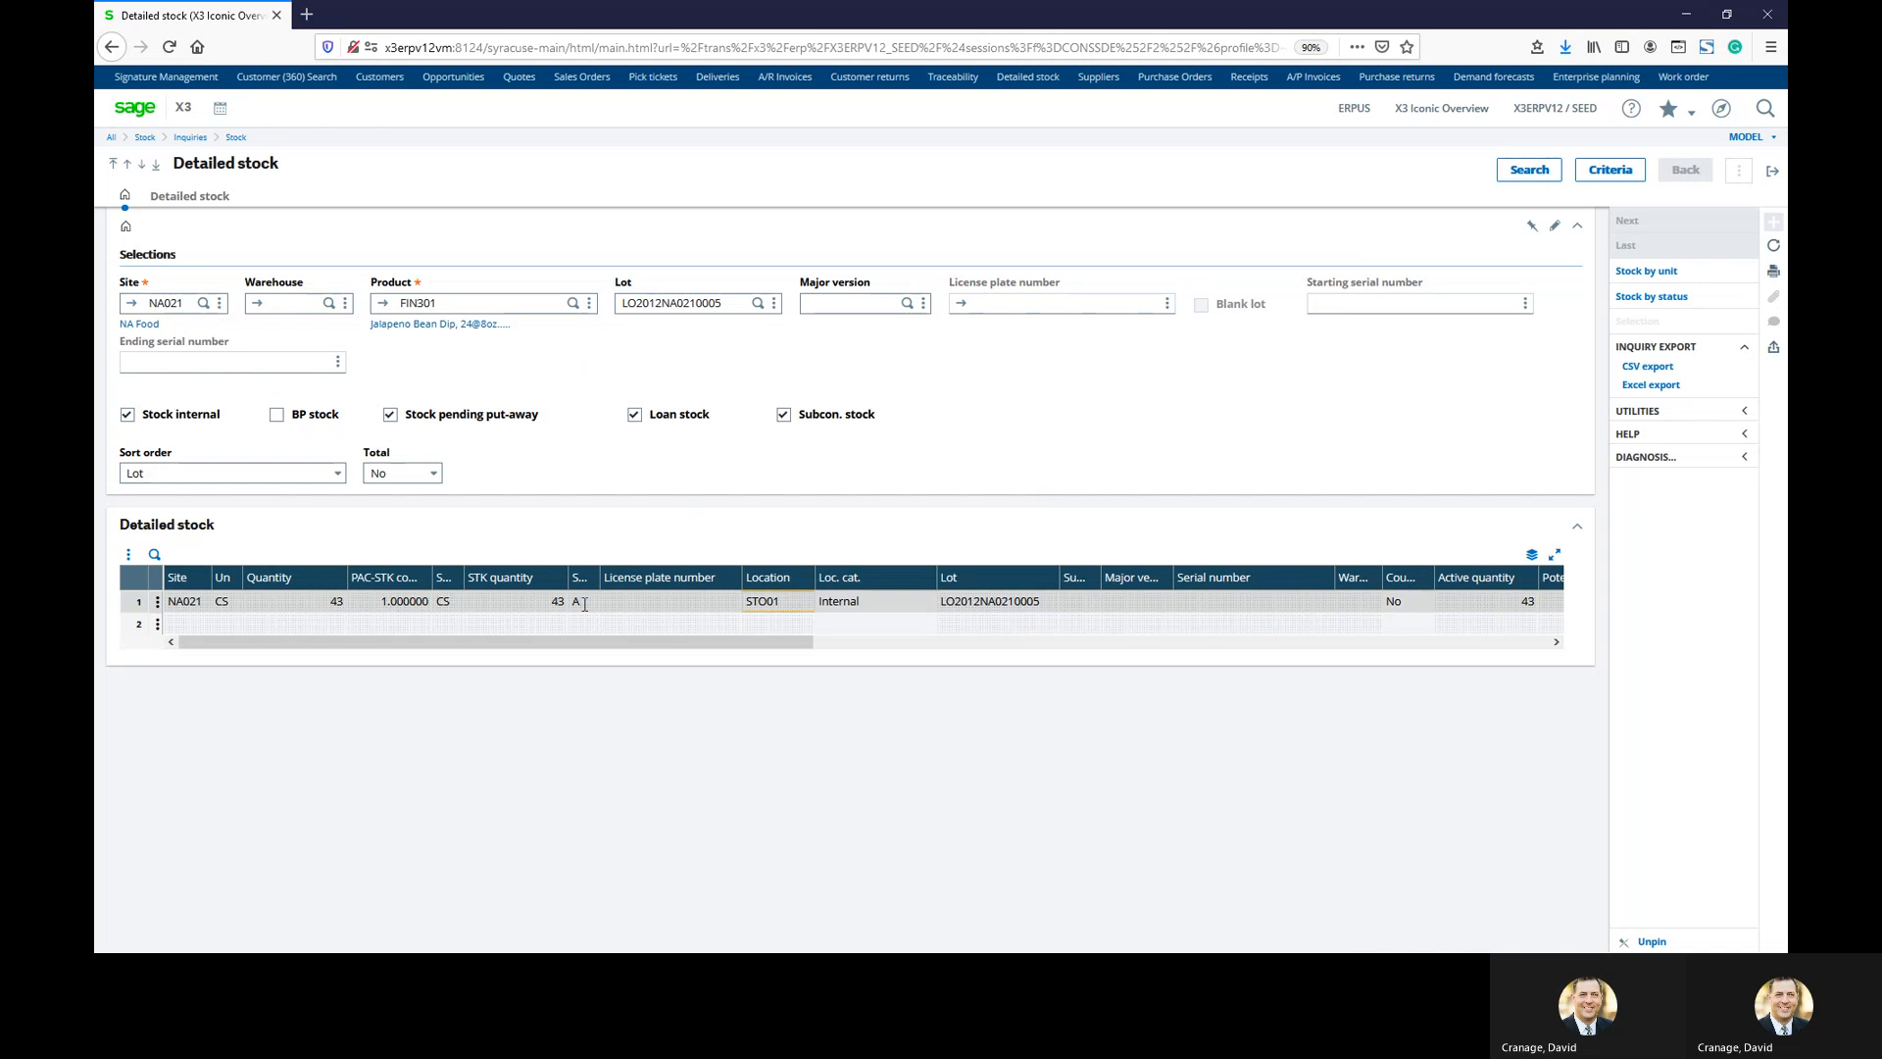
pyautogui.click(584, 605)
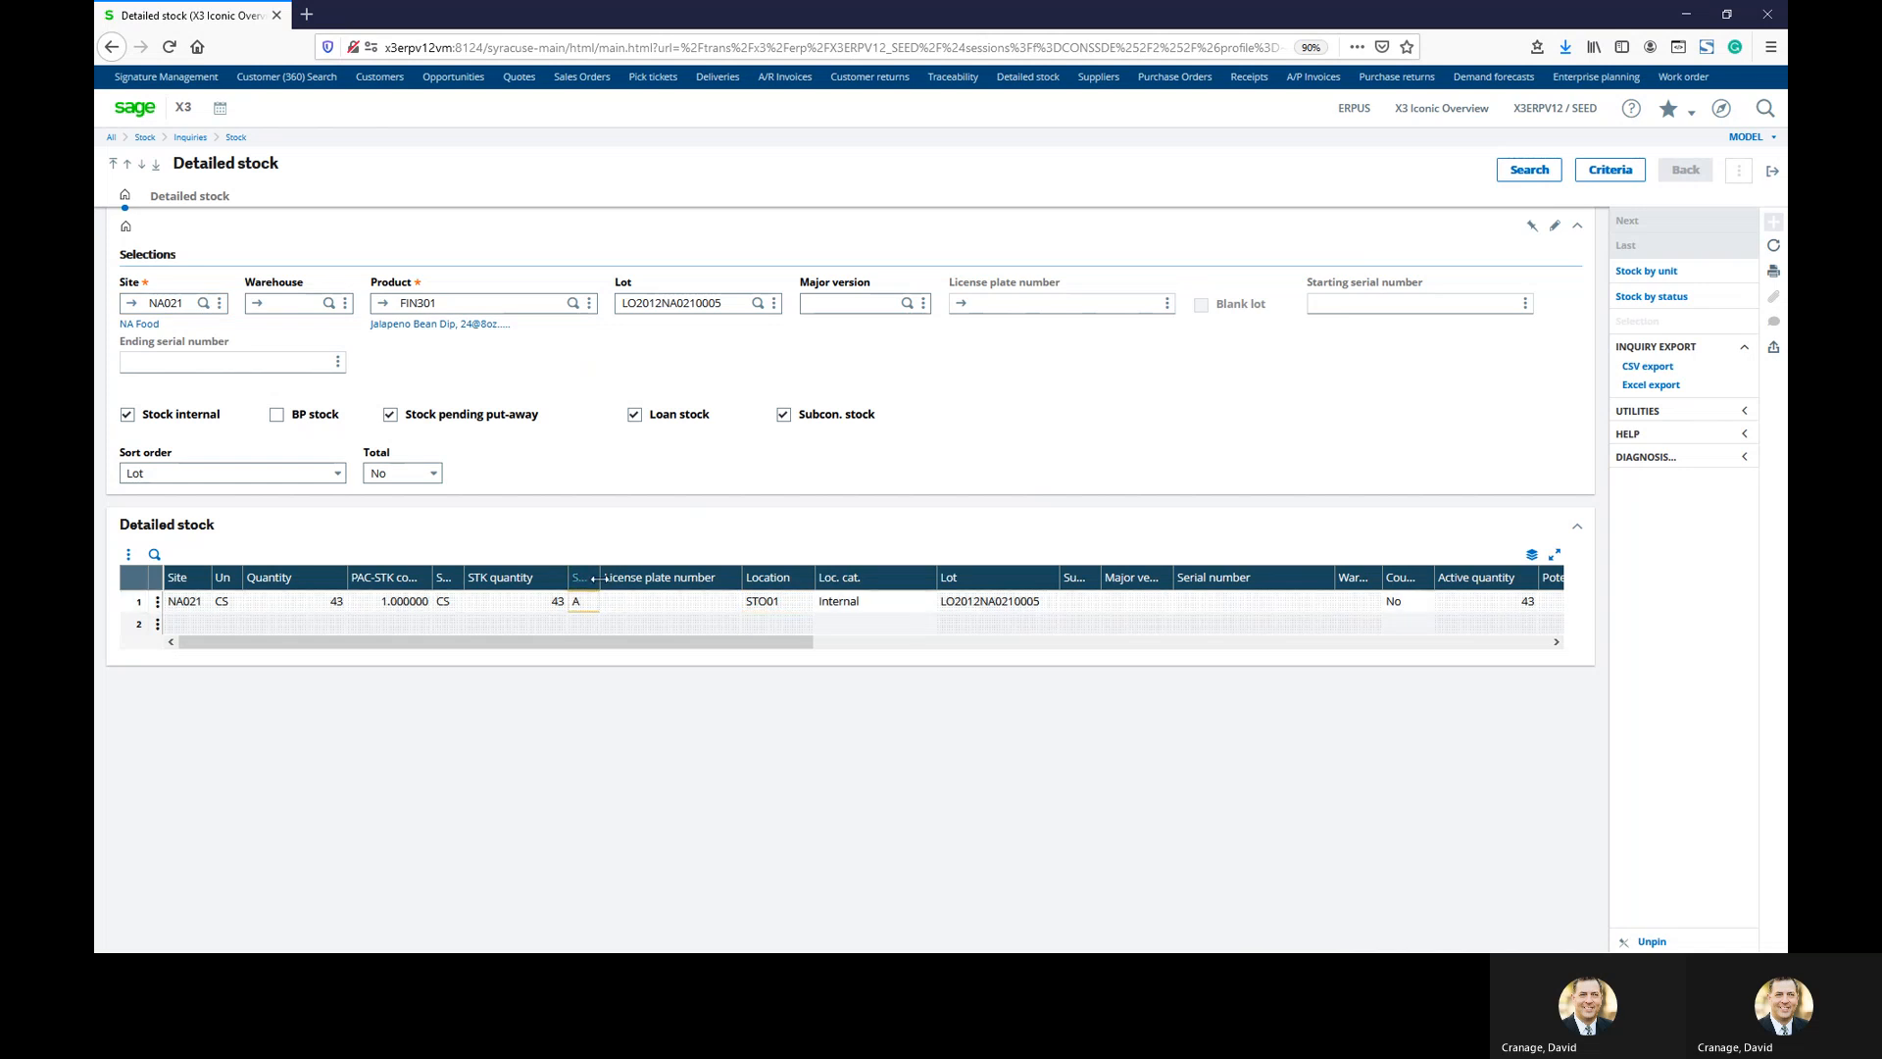
pyautogui.moveTo(593, 578); pyautogui.dragTo(674, 576)
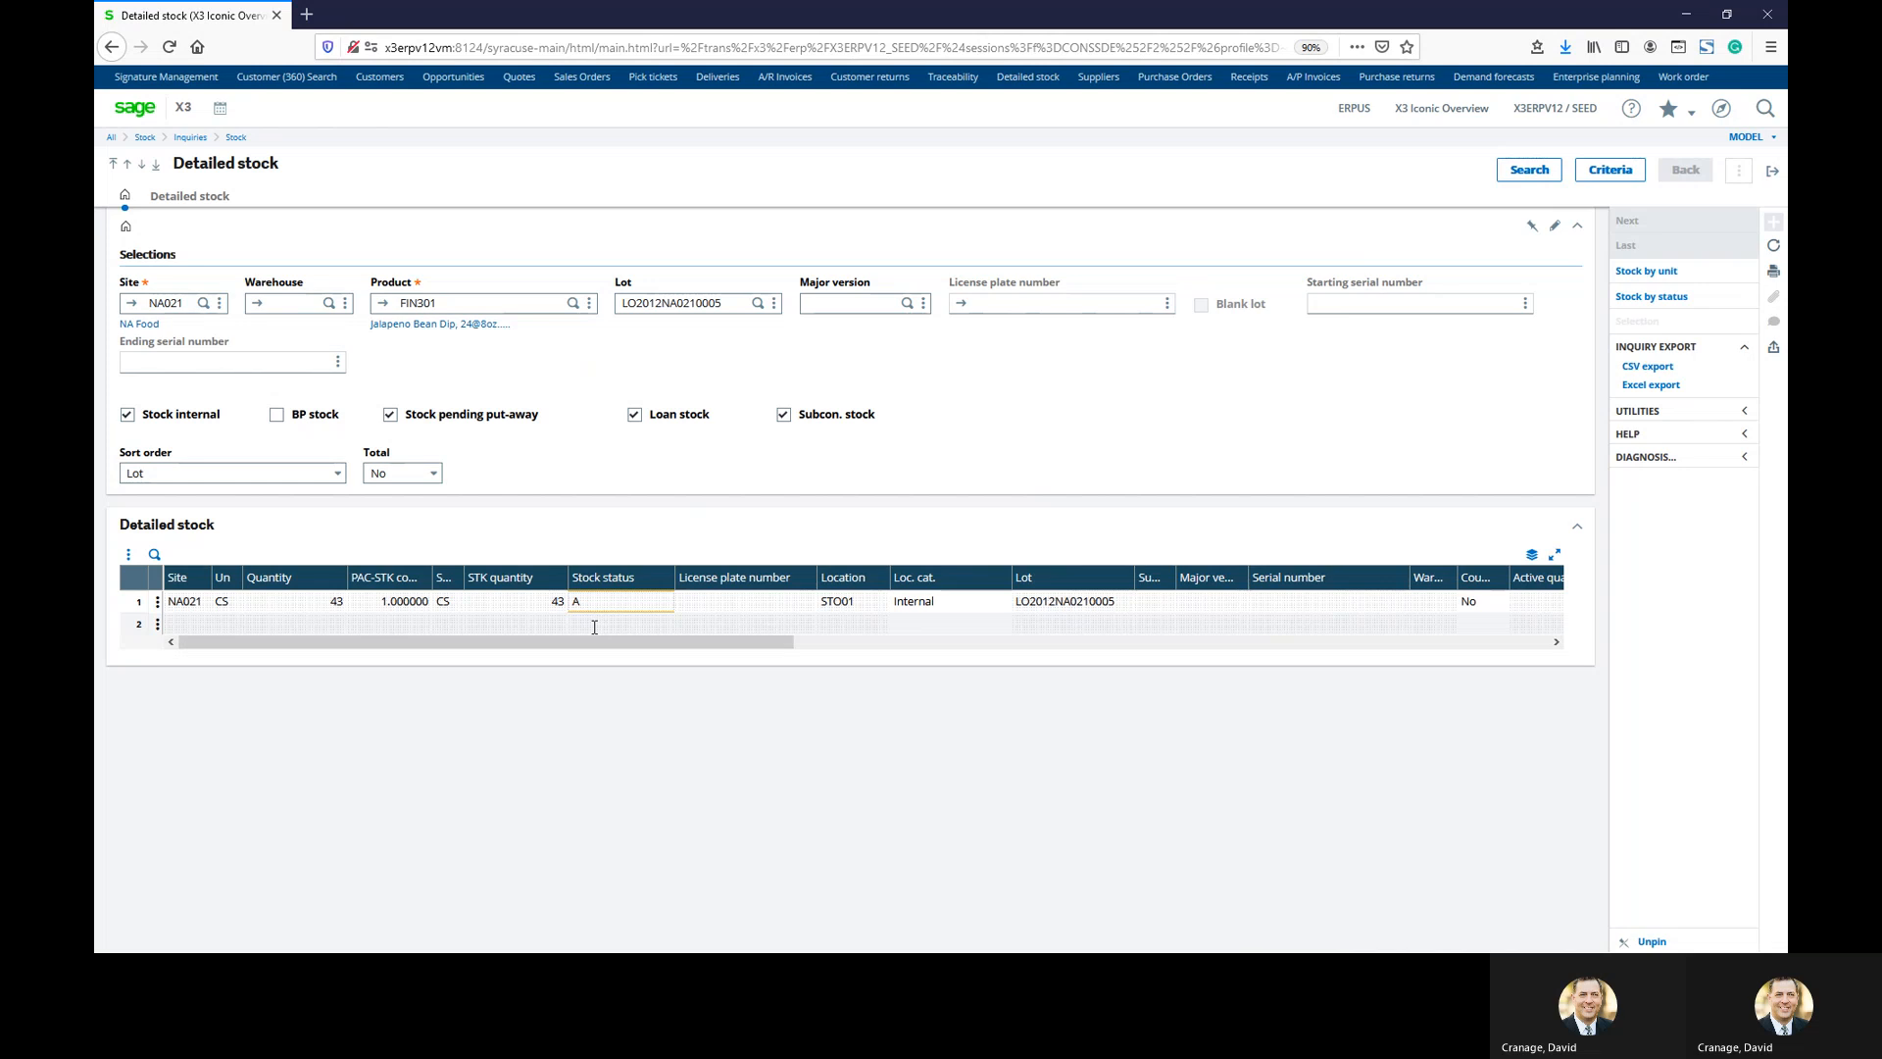
pyautogui.click(158, 602)
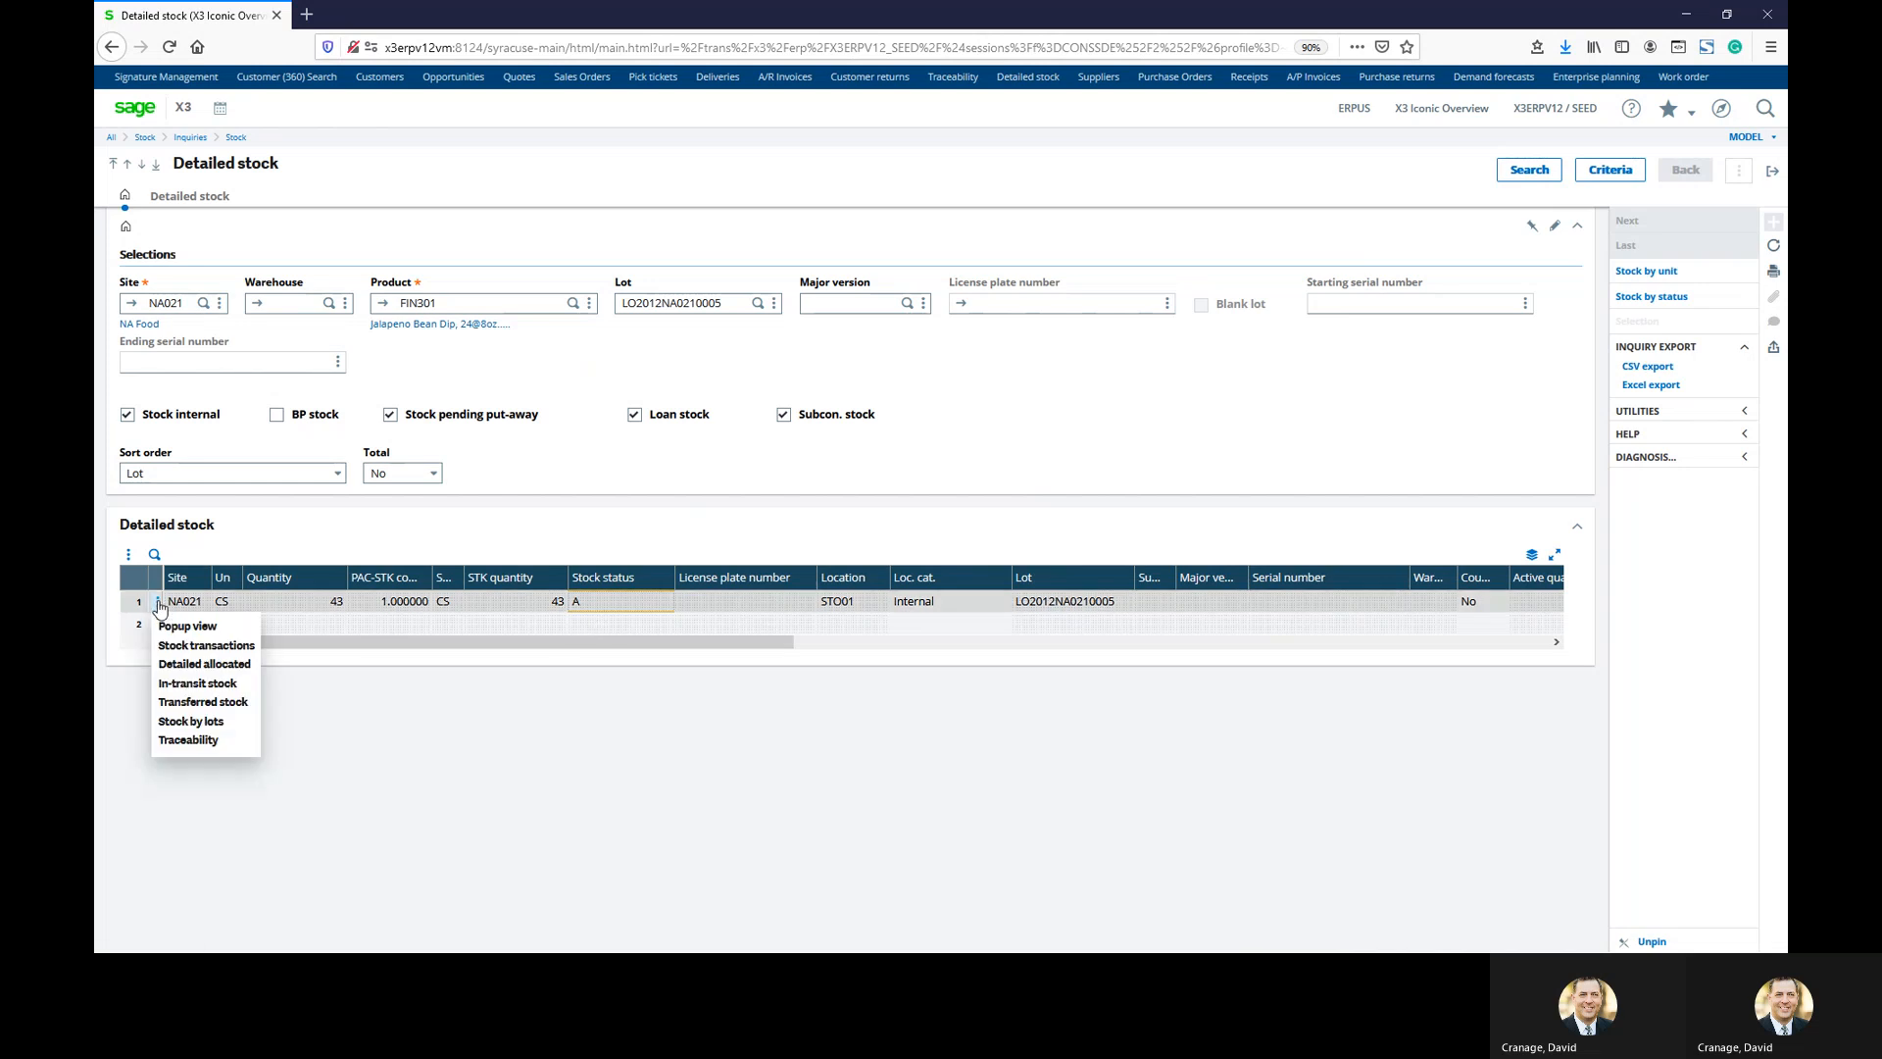
pyautogui.click(188, 740)
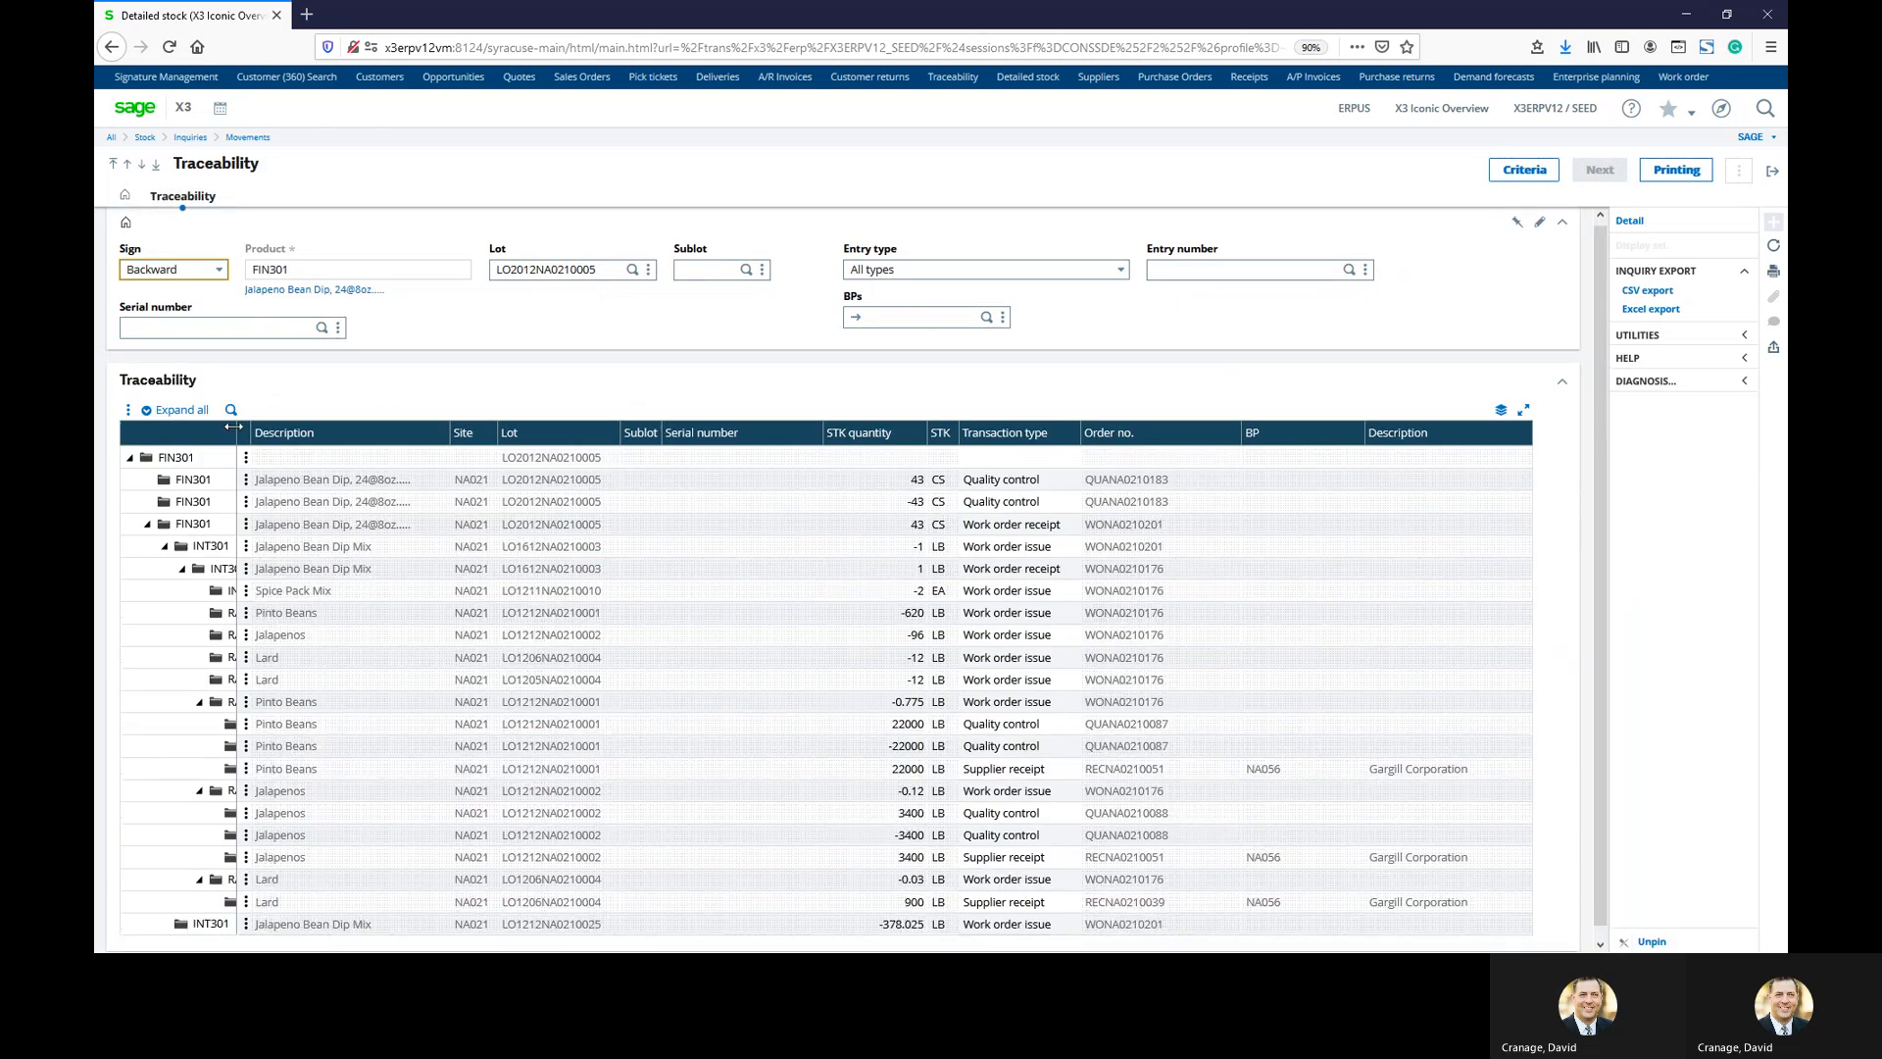
pyautogui.moveTo(266, 428); pyautogui.dragTo(420, 436)
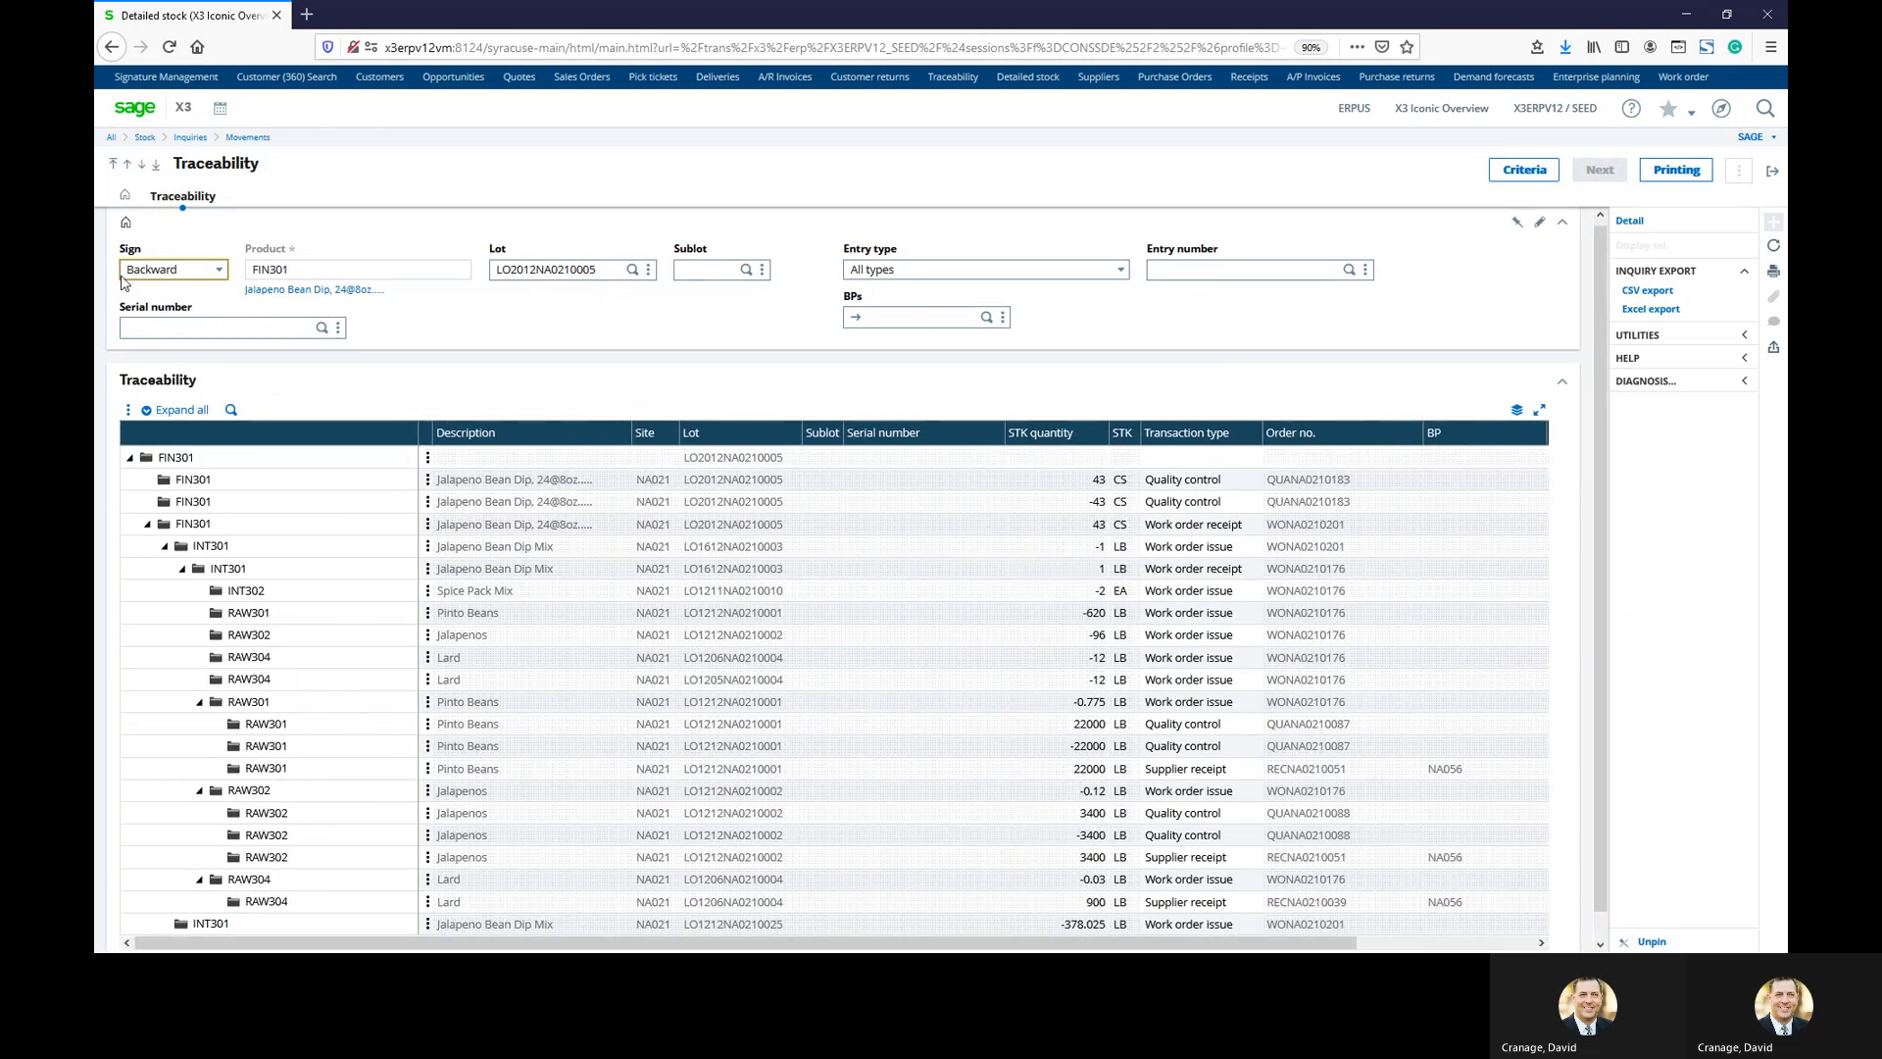
pyautogui.scroll(-1, 410, 410)
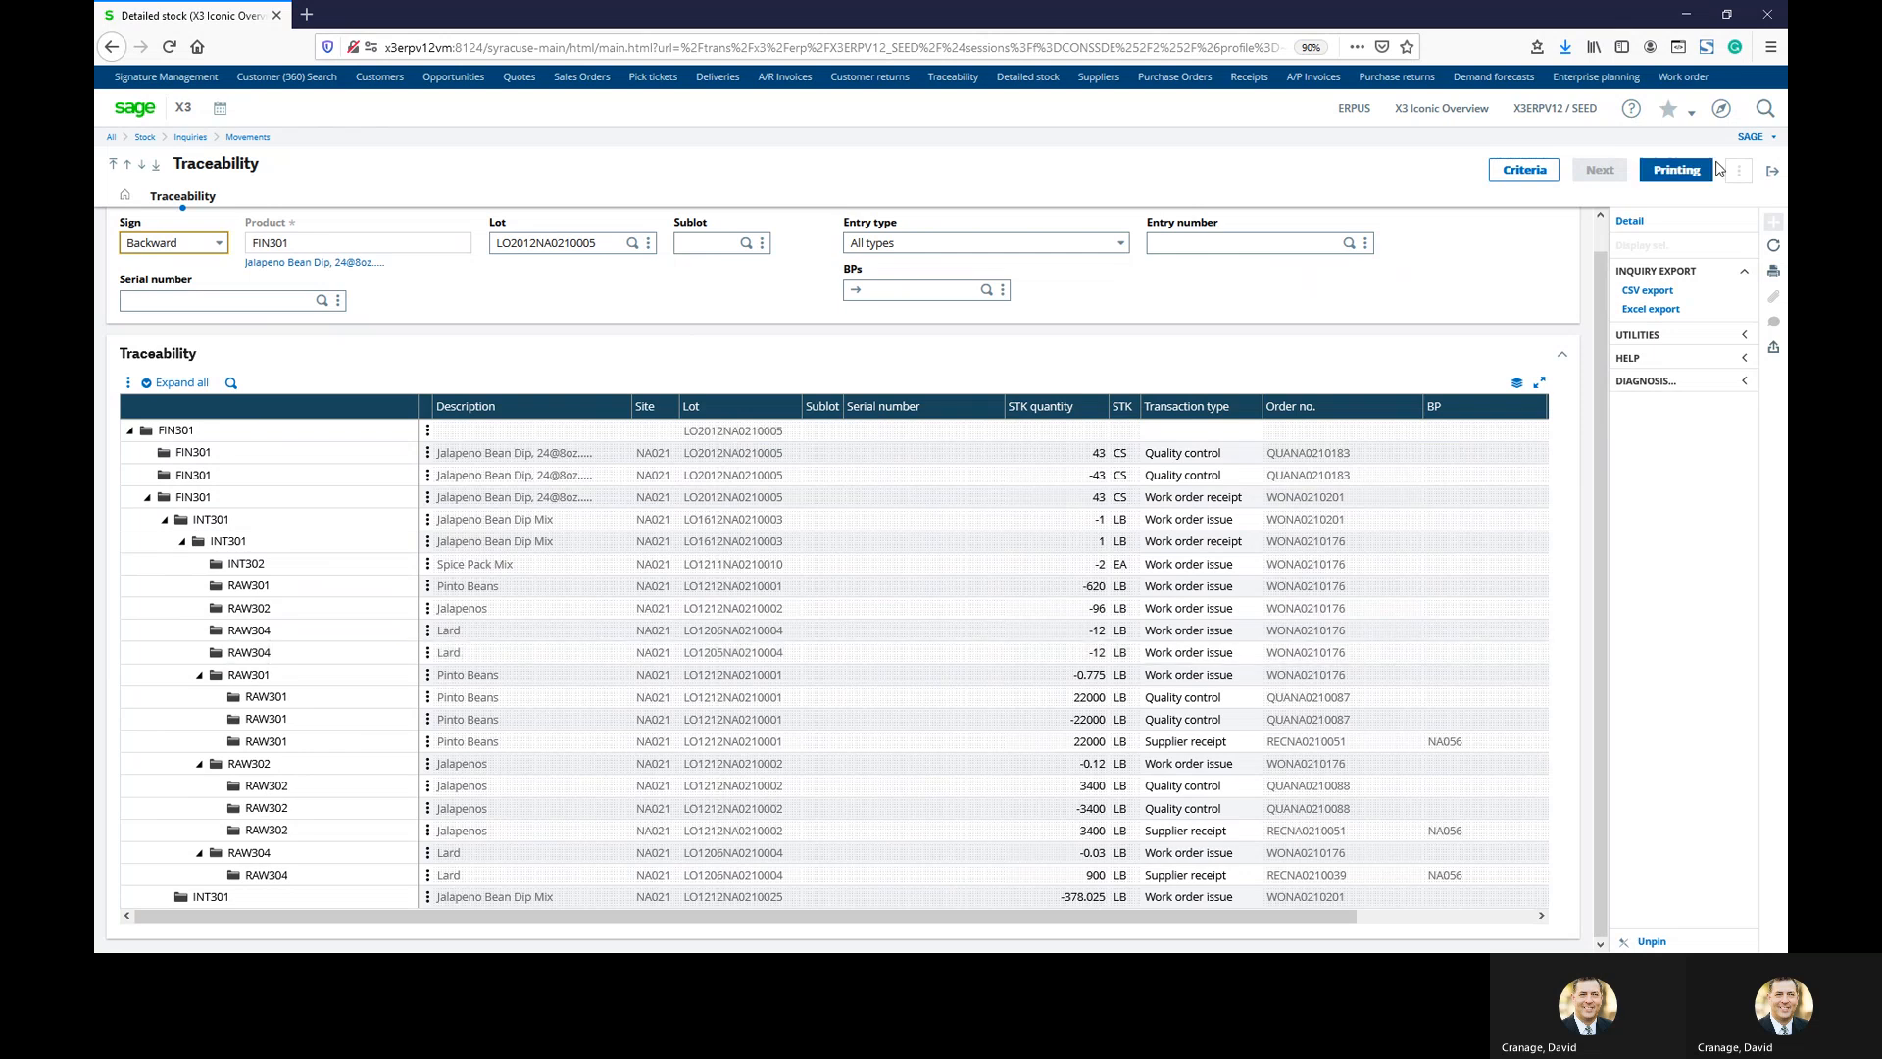
pyautogui.click(1772, 172)
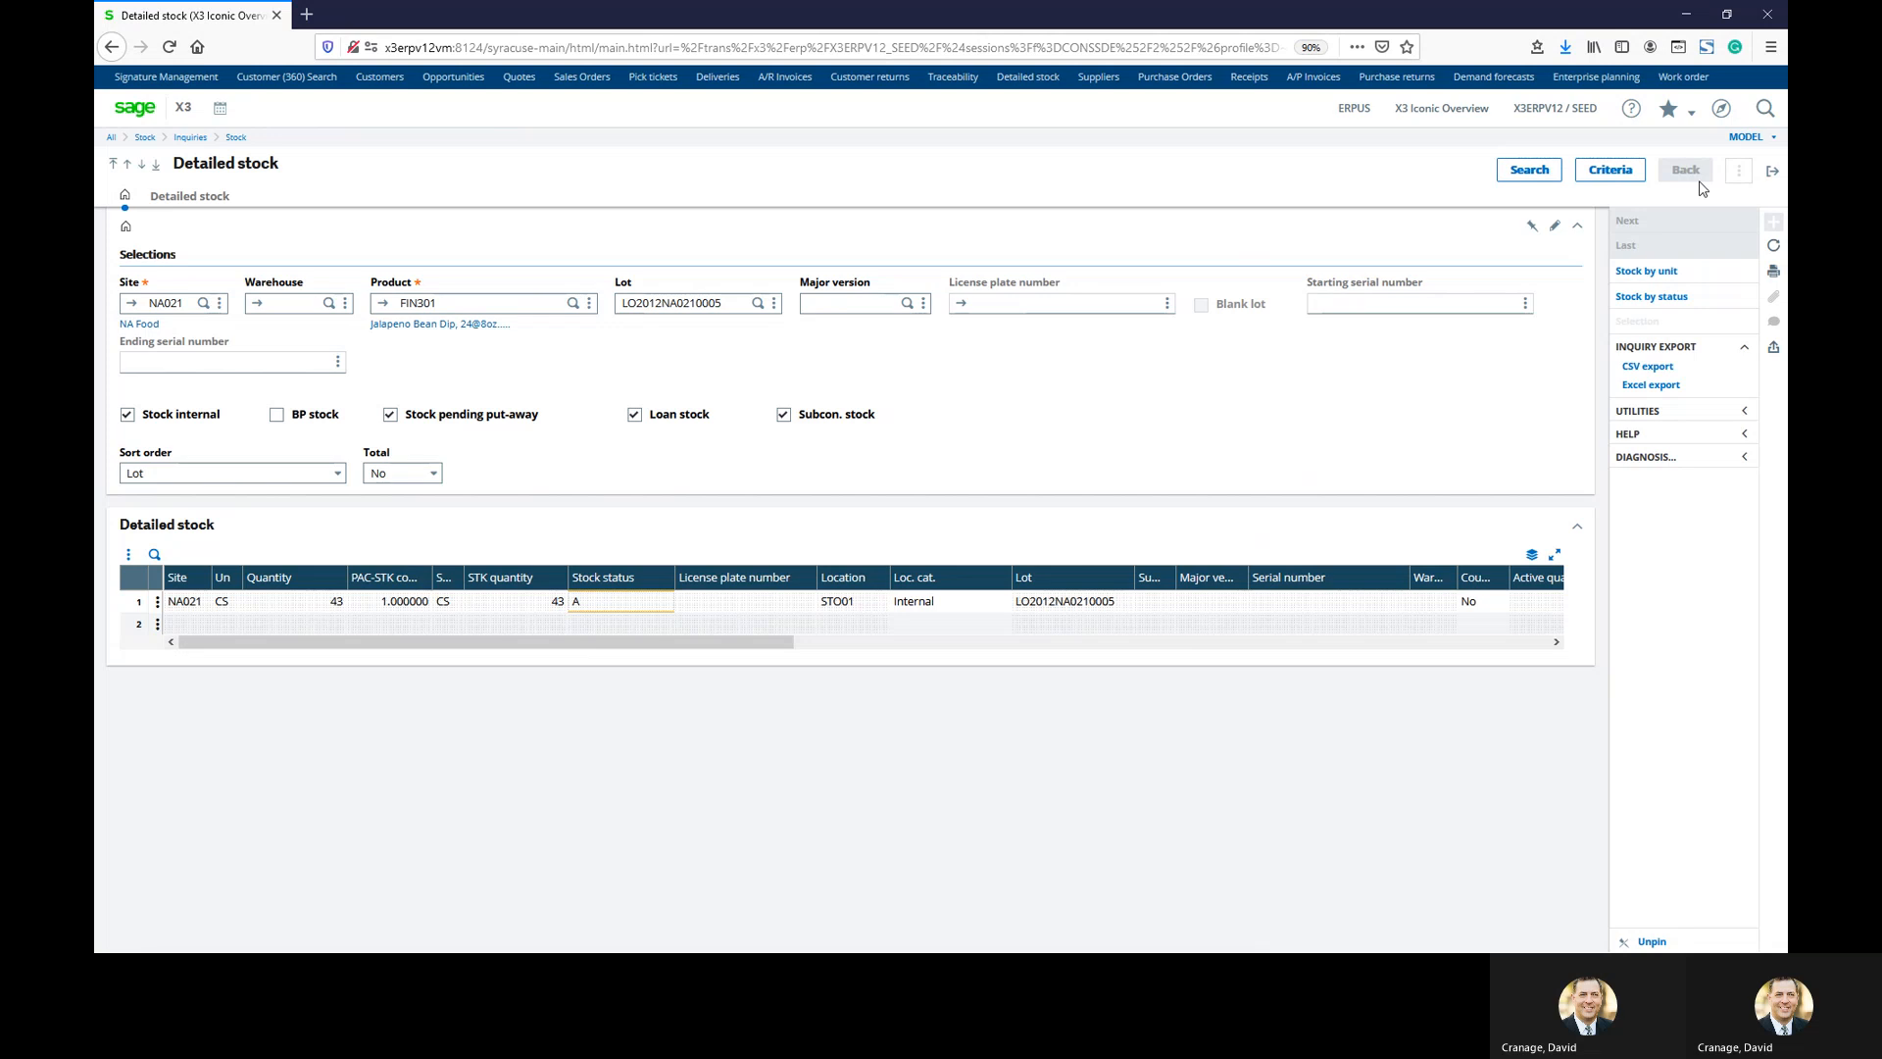
# Exit Detailed stock to return to the My Fast Start Demo landing page
pyautogui.click(1773, 171)
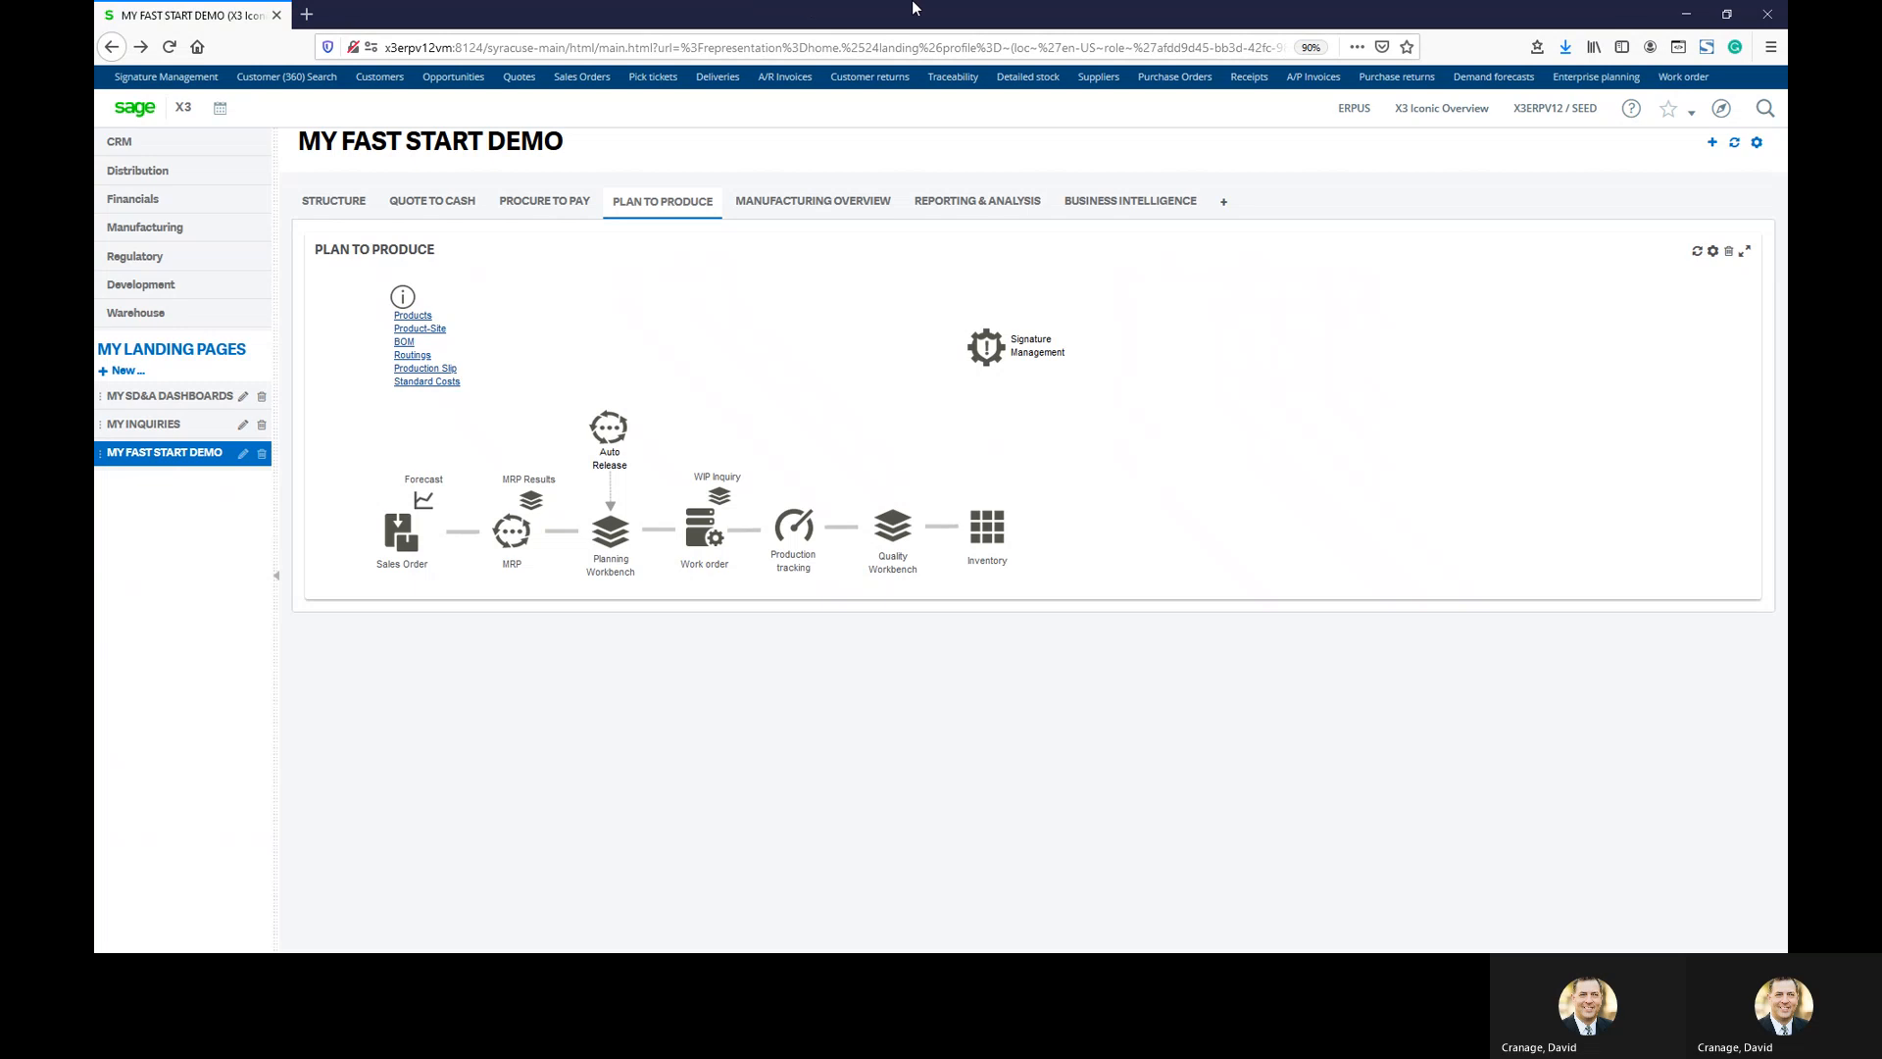
# Restore the Firefox browser window to its previous size
pyautogui.doubleClick(984, 9)
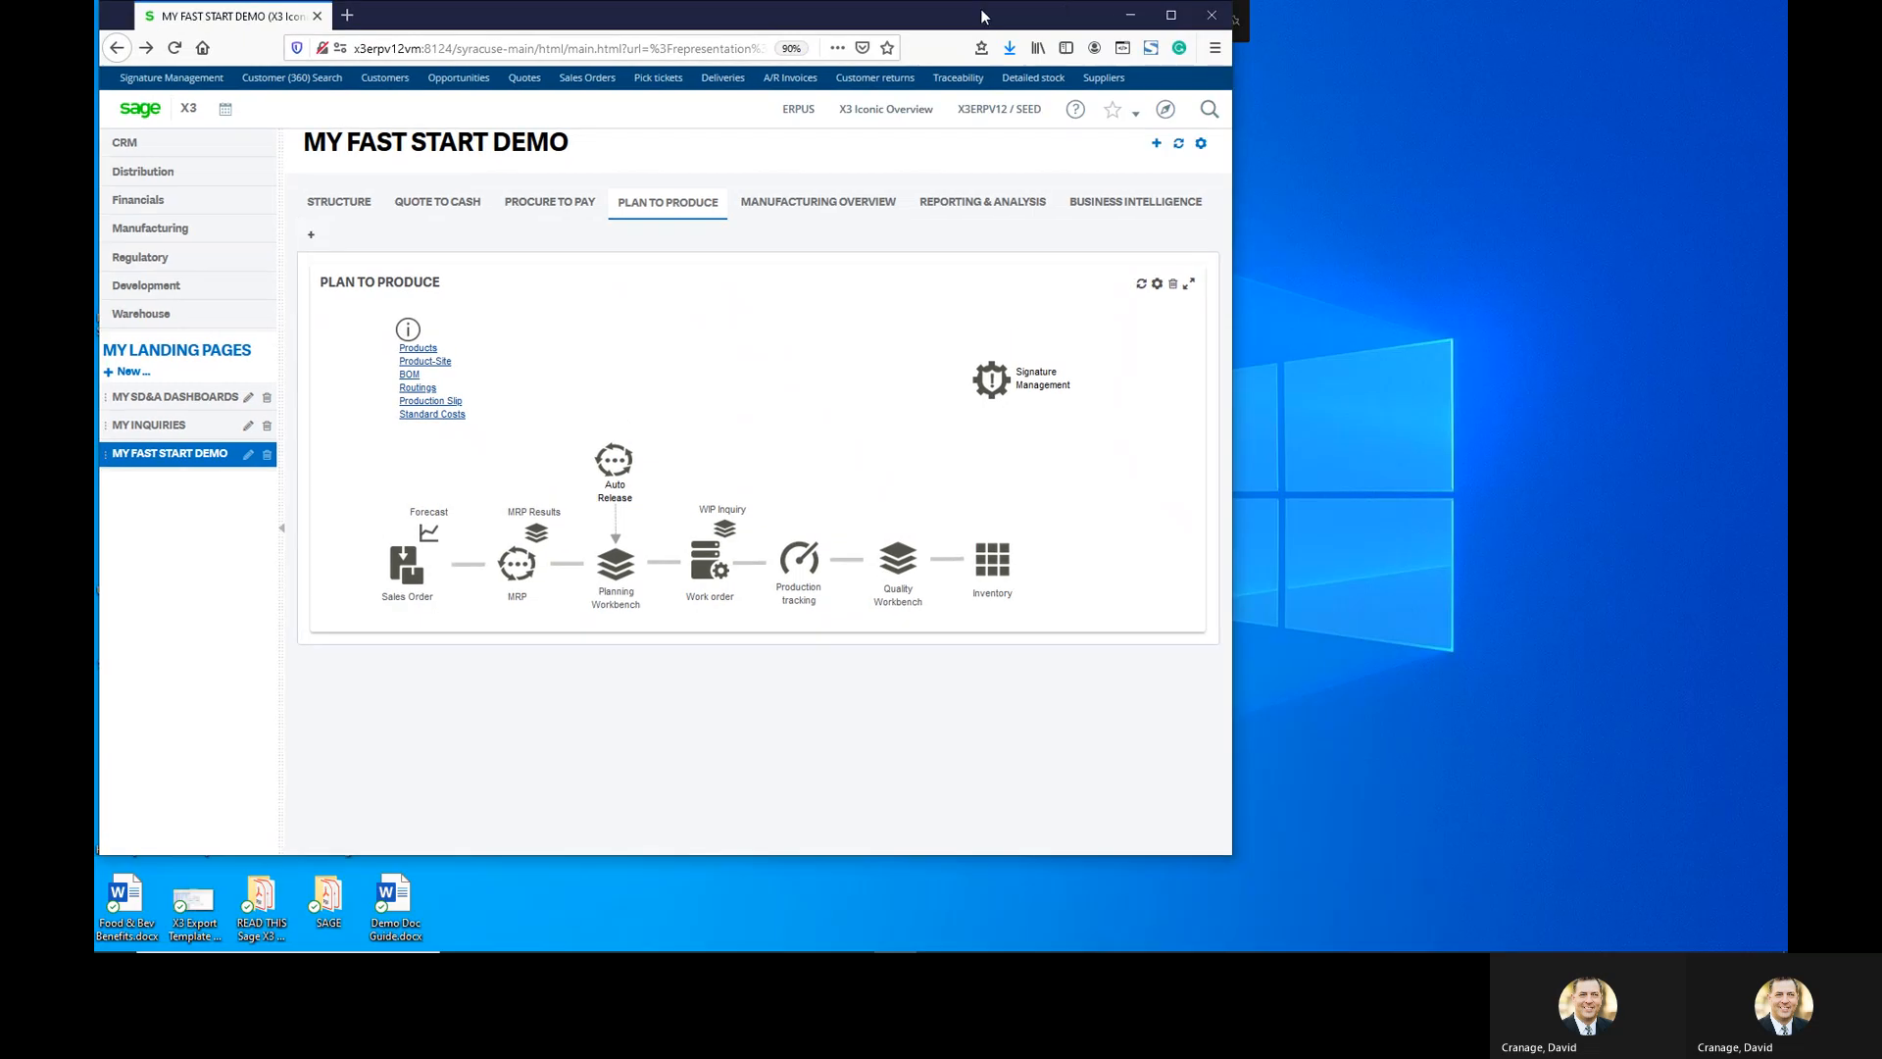
pyautogui.doubleClick(1040, 5)
pyautogui.doubleClick(1056, 3)
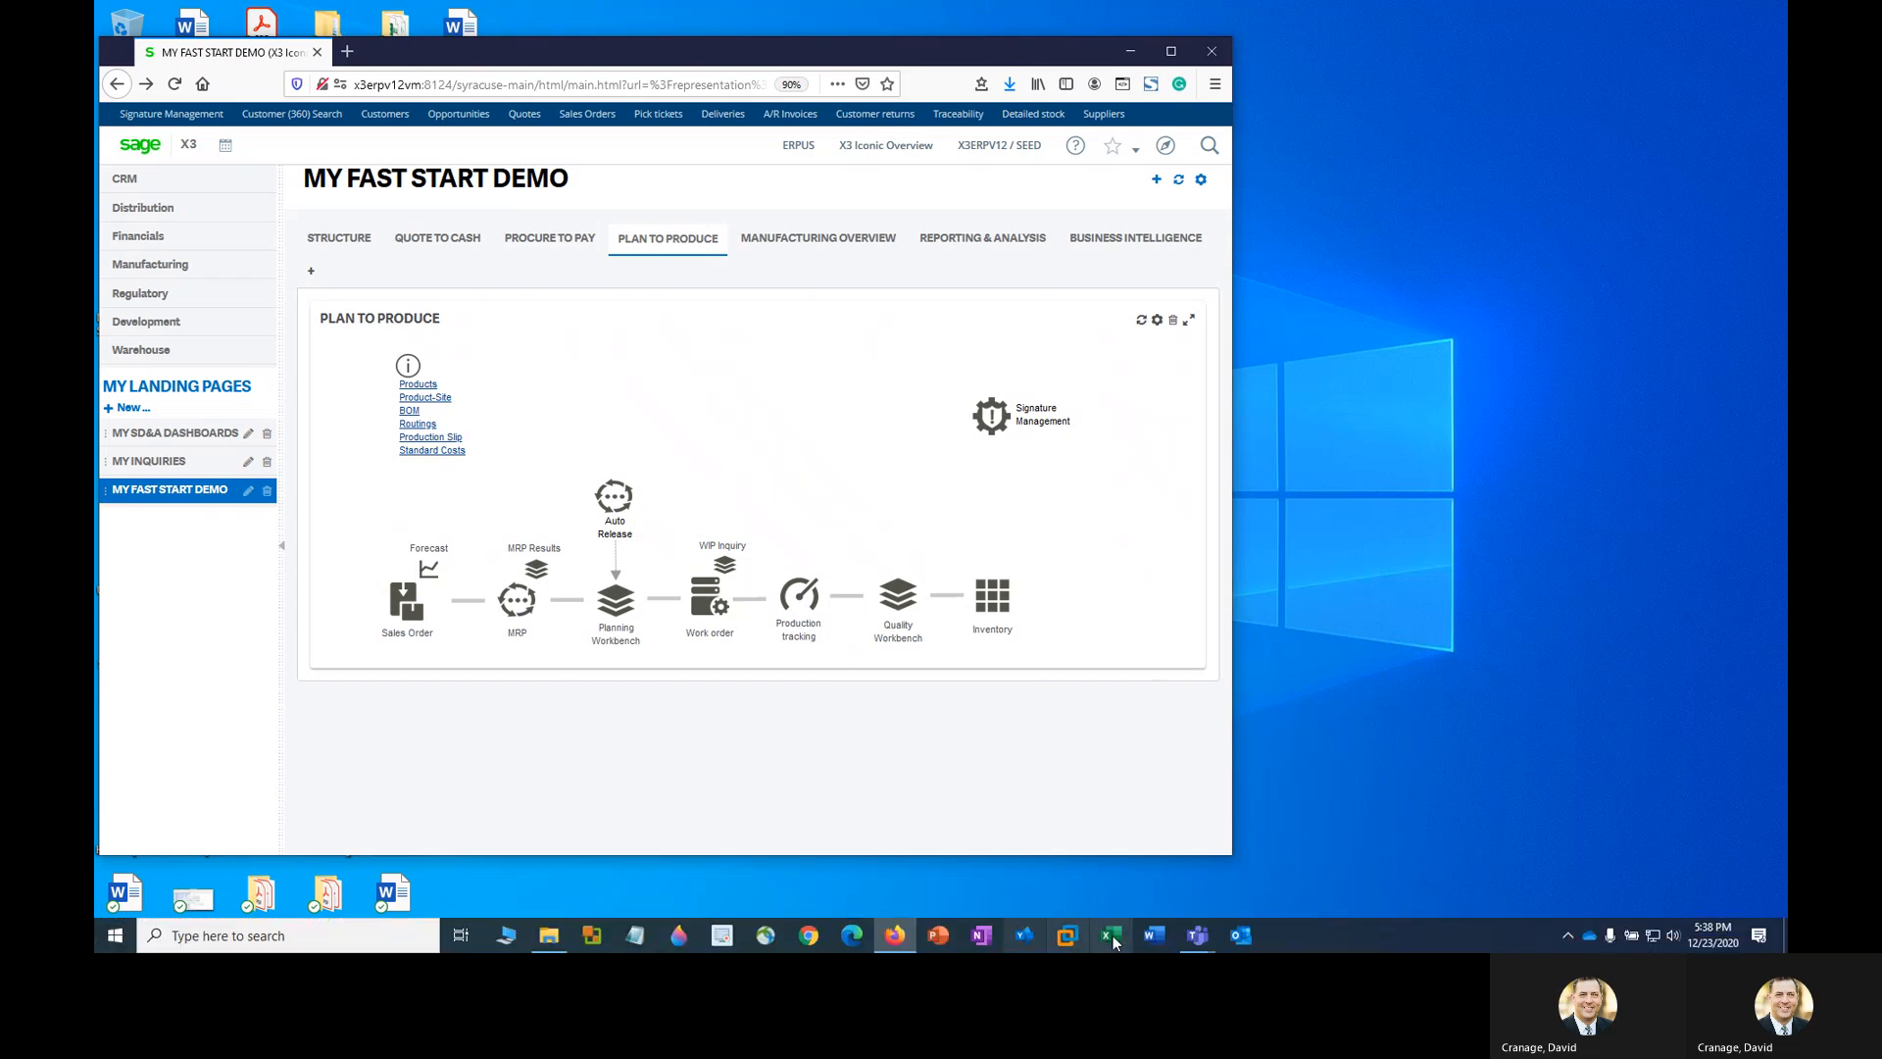
# Open the ongoing Teams call in its full meeting window and show the More actions list
pyautogui.moveTo(1196, 935)
pyautogui.click(1273, 851)
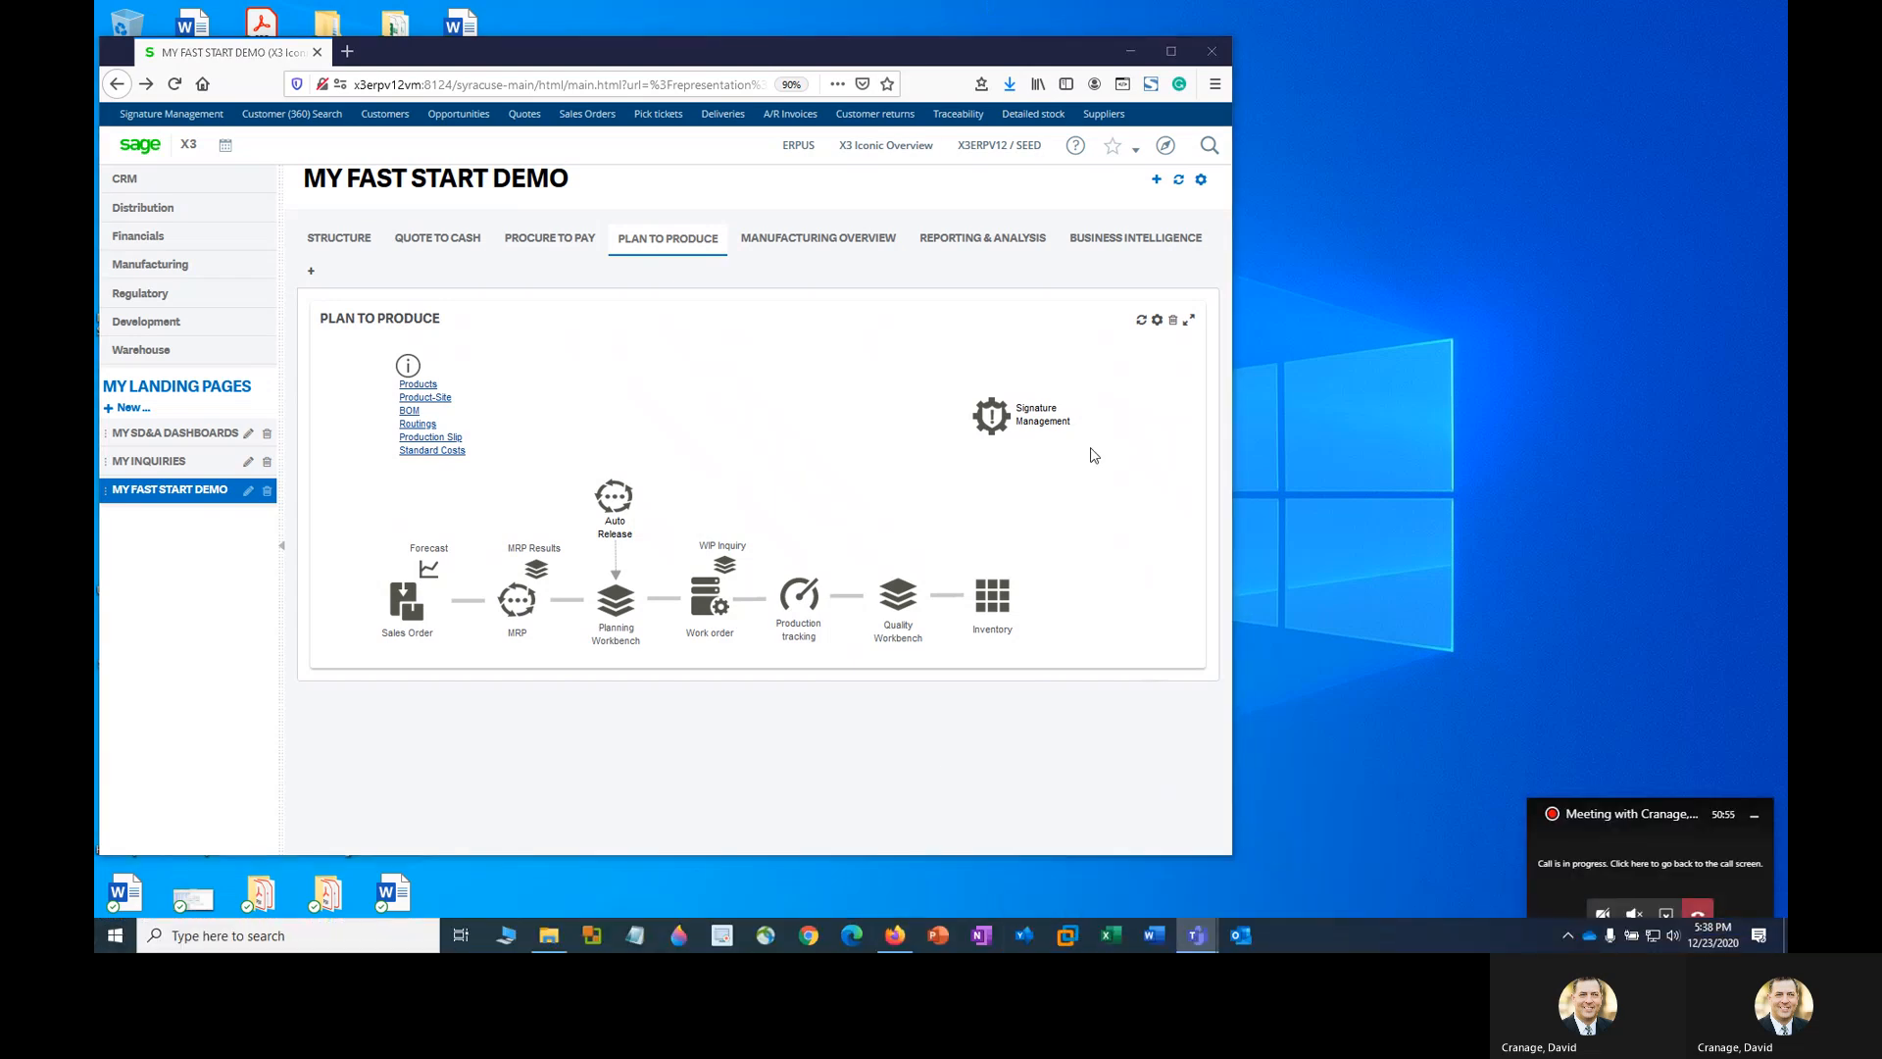
pyautogui.click(1684, 864)
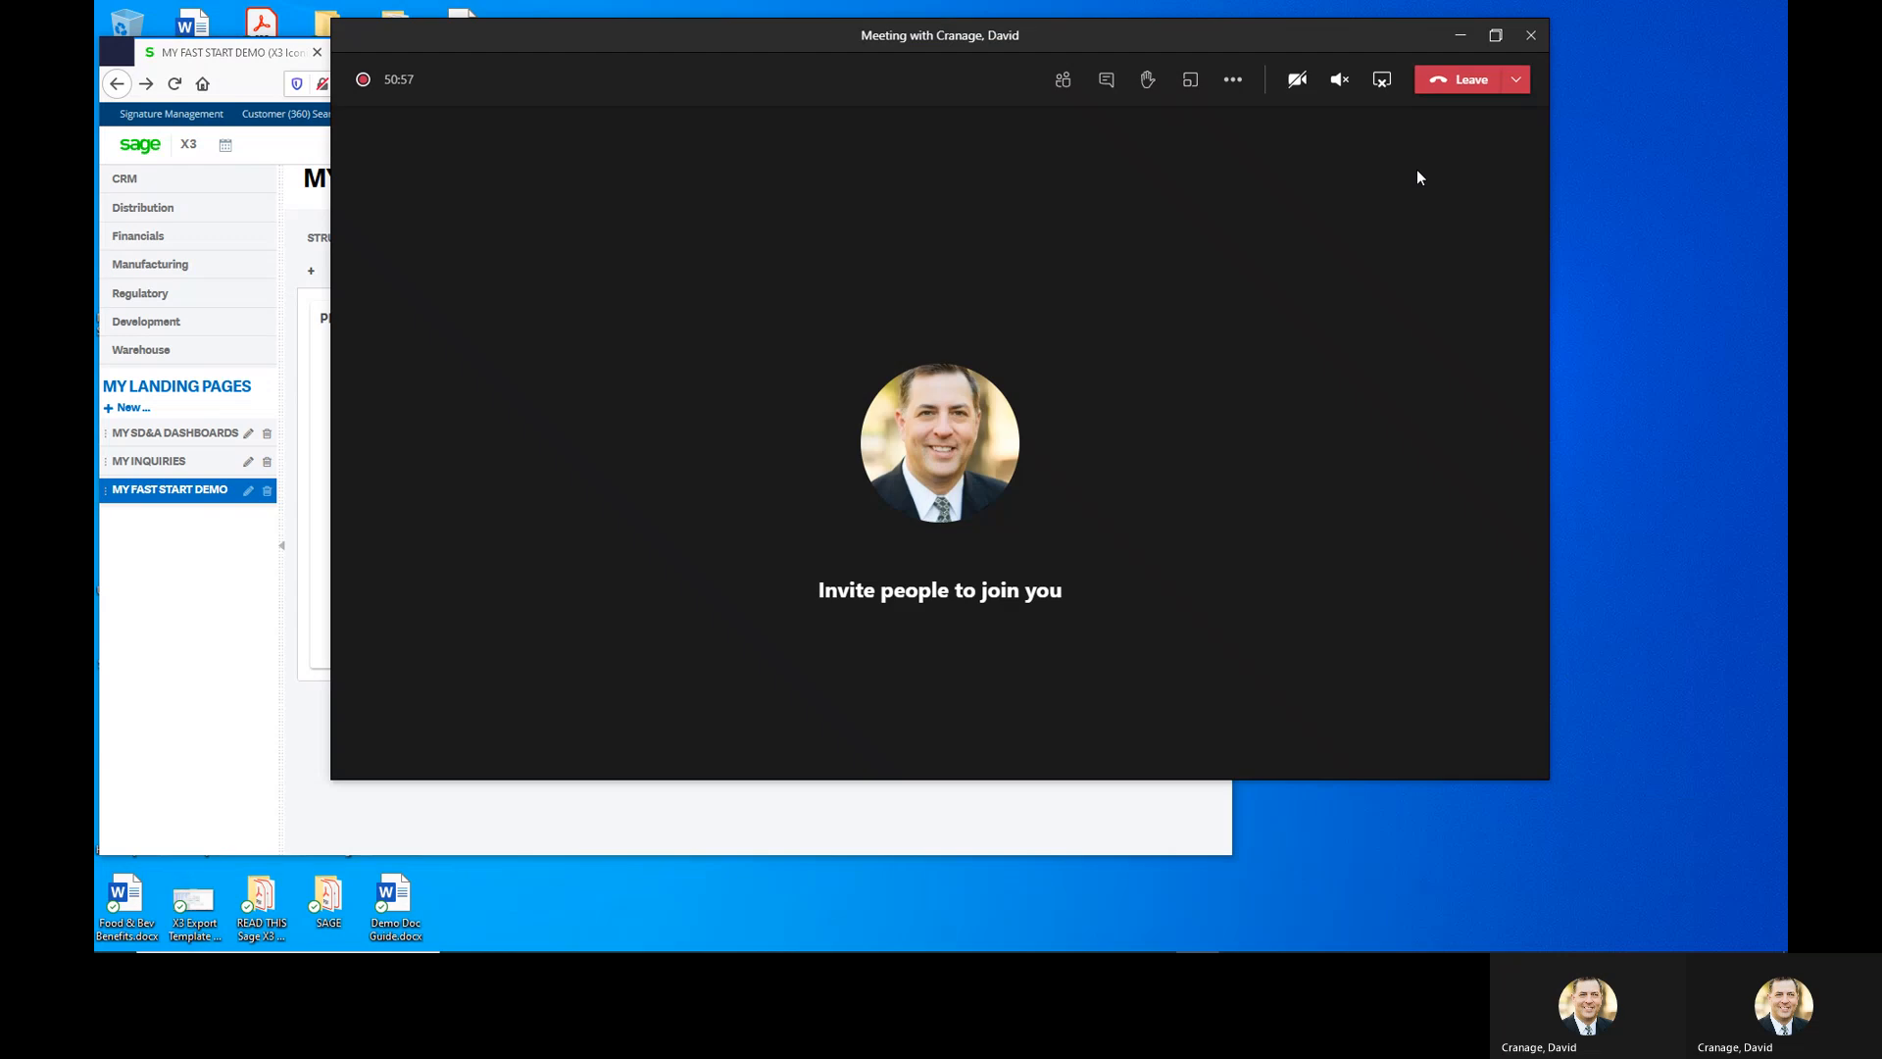
pyautogui.click(1233, 83)
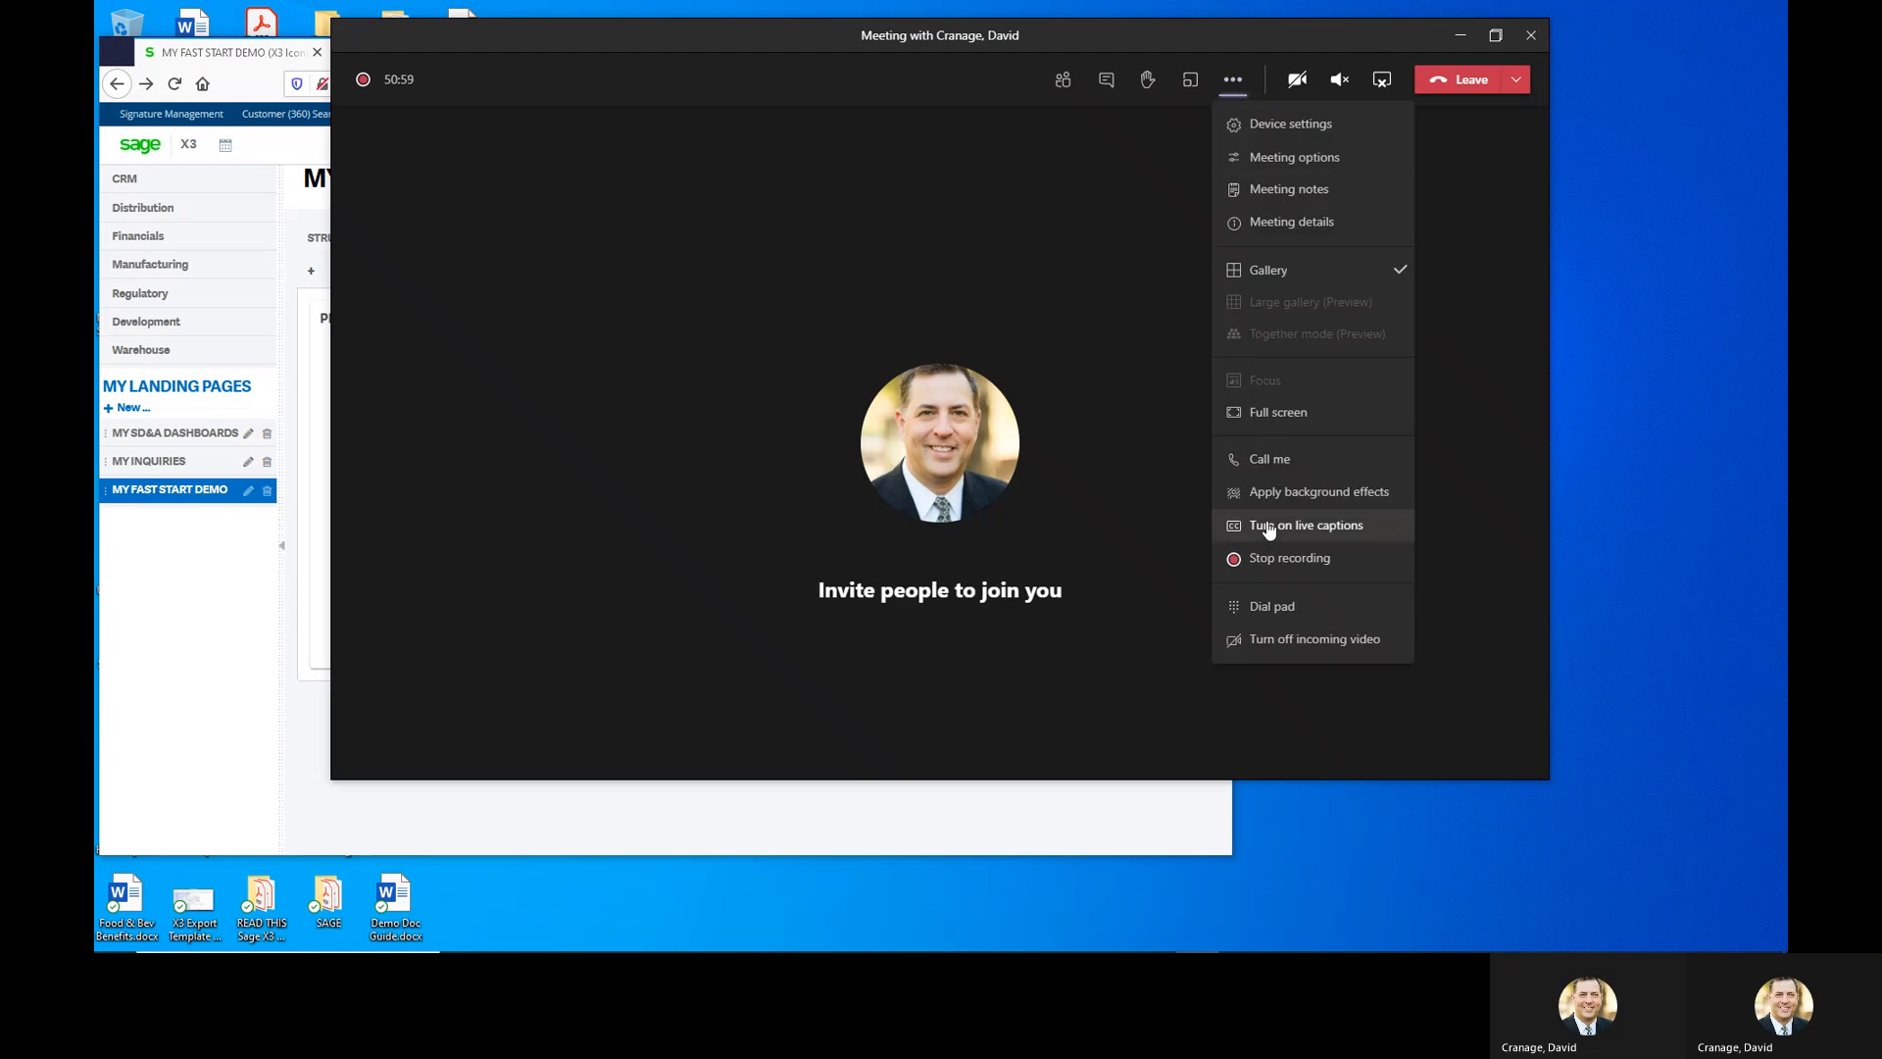